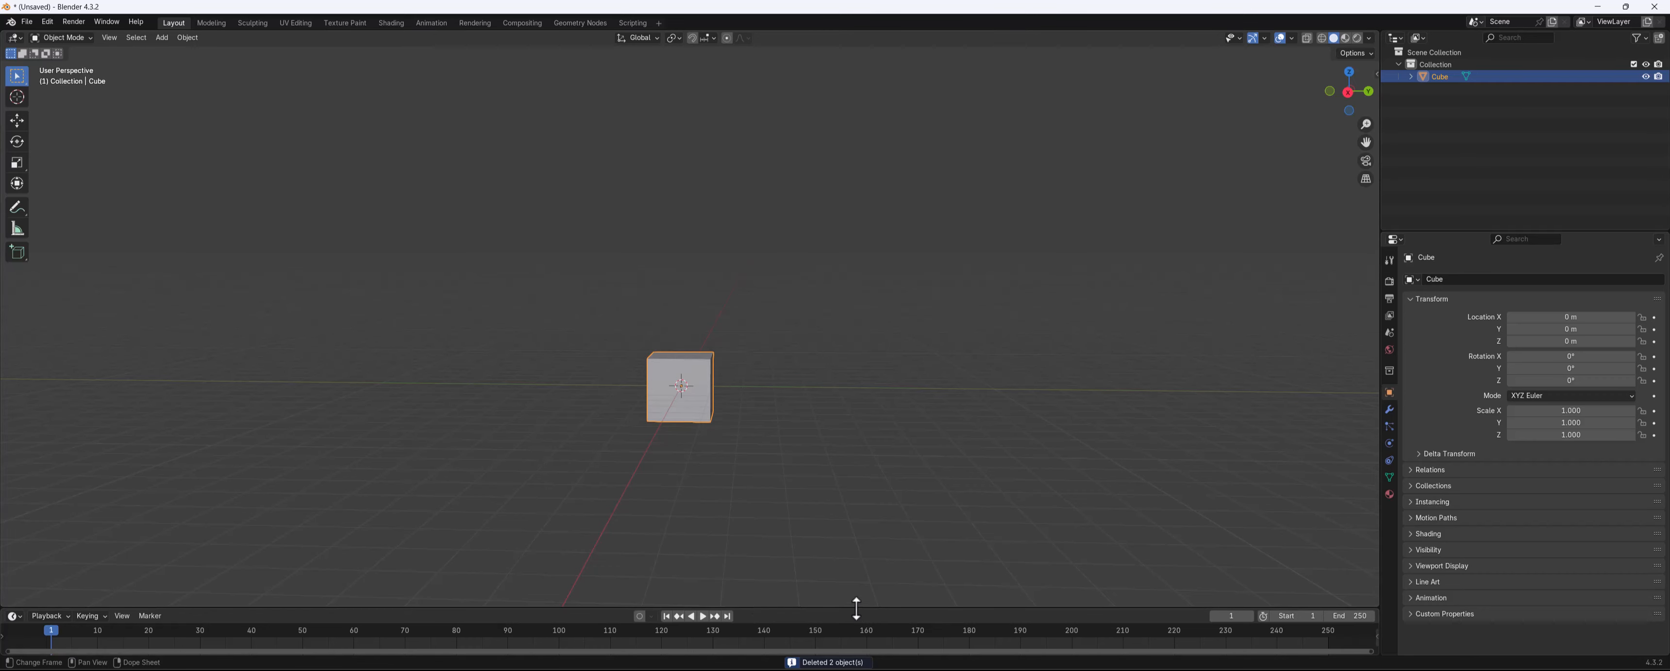
Enlarge the timeline area beneath the 3D viewport
left_click_drag(854, 607, 876, 514)
middle_click_drag(614, 291, 654, 310)
scroll(673, 304, "up", 4)
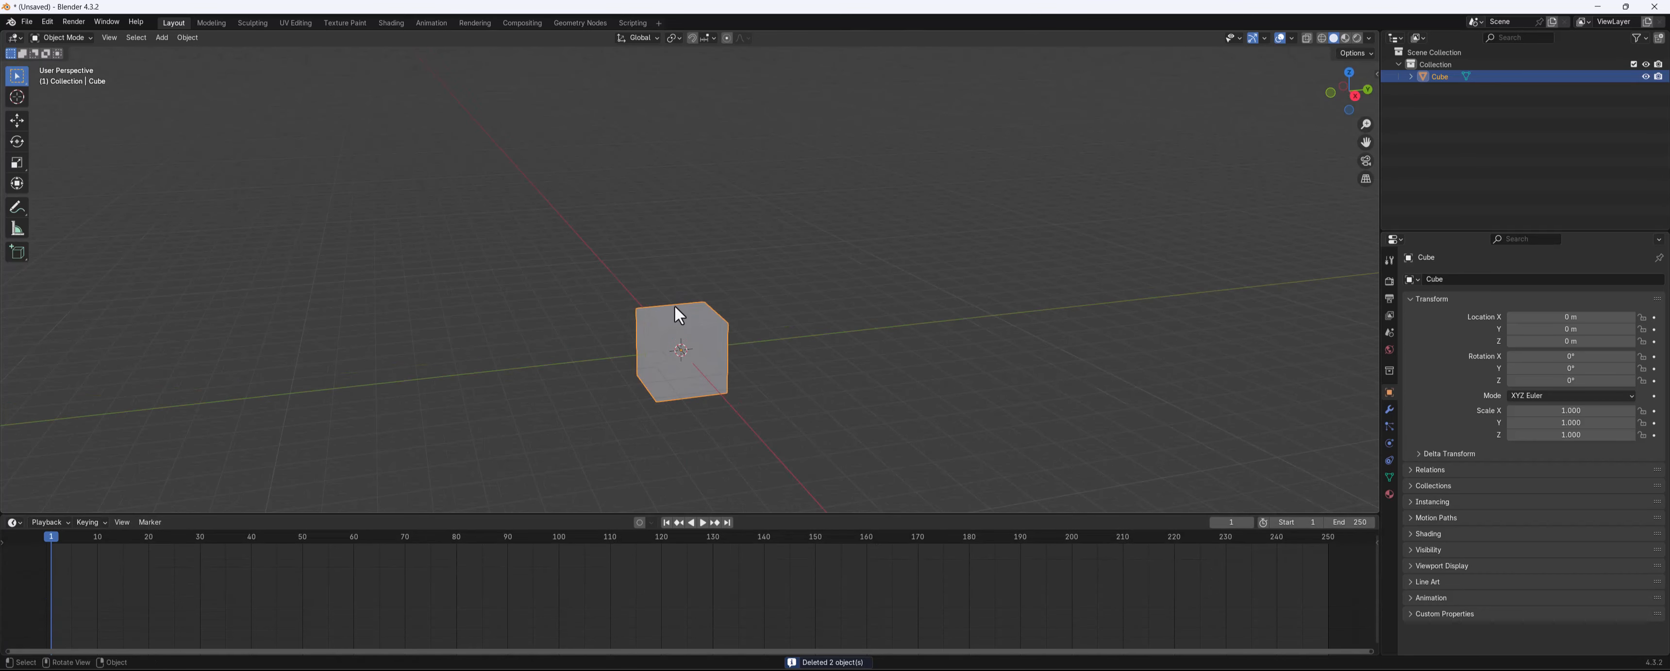
middle_click_drag(644, 361, 750, 273)
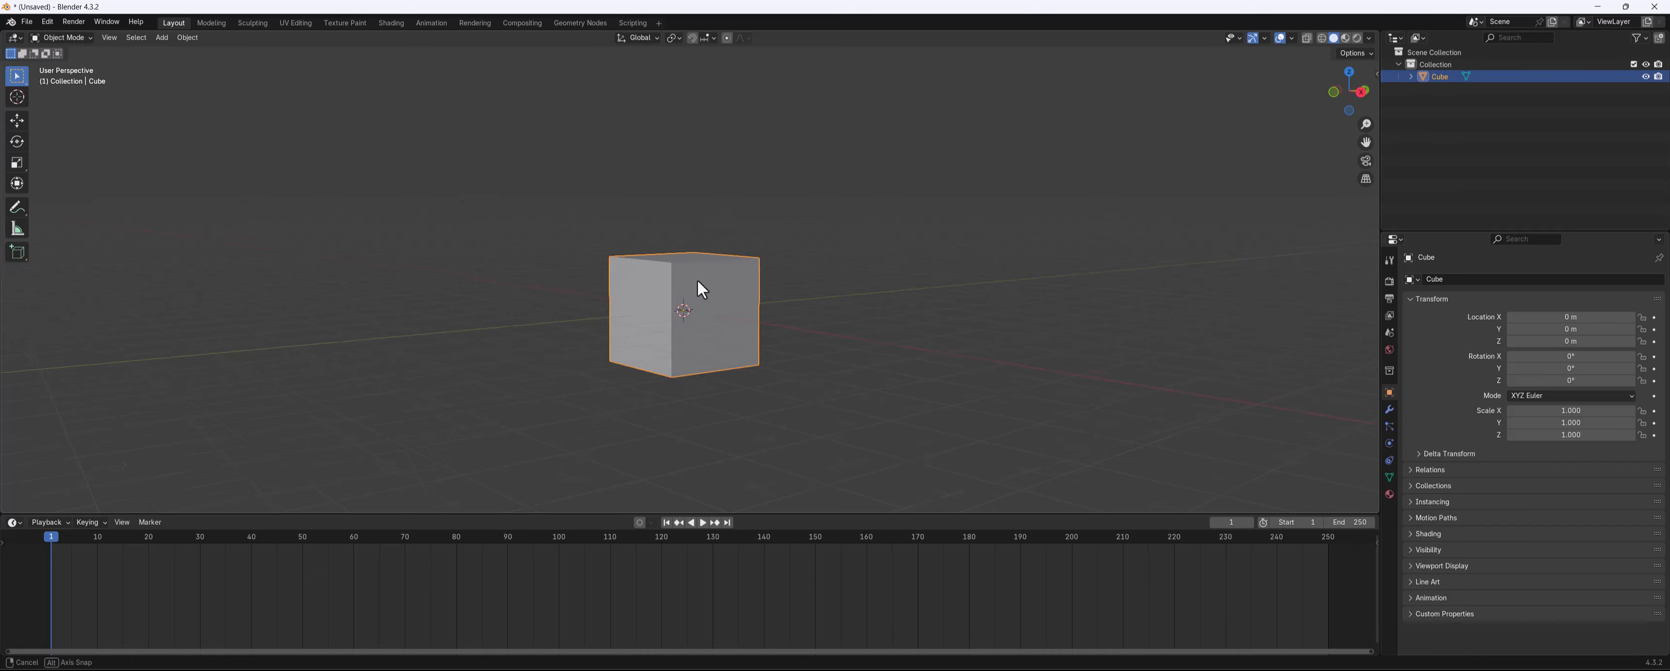
middle_click_drag(697, 279, 722, 281)
Add a Subdivision Surface modifier to the cube
left_click(1389, 409)
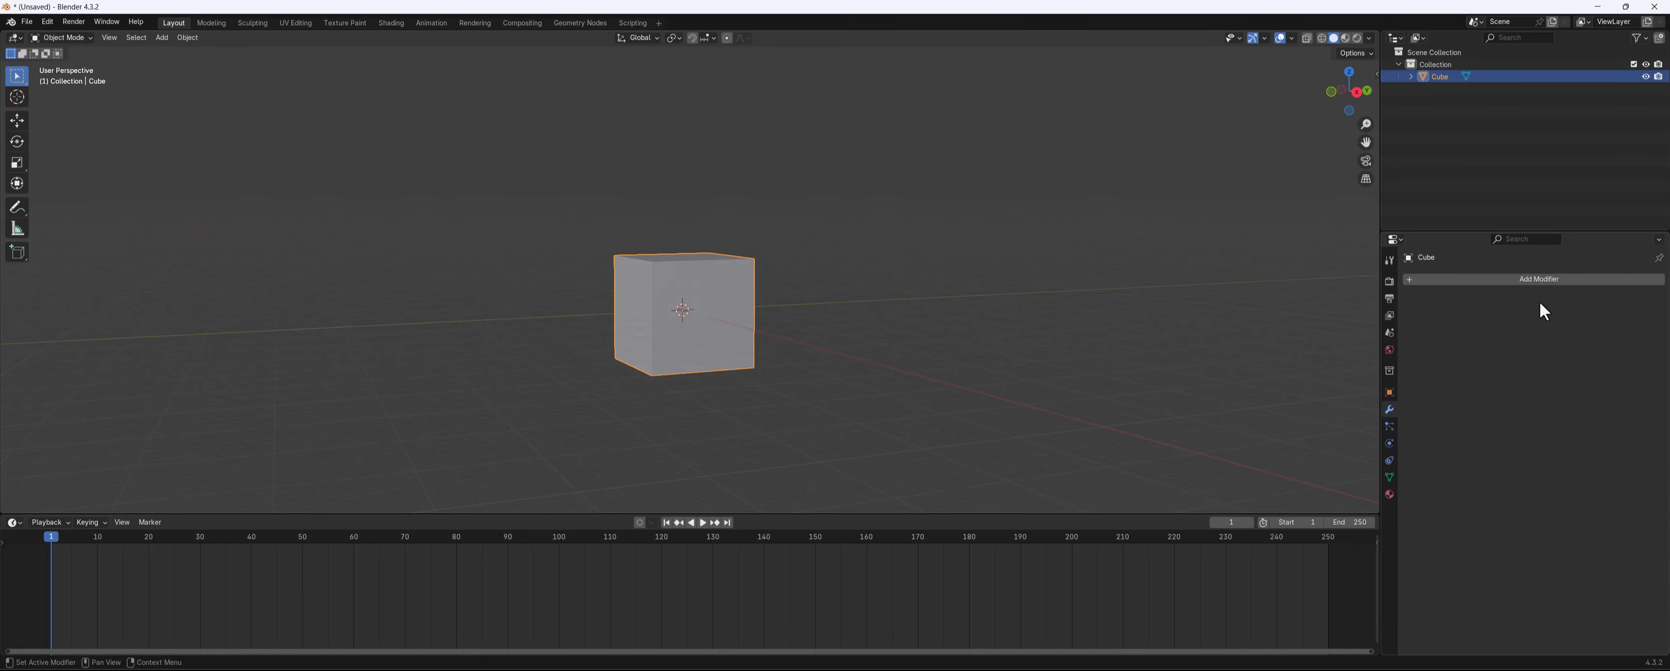
left_click(1536, 279)
left_click(1534, 276)
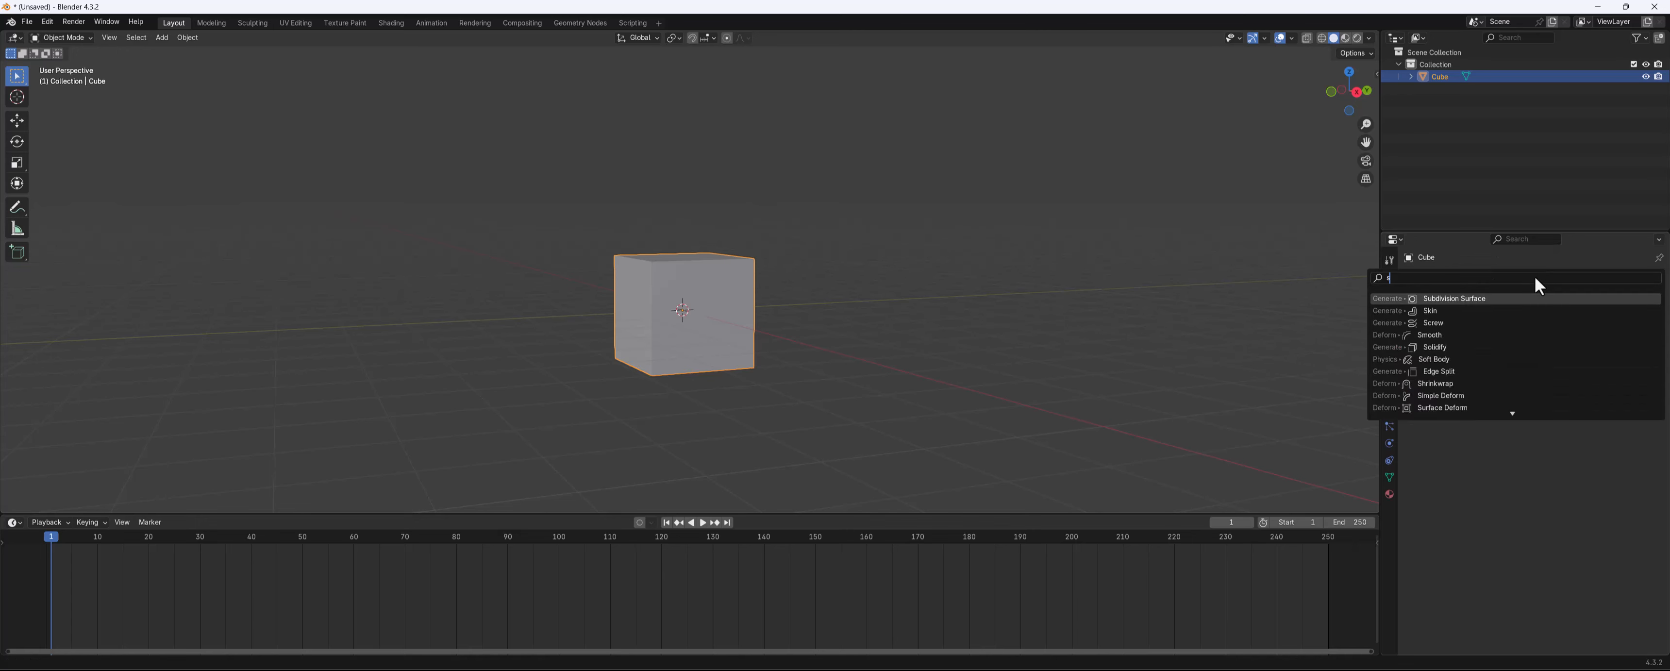
type("sub")
left_click(1533, 299)
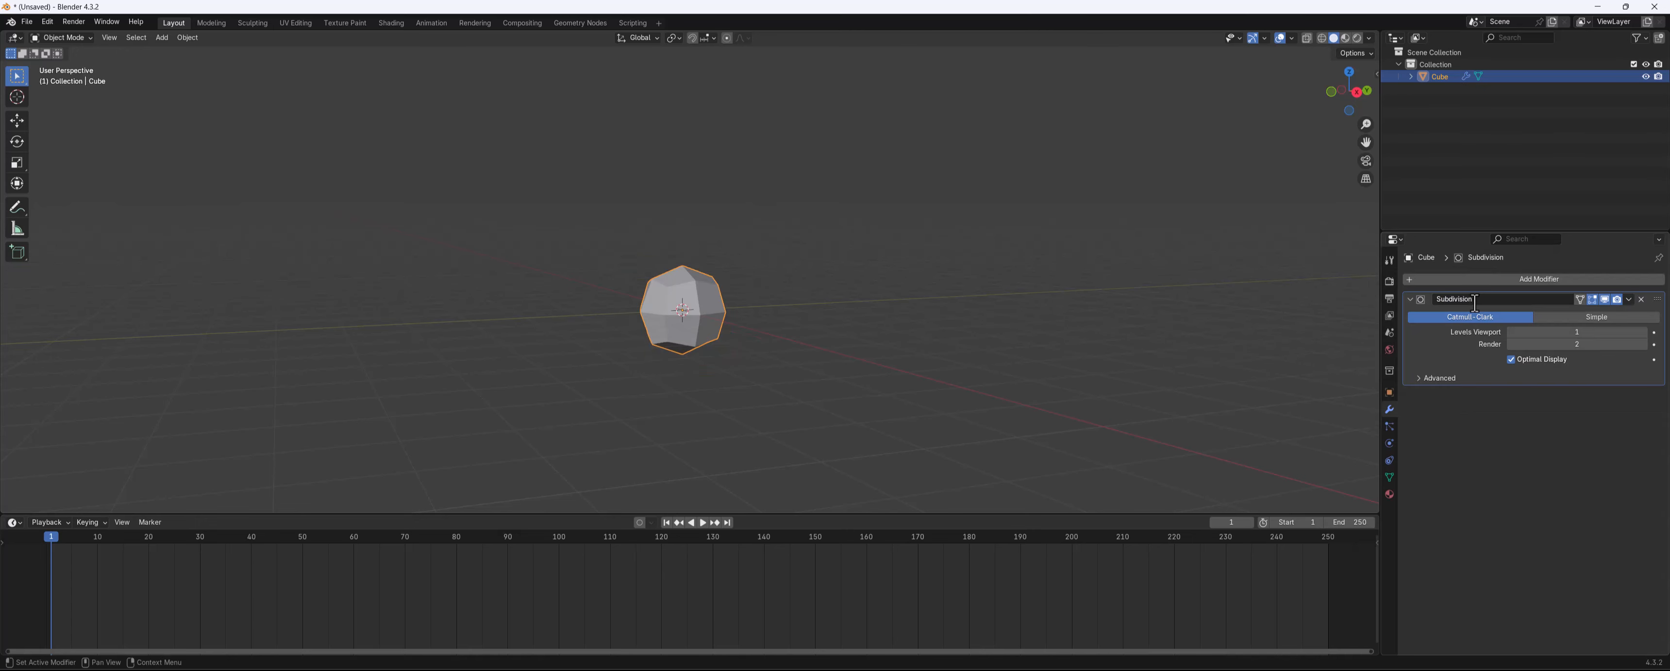
middle_click_drag(859, 228, 821, 237)
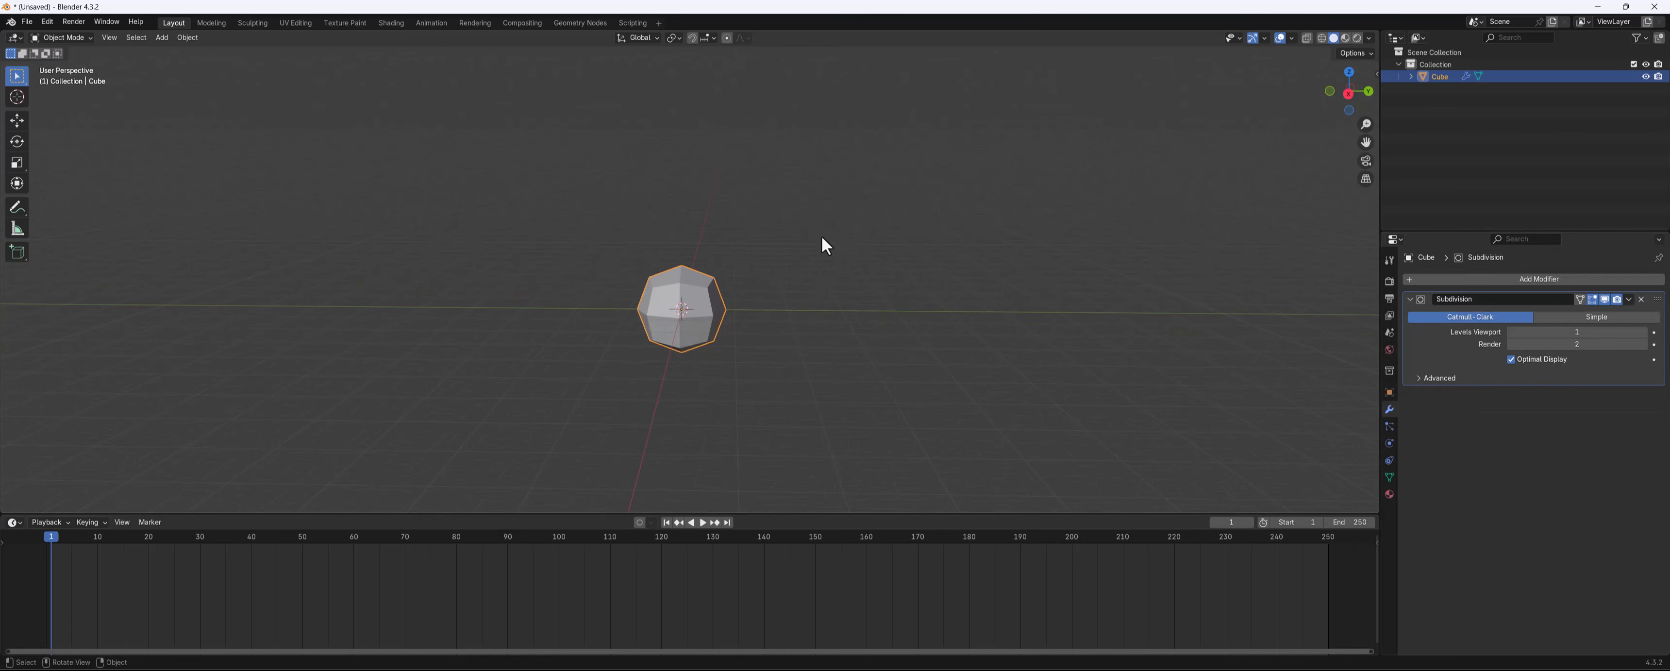
middle_click_drag(663, 276, 733, 278)
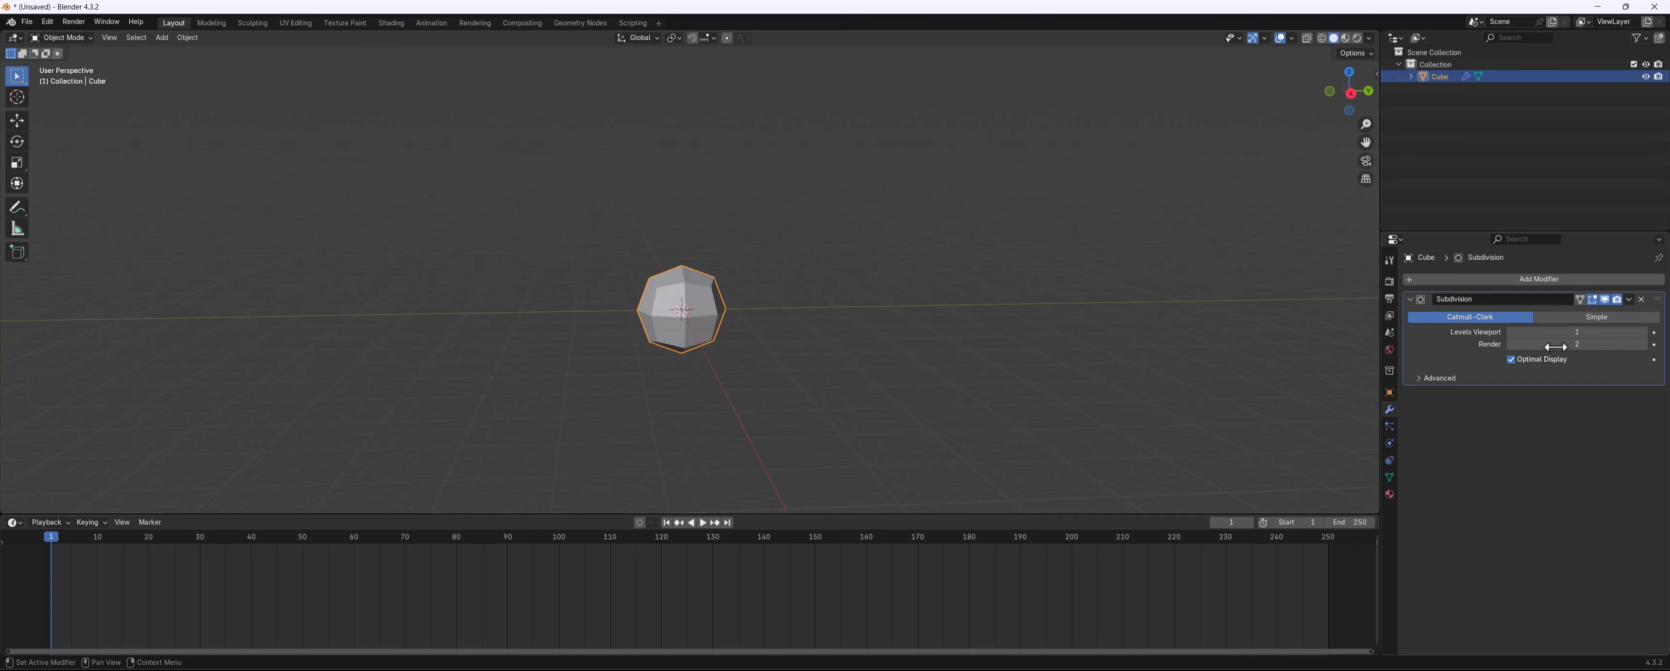
middle_click_drag(823, 312, 828, 313)
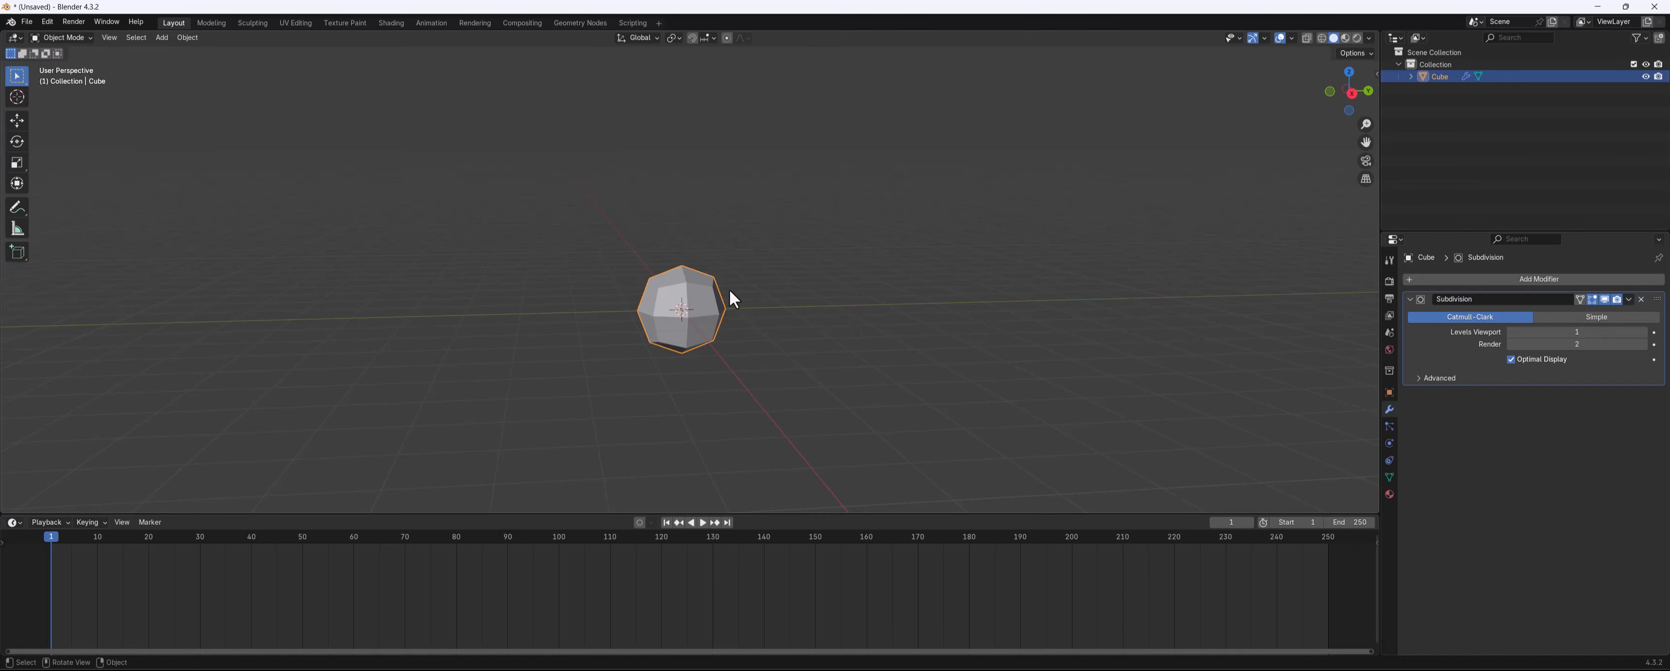
middle_click_drag(706, 328, 715, 327)
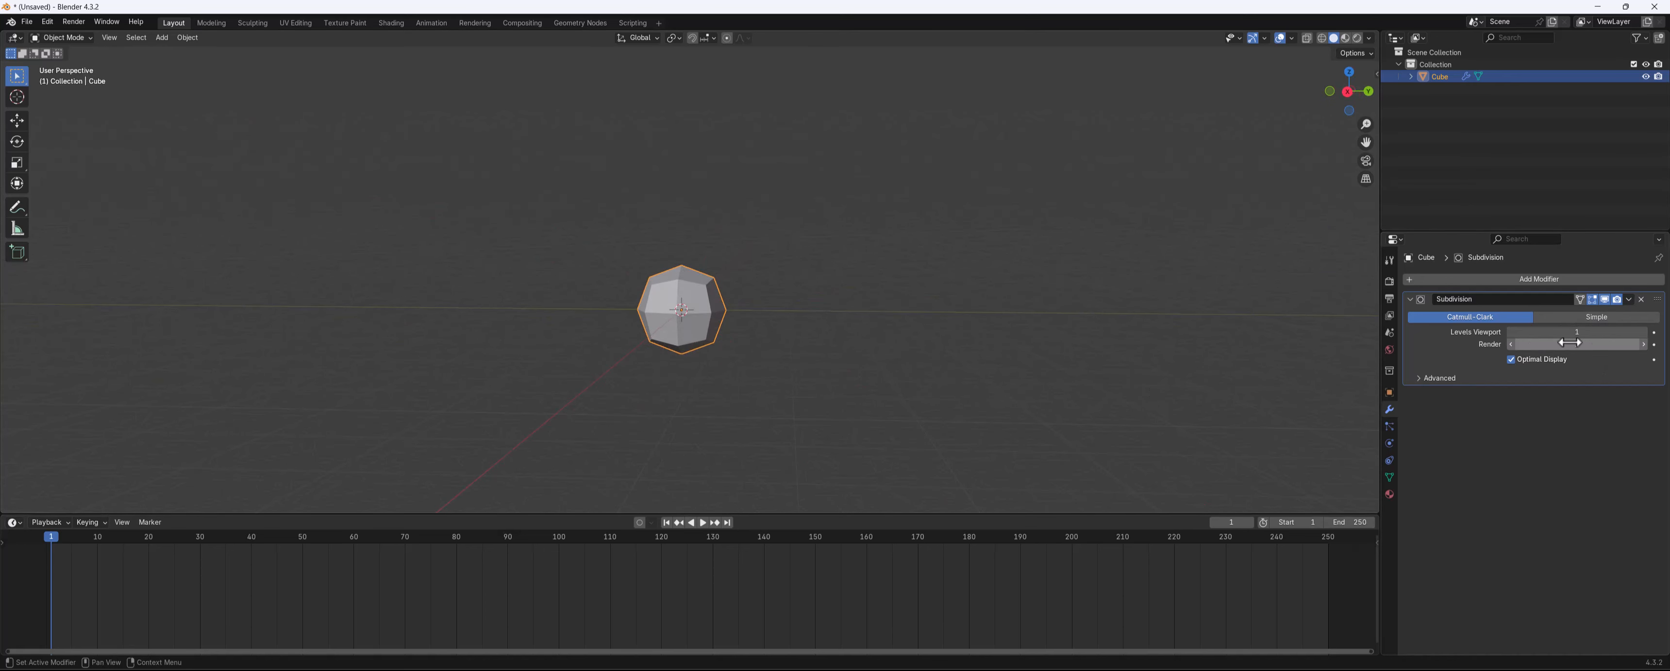
middle_click_drag(782, 192, 796, 201)
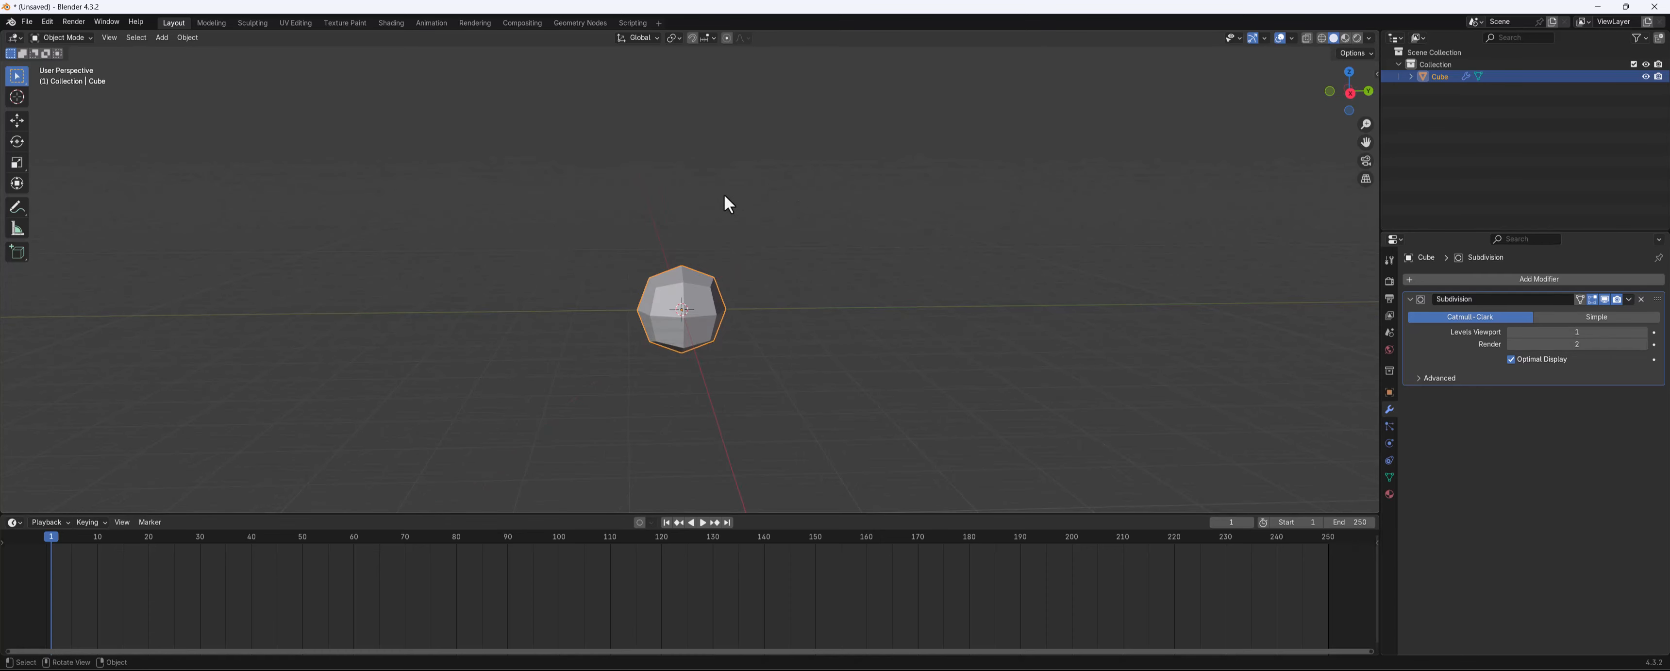
Add a camera to the scene and look through it with the camera locked to the view
key("shift+a")
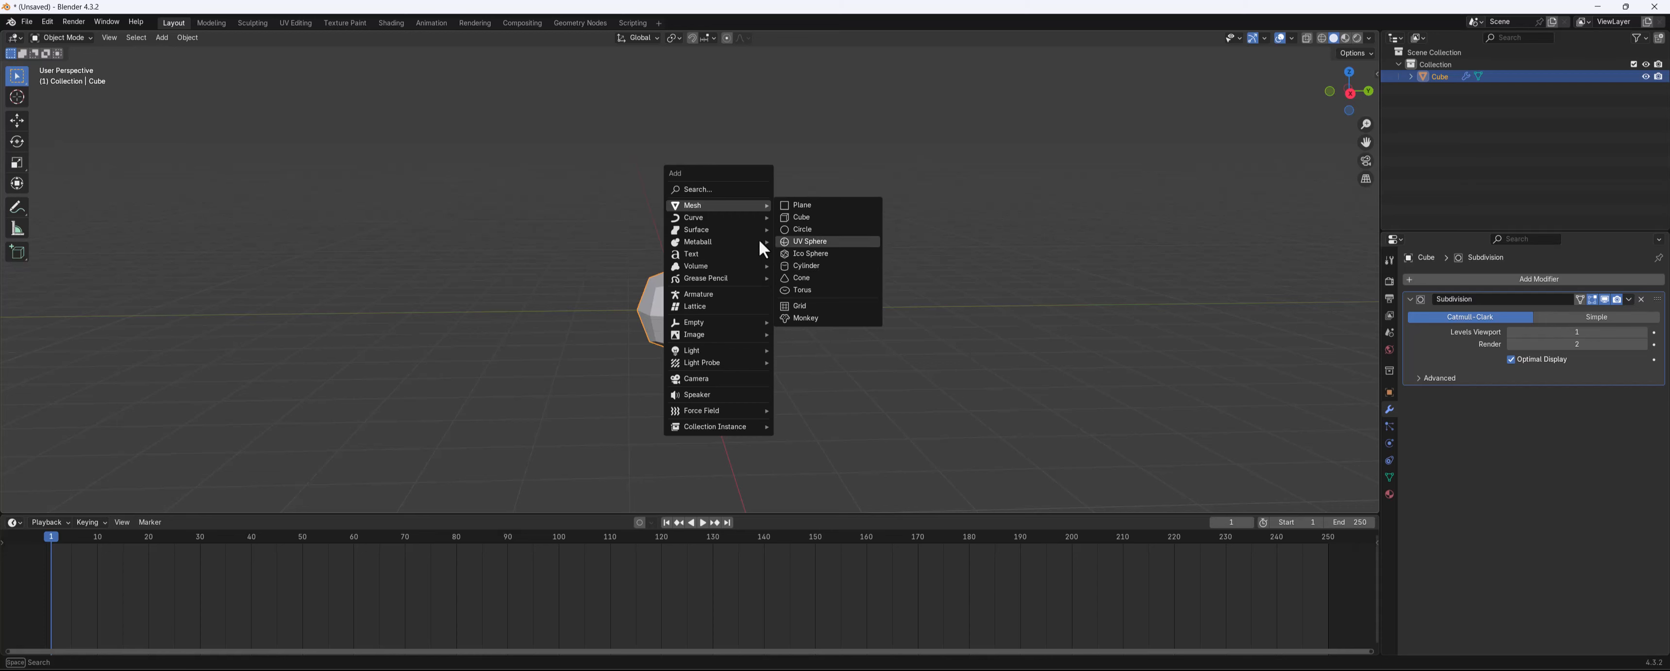
left_click(706, 374)
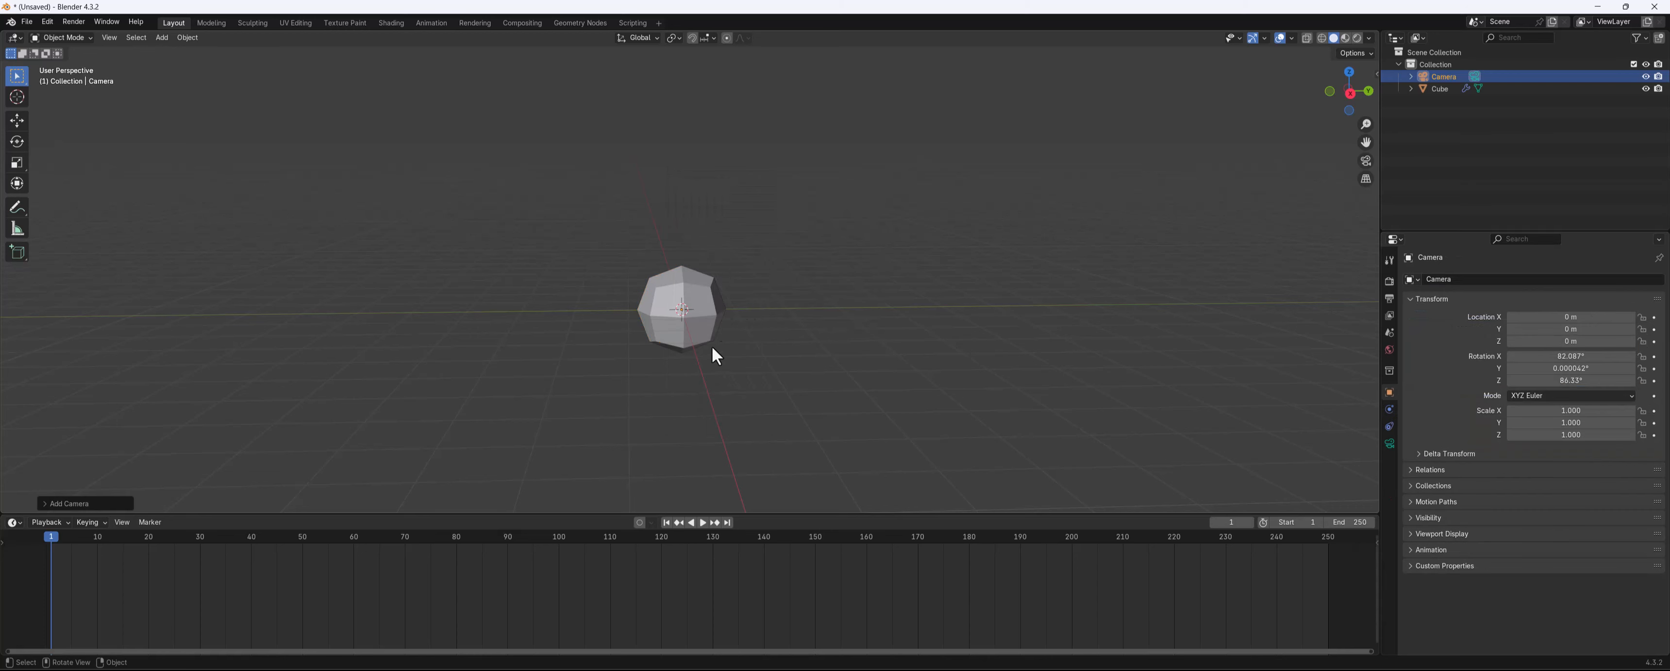
left_click(1364, 161)
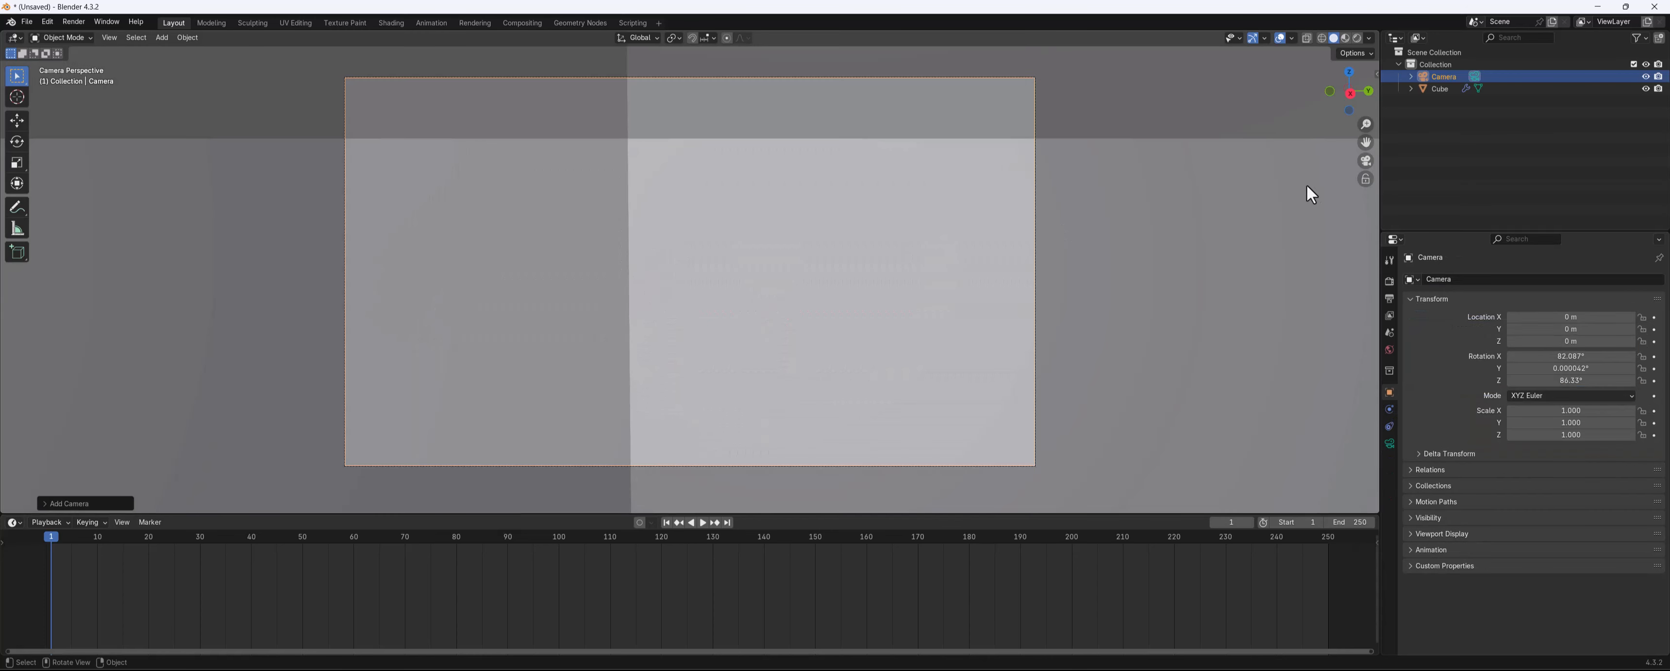
left_click(1365, 178)
Pull the camera back to frame the whole subdivided cube and test-render the current frame, closing the render window
scroll(918, 231, "down", 4)
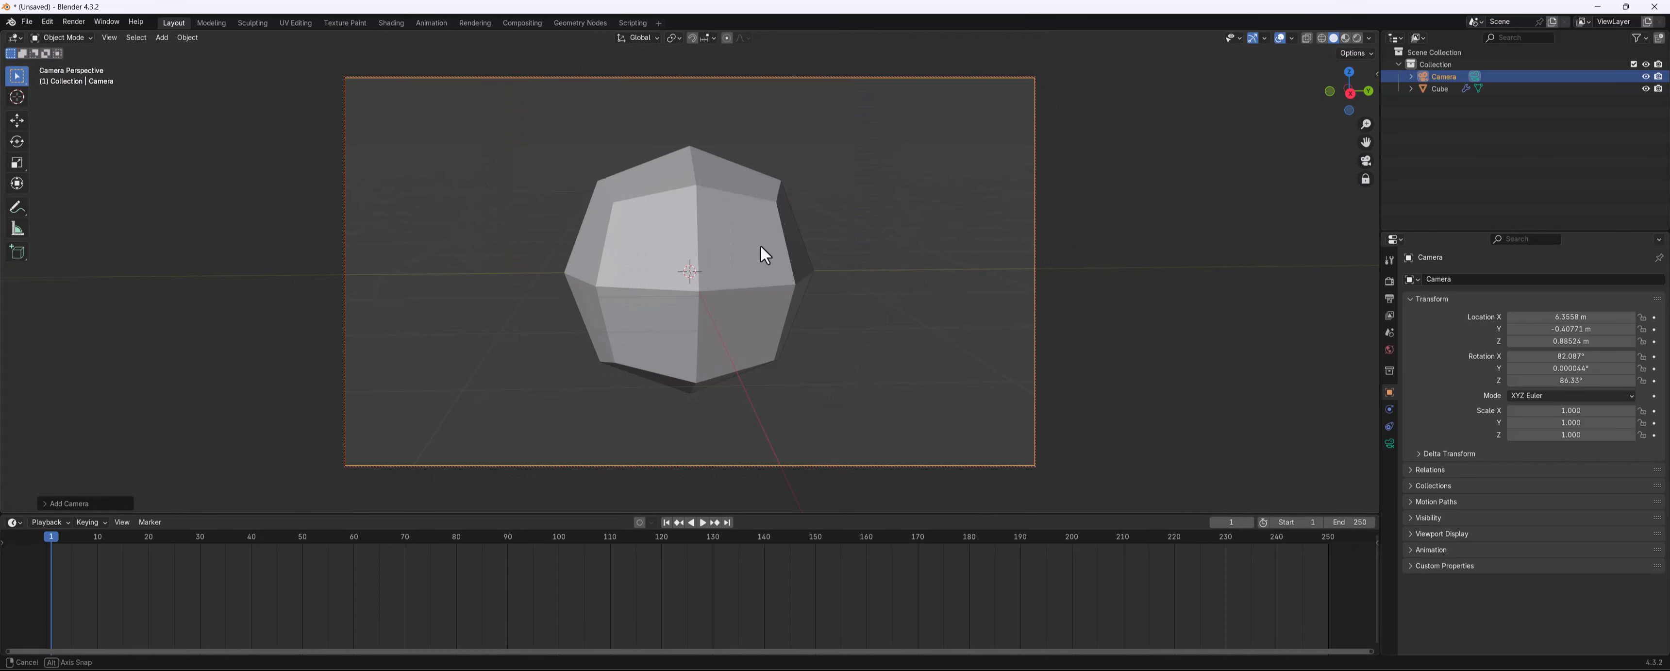
middle_click_drag(759, 245, 771, 252)
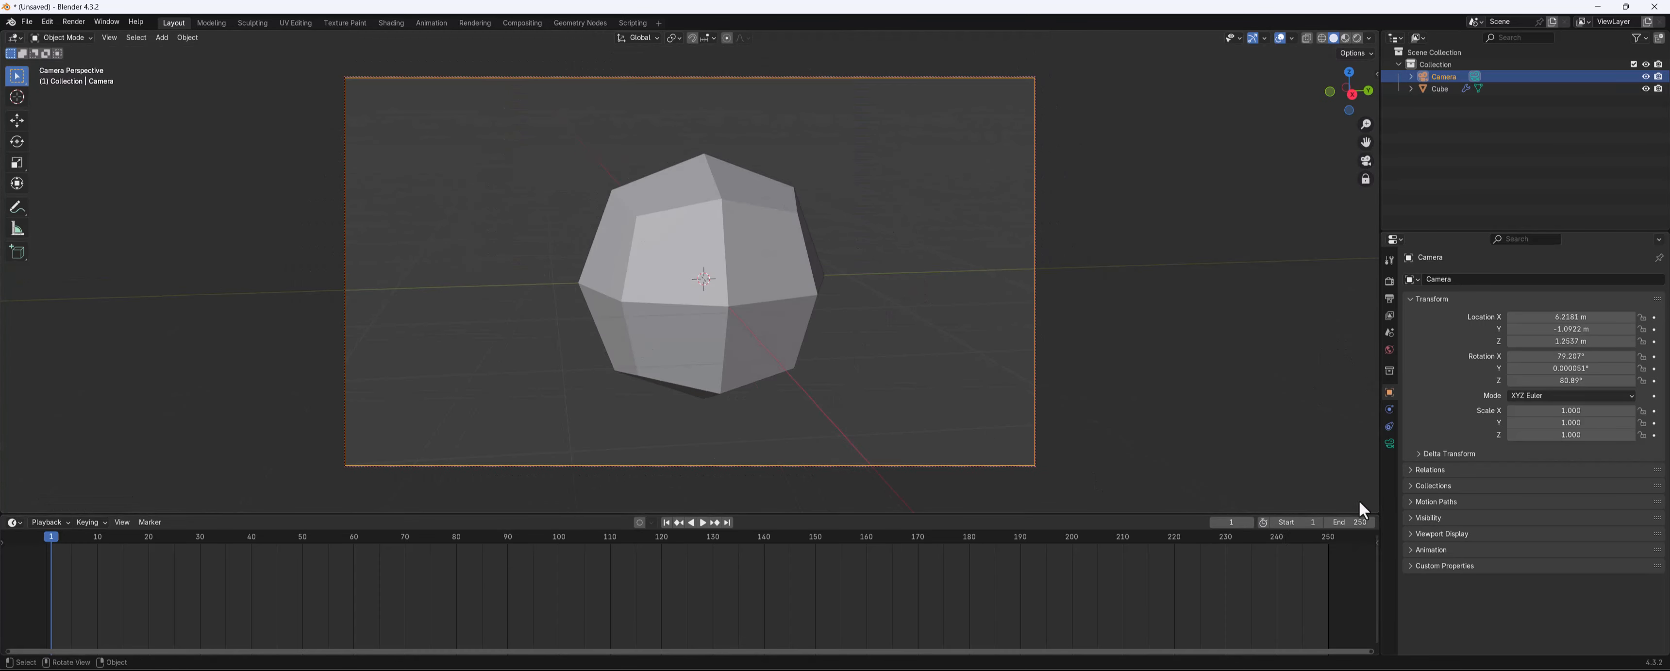
key("F12")
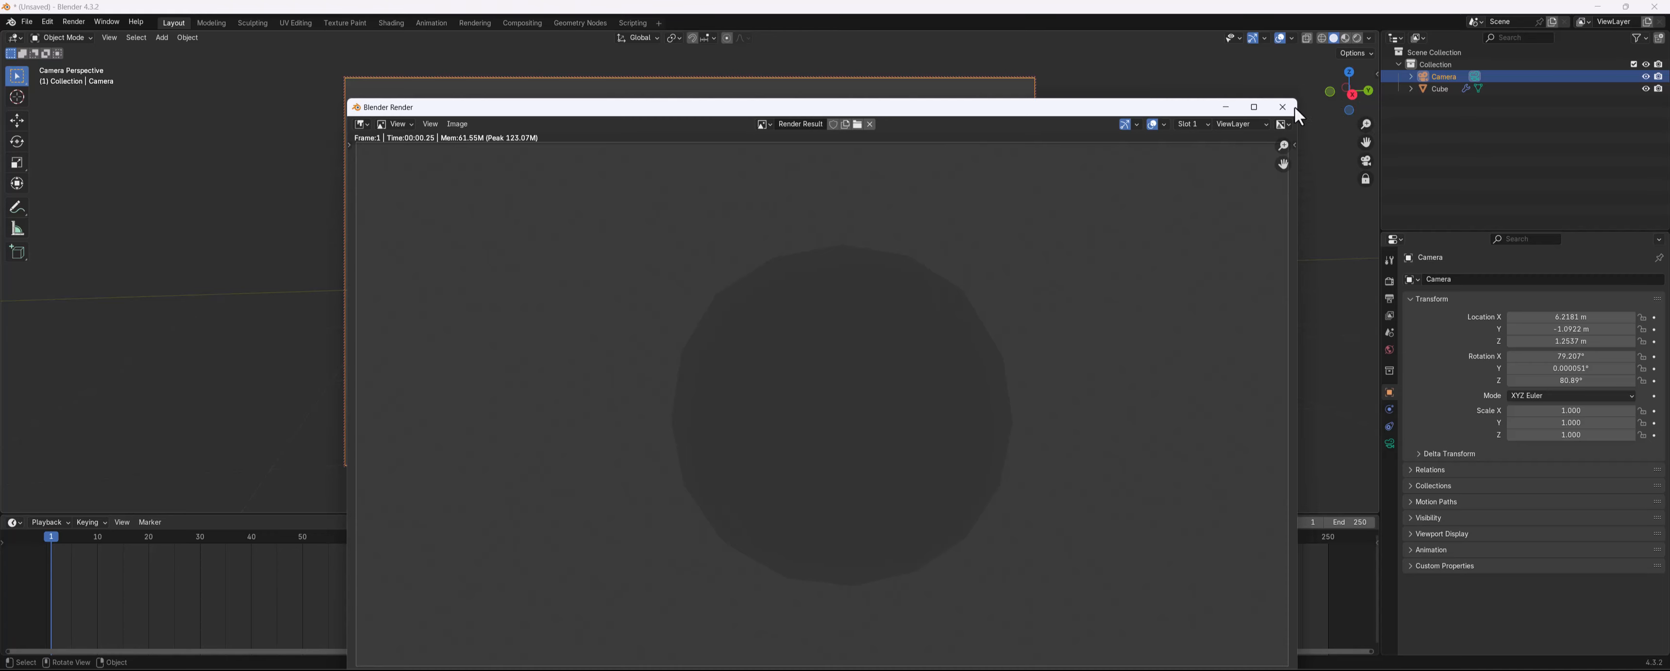
left_click(1289, 108)
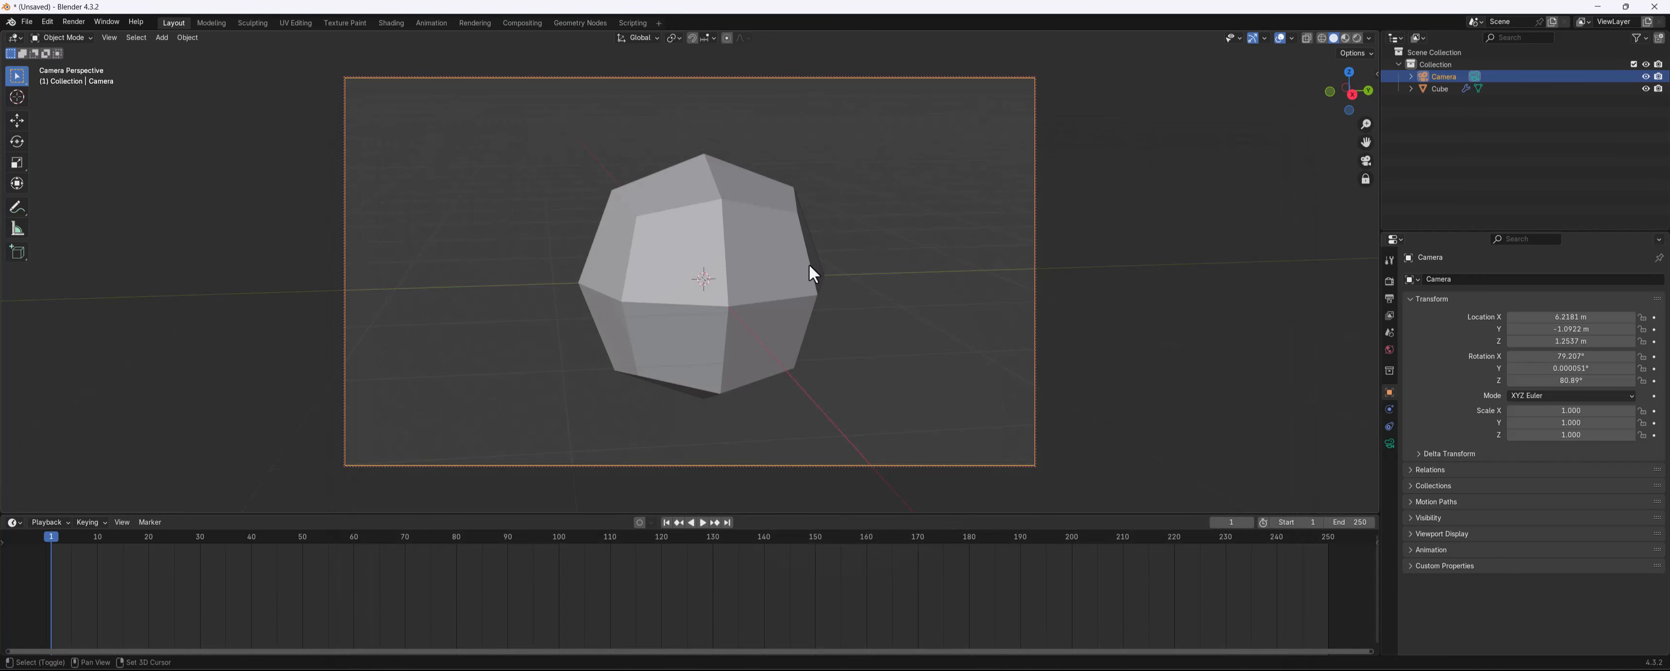
Add a Sun light and move it up beside the cube, to about Y 1.8 m and Z 1.0 m
key("shift+a")
mouse_move(785, 235)
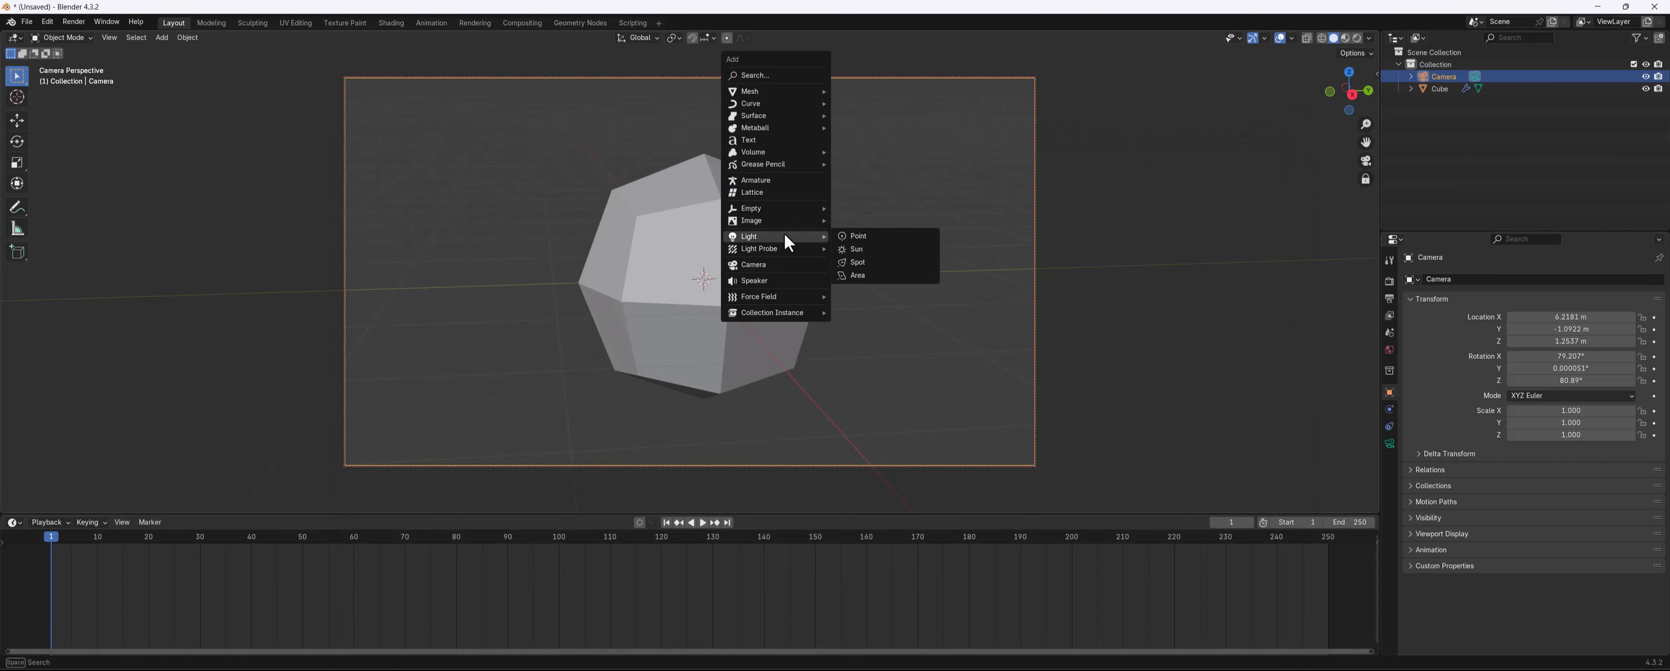
left_click(886, 250)
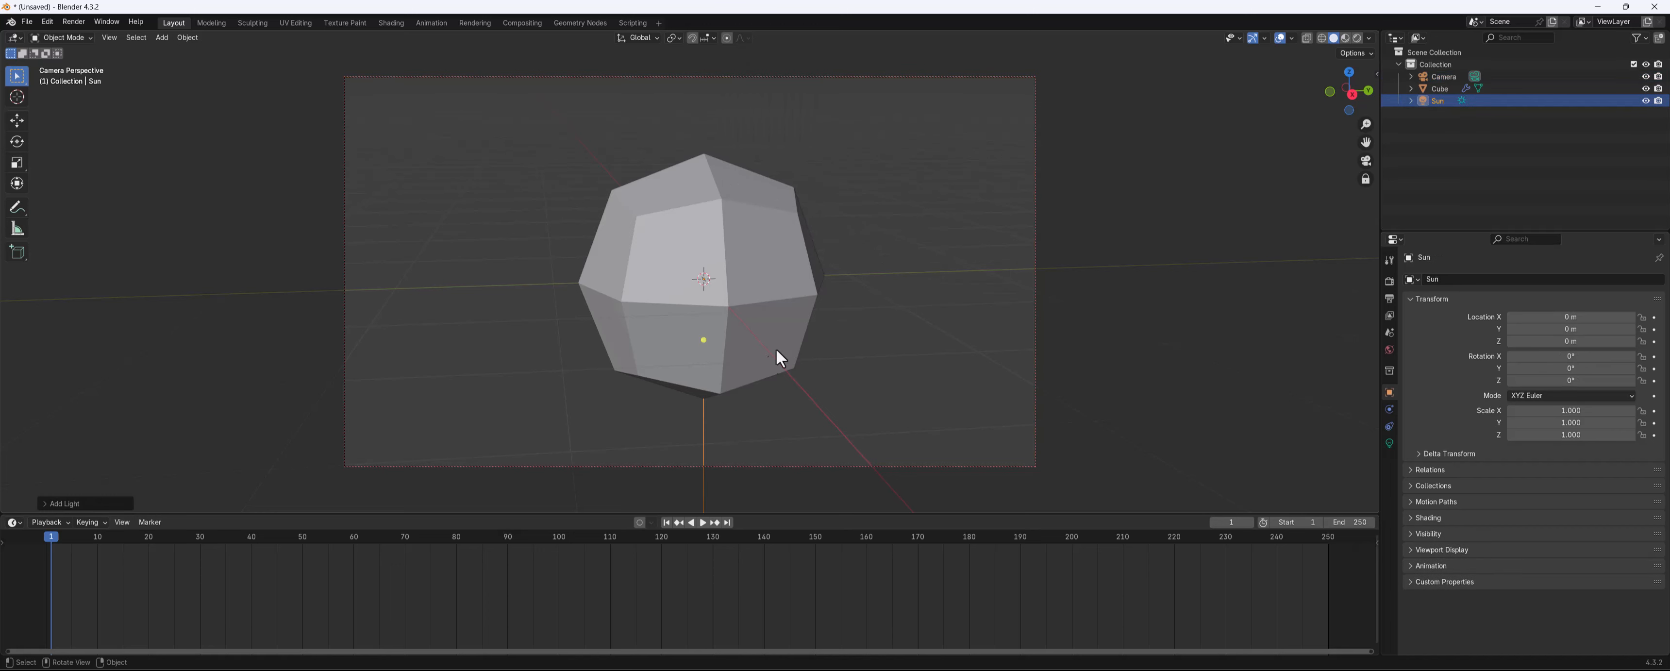
key("g")
left_click(998, 192)
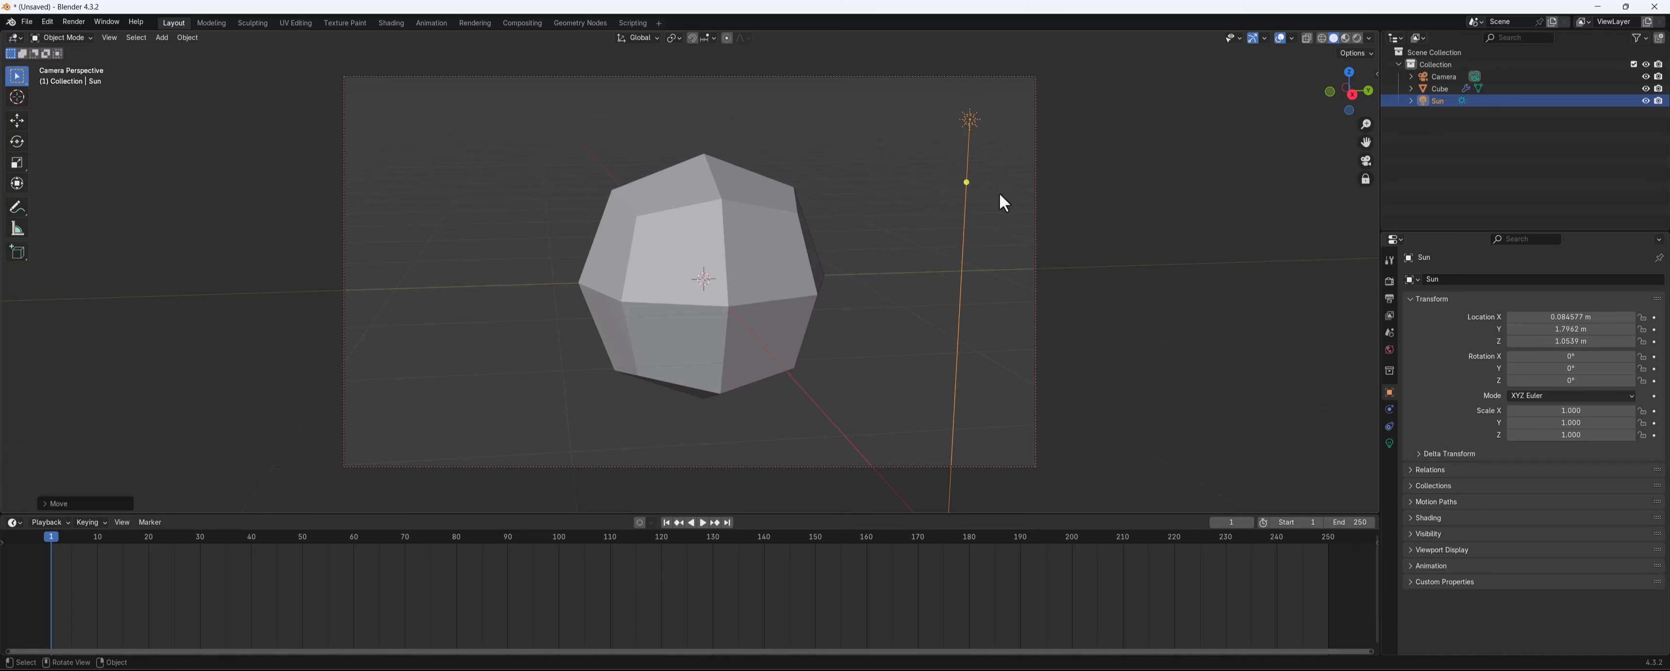
Render the current frame to examine the Sun's lighting on the cube, and close the render window
key("F12")
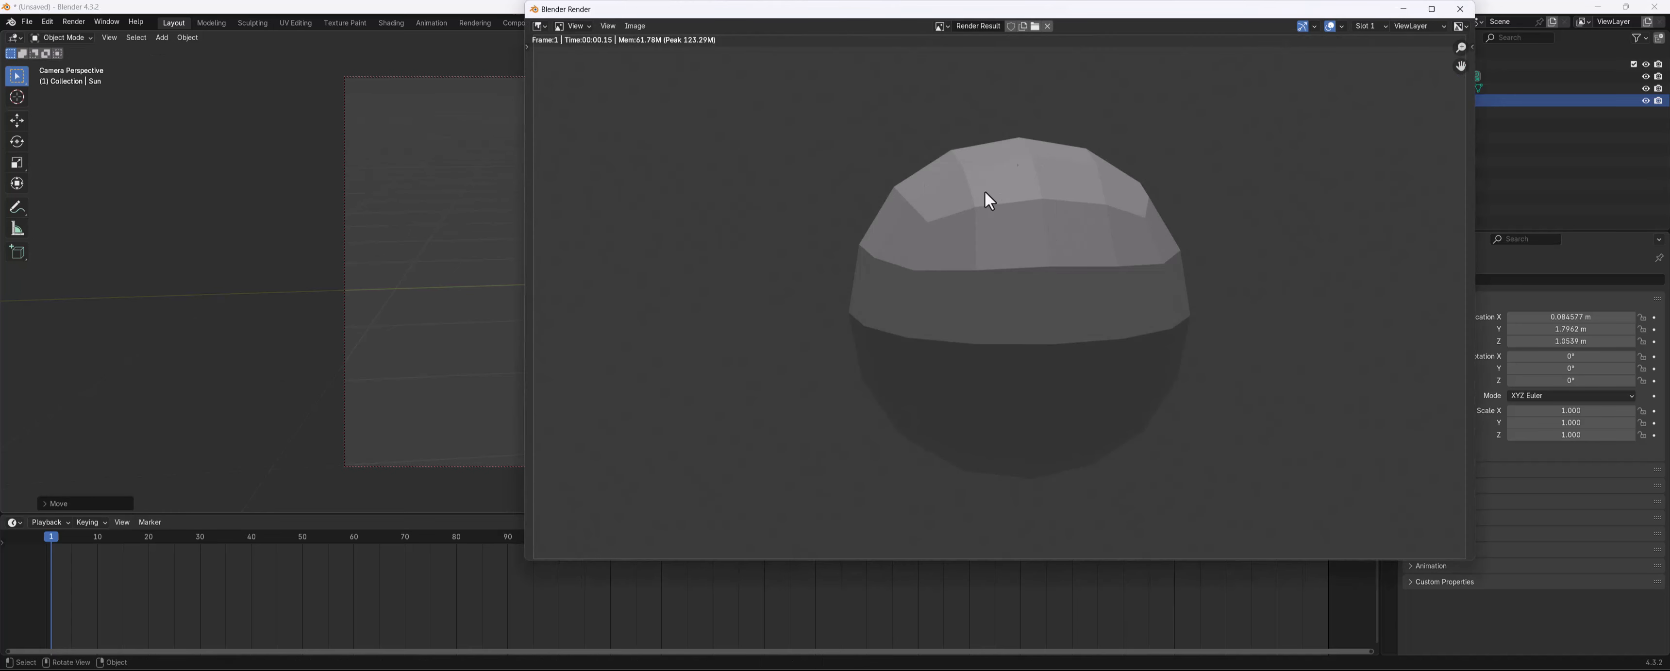
left_click_drag(1112, 13, 1400, 182)
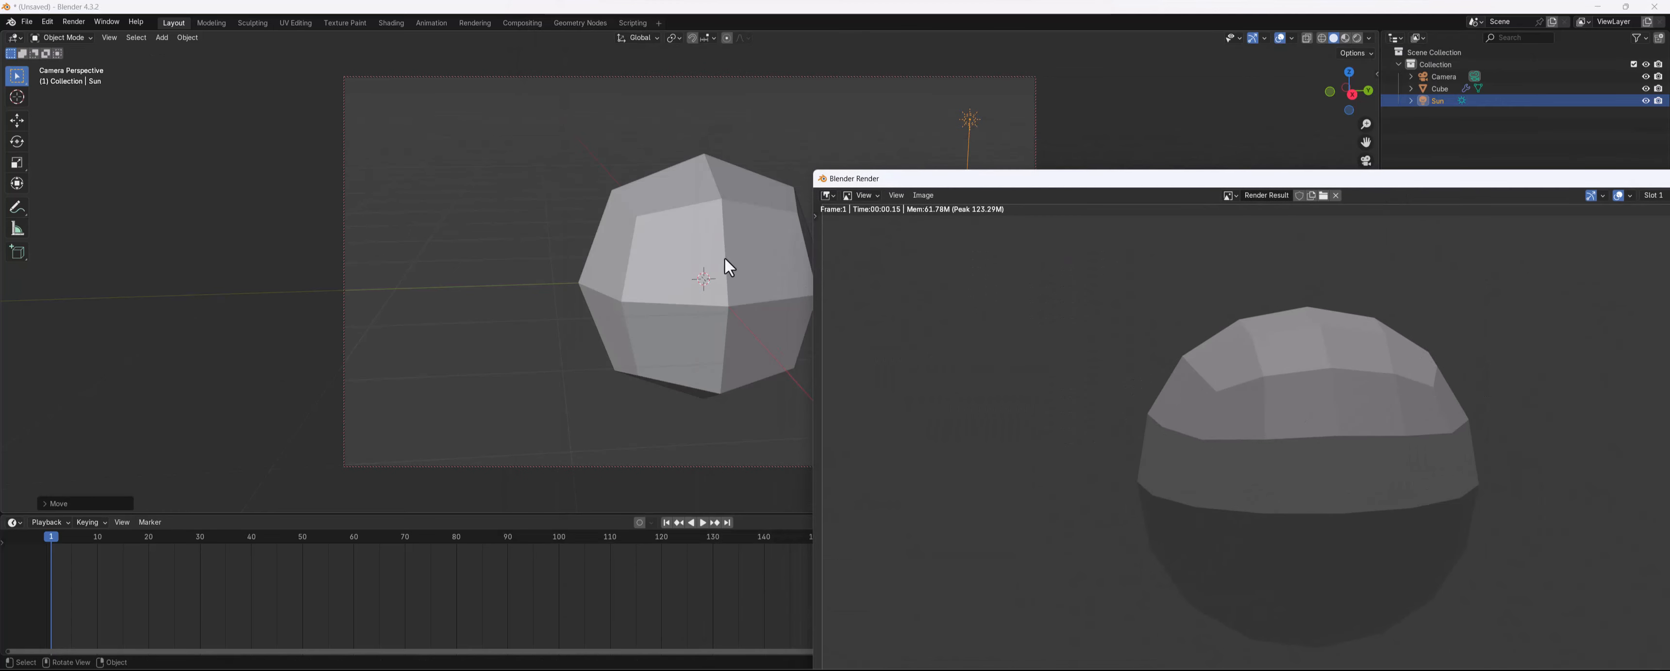
left_click_drag(1603, 181, 1194, 246)
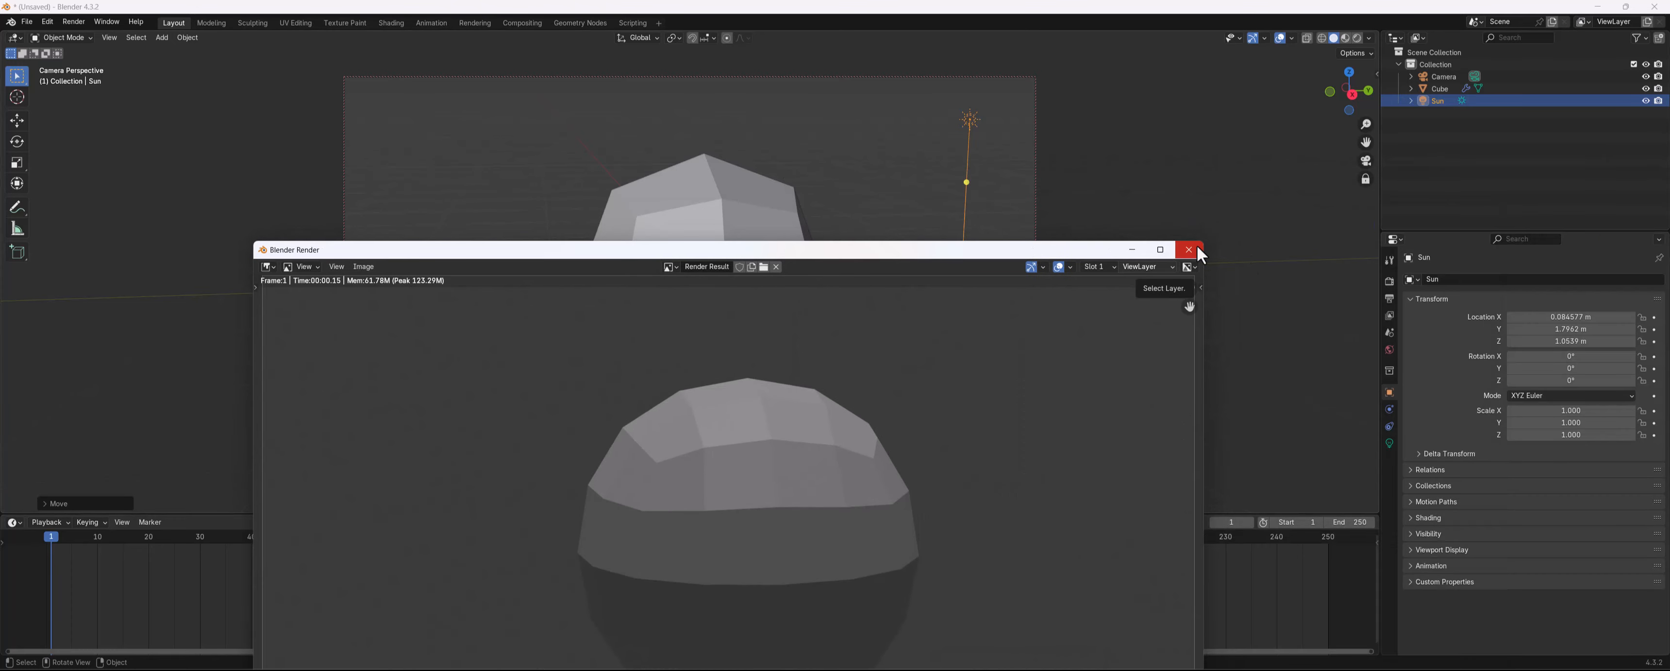
left_click(1195, 246)
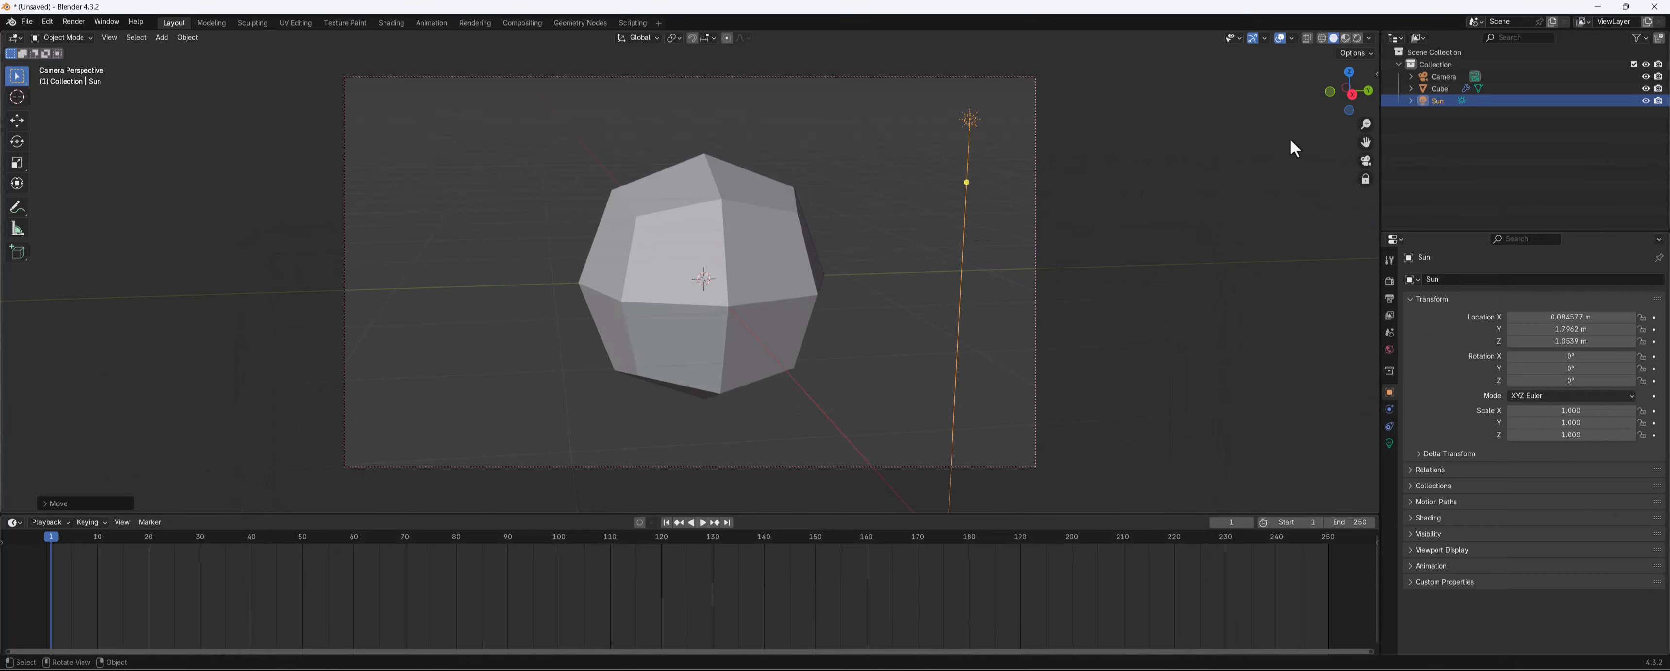
Unlock the camera from the view, leave the camera view and select the cube
left_click(1364, 180)
middle_click_drag(1349, 185, 707, 284)
left_click(831, 311)
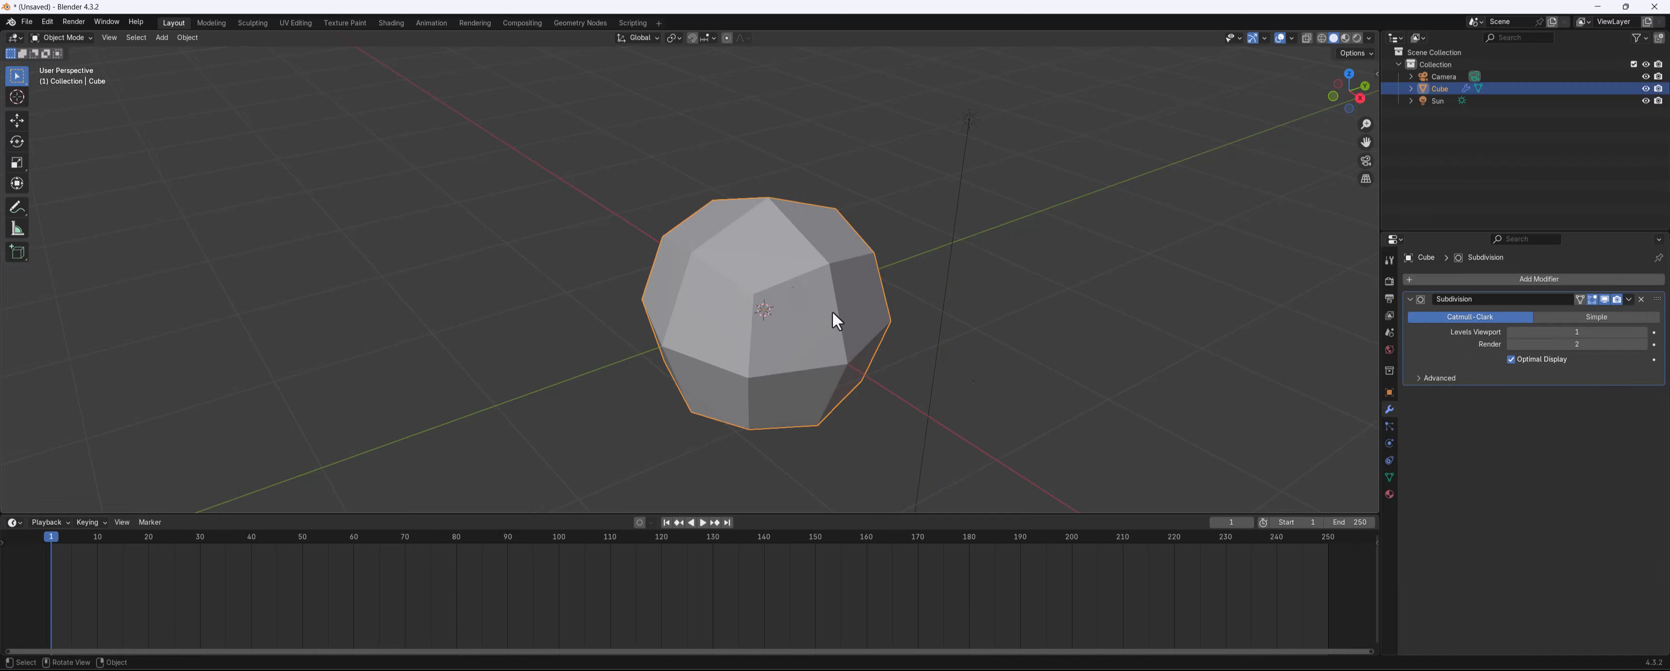
Try a higher viewport level on the cube's Subdivision modifier and return it to 1
left_click(1644, 332)
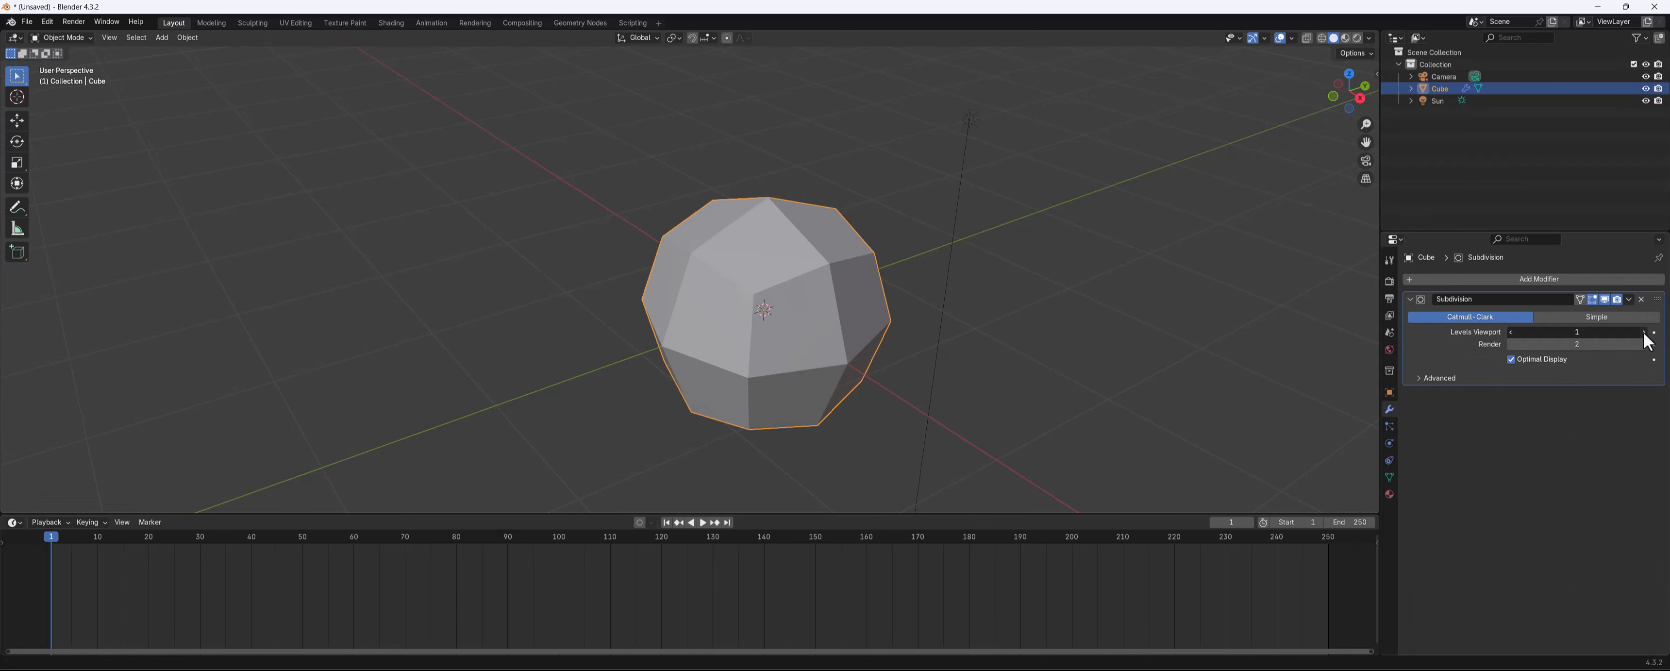
left_click(1510, 332)
Raise the cube along the global Z axis until it hangs high above the camera and the Sun light
scroll(707, 351, "down", 3)
middle_click_drag(707, 345, 888, 300)
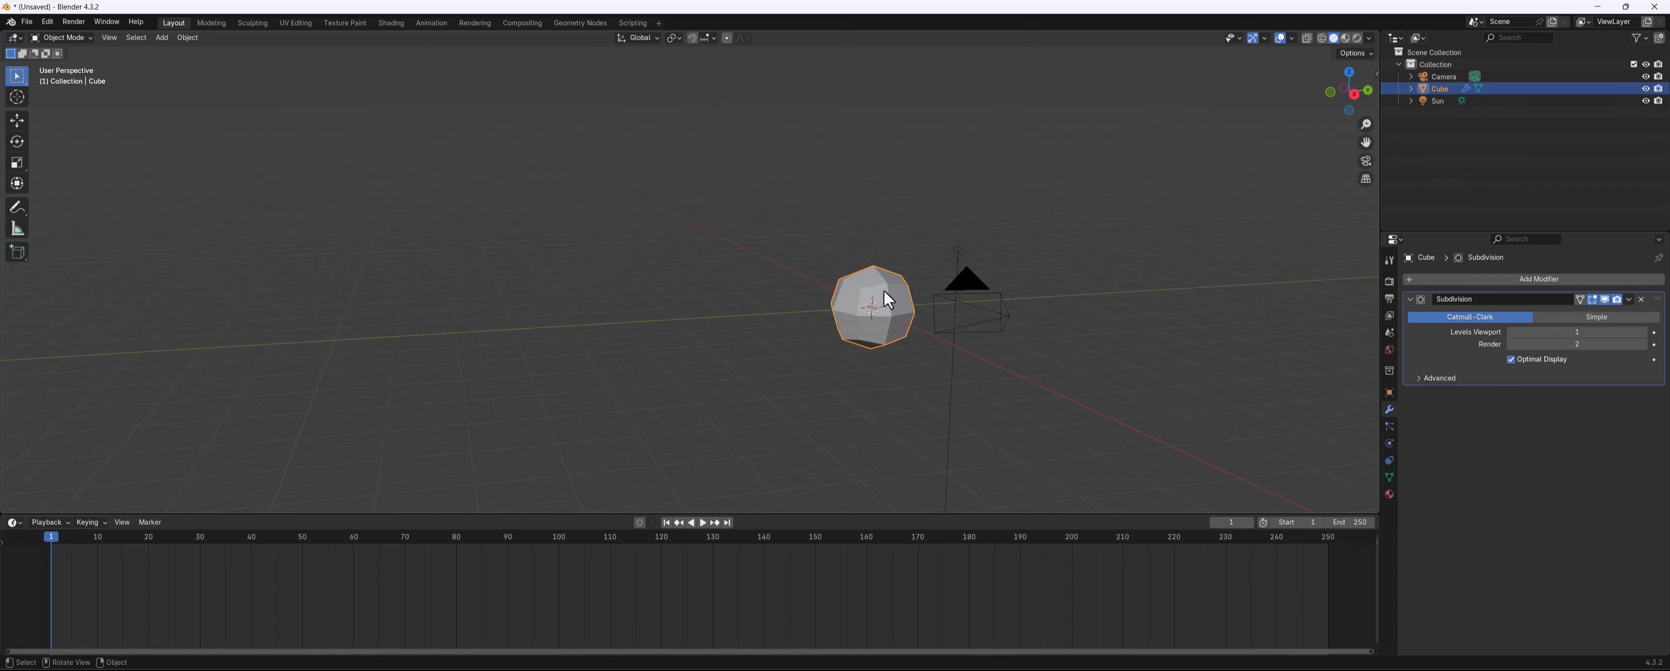
key("g")
key("z")
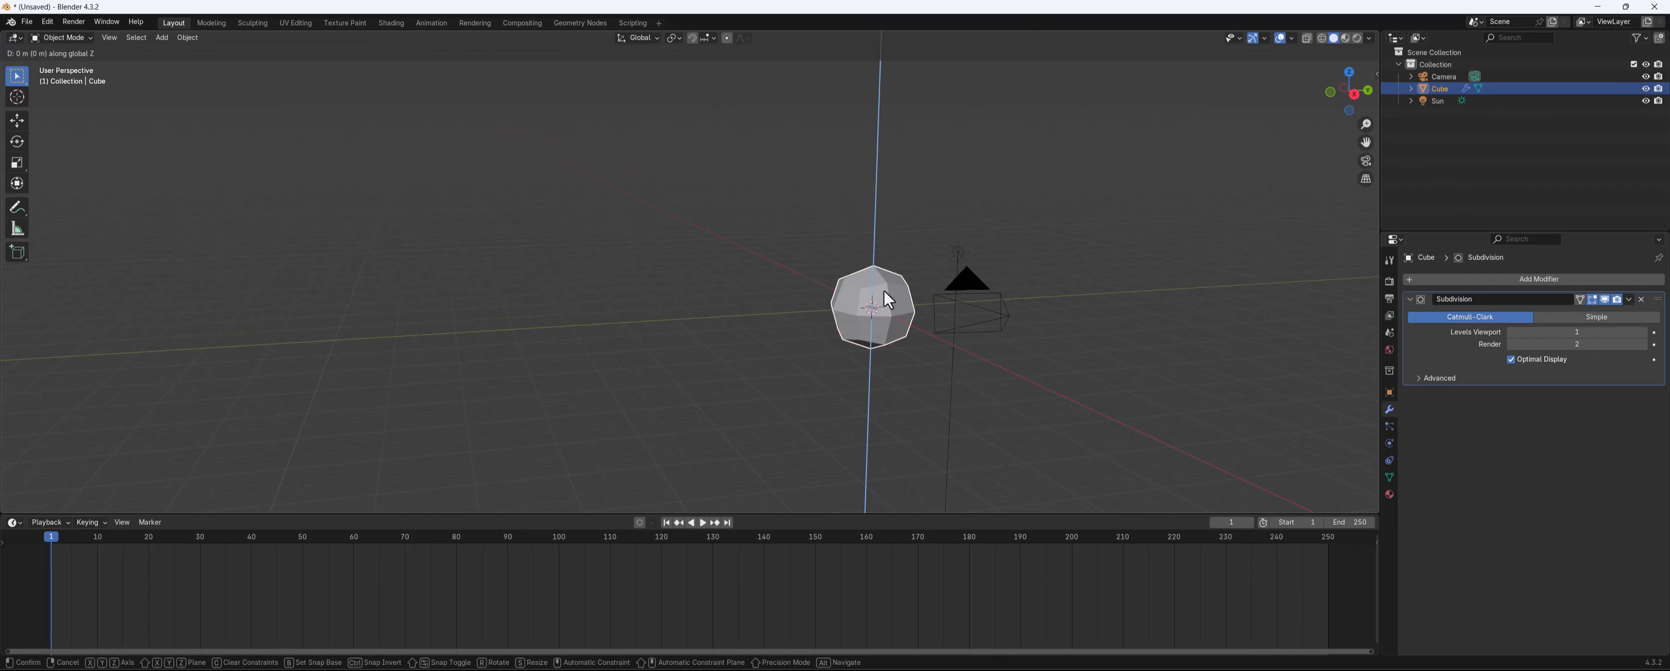
left_click(884, 509)
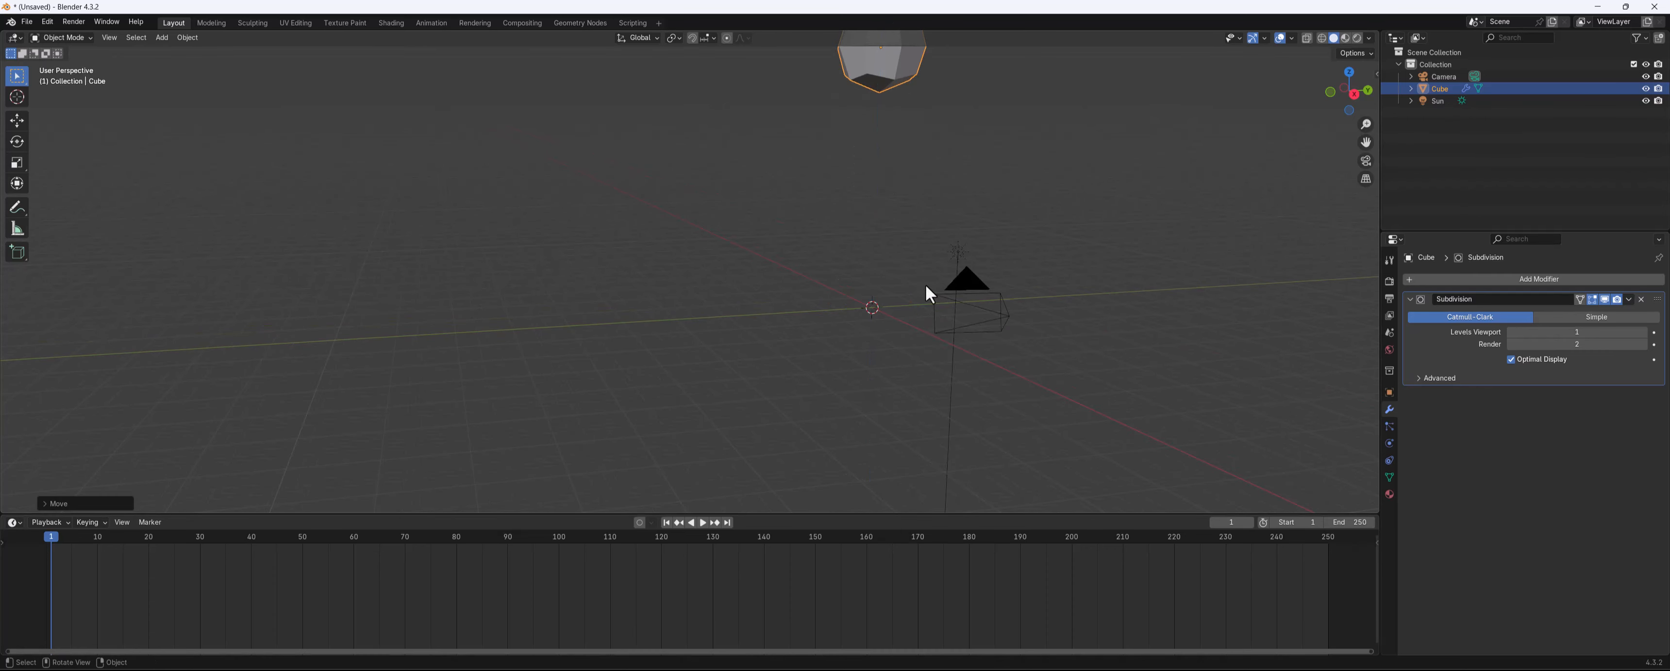
scroll(925, 283, "down", 5)
key("g")
key("z")
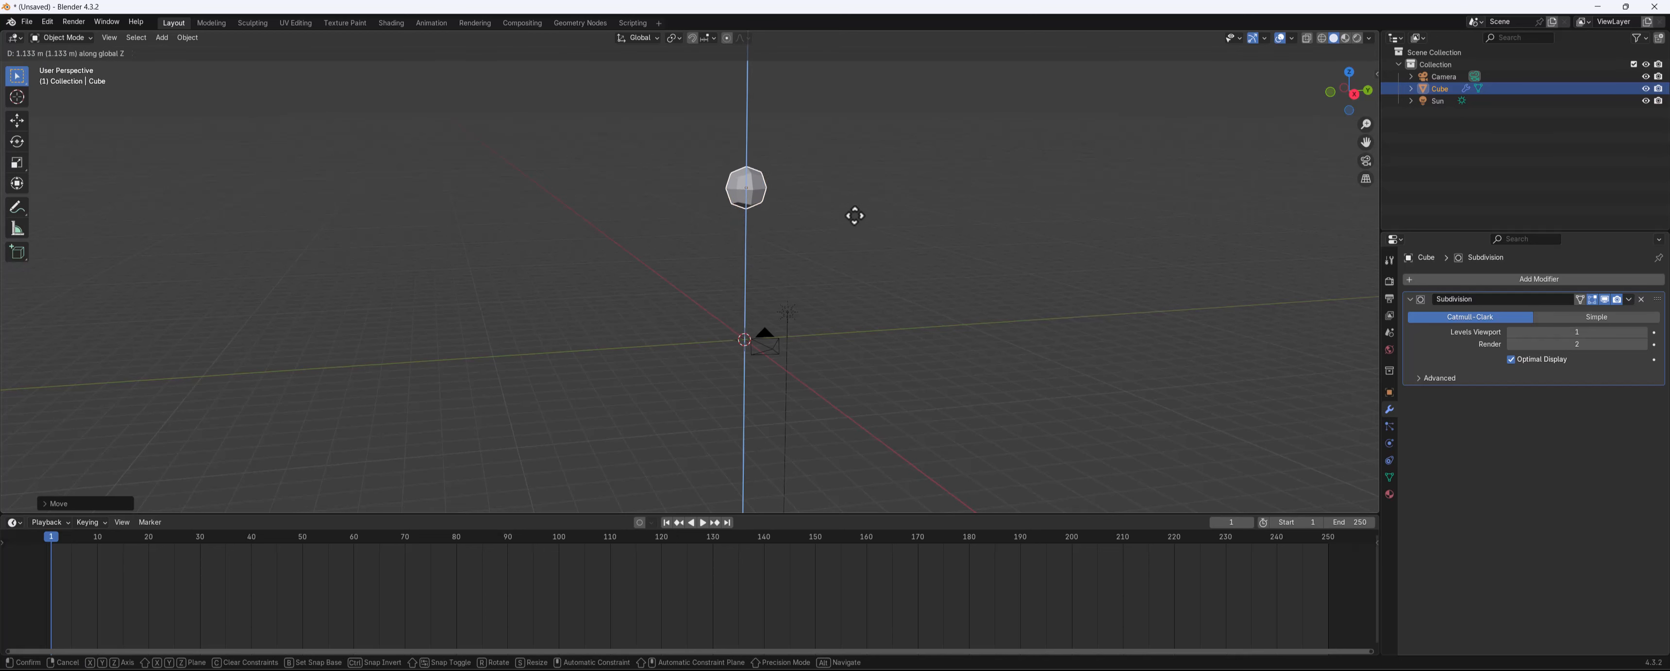
left_click(862, 162)
Add a mesh plane at the world origin and rename it "Ground\"
middle_click_drag(868, 160, 854, 306)
key("shift+a")
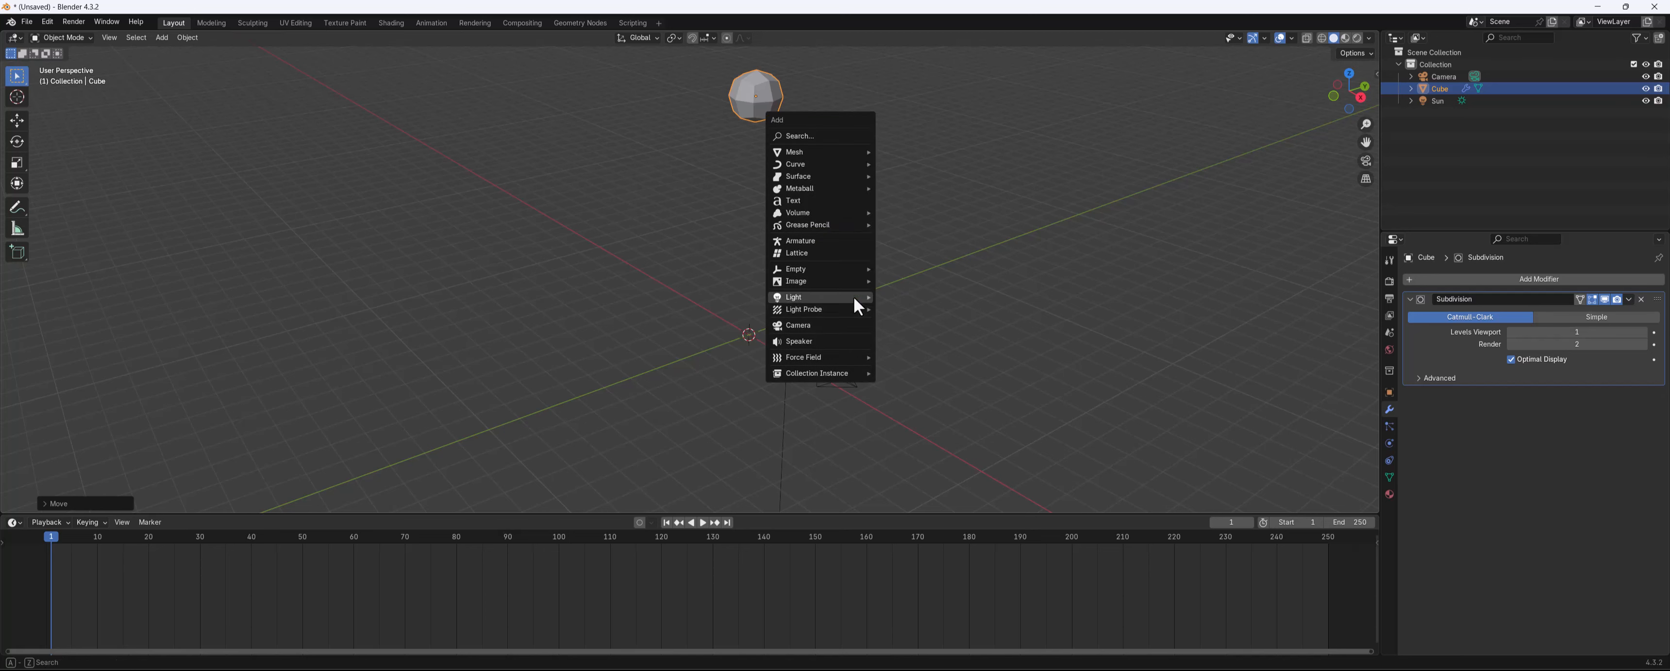
mouse_move(855, 162)
left_click(928, 152)
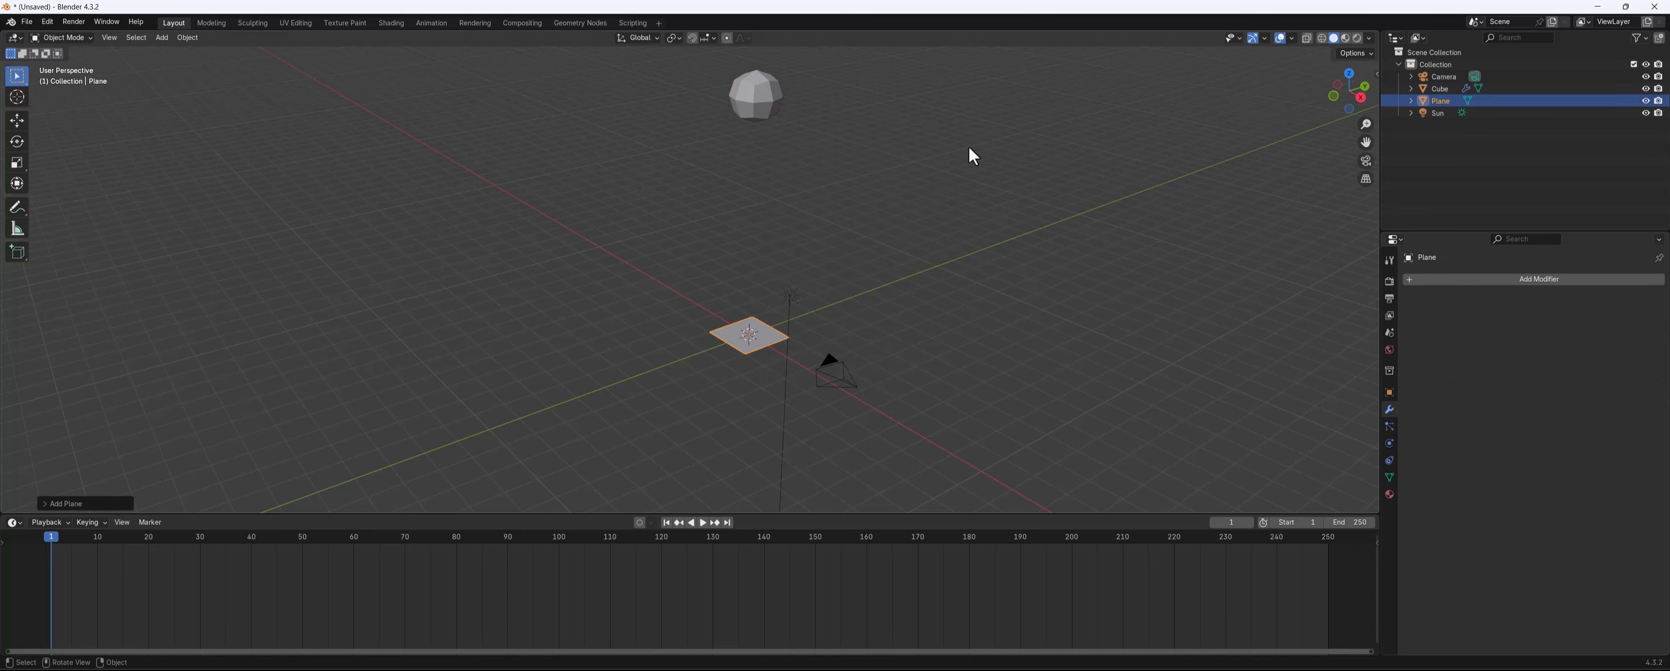
double_click(1453, 100)
type("G")
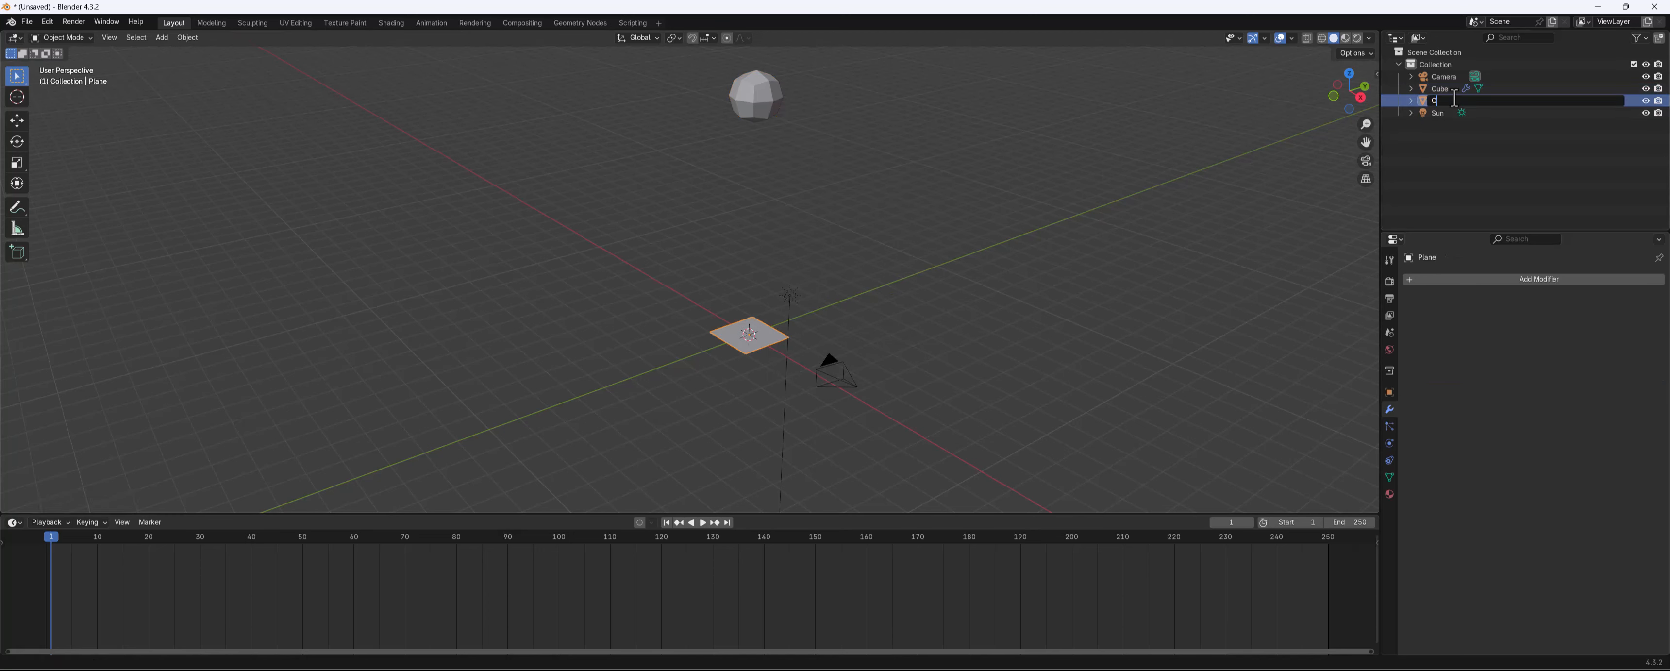
type("round\\")
key("Return")
Scale the ground plane up uniformly into a large floor extending far beyond the cube, camera and Sun light
middle_click_drag(651, 457, 636, 451)
key("s")
left_click(587, 370)
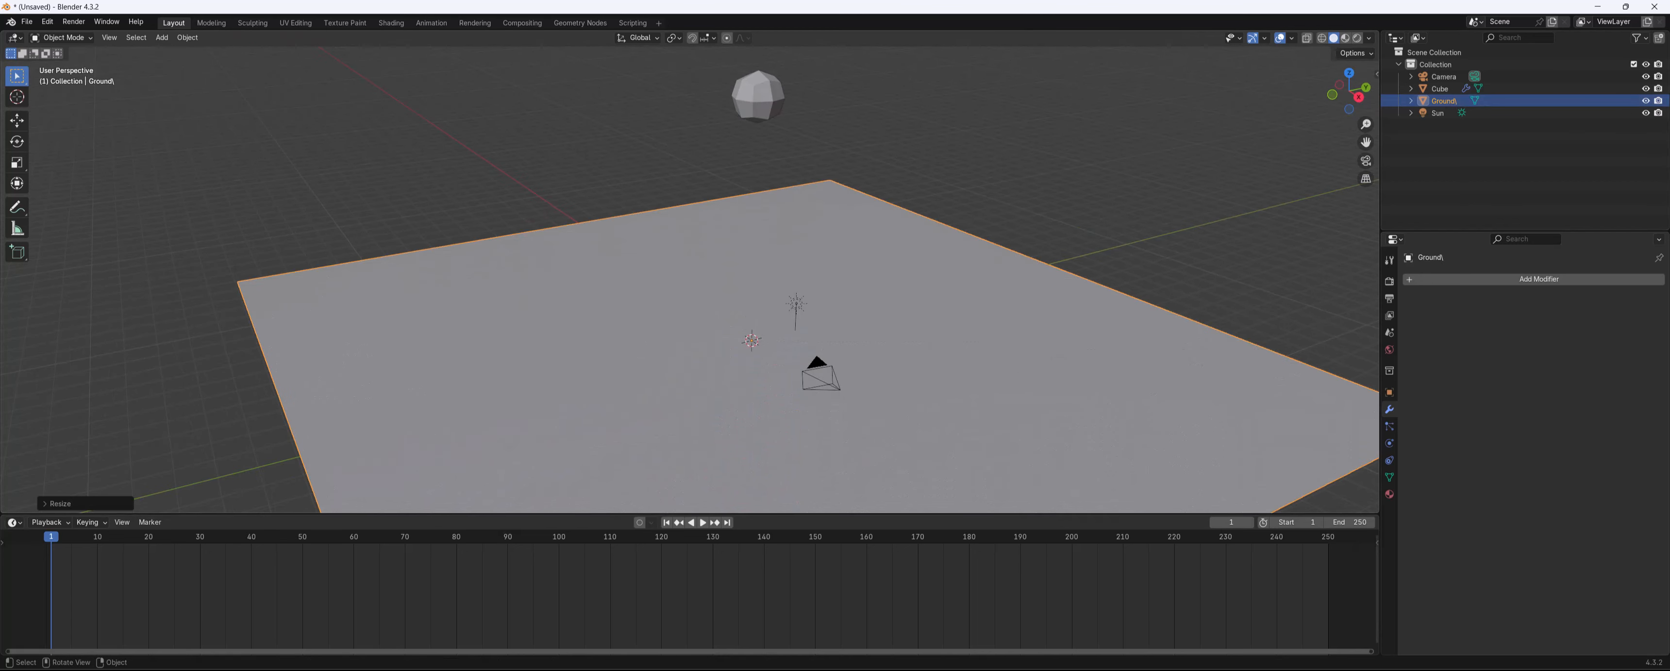
scroll(688, 323, "down", 4)
middle_click_drag(688, 323, 768, 316)
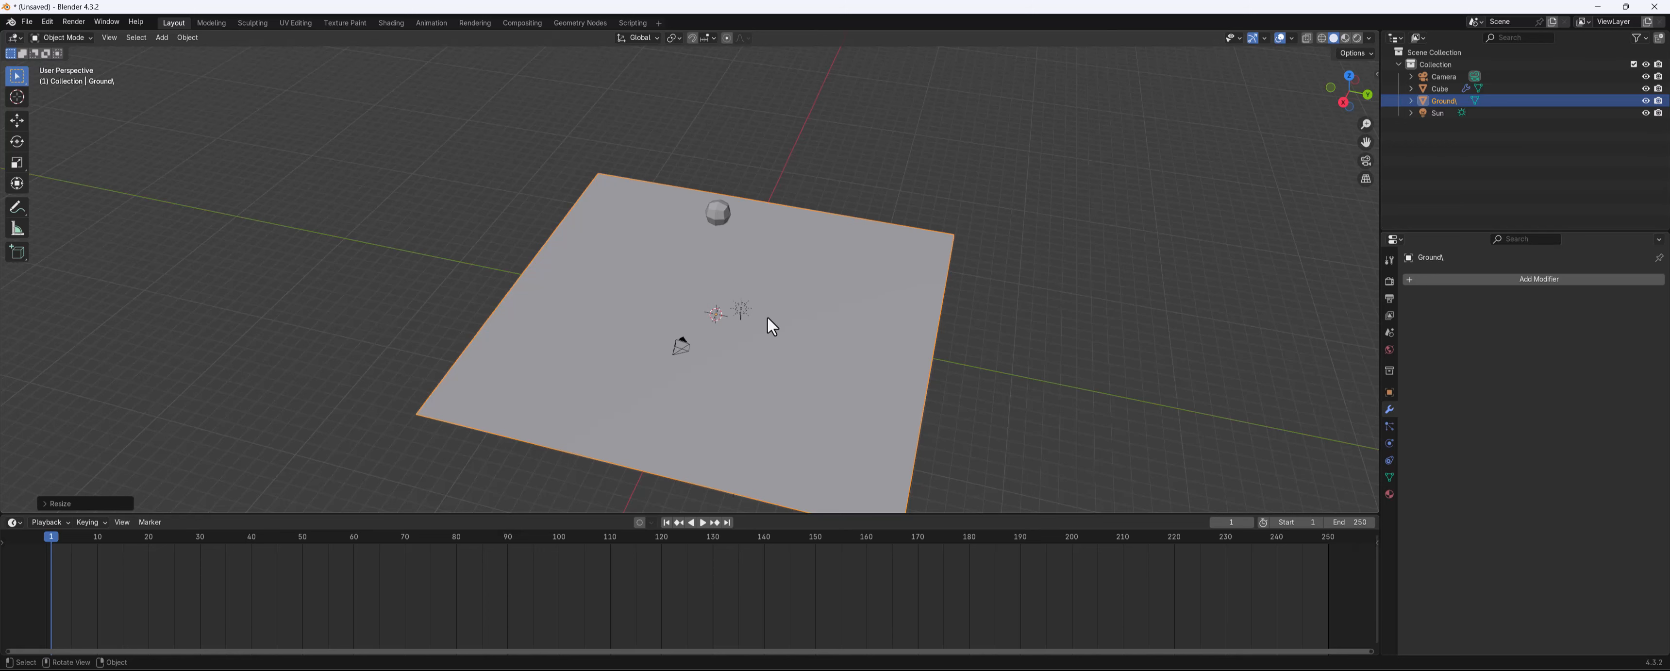
Stretch the ground plane along the Y axis into a long strip beneath the camera, Sun light and cube
key("s")
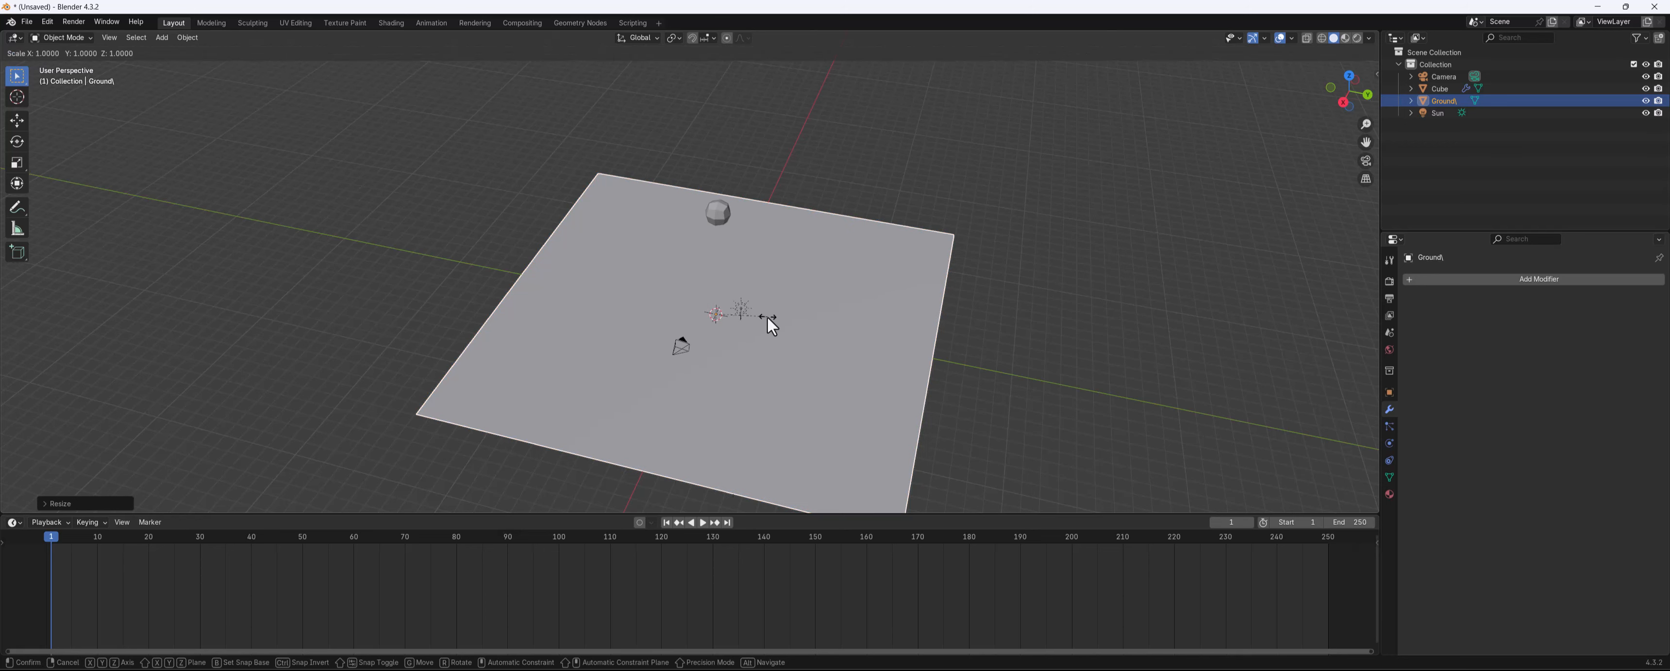
key("y")
left_click(927, 344)
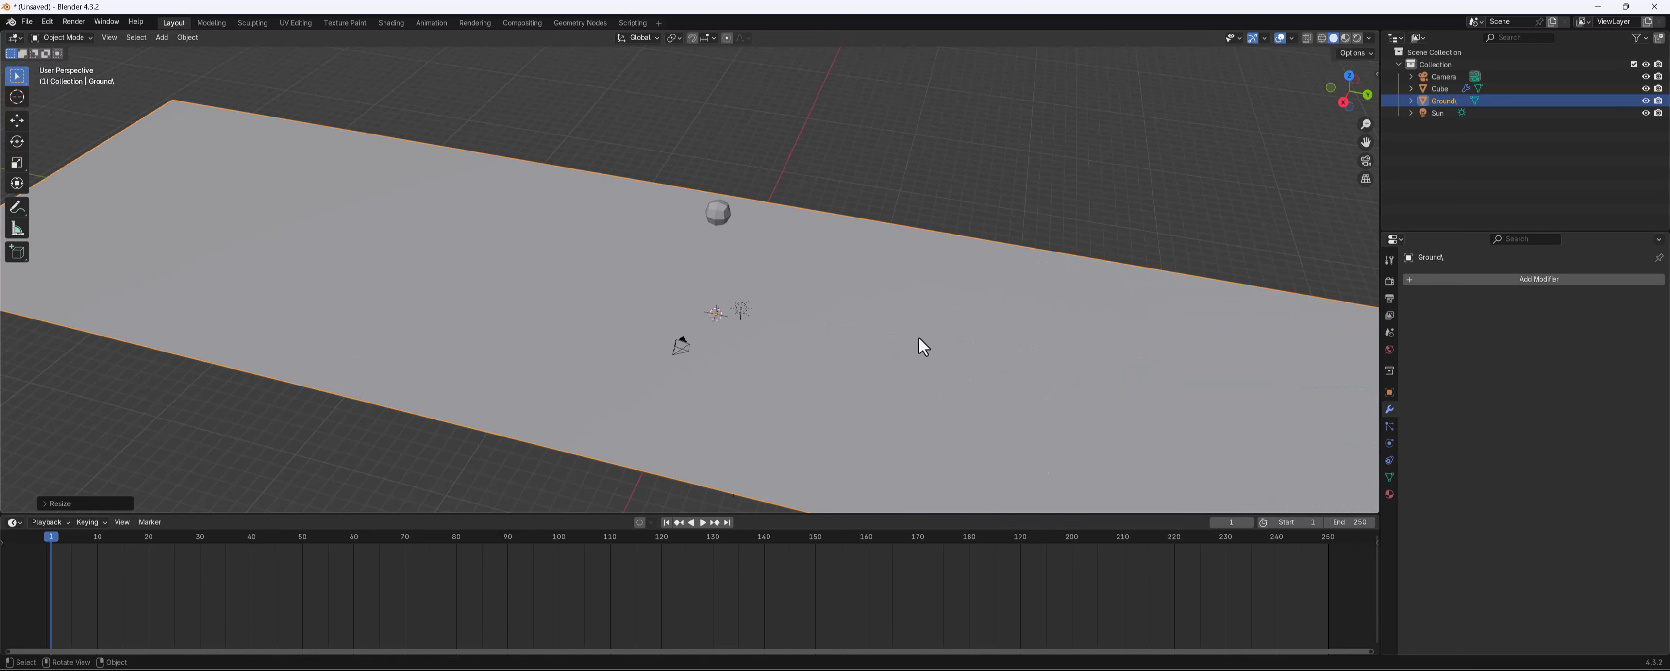
Select the cube and make the timeline area slightly taller
middle_click_drag(920, 348, 747, 203)
left_click(725, 196)
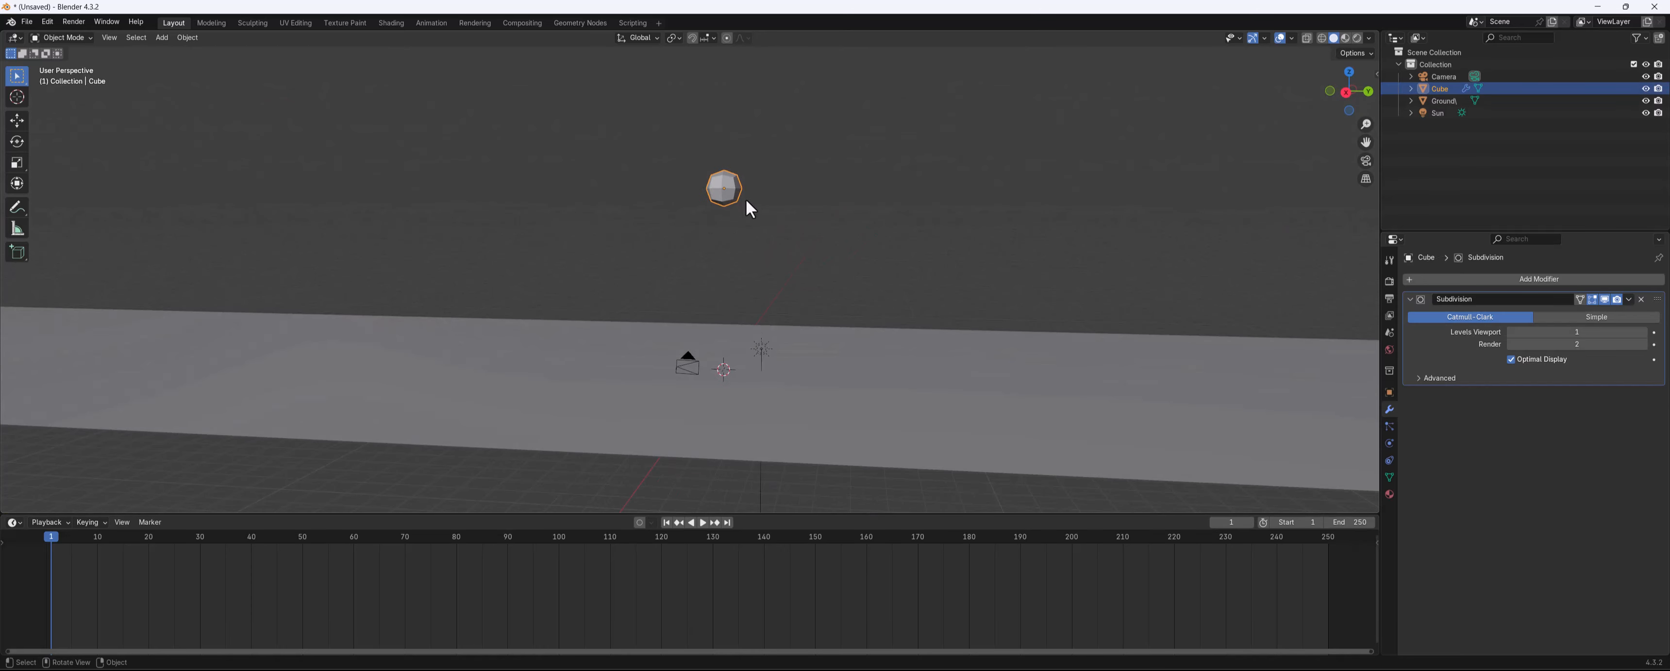
middle_click_drag(737, 333, 729, 366)
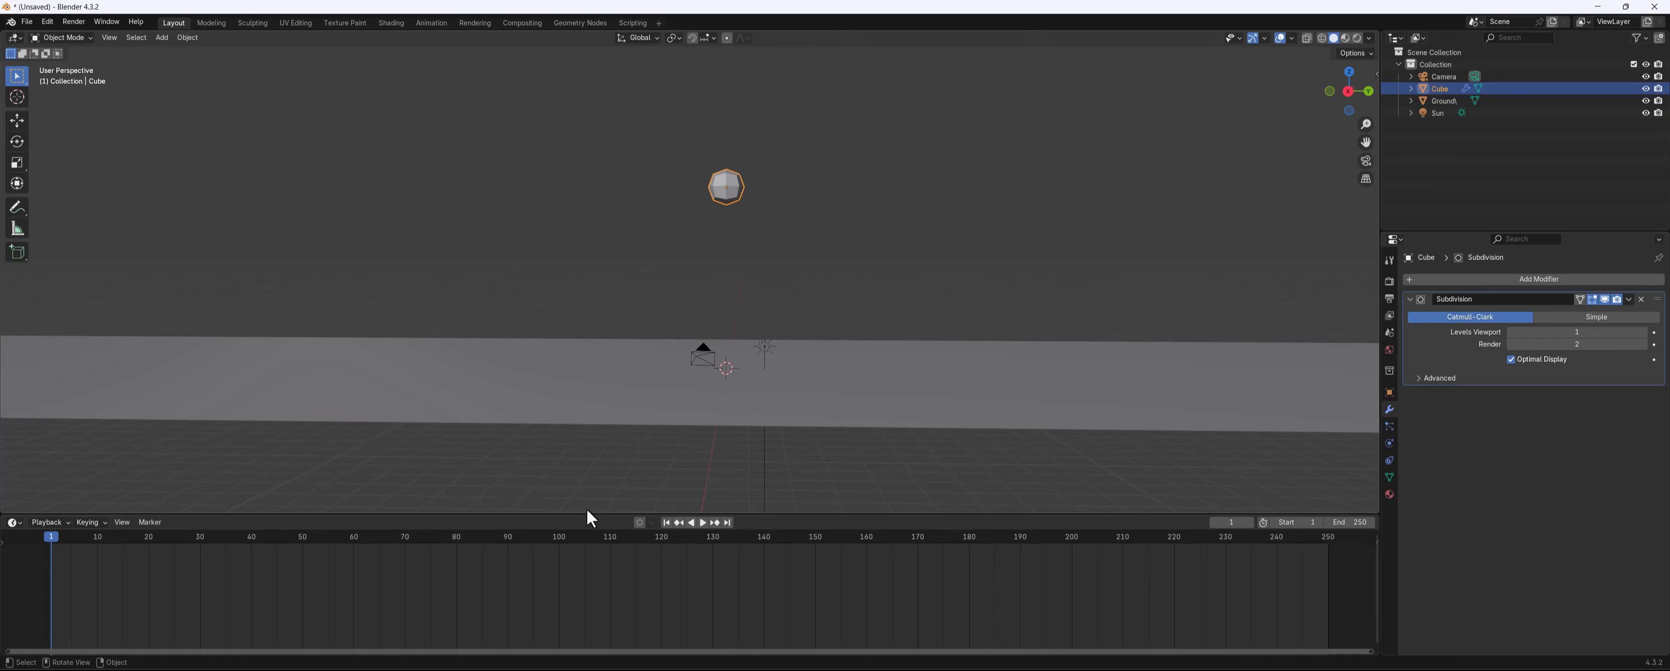
left_click_drag(588, 513, 588, 453)
mouse_move(689, 243)
middle_mouse_down()
mouse_move(760, 251)
mouse_move(667, 252)
middle_mouse_up()
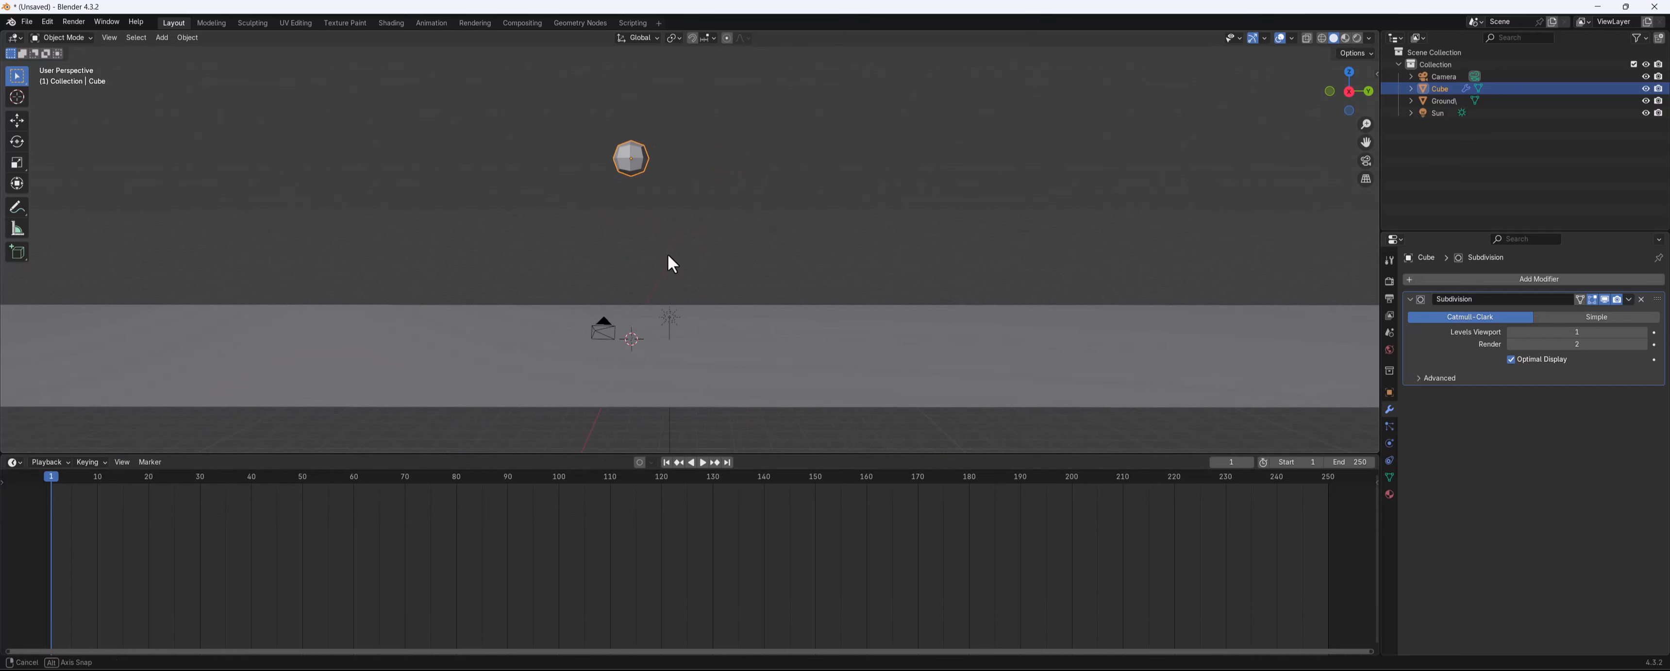
middle_click_drag(589, 295, 607, 268)
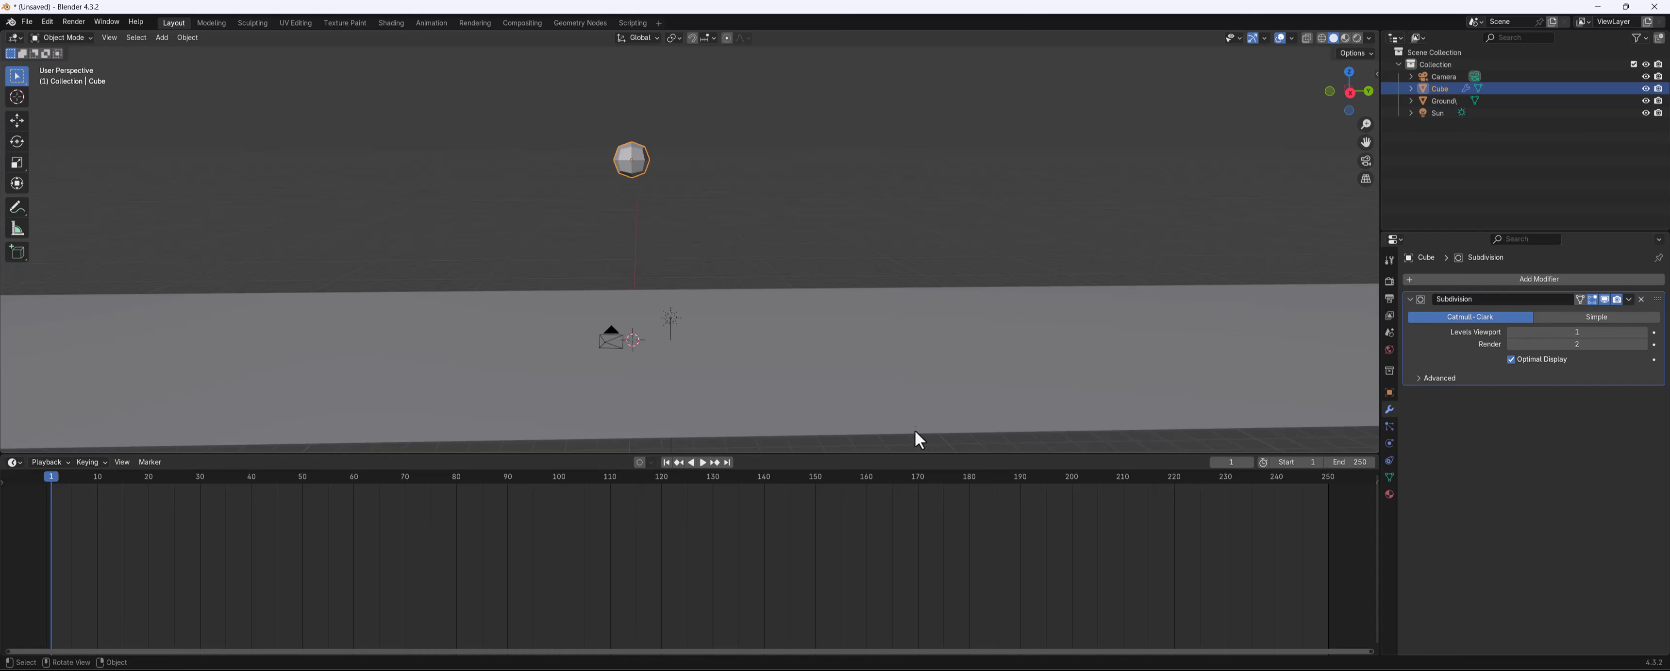
left_click_drag(914, 454, 914, 496)
Switch to the Right orthographic view and set the cube's Z location to 10 m
middle_click_drag(885, 399, 856, 290)
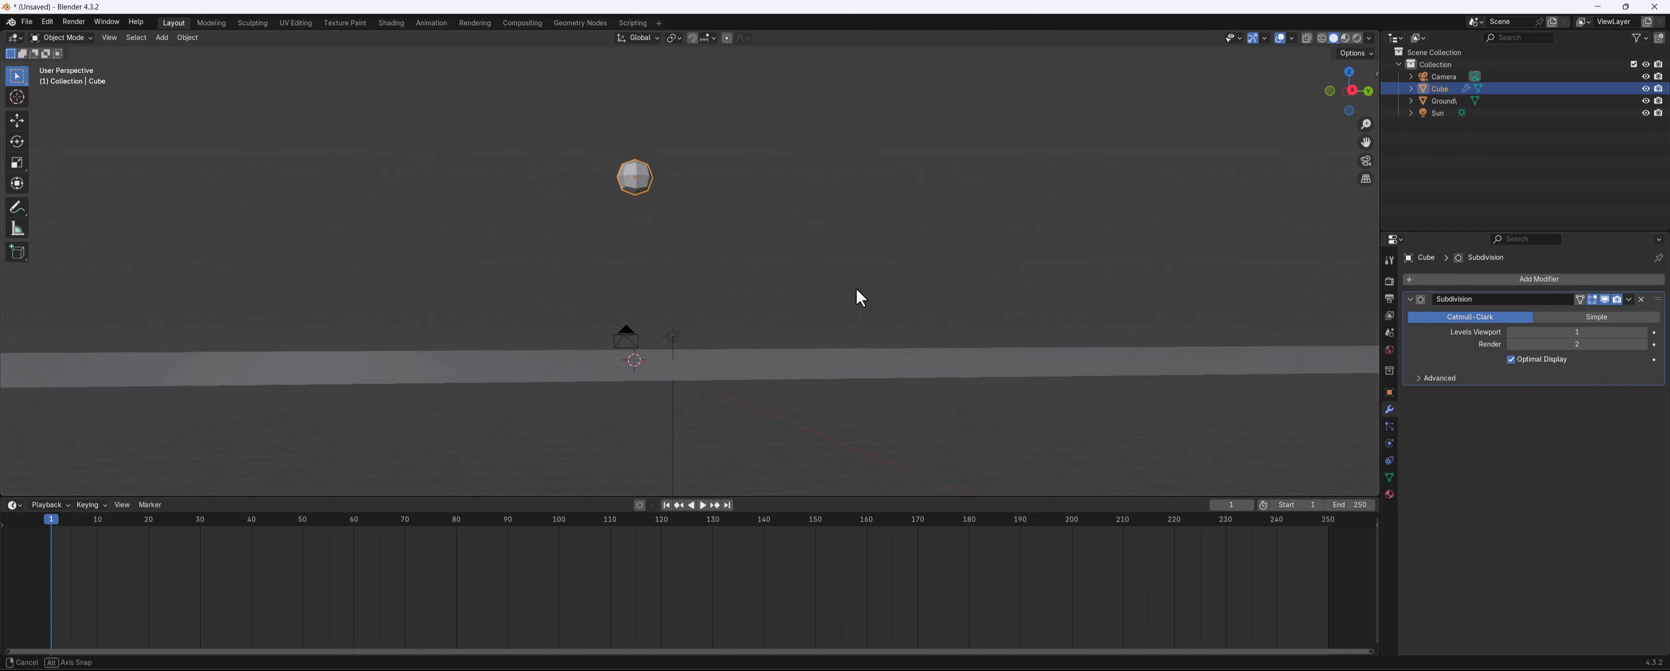
left_click(1352, 90)
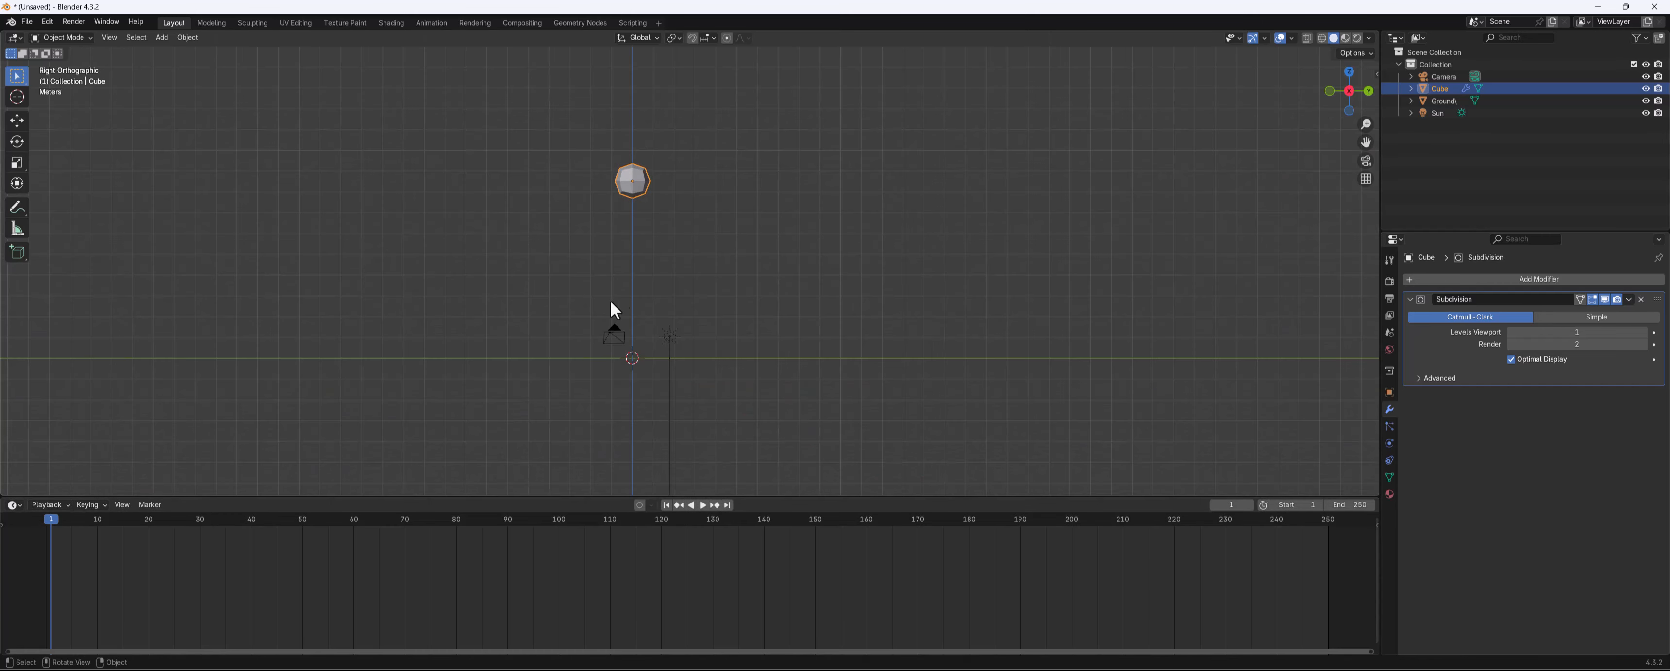
scroll(701, 238, "up", 2)
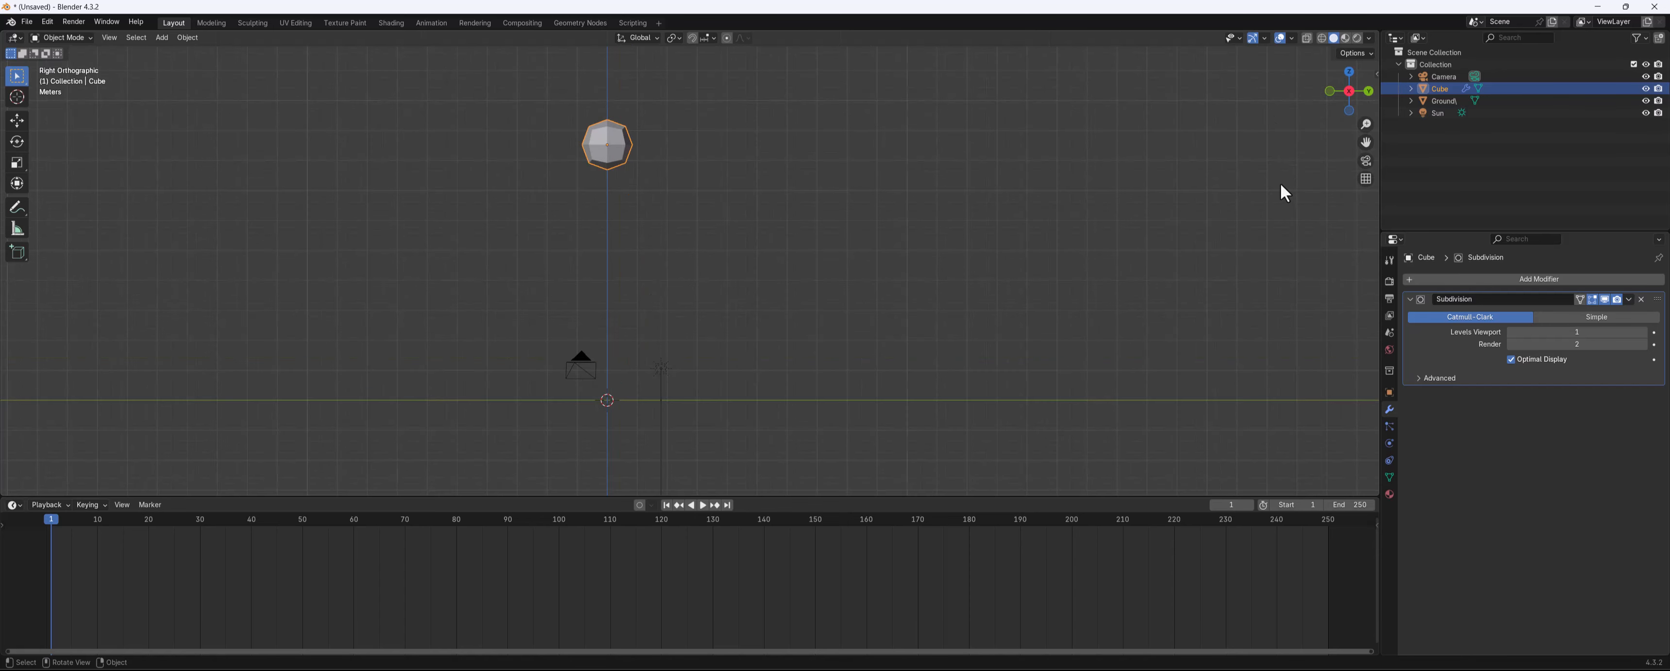
key("n")
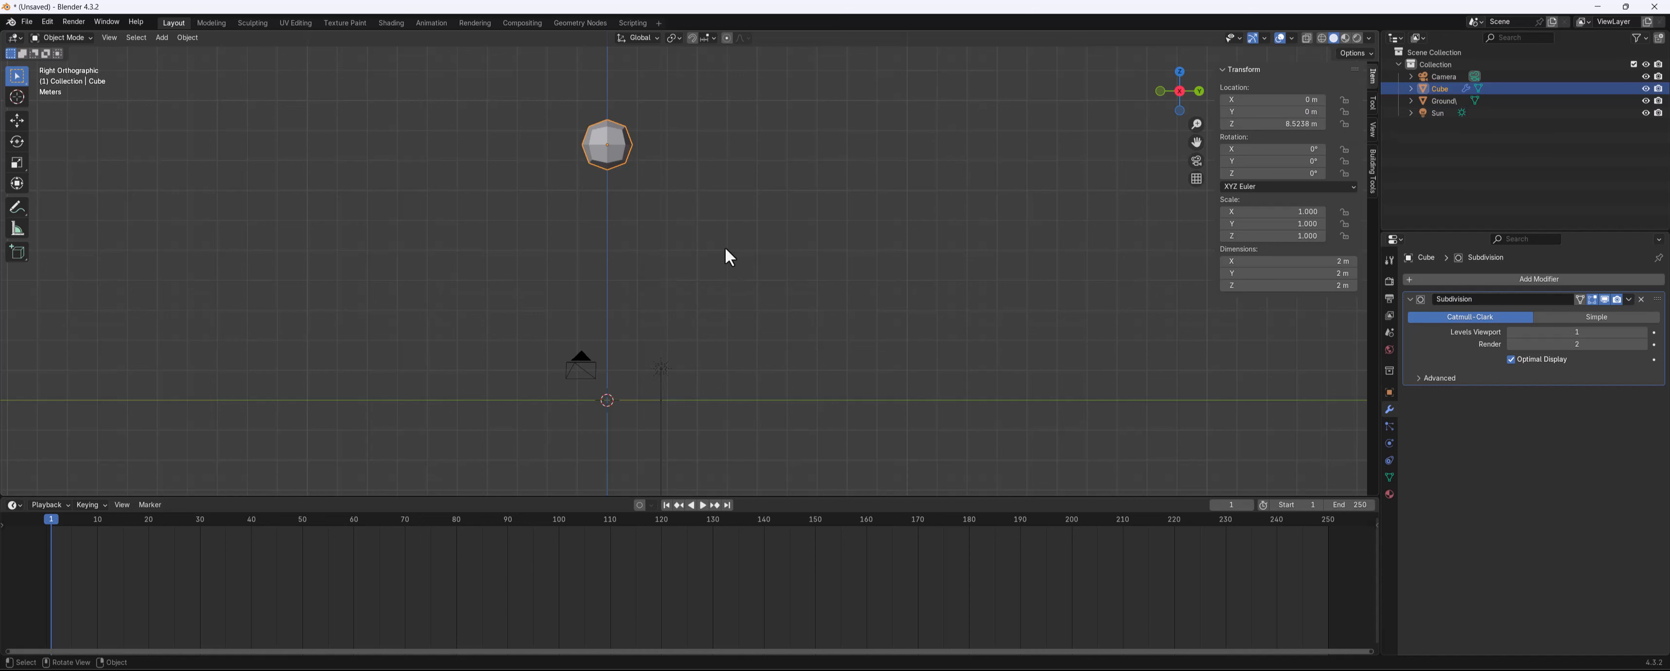
left_click(1306, 123)
type("10")
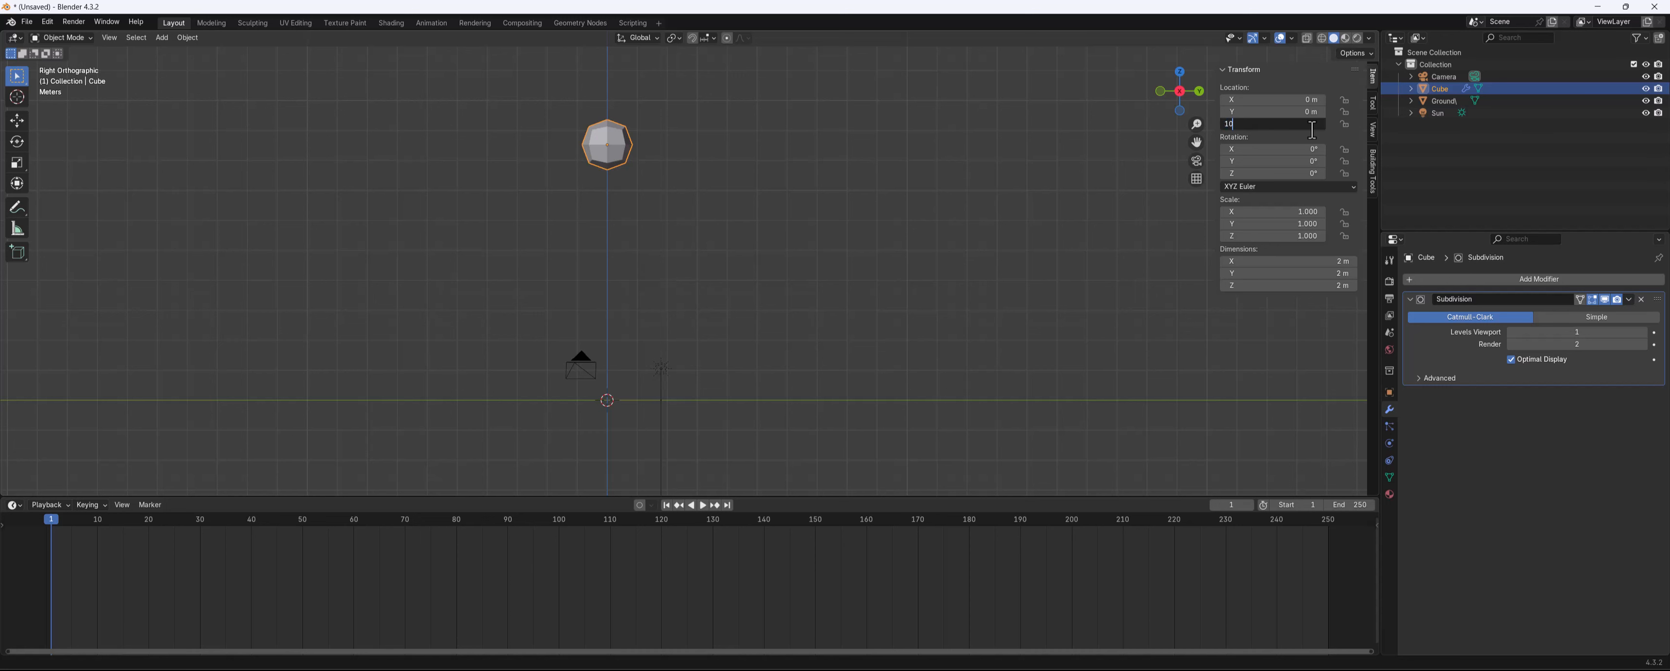
key("Return")
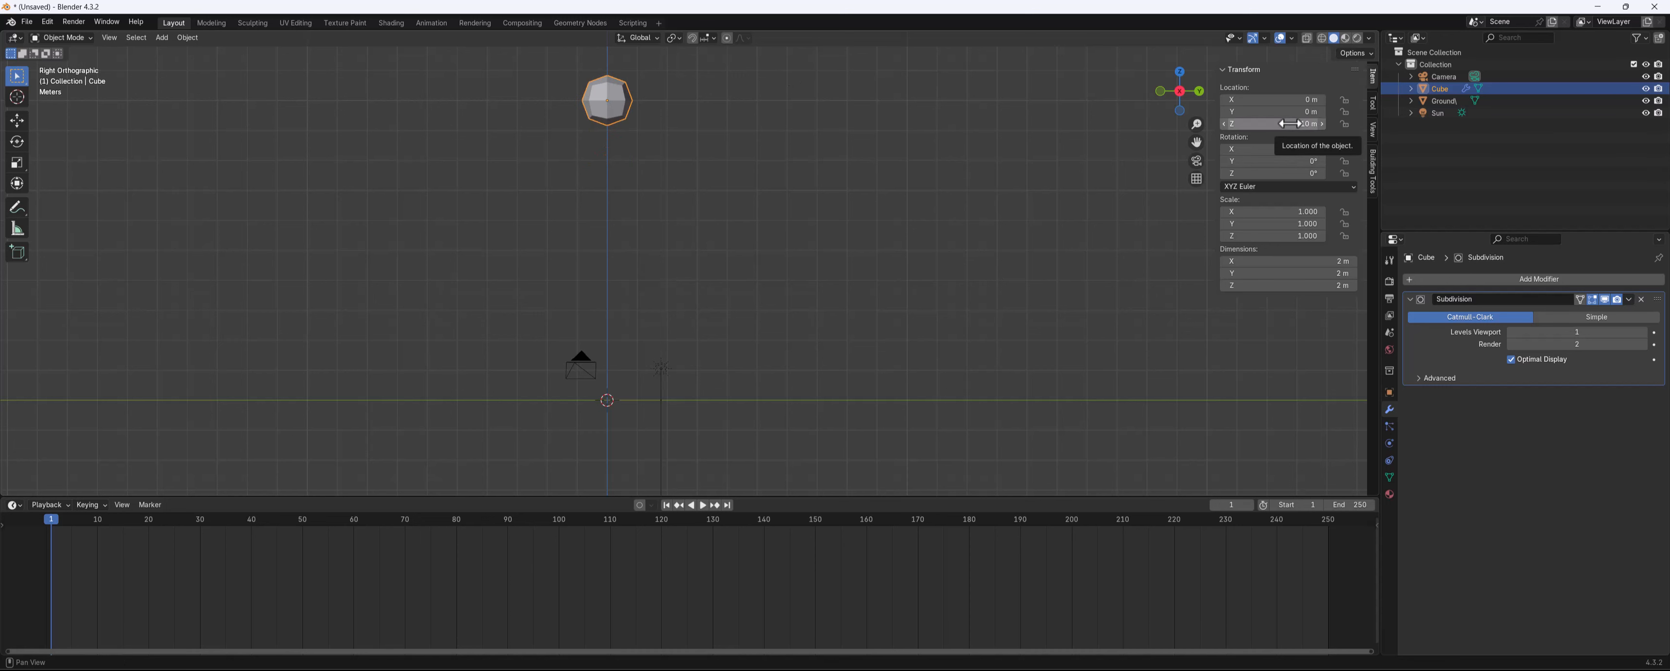
Try Z locations of 8 m and 0 m on the cube and return it to 10 m
left_click(1274, 123)
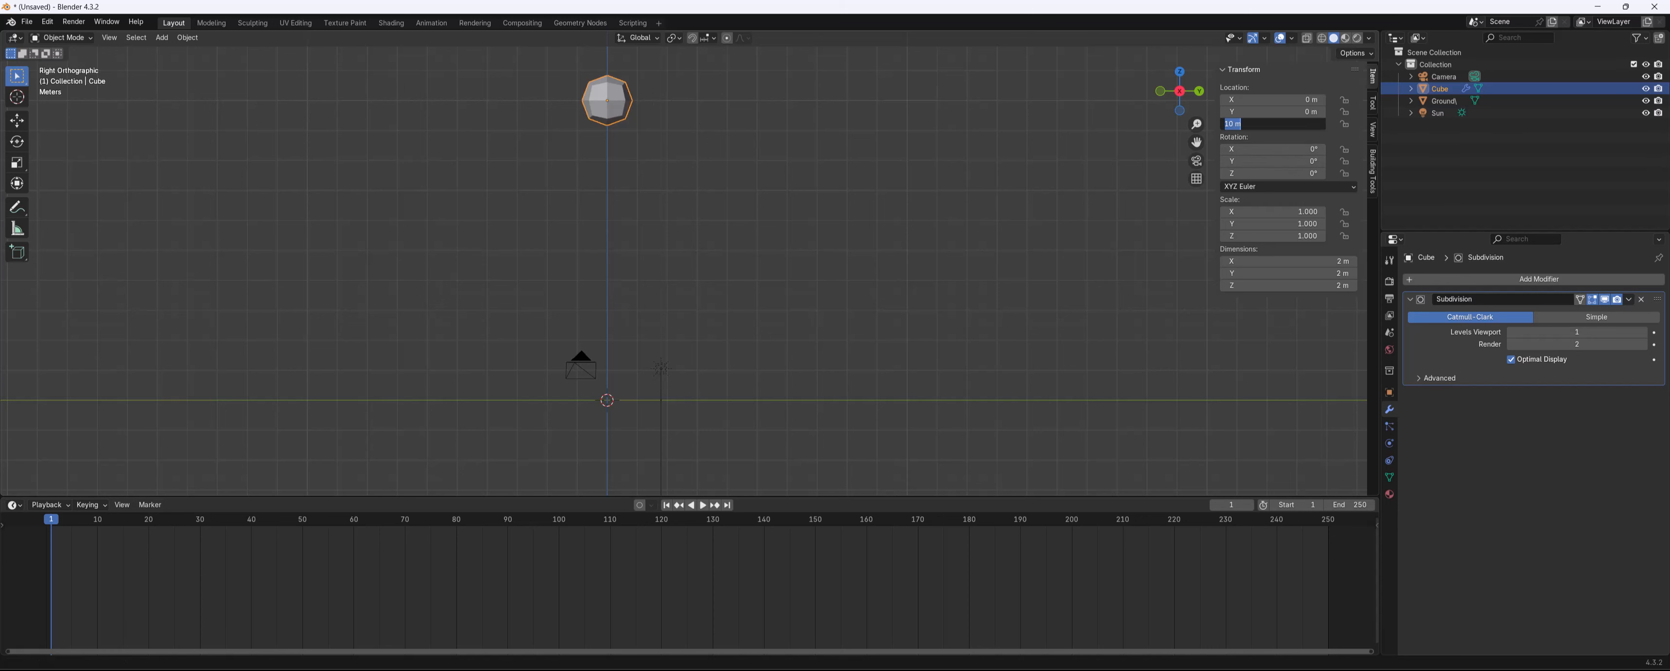
type("8")
key("Return")
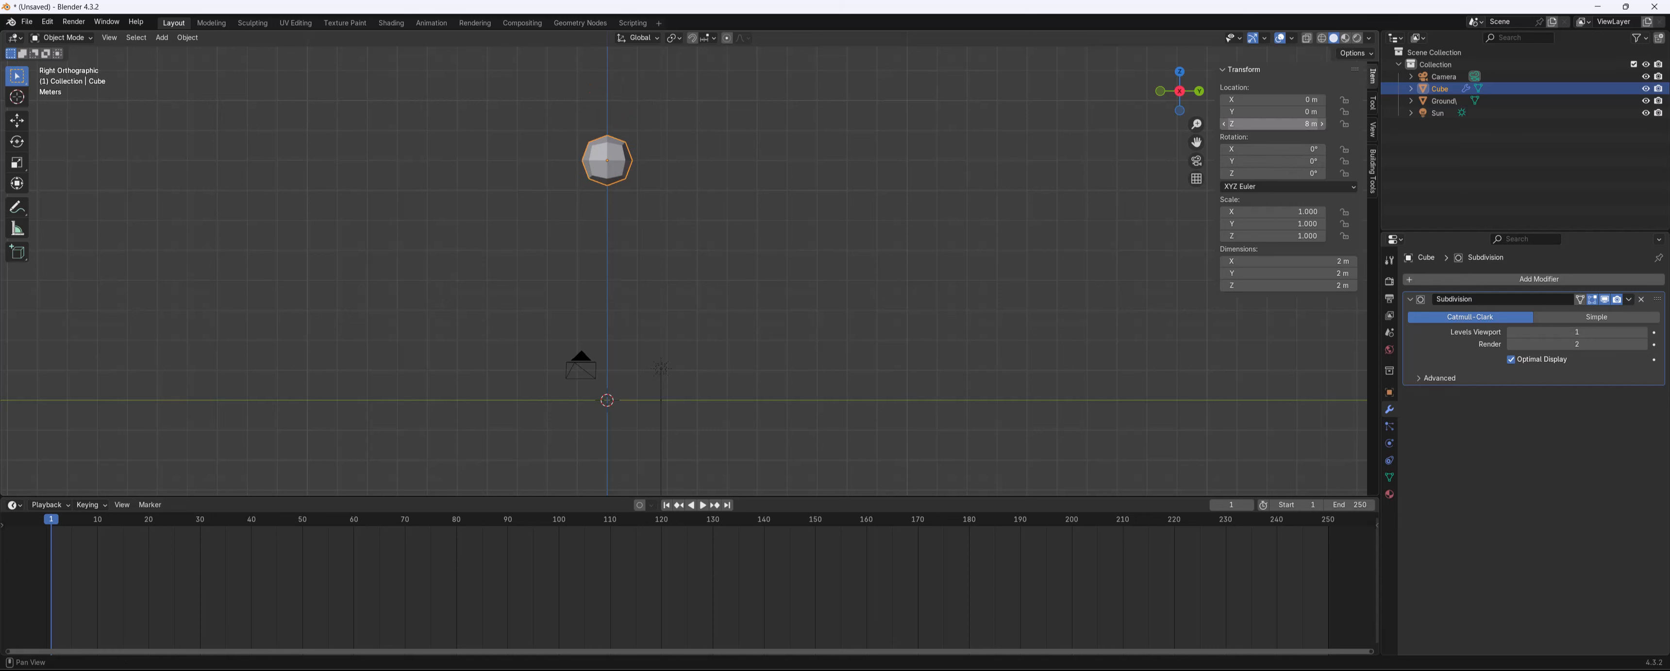
left_click(1274, 123)
type("0")
key("Return")
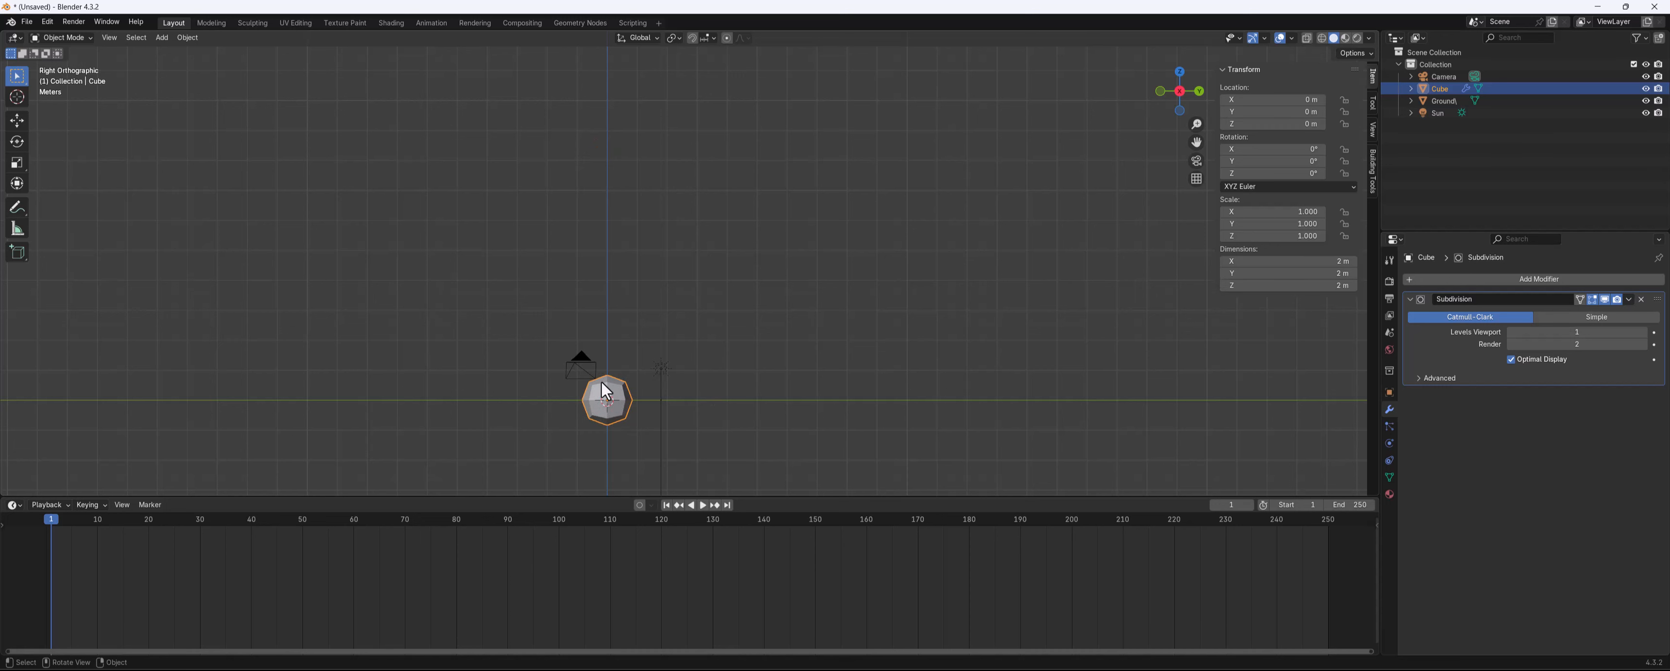
left_click(1301, 125)
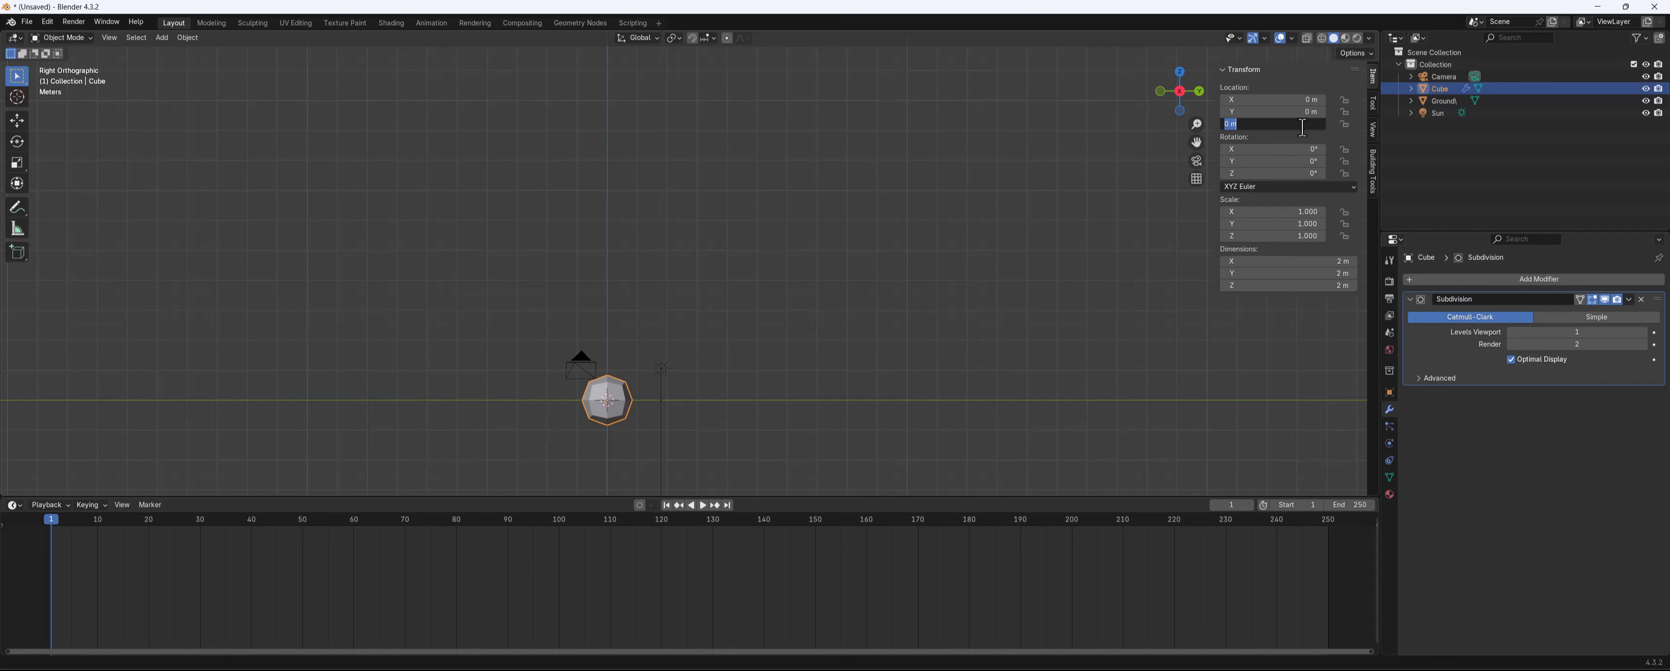
type("10")
key("Return")
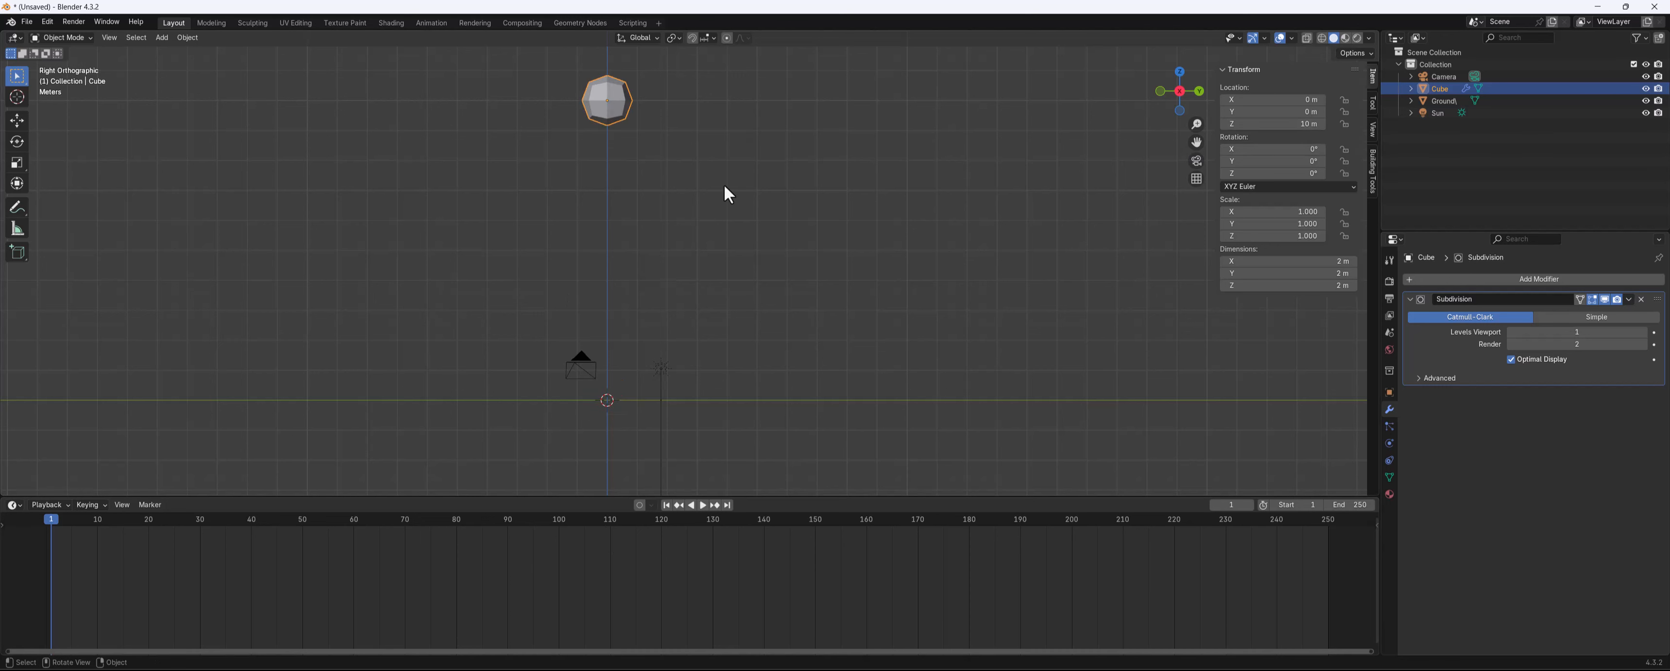
Insert a Location-only keyframe for the cube at frame 1 and enable auto keying
key("i")
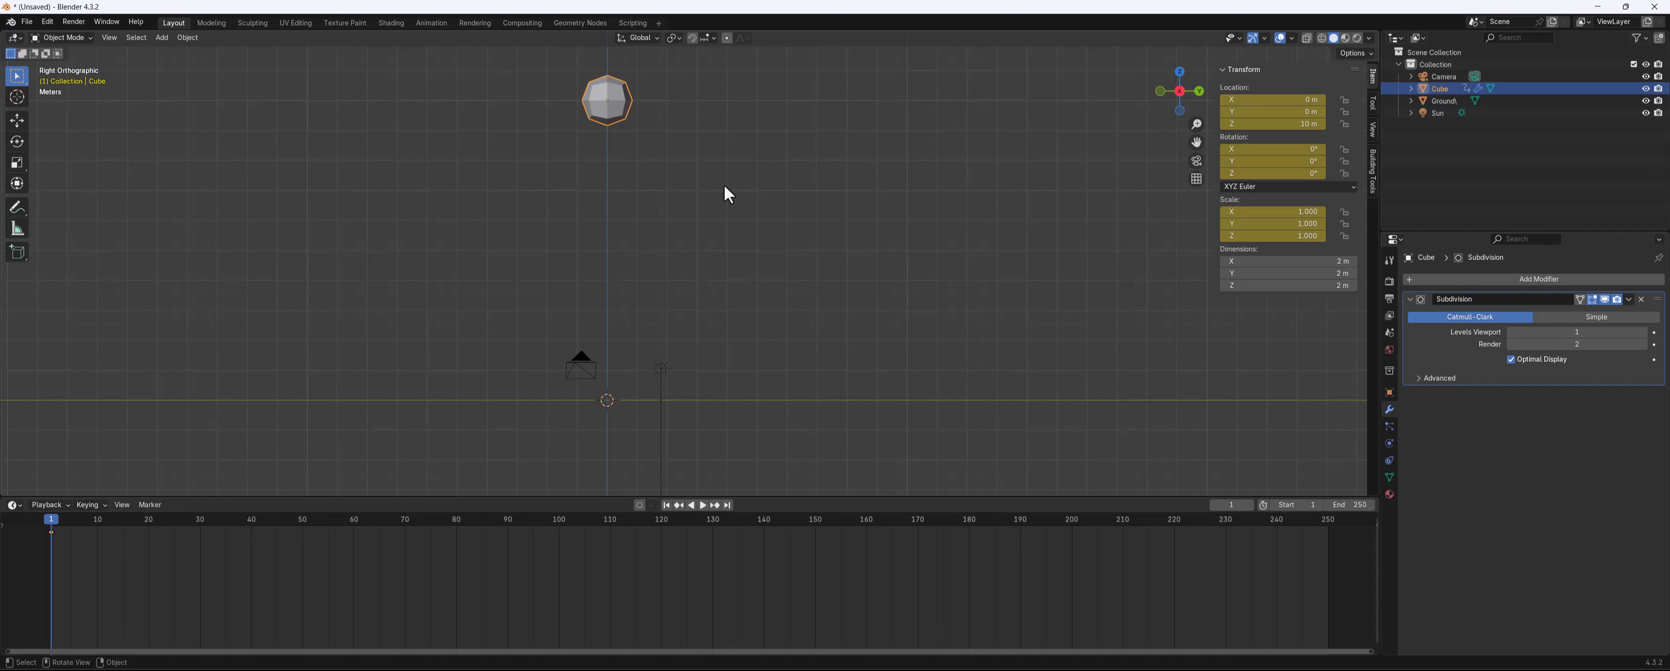
key("ctrl+z")
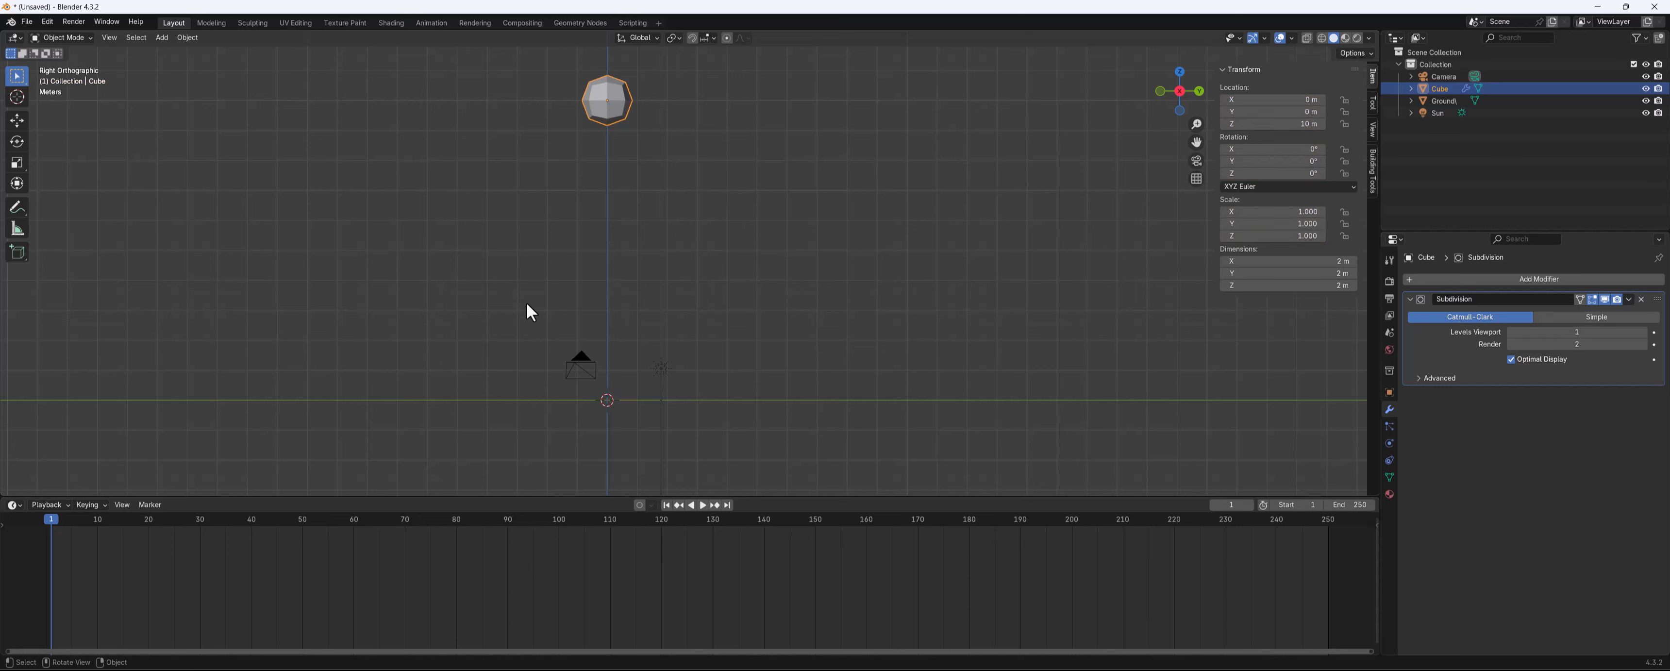
key("k")
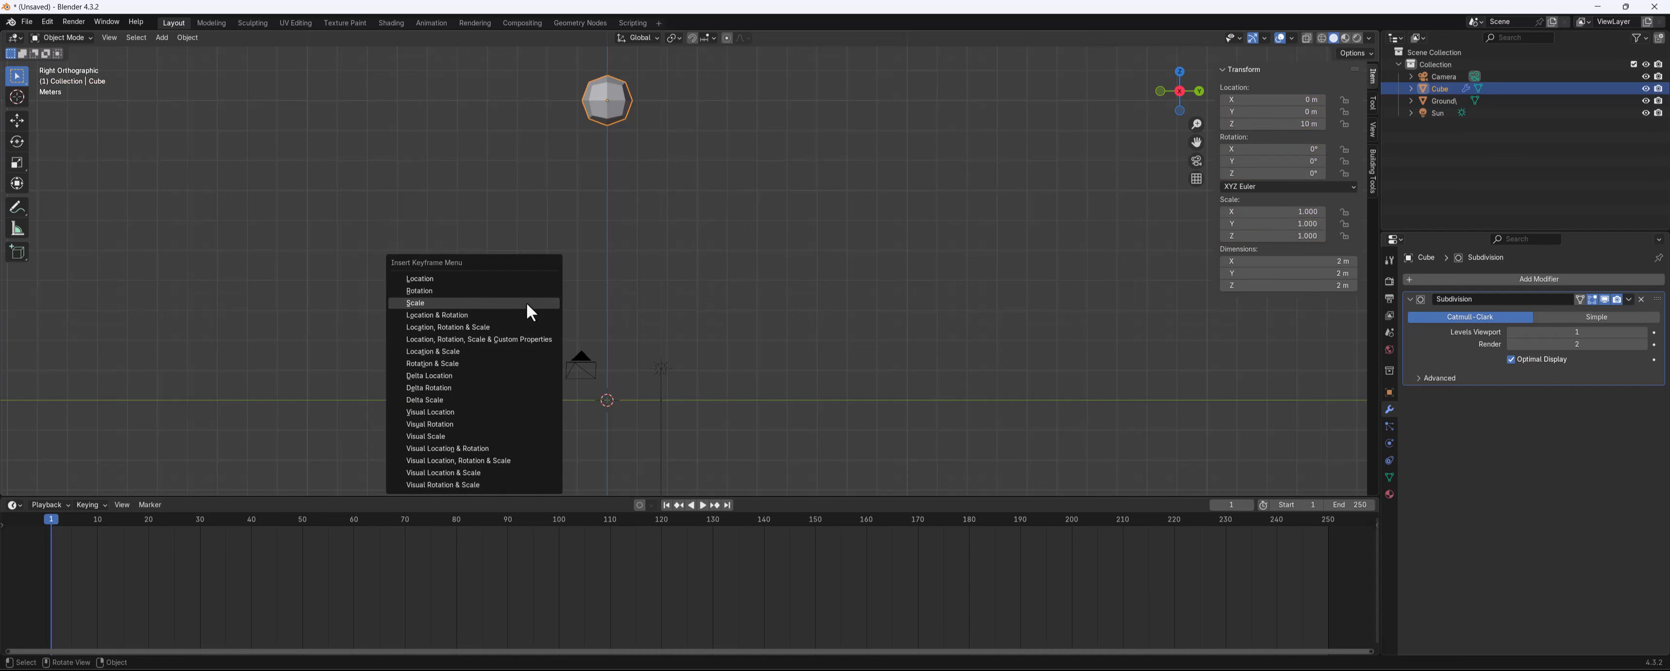
left_click(493, 279)
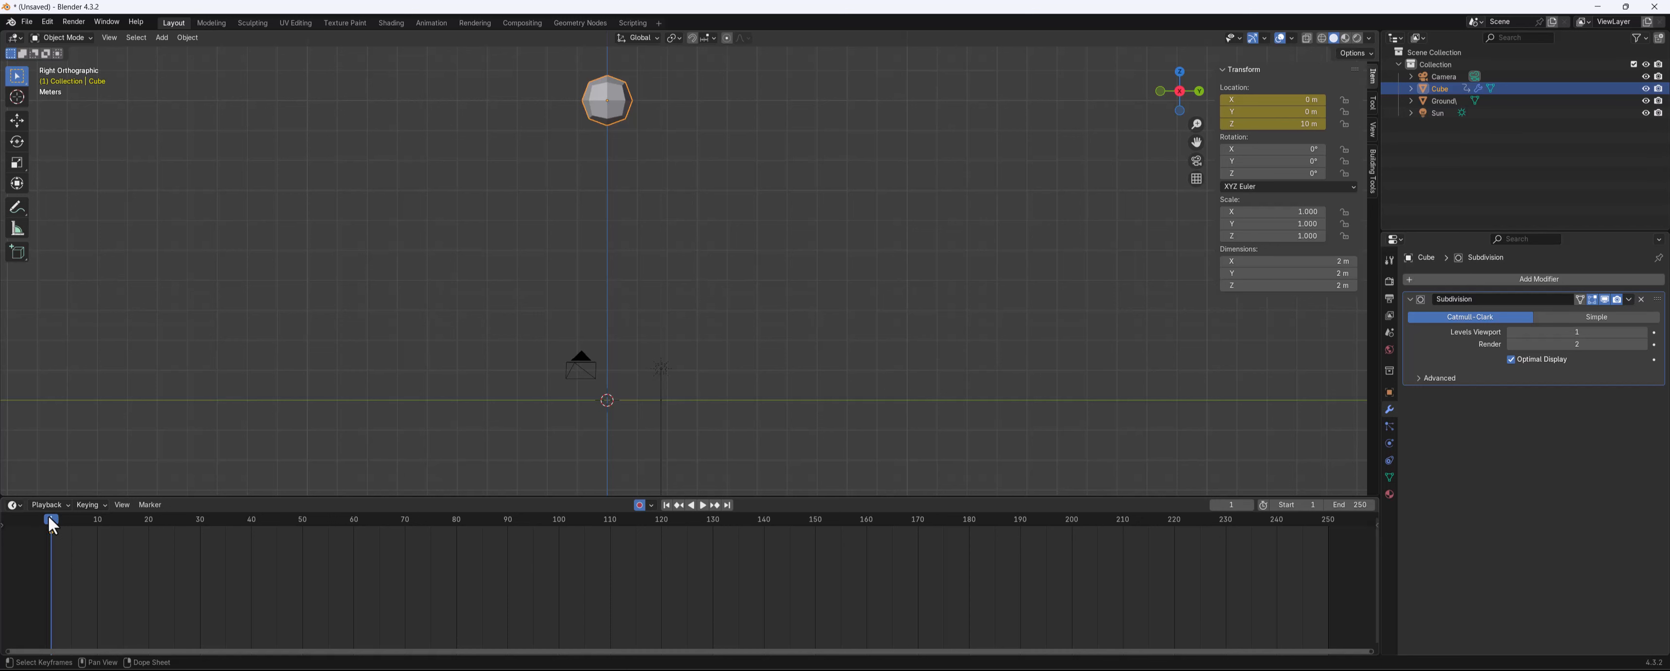
Keyframe the cube at ground level on frame 40 by setting its Z location to 0 m
left_click_drag(49, 520, 147, 511)
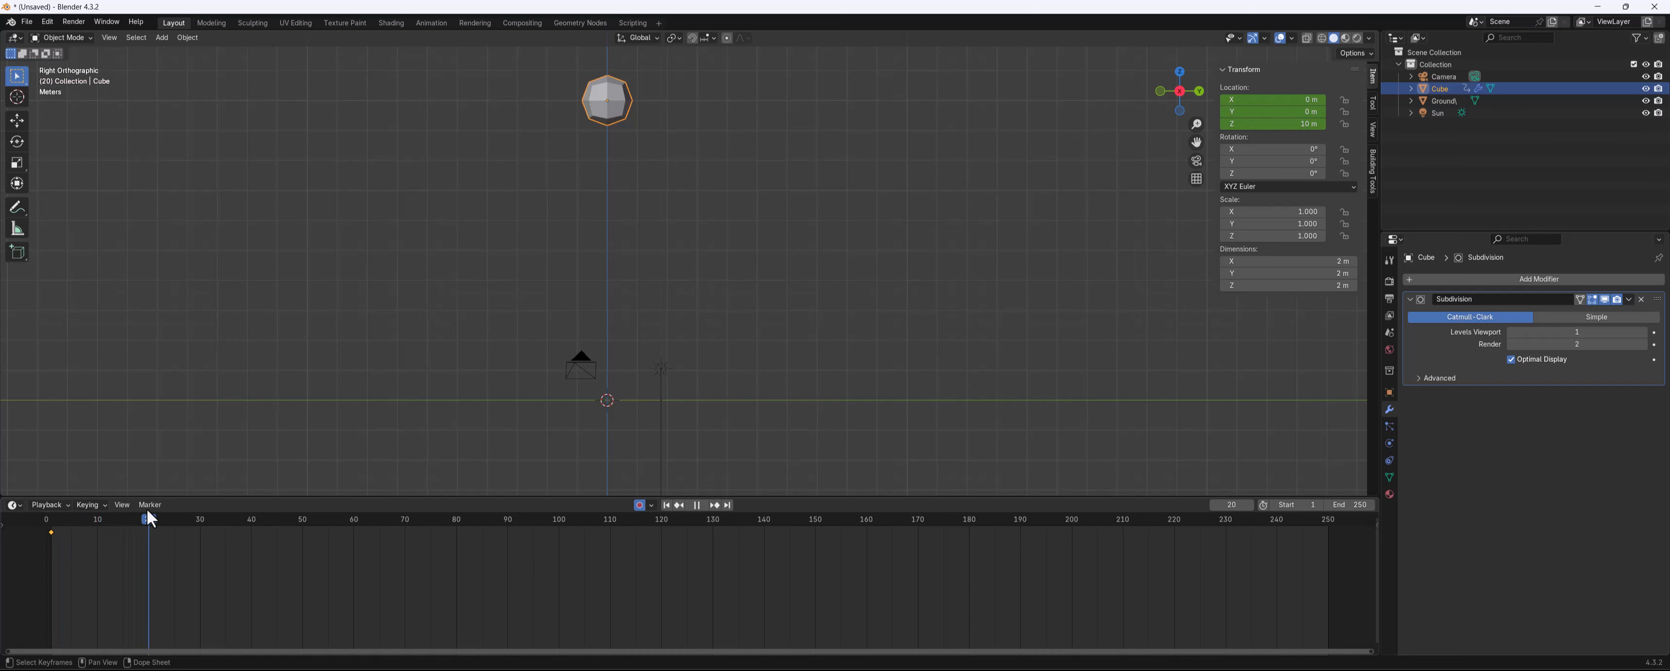
left_click_drag(159, 523, 253, 534)
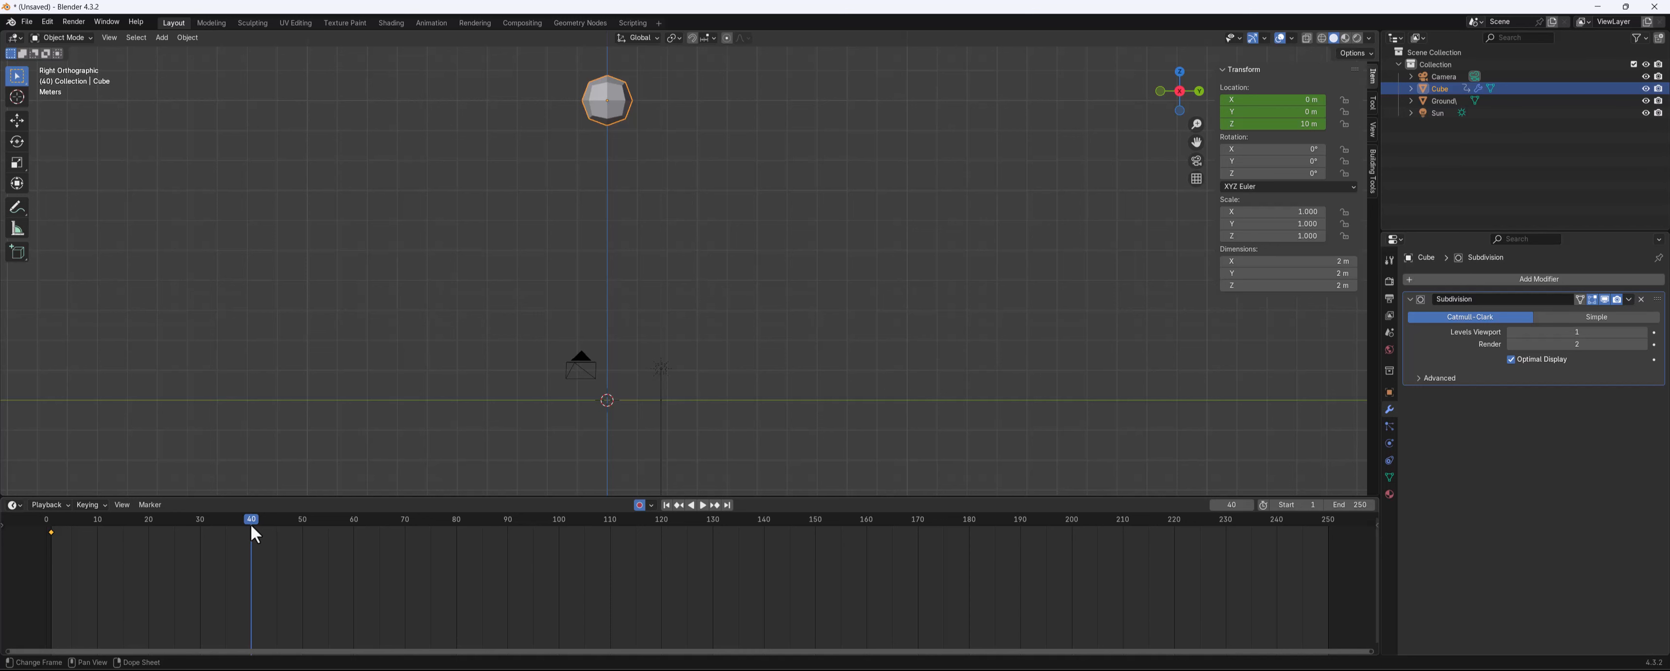
left_click(1271, 123)
type("0")
key("Return")
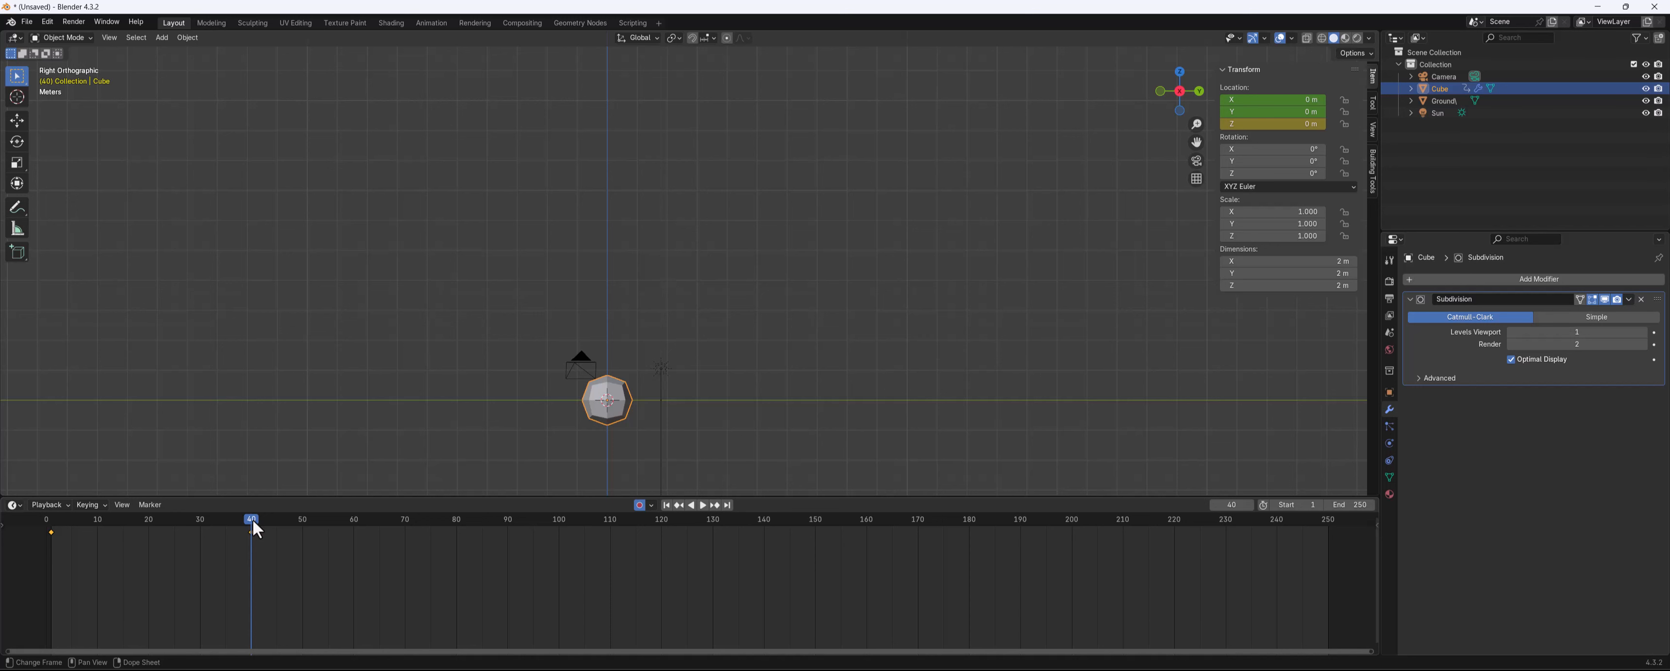
mouse_move(251, 519)
left_mouse_down()
mouse_move(50, 530)
mouse_move(254, 529)
left_mouse_up()
key("space")
Keyframe the cube's travel on frame 200 by setting its Y location to 40 m
middle_click_drag(939, 371, 737, 334, "shift")
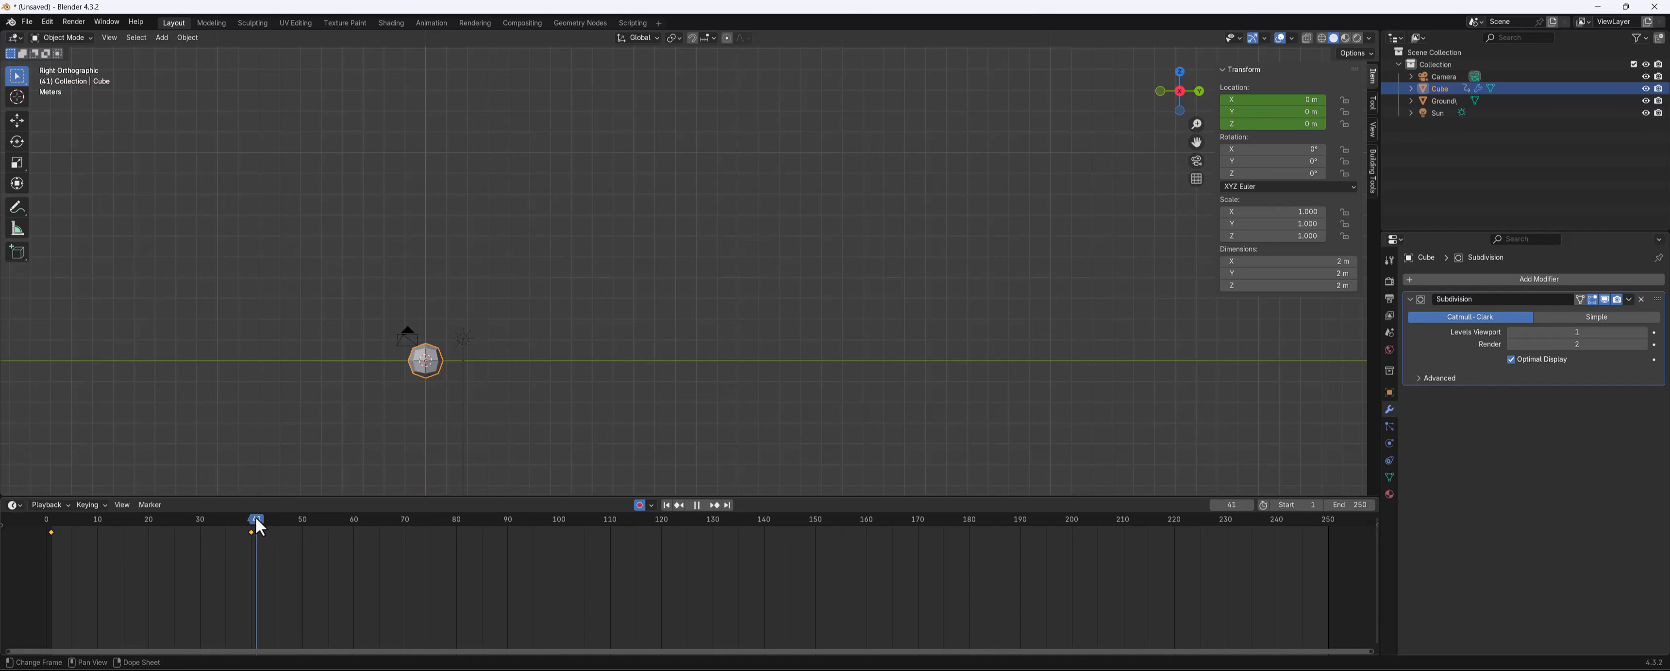
left_click_drag(254, 522, 1071, 519)
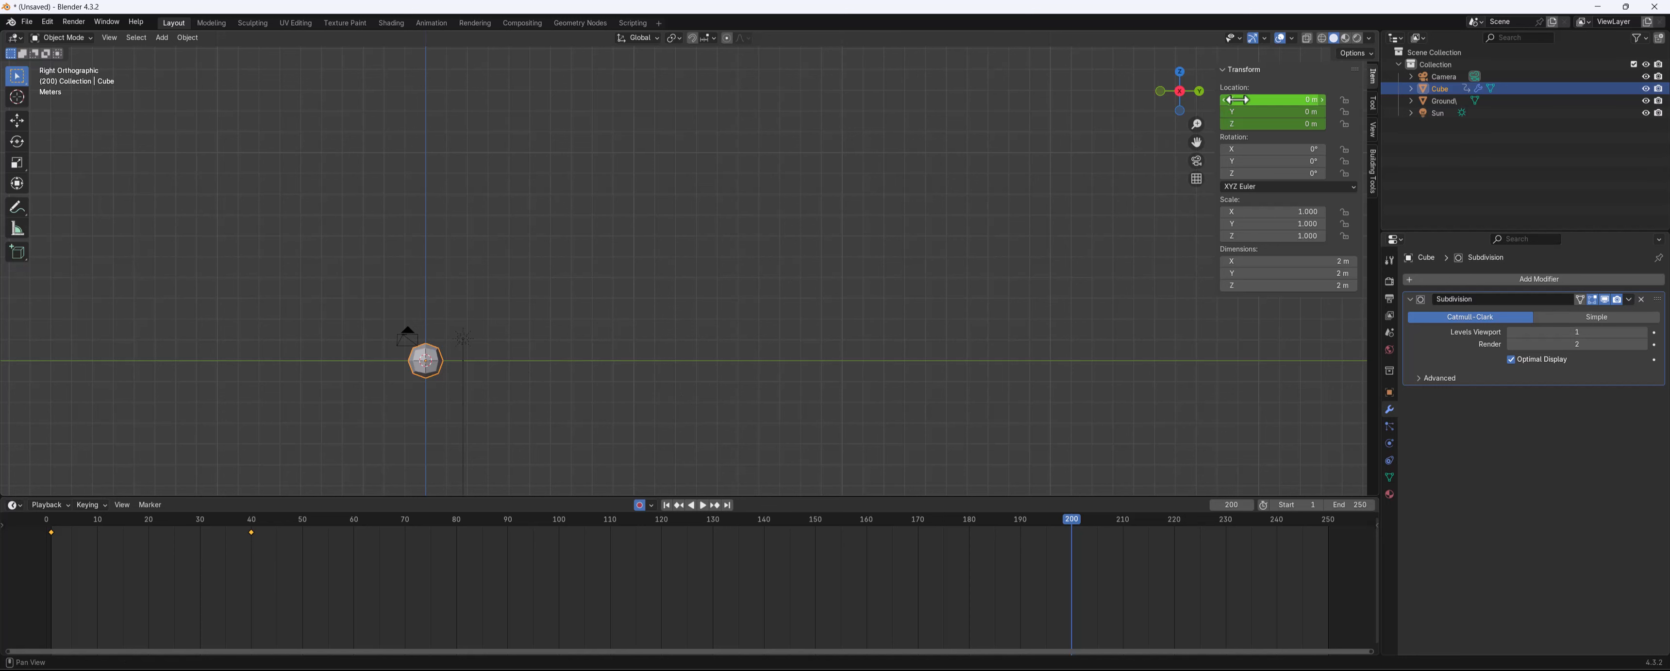
left_click_drag(1254, 112, 1308, 113)
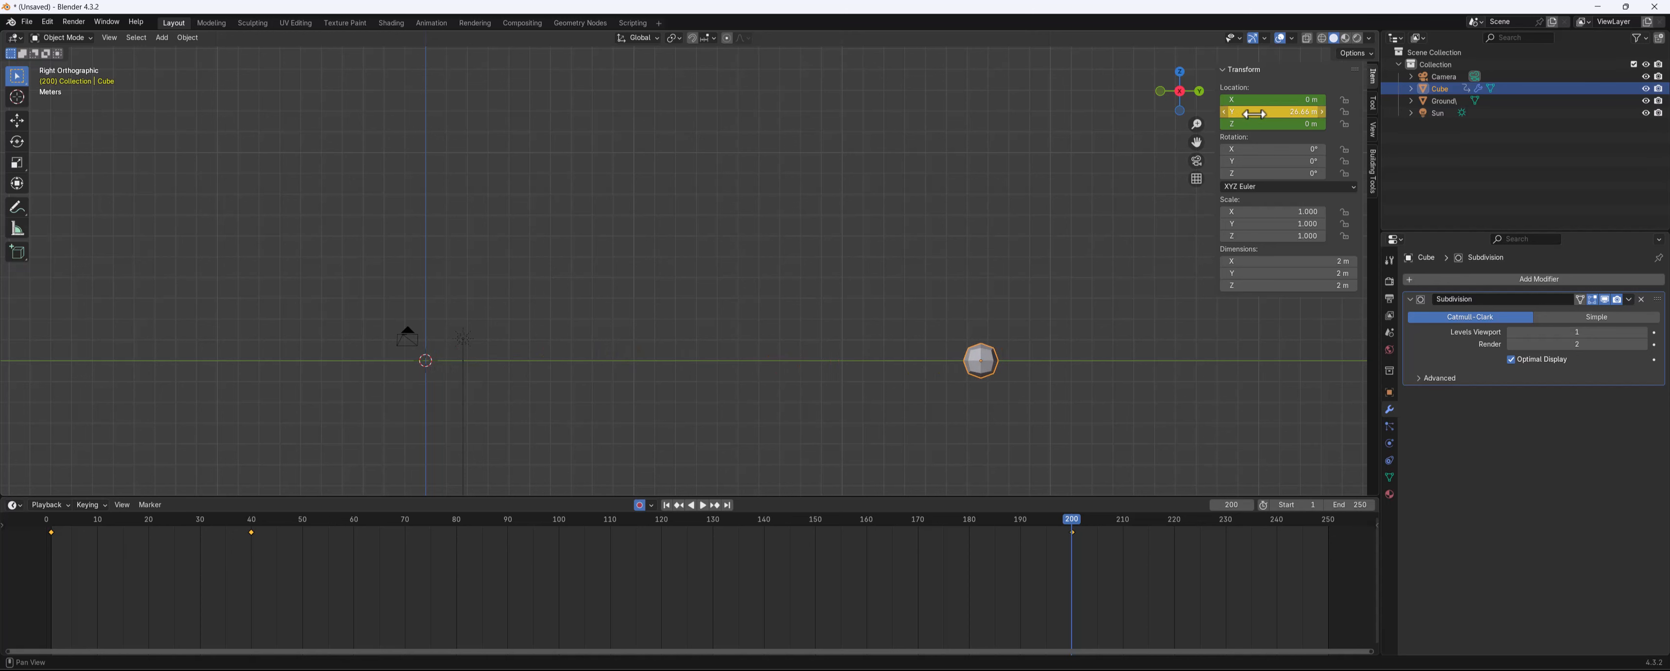
left_click(1309, 113)
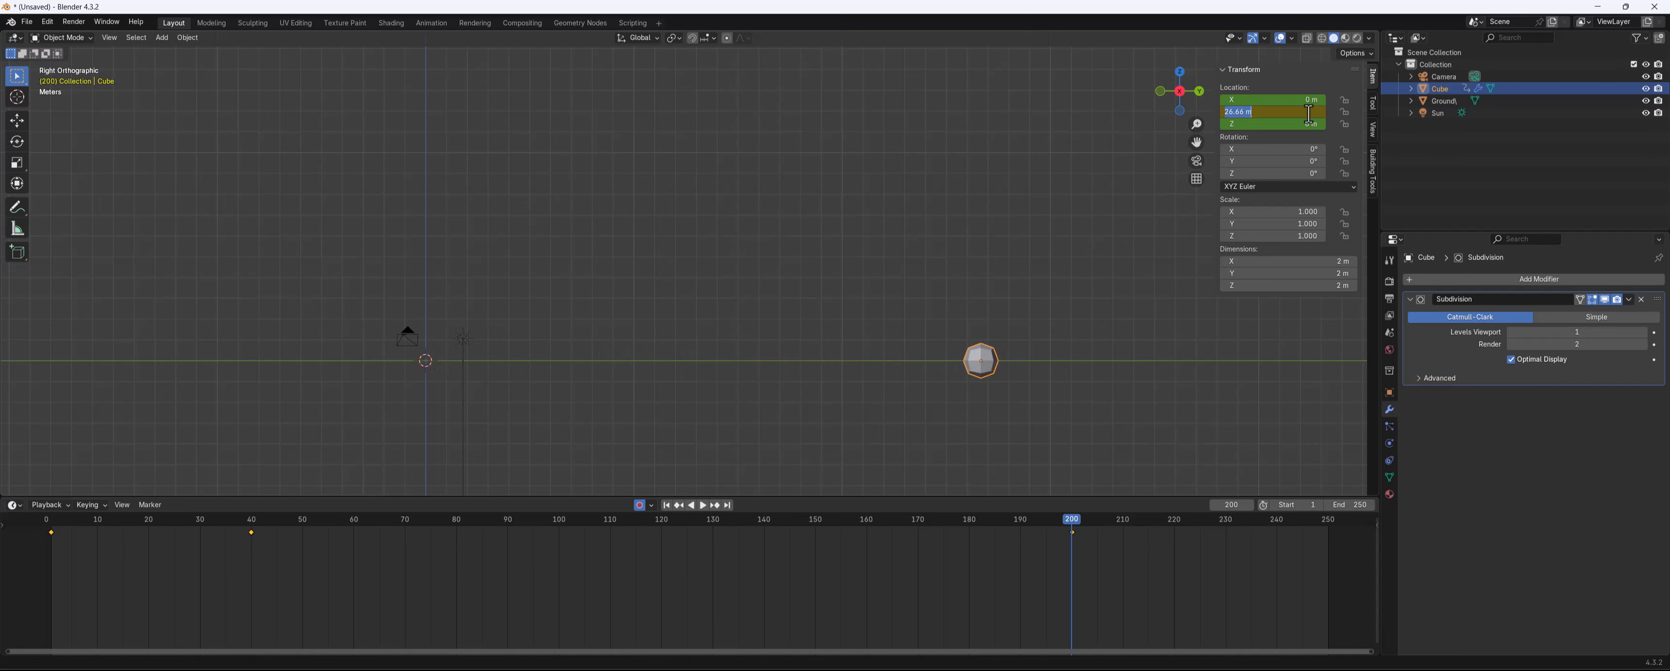
type("20")
key("Return")
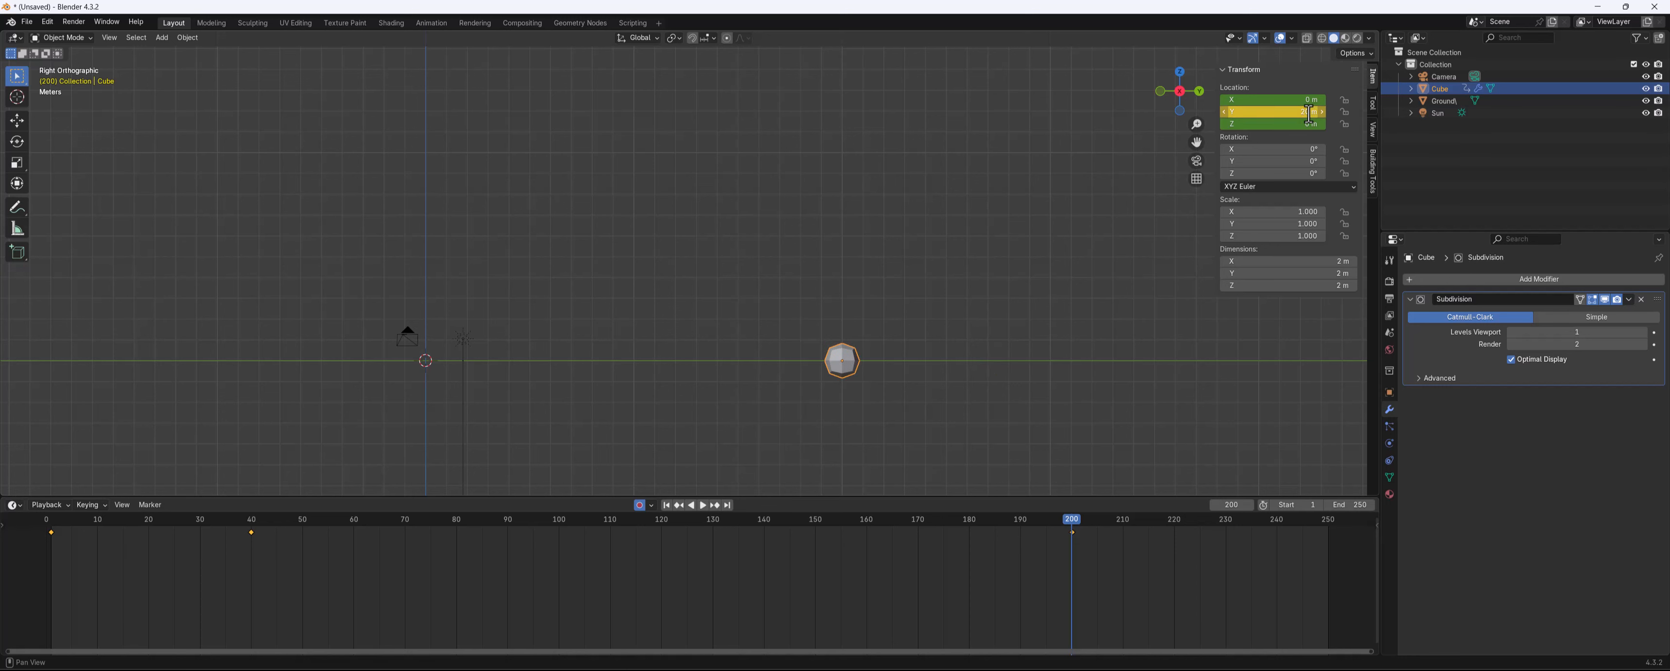
left_click(1308, 112)
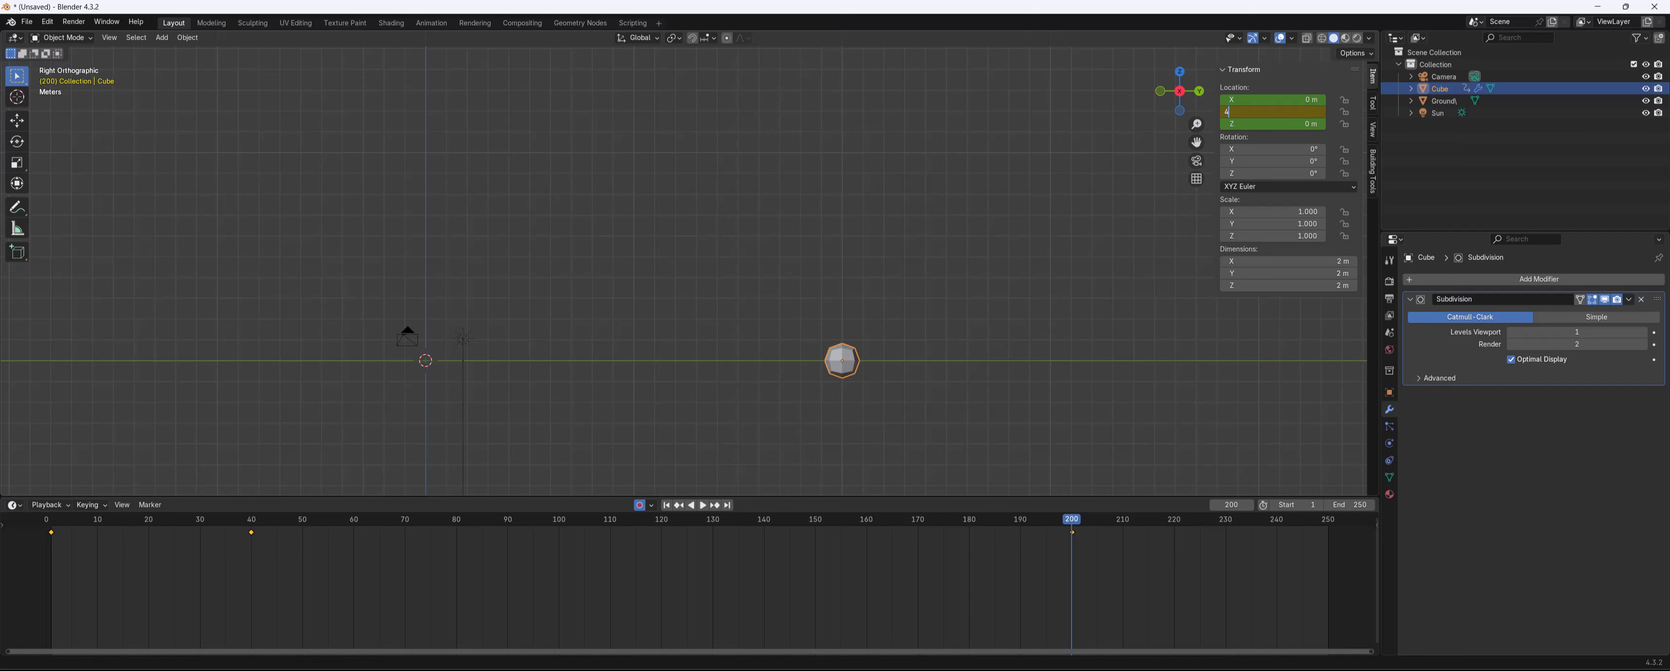
type("4")
key("Return")
Insert Location keyframes for the cube at frames 80 and 120, keeping its interpolated positions
left_click_drag(1059, 518, 252, 538)
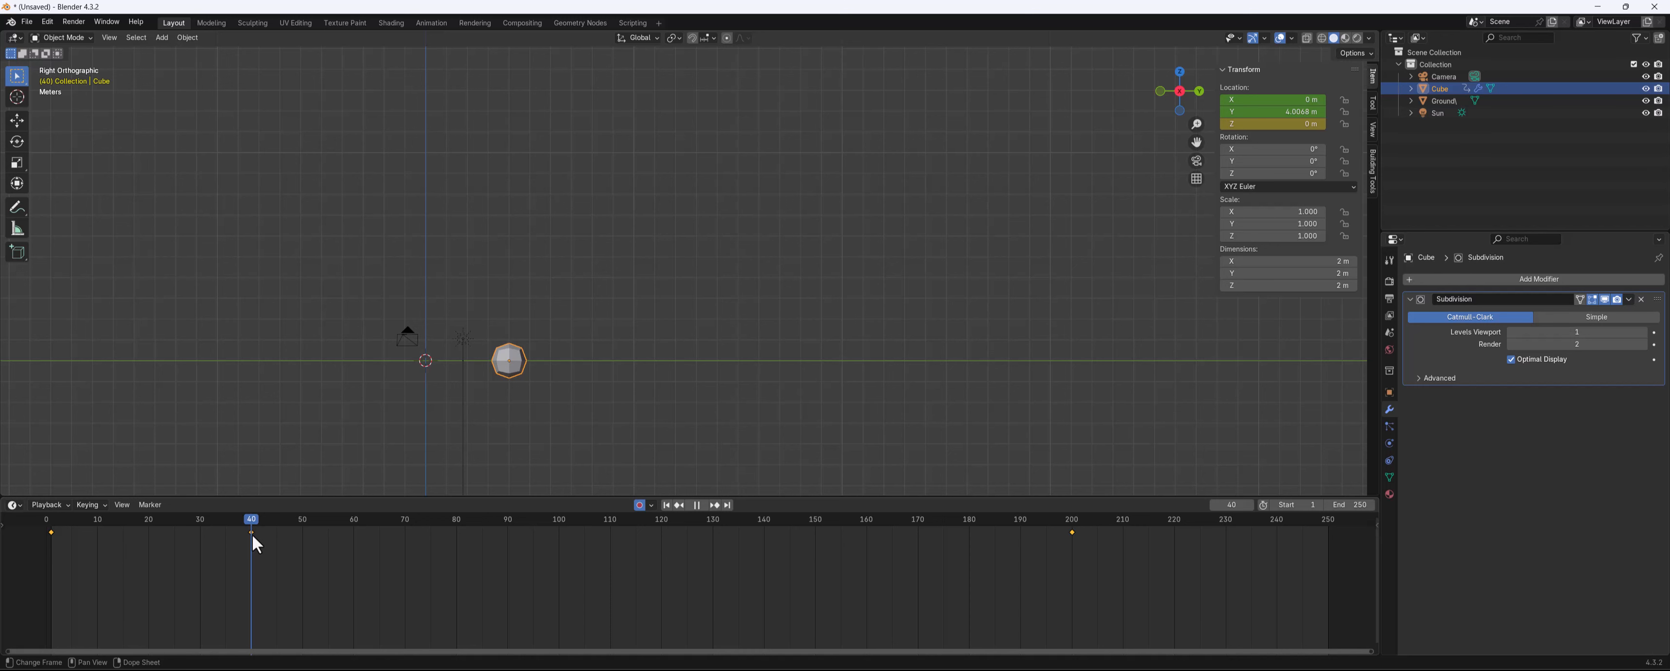
left_click_drag(251, 534, 458, 538)
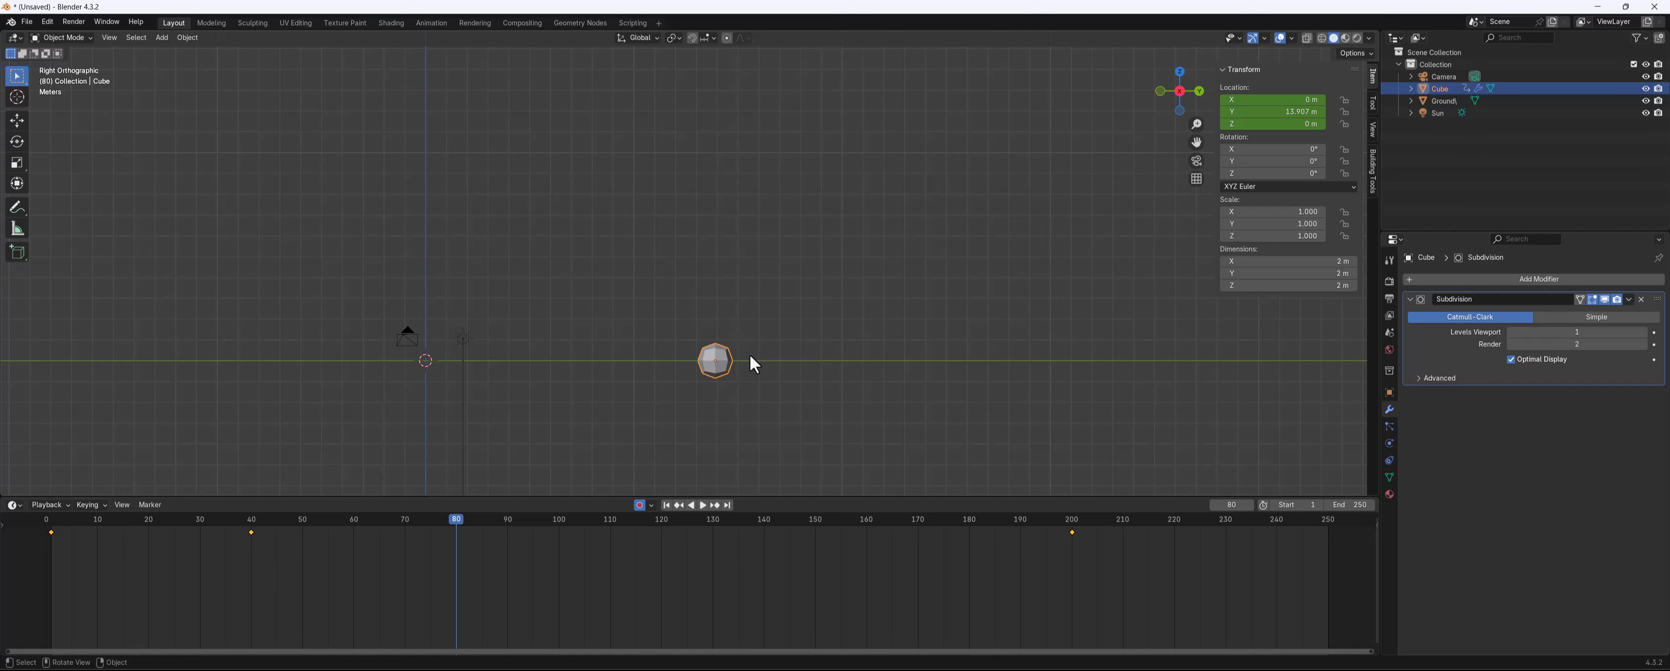
key("k")
left_click(749, 356)
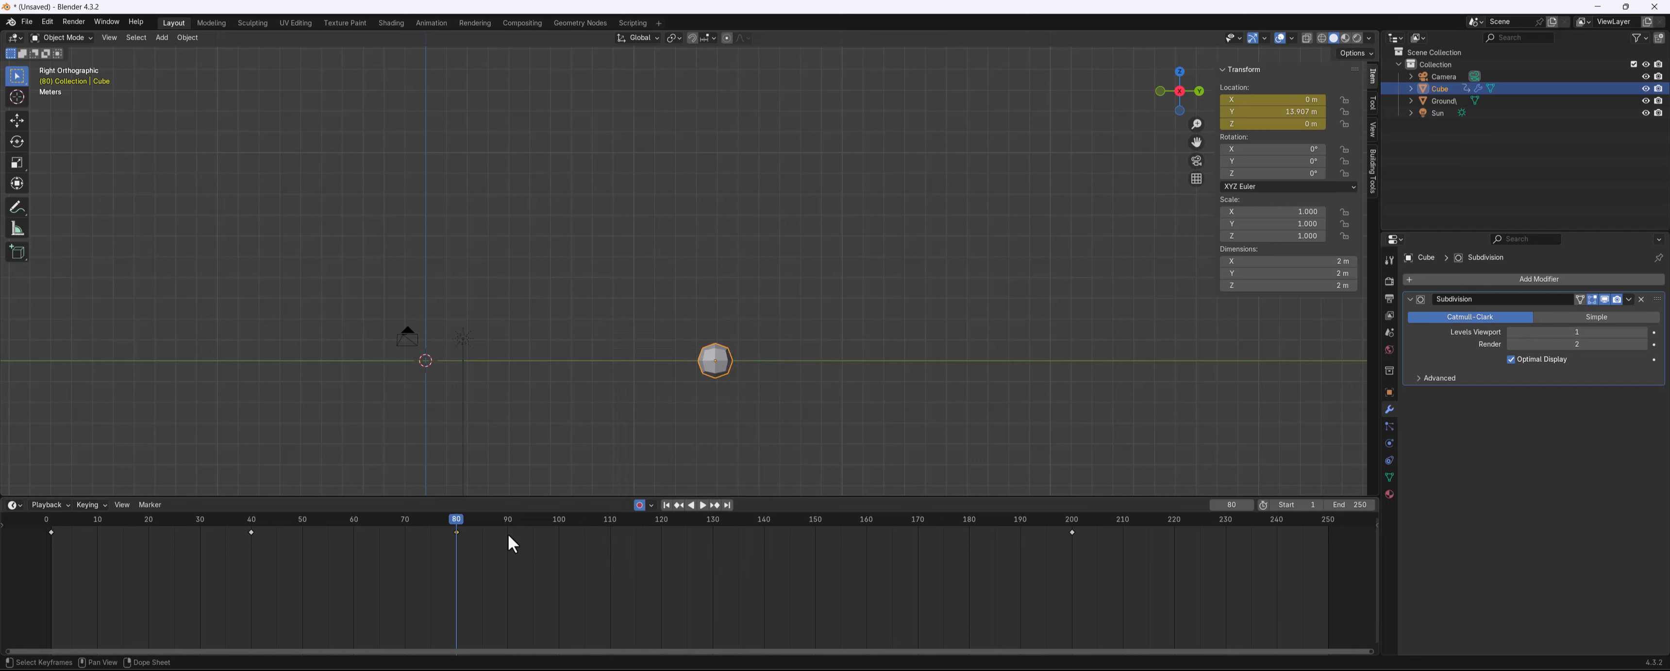
left_click_drag(455, 526, 662, 527)
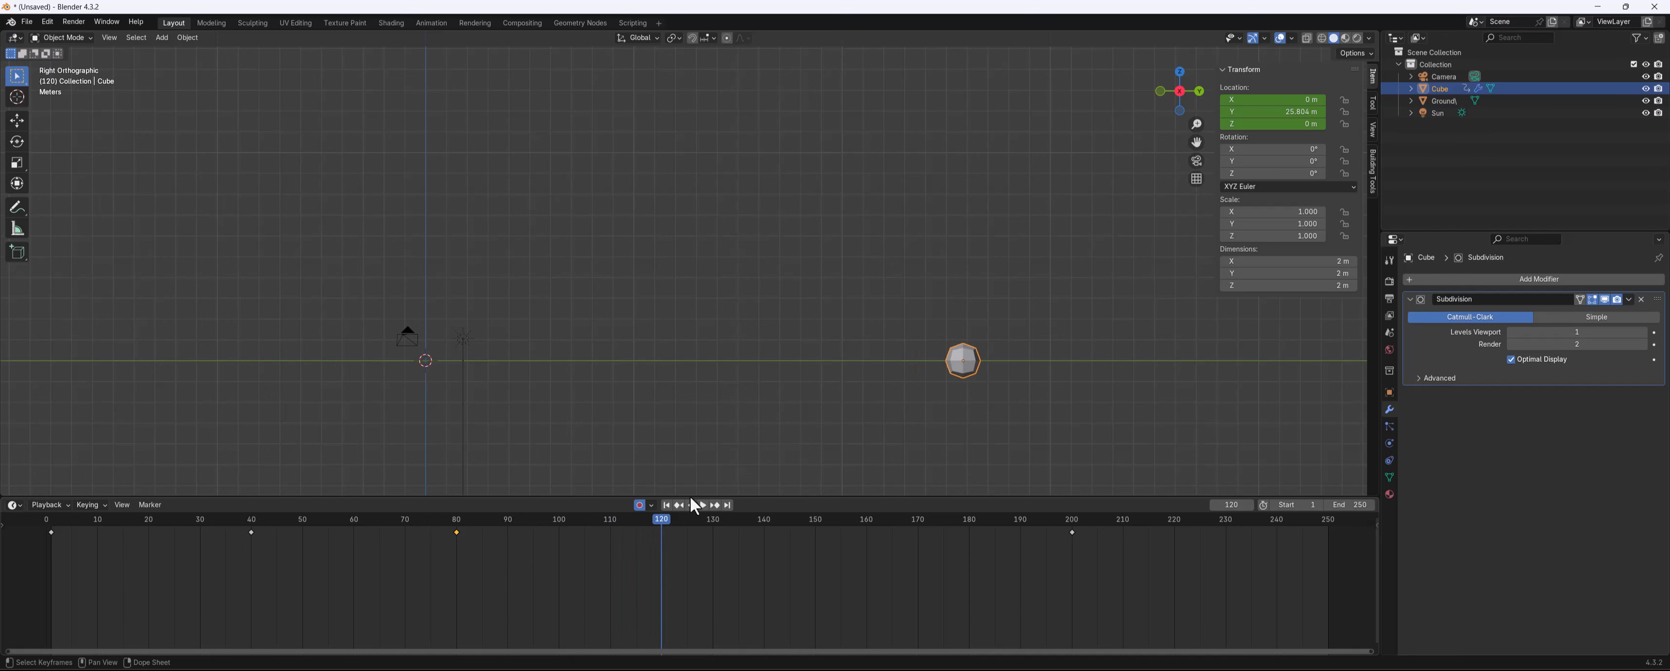
key("k")
left_click(850, 338)
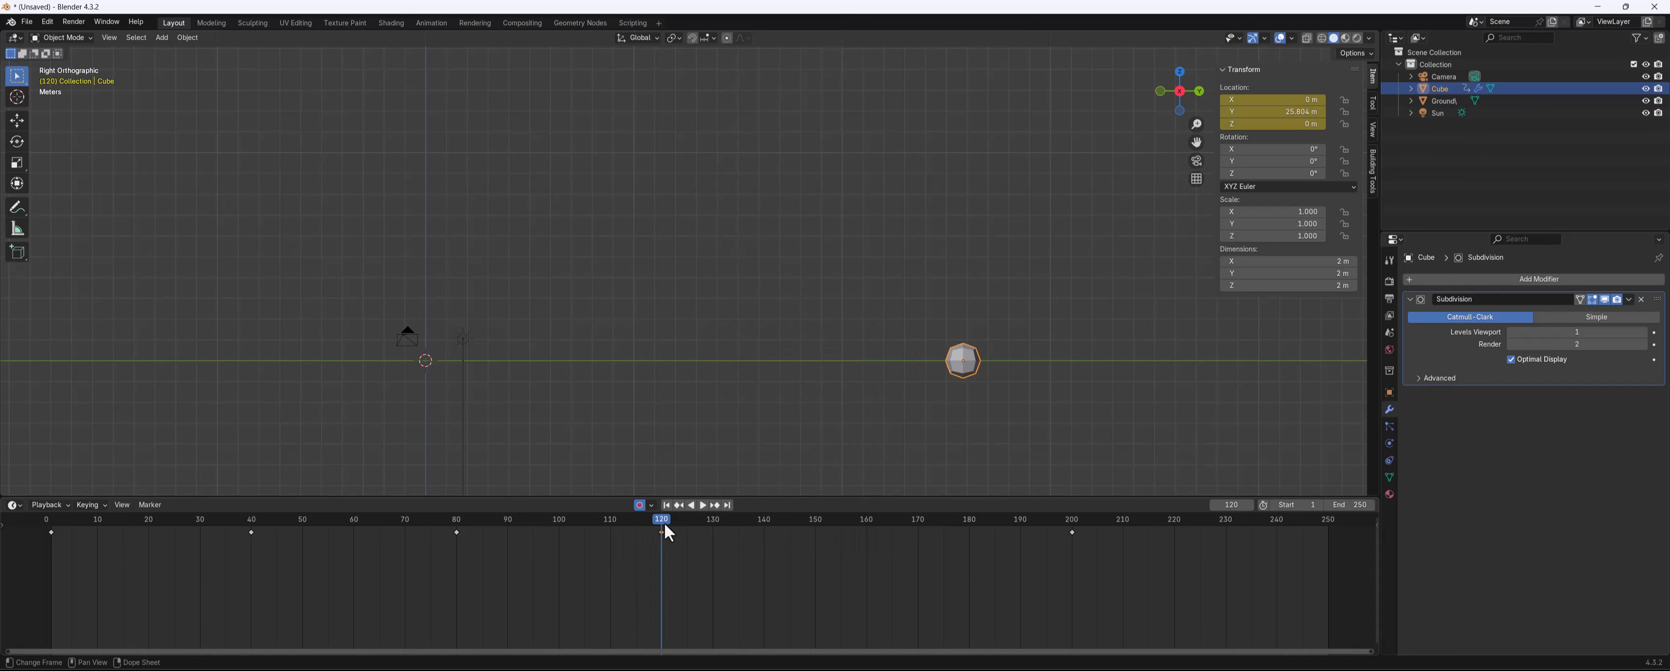
Insert a Location keyframe for the cube at frame 160, keeping its interpolated position
key("space")
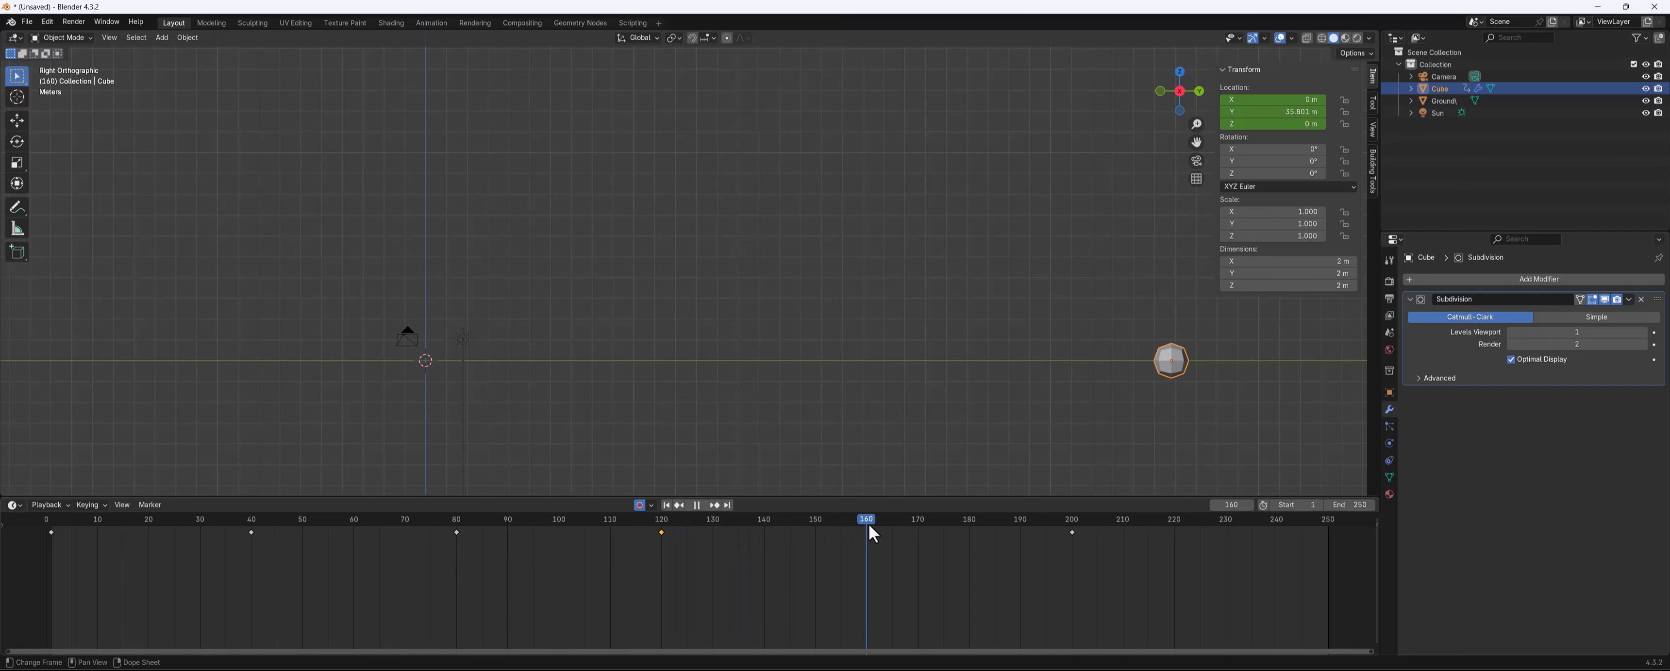
key("space")
left_click(867, 518)
key("k")
left_click(1039, 385)
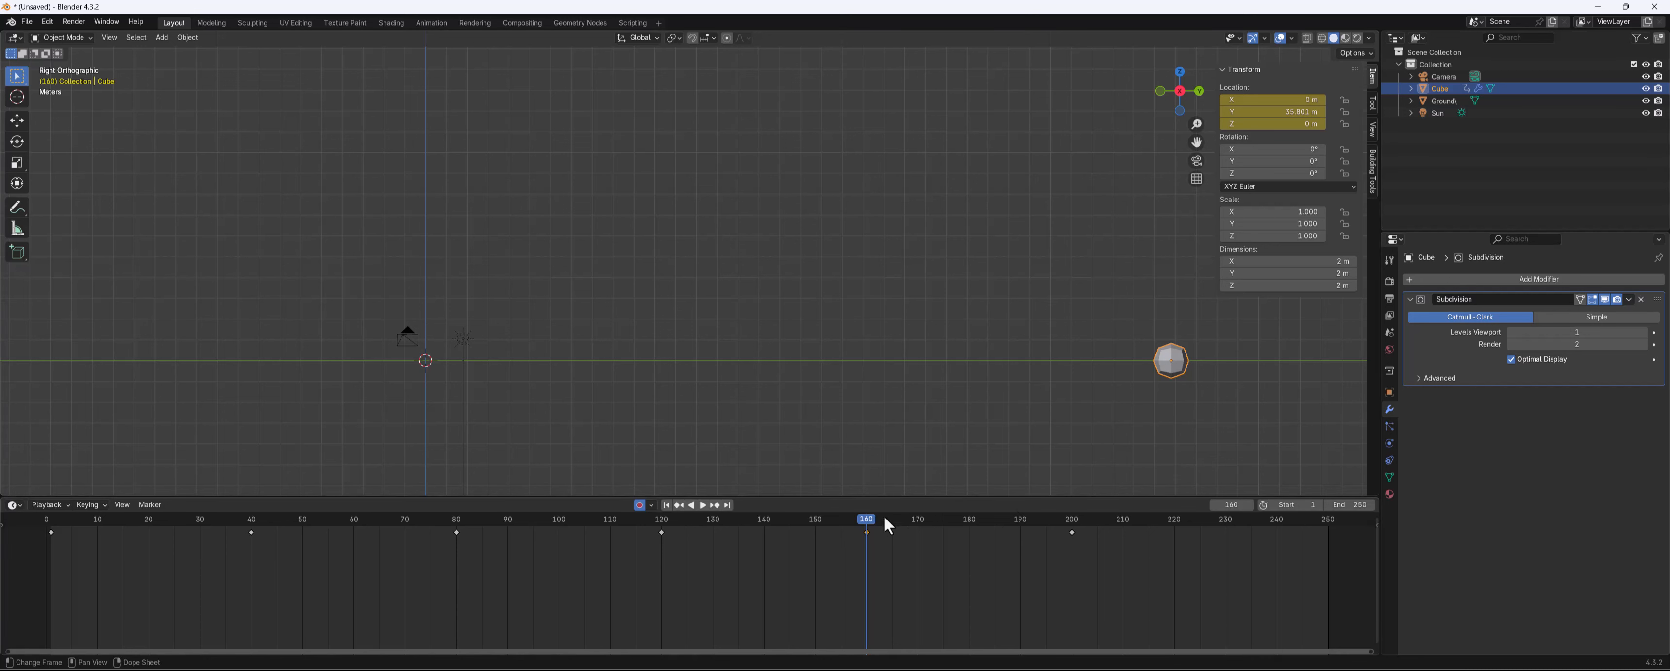
Set the animation's end frame to 200
left_click(1366, 505)
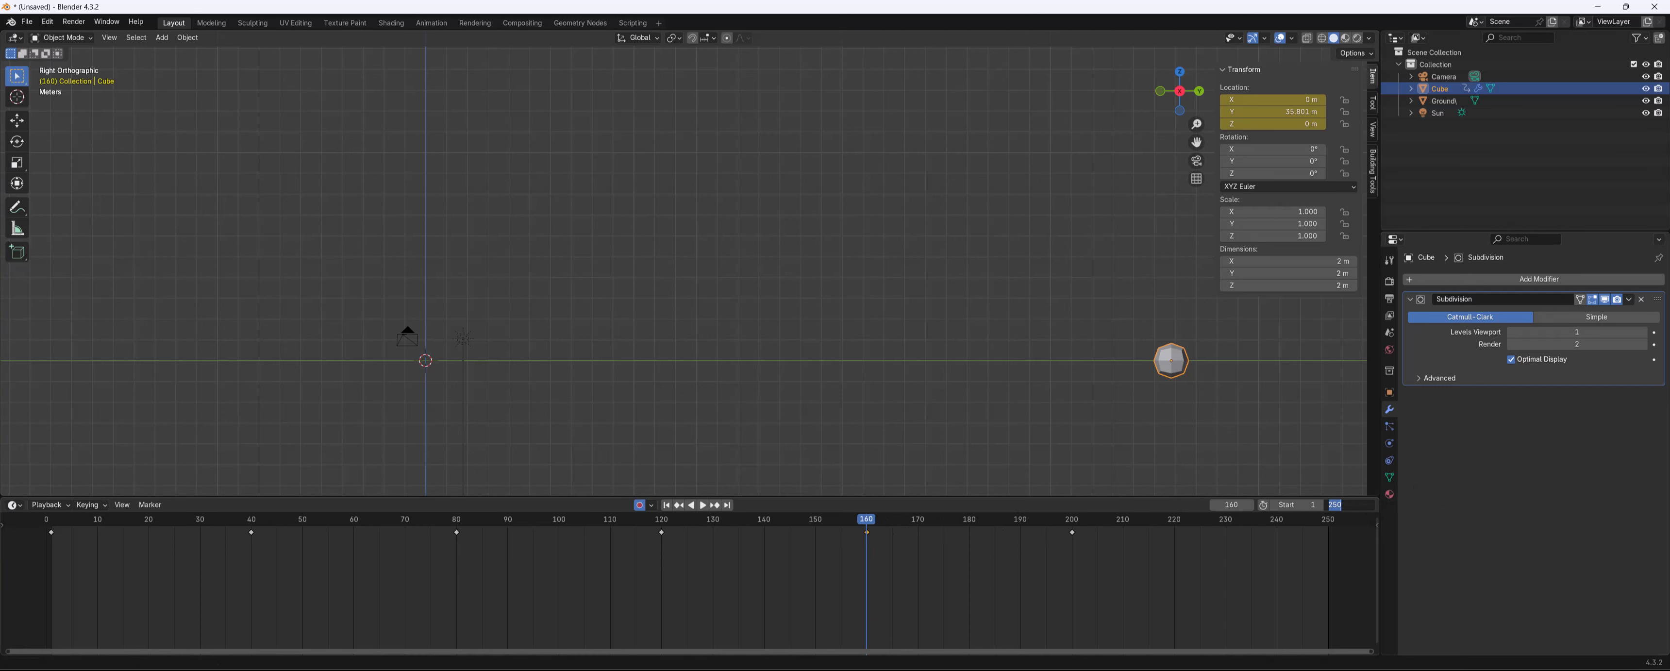
type("200")
key("Return")
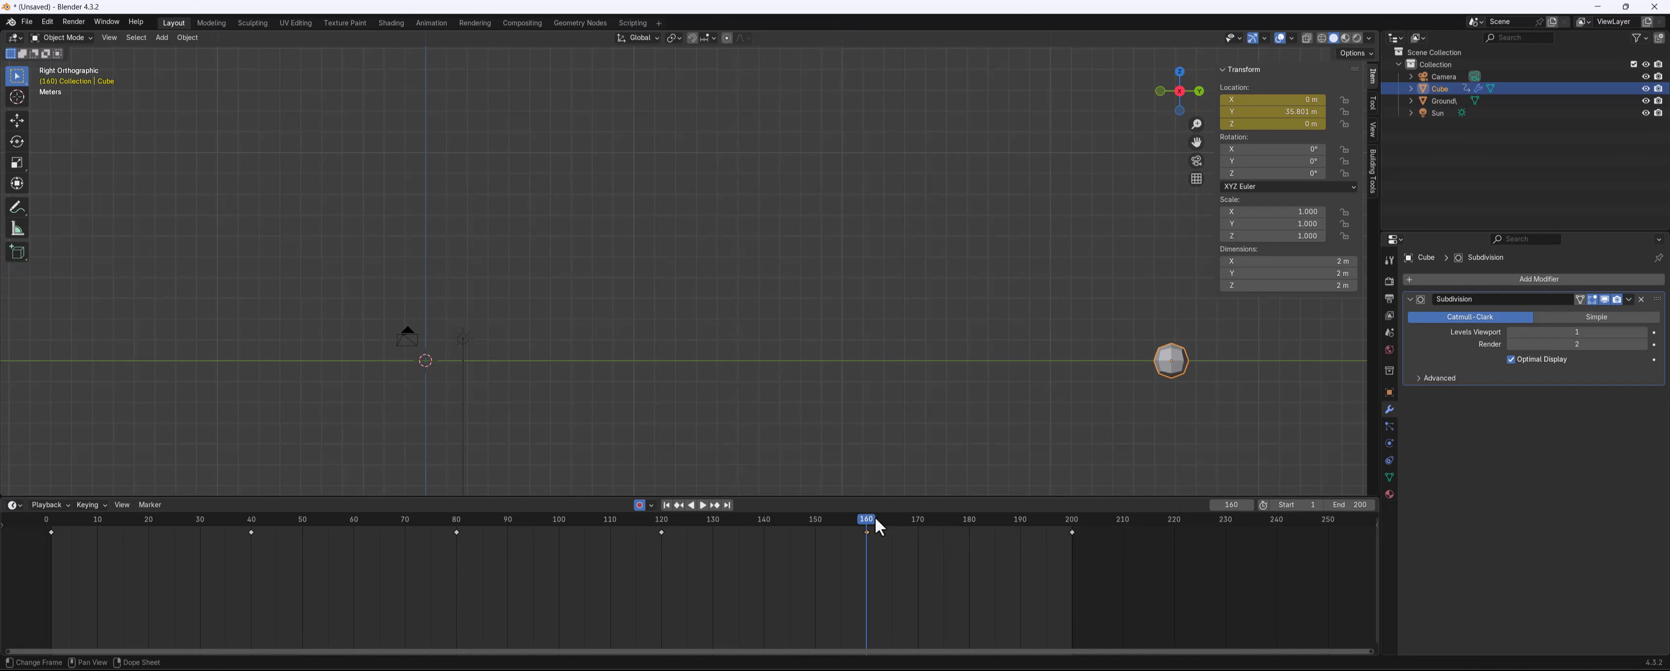
Keyframe the cube's first bounce peak at frame 60 with a Z location of 8 m
key("space")
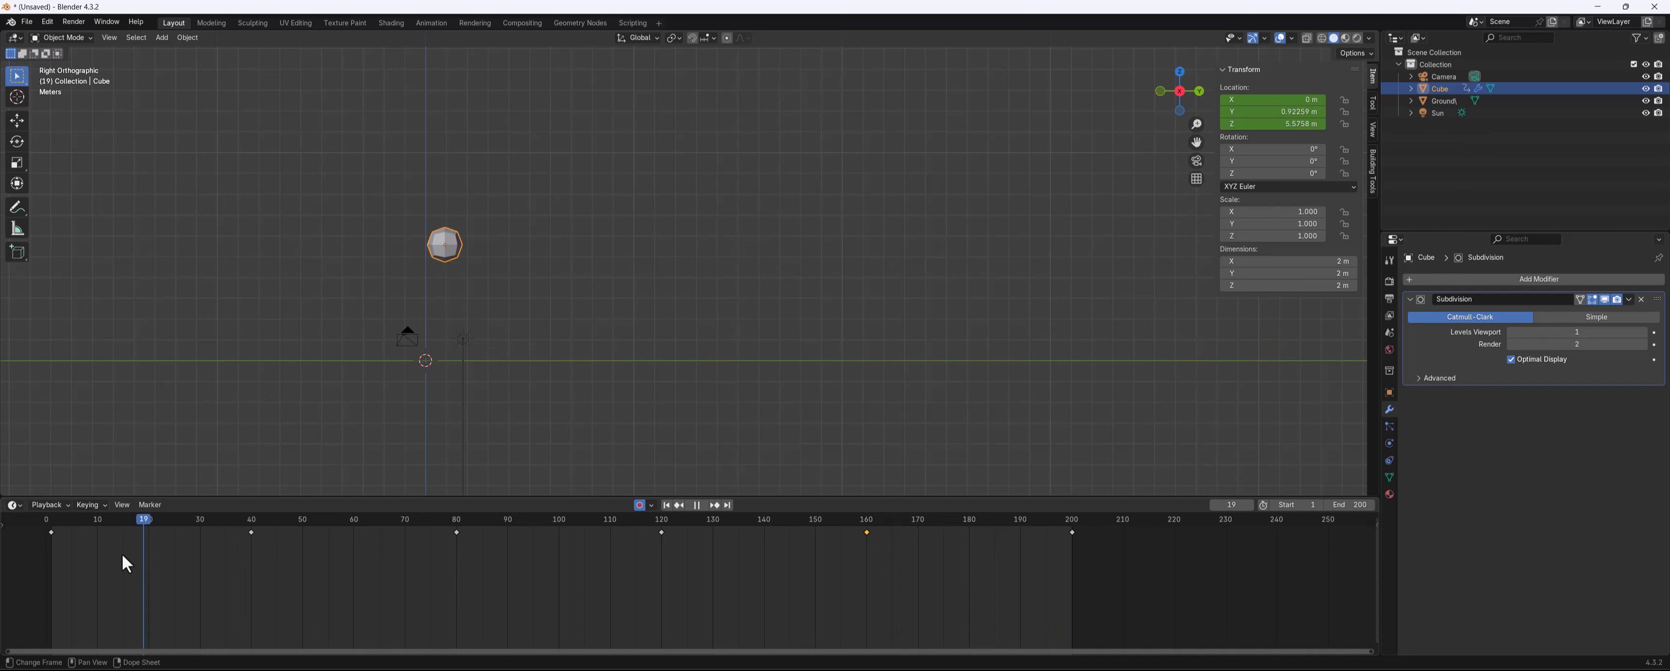
left_click_drag(121, 553, 353, 555)
left_click(1280, 126)
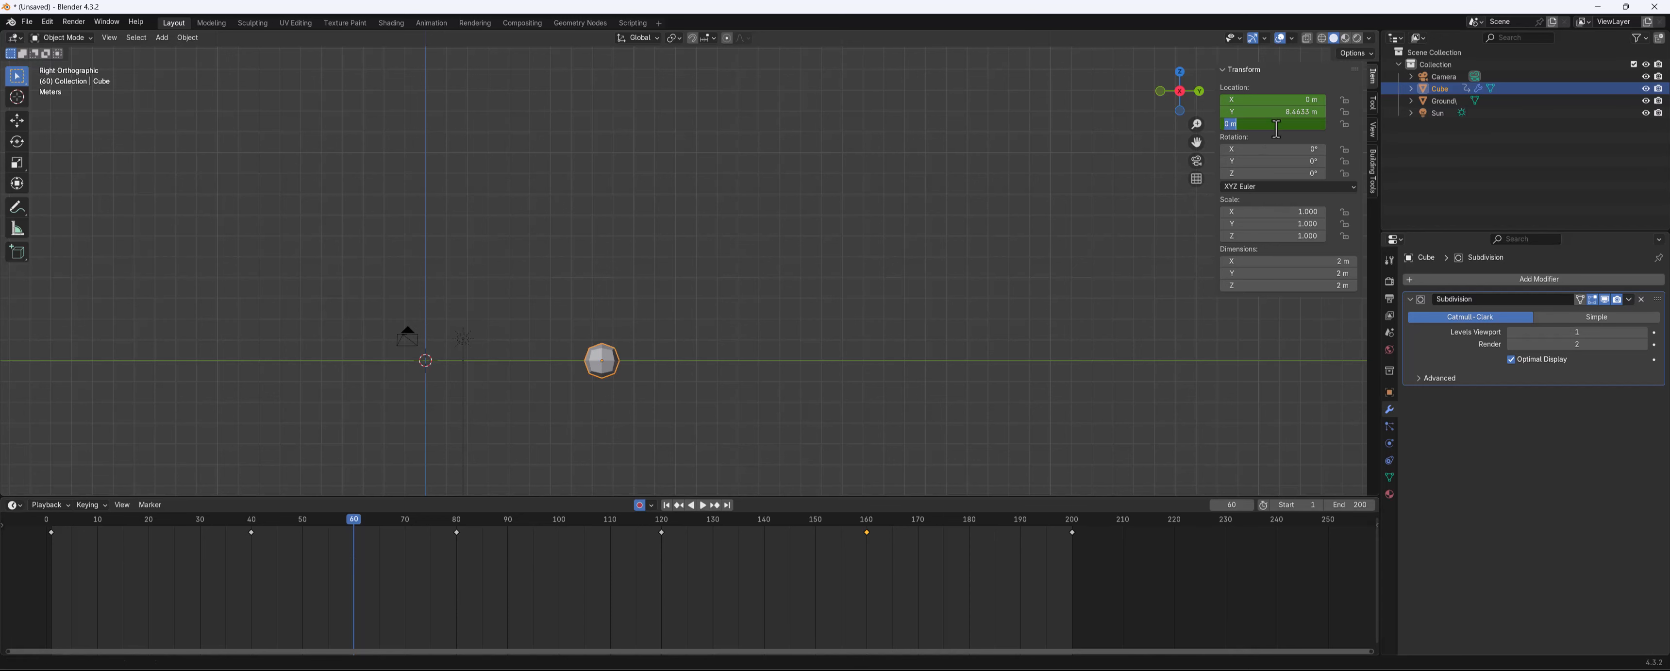
key("Return")
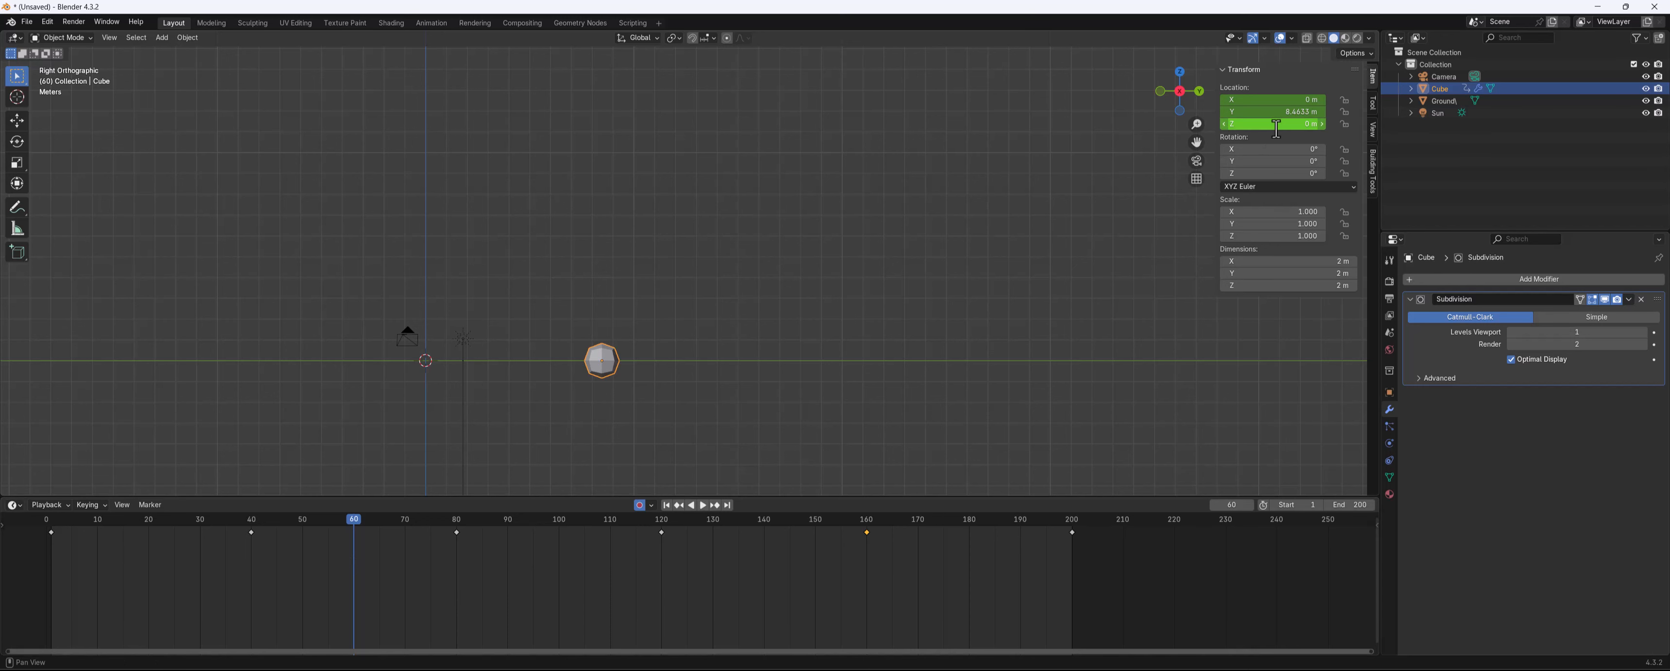
left_click(1275, 125)
type("8")
key("Return")
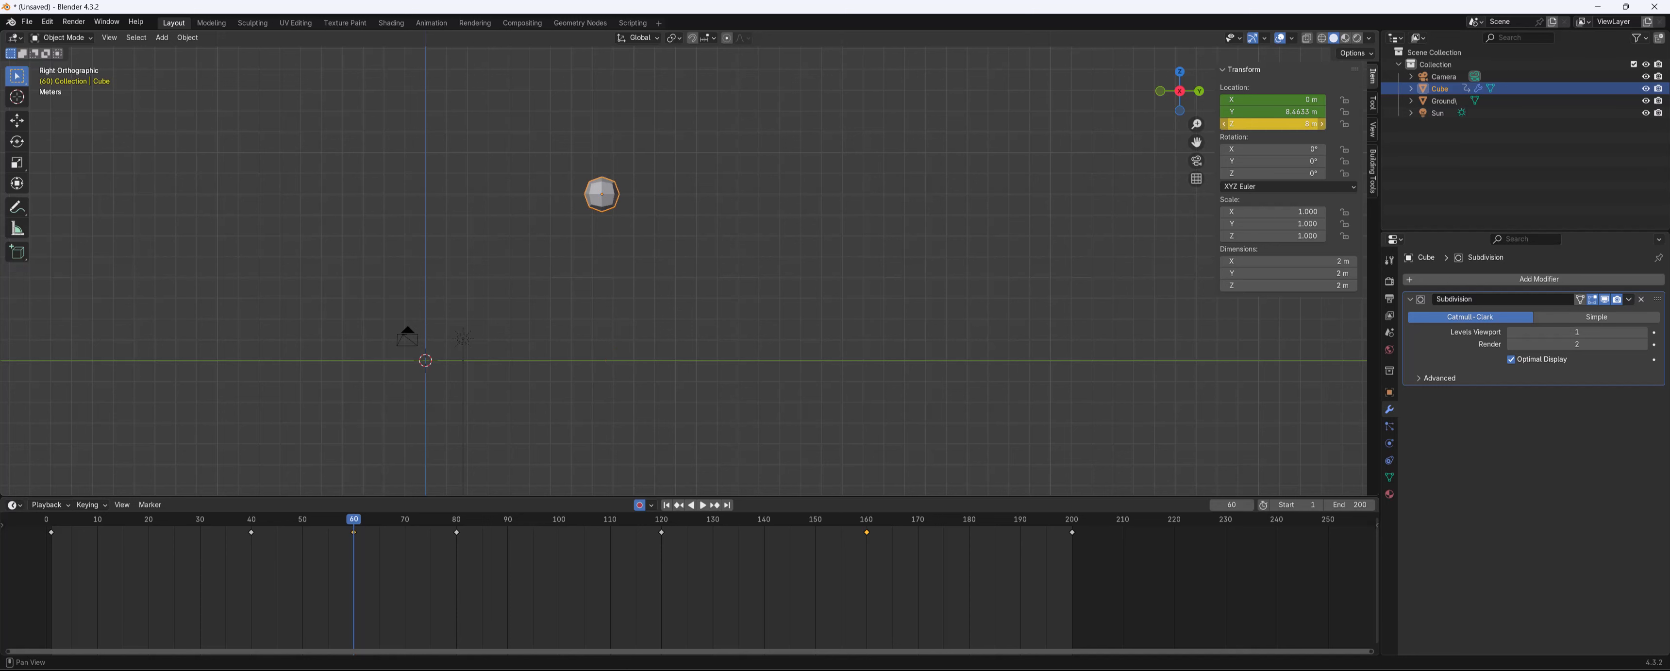
Keyframe the cube's second bounce peak at frame 100 with a Z location of 5 m
key("space")
left_click_drag(408, 527, 563, 536)
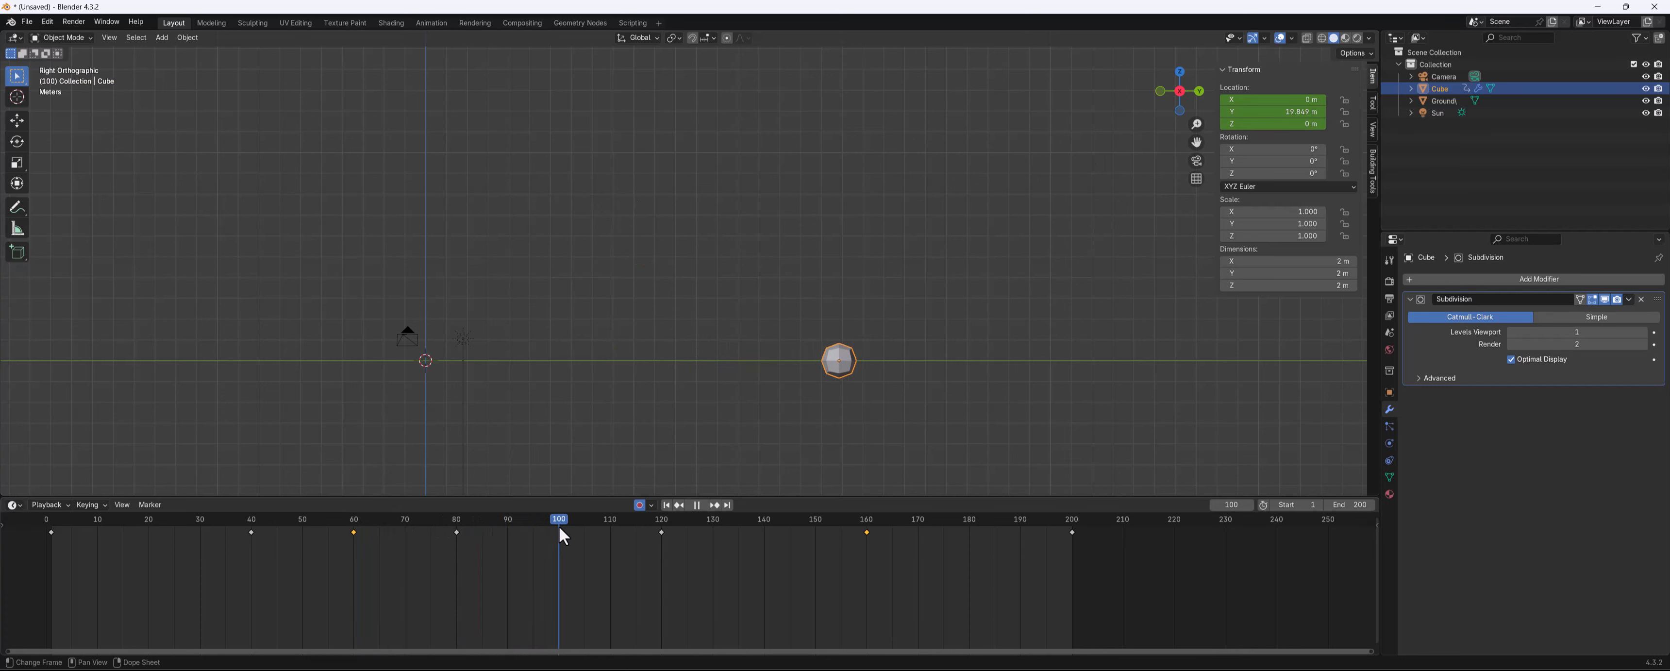
key("space")
left_click(1276, 125)
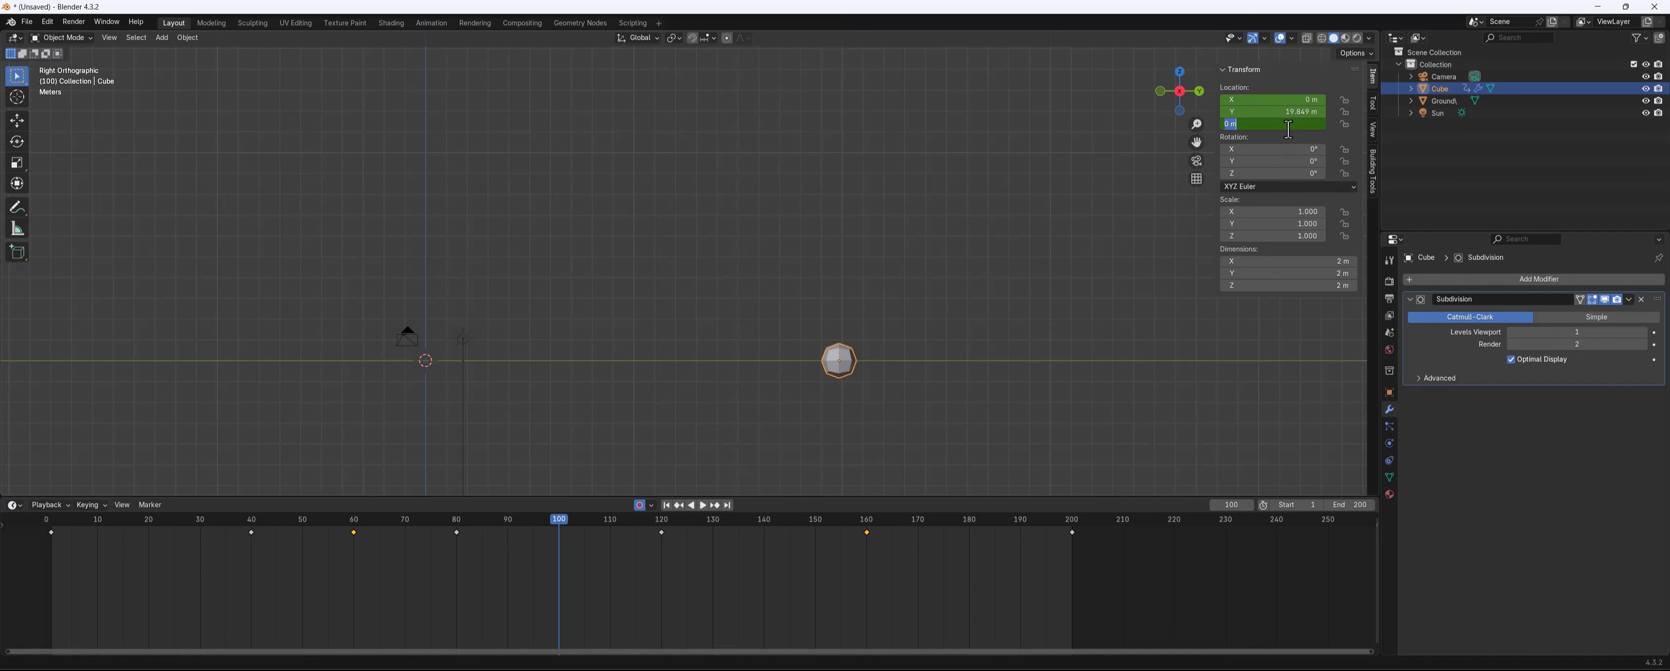
type("5")
key("Return")
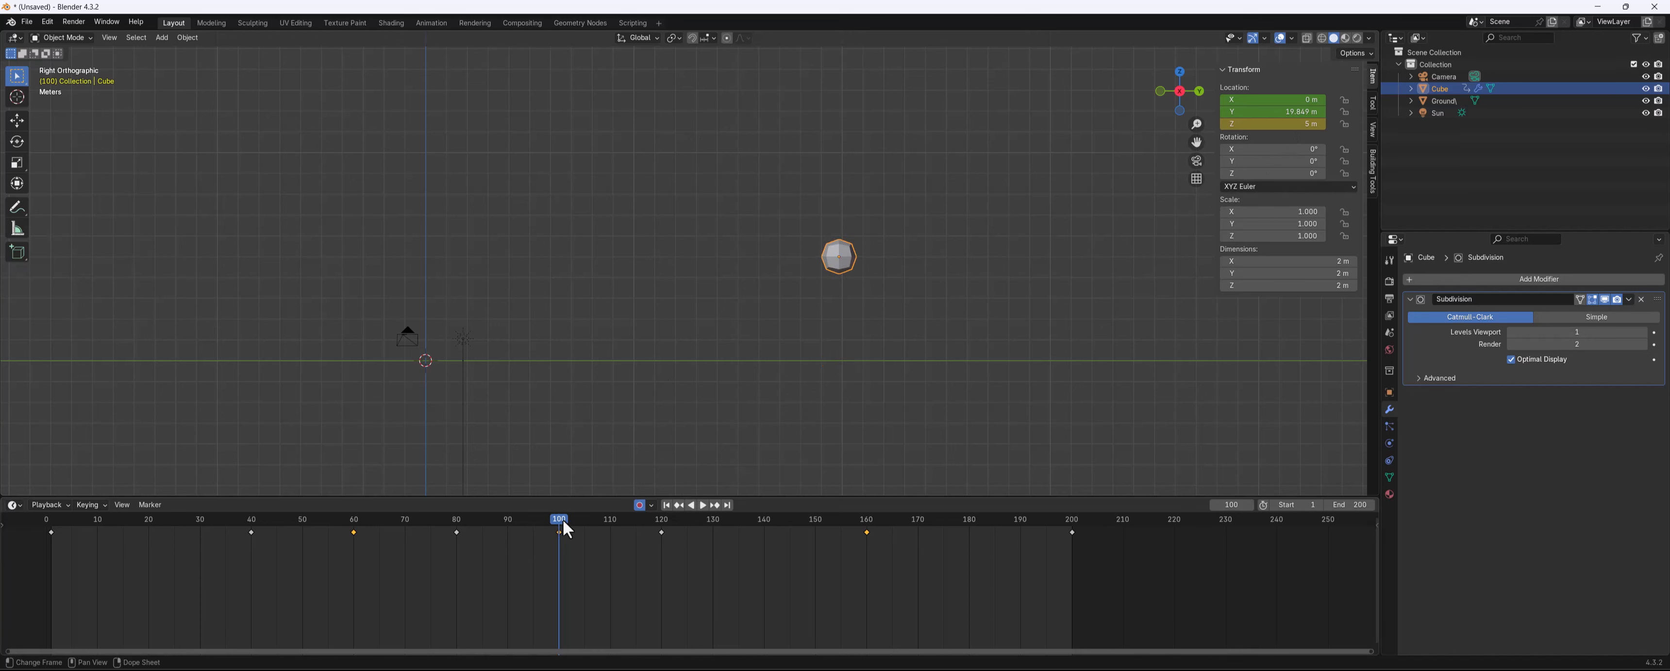
Keyframe the cube's third bounce peak at frame 140 with a Z location of 4 m, and play back the bouncing motion
left_click_drag(562, 518, 763, 516)
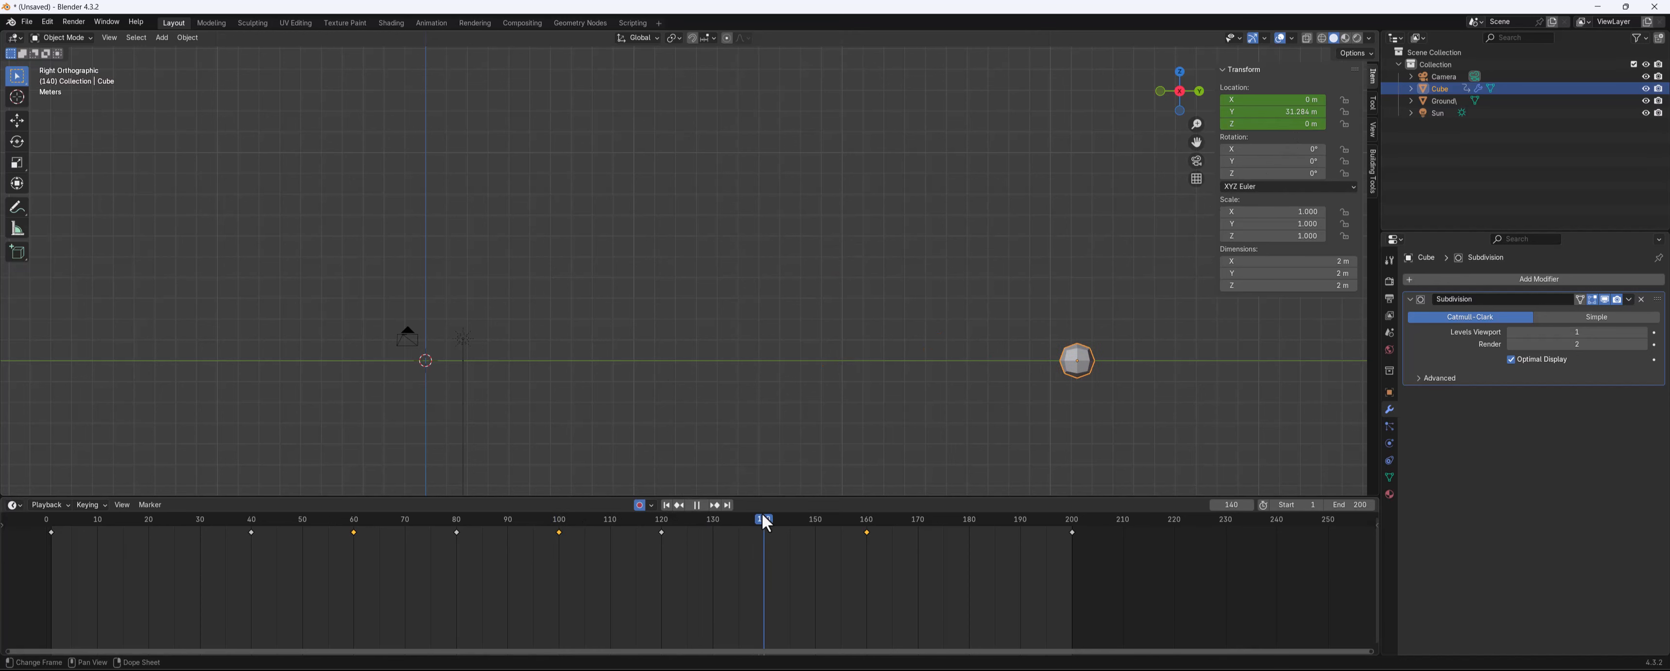
left_click(1300, 124)
type("4")
key("Return")
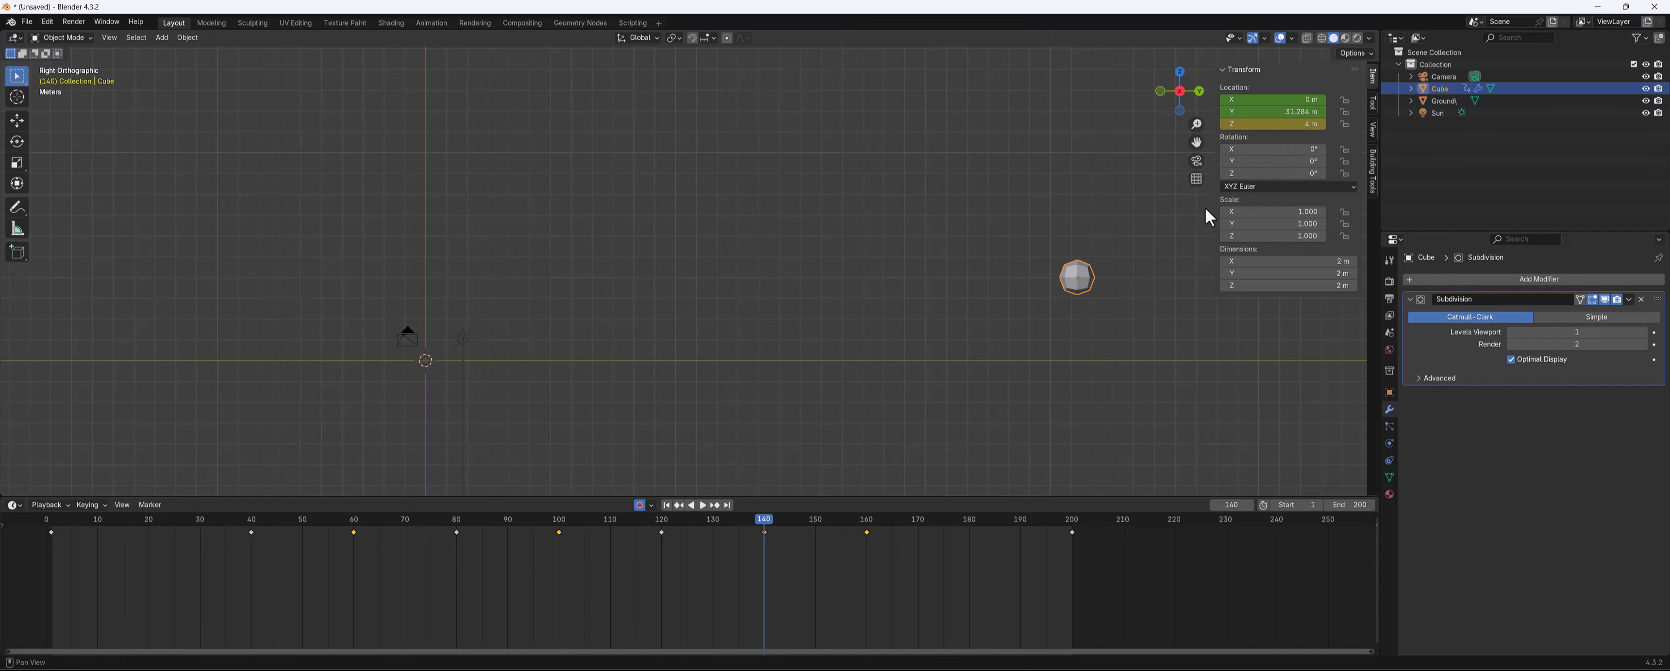
key("space")
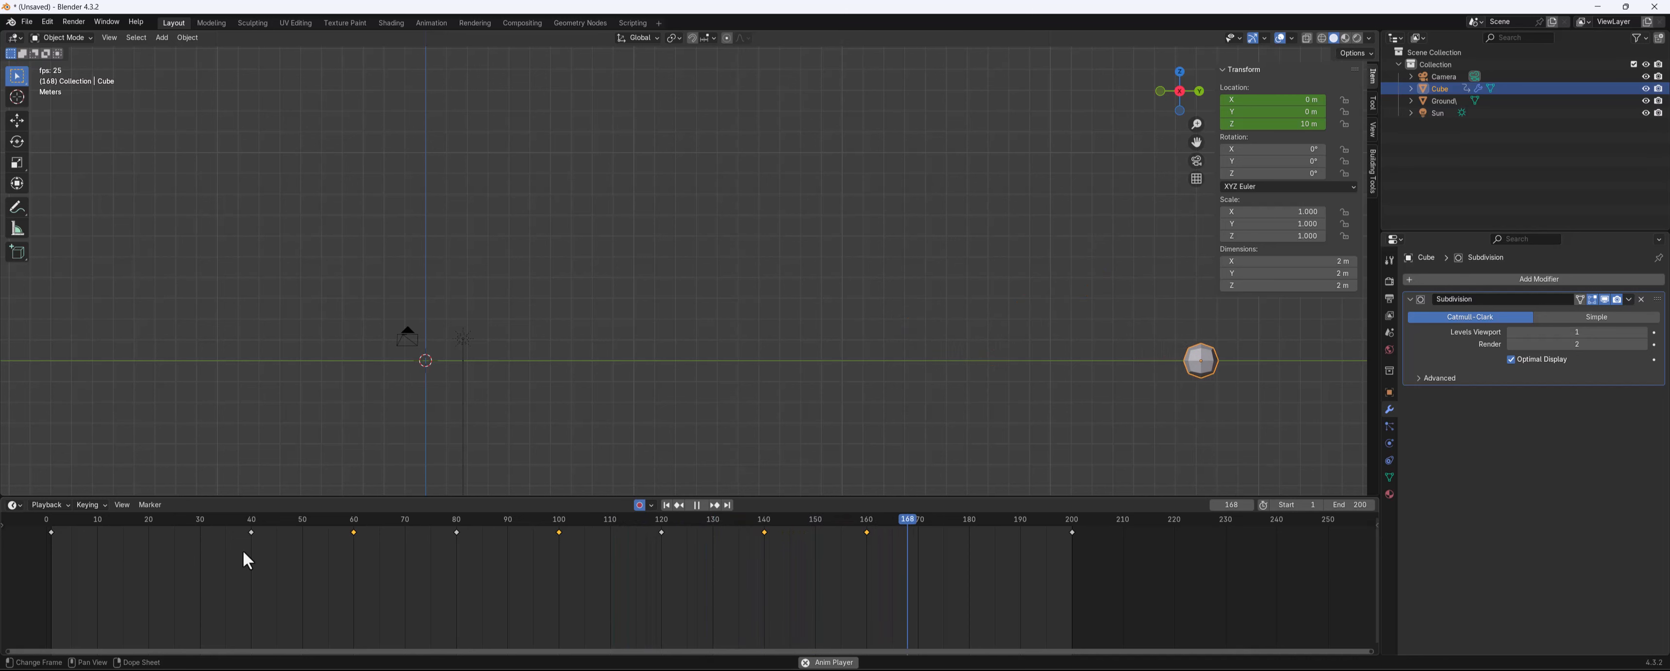
key("space")
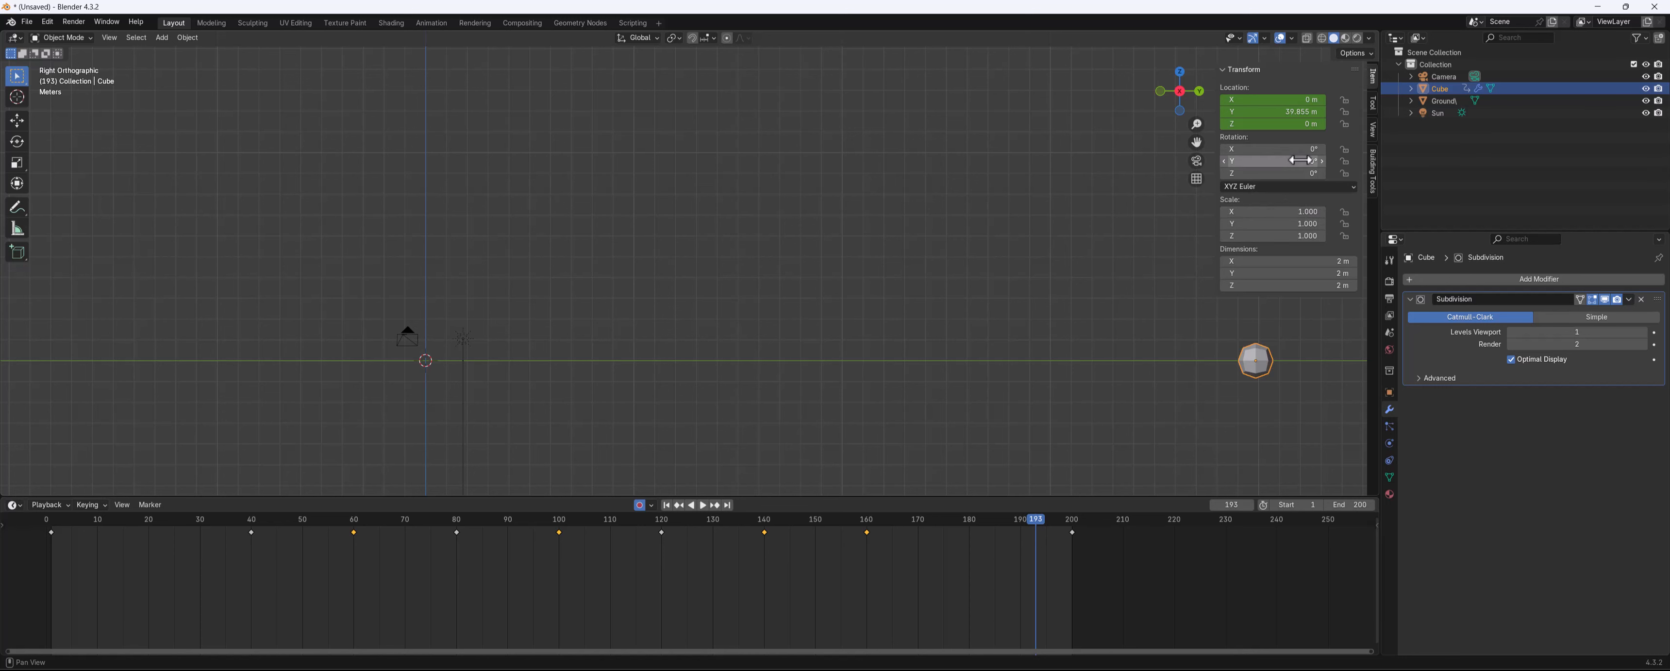
Insert rotation keyframes for the cube at frame 1, keeping all axes at 0°
left_click(50, 521)
key("space")
key("Escape")
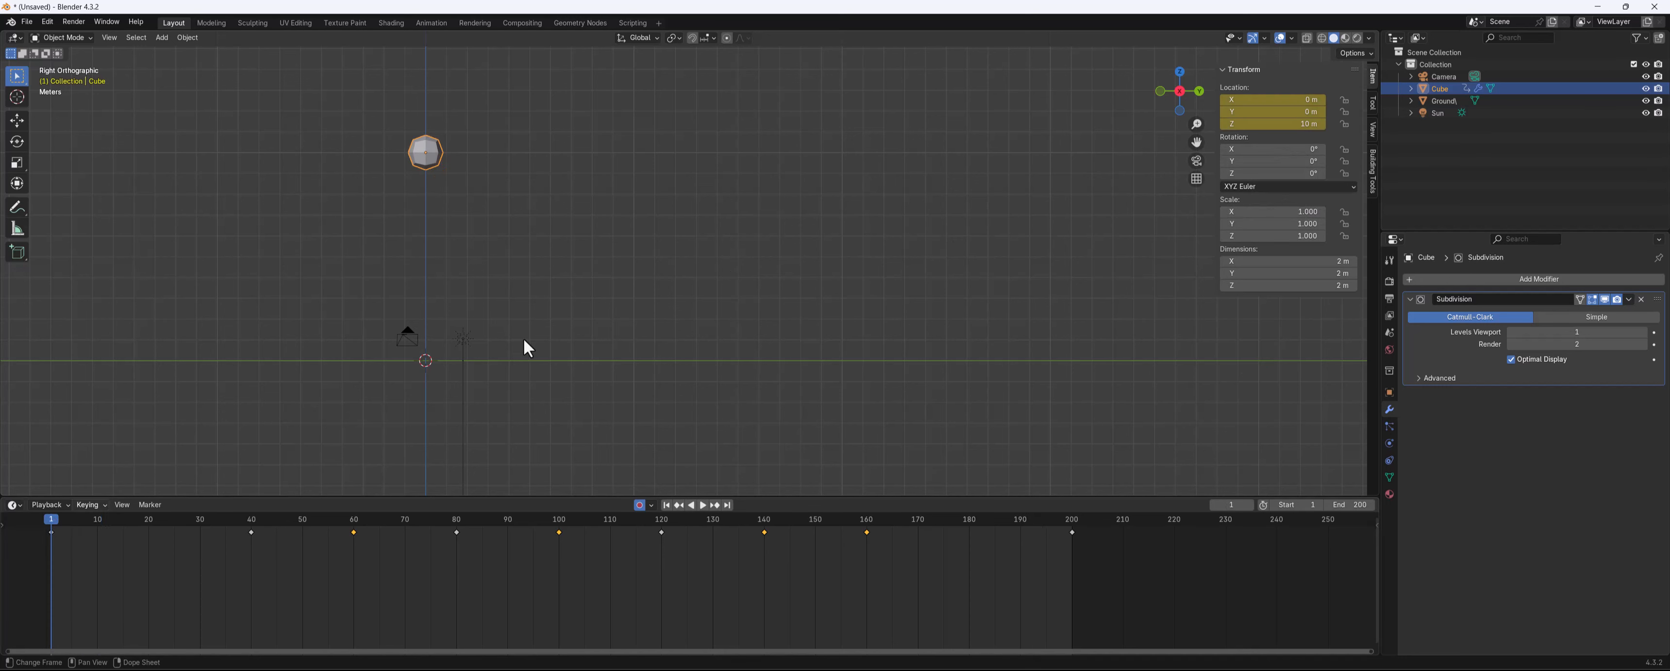
right_click(1275, 150)
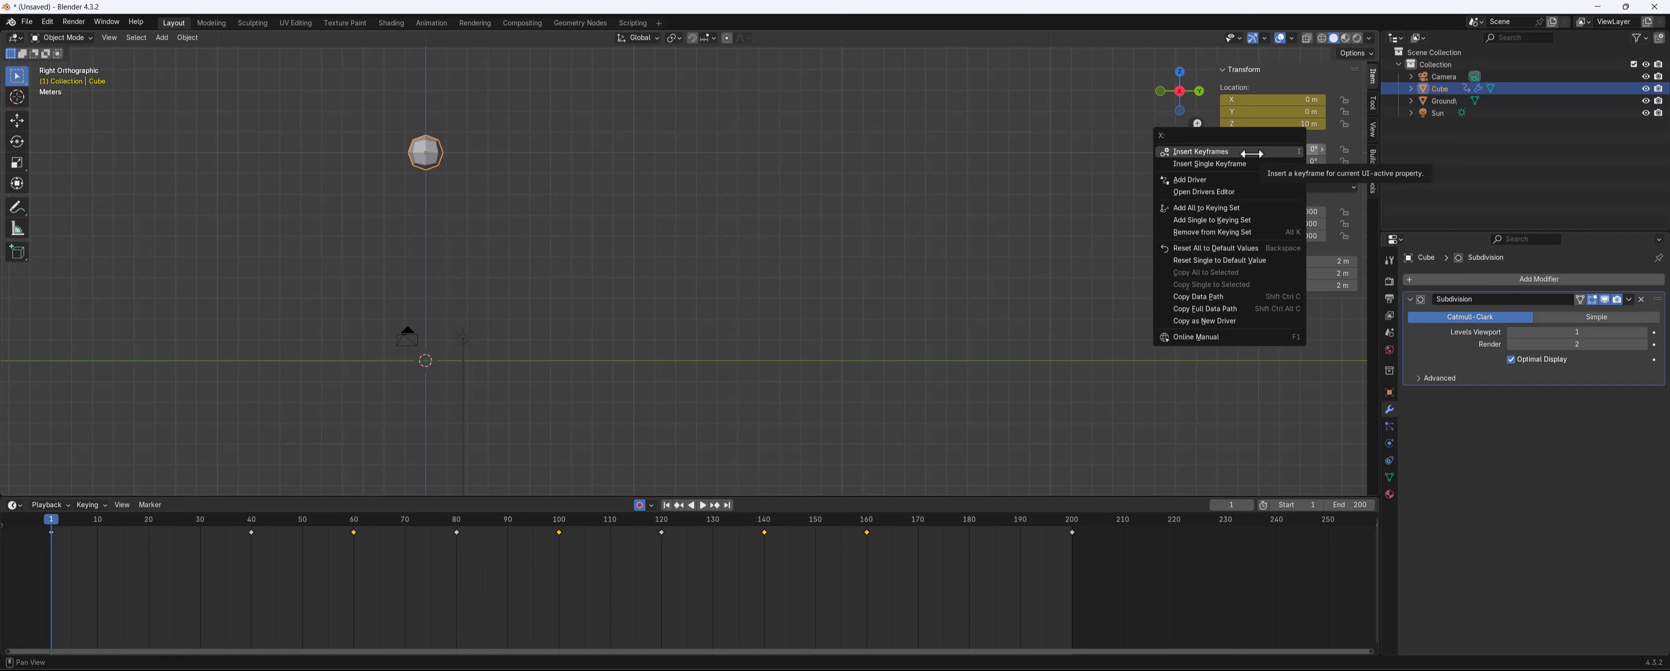
left_click(1275, 151)
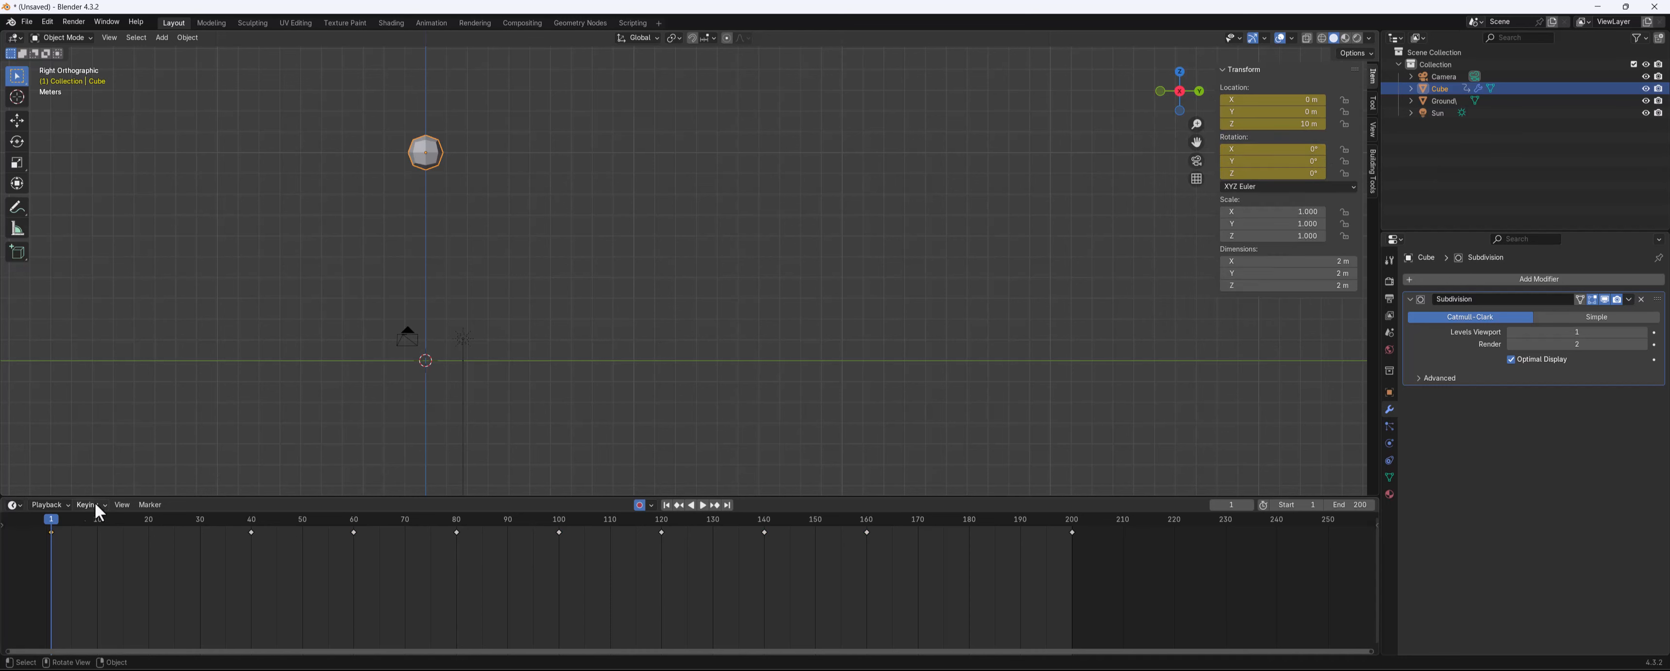
Keyframe the cube's X rotation at -1000° on frame 200 and play back the spin
left_click_drag(55, 513, 1073, 512)
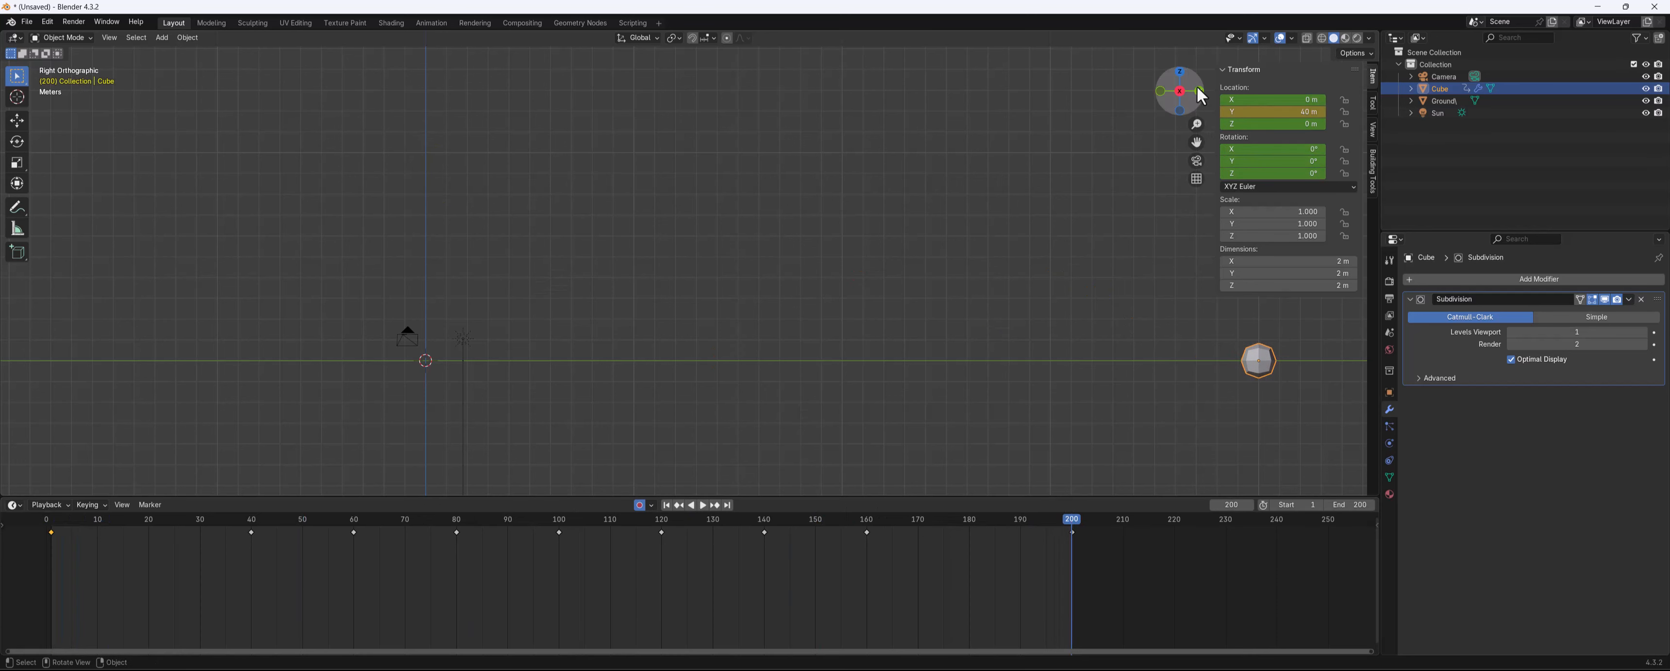
left_click(1305, 150)
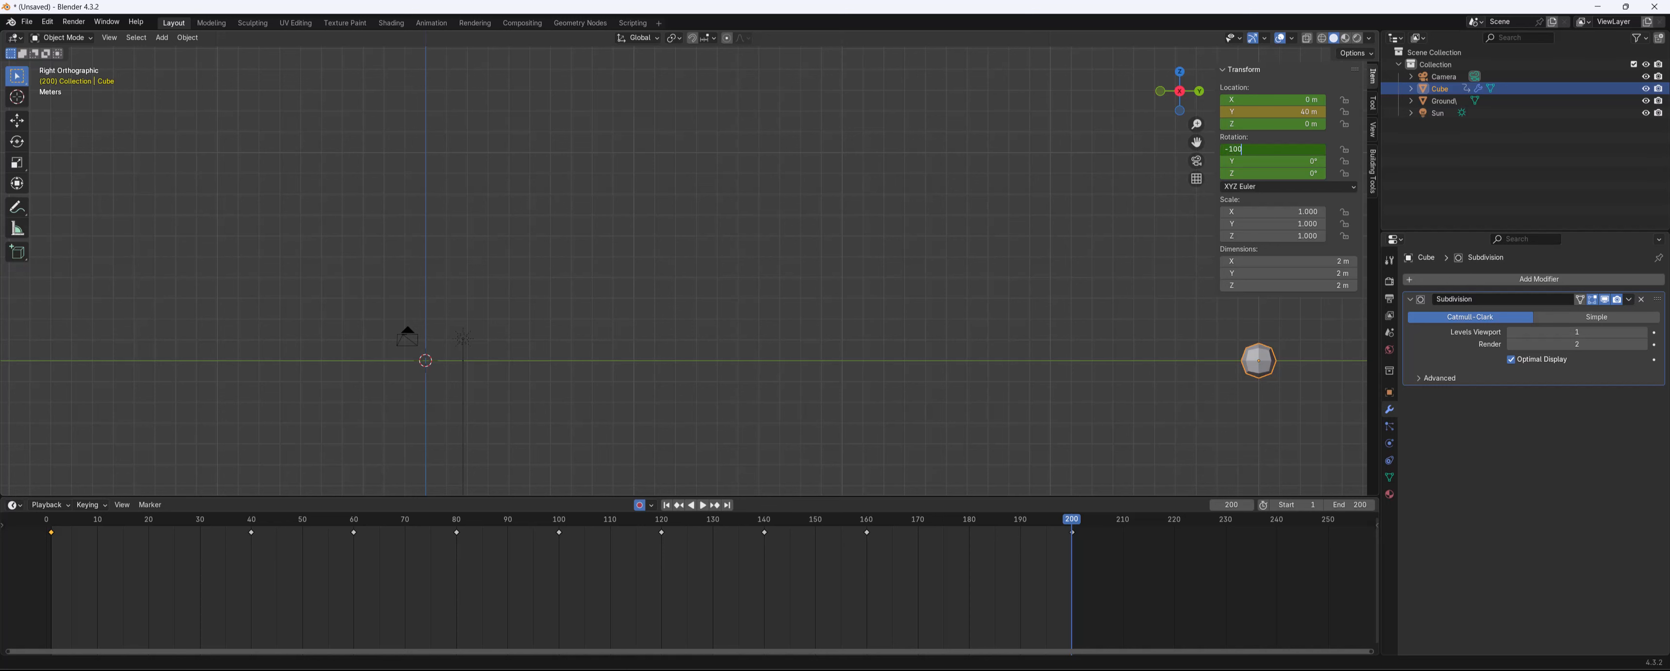
type("-1000")
key("Return")
left_click_drag(1065, 524, 52, 587)
key("space")
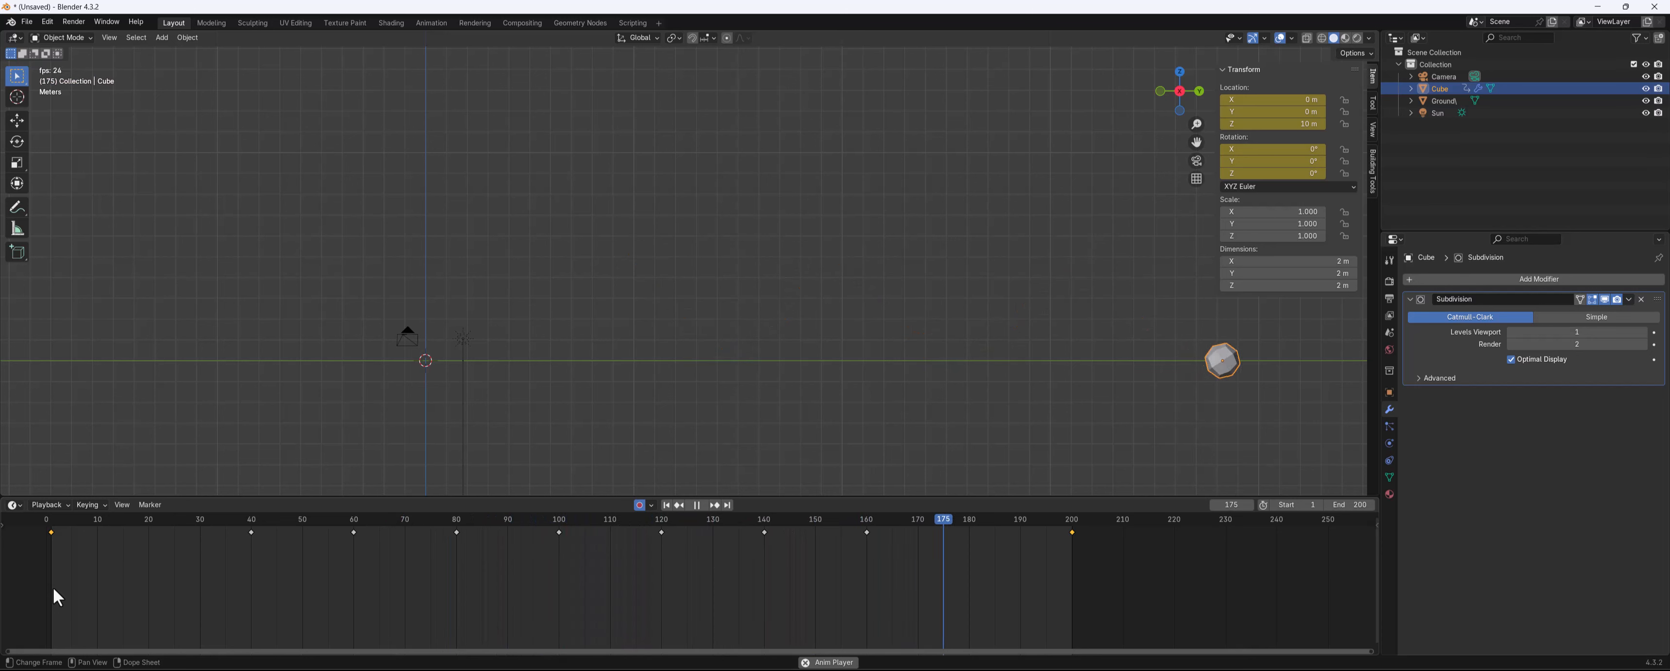
key("space")
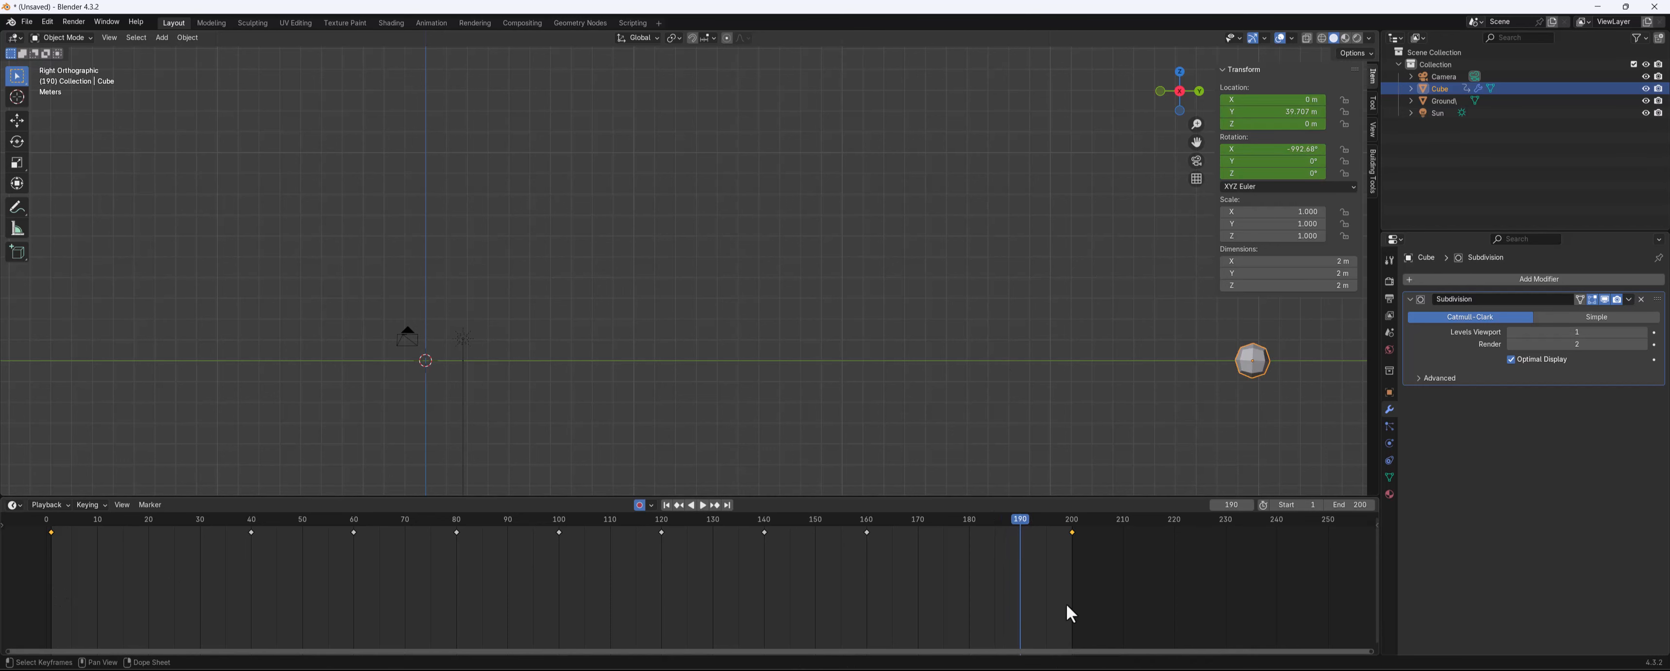
Change the cube's X rotation on frame 200 to -200° and play back the slower spin
key("shift+Right")
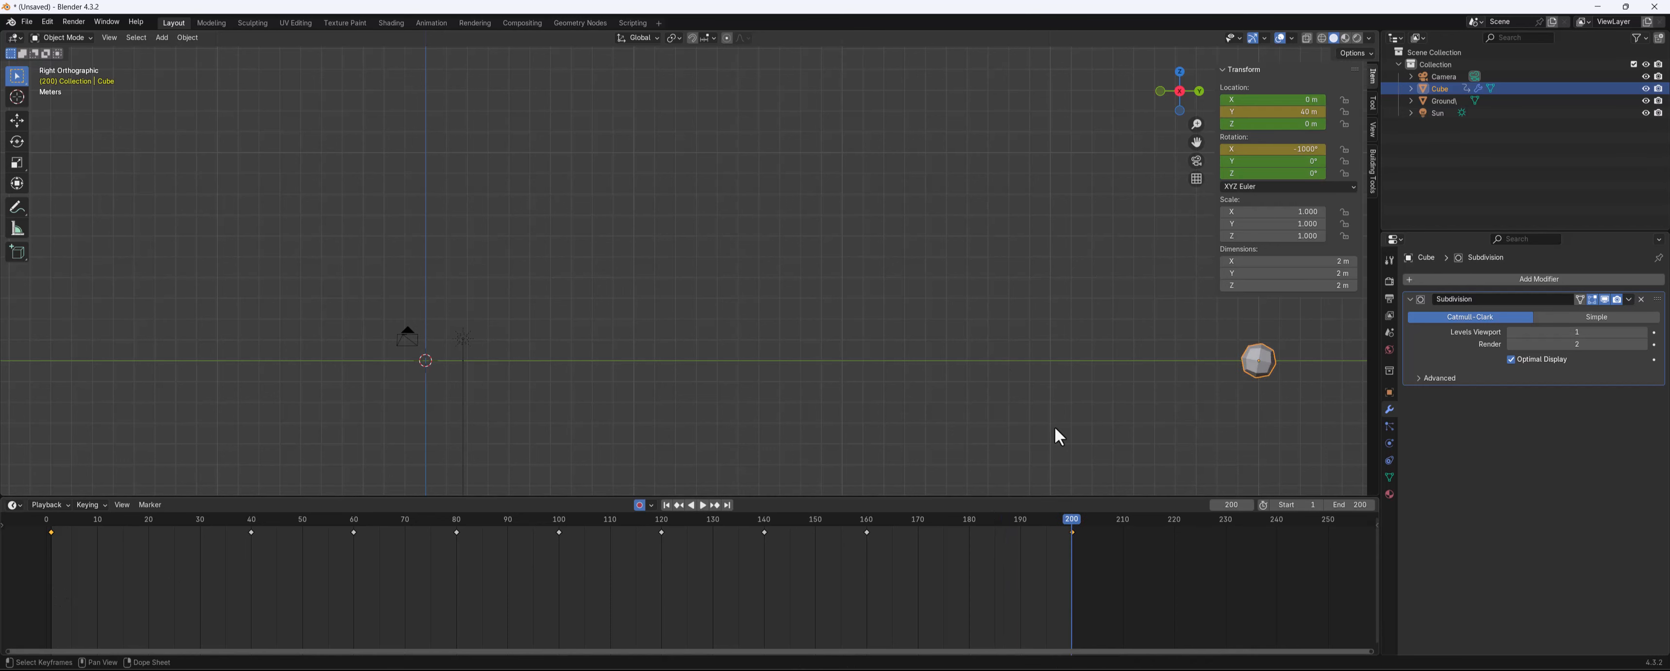
left_click(1290, 150)
type("-20")
key("Return")
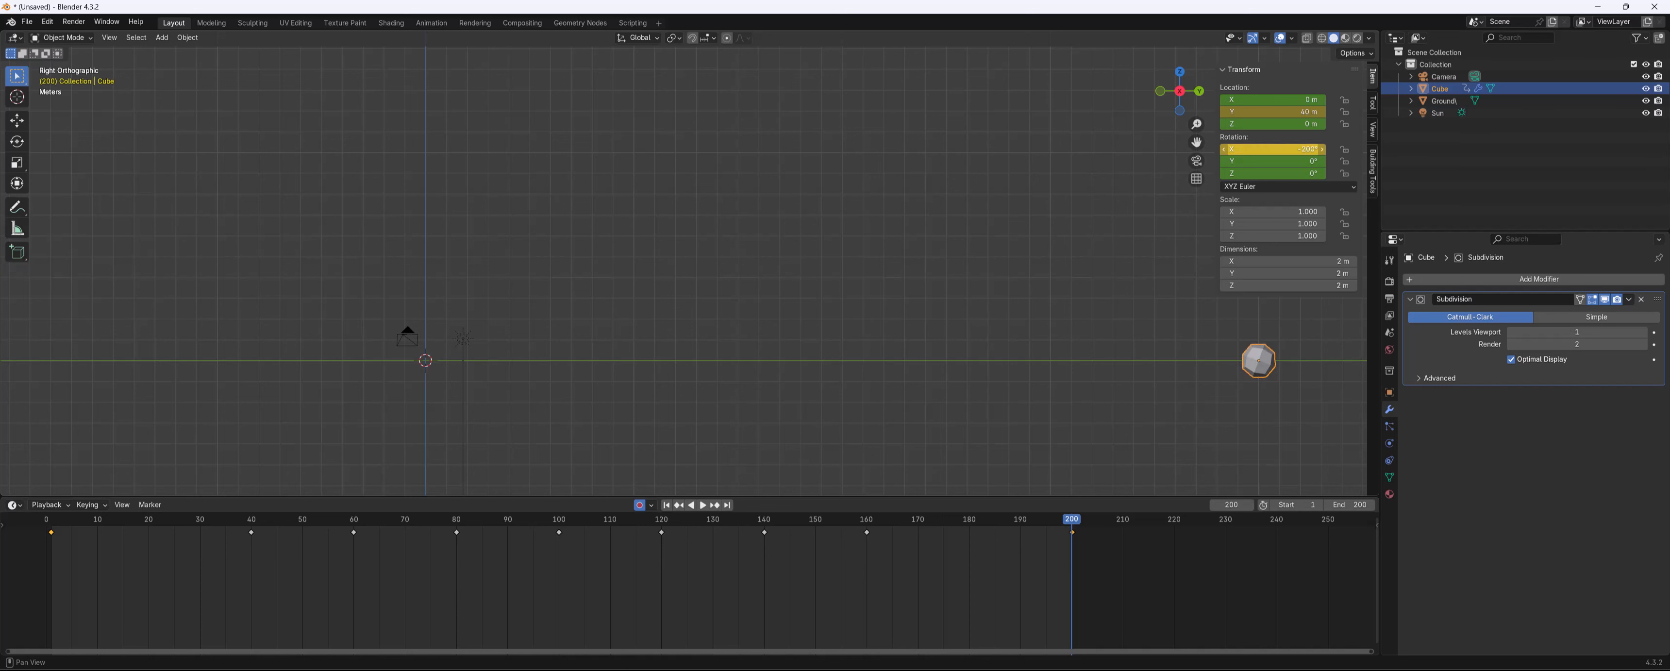
key("shift+Left")
key("space")
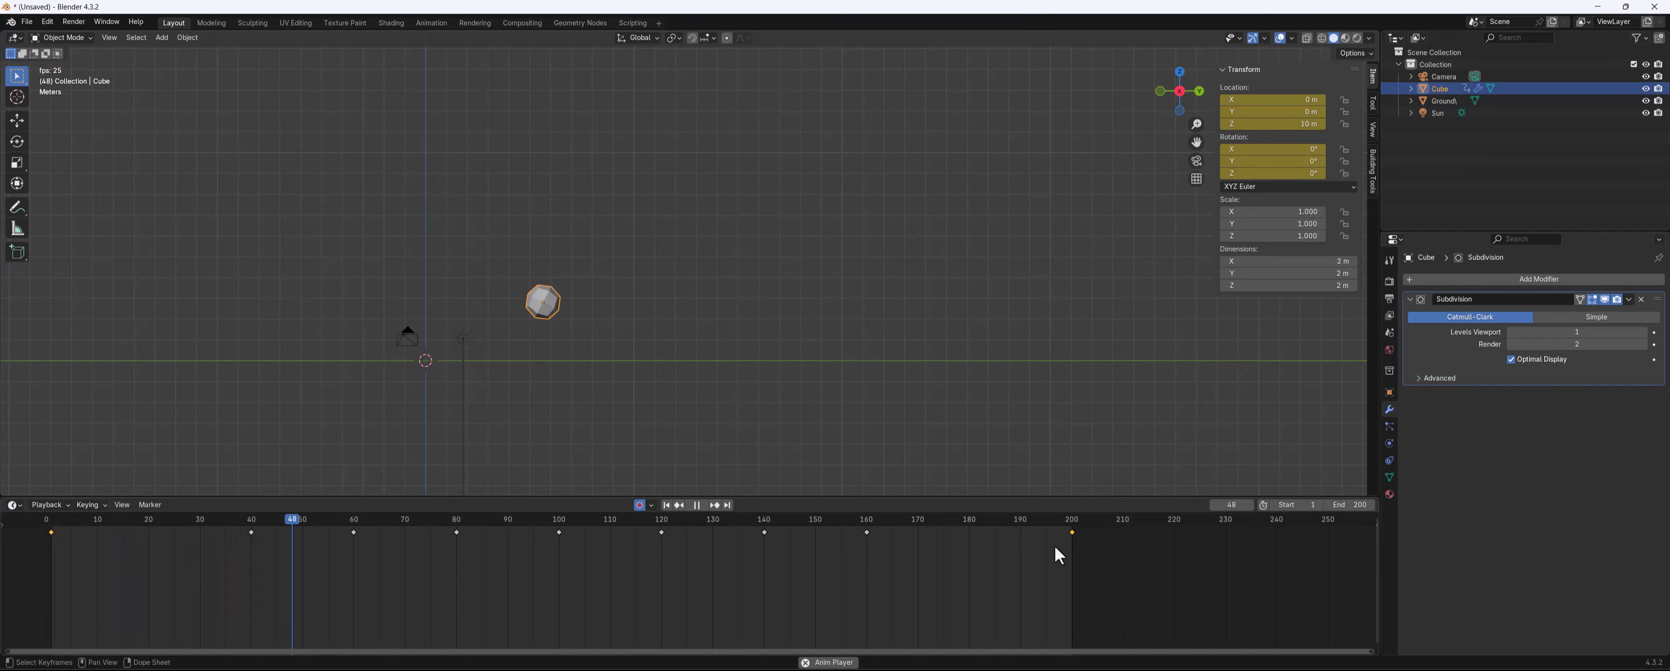
key("space")
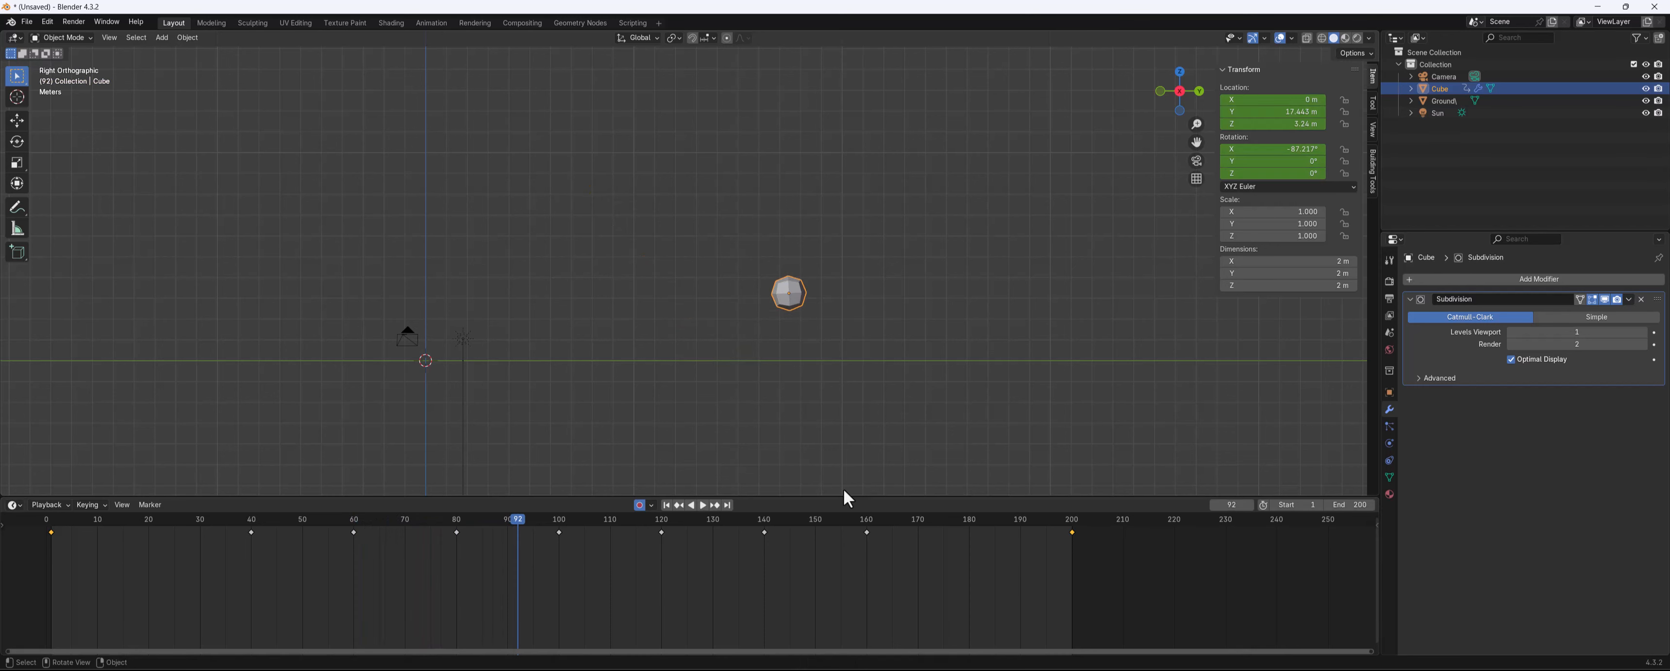
Set the cube's X rotation on frame 200 to -2000°
left_click_drag(493, 519, 1074, 524)
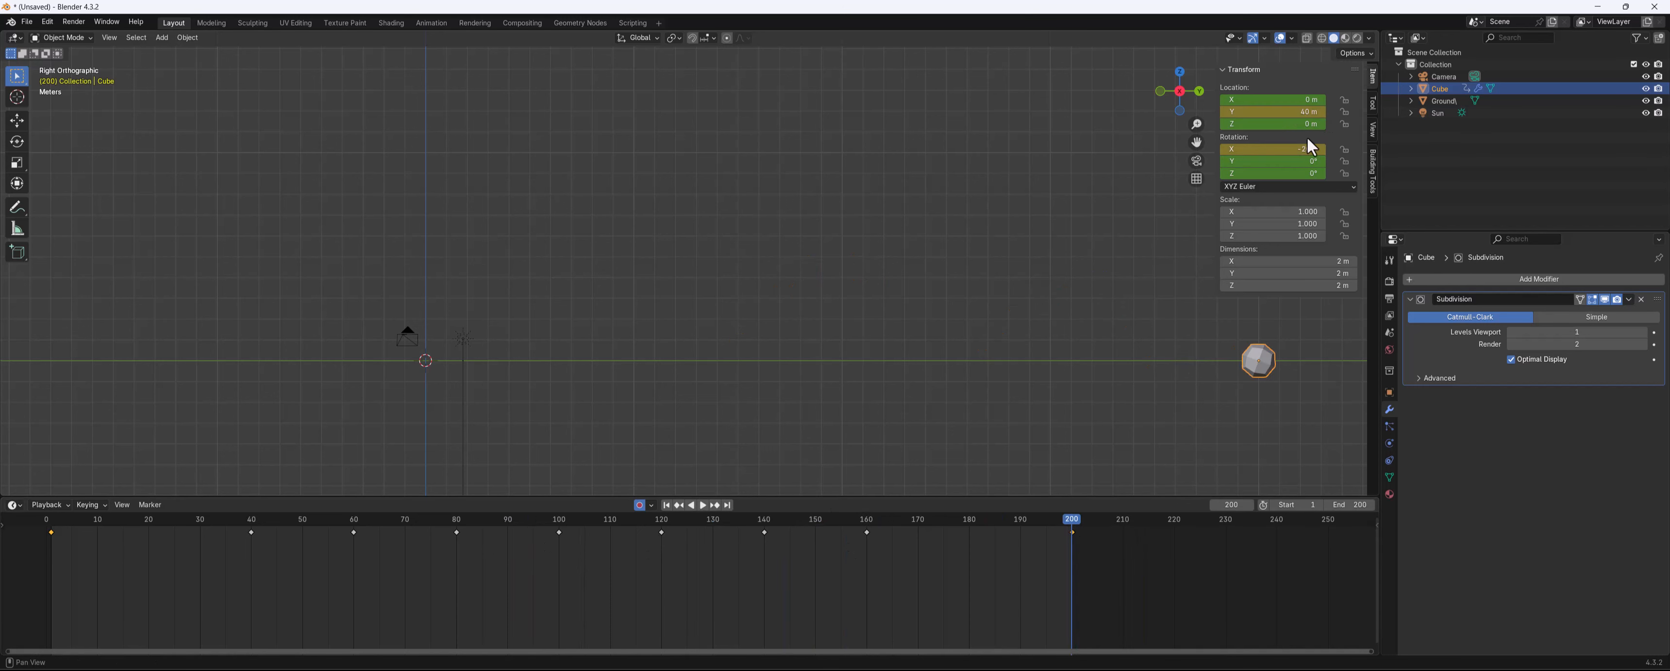
key("shift+Left")
key("shift+Right")
double_click(1294, 153)
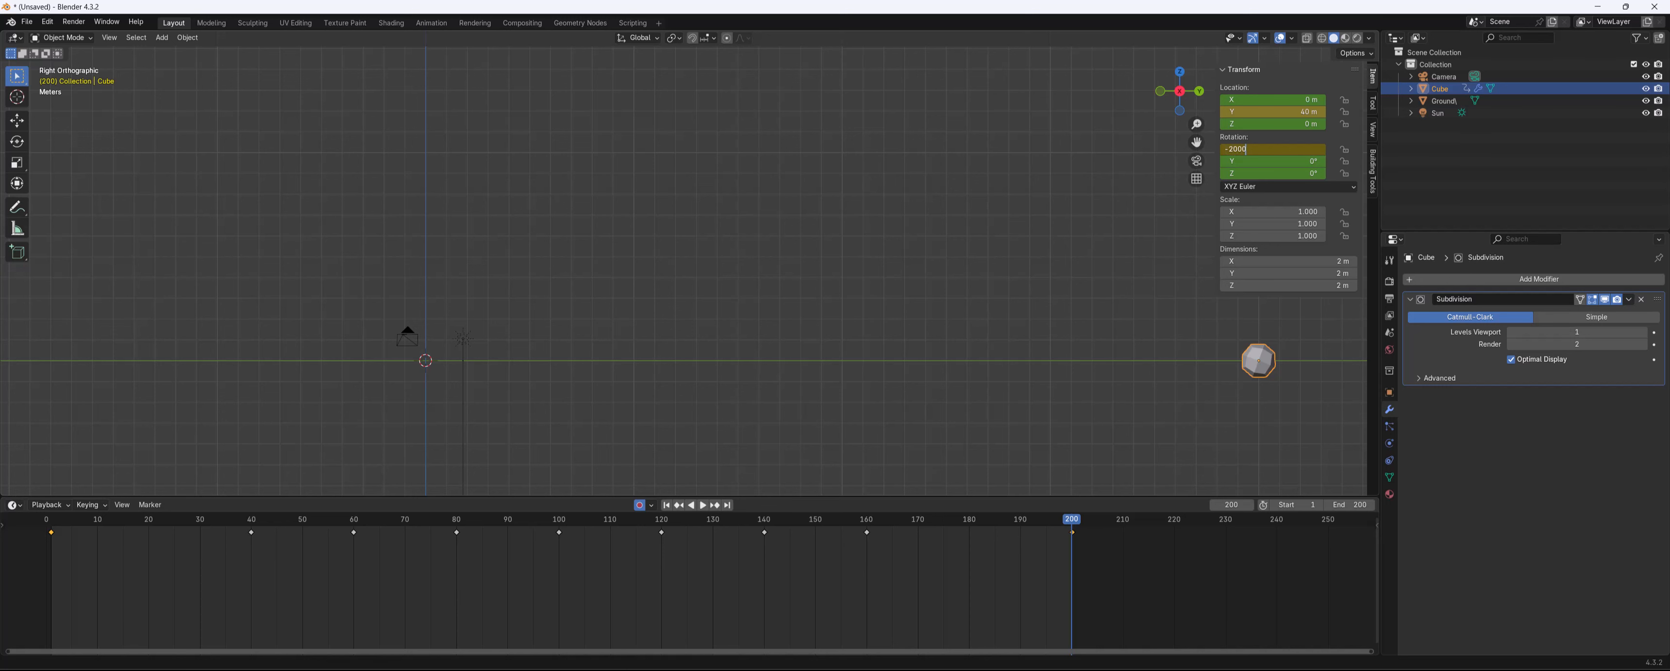
type("-2000")
key("Return")
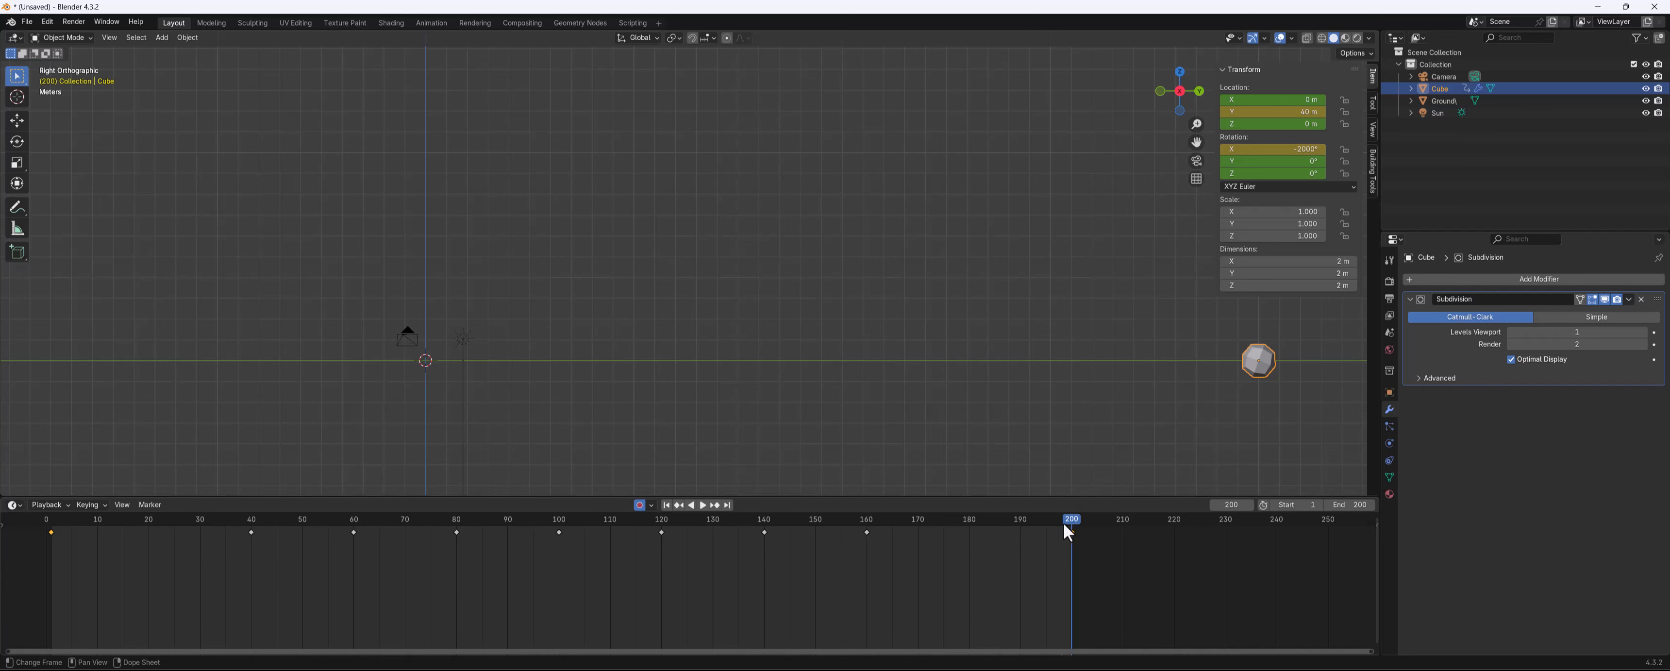
Play back the animation from near the first frame to check the cube's bouncing and spinning
left_click_drag(1063, 522, 63, 563)
key("space")
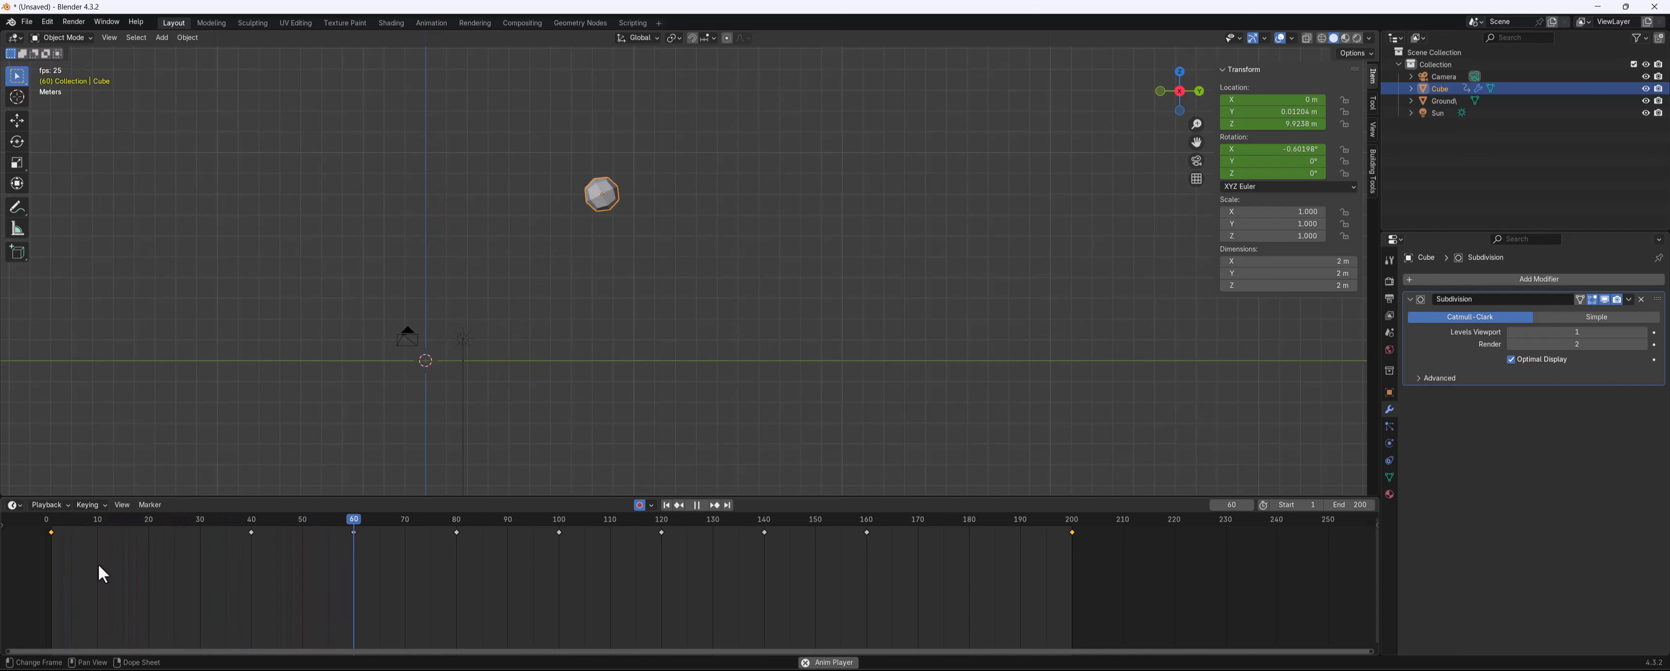
key("space")
key("space")
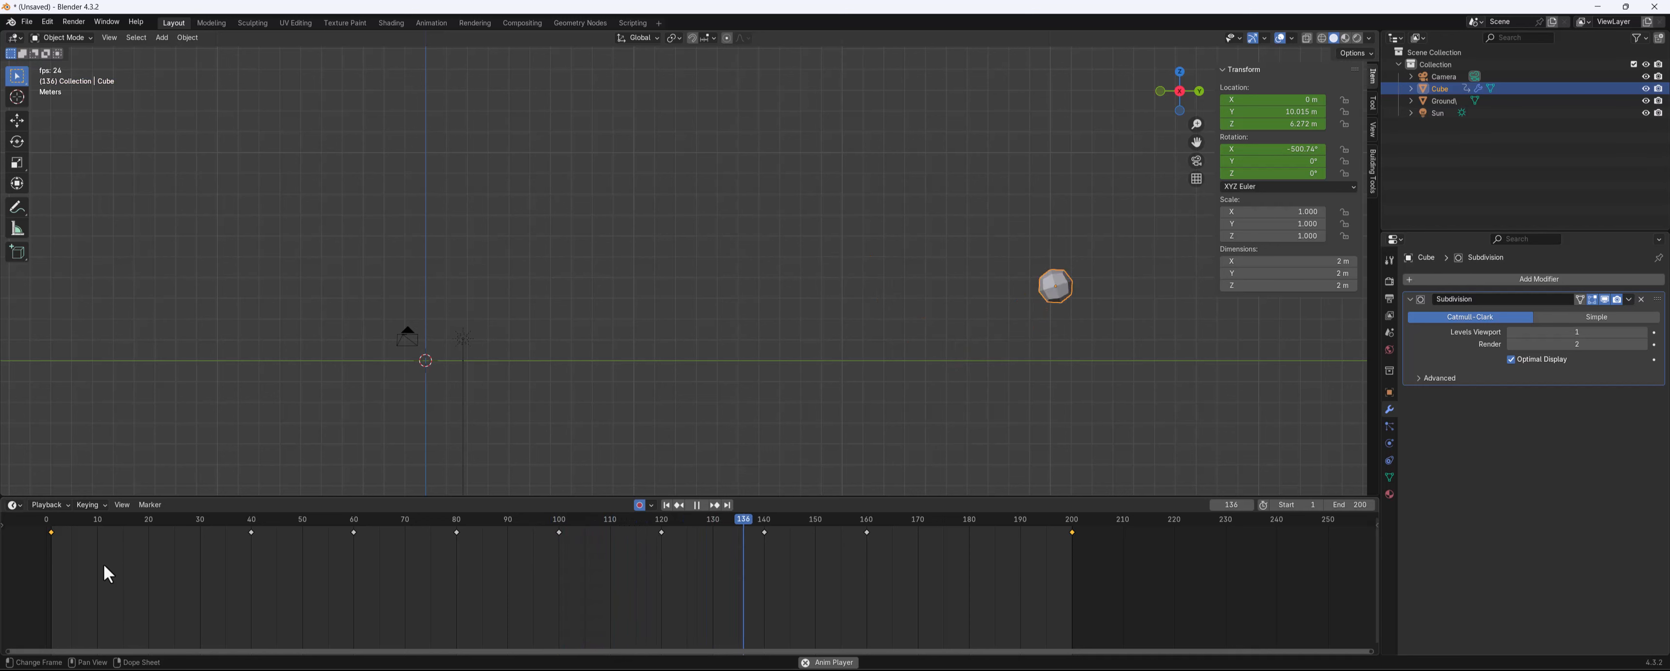
key("space")
Replace the timeline with the Graph Editor and make its area taller
left_click(14, 505)
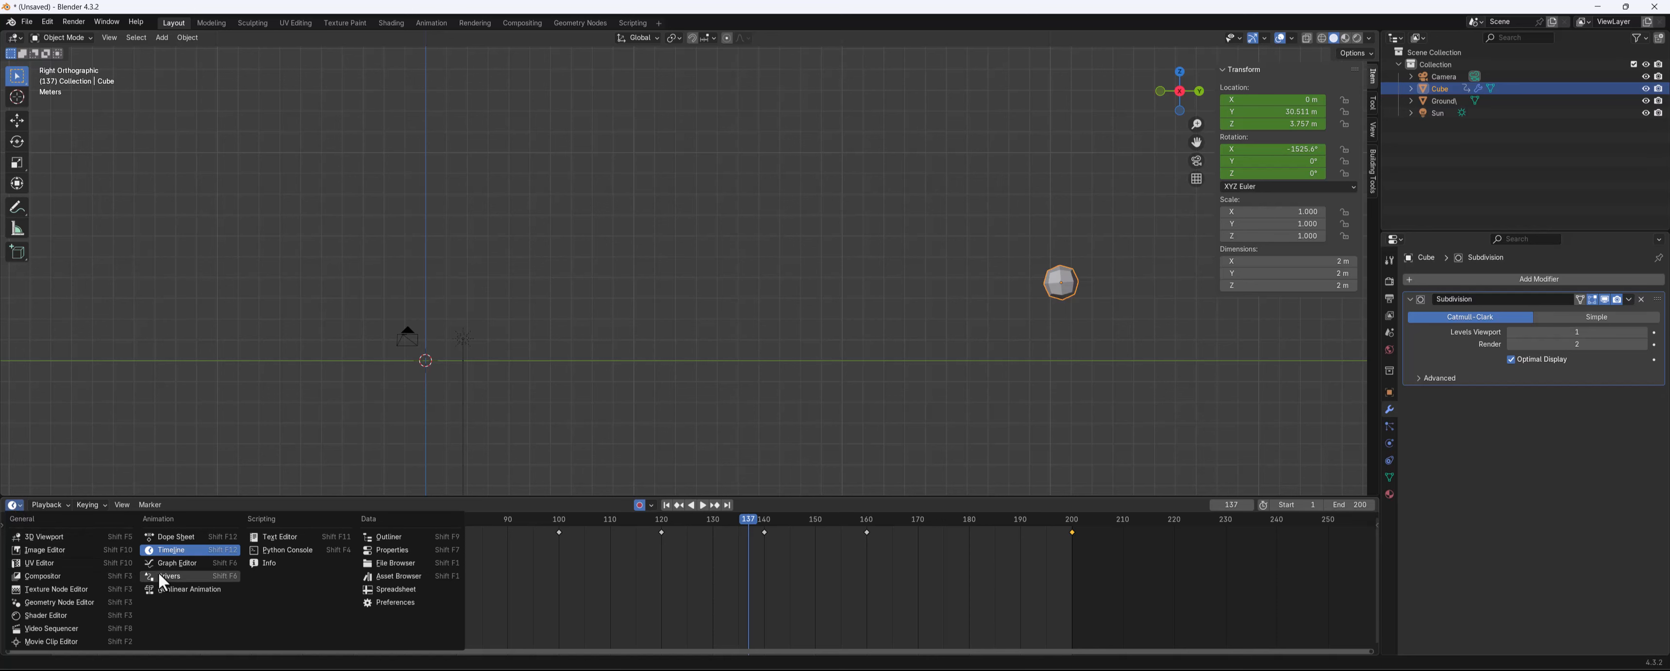
left_click(176, 563)
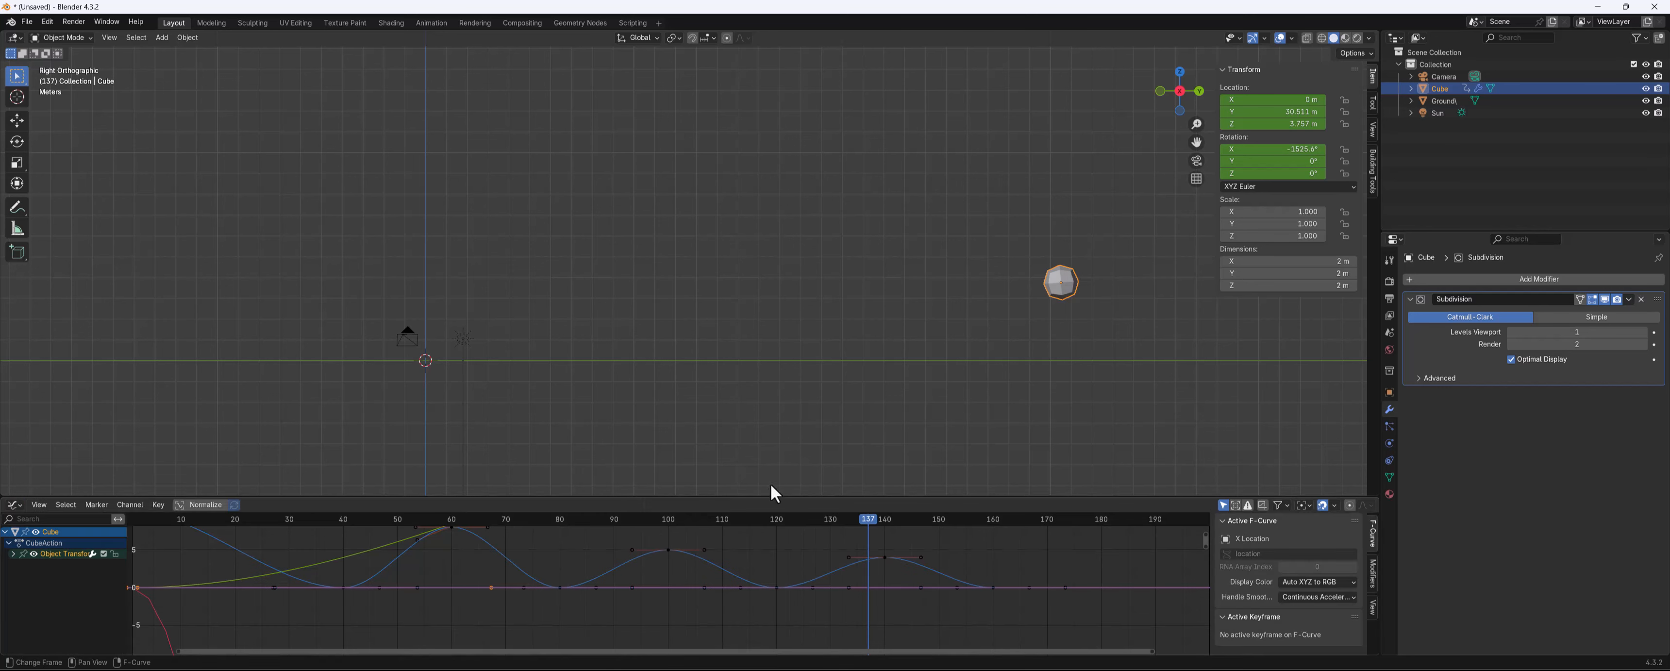
left_click(691, 493)
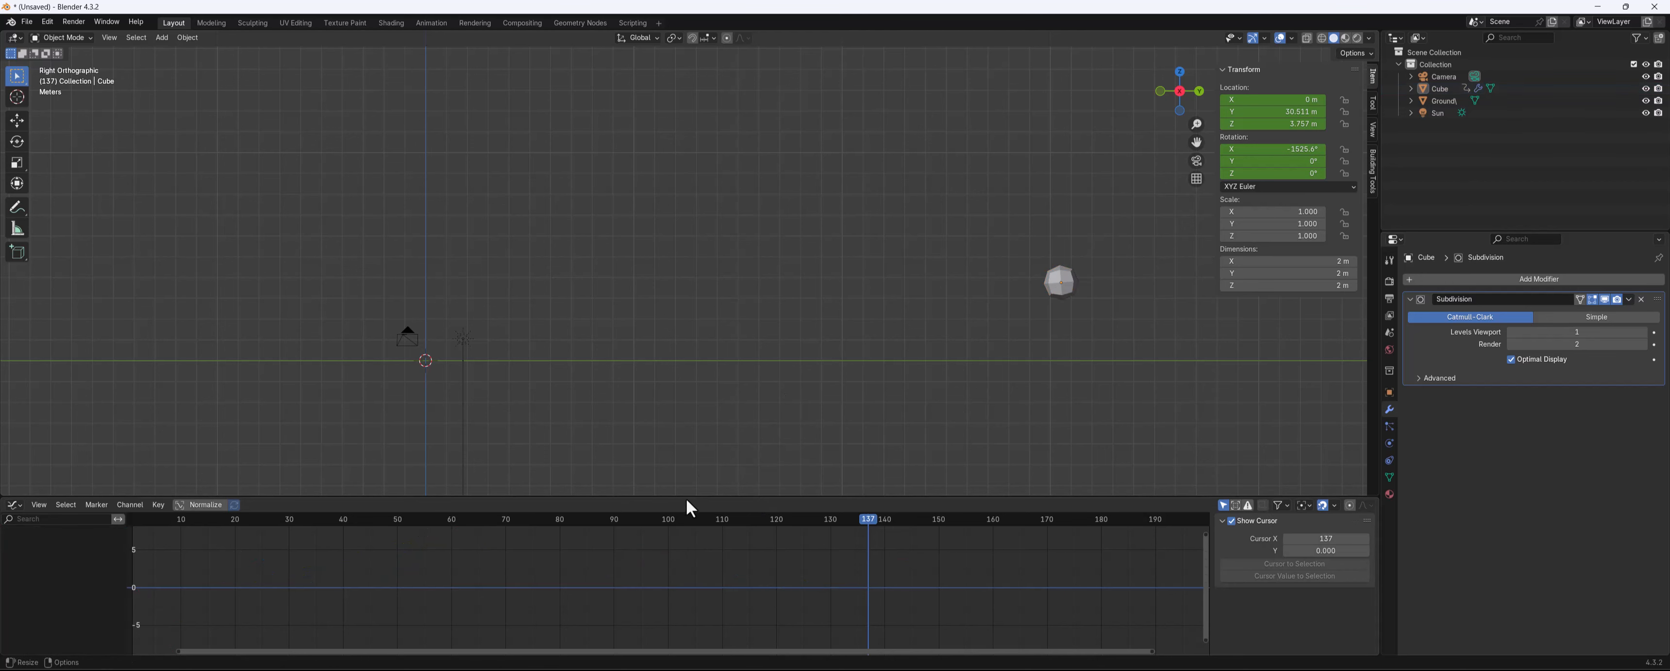
left_click_drag(688, 497, 698, 419)
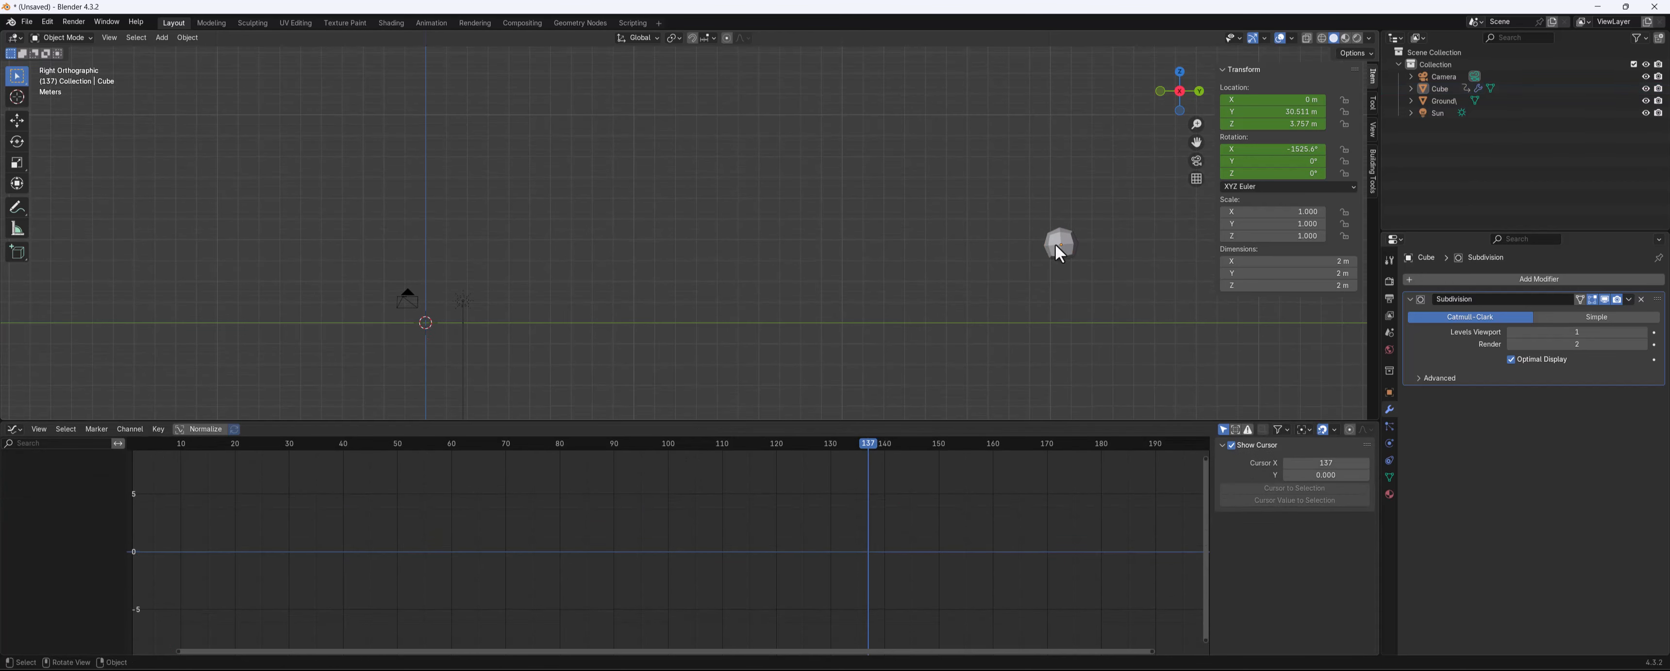
Select the cube, pick the 10 m starting key on its height curve and go to frame 1
left_click(1061, 245)
scroll(373, 524, "down", 3, "shift")
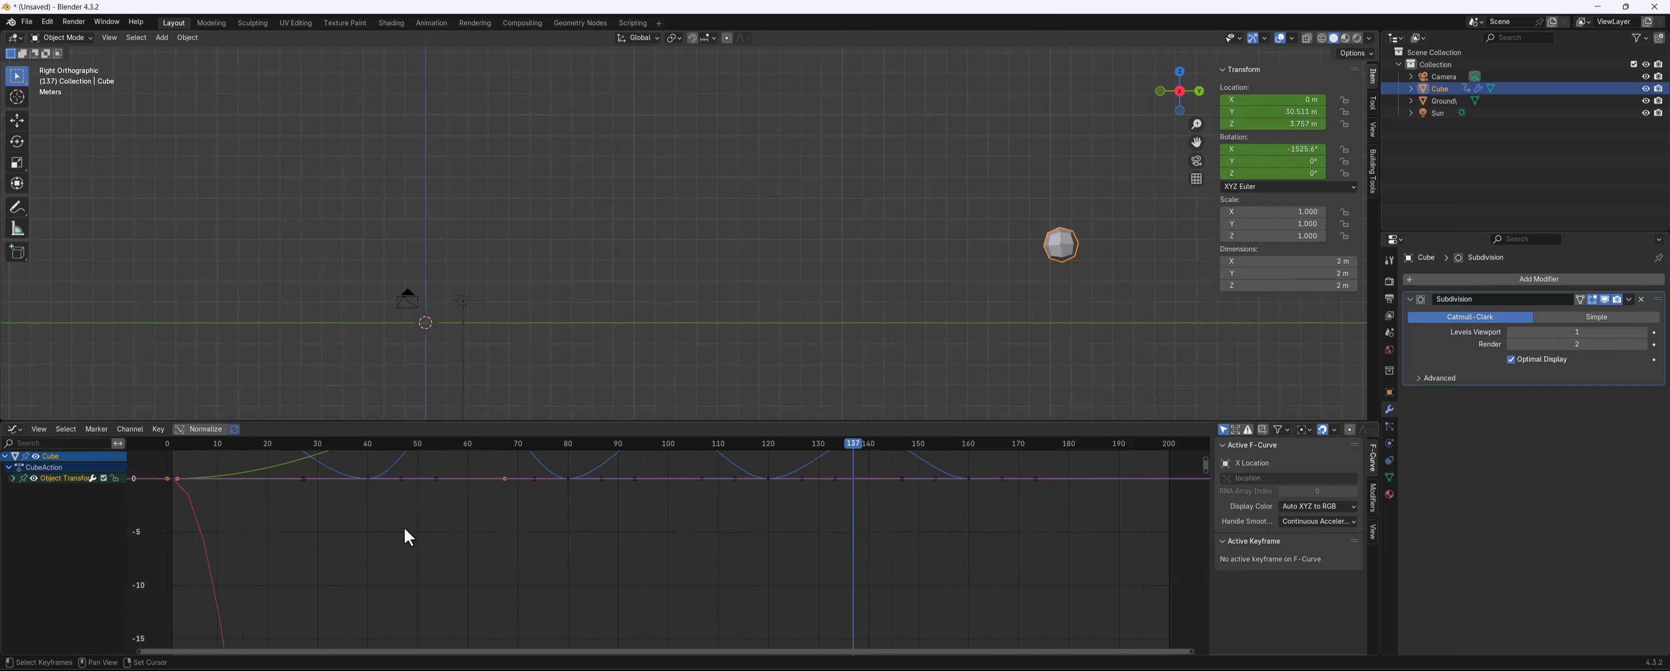
scroll(465, 537, "up", 3)
scroll(465, 537, "down", 4)
scroll(397, 525, "down", 2)
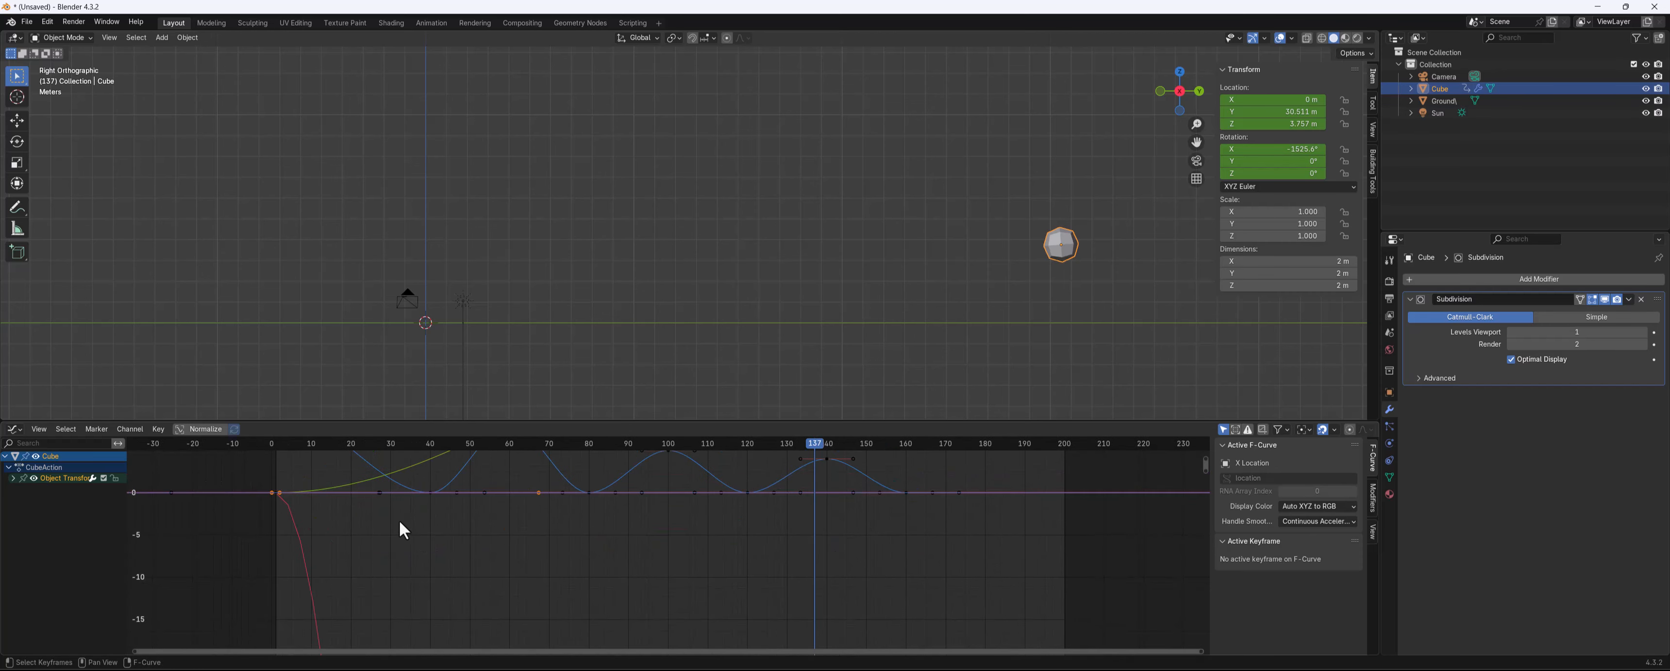
scroll(438, 542, "up", 2)
scroll(438, 542, "down", 1)
scroll(439, 542, "up", 4, "ctrl")
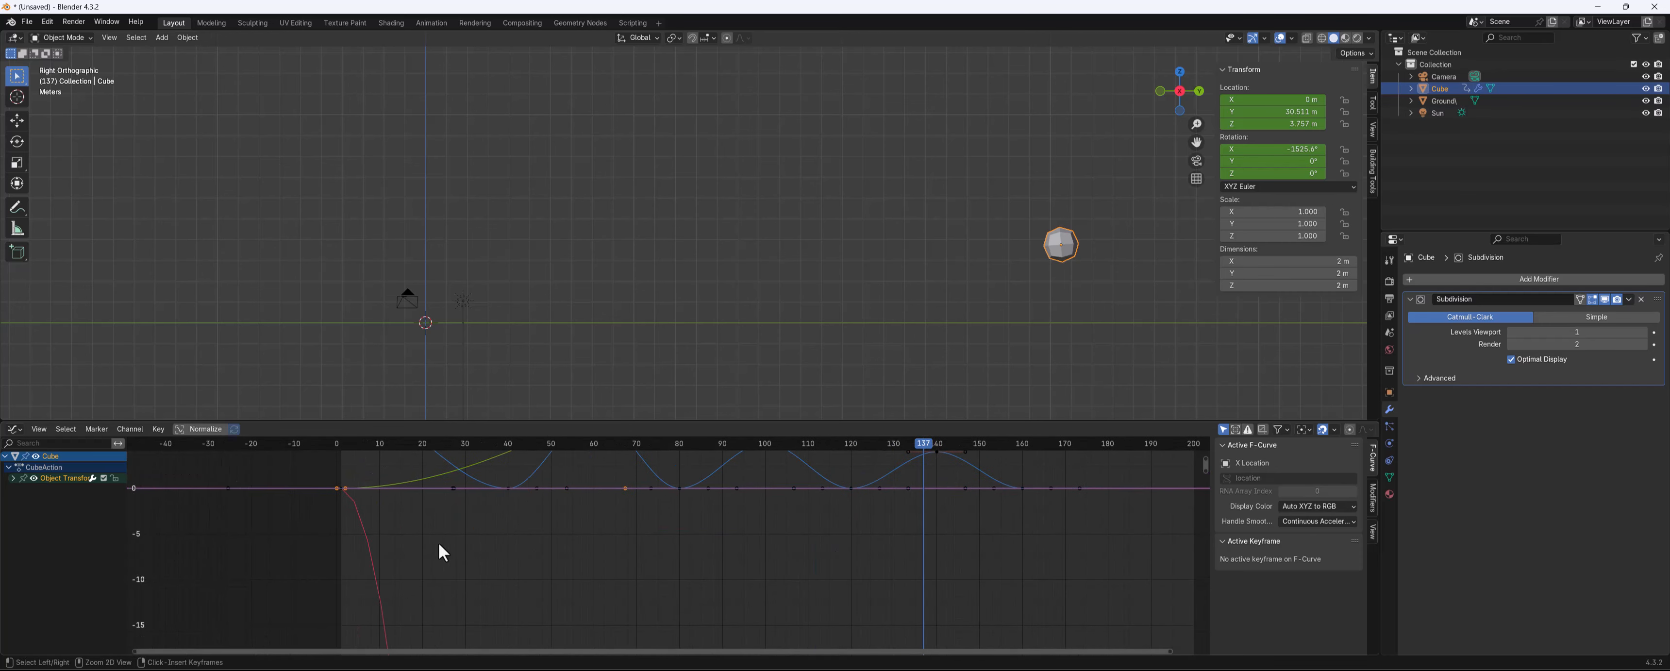
middle_click_drag(443, 506, 472, 603)
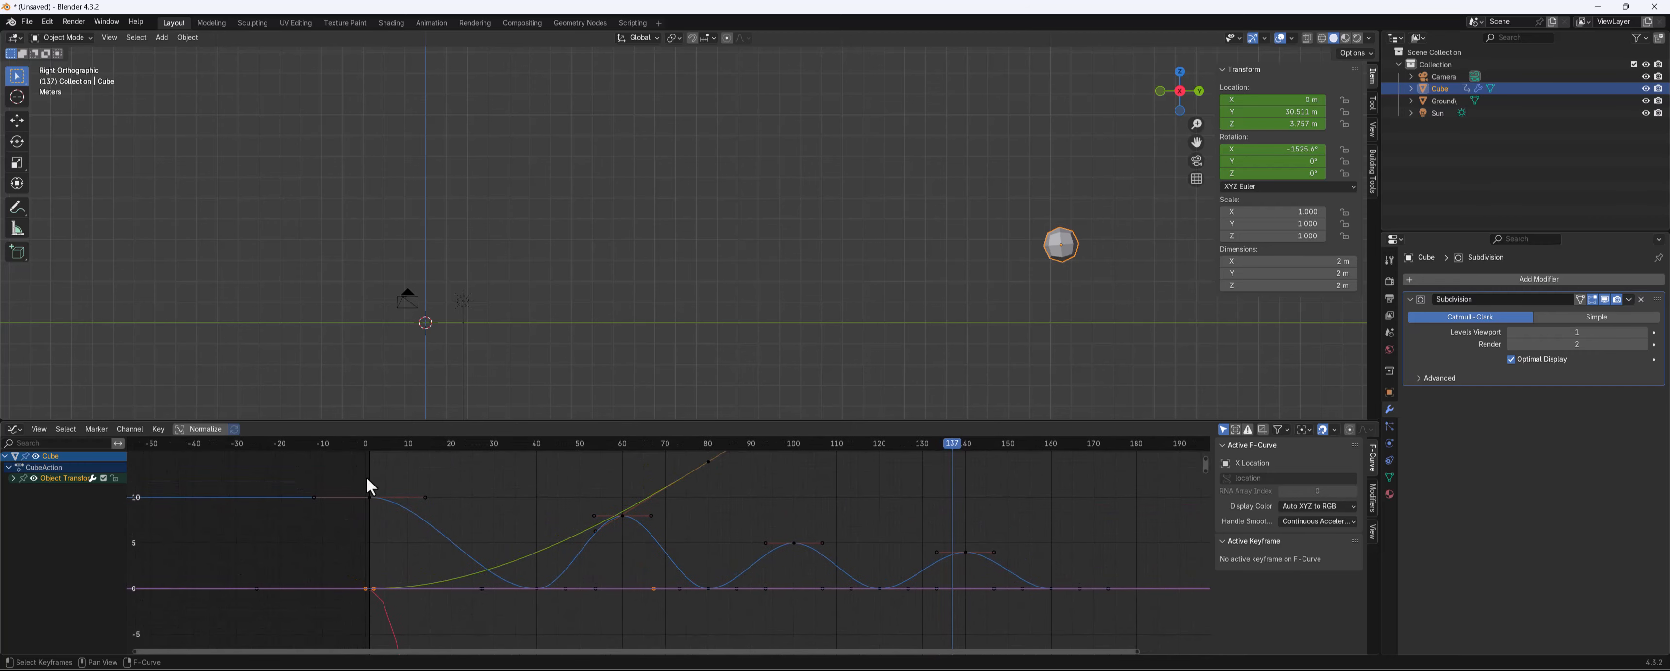
left_click_drag(361, 476, 387, 516)
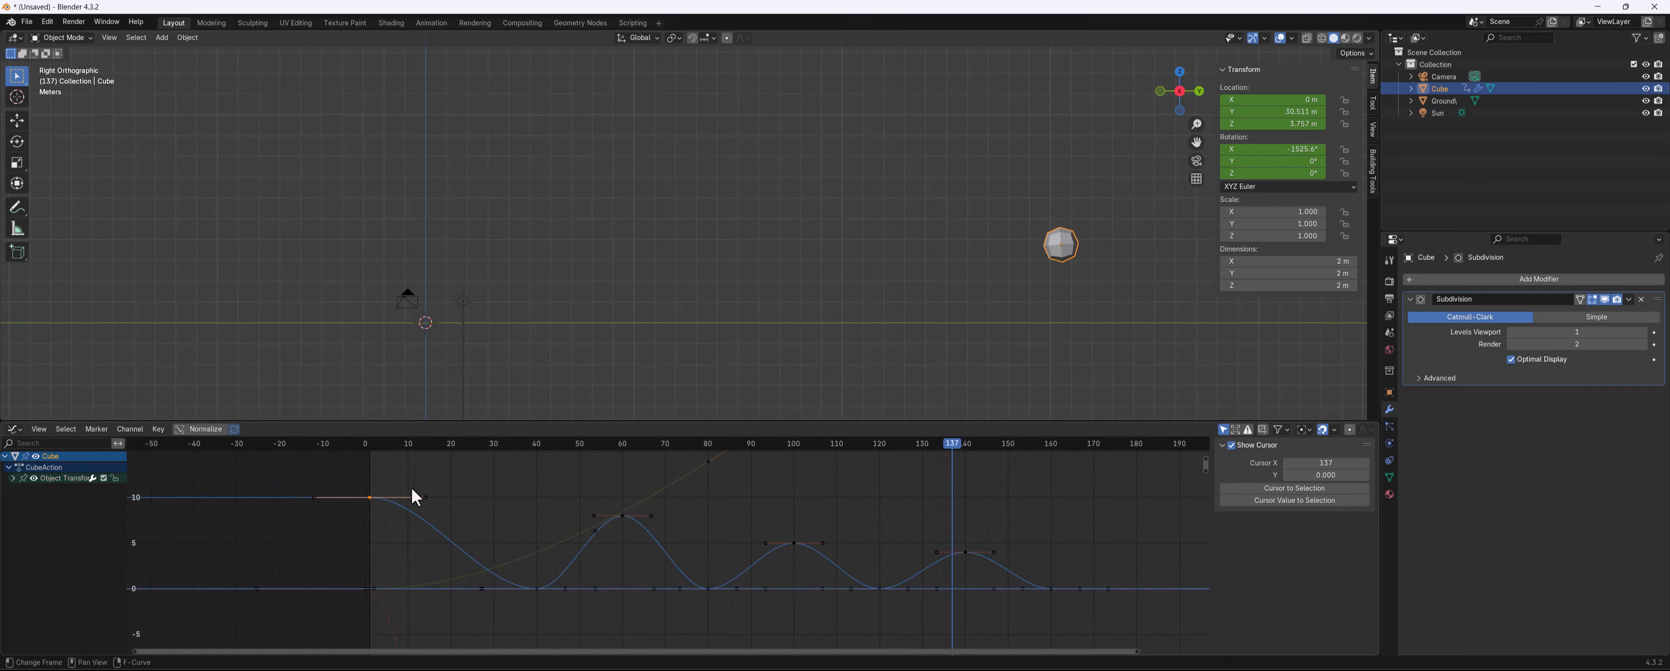
left_click_drag(402, 444, 369, 444)
Expand the cube's Object Transforms channels, make Z Location active and hide all the other location and rotation curves
left_click(13, 478)
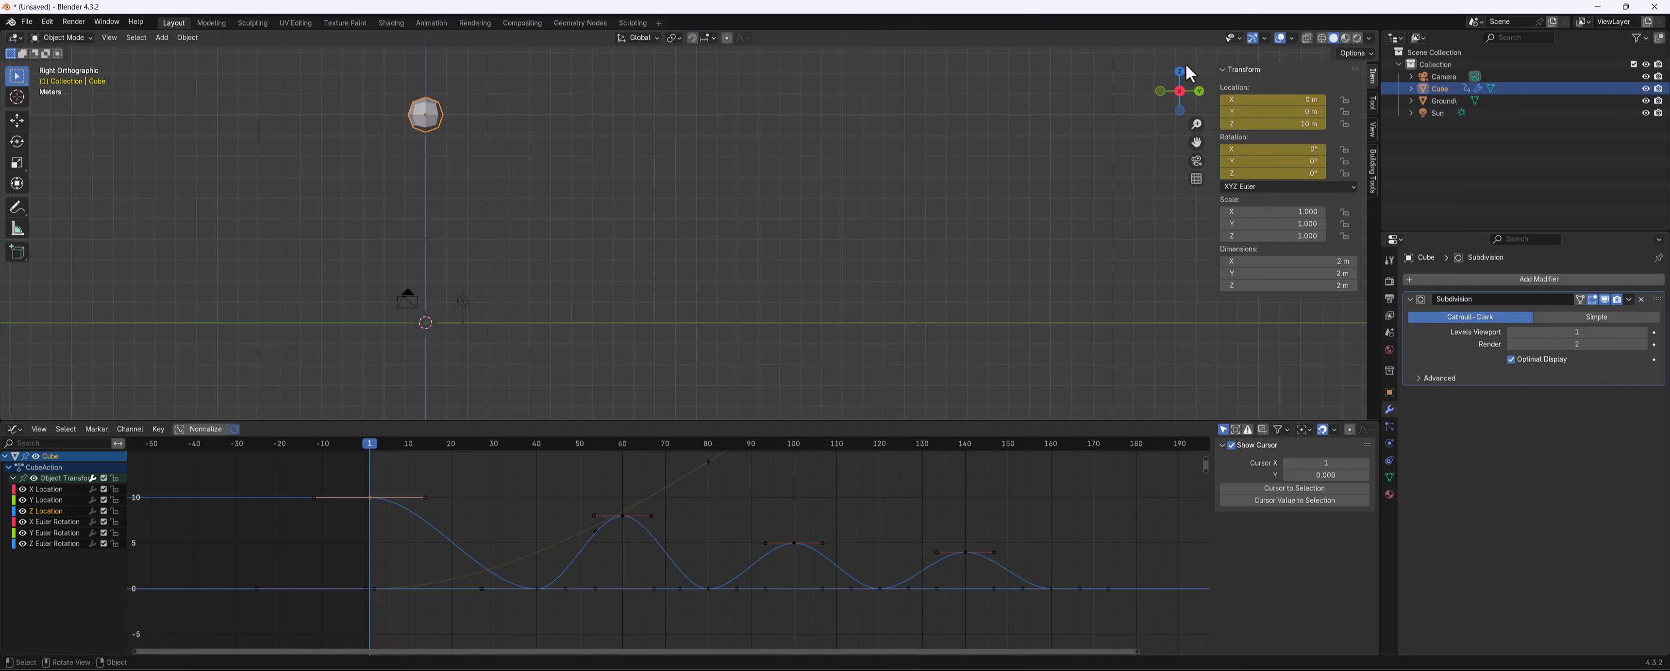
left_click(43, 510)
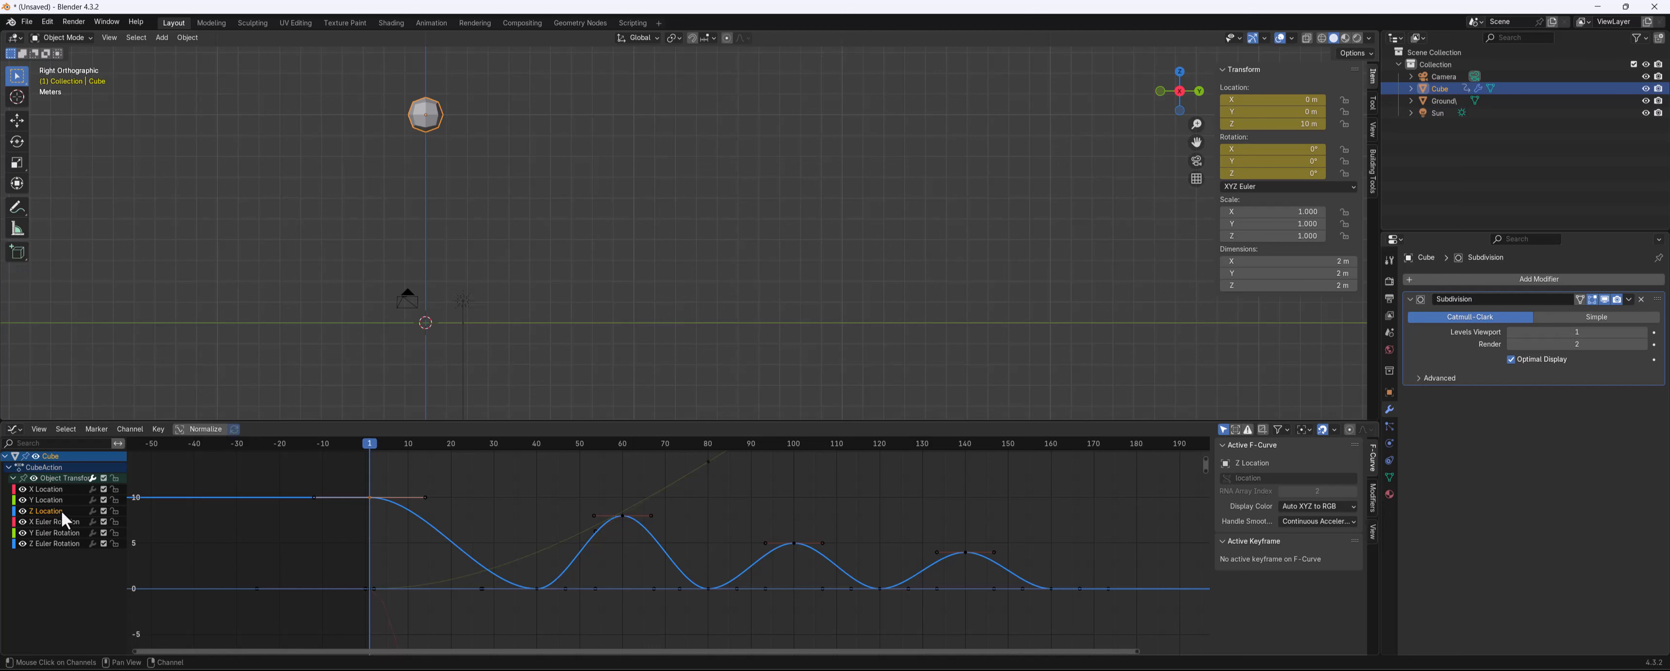
left_click(22, 499)
left_click(22, 489)
left_click(22, 522)
left_click(21, 532)
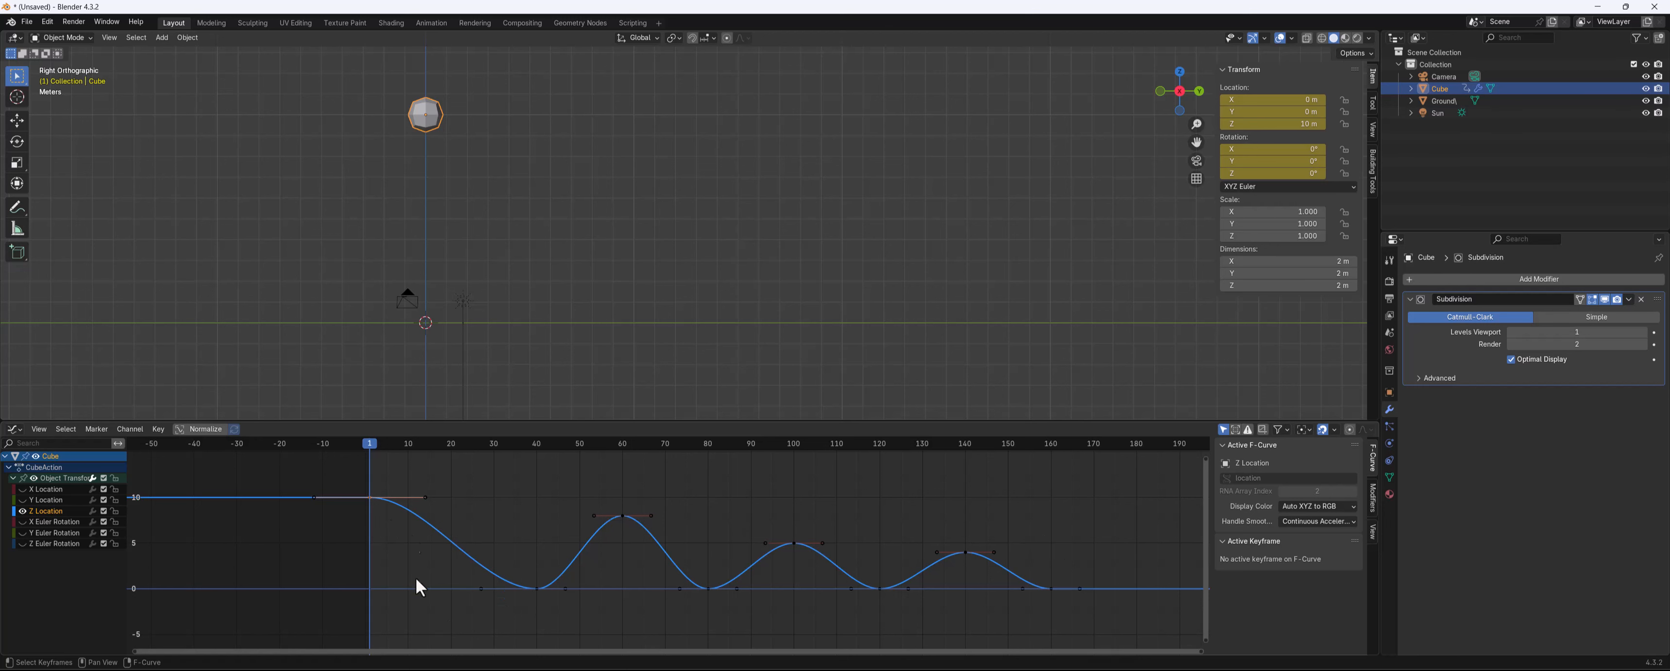
Try to reshape the initial drop by lowering the first key's outgoing handle about 4.5 and raising the frame 40 key's incoming handle
left_click_drag(408, 490, 436, 520)
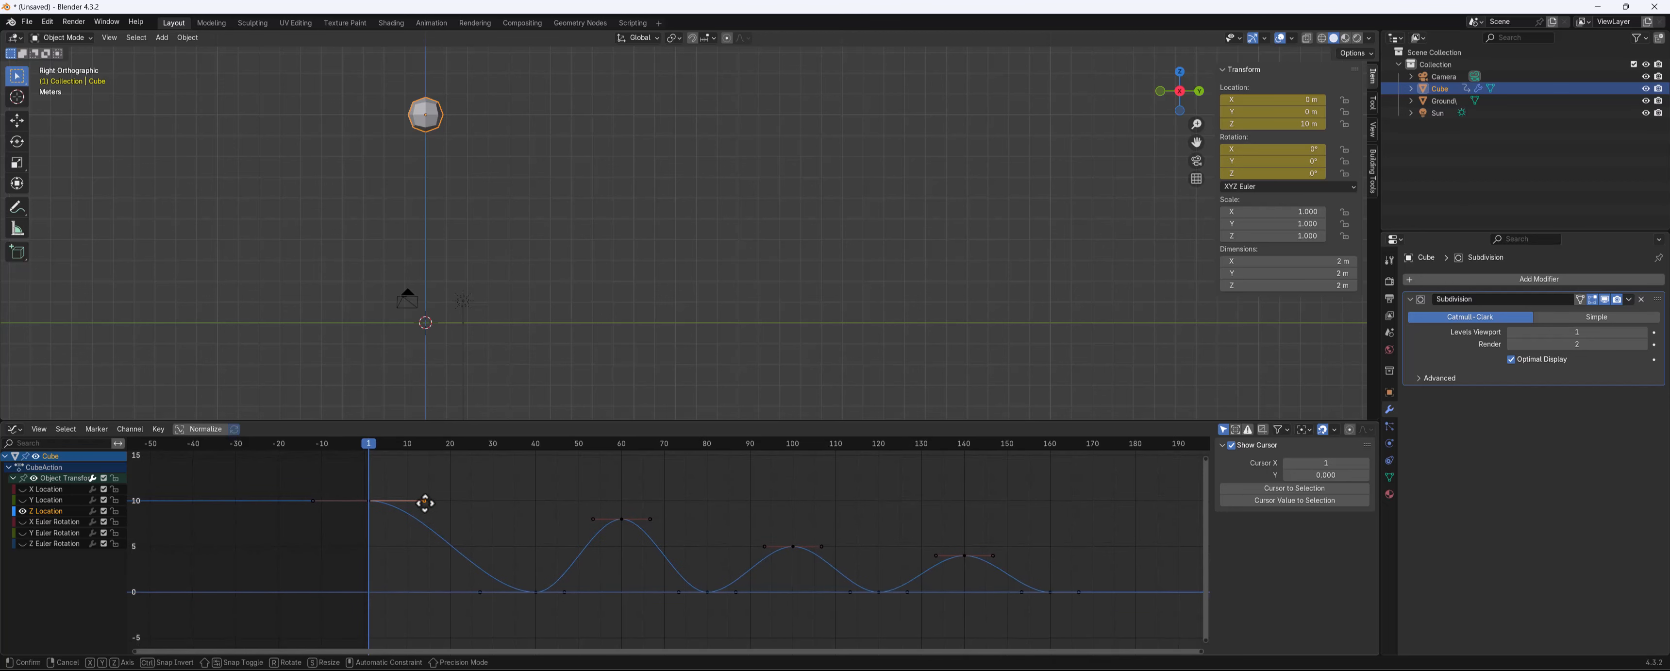
key("g")
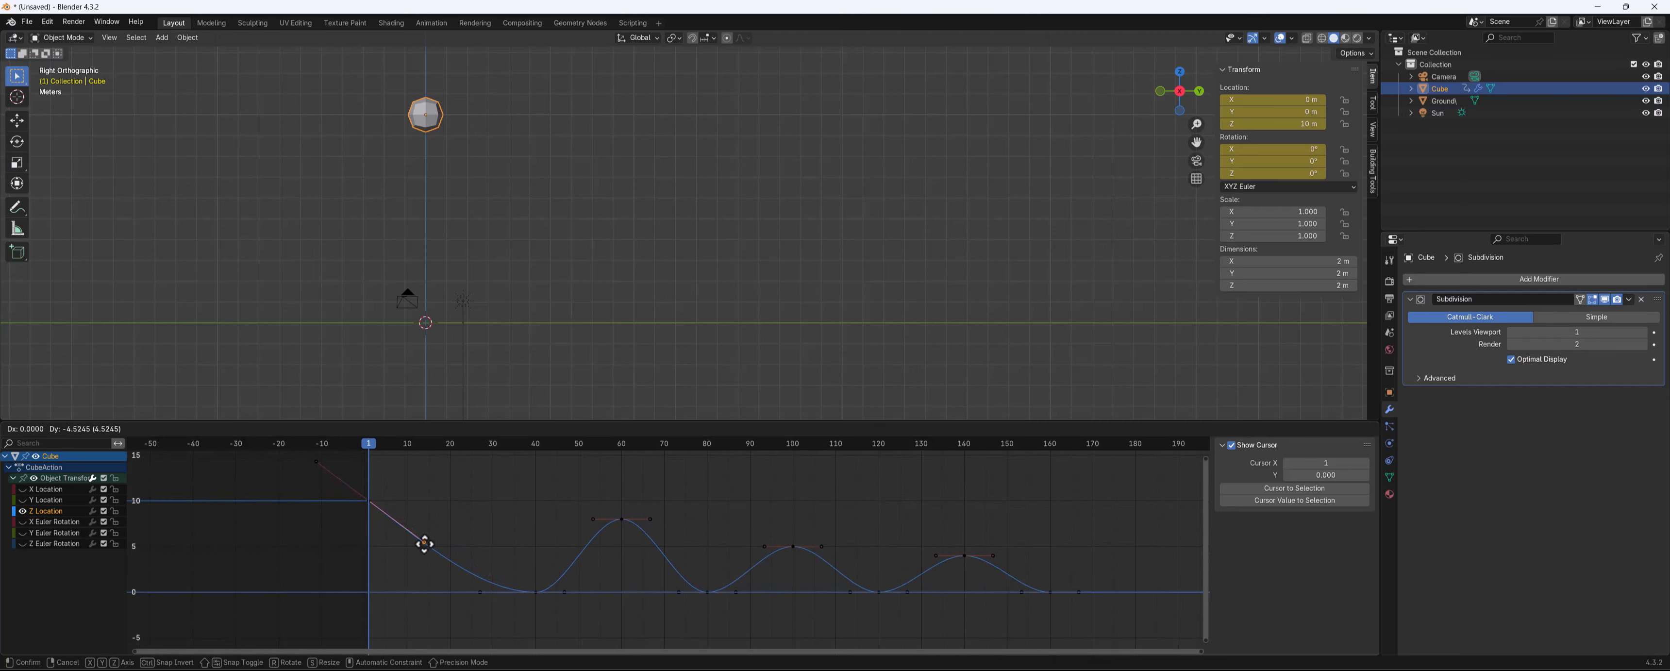
left_click(424, 544)
left_click_drag(516, 558, 540, 636)
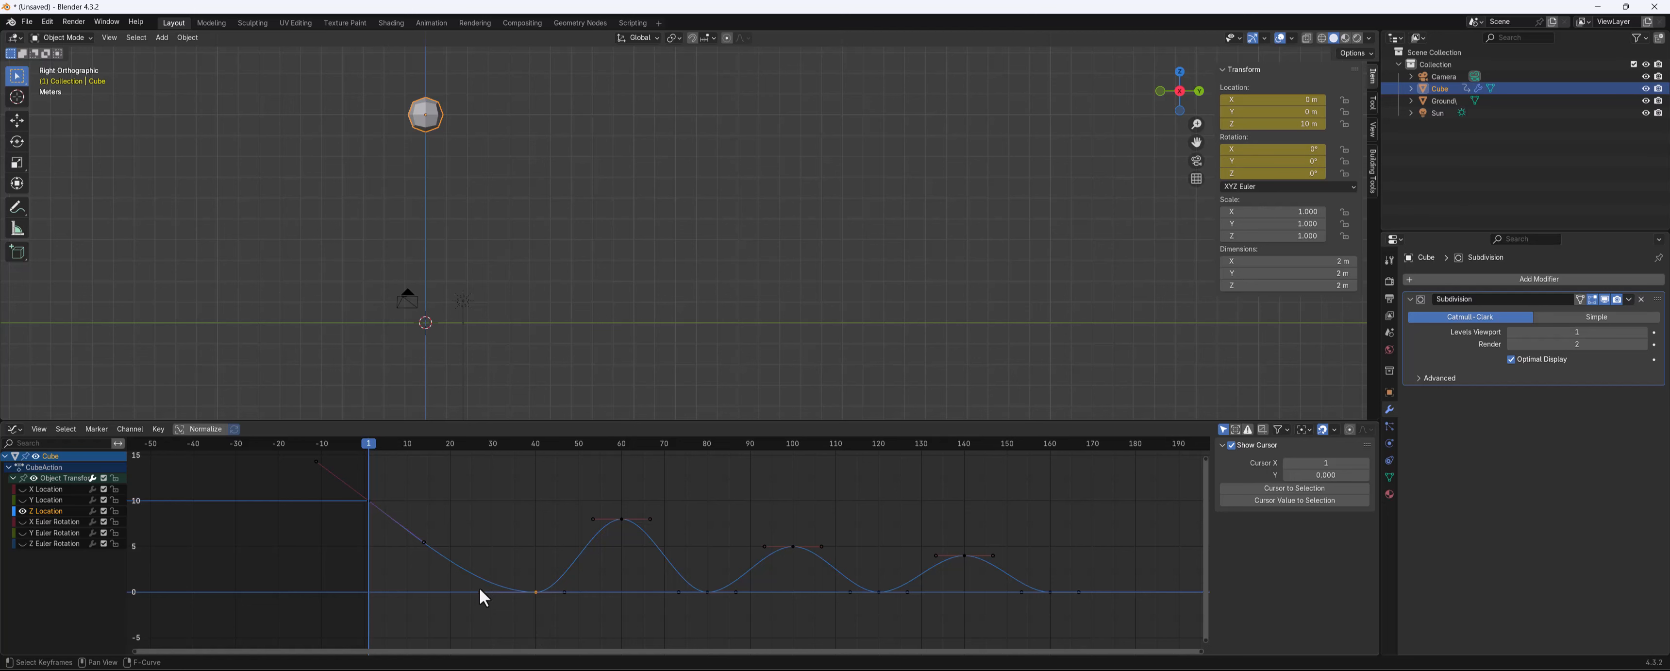
left_click_drag(479, 591, 485, 557)
Set the handle type of the Z Location keys at frames 1 and 40 to Vector and play back the straight drop
mouse_move(407, 526)
left_mouse_down()
mouse_move(334, 482)
mouse_move(468, 610)
mouse_move(541, 636)
left_mouse_up()
right_click(524, 570)
mouse_move(523, 570)
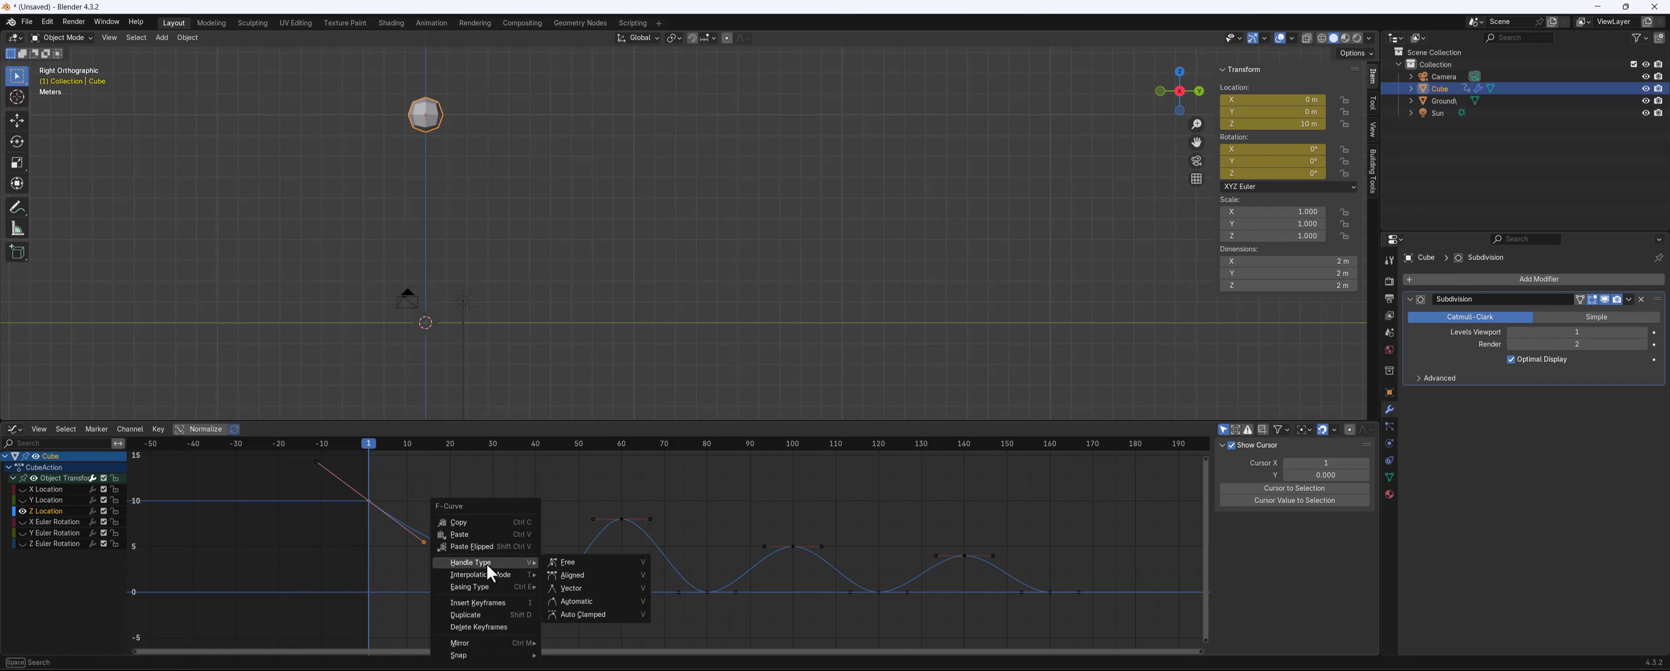
left_click(581, 589)
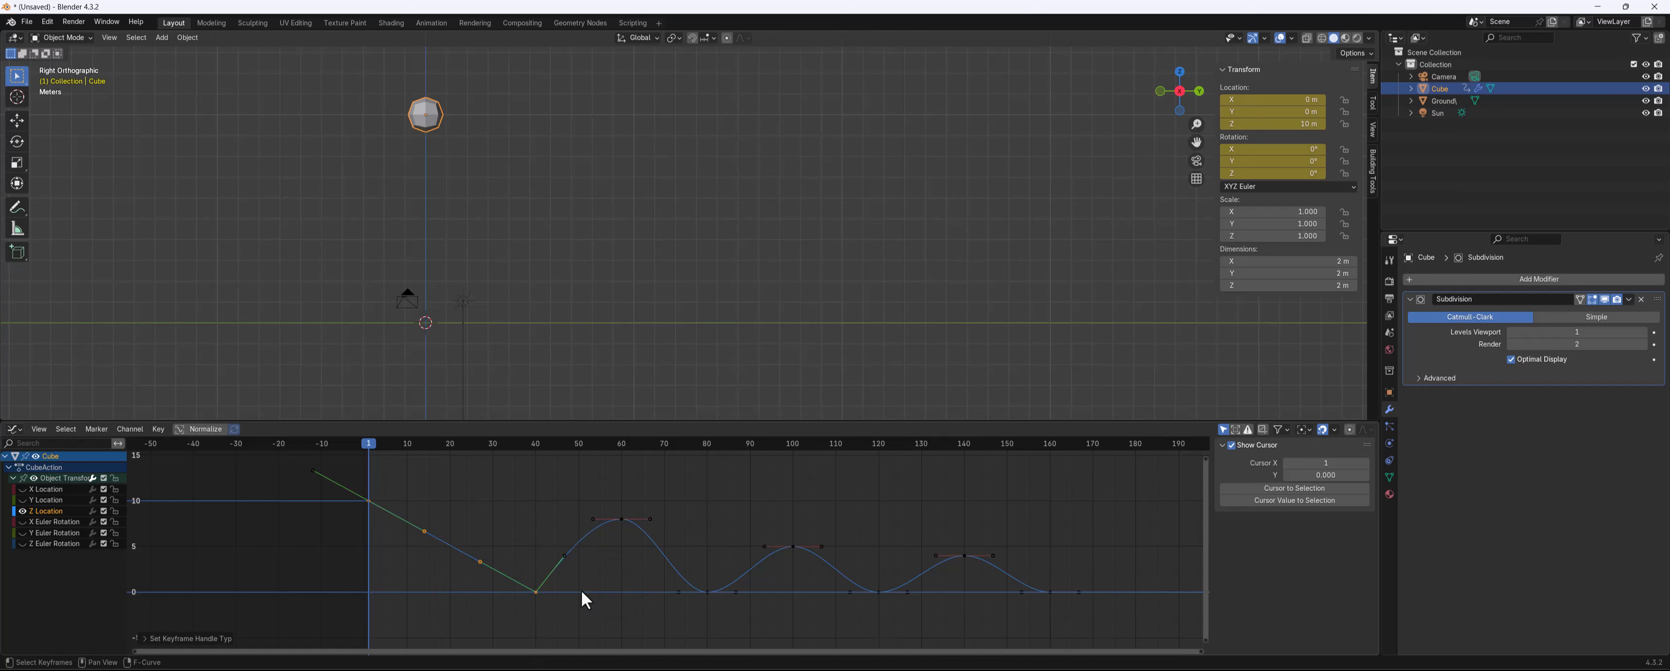
key("space")
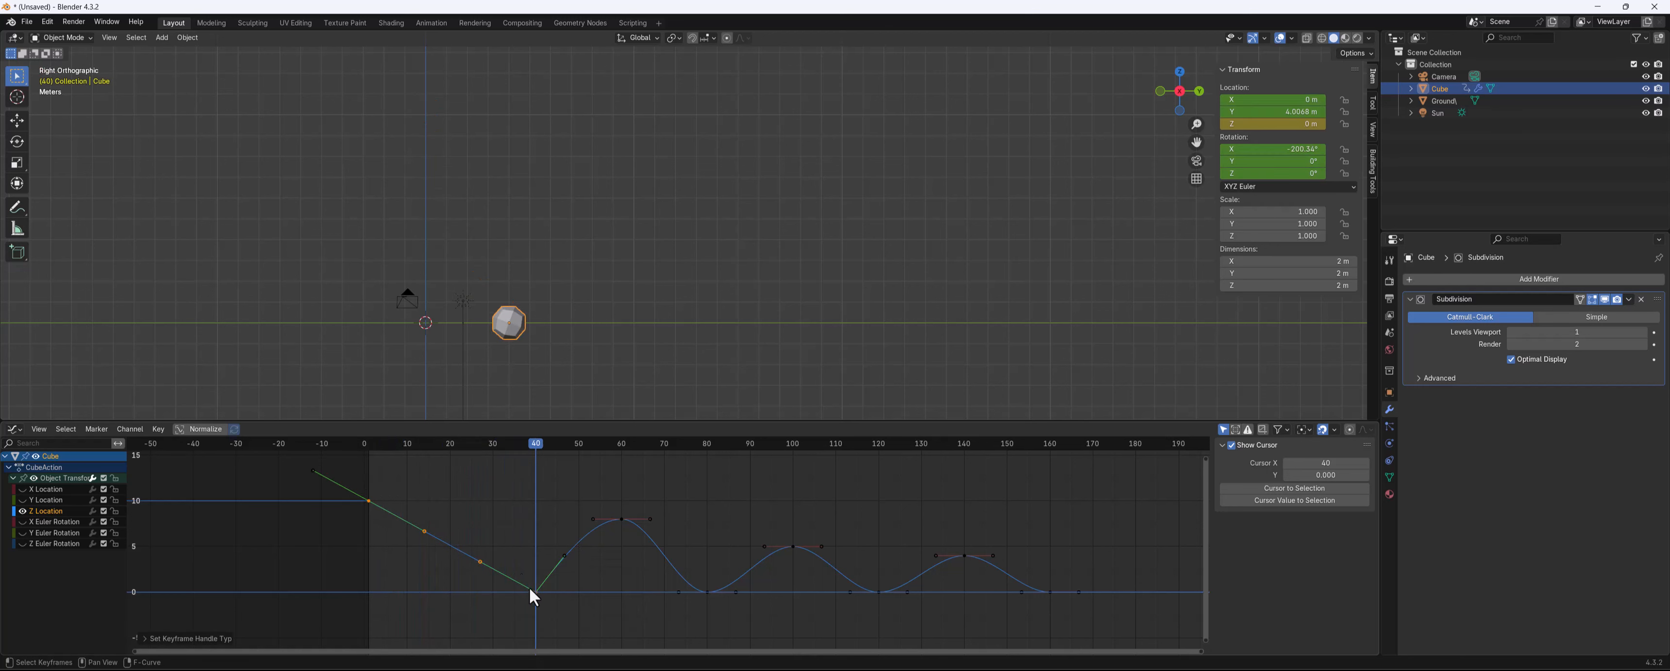
key("space")
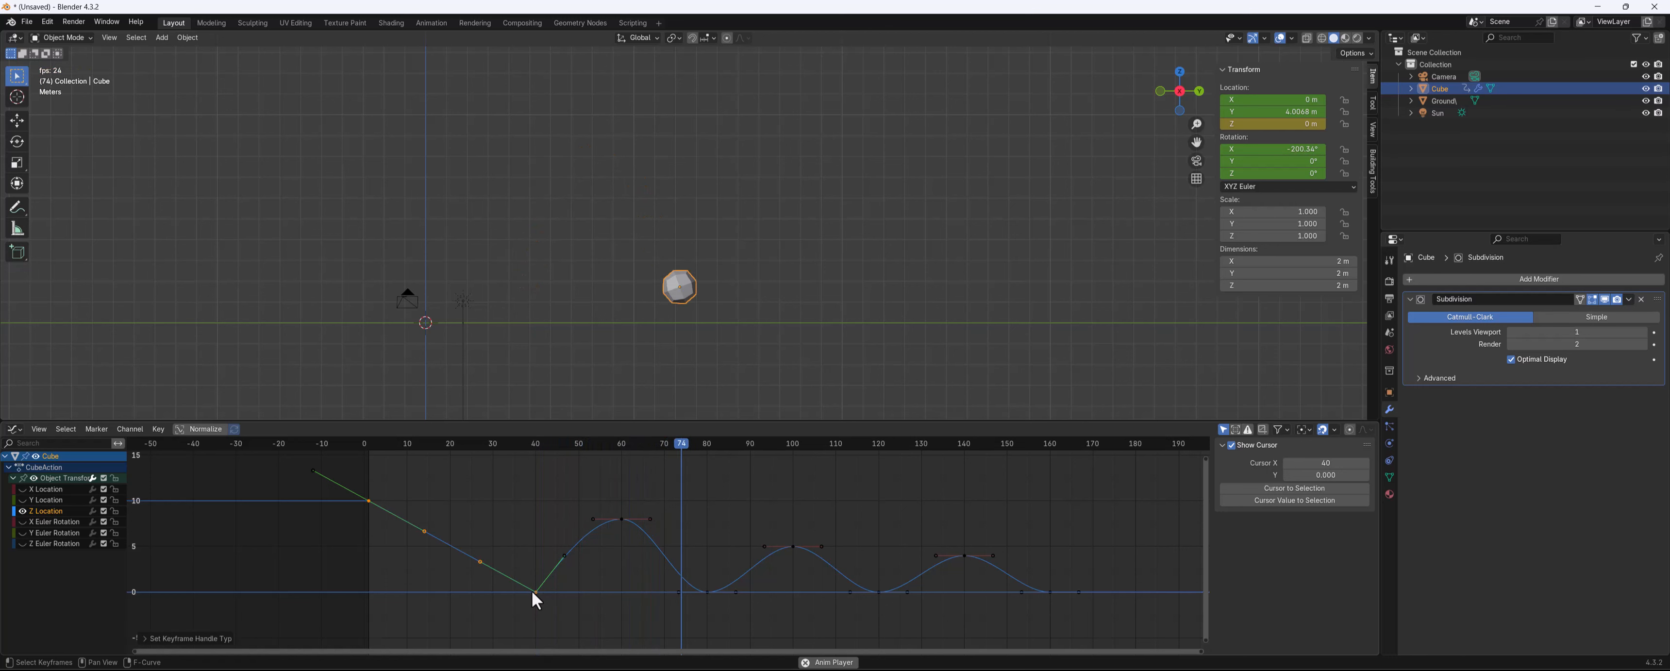
key("space")
Set the easing type of the Z Location key at frame 80 to Automatic Easing
left_click(694, 614)
left_click(705, 589)
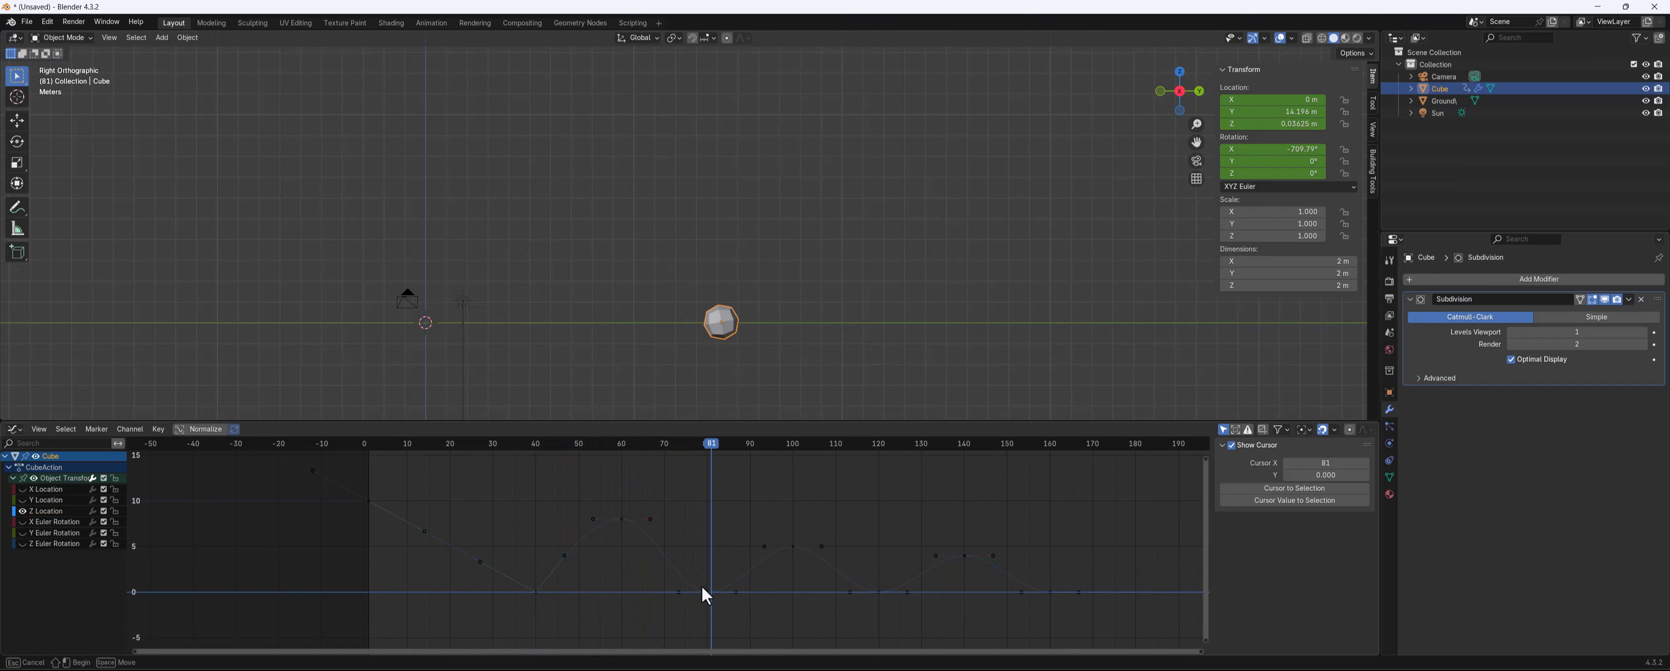
right_click(707, 587)
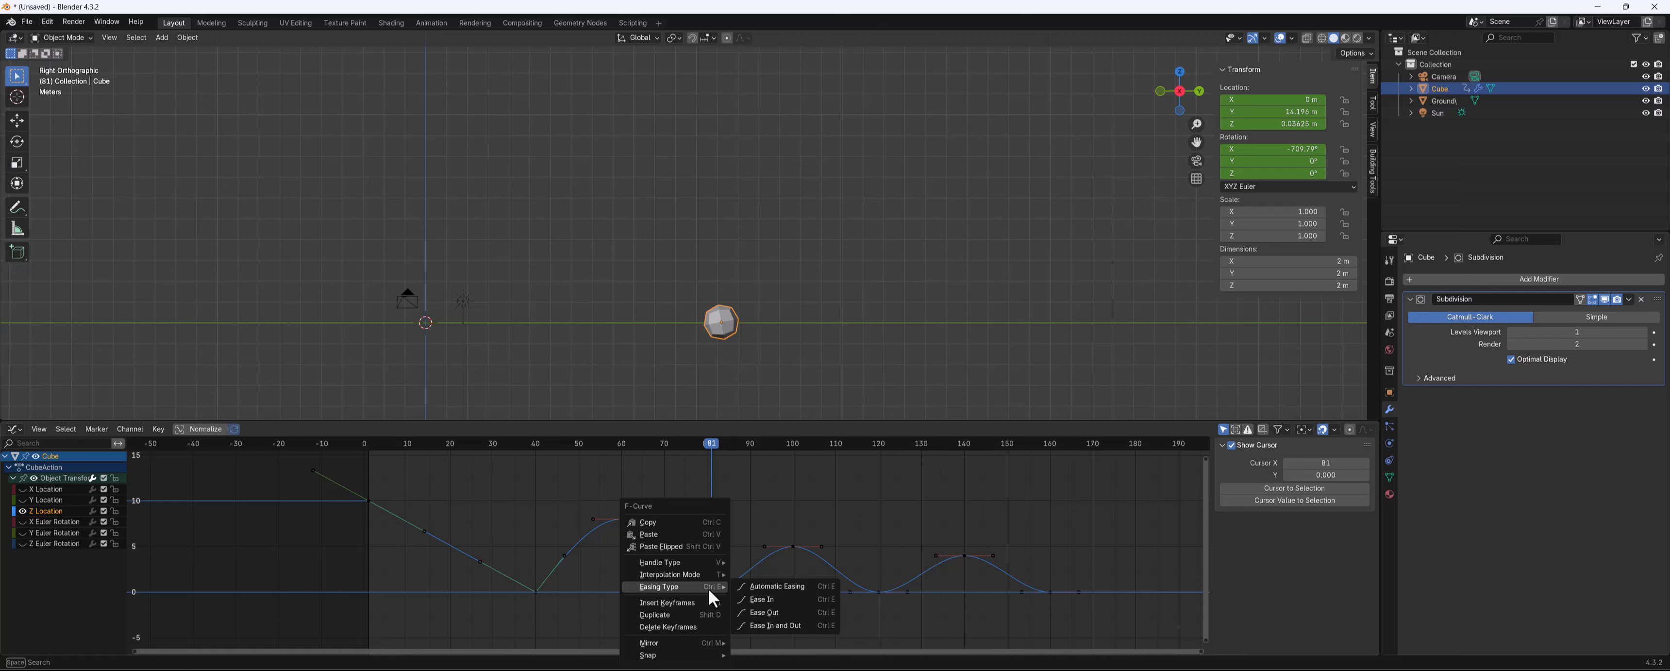
left_click(773, 586)
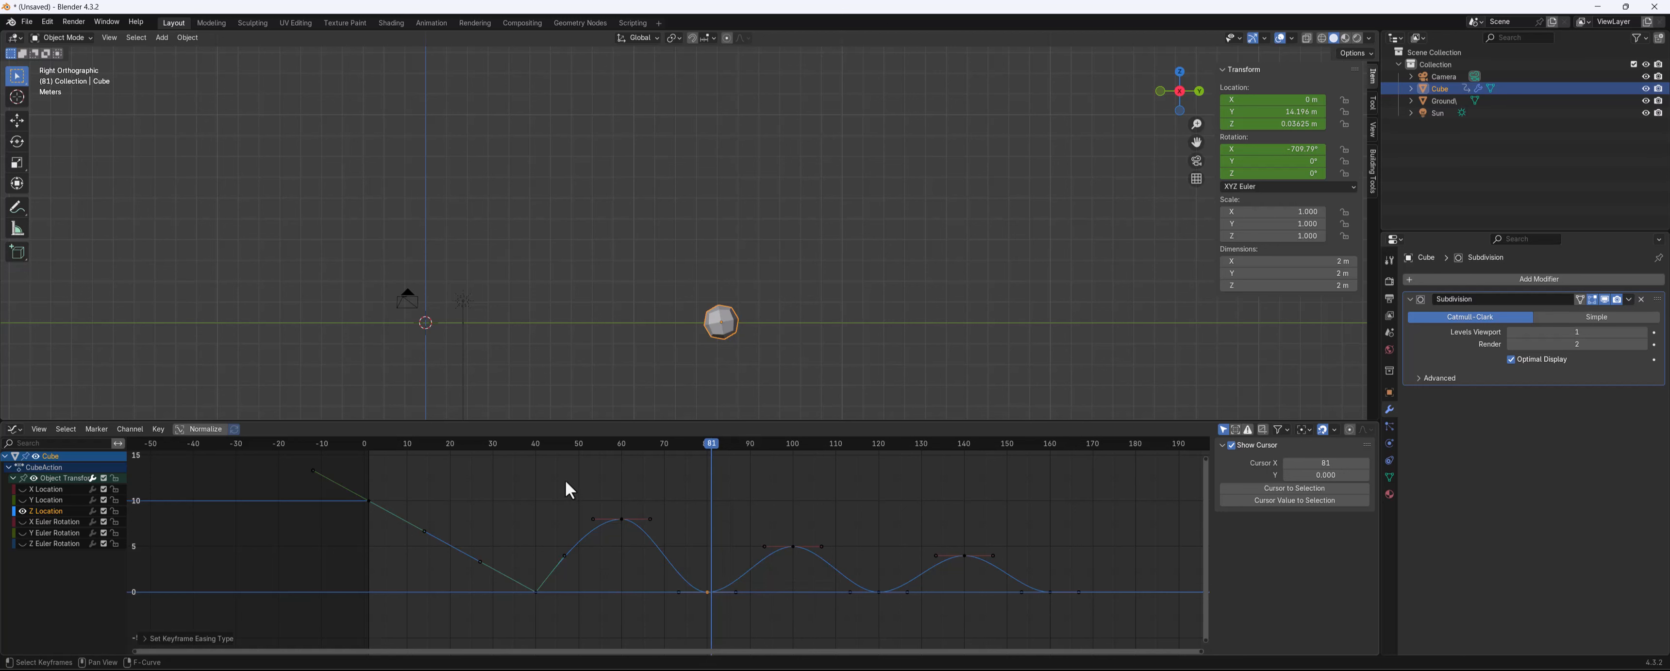
Set the handle type of the Z Location keys at frames 60 and 80 to Free
left_click_drag(569, 486, 731, 648)
right_click(709, 593)
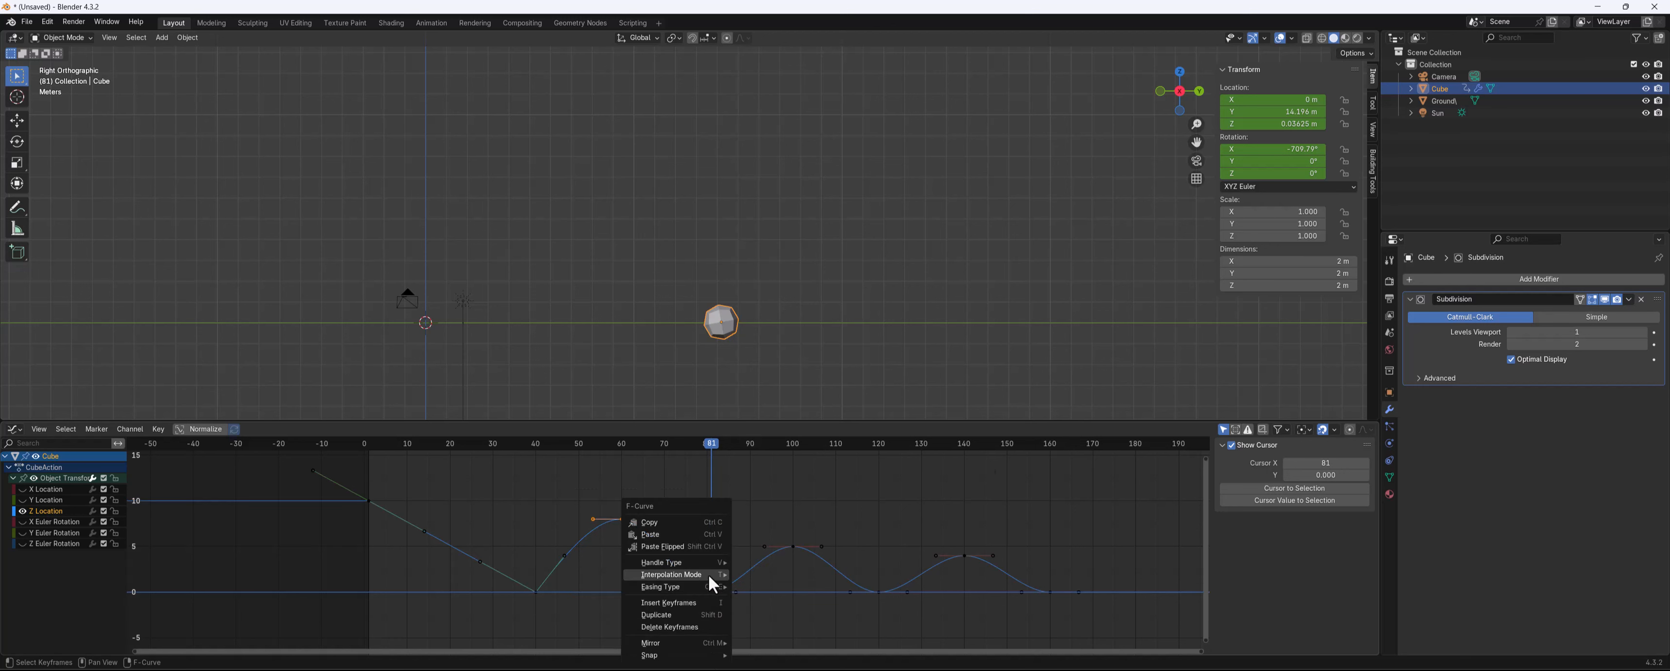
mouse_move(706, 563)
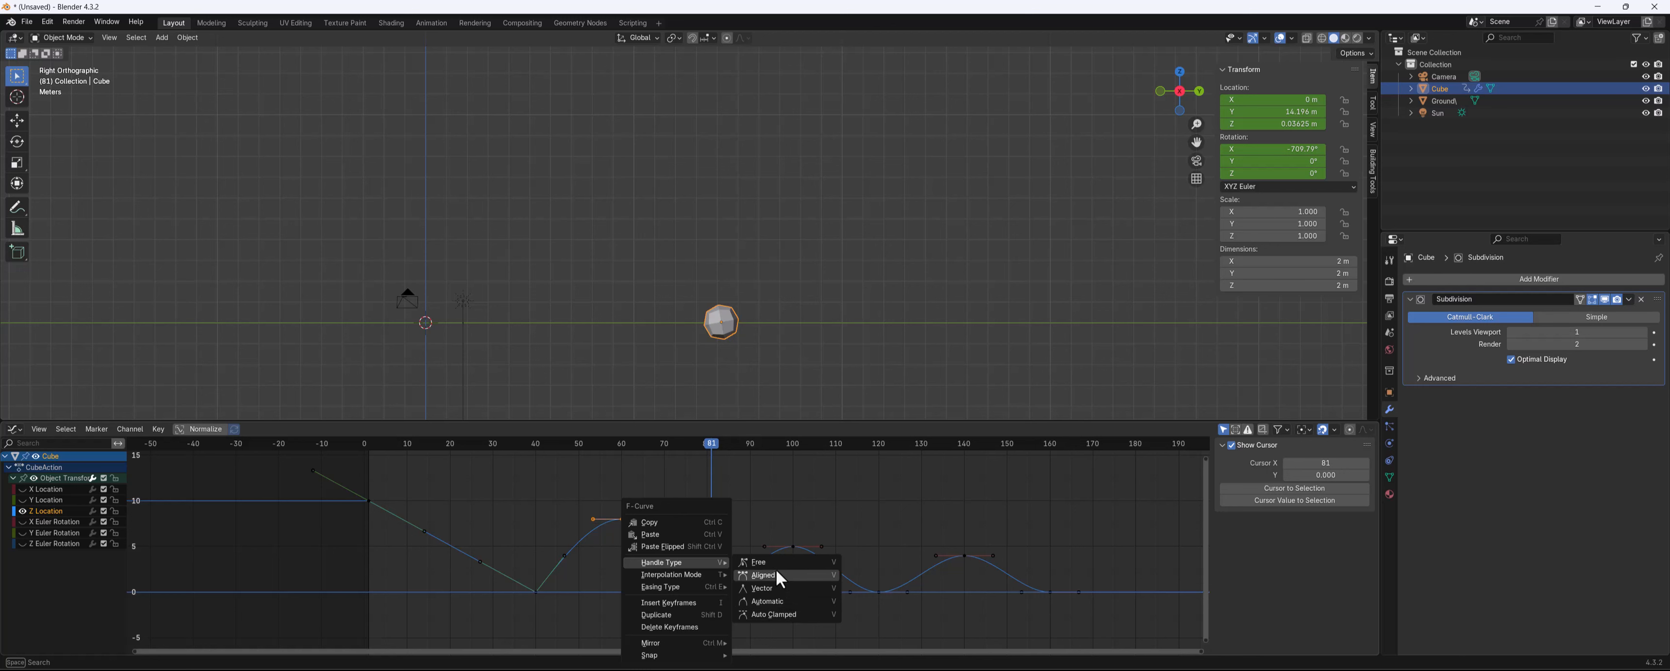
left_click(786, 609)
Round the first bounce by raising the frame 80 key's incoming handle and steepening the frame 40 key's outgoing handle
left_click(666, 592)
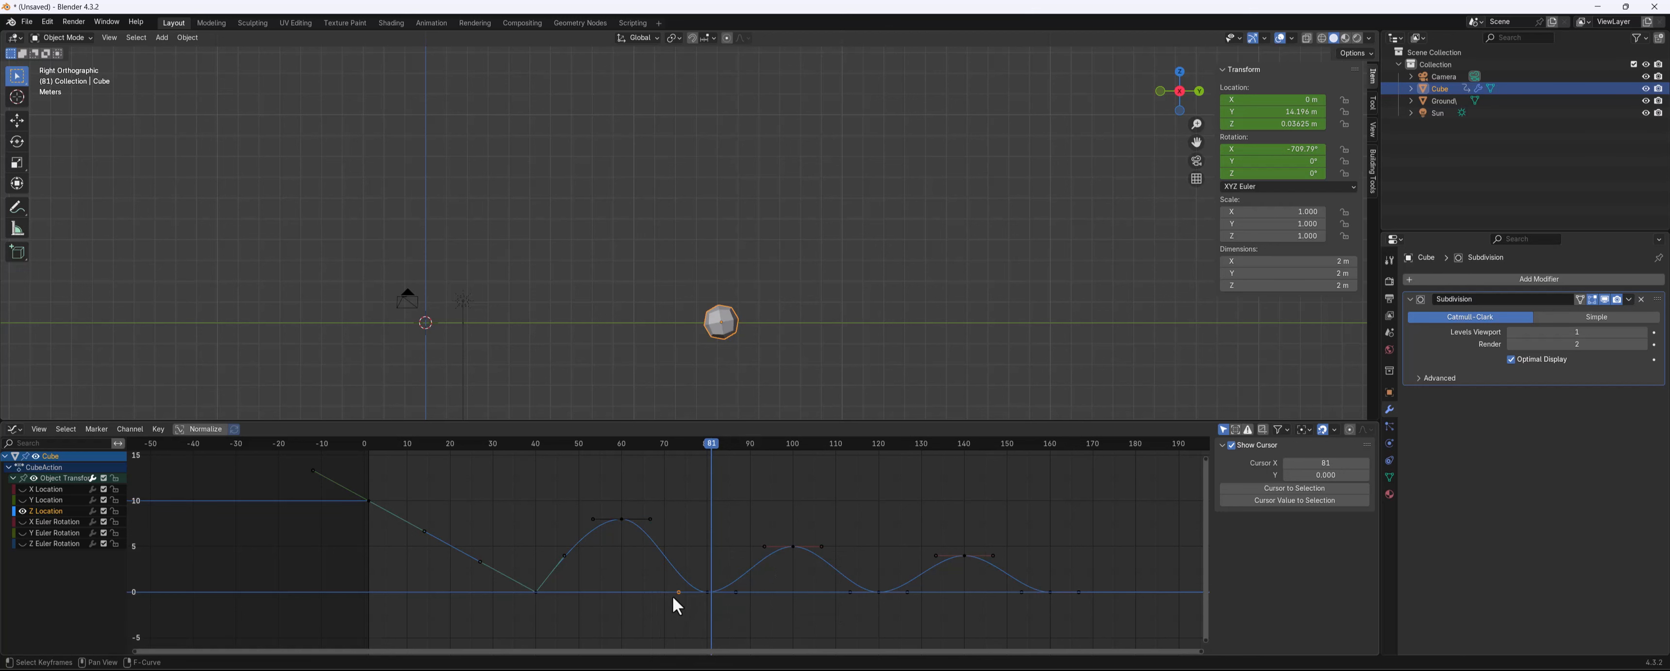
mouse_move(673, 595)
middle_mouse_down()
mouse_move(678, 574)
mouse_move(679, 596)
middle_mouse_up()
left_click_drag(684, 593, 698, 559)
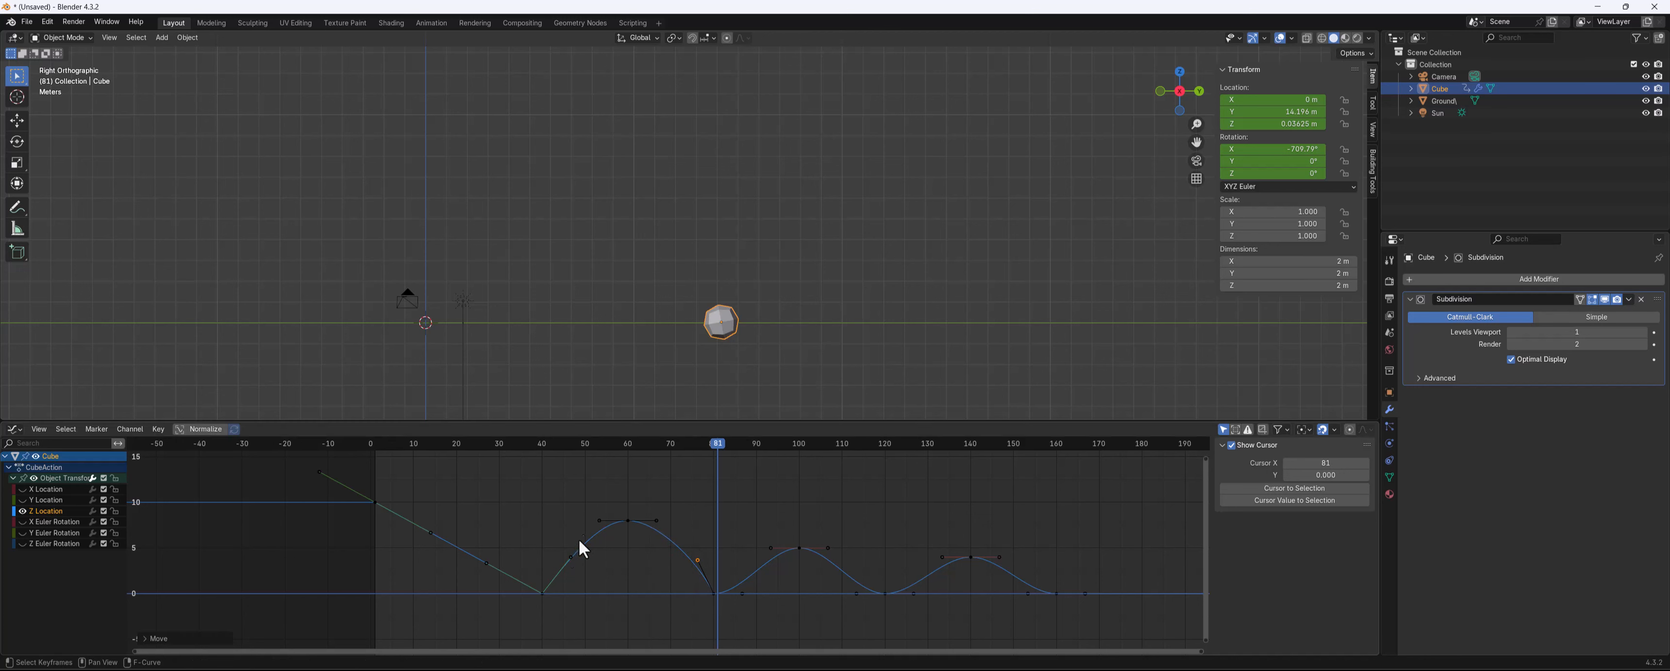
mouse_move(562, 546)
left_mouse_down()
mouse_move(581, 565)
mouse_move(550, 552)
left_mouse_up()
Move the first ground-contact key from frame 40 to about frame 19 and play back the faster drop
left_click_drag(427, 446, 486, 451)
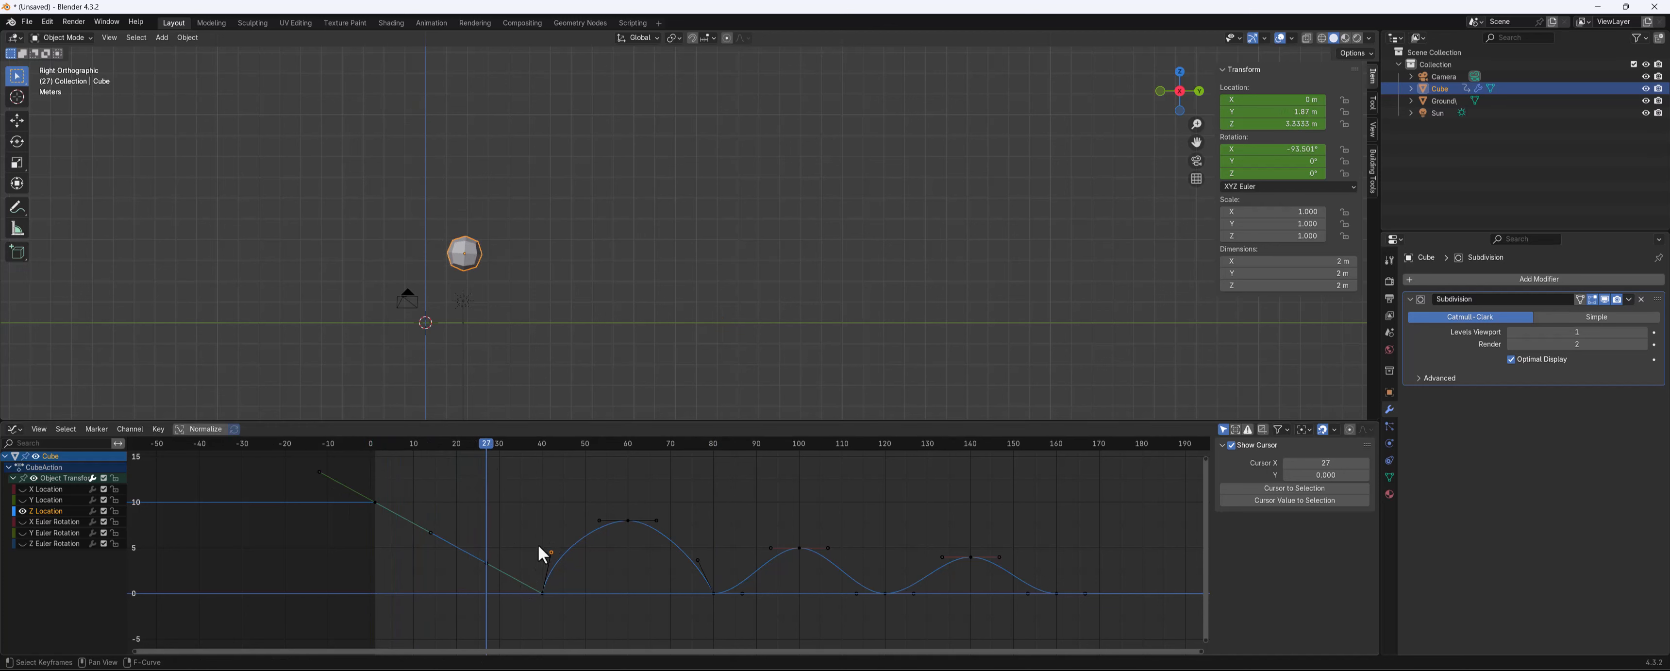
left_click_drag(537, 545, 452, 594)
left_click(369, 446)
key("space")
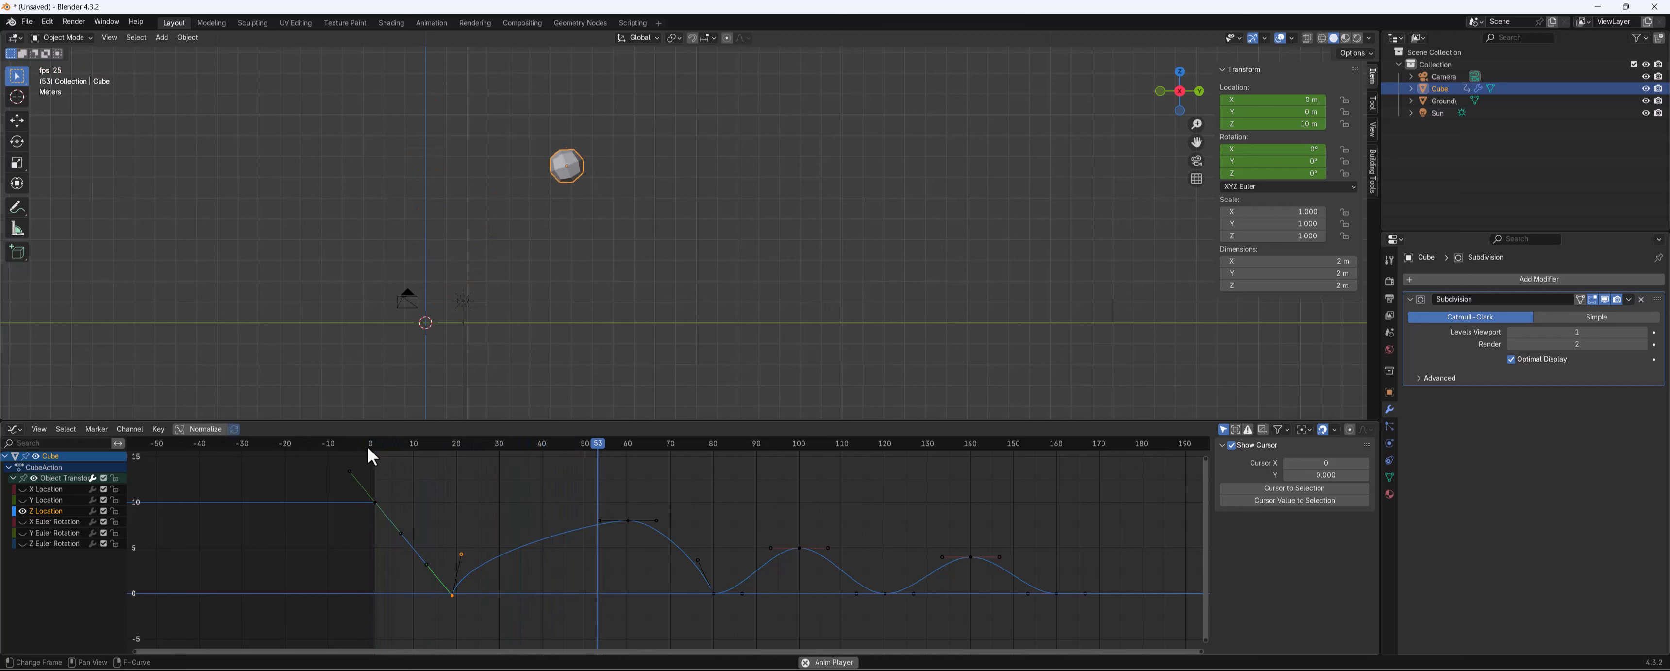
key("space")
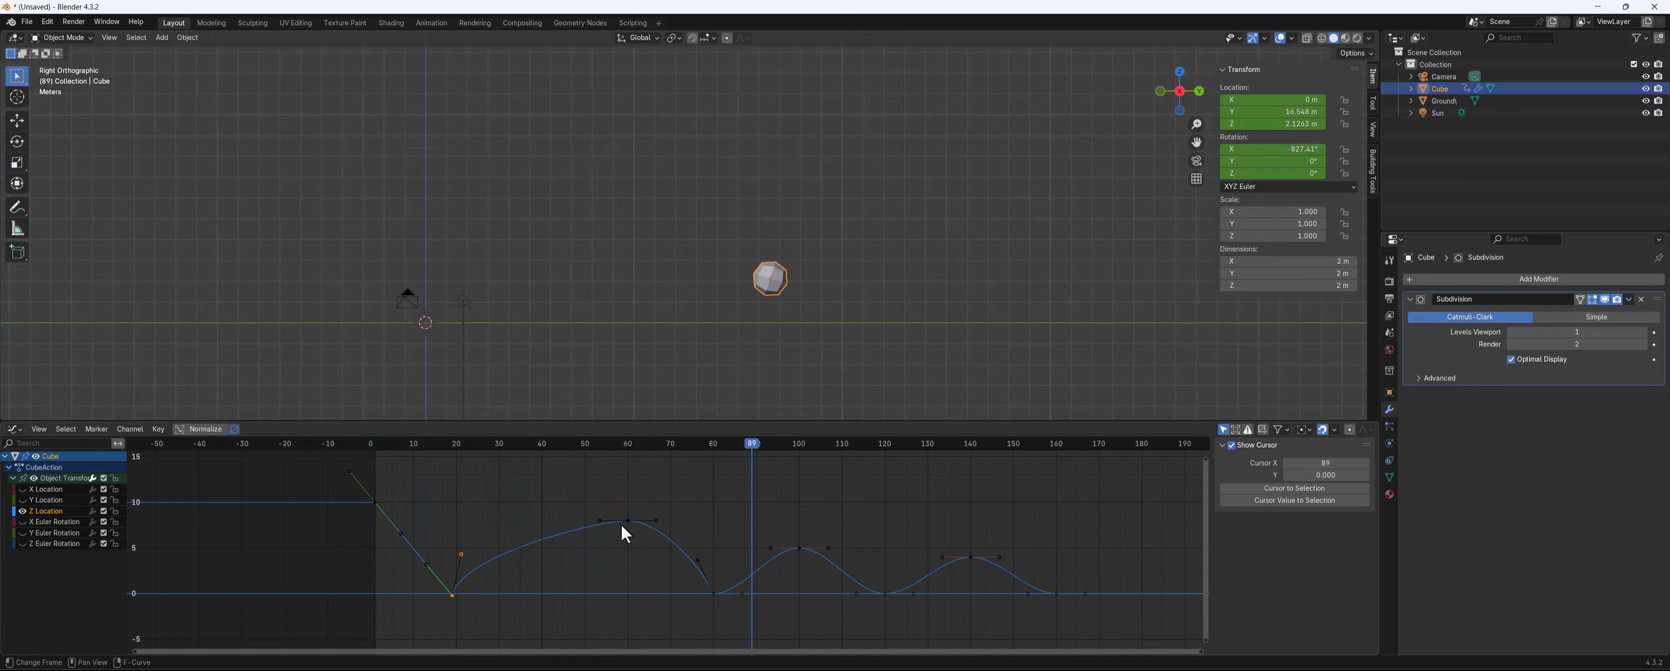
Move the first bounce's peak key to about frame 53 and set the handle type of the following Z Location keys to Free
left_click_drag(601, 497, 1143, 625)
left_click(619, 518)
key("ctrl+z")
left_click(635, 542)
right_click(1064, 562)
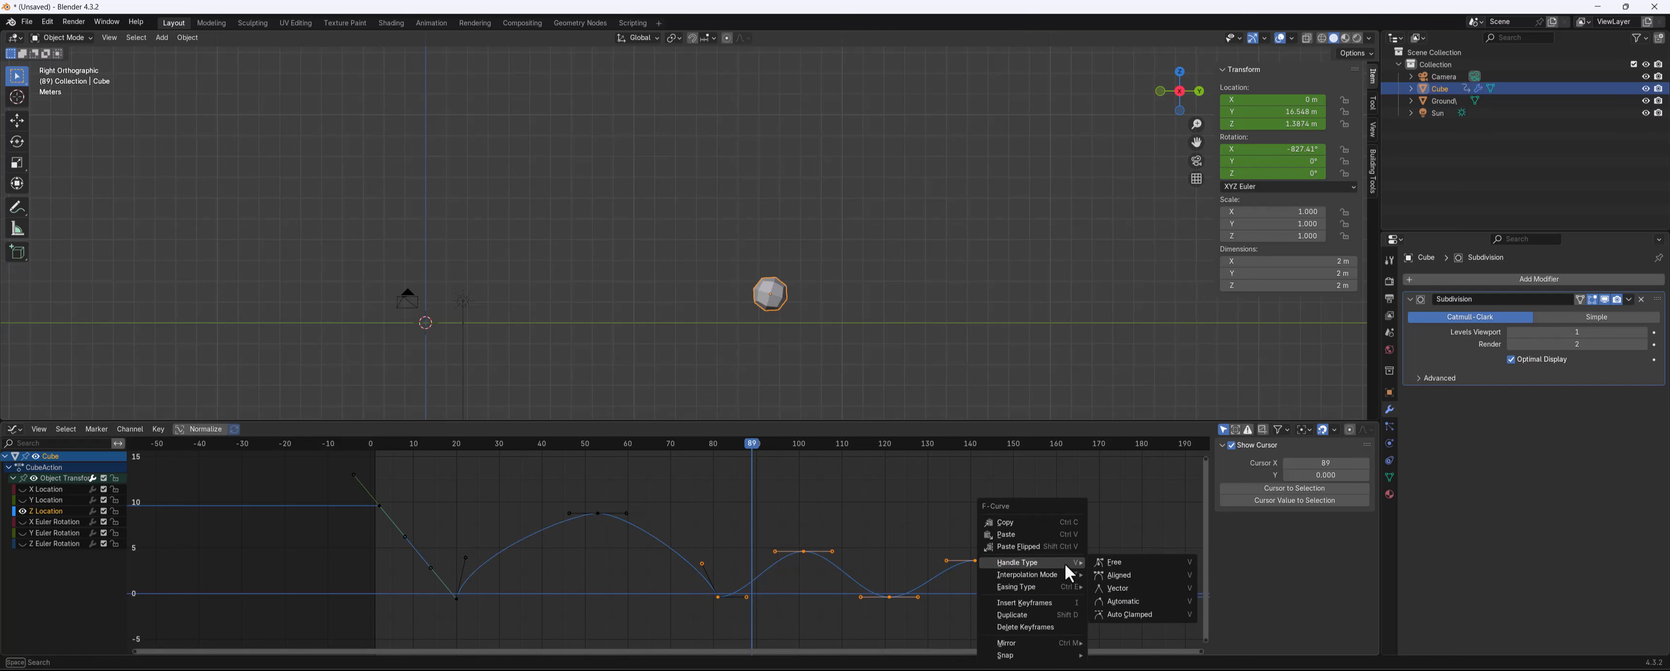
left_click(1108, 565)
Raise the handles beside the ground-contact keys near frames 81, 121 and 161 to form sharp impacts between rounded arcs
mouse_move(736, 589)
left_mouse_down()
mouse_move(751, 598)
mouse_move(731, 569)
left_mouse_up()
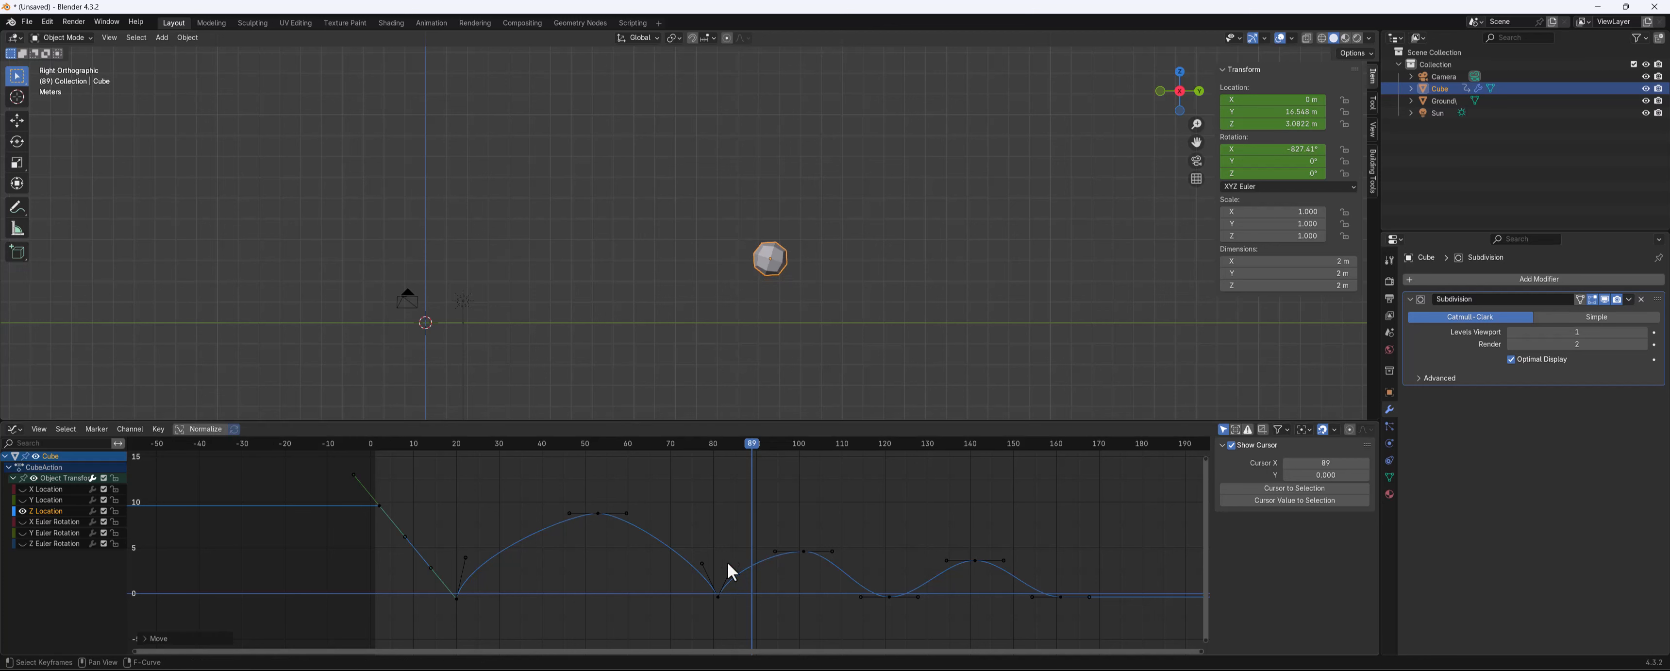
left_click_drag(845, 604, 907, 573)
left_click_drag(759, 446, 889, 466)
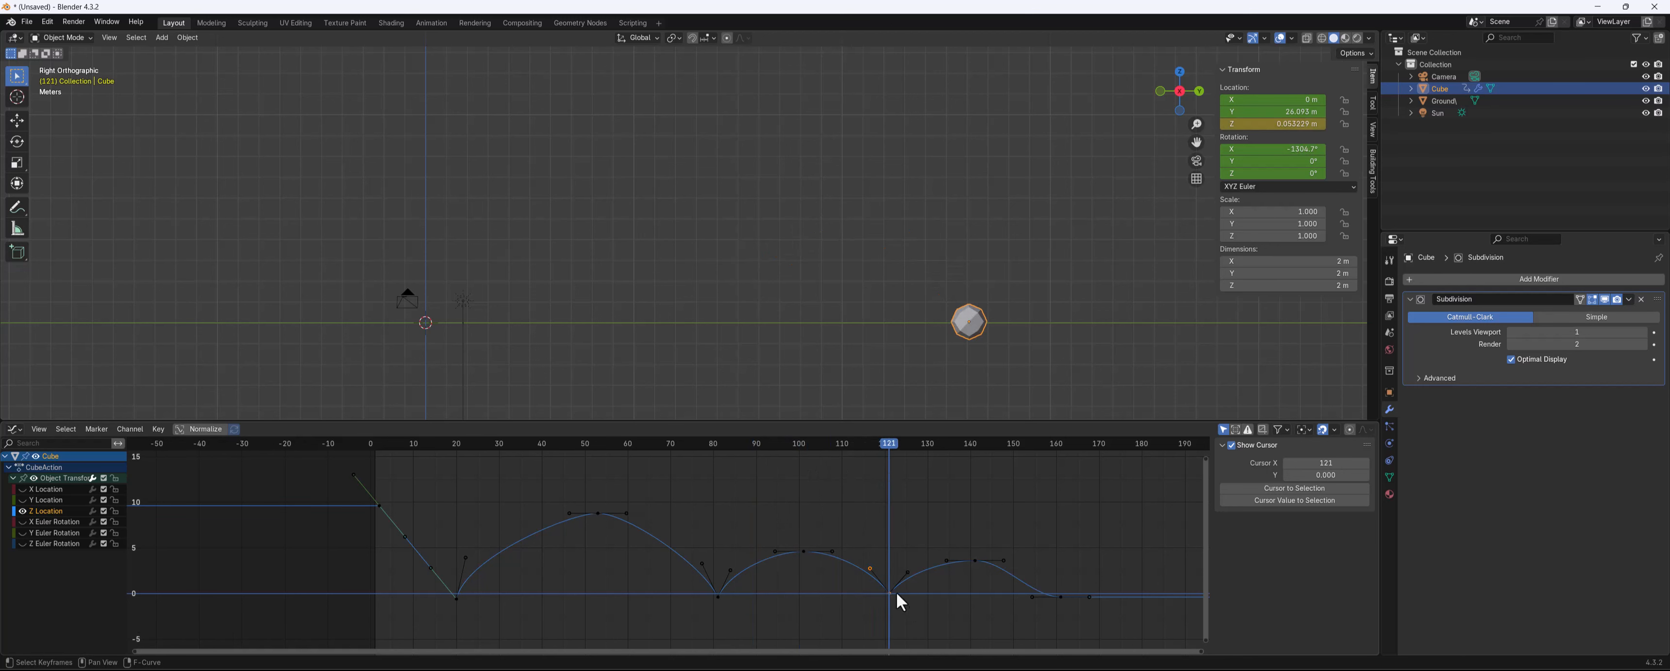
left_click_drag(885, 590, 876, 598)
key("ctrl+z")
mouse_move(1047, 581)
left_mouse_down()
mouse_move(1079, 642)
mouse_move(1035, 574)
left_mouse_up()
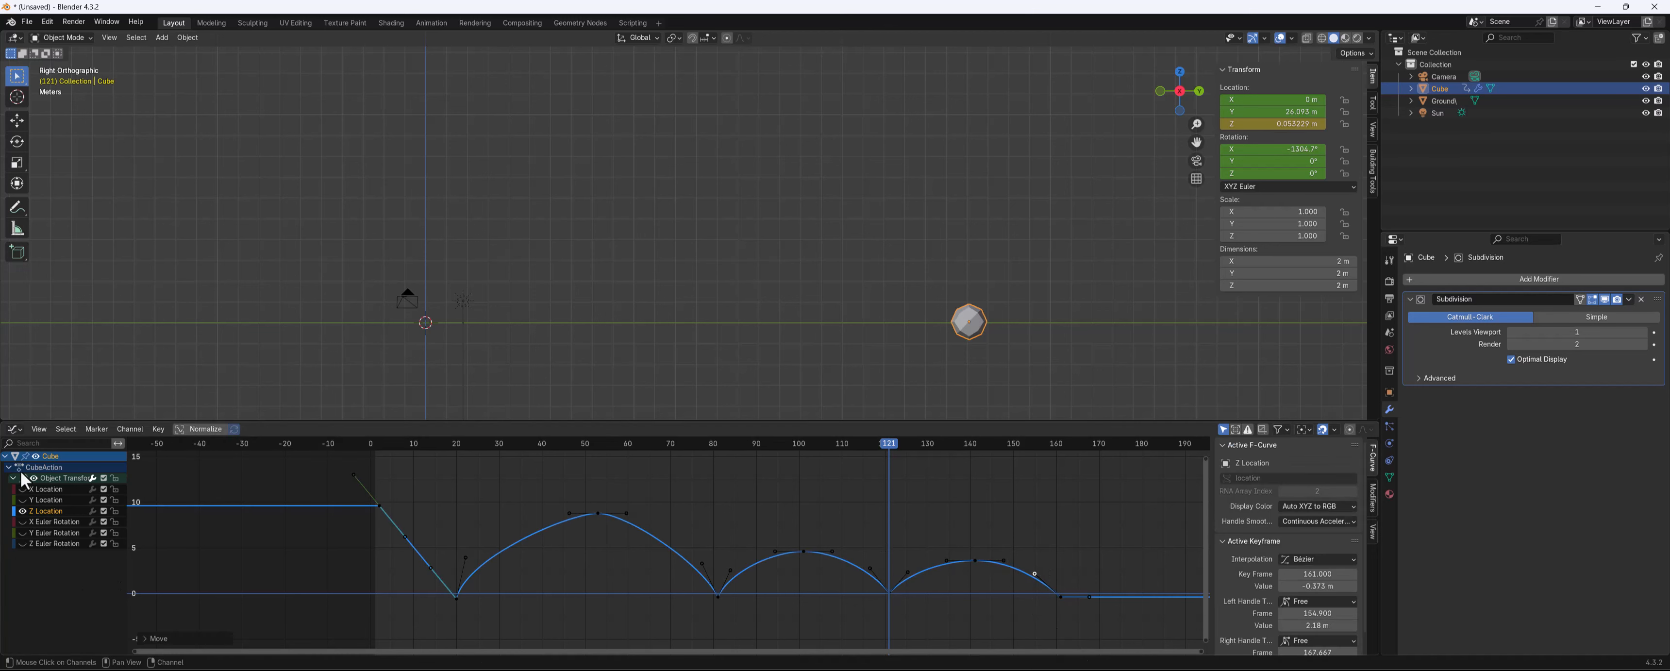
Switch to the Timeline, play back the reshaped bounces from the start and return to the Graph Editor
left_click(14, 431)
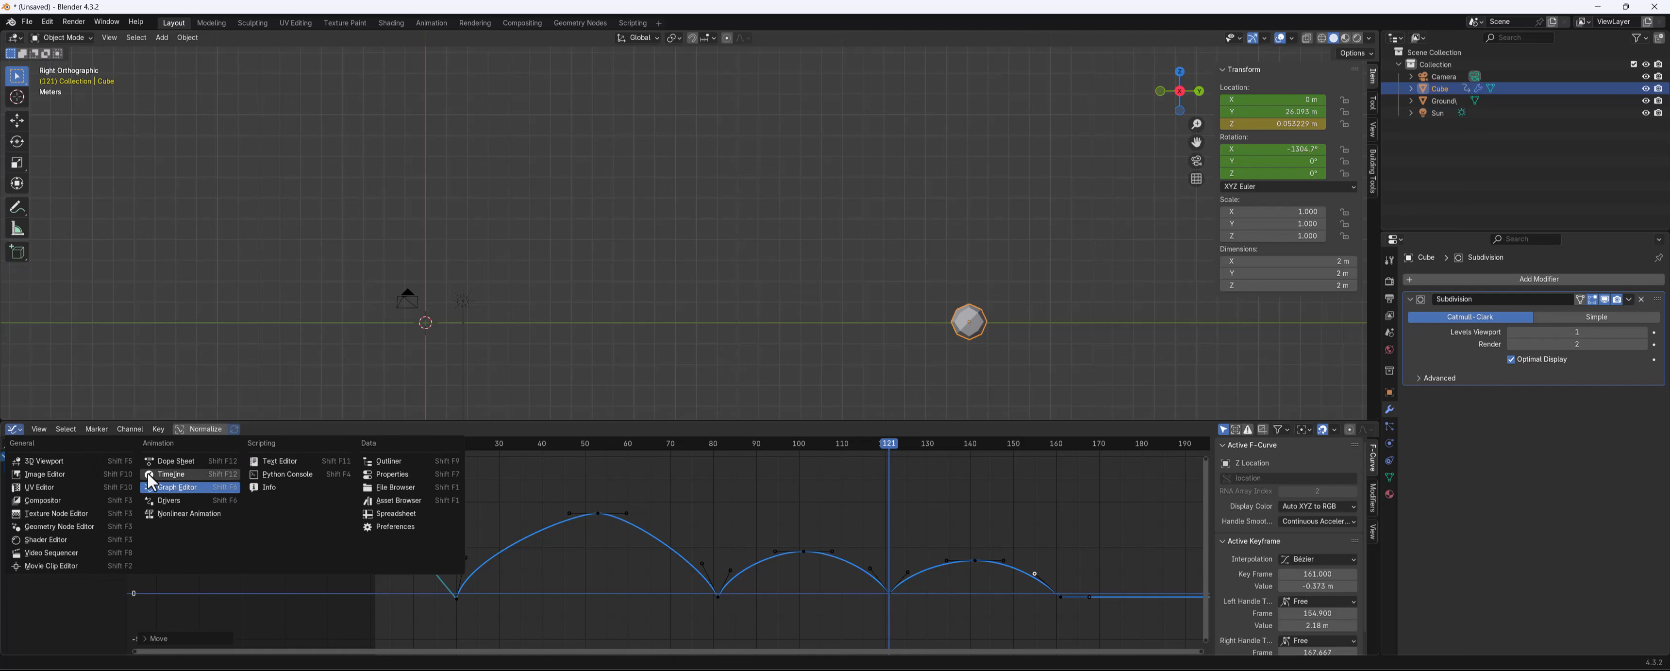
left_click(170, 474)
scroll(413, 513, "up", 4, "ctrl")
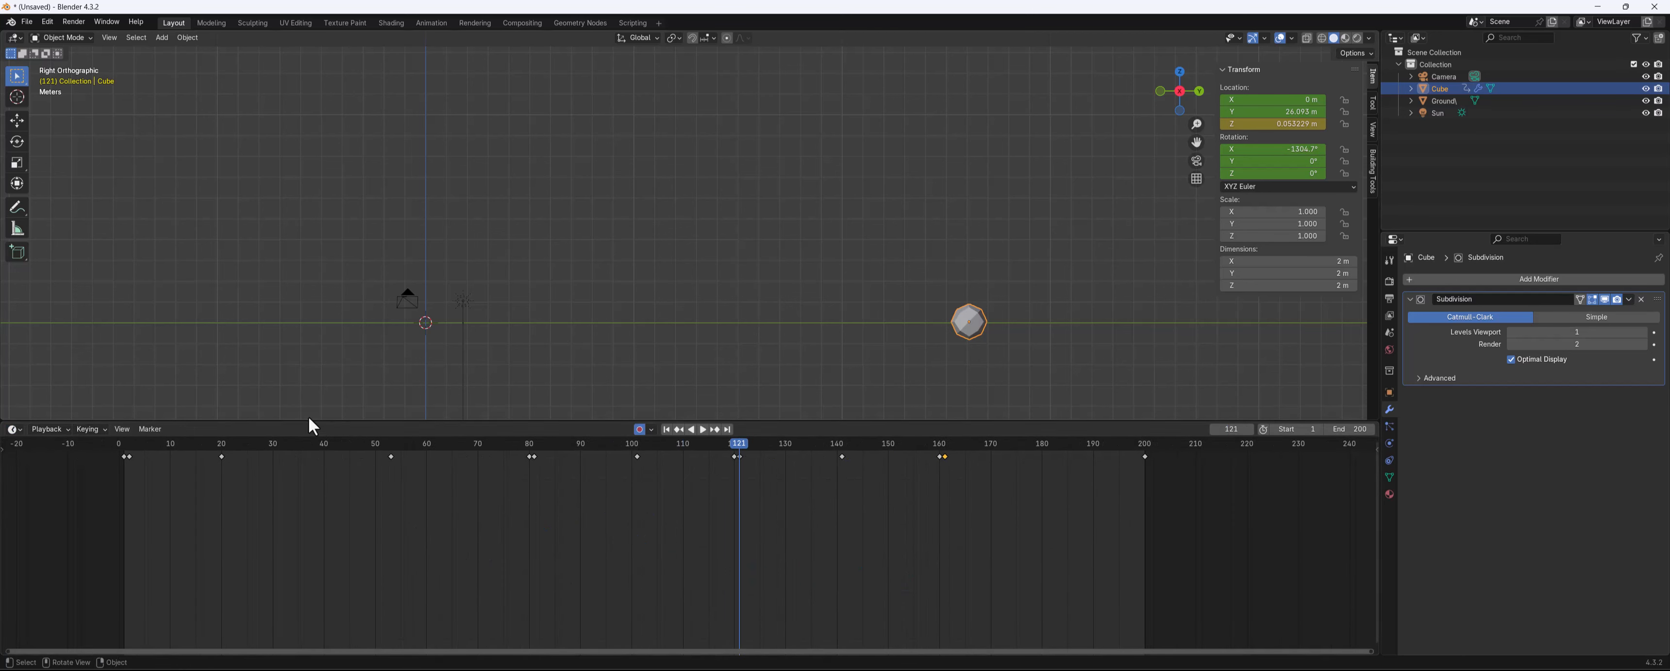
left_click(121, 442)
key("space")
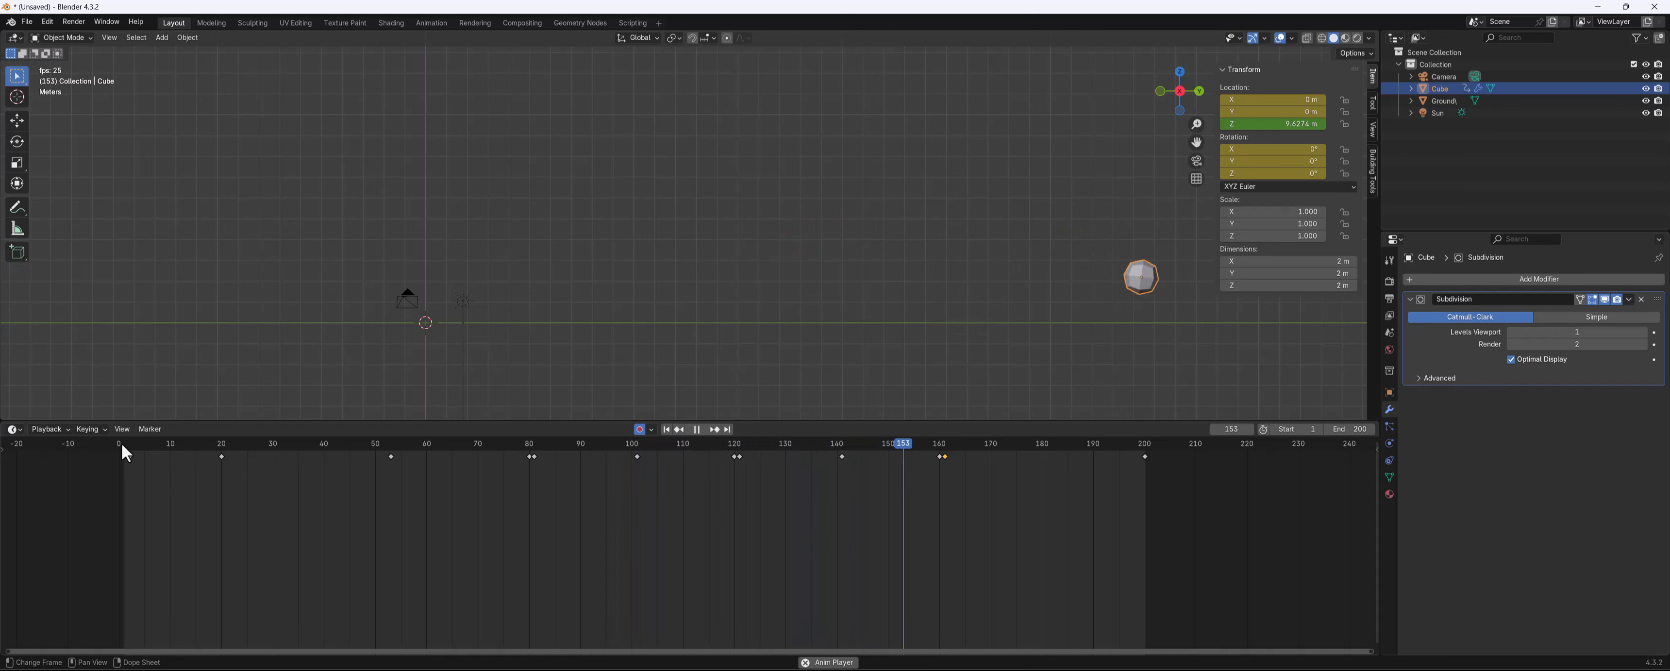
key("space")
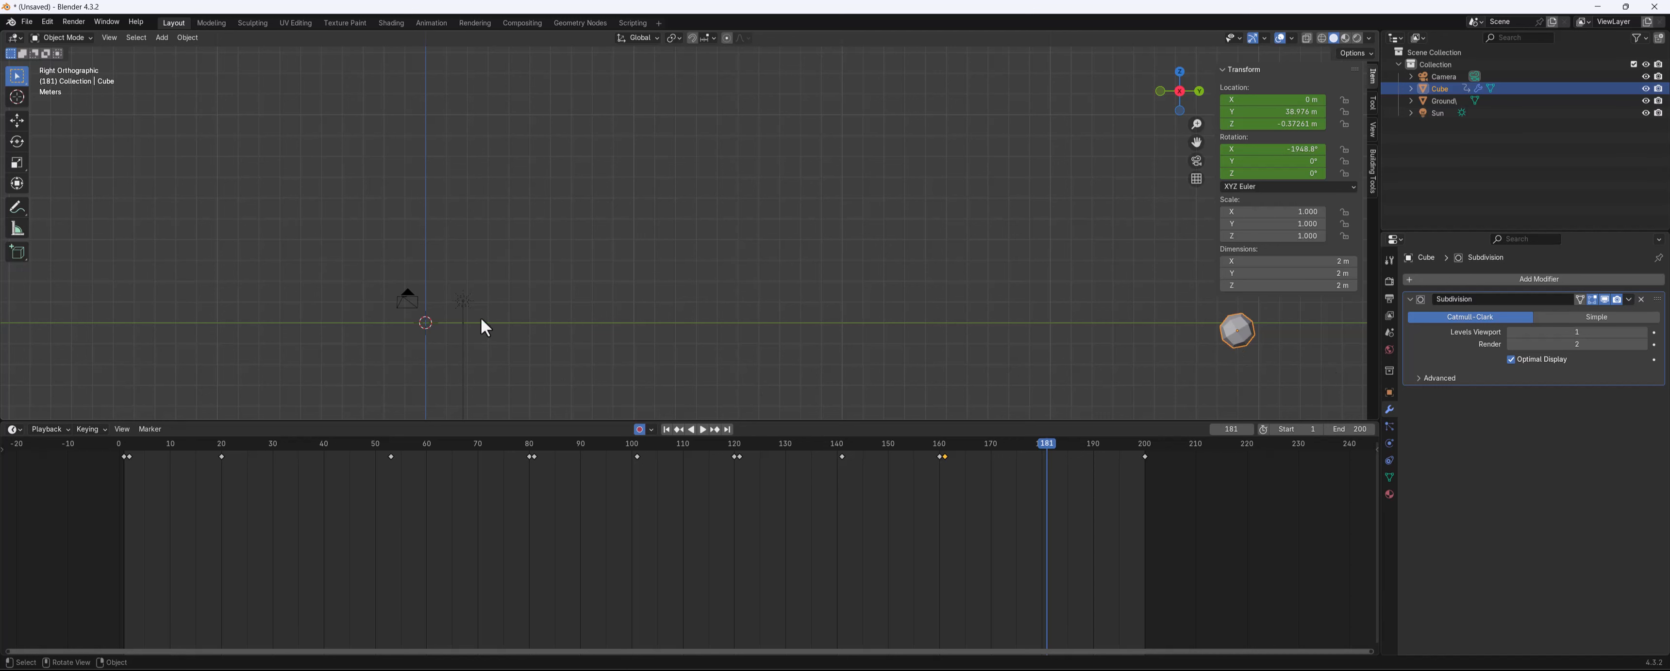
left_click(14, 429)
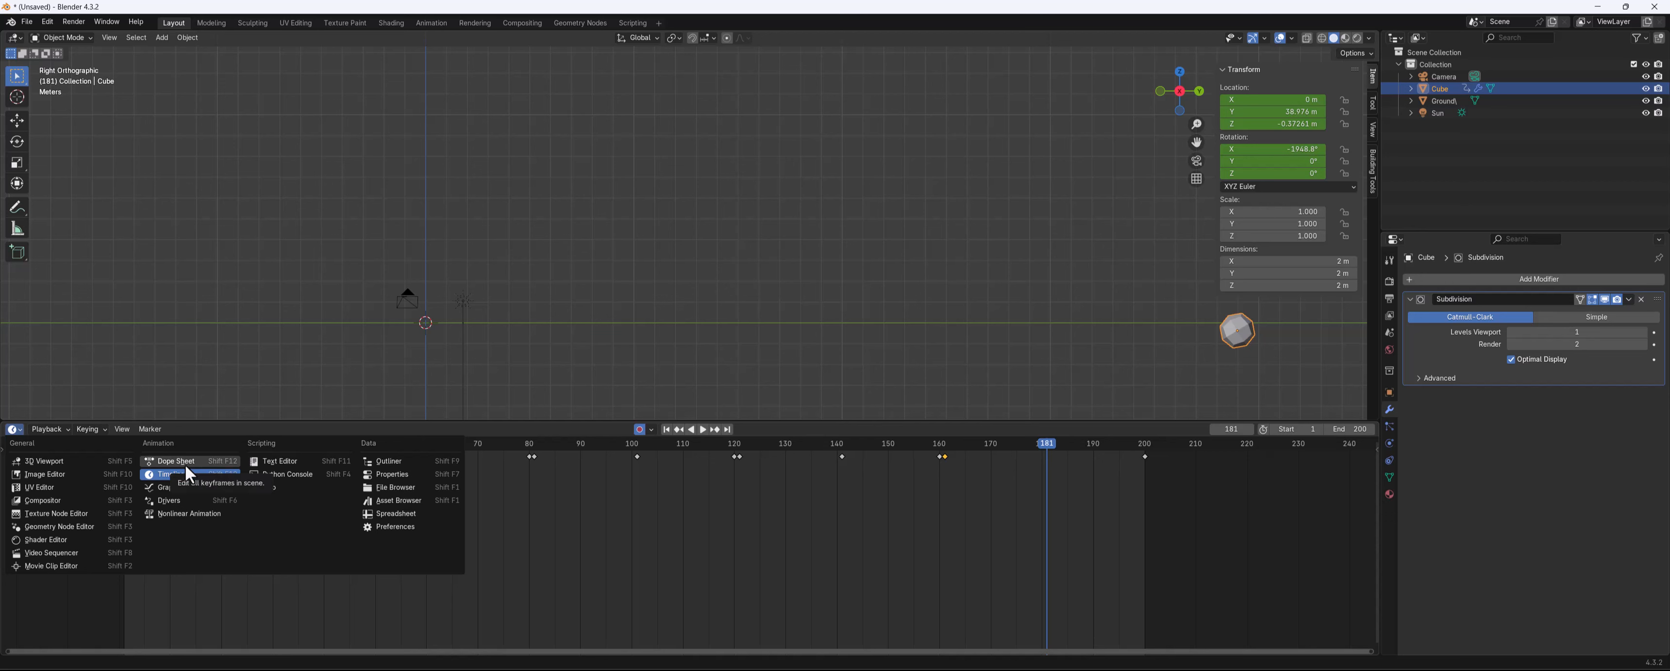
left_click(184, 486)
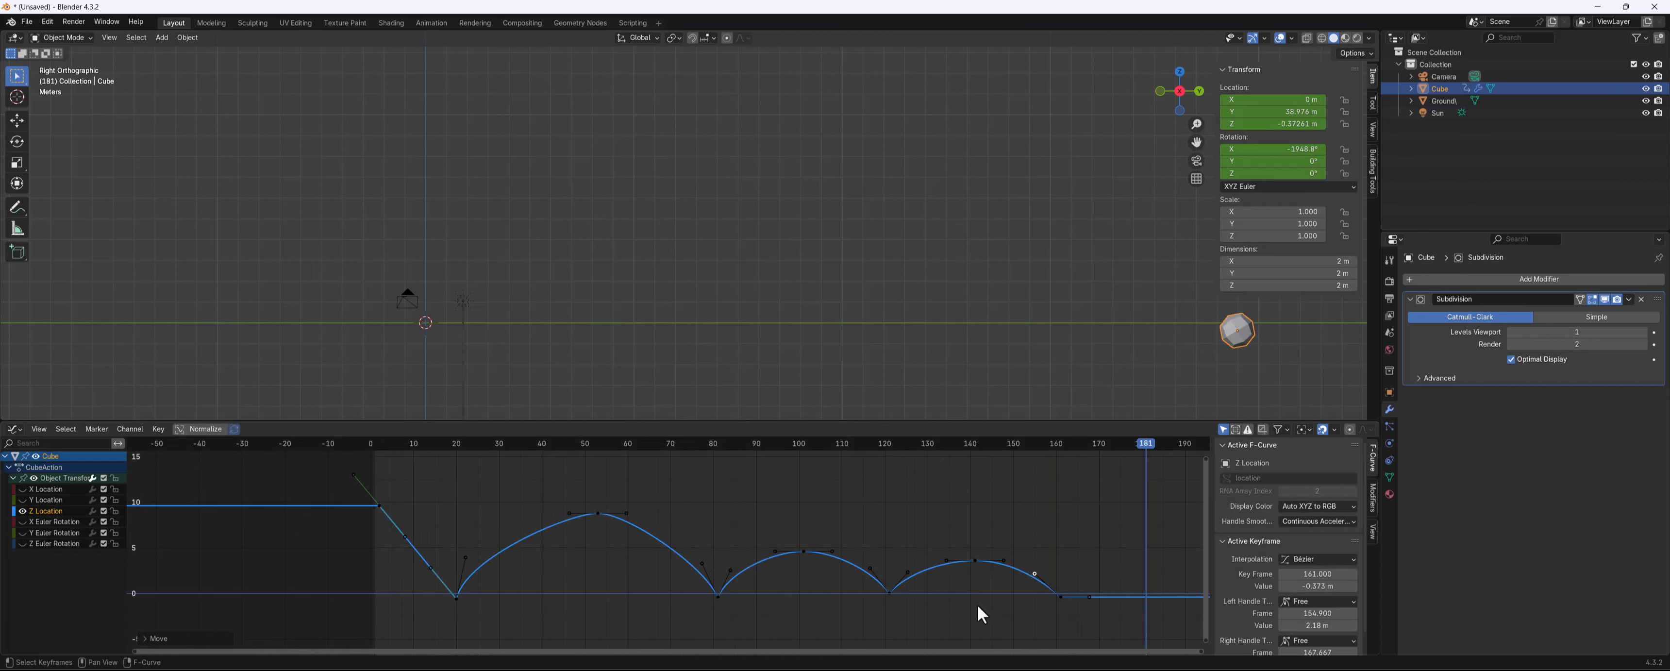
scroll(977, 606, "down", 1)
middle_click_drag(966, 589, 864, 540)
scroll(864, 541, "down", 4)
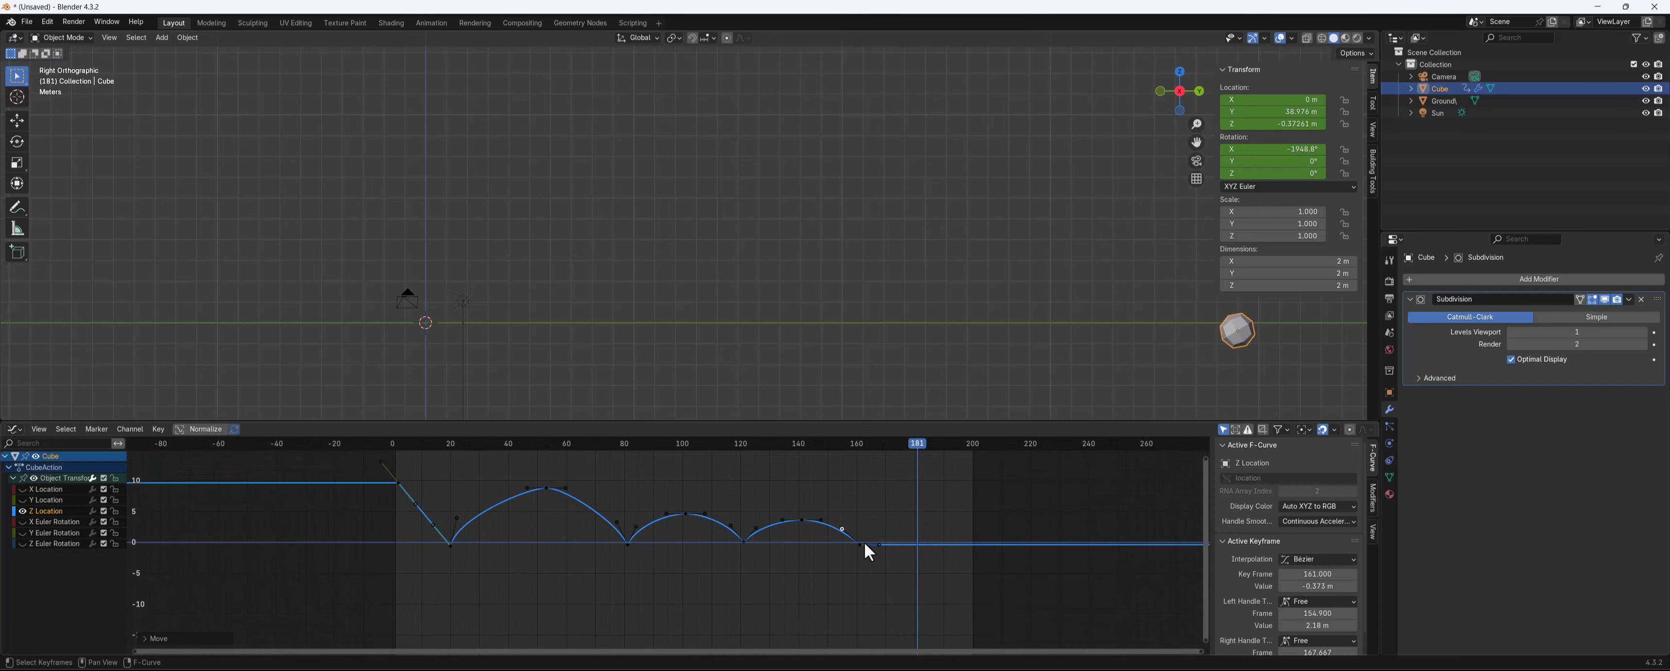
scroll(869, 548, "down", 2)
left_click_drag(961, 586, 428, 552)
scroll(802, 565, "up", 5)
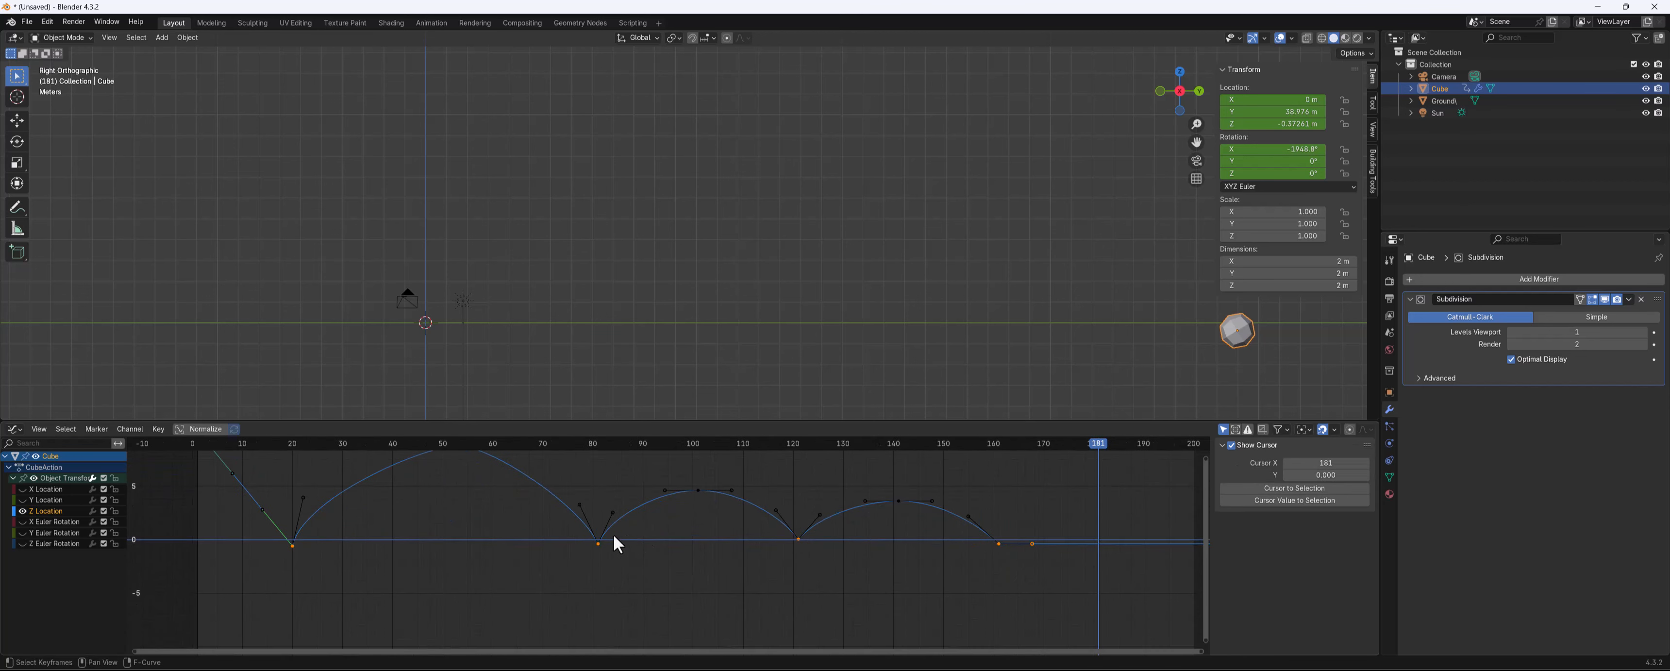
key("r")
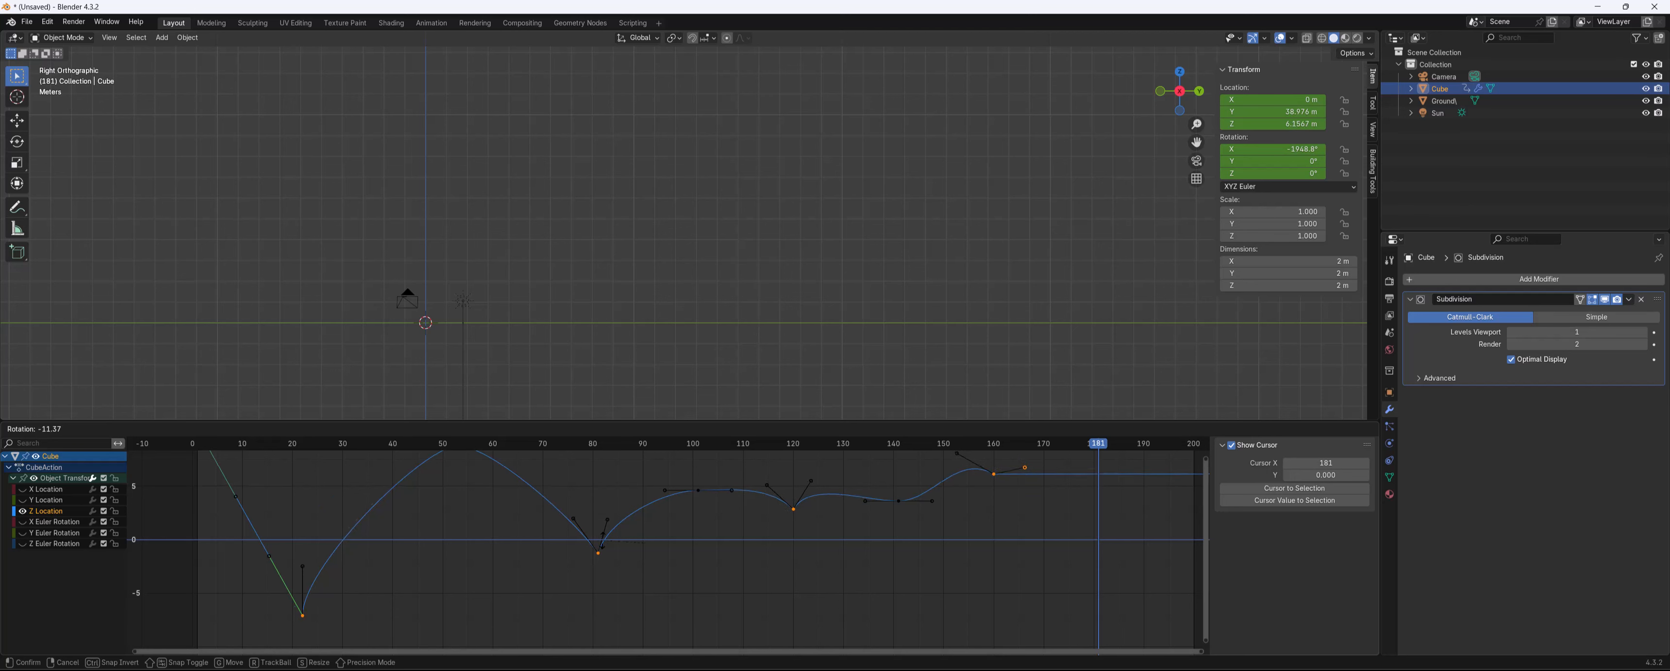
key("r")
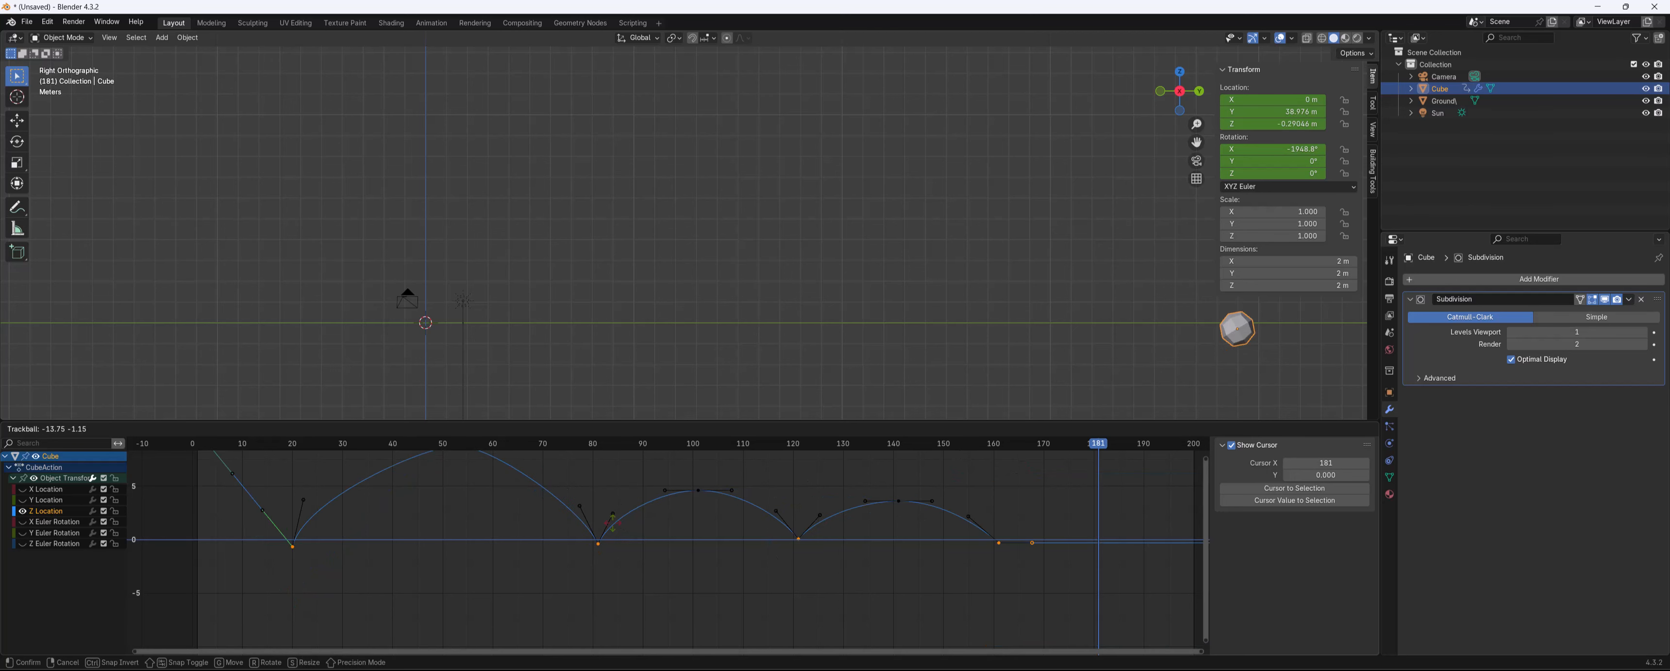
key("r")
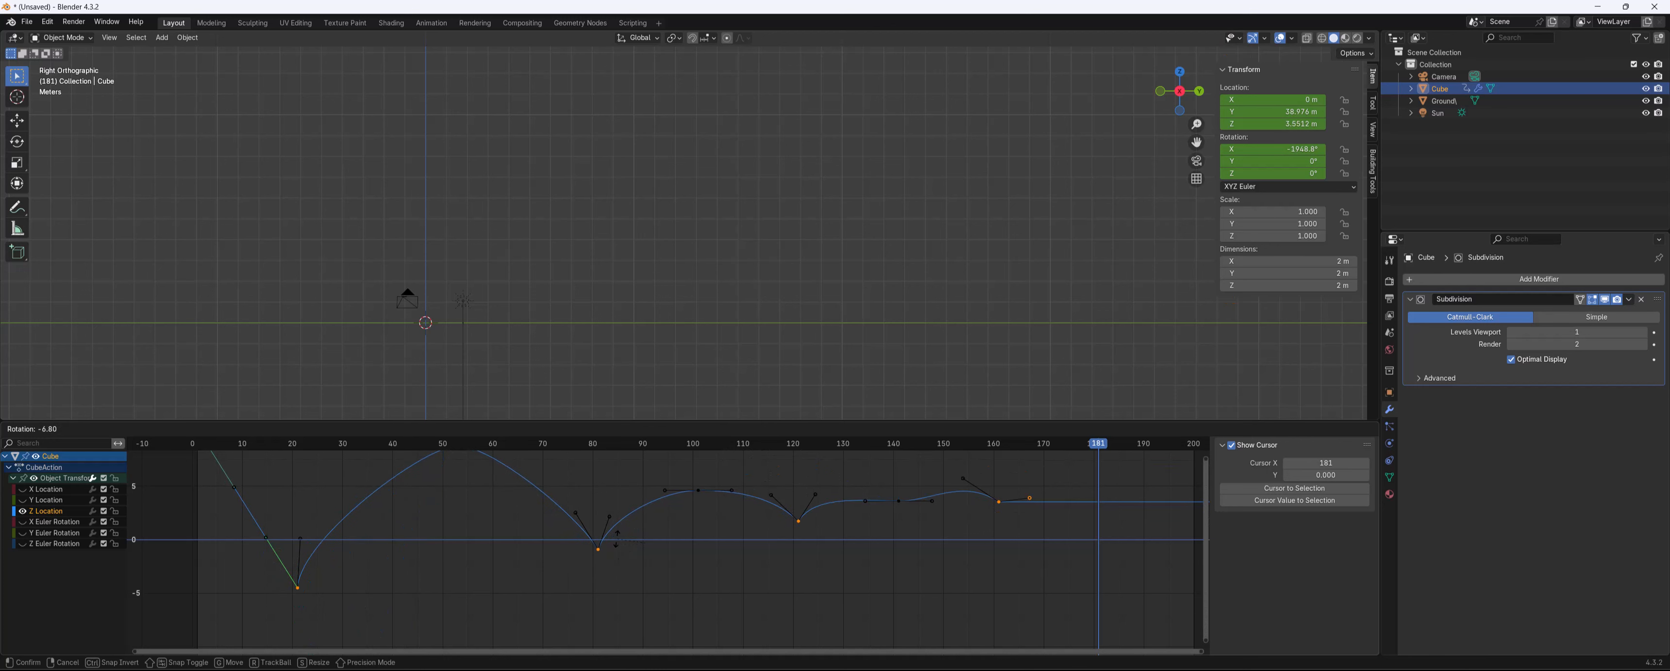
key("Escape")
left_click(473, 572)
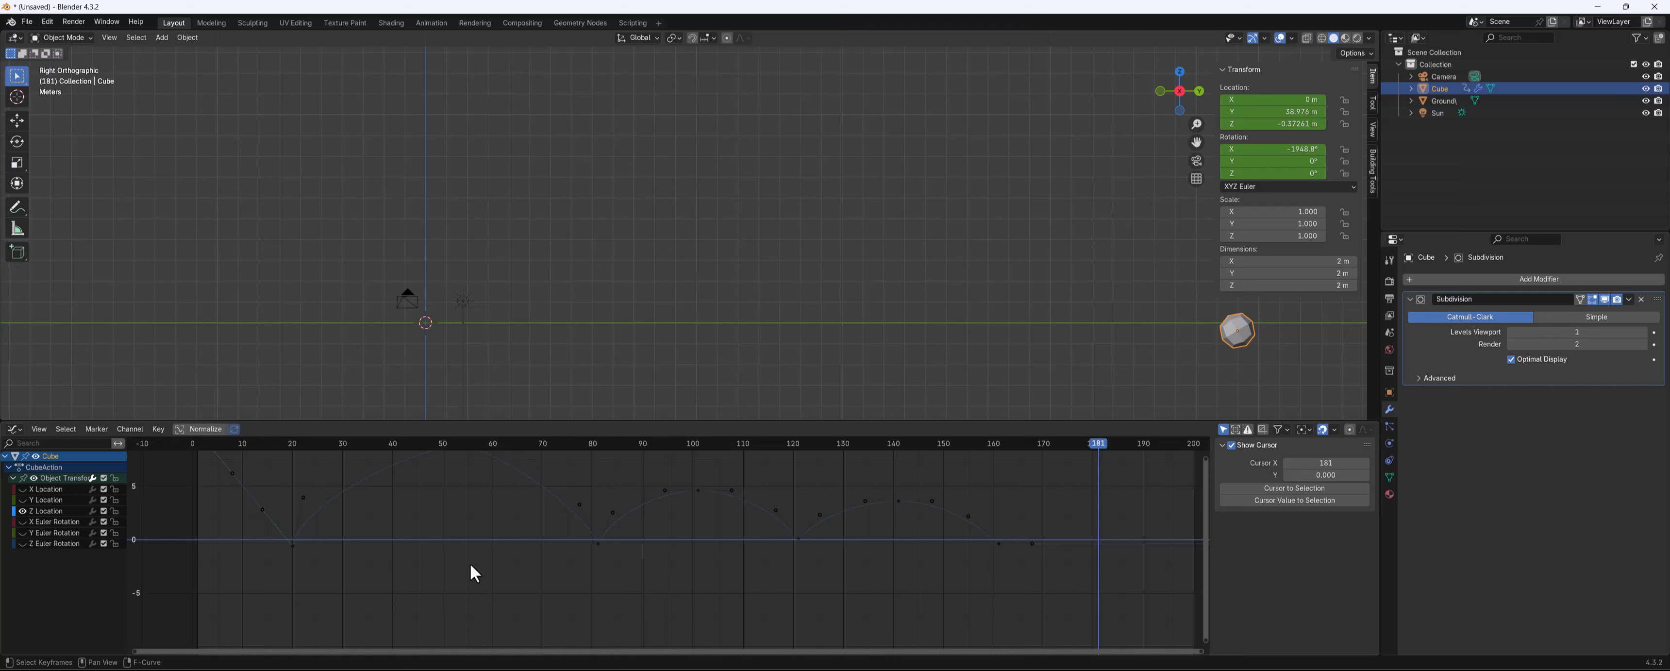
Raise the Z Location ground-contact keys, including those near frames 20 and 161, onto the zero line
left_click(293, 549)
left_click_drag(291, 545, 291, 539)
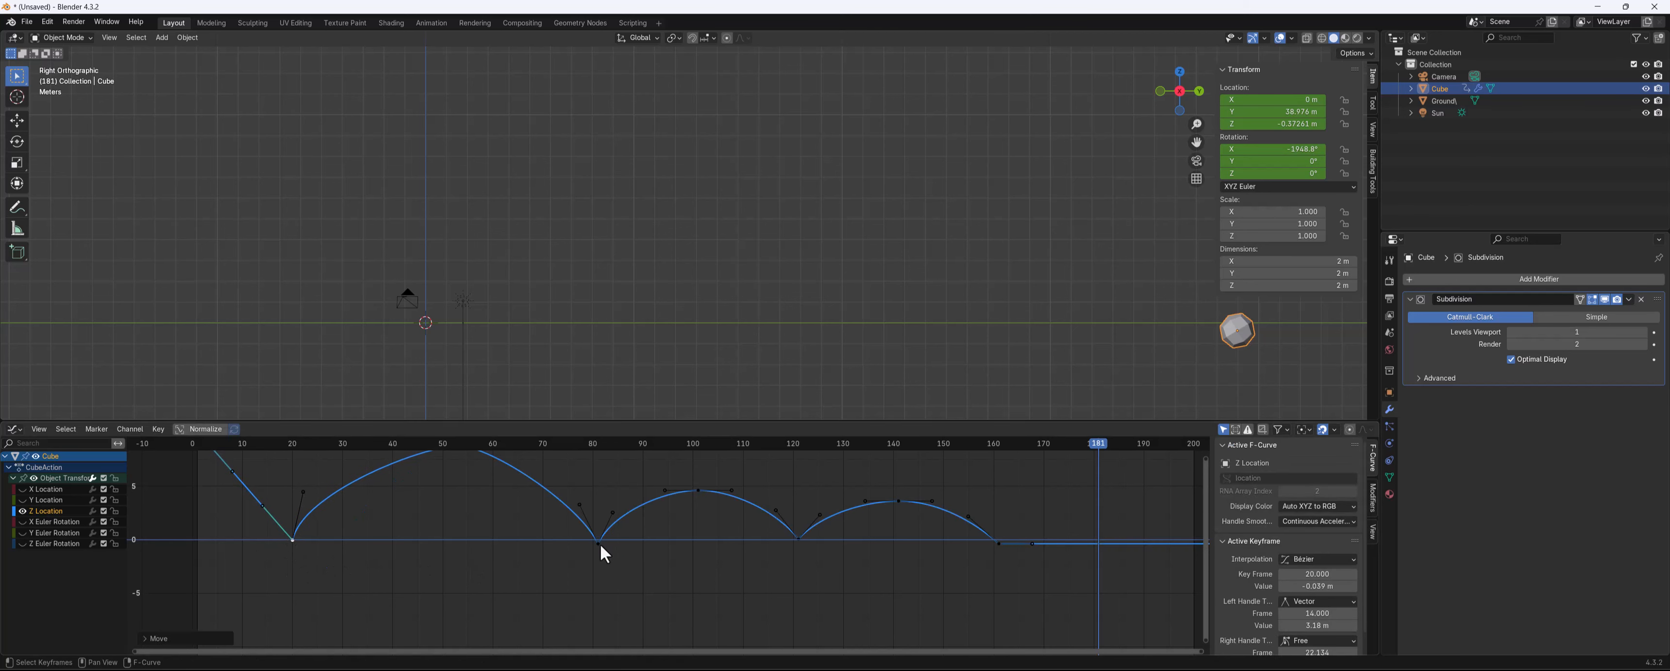
left_click_drag(976, 541, 1033, 537)
left_click_drag(978, 538, 1047, 542)
scroll(1063, 542, "down", 2)
middle_click_drag(1077, 538, 674, 518)
scroll(784, 553, "down", 3)
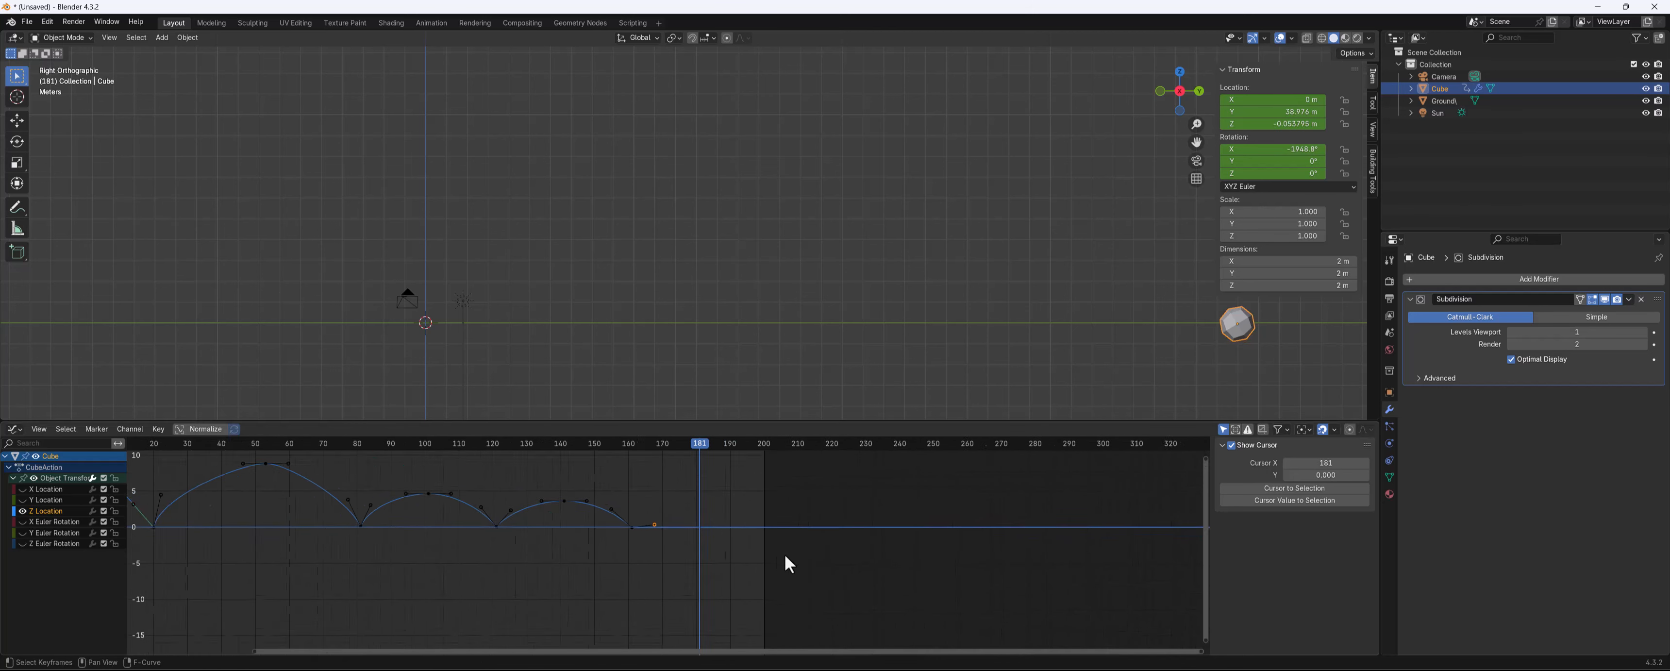
Fine-tune the last ground-contact key near frame 161 so it sits on the zero line
scroll(551, 551, "up", 3)
middle_click_drag(551, 551, 725, 582)
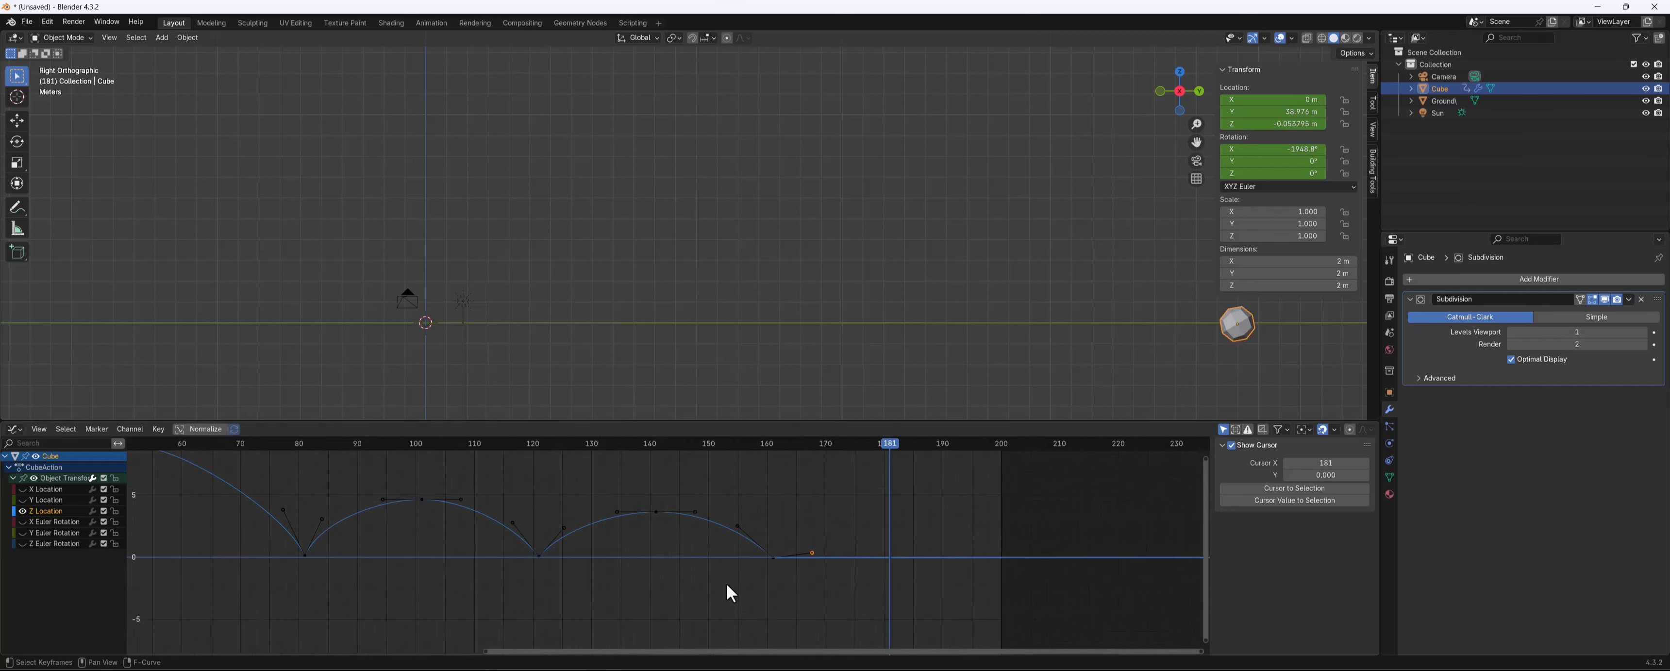
scroll(752, 577, "up", 3)
left_click_drag(867, 567, 867, 565)
middle_click_drag(560, 498, 829, 515)
scroll(559, 501, "down", 3)
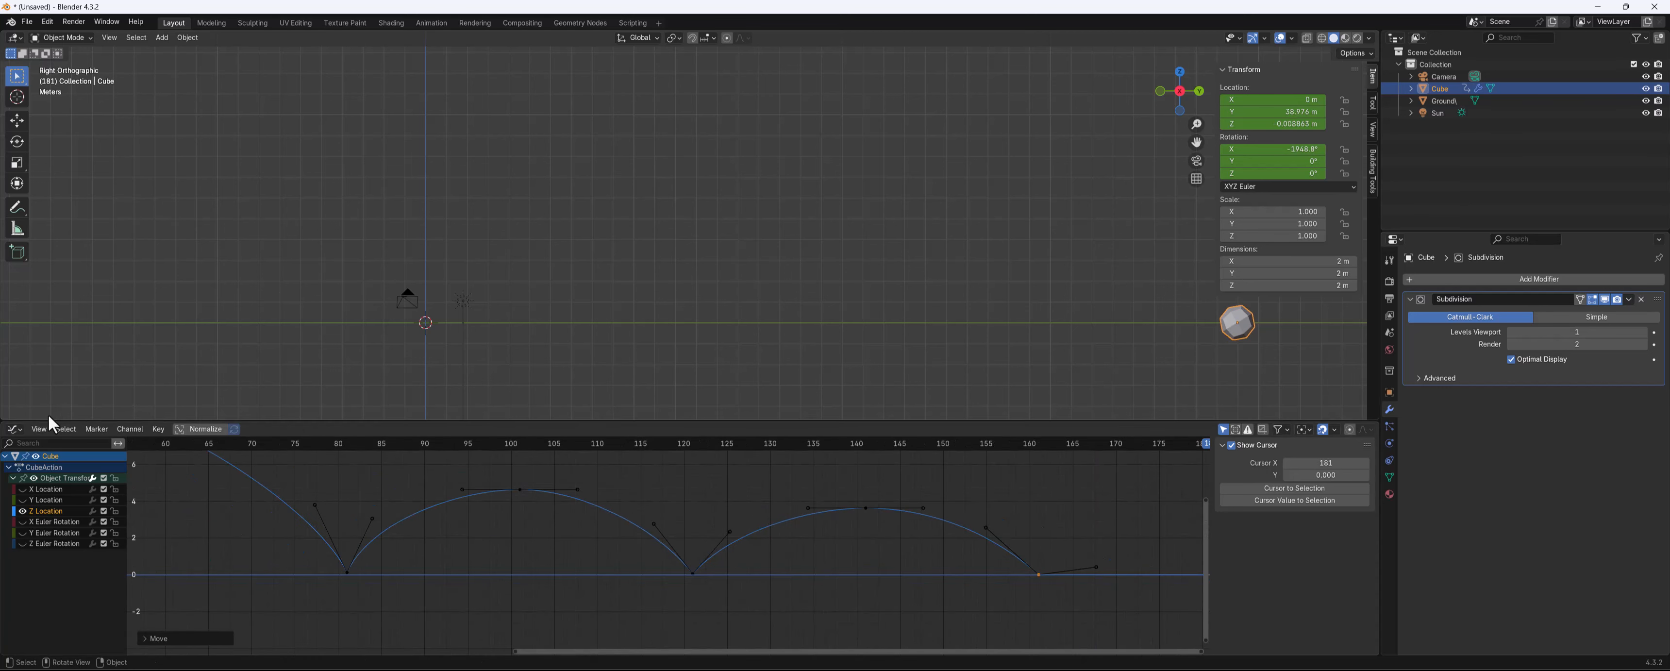
Switch to the Timeline, go to frame 20 and frame the cube in the Right Orthographic view
left_click(15, 429)
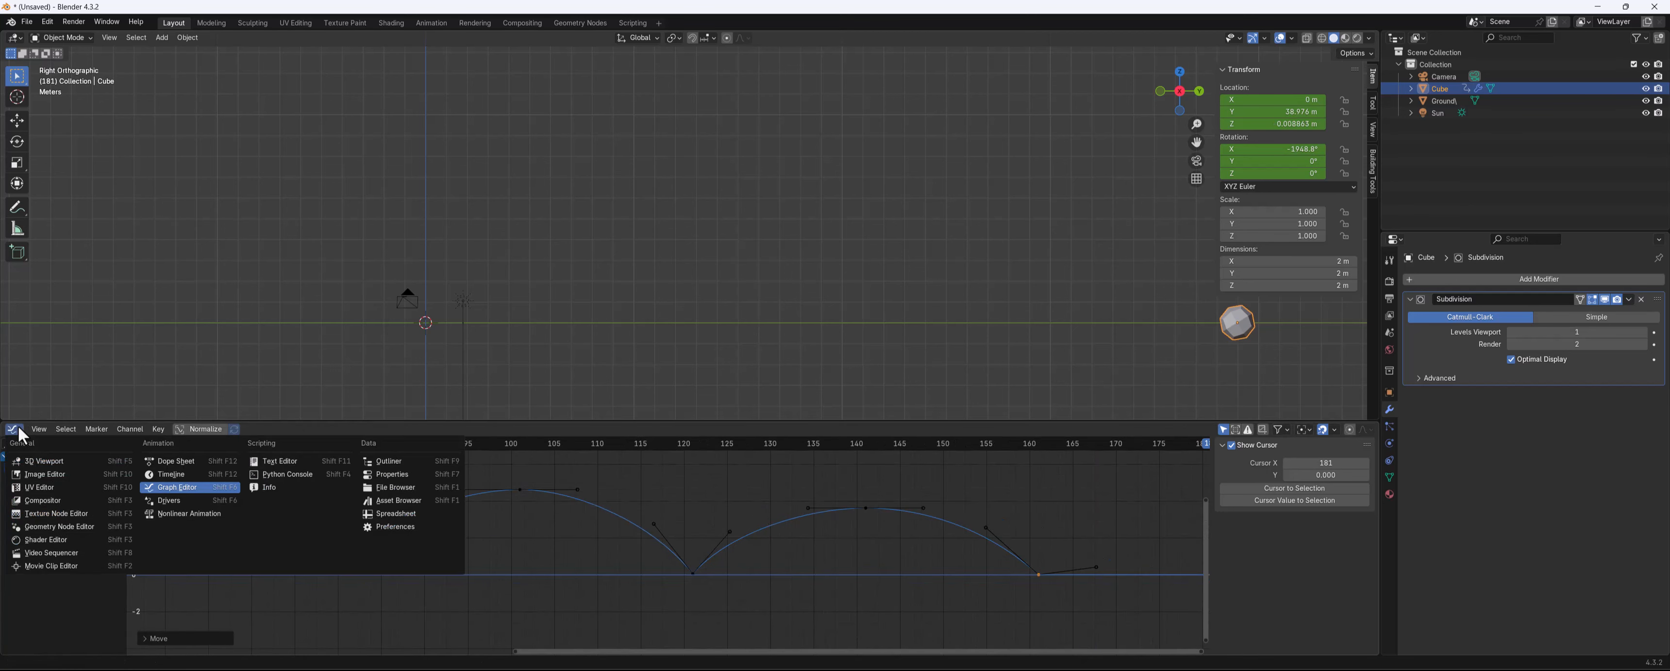
left_click(171, 475)
left_click_drag(175, 444, 220, 466)
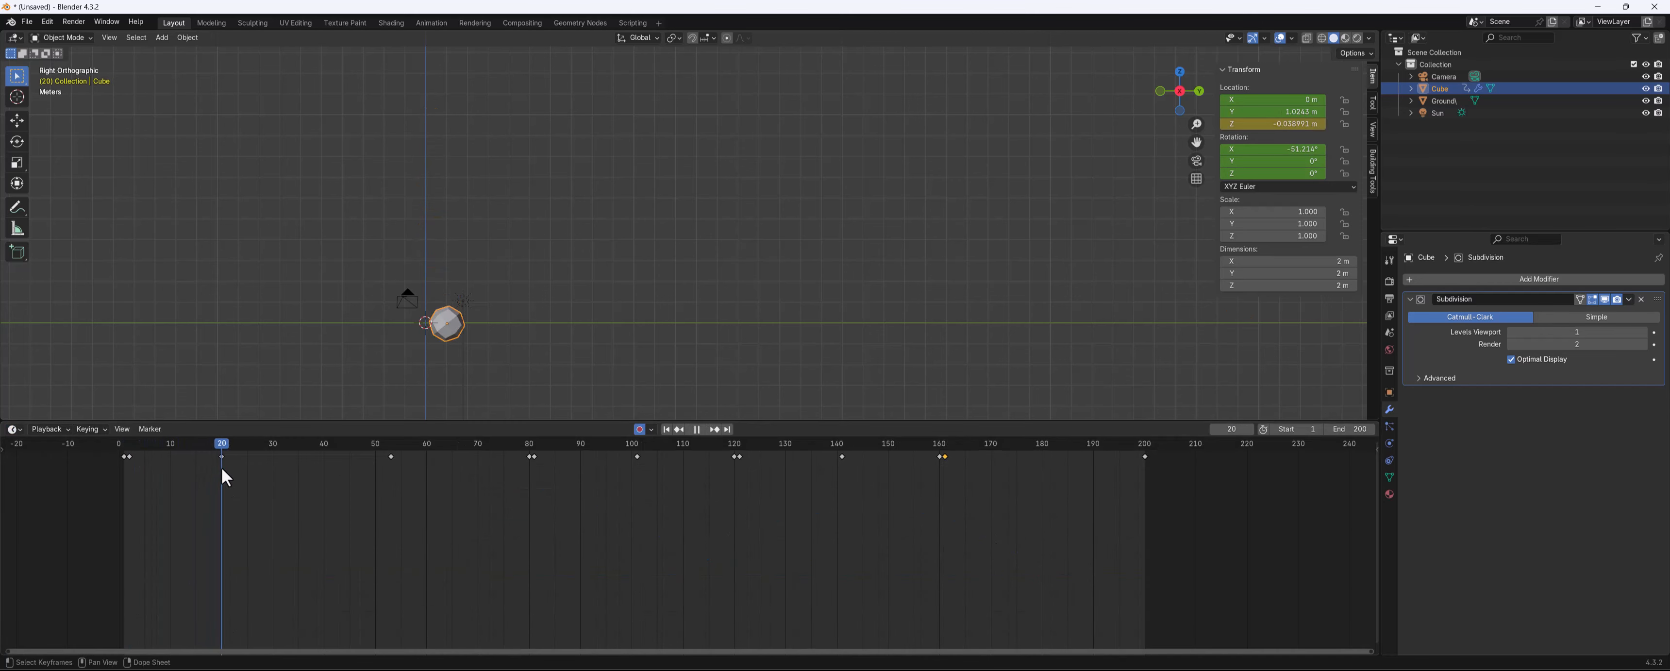
scroll(541, 271, "up", 4)
middle_click_drag(542, 271, 760, 187)
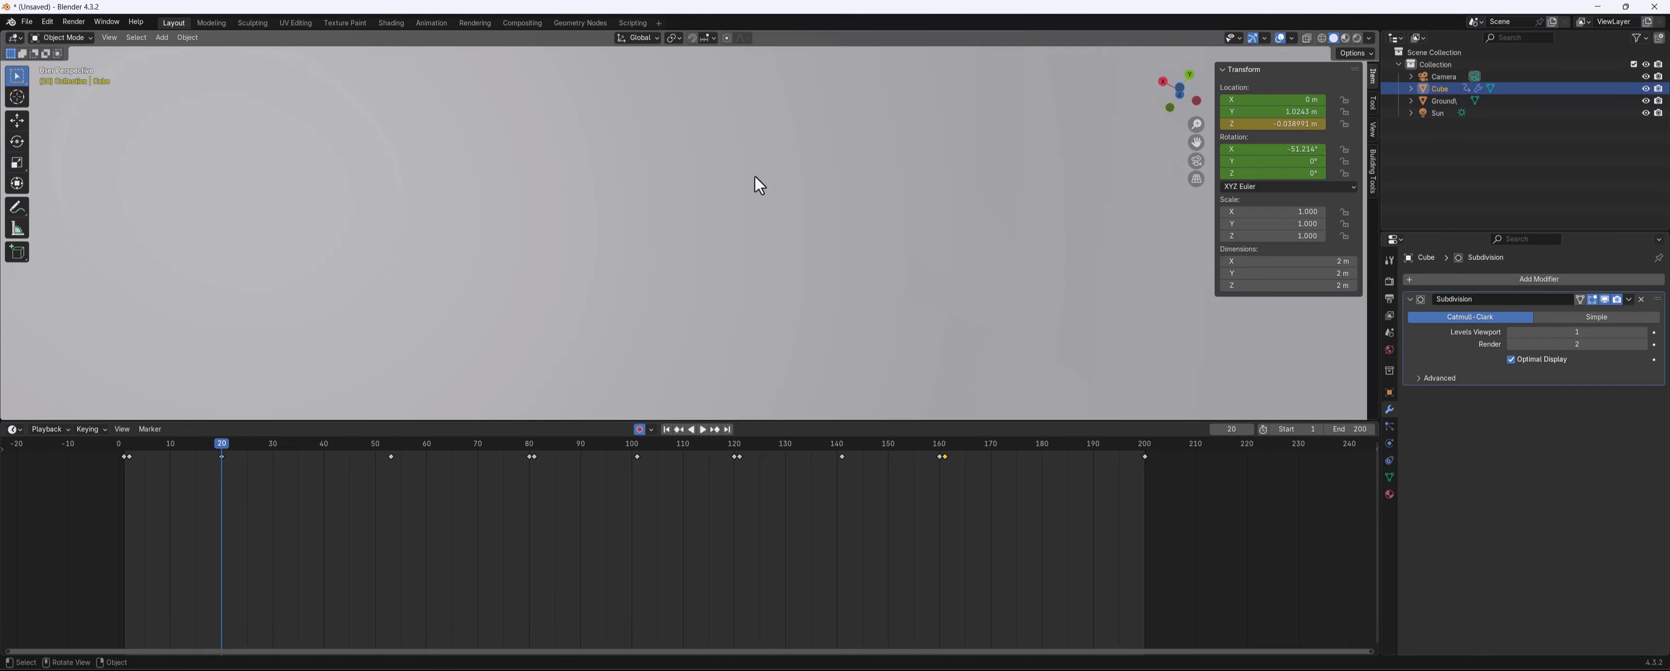
left_click(1164, 81)
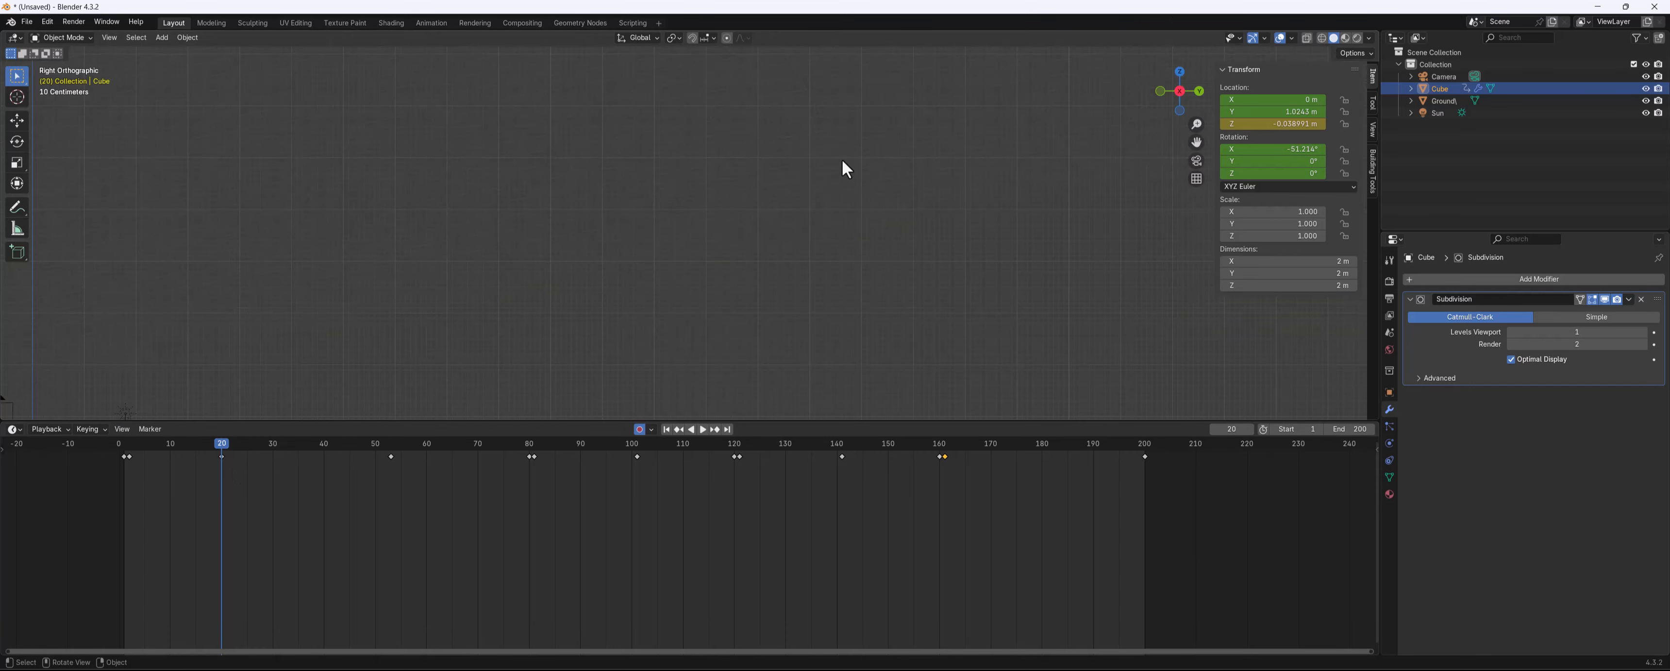
scroll(842, 162, "down", 7)
middle_click_drag(491, 259, 1199, 94)
left_click(1200, 95)
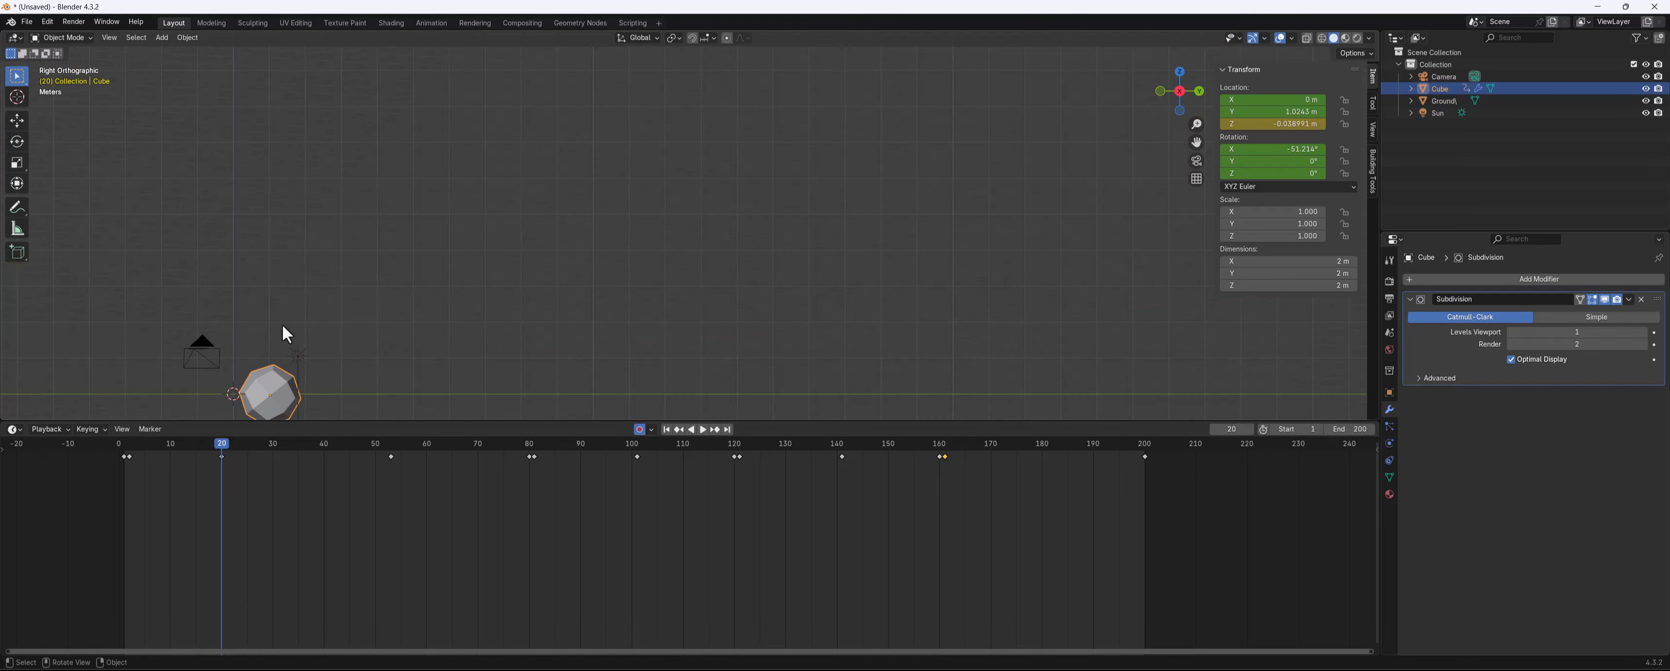
At frame 20, raise the cube to about 0.88 m on Z with the Move tool
left_click_drag(231, 443, 288, 454)
middle_click_drag(323, 326, 522, 314, "shift")
left_click_drag(224, 443, 220, 470)
key("space")
middle_click_drag(577, 285, 640, 256, "shift")
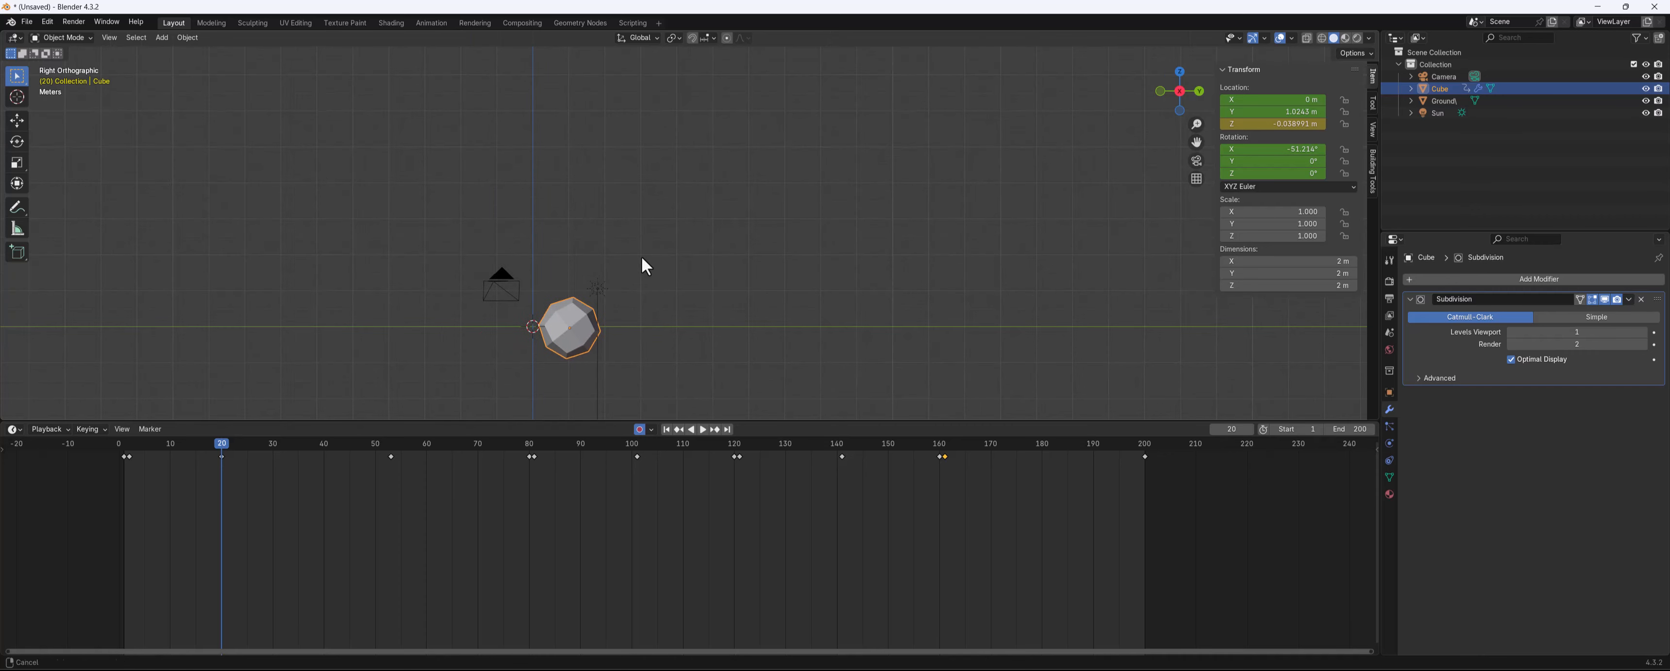
left_click(17, 120)
scroll(614, 293, "up", 3)
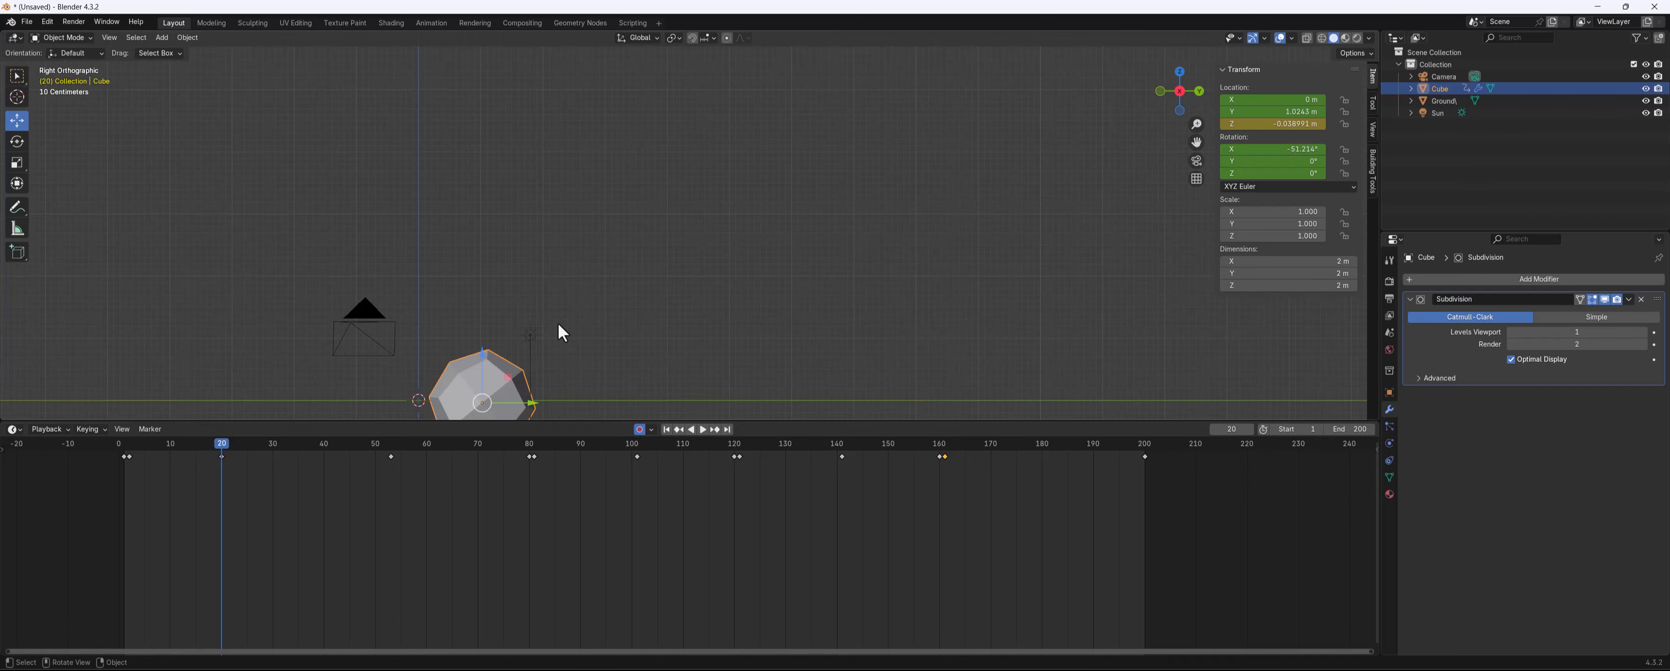
middle_click_drag(583, 308, 662, 274, "shift")
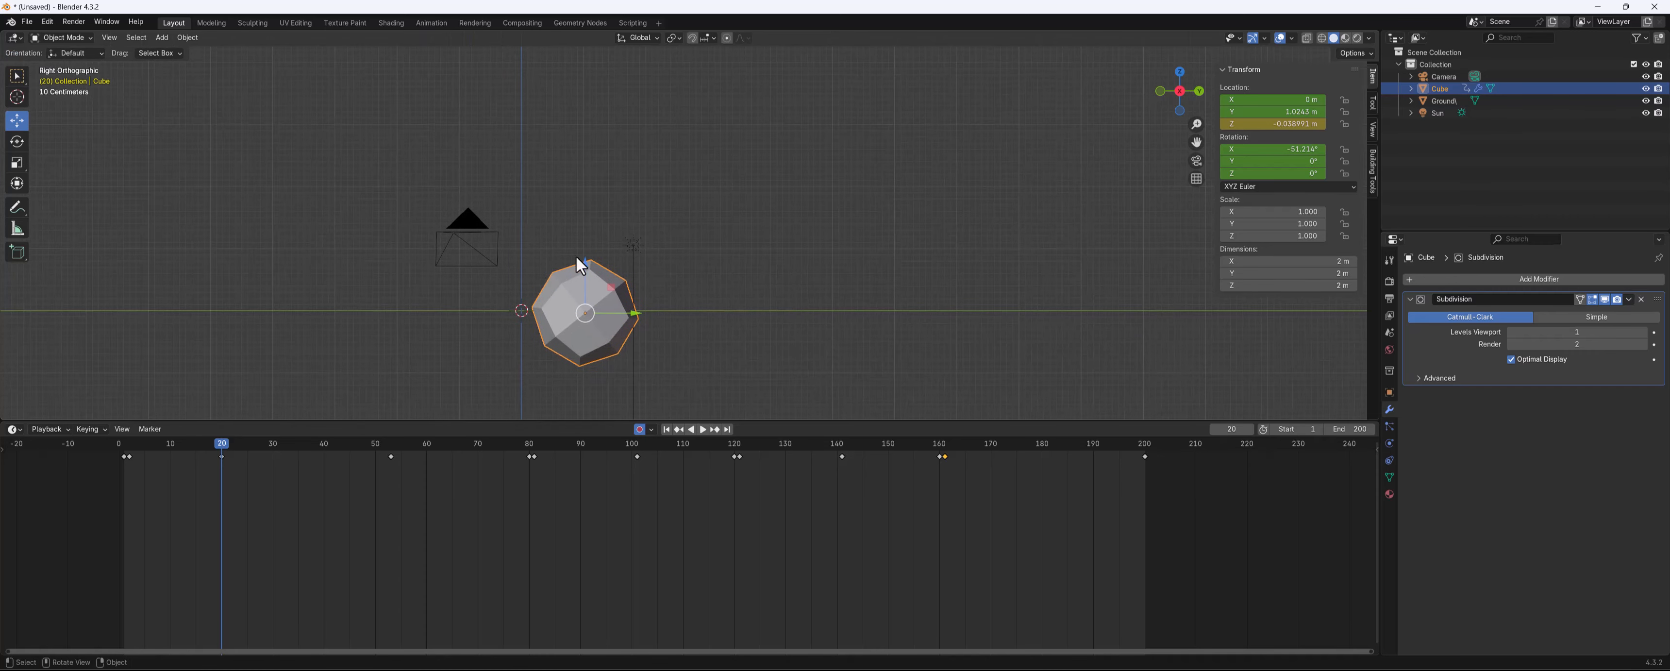
left_click_drag(585, 271, 578, 205)
At frame 19, lower the cube to about 0.92 m on Z and squash it to about 0.632 along local Y
left_click_drag(222, 443, 218, 444)
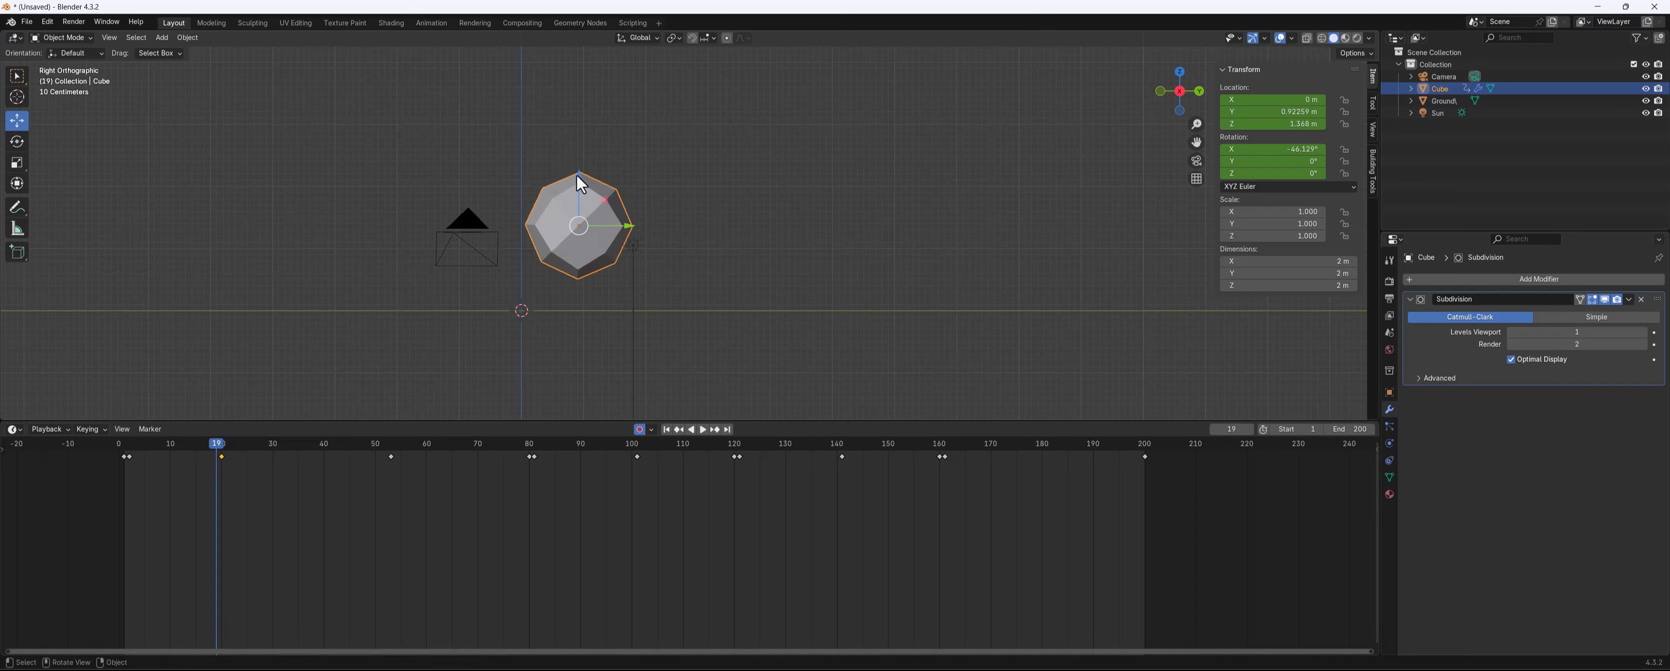
left_click_drag(581, 184, 581, 211)
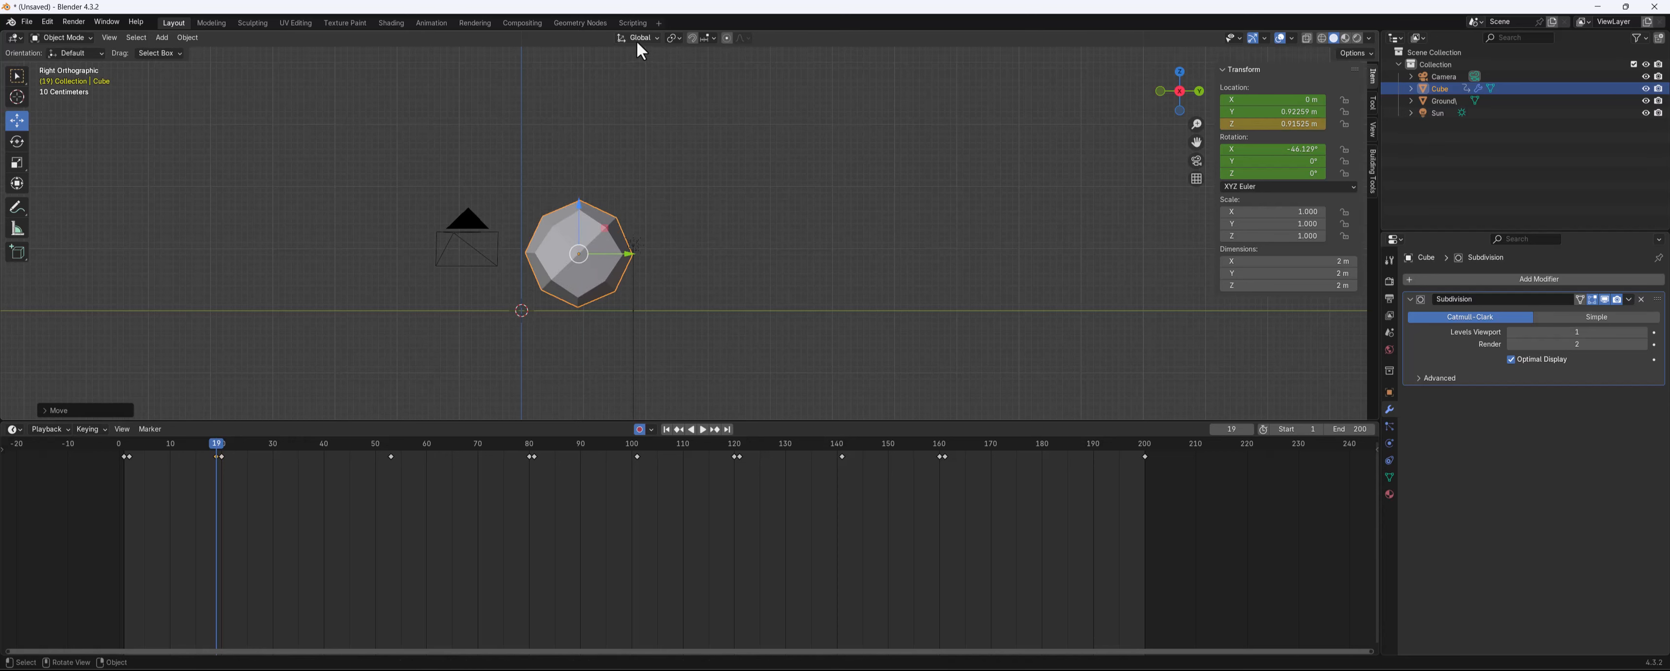
left_click(640, 41)
left_click(616, 85)
left_click(22, 167)
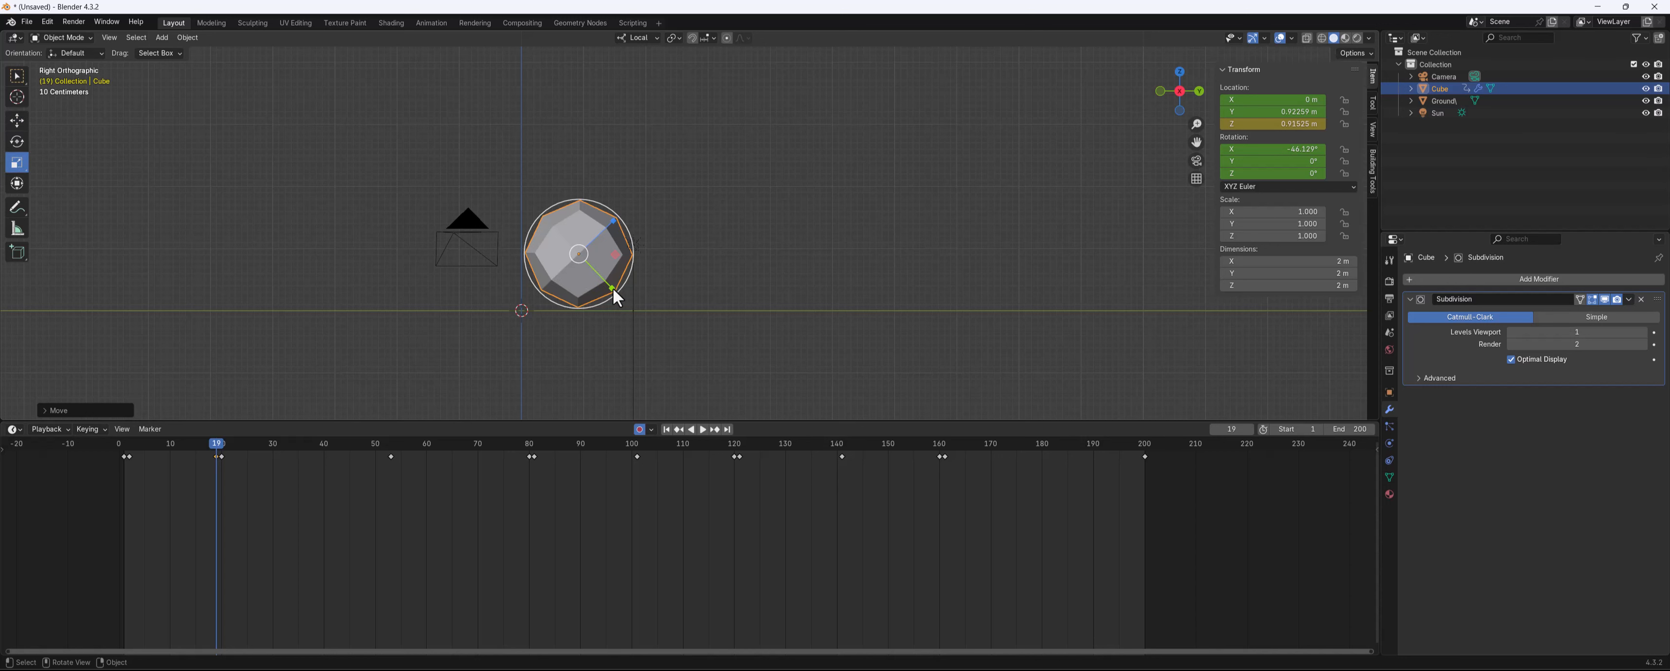
left_click_drag(610, 288, 595, 274)
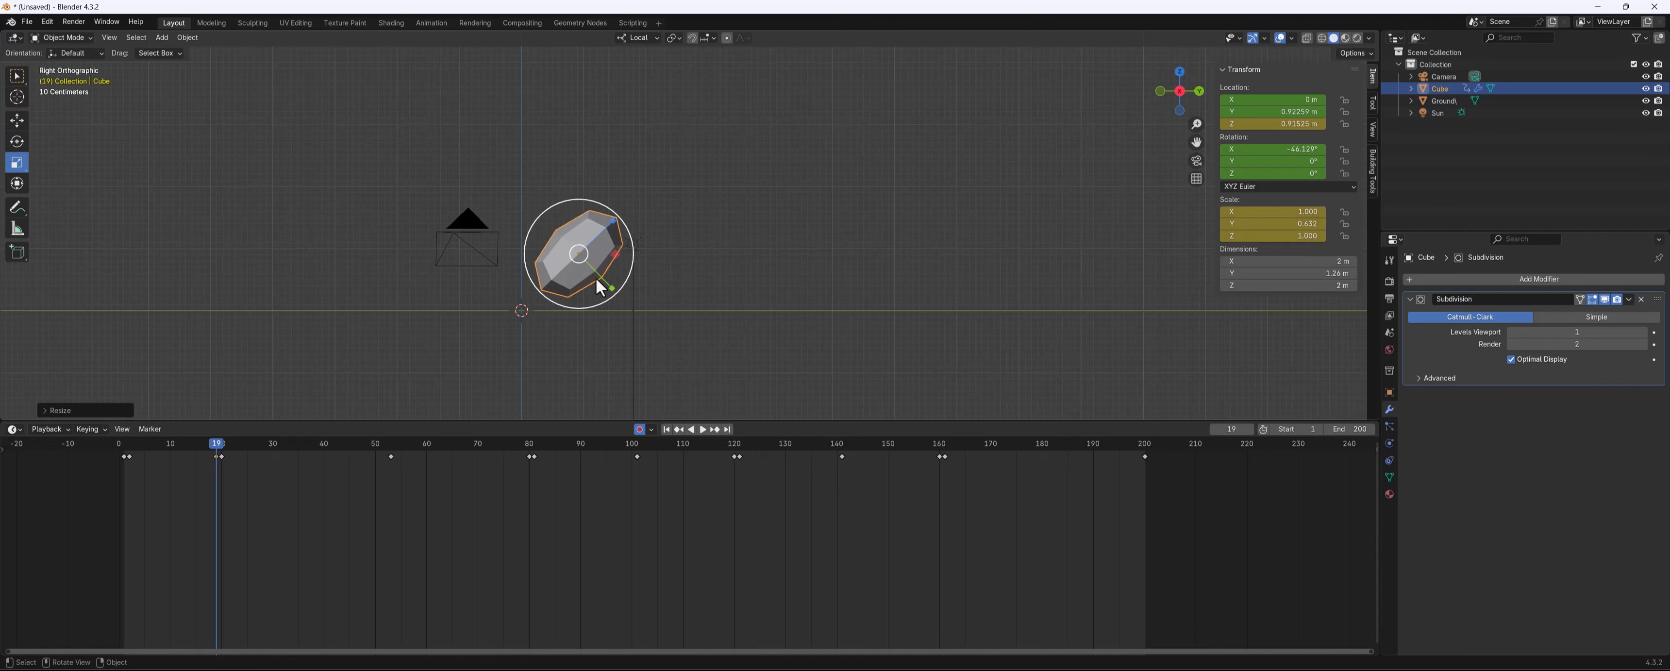
At frame 20, set the X rotation to about -91° and lower the flattened cube to about 0.59 m on Z
key("space")
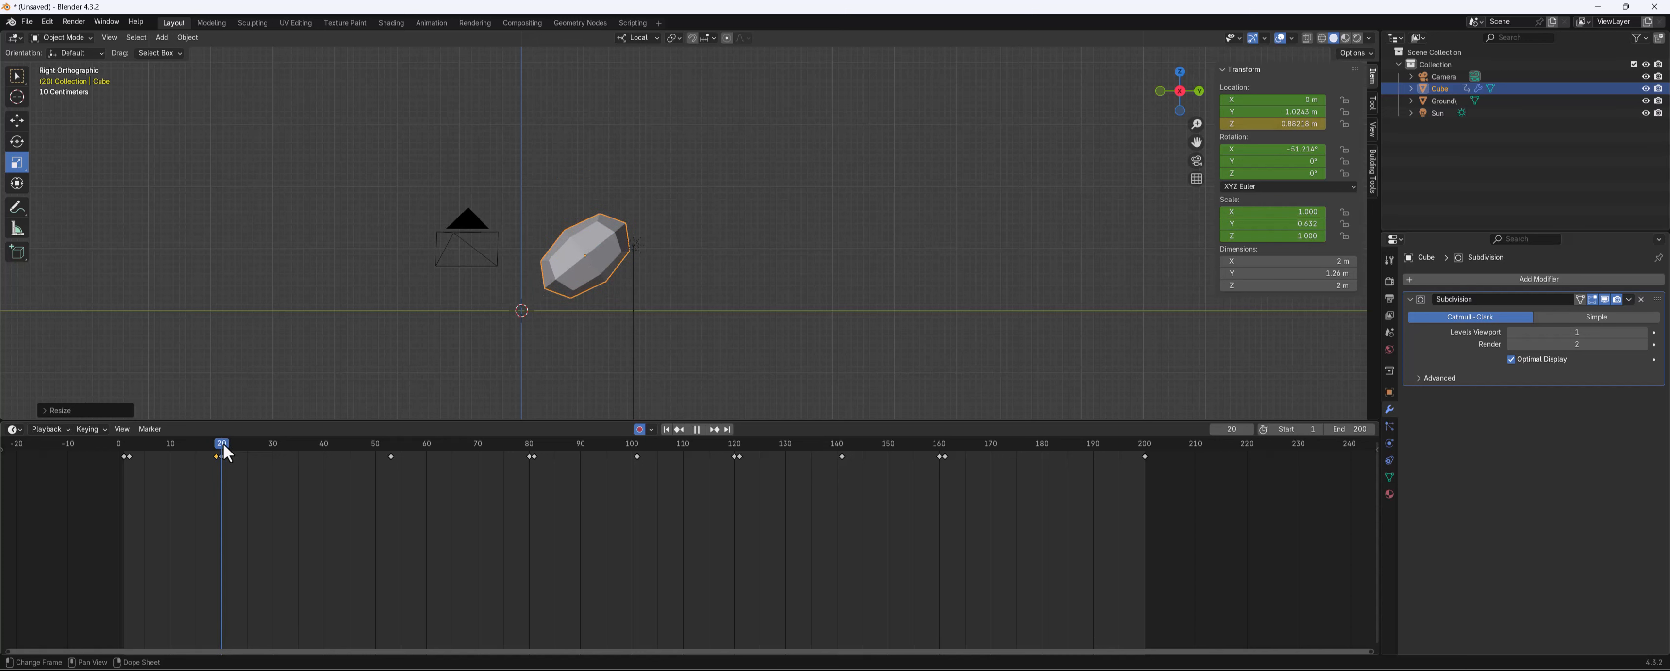
key("space")
left_click_drag(1271, 148, 1304, 149)
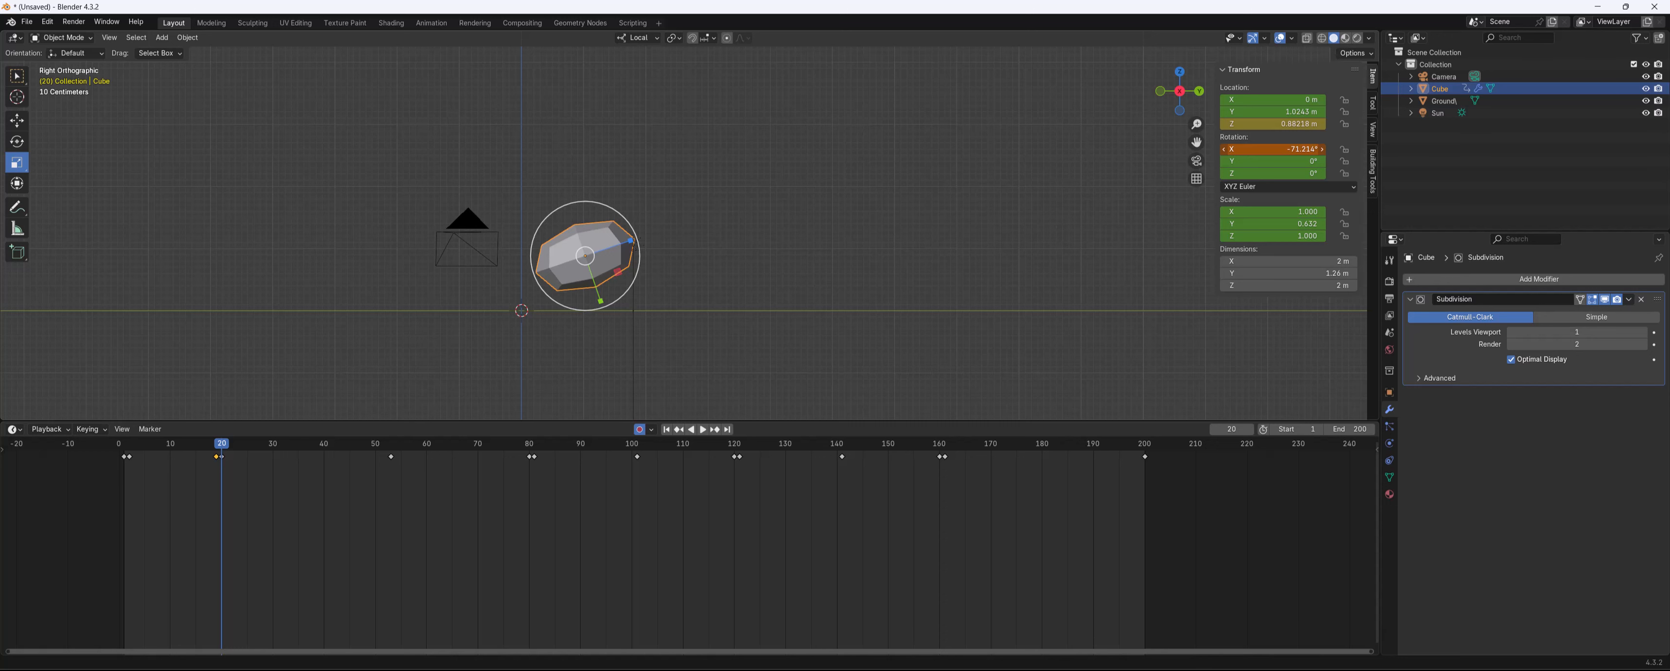
left_click_drag(1272, 149, 1260, 149)
key("g")
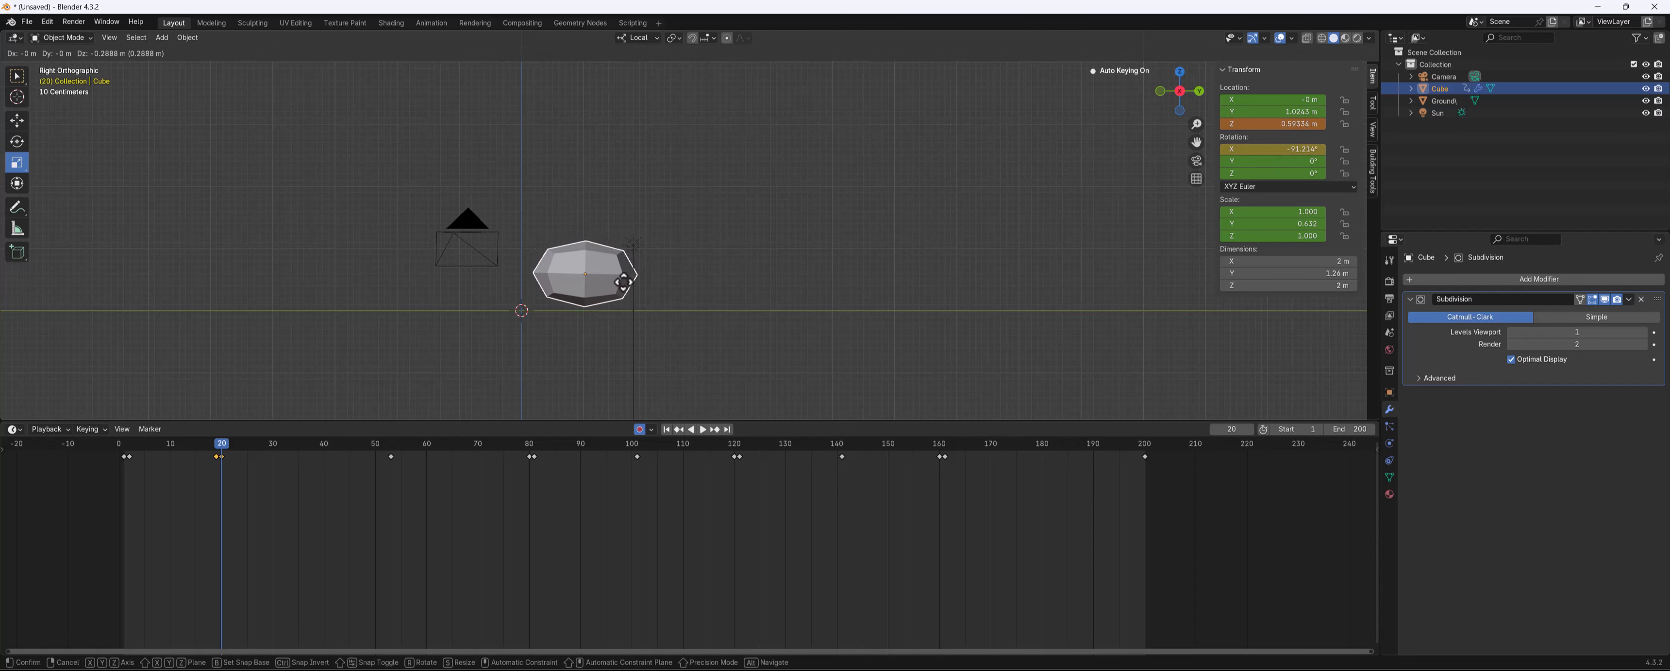
left_click(624, 282)
At frame 21, stretch the cube's local Y scale to about 0.97 and lower it to about 0.86 m on Z
left_click(227, 448)
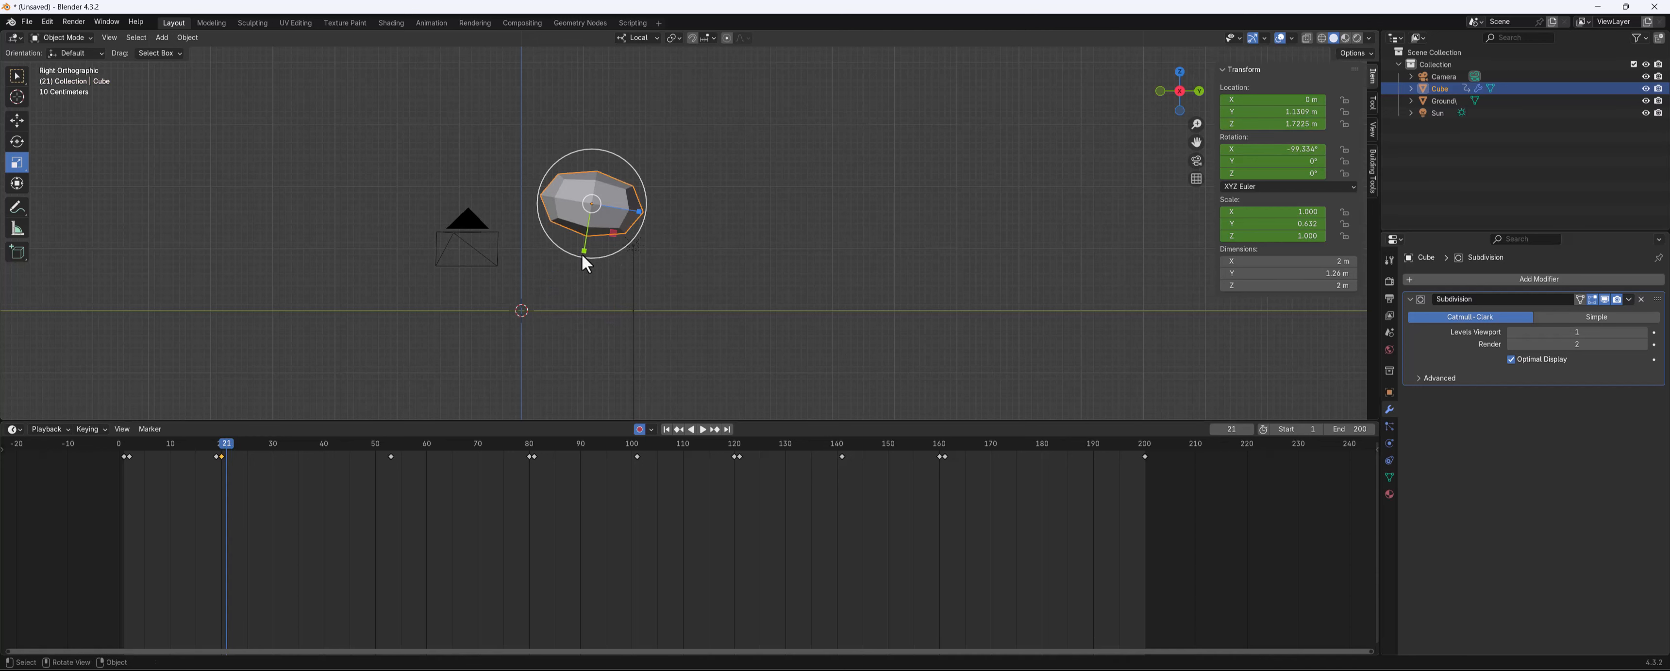
left_click_drag(581, 252, 609, 228)
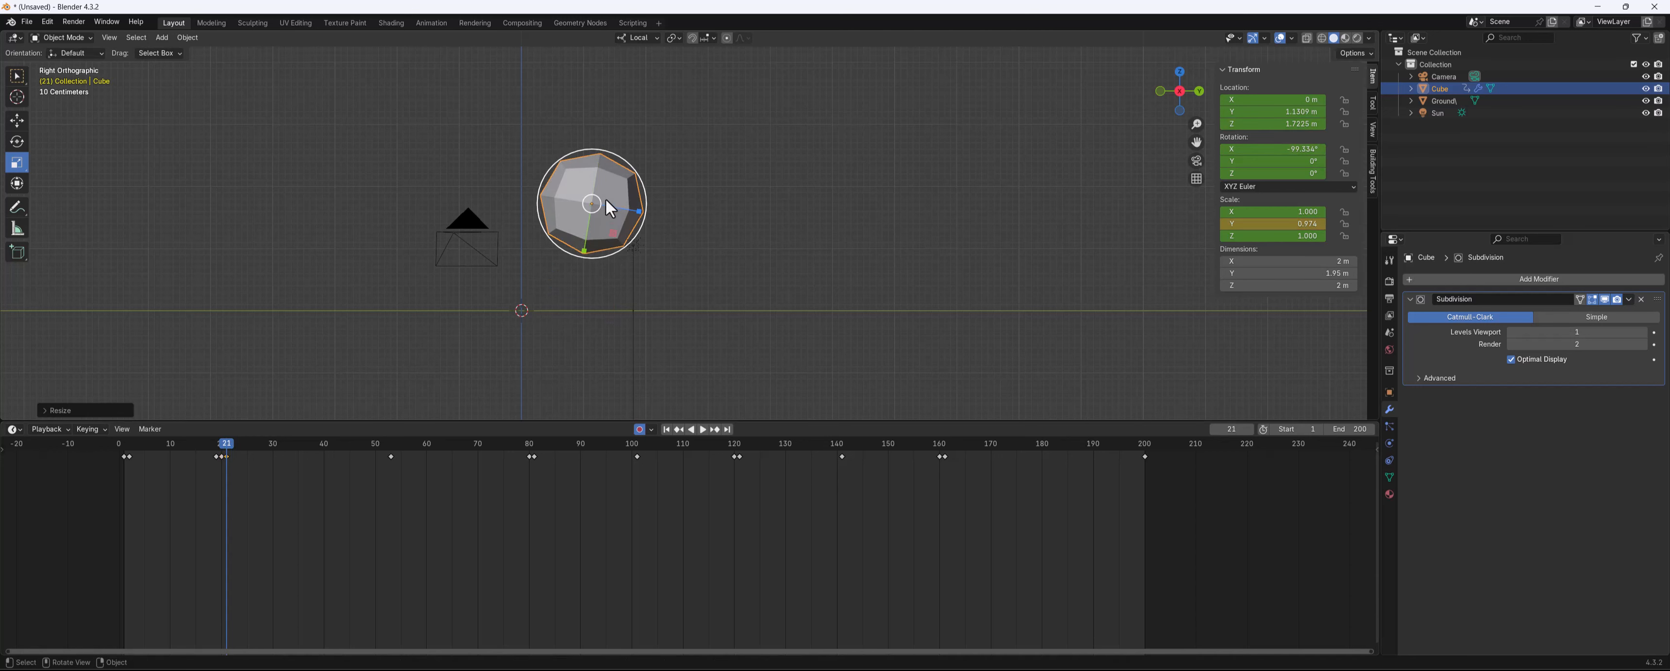
key("g")
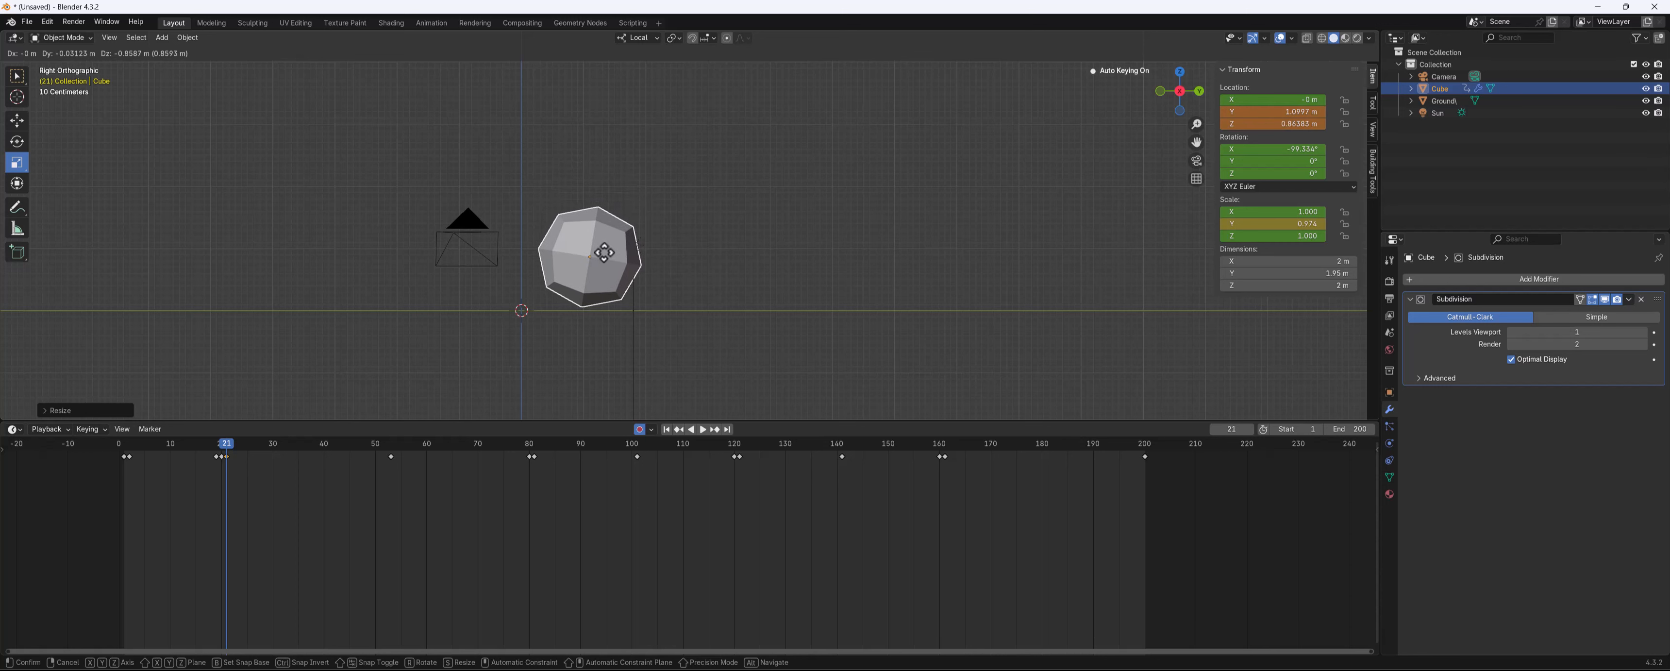
left_click(604, 250)
Go back to frame 2 and set the cube's scale to 1.0 on all axes
left_click(235, 449)
left_click_drag(234, 449, 133, 447)
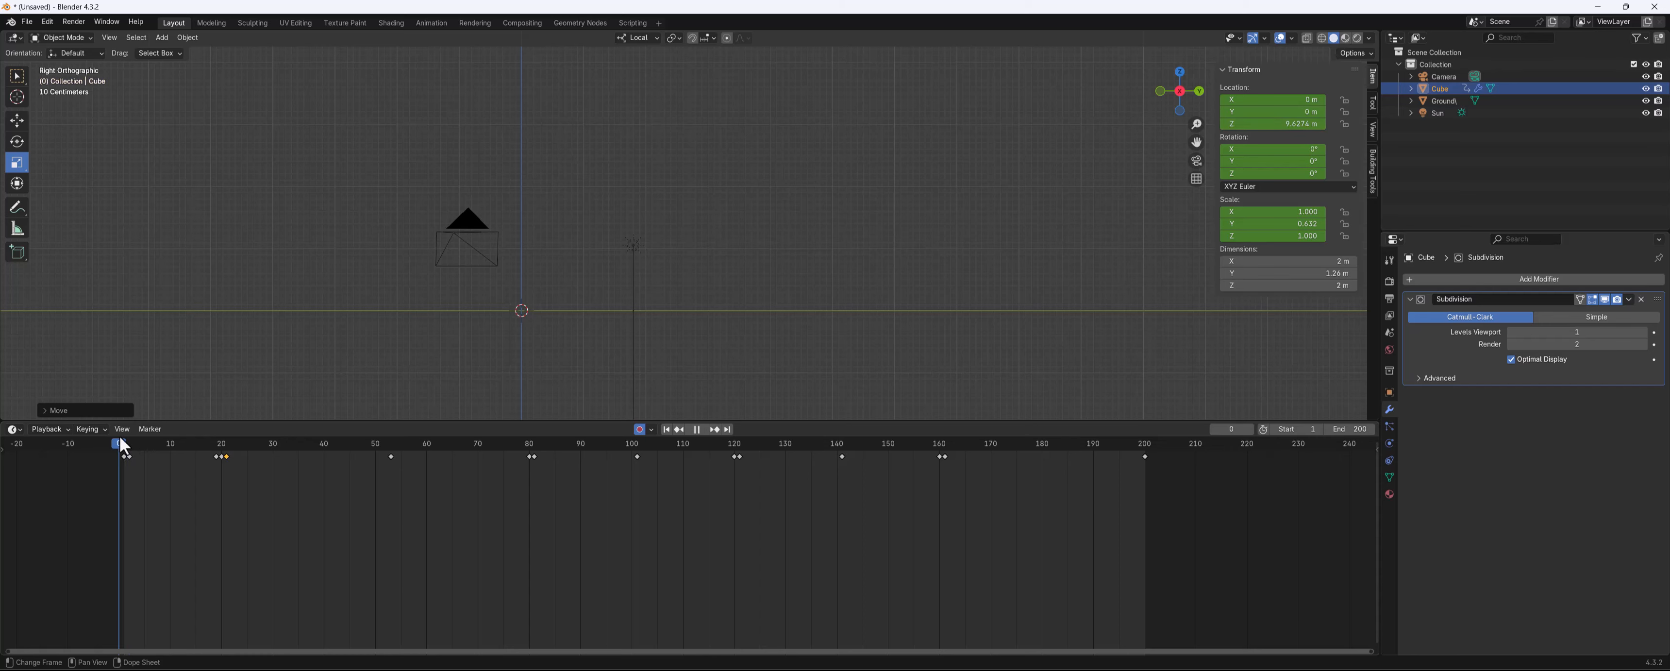
scroll(588, 175, "down", 5)
middle_click_drag(648, 167, 571, 280, "shift")
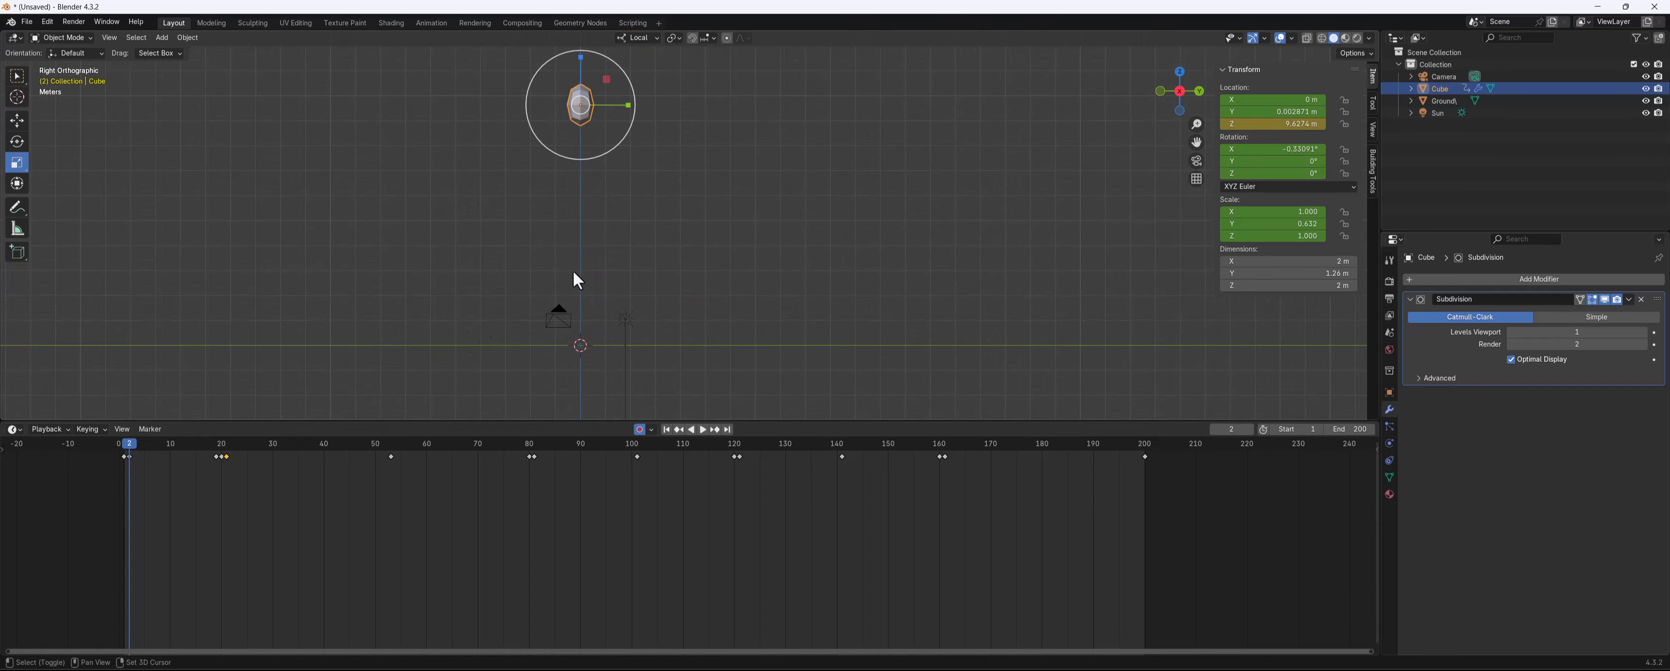
key("space")
left_click_drag(153, 449, 128, 453)
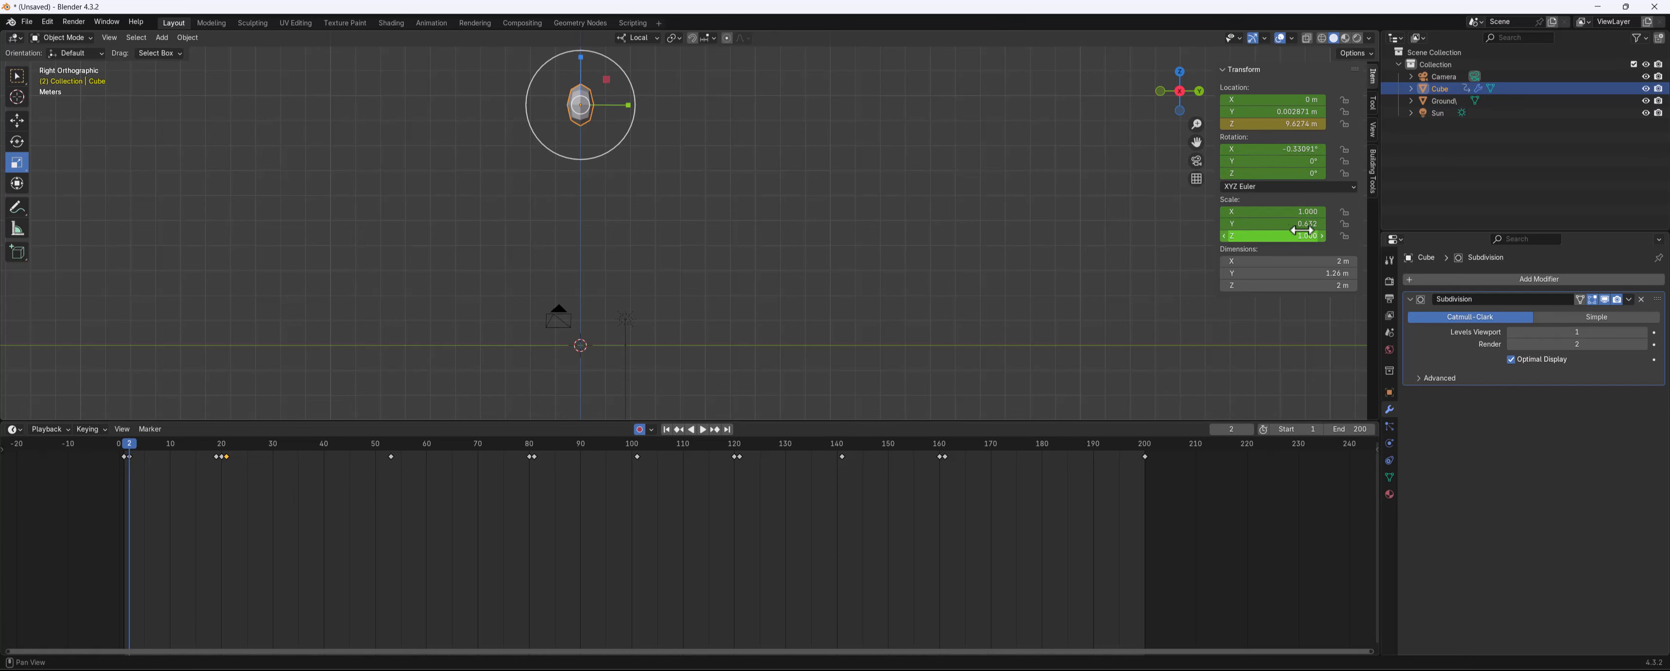
mouse_move(1304, 237)
left_mouse_down()
mouse_move(1305, 212)
mouse_move(1303, 257)
left_mouse_up()
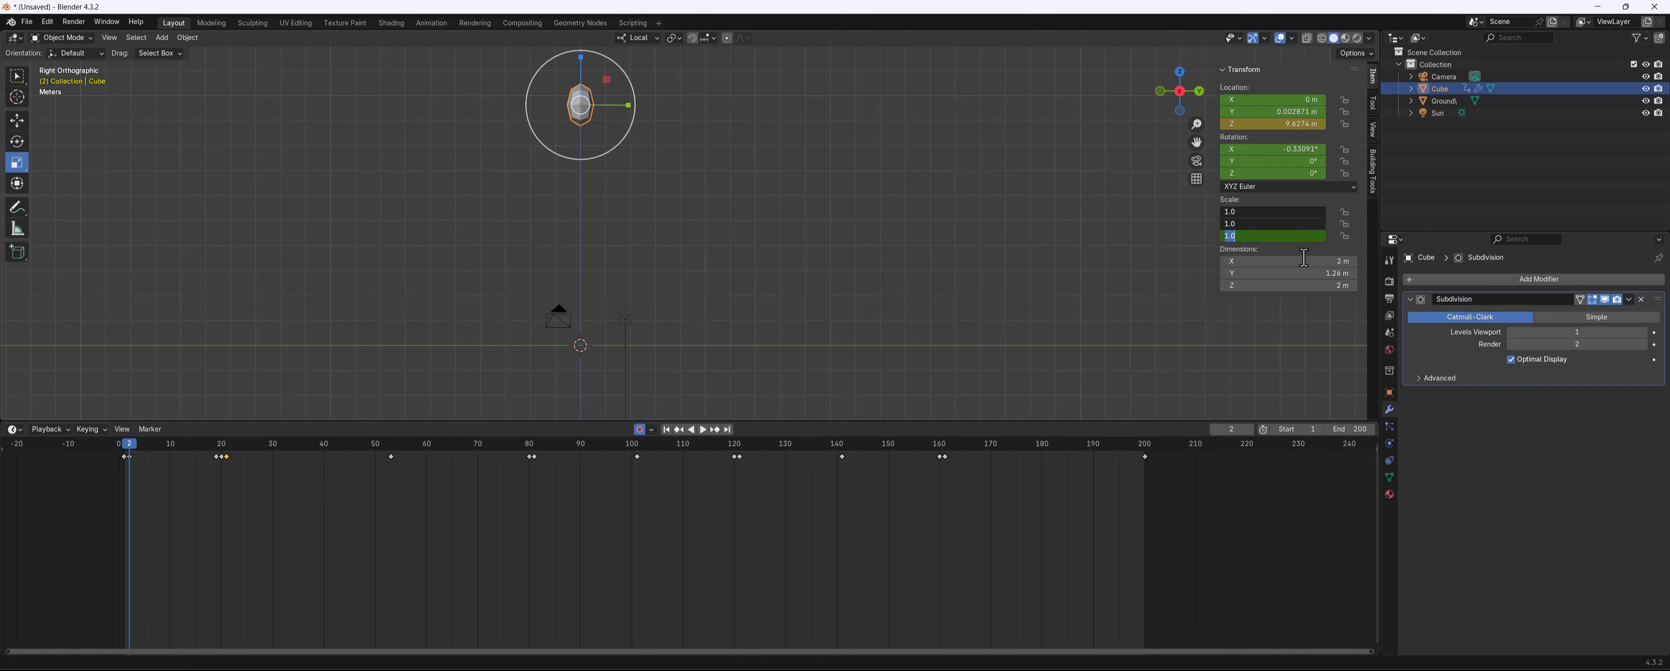
key("Return")
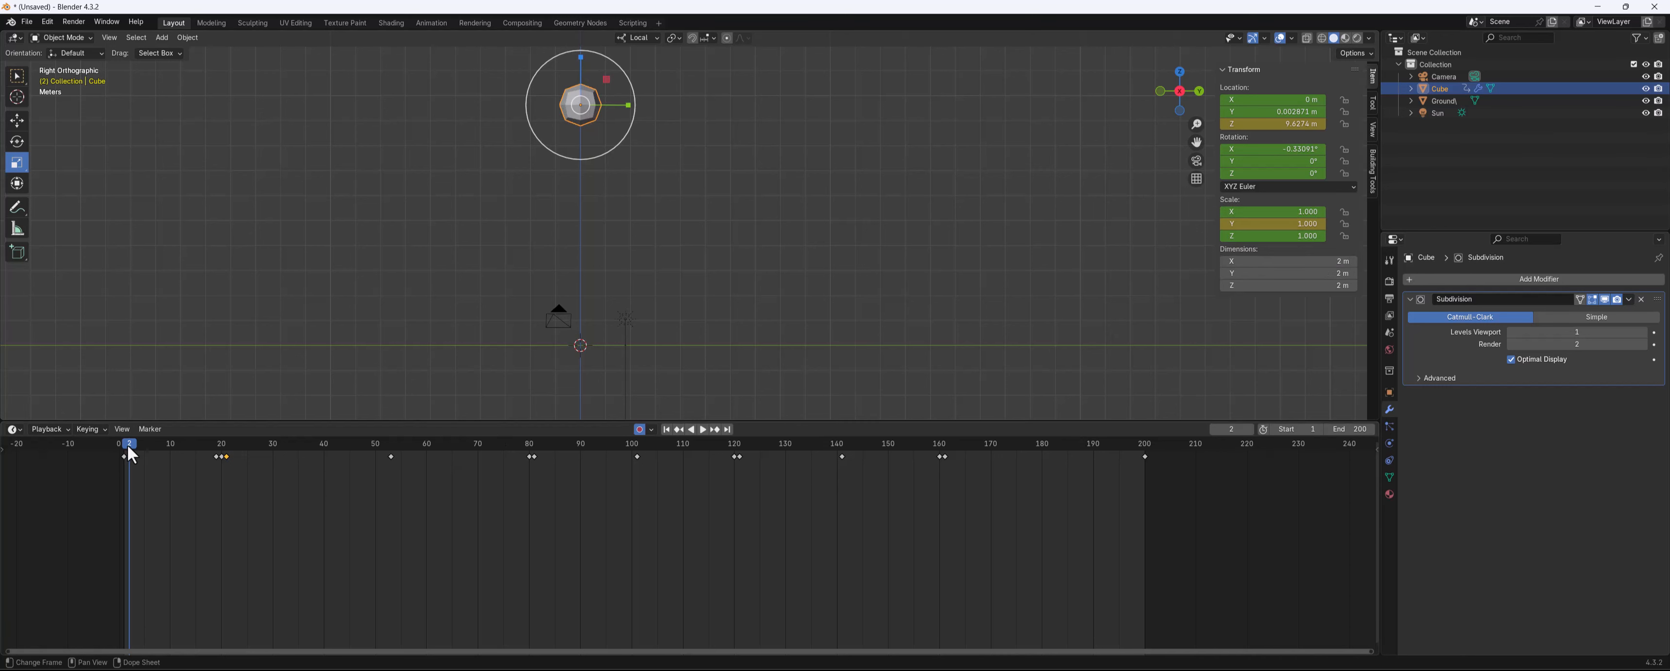
At frame 19, set the cube's scale to 1.0 on all axes
left_click_drag(132, 454, 214, 466)
scroll(576, 338, "up", 4)
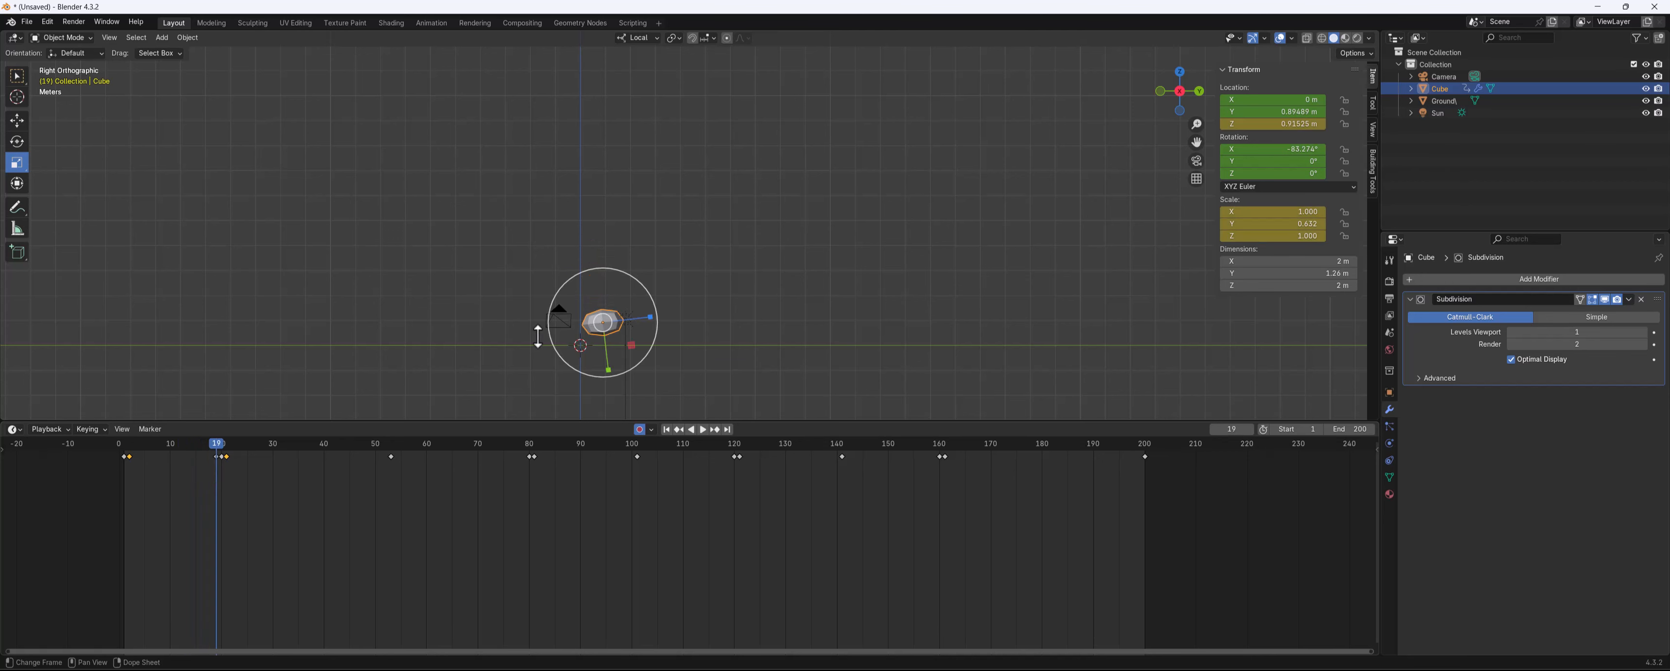
middle_click_drag(576, 338, 691, 276, "shift")
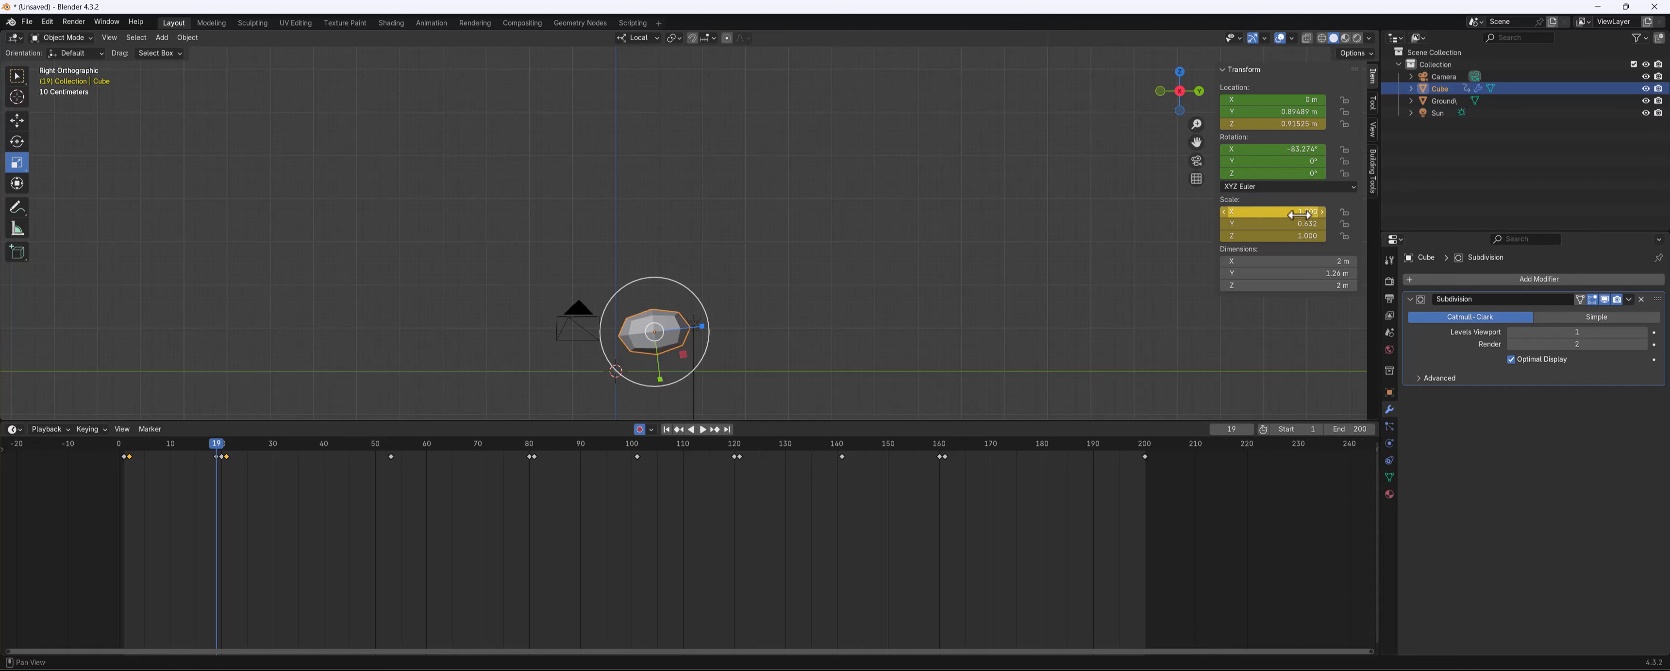
left_click_drag(1301, 213, 1301, 236)
key("Return")
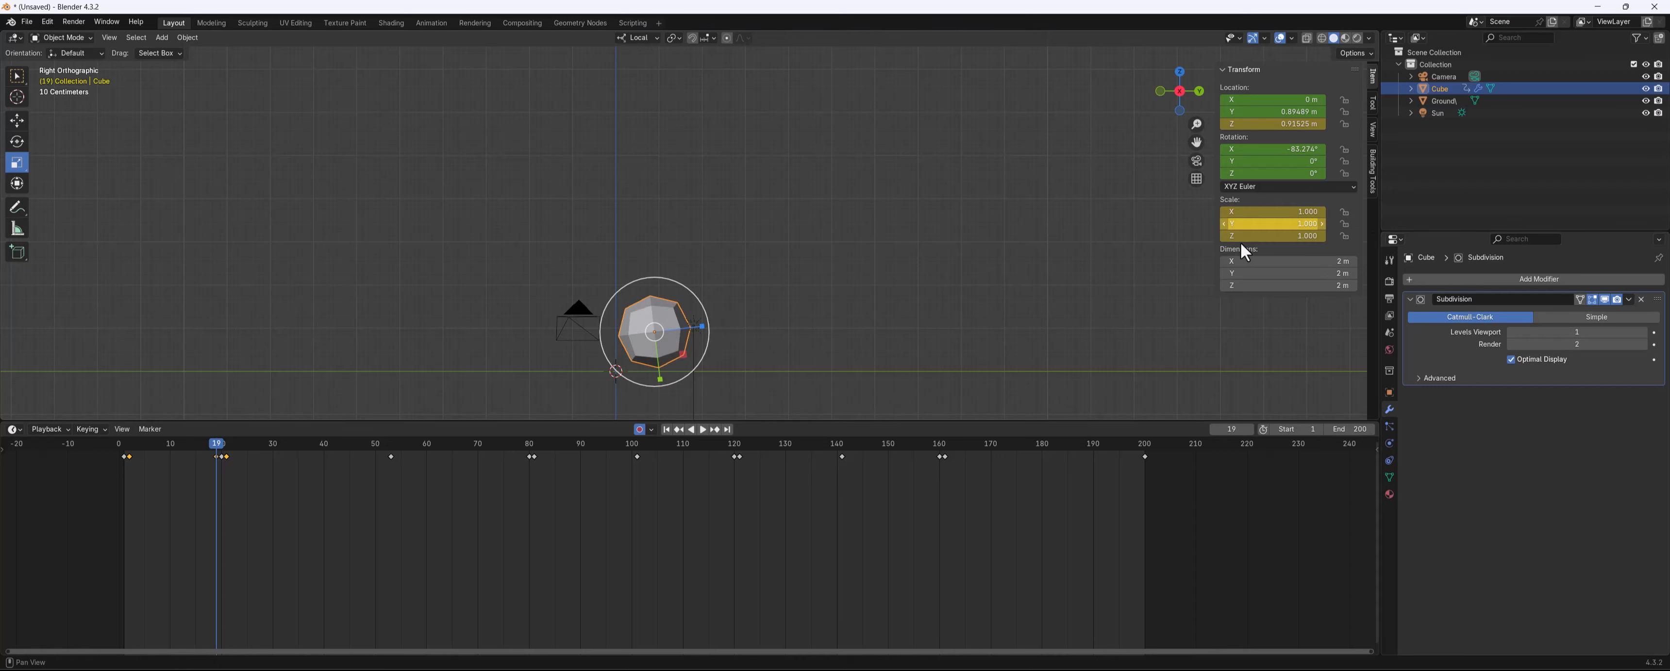
At frame 20, squash the cube to about 0.406 along local Y and lower it to about 0.36 m on Z
key("space")
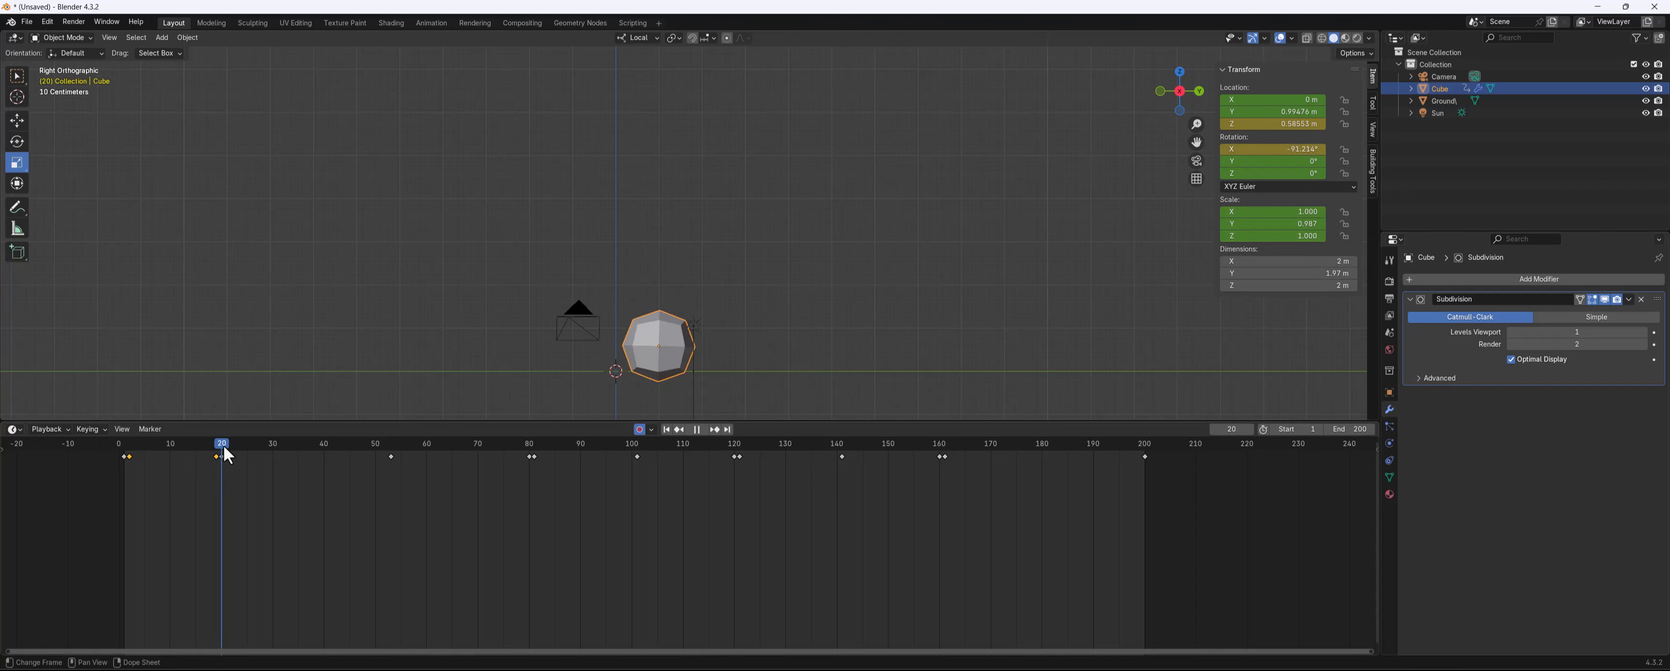
key("space")
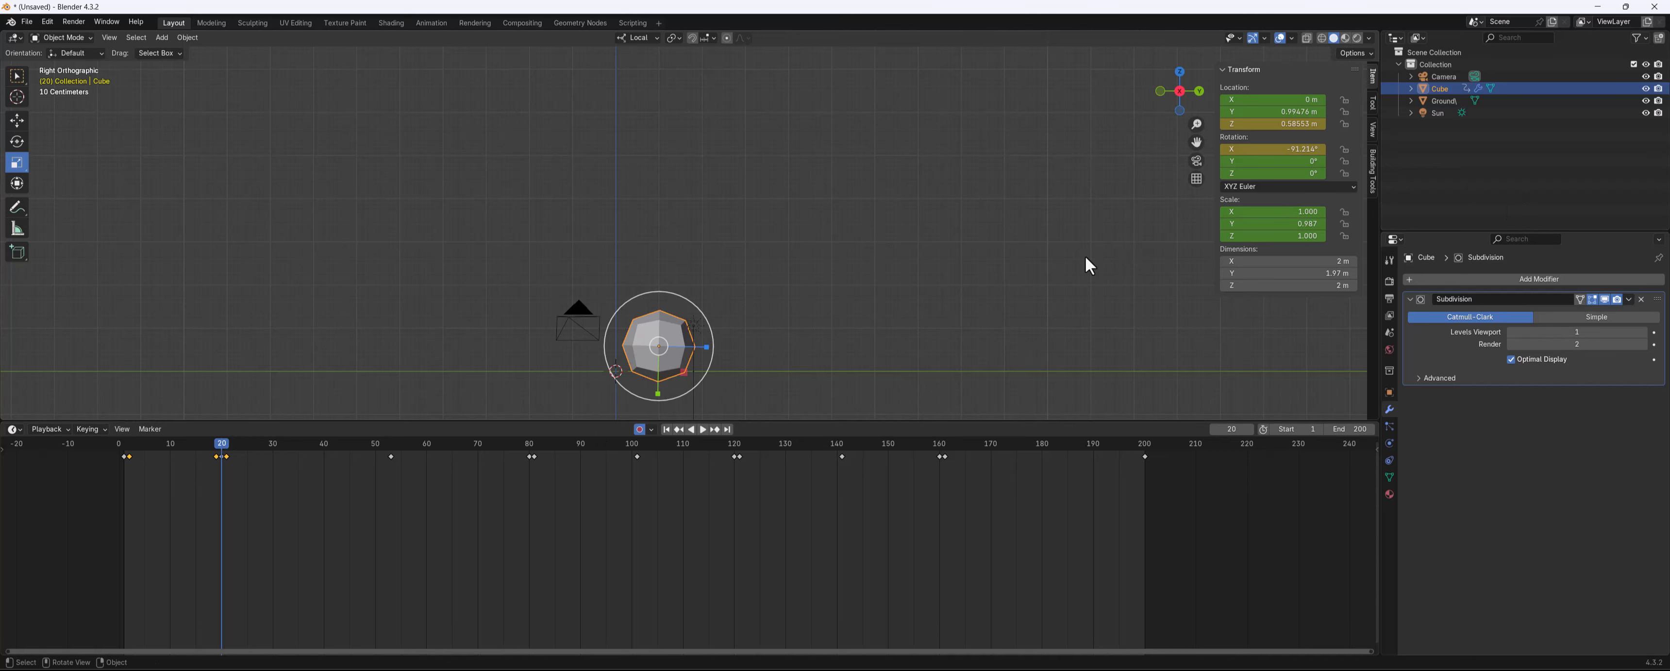
left_click_drag(659, 393, 659, 366)
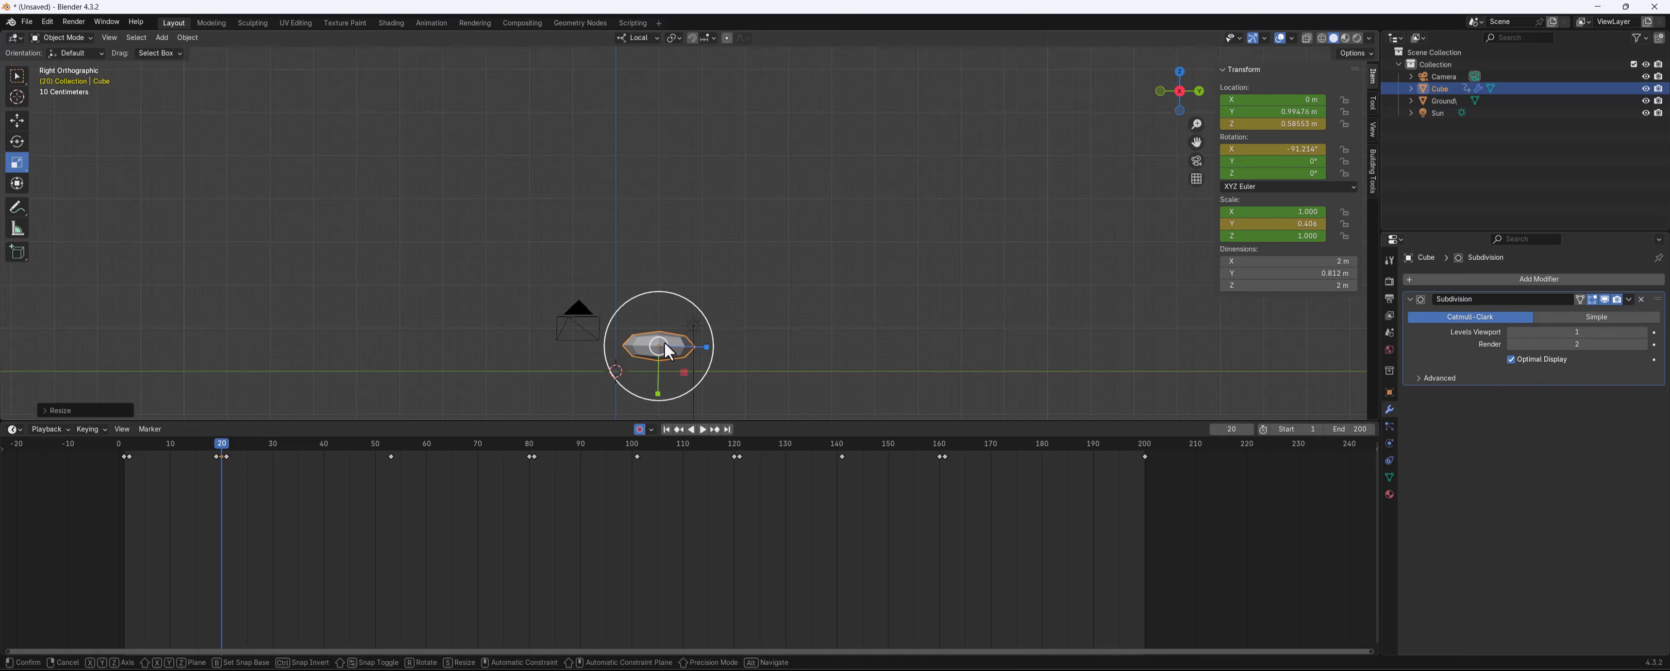
key("g")
left_click(666, 350)
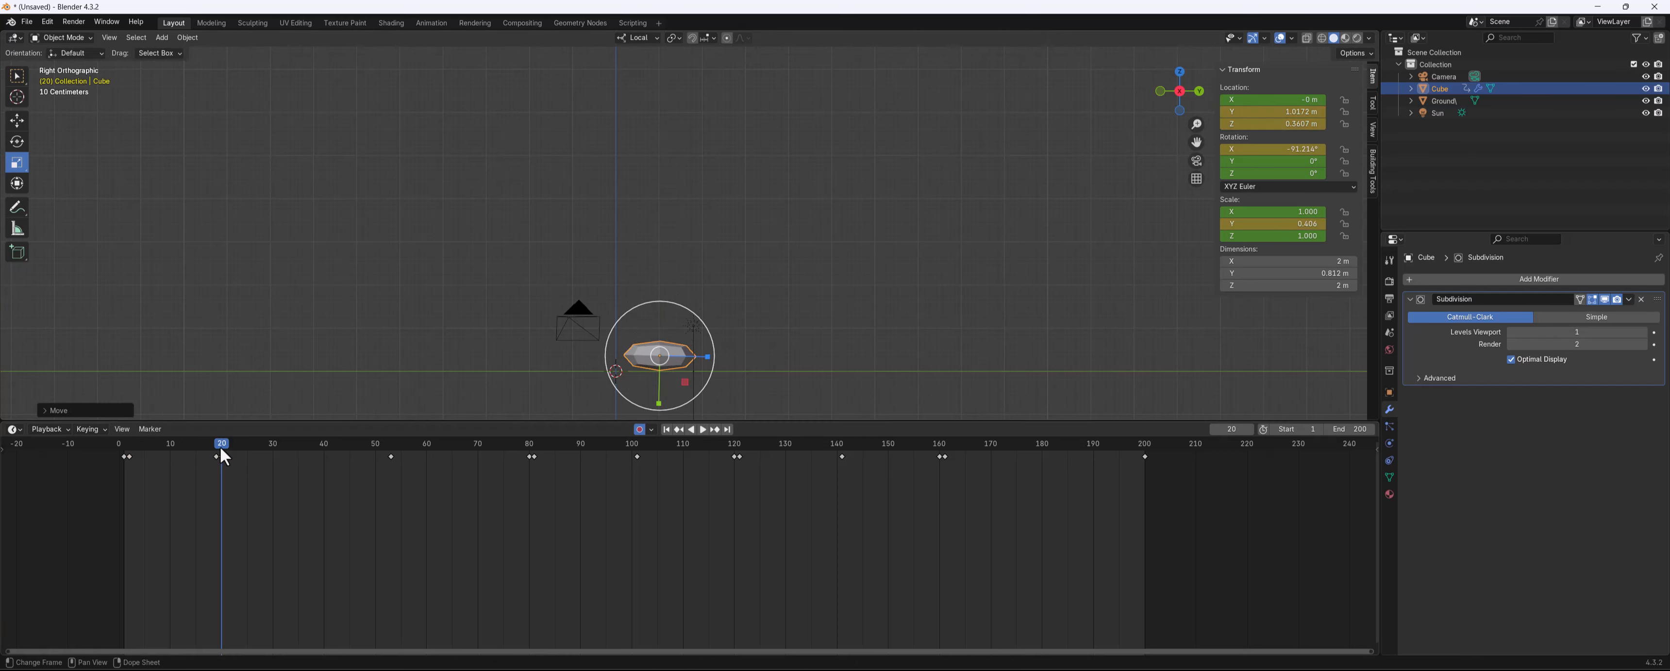
At frame 21, stretch the cube to about 1.208 along local Y and raise it to about 1.02 m on Z
left_click(226, 447)
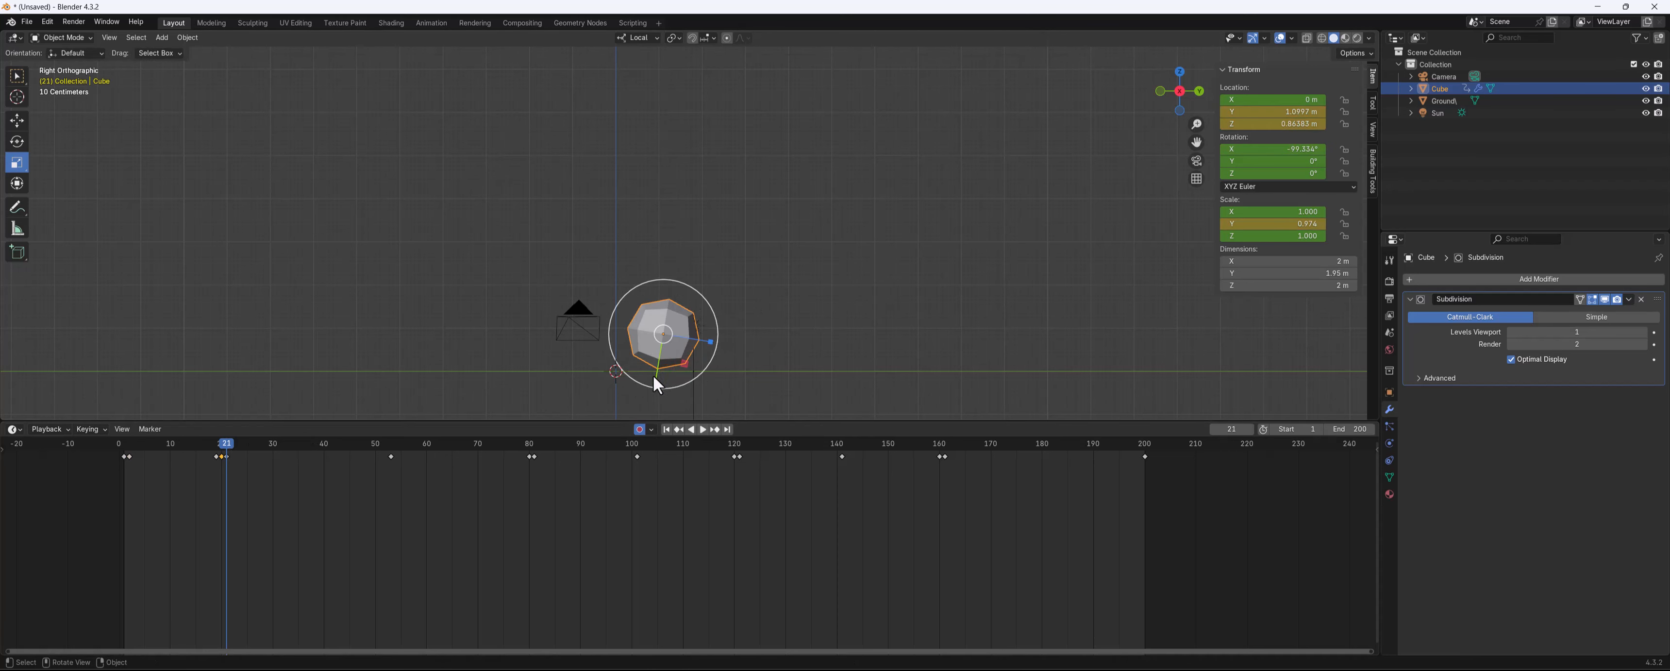
left_click_drag(656, 381, 666, 352)
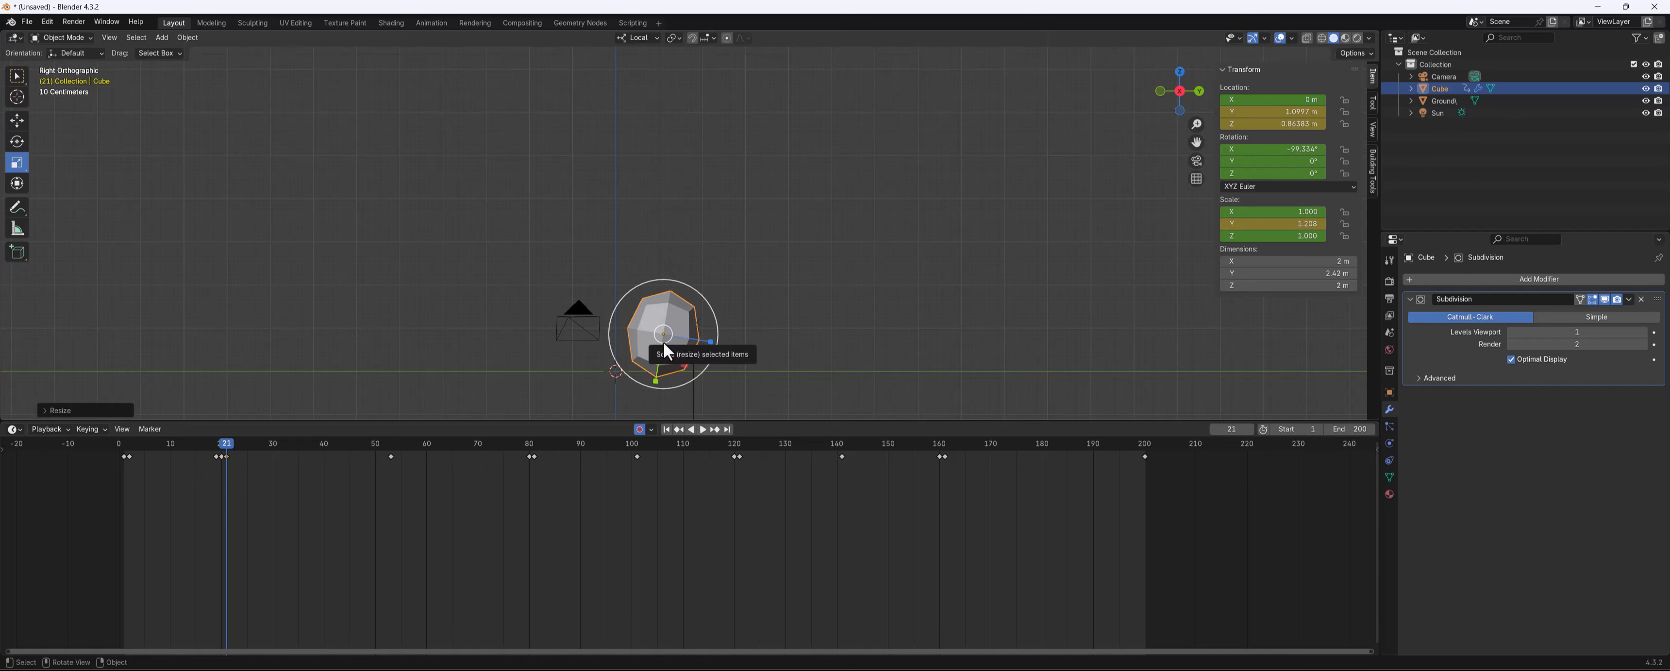
key("g")
left_click(668, 344)
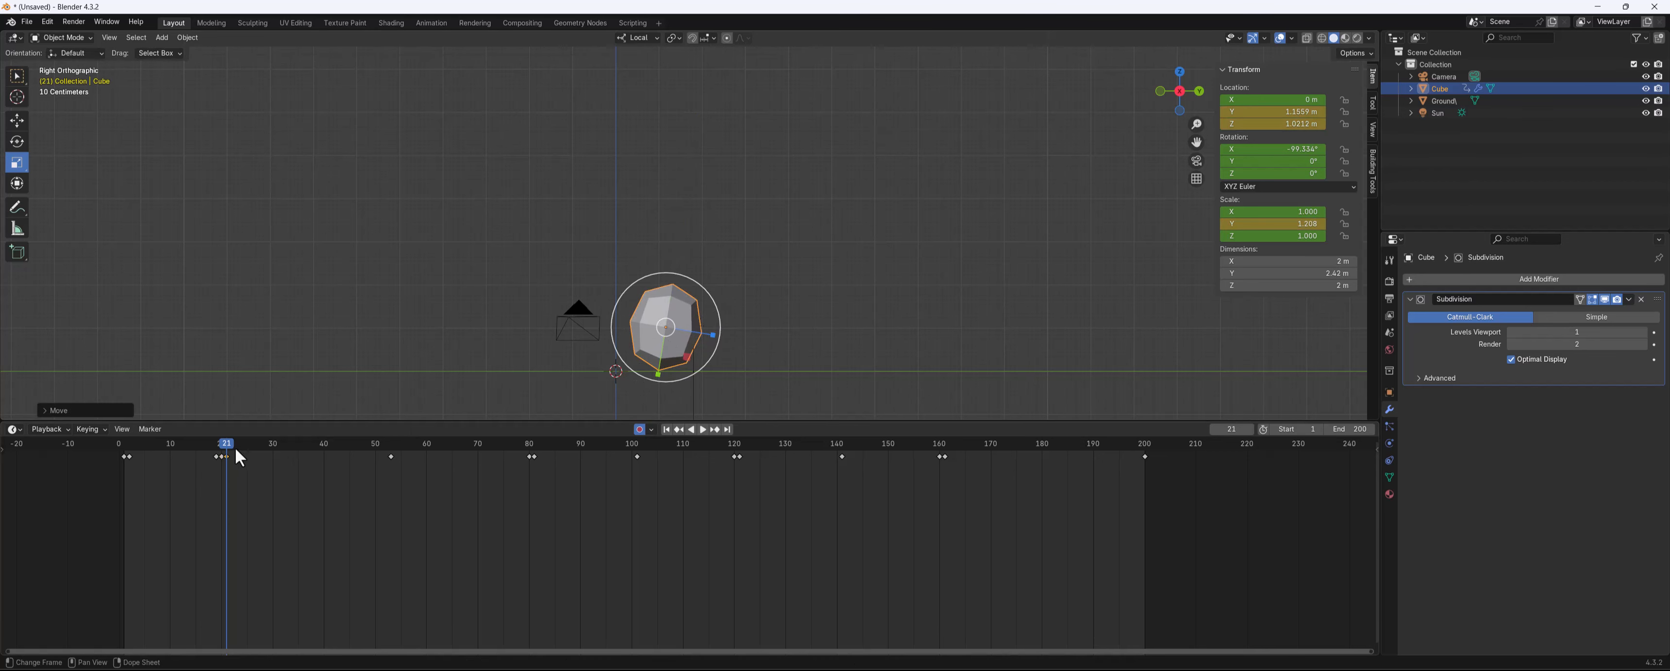
Preview the first bounce from frame 0 and set the cube's scale to 1.0 on all axes at frame 53
left_click_drag(235, 451, 67, 449)
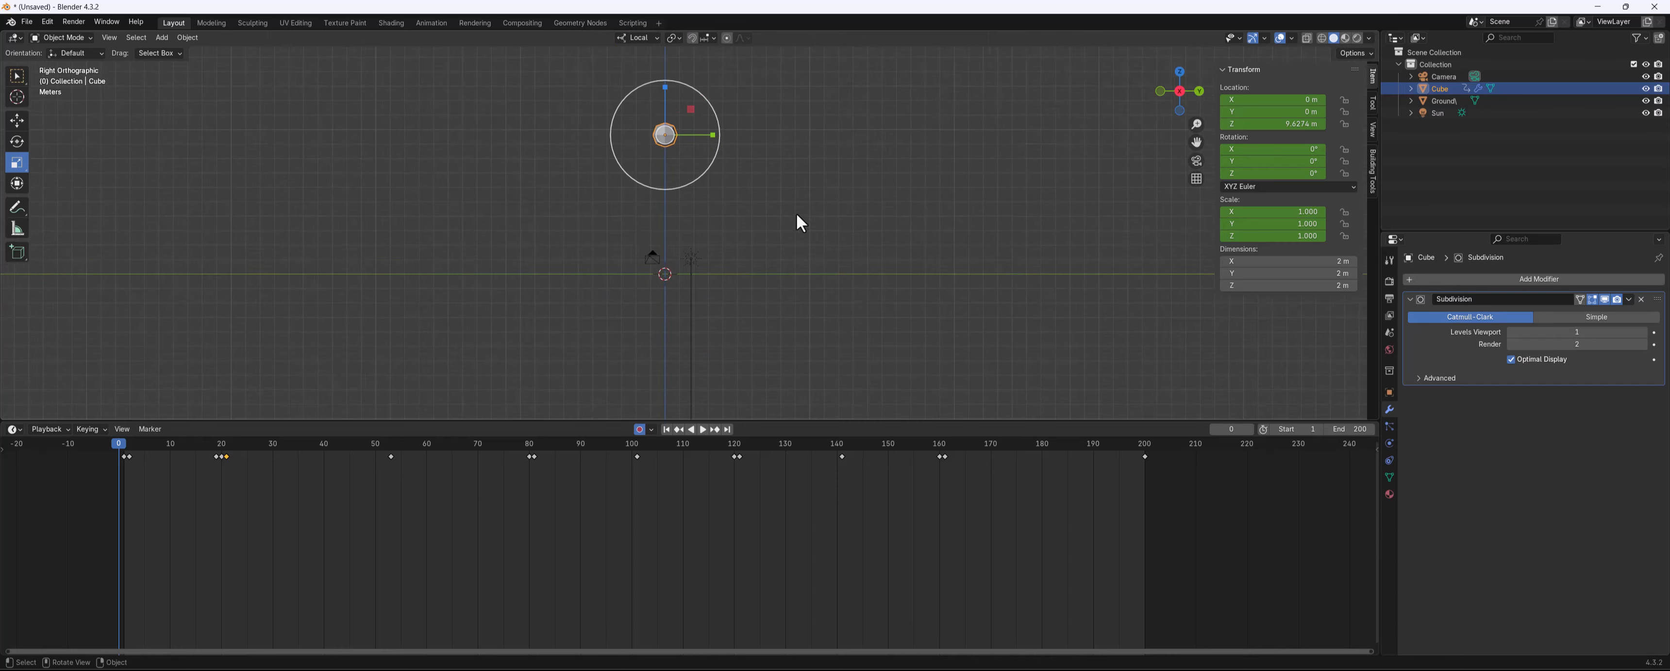
key("space")
middle_click_drag(800, 220, 760, 250, "shift")
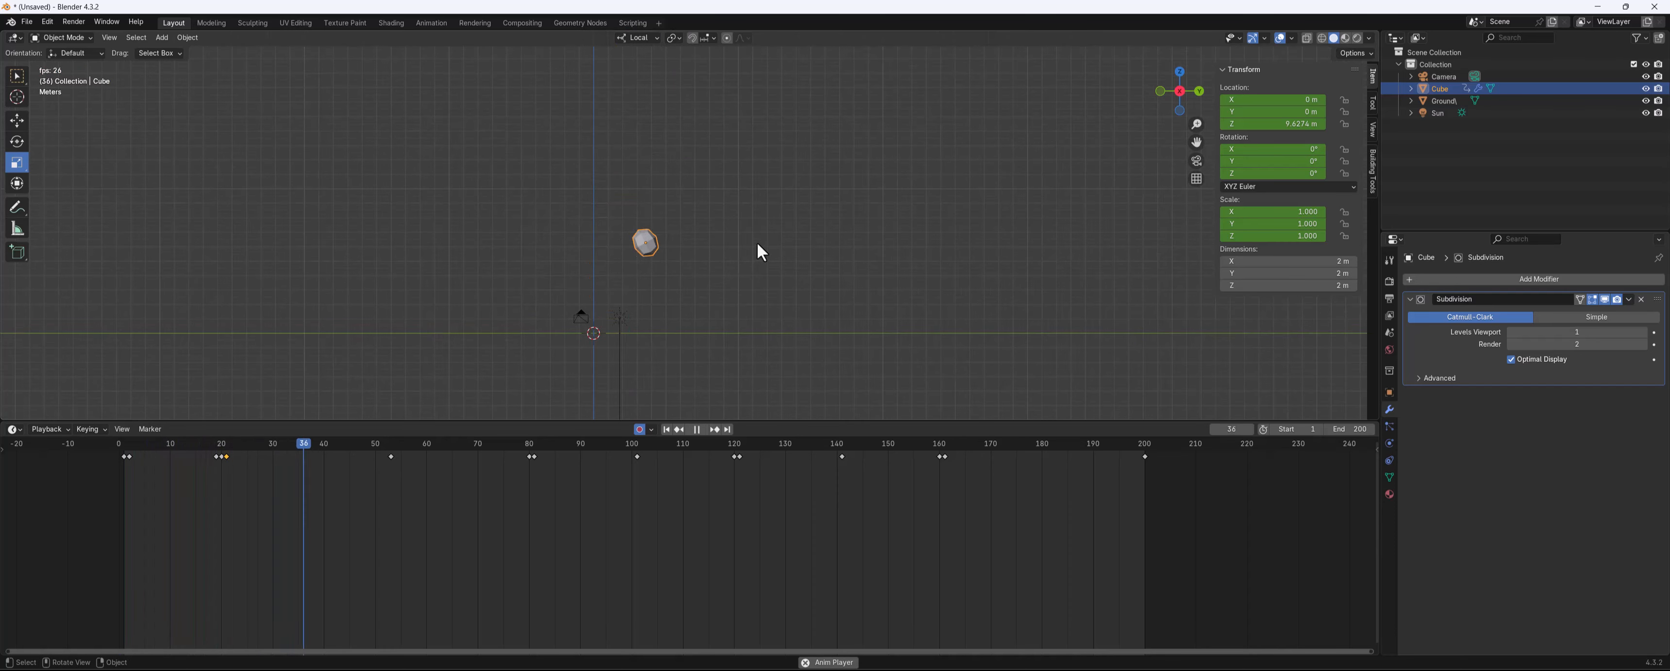
key("space")
left_click_drag(224, 447, 391, 459)
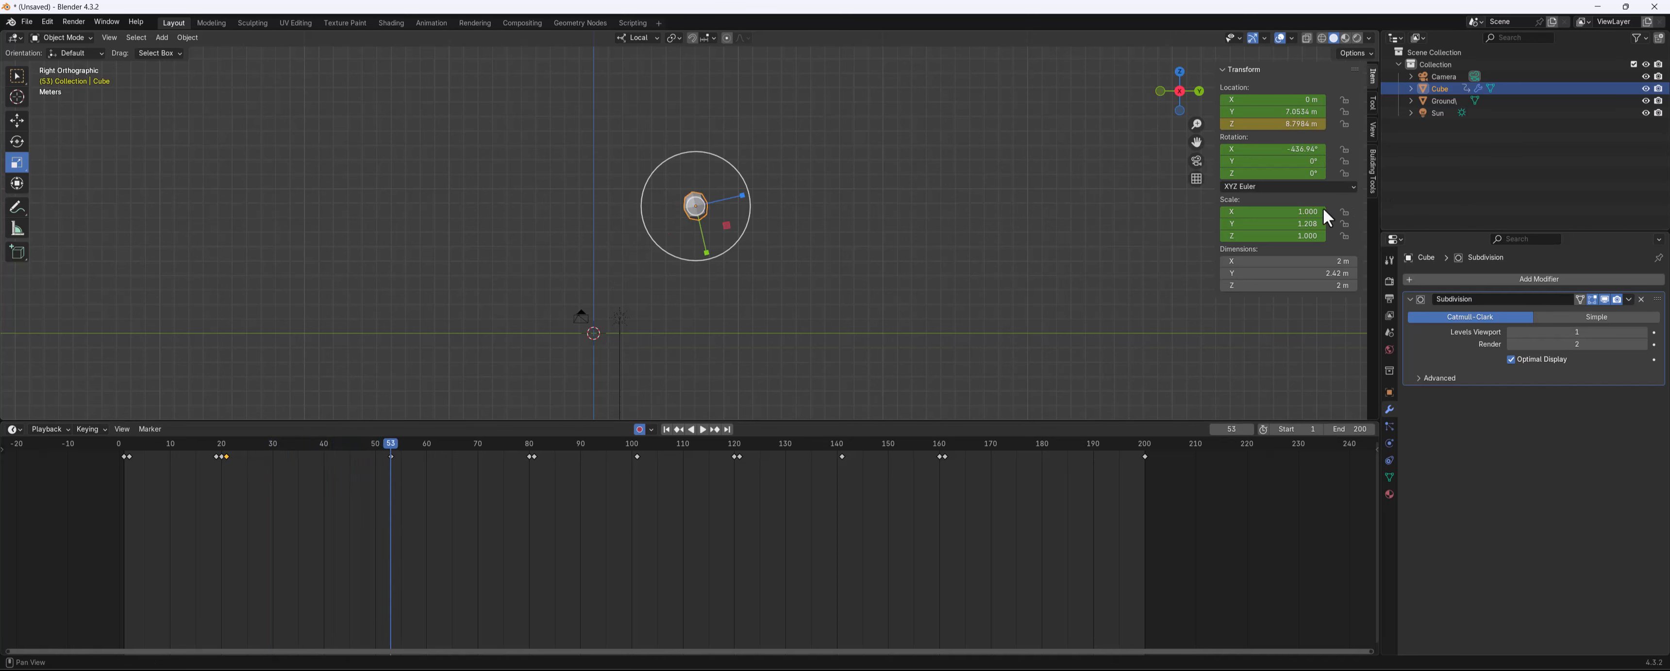
mouse_move(1325, 216)
left_mouse_down()
mouse_move(1316, 229)
mouse_move(1306, 213)
left_mouse_up()
key("Return")
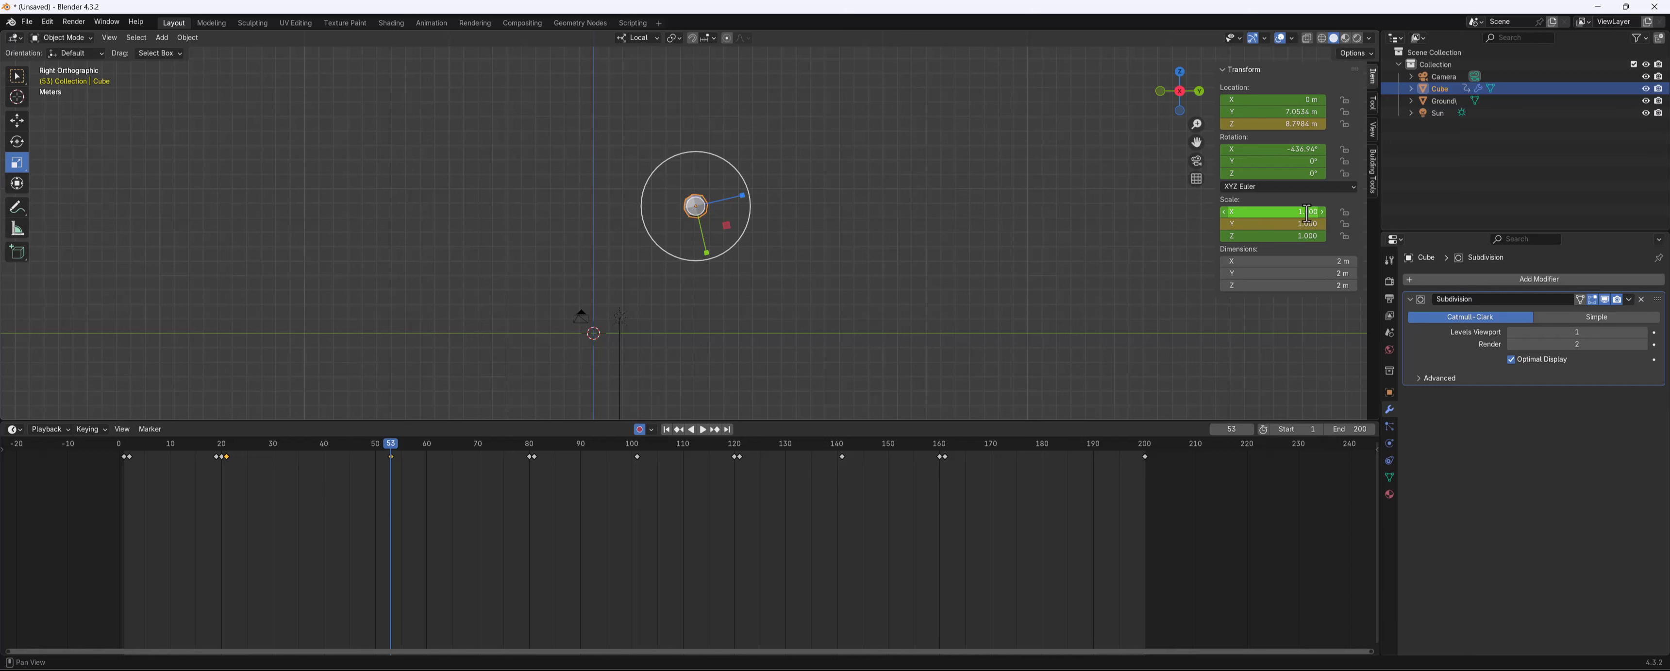
Frame the cube at the second impact and reposition it just above the ground at frame 79
left_click_drag(388, 446, 533, 471)
scroll(790, 324, "up", 4)
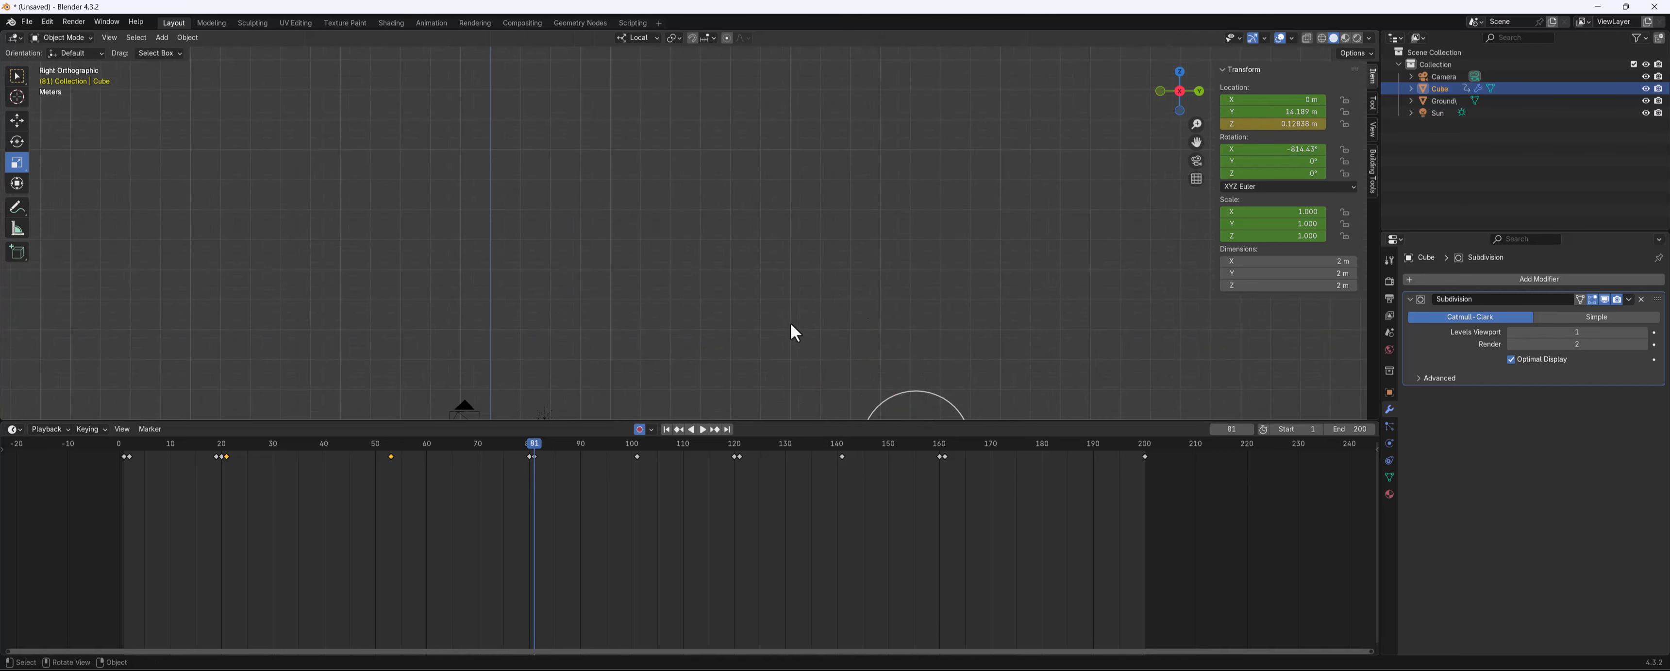
key("KP_Decimal")
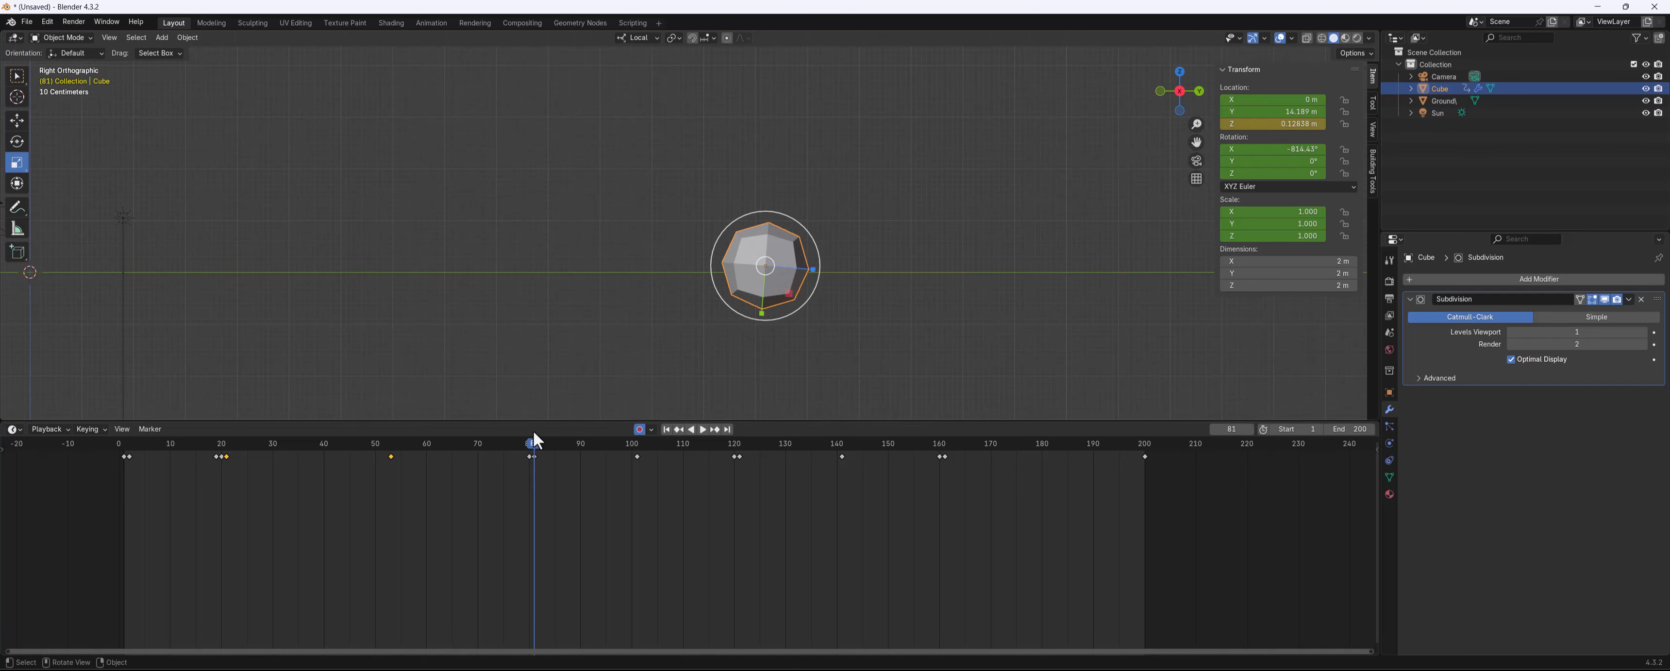
left_click_drag(536, 449, 524, 449)
left_click_drag(725, 214, 727, 255)
At frame 80, set the cube's X rotation to about -809° and squash it to about 0.499 along local Y
left_click(528, 454)
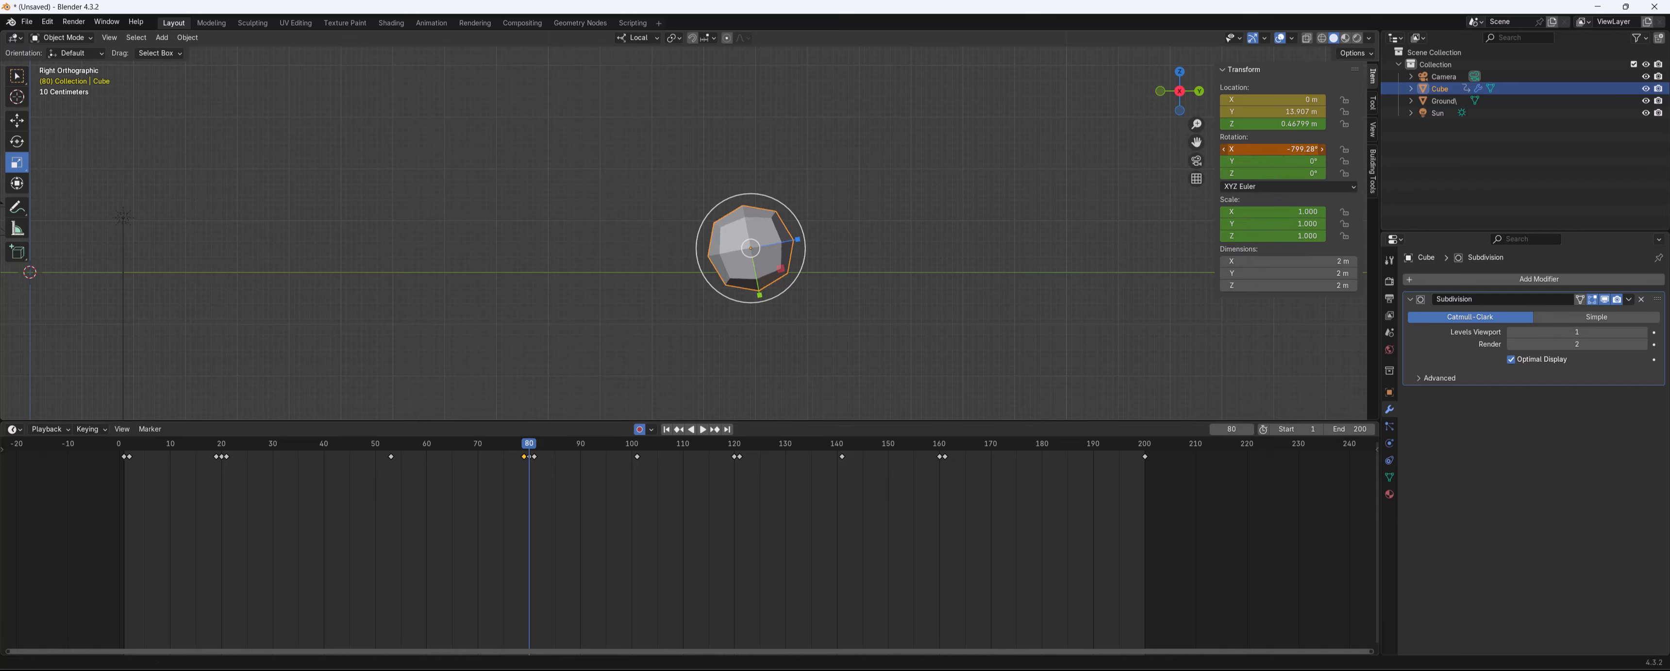
left_click_drag(1272, 149, 1264, 149)
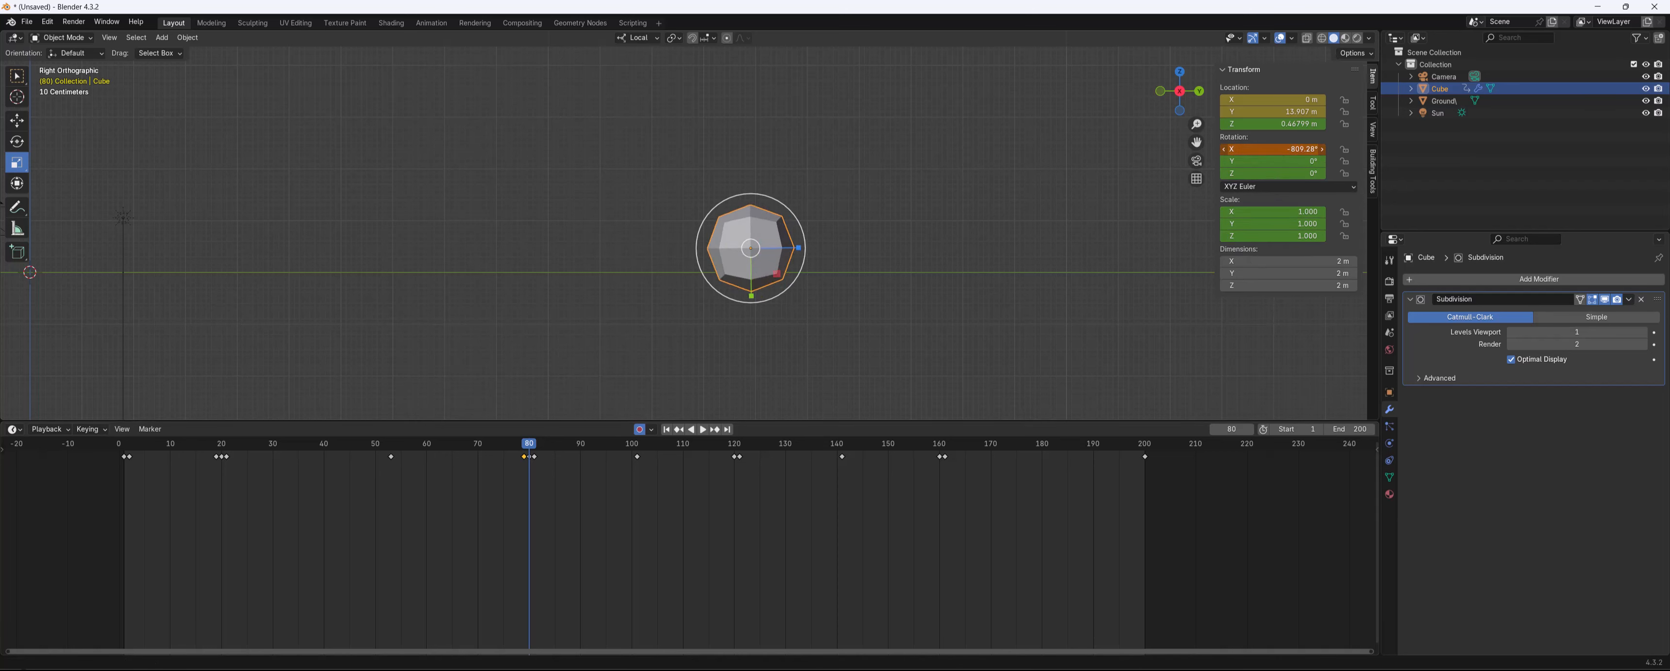
left_click_drag(751, 296, 750, 262)
At frame 81, stretch the cube to about 1.345 along local Y and raise it to about 1.14 m on Z
left_click_drag(530, 456, 534, 456)
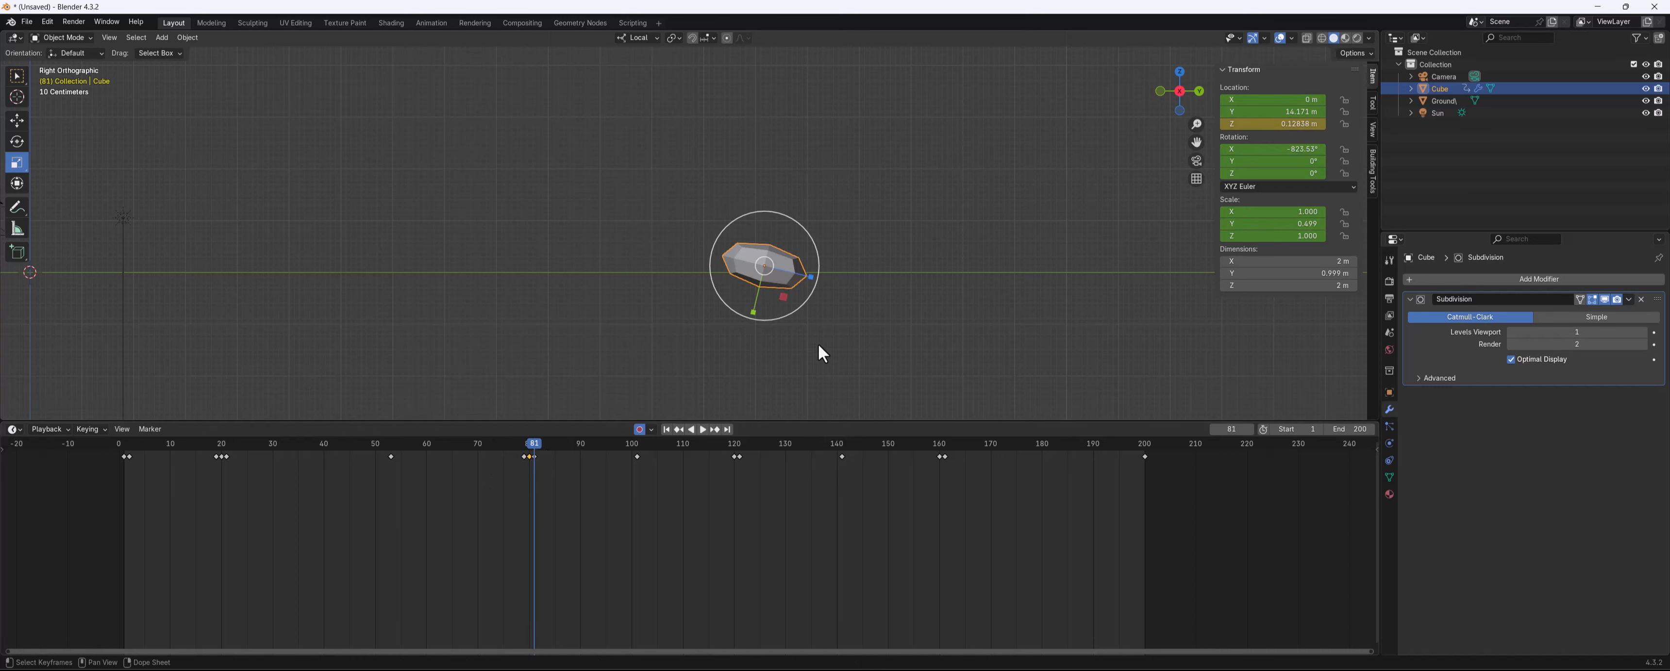
left_click_drag(755, 318, 741, 363)
key("g")
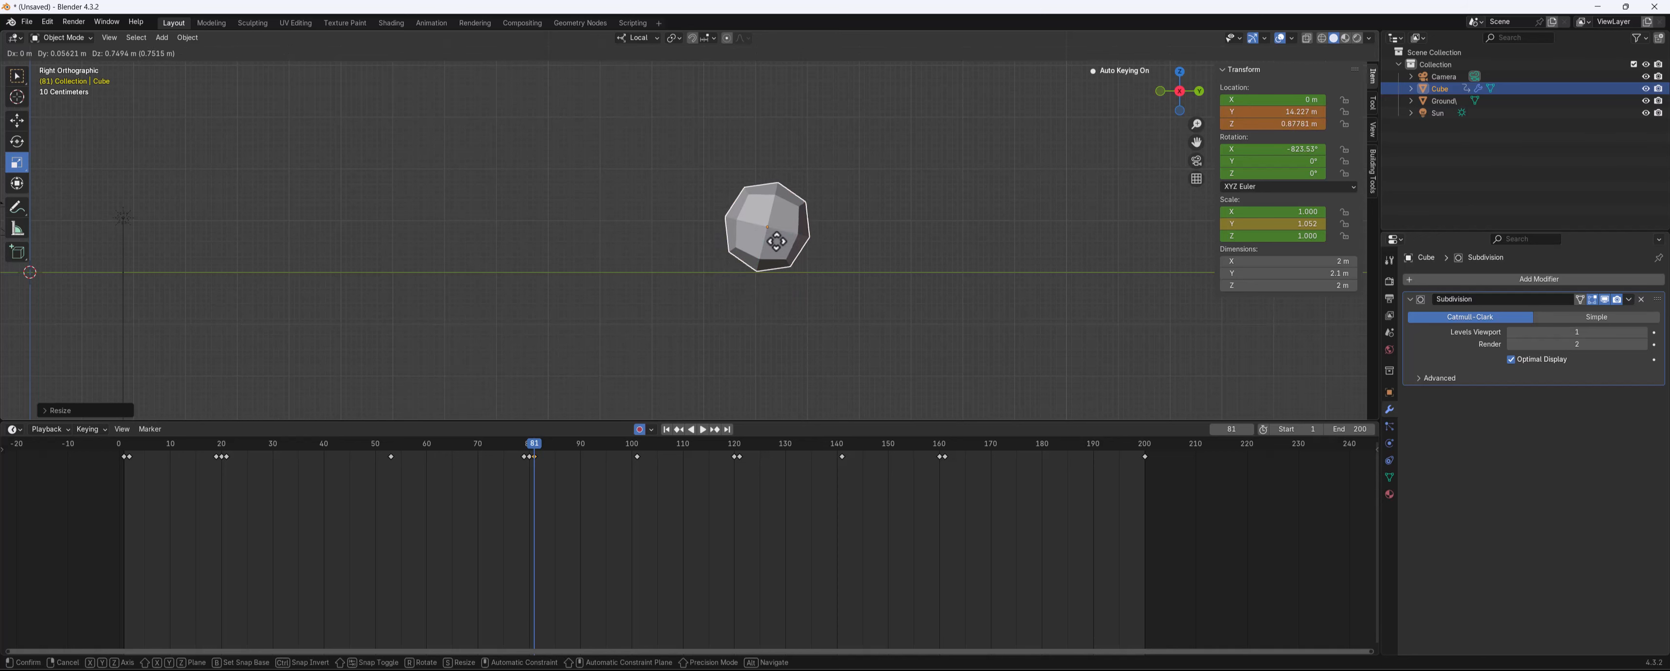
left_click(756, 279)
left_click_drag(754, 272, 751, 286)
key("g")
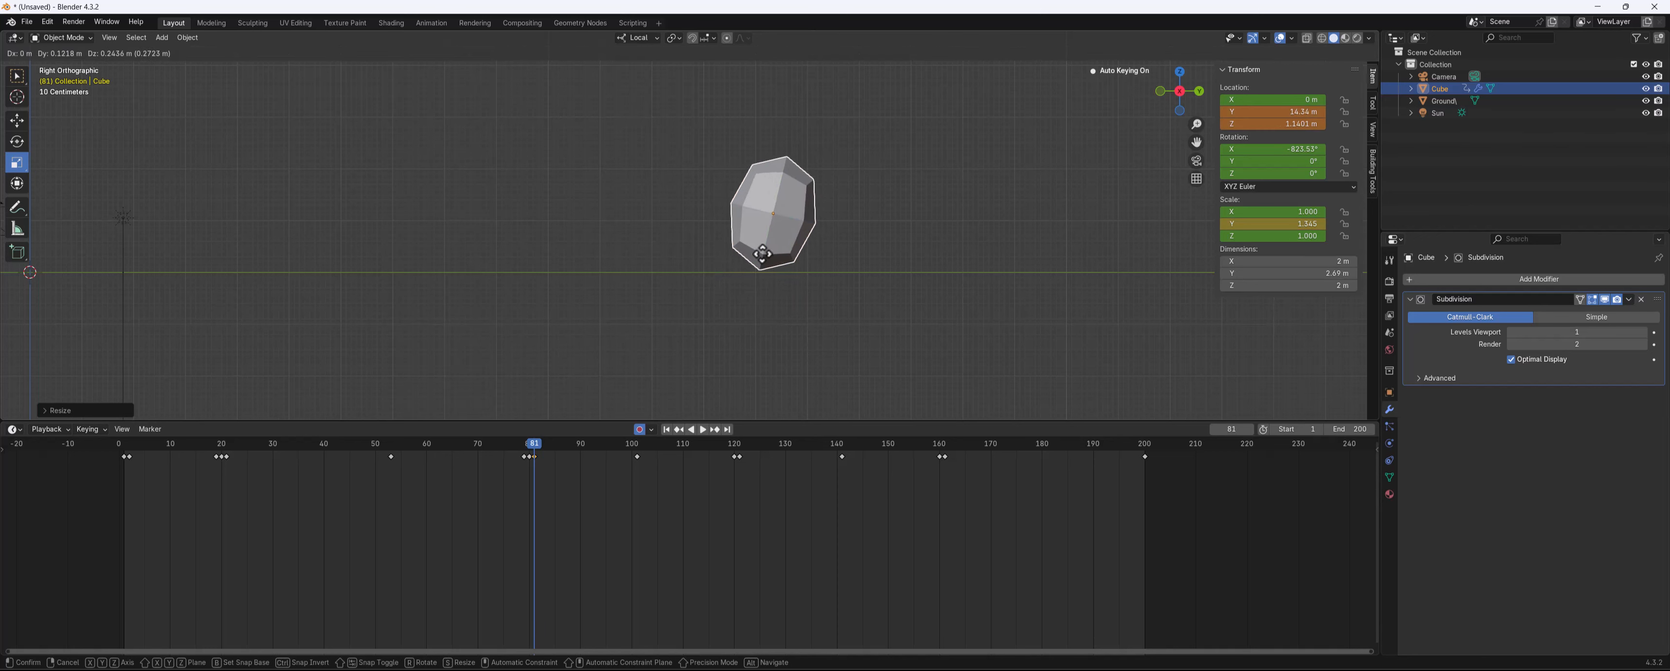
left_click(760, 257)
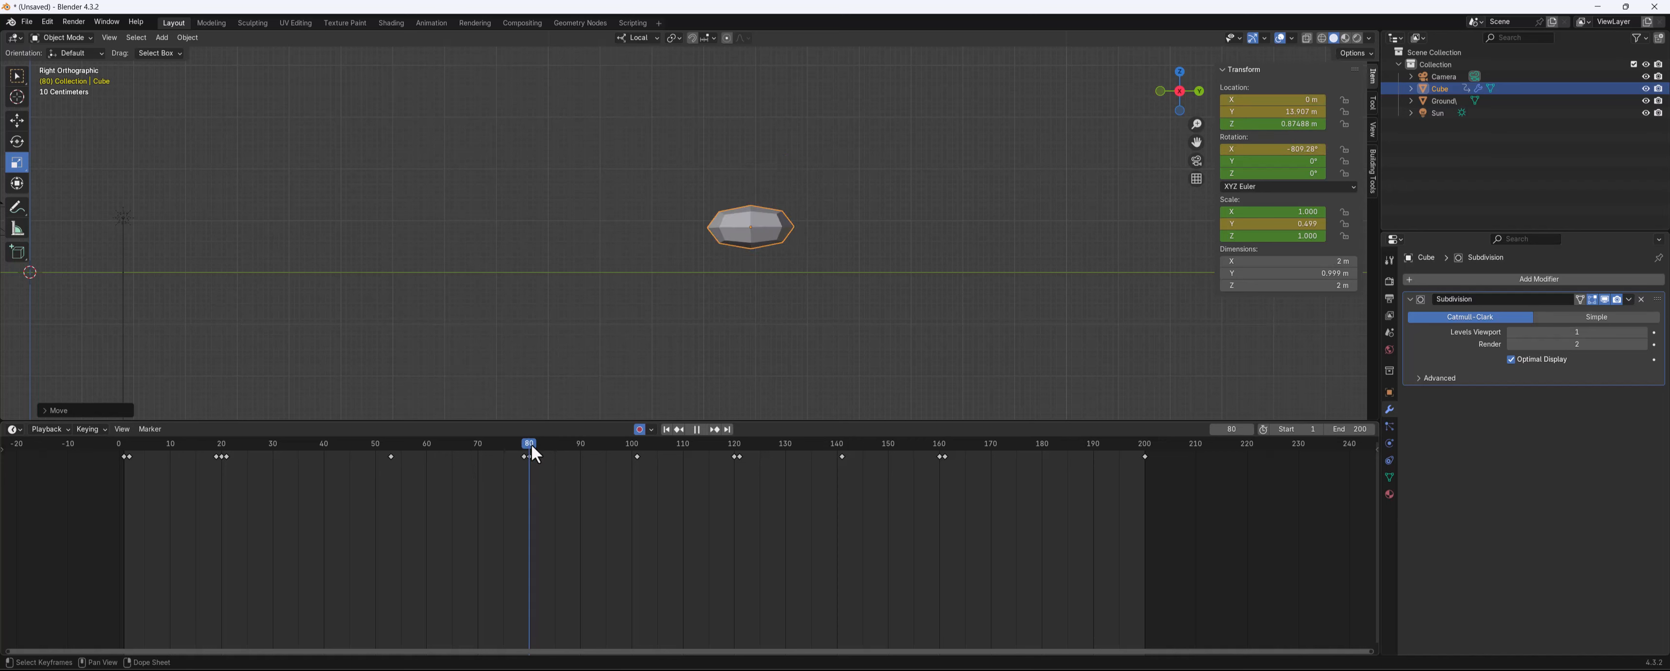
Return to frame 79 and set the cube's Y scale to 1
mouse_move(531, 444)
left_mouse_down()
mouse_move(481, 446)
mouse_move(521, 451)
left_mouse_up()
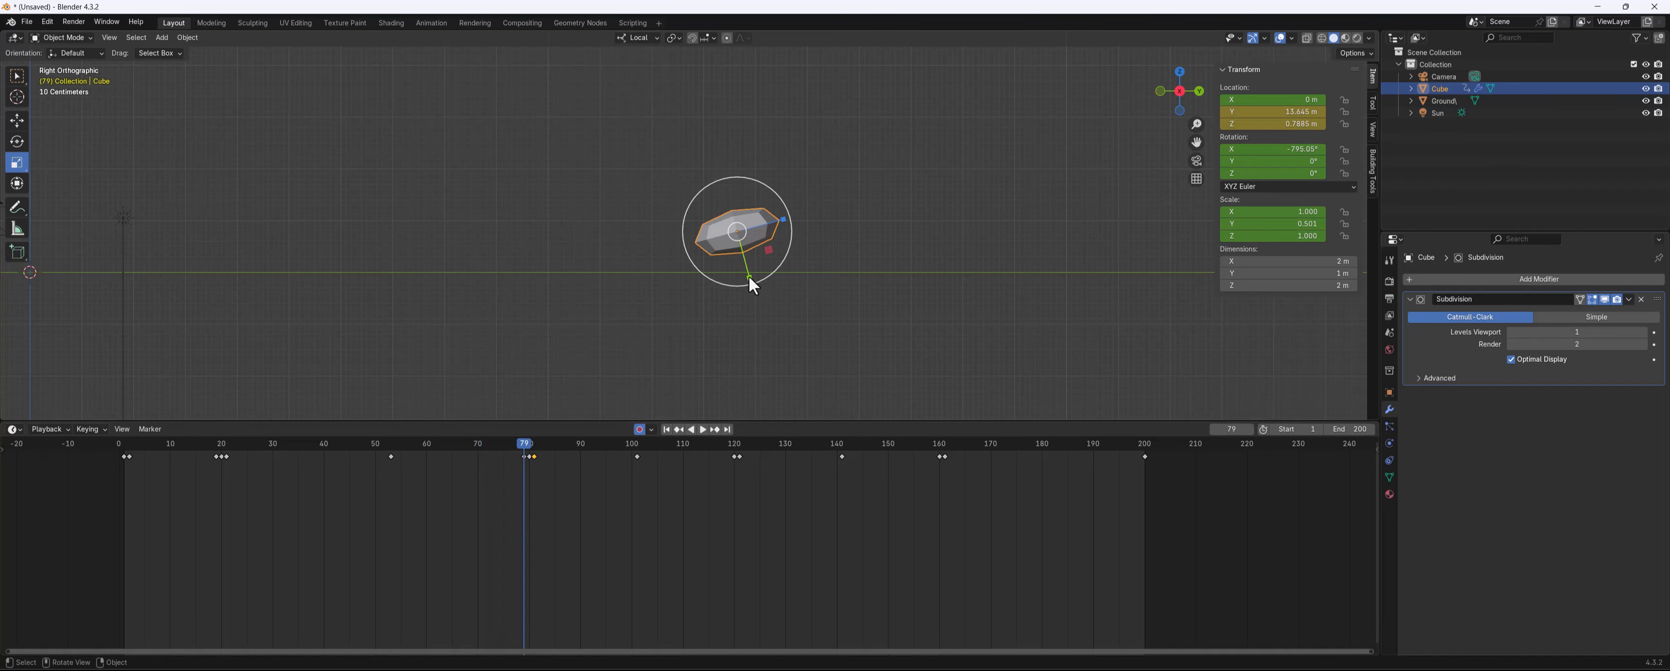
left_click(1306, 225)
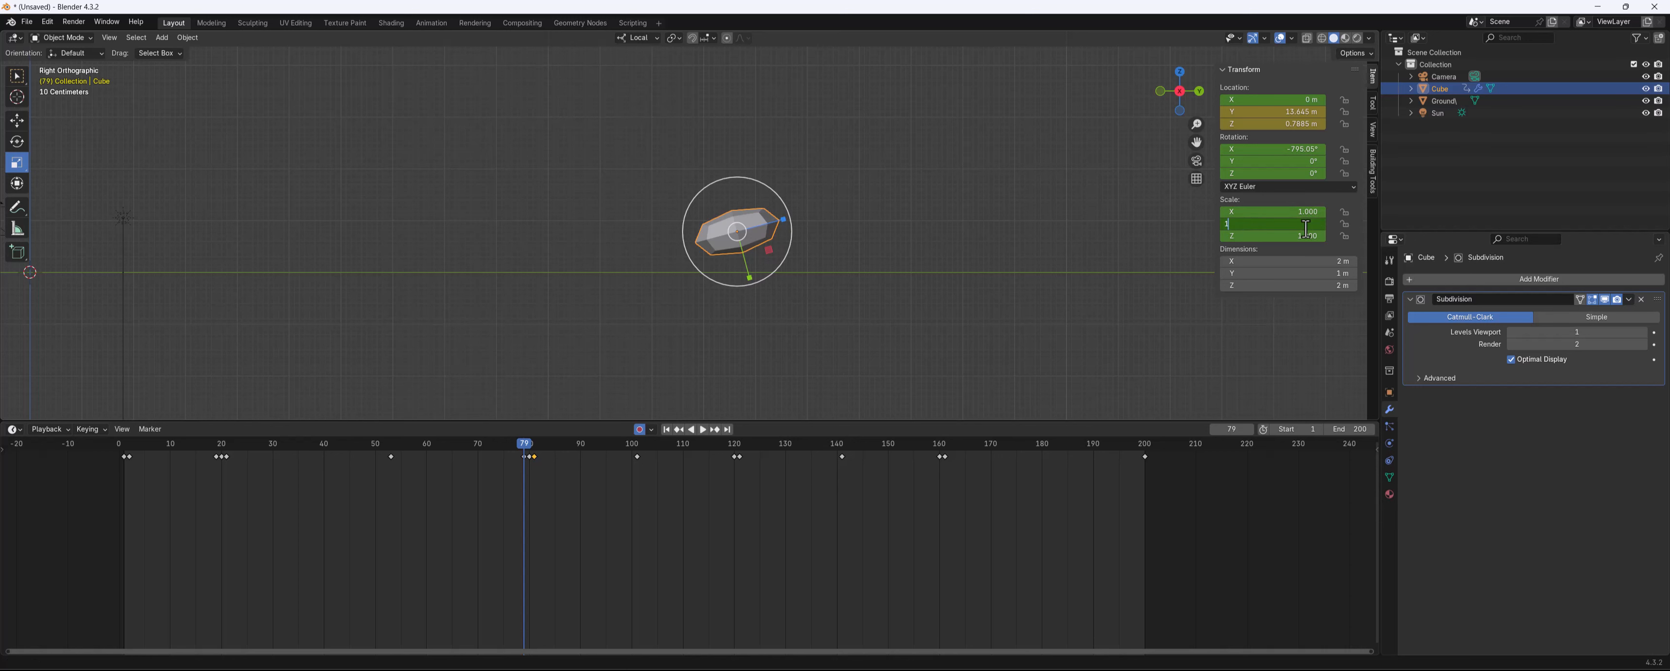
type("1")
key("Return")
Play the animation from frame 0 past the second impact and examine the cube's shape around frame 115
left_click_drag(529, 447, 118, 444)
scroll(503, 207, "down", 8)
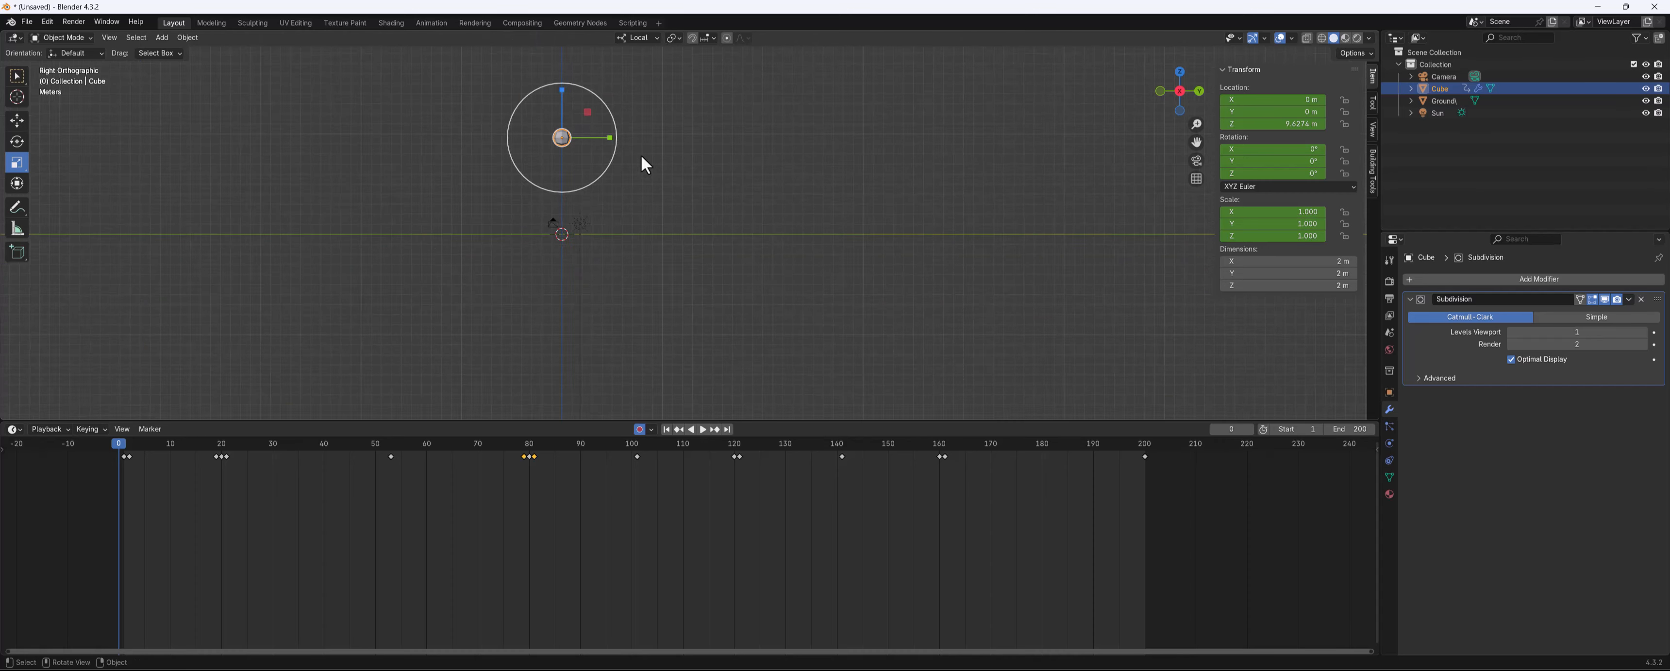
middle_click_drag(641, 154, 506, 307, "shift")
key("space")
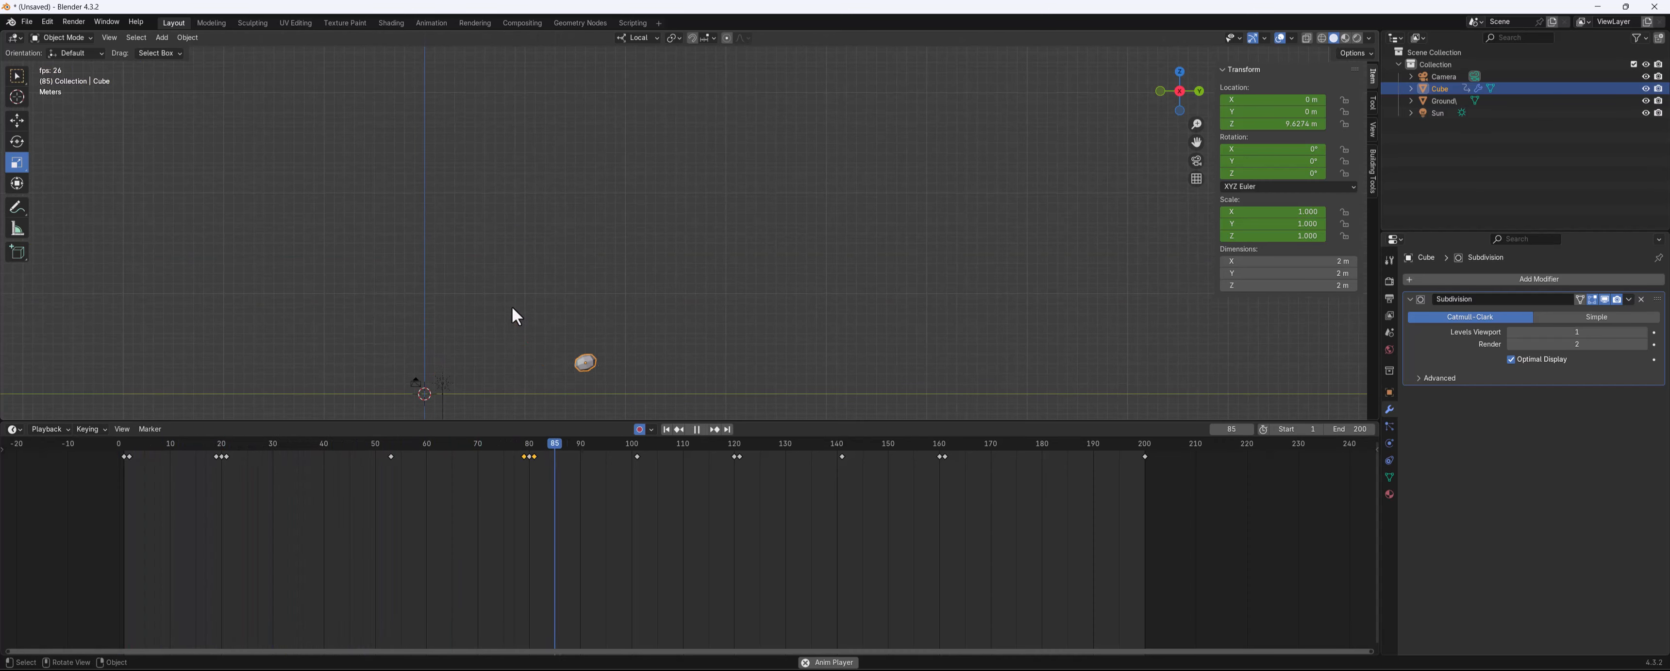
key("space")
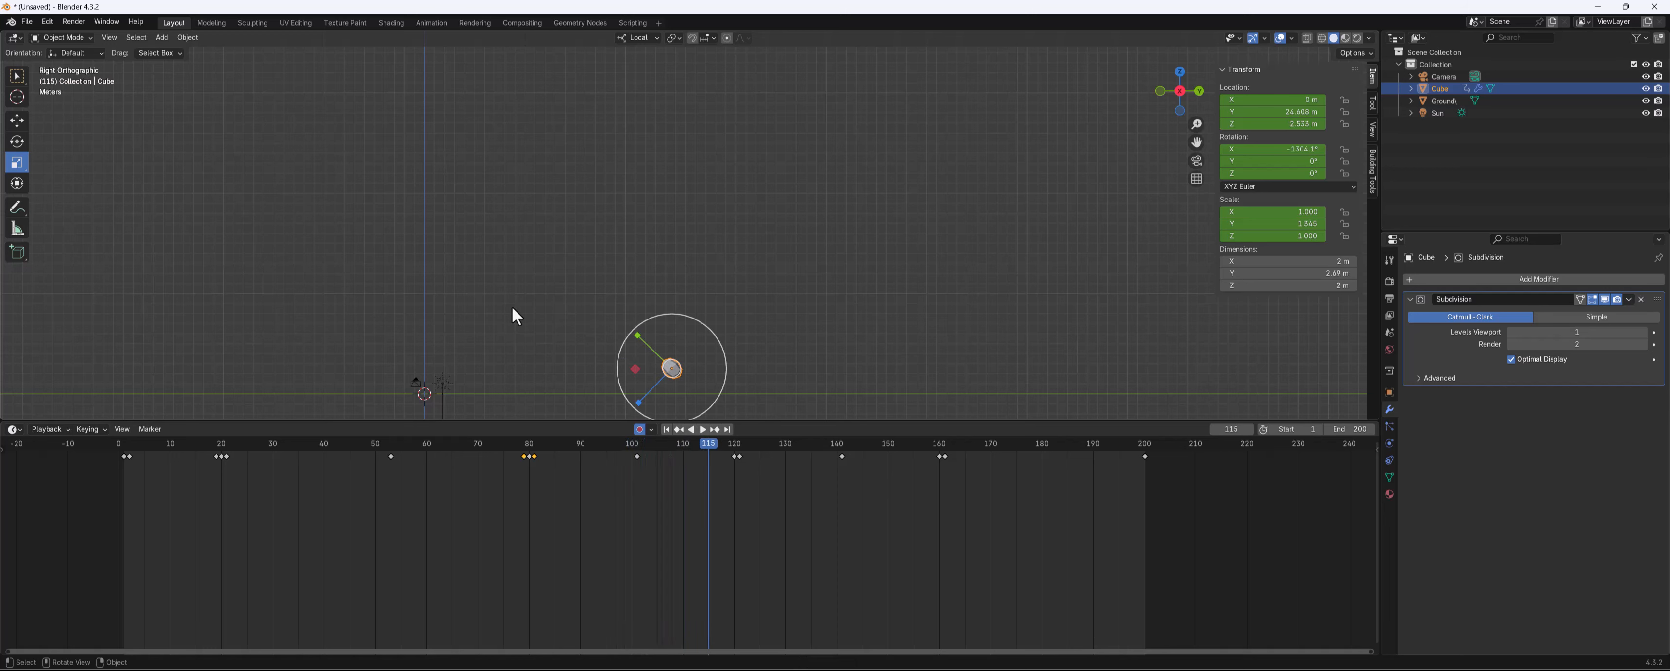
middle_click_drag(792, 249, 784, 139, "shift")
scroll(534, 305, "up", 8)
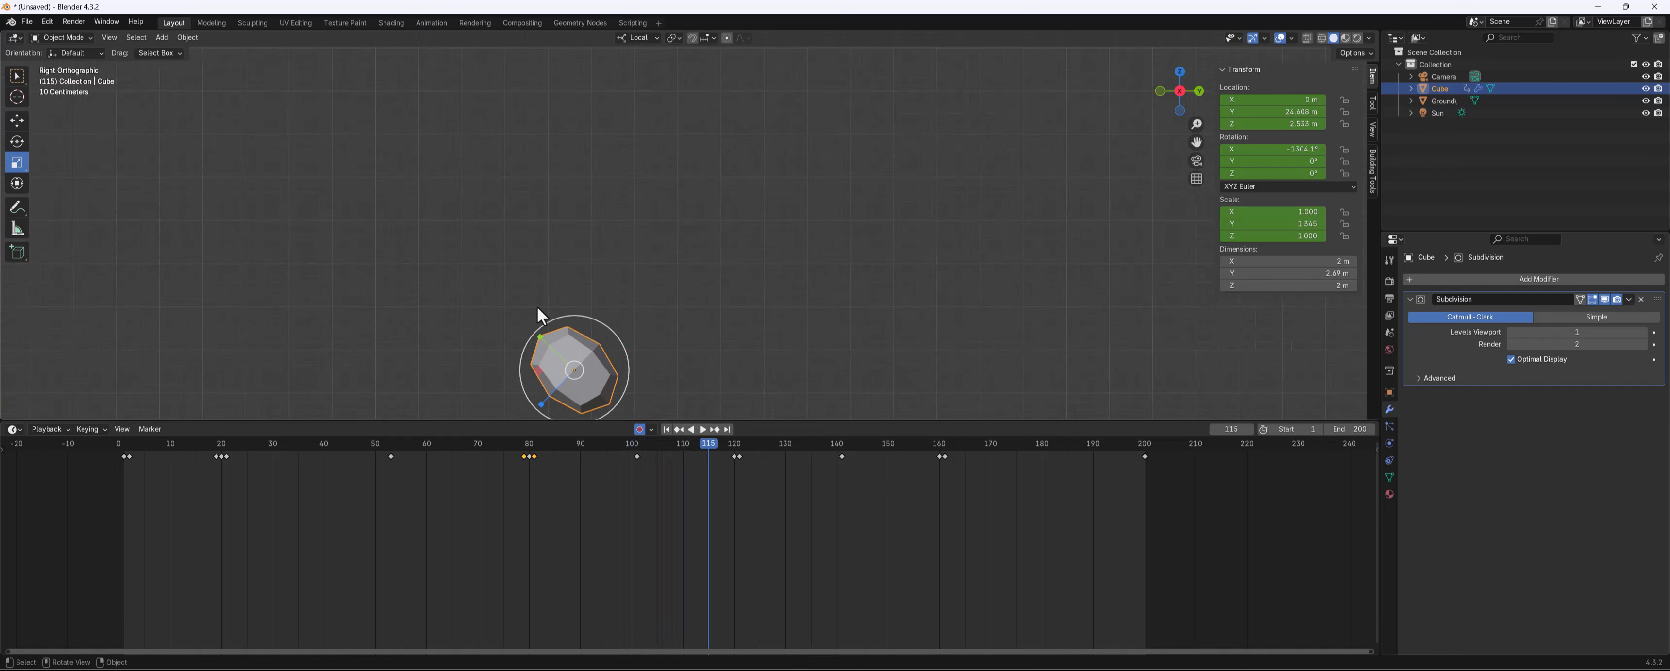
scroll(539, 316, "down", 3)
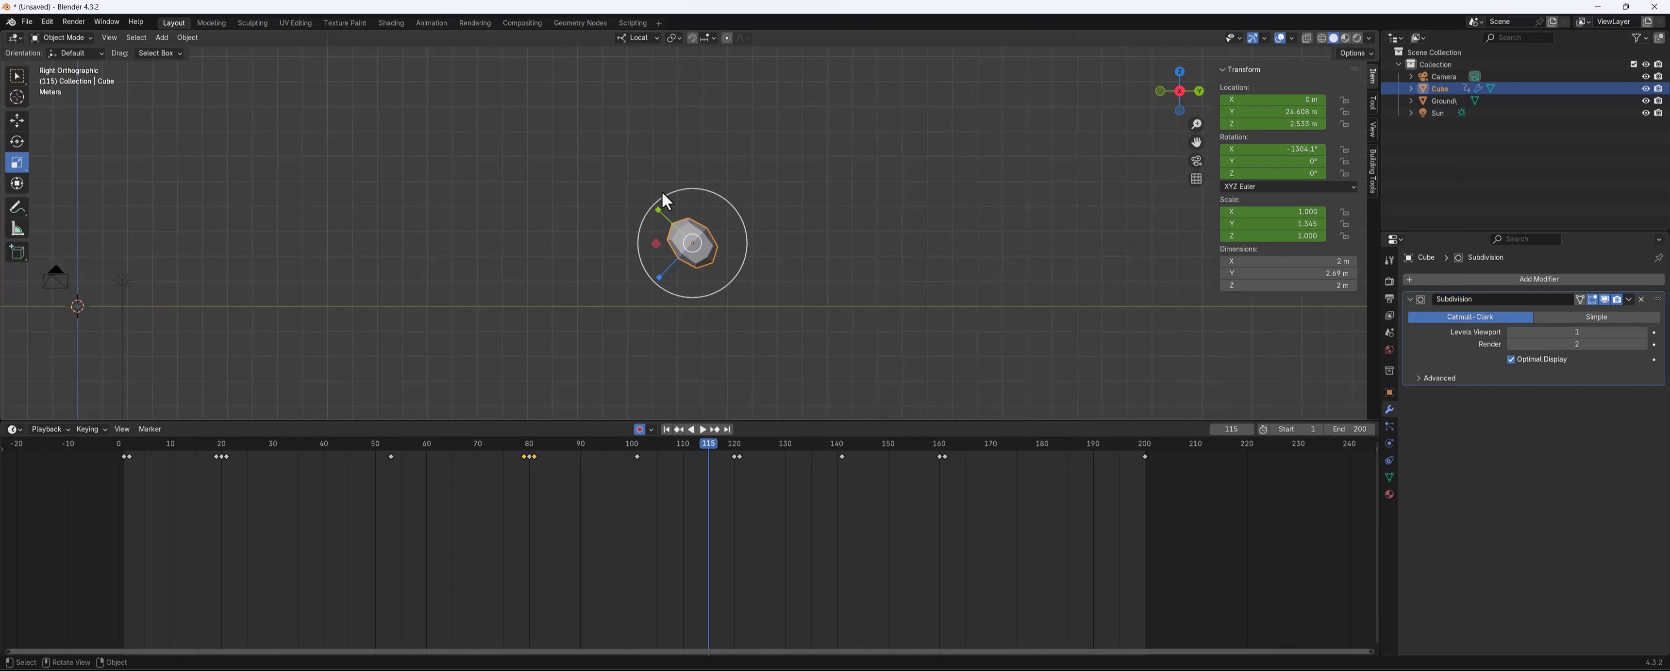
middle_click_drag(734, 268, 768, 189, "shift")
middle_click_drag(876, 205, 822, 261, "shift")
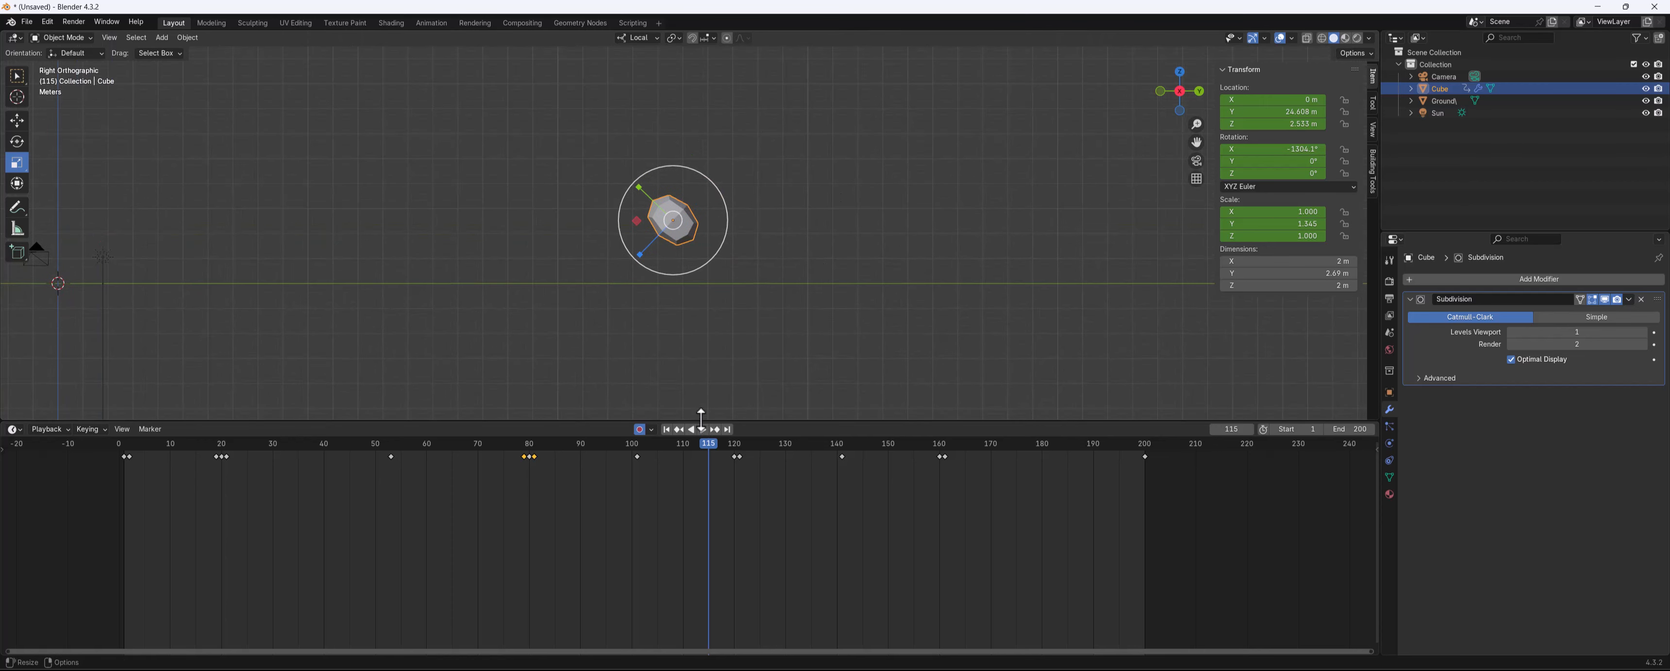
scroll(745, 317, "up", 3)
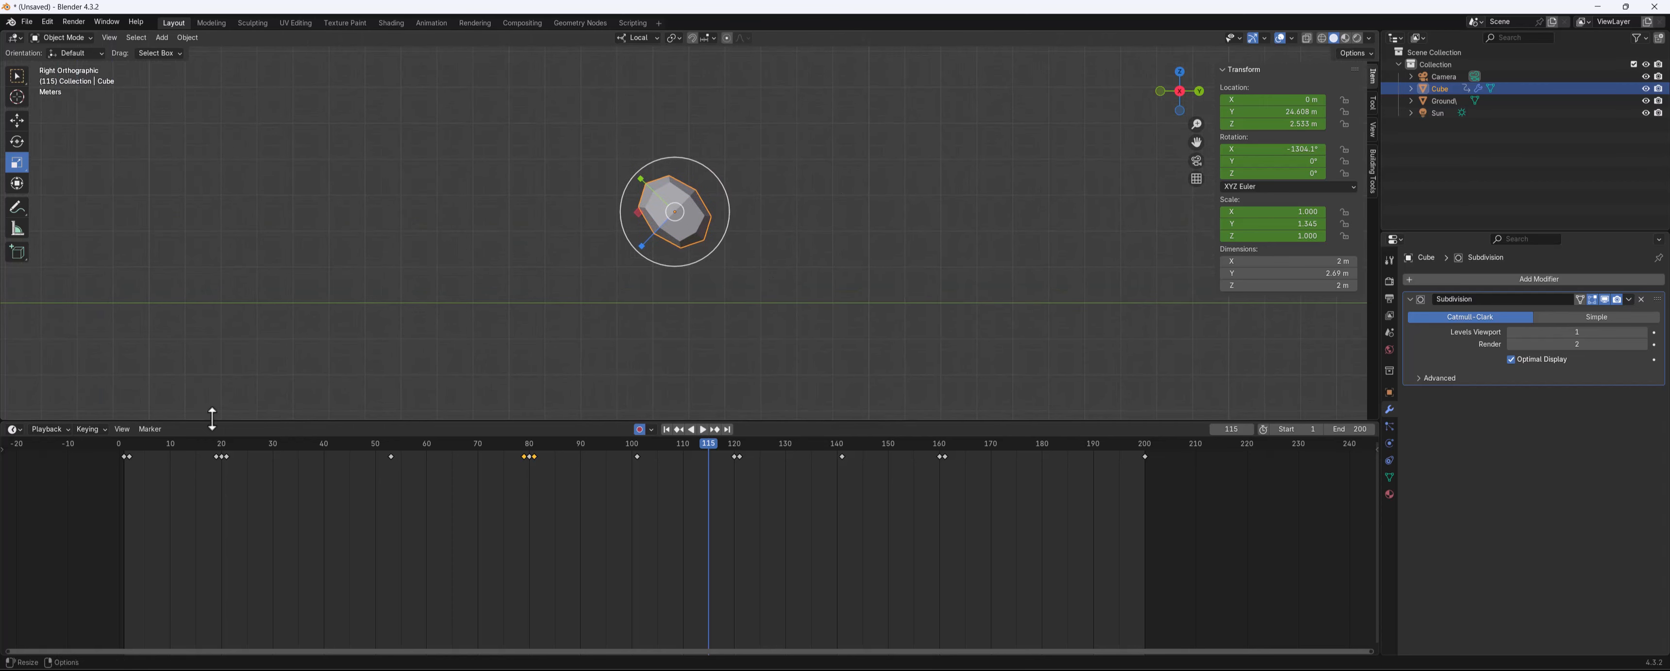
Show the timeline channels, expand the cube's Object Transforms group and select its Y Scale and Z Scale channels
left_click(4, 449)
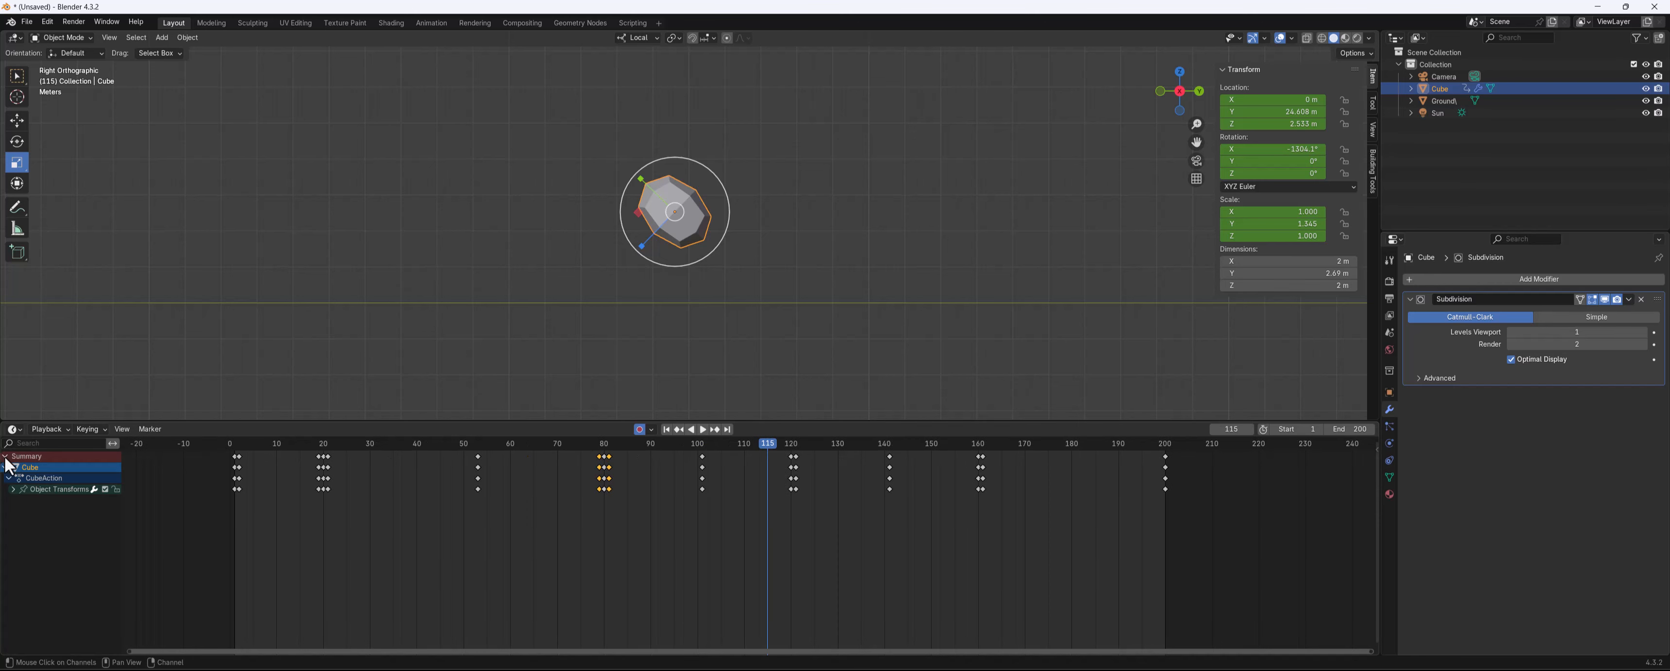
left_click(13, 489)
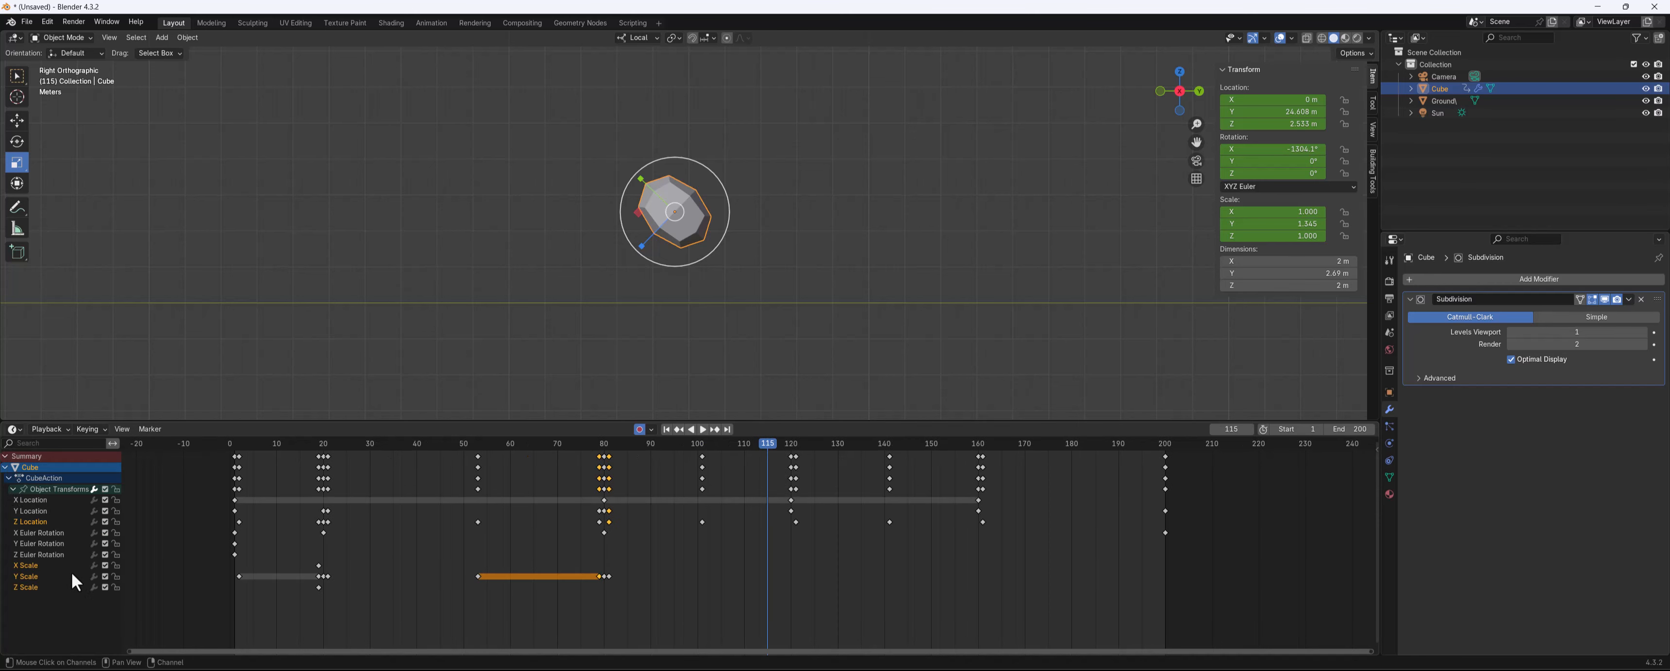
left_click(60, 585)
left_click(26, 588, "shift")
scroll(587, 602, "up", 3)
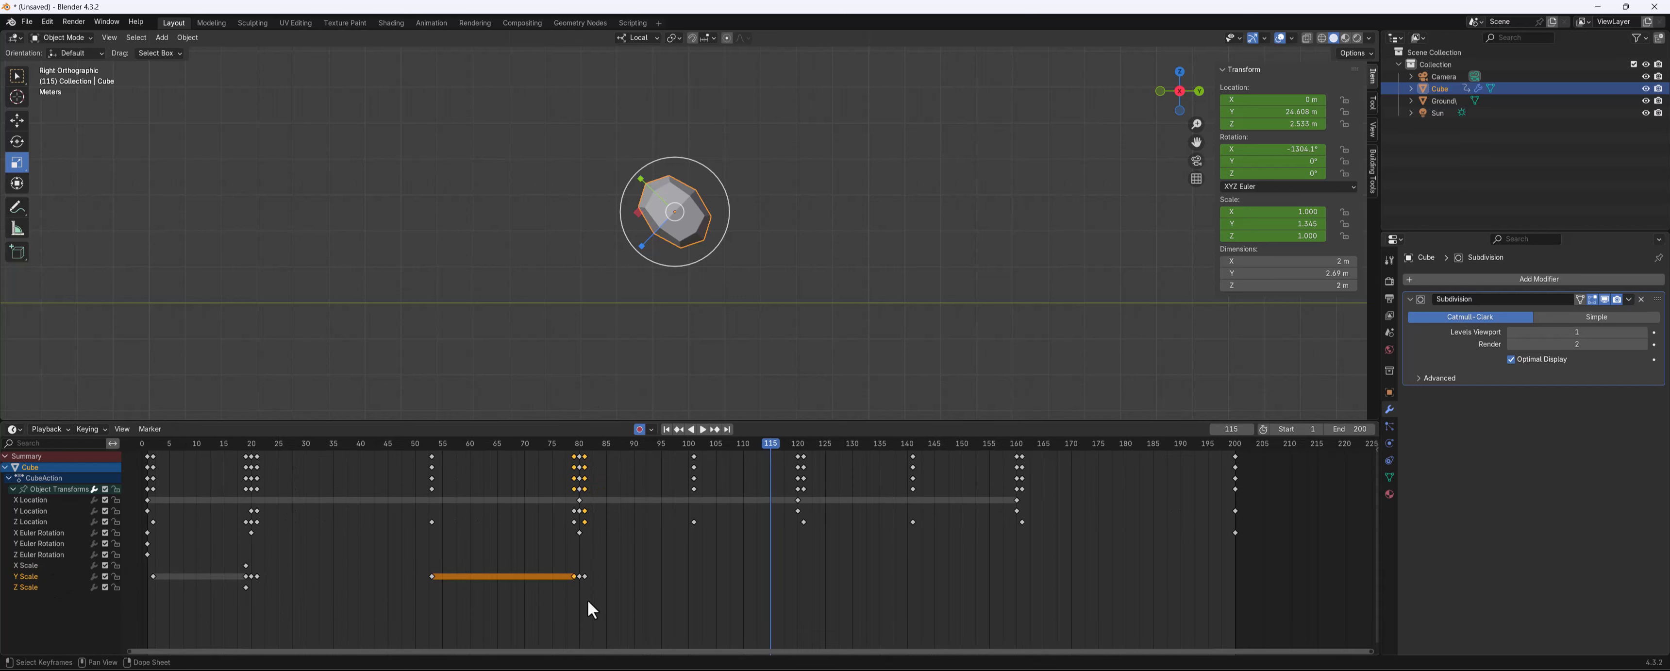
middle_click_drag(576, 562, 648, 565)
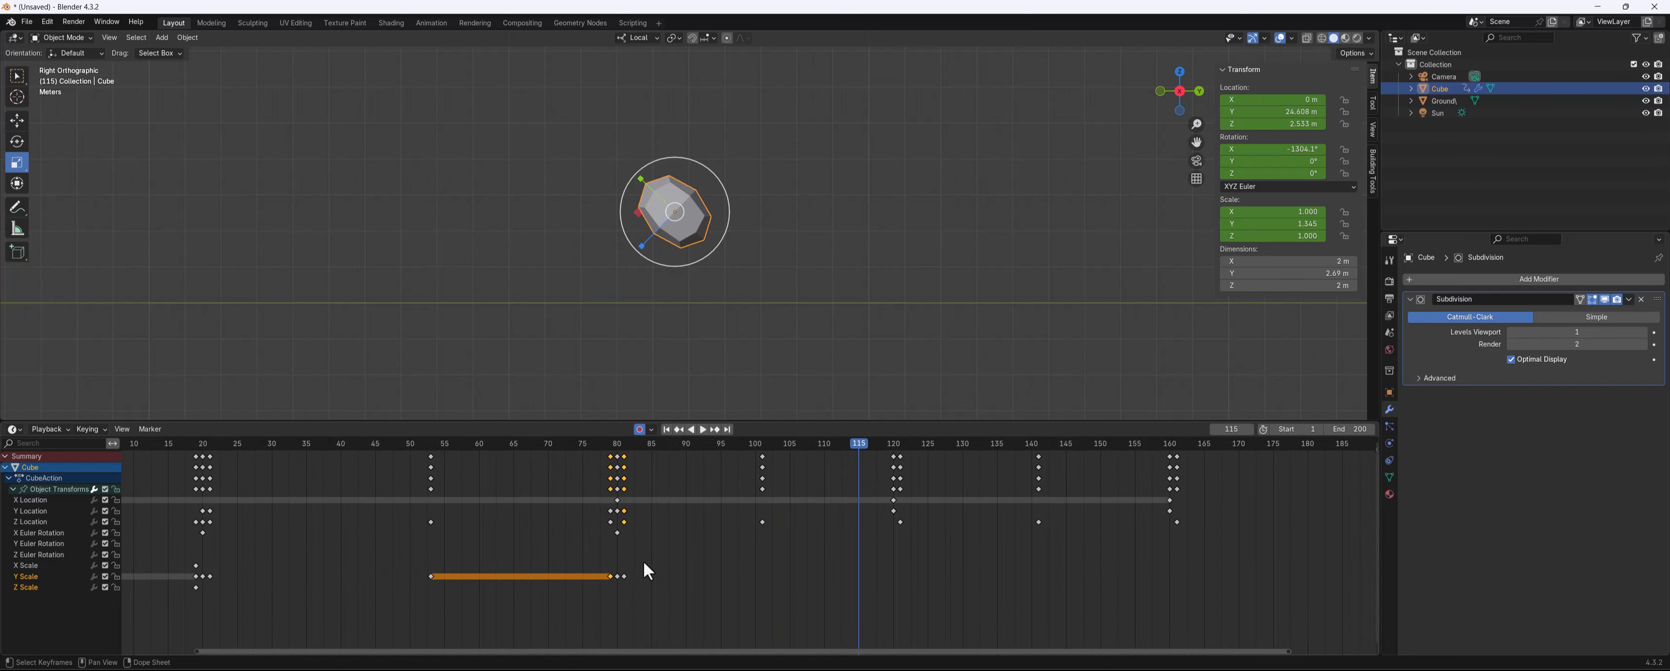
Try copying the Y Scale keys at frames 79–81 and pasting them at frame 120 with the Y and Z Scale channels selected
left_click_drag(610, 590, 609, 589)
right_click(609, 580)
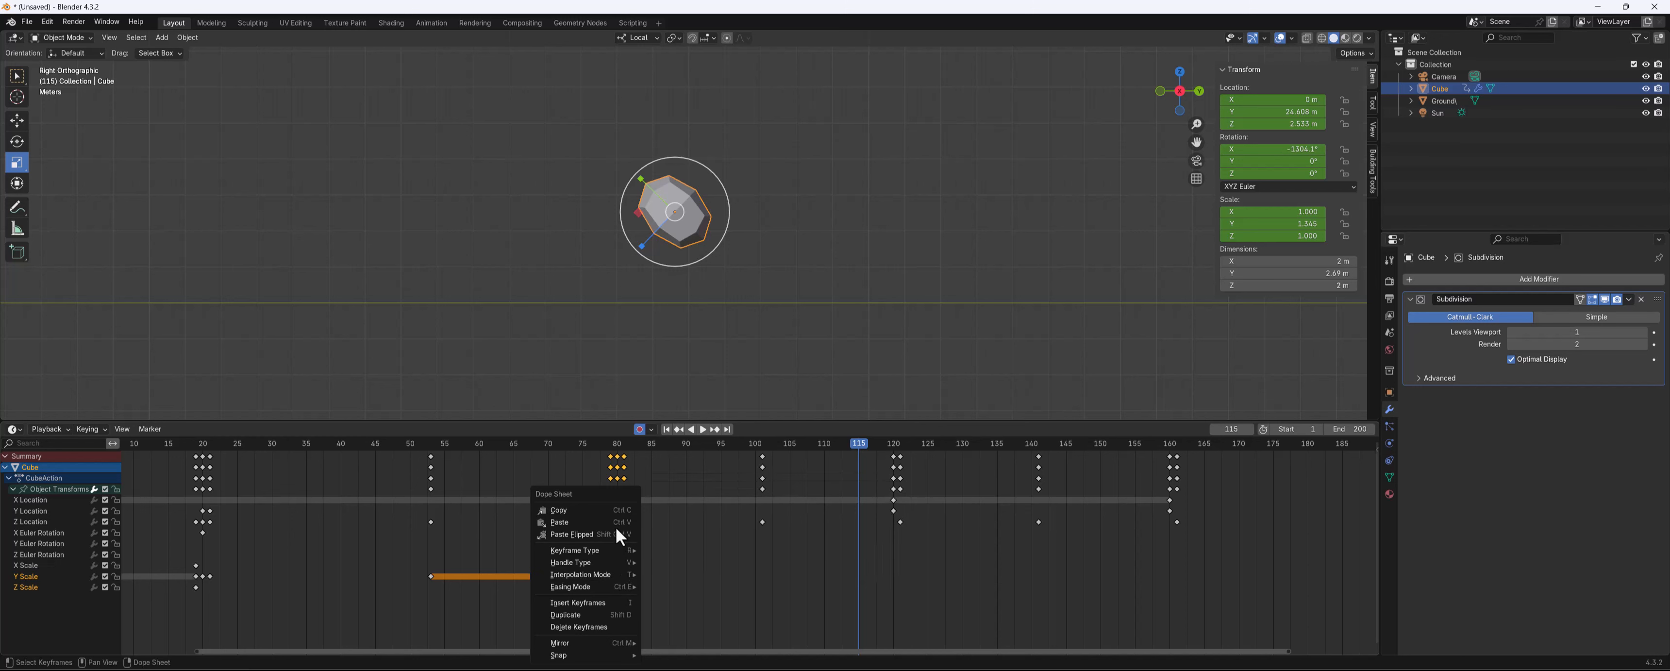
left_click(597, 511)
left_click_drag(802, 447, 898, 470)
key("ctrl+v")
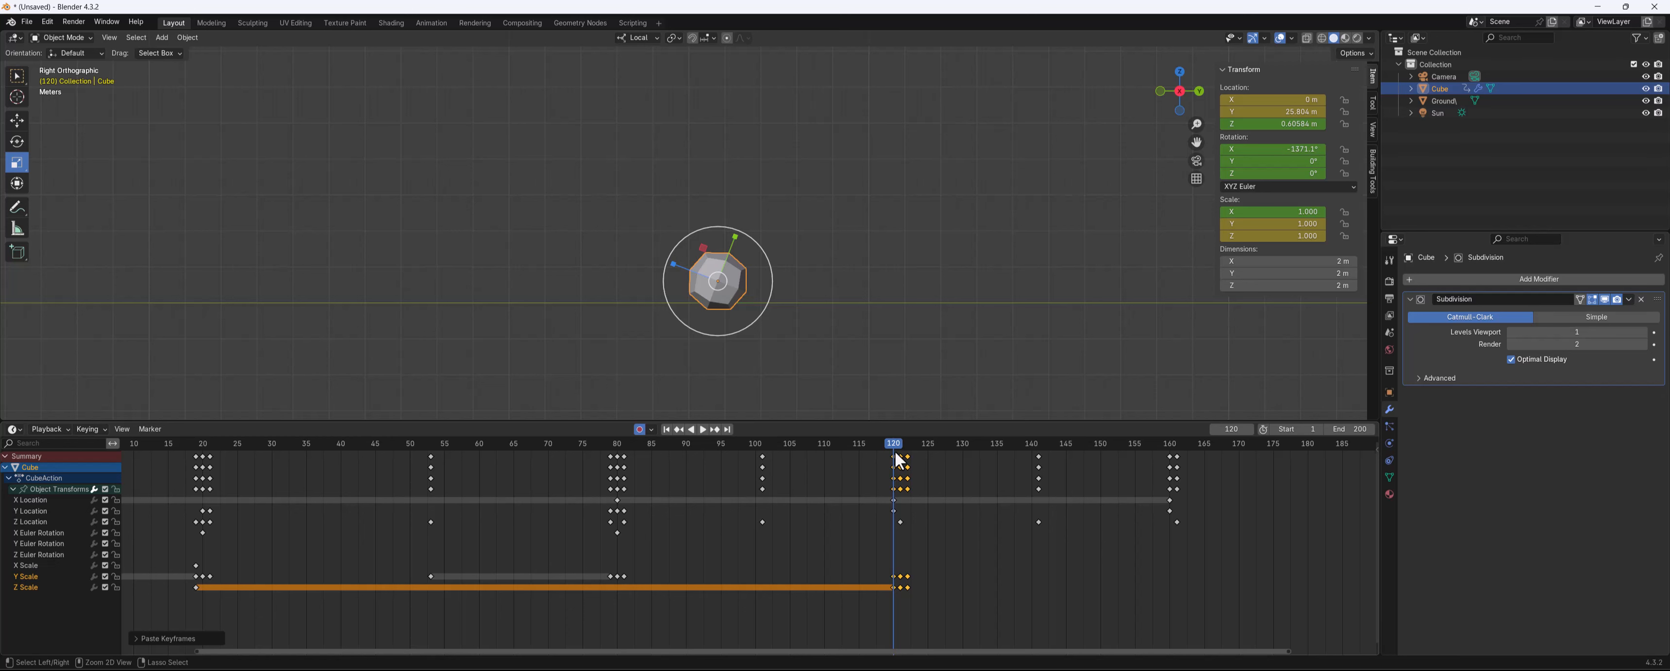
mouse_move(897, 449)
left_mouse_down()
mouse_move(919, 460)
mouse_move(905, 455)
left_mouse_up()
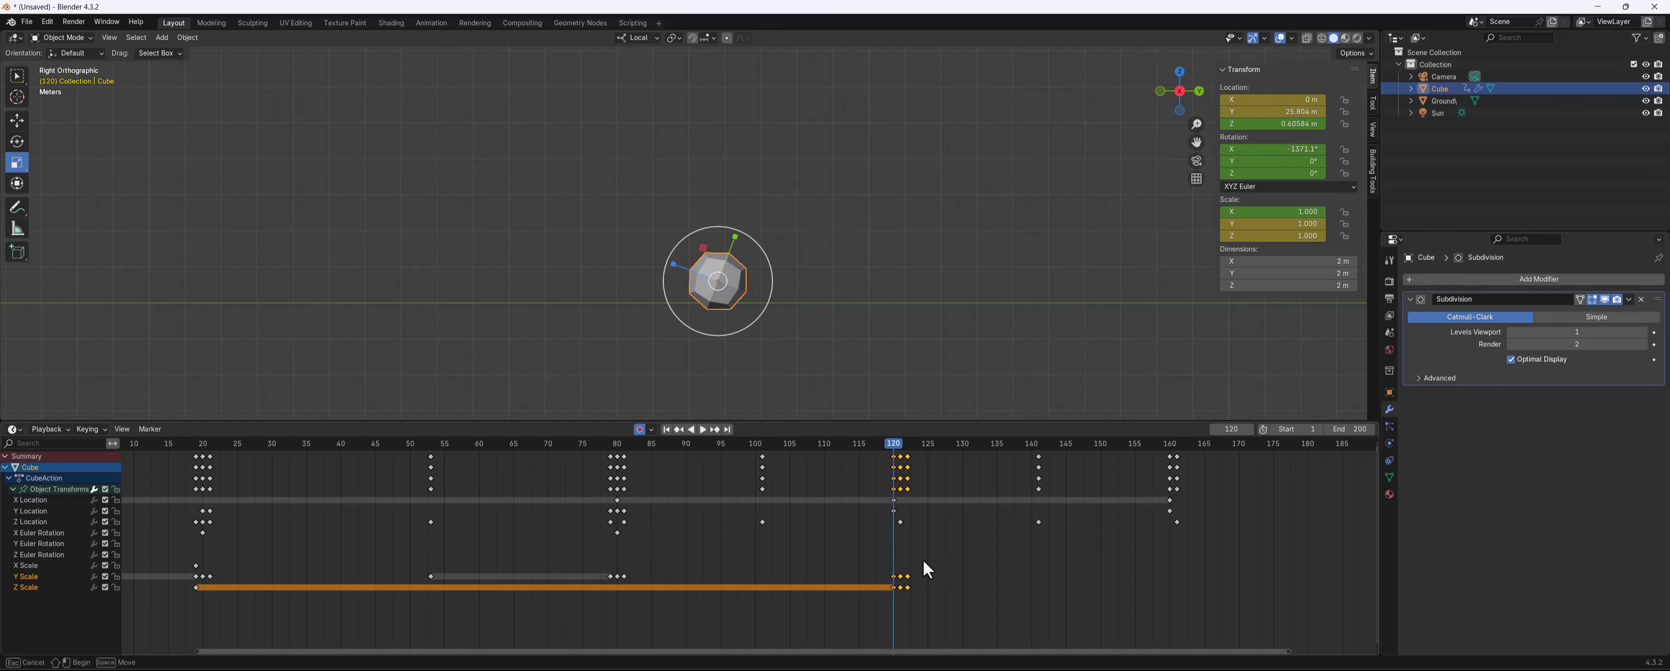
Undo the keys pasted at frame 120 and keep only the Y Scale channel selected
left_click_drag(900, 586, 894, 576)
key("ctrl+z")
left_click(937, 596)
key("ctrl+z")
left_click(919, 591)
key("ctrl+z")
left_click(920, 592)
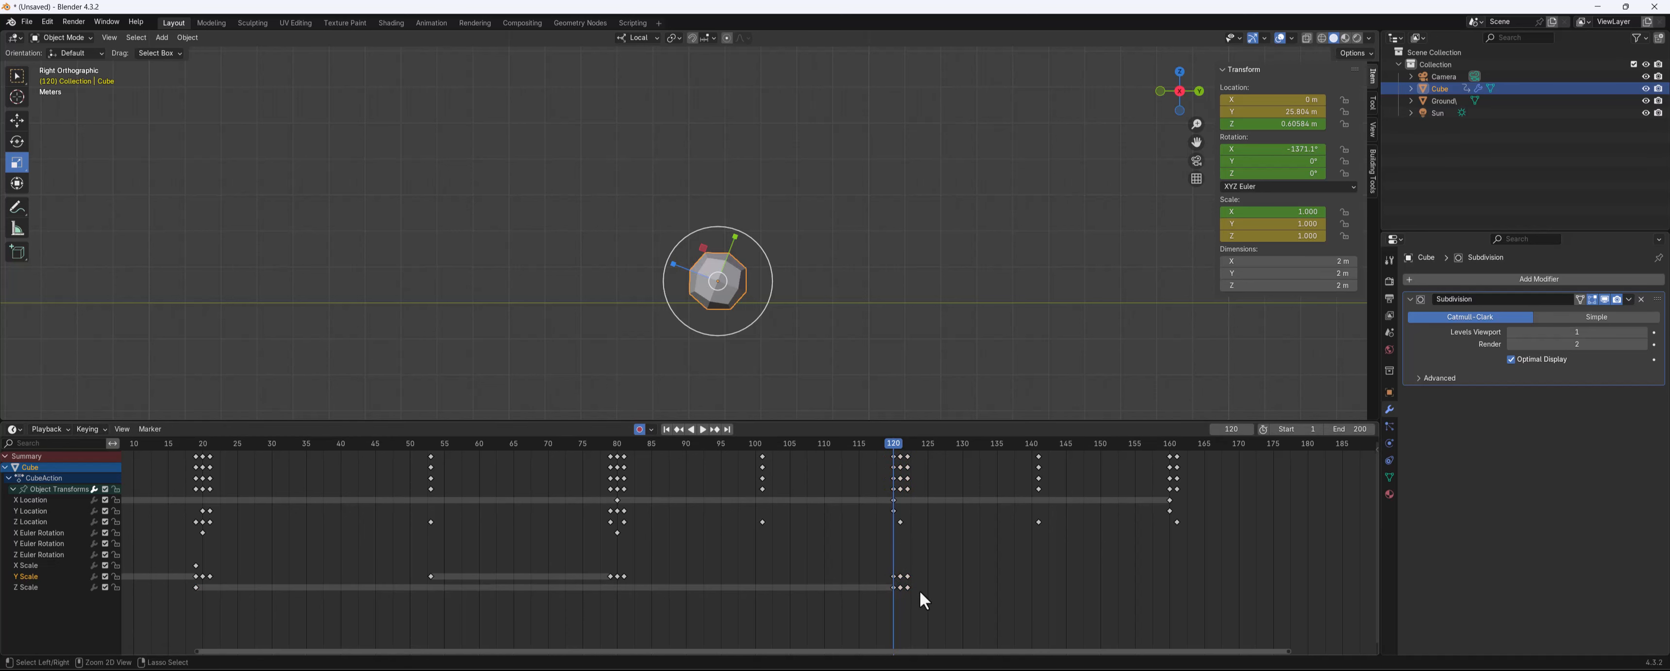
key("ctrl+z")
key("ctrl+z")
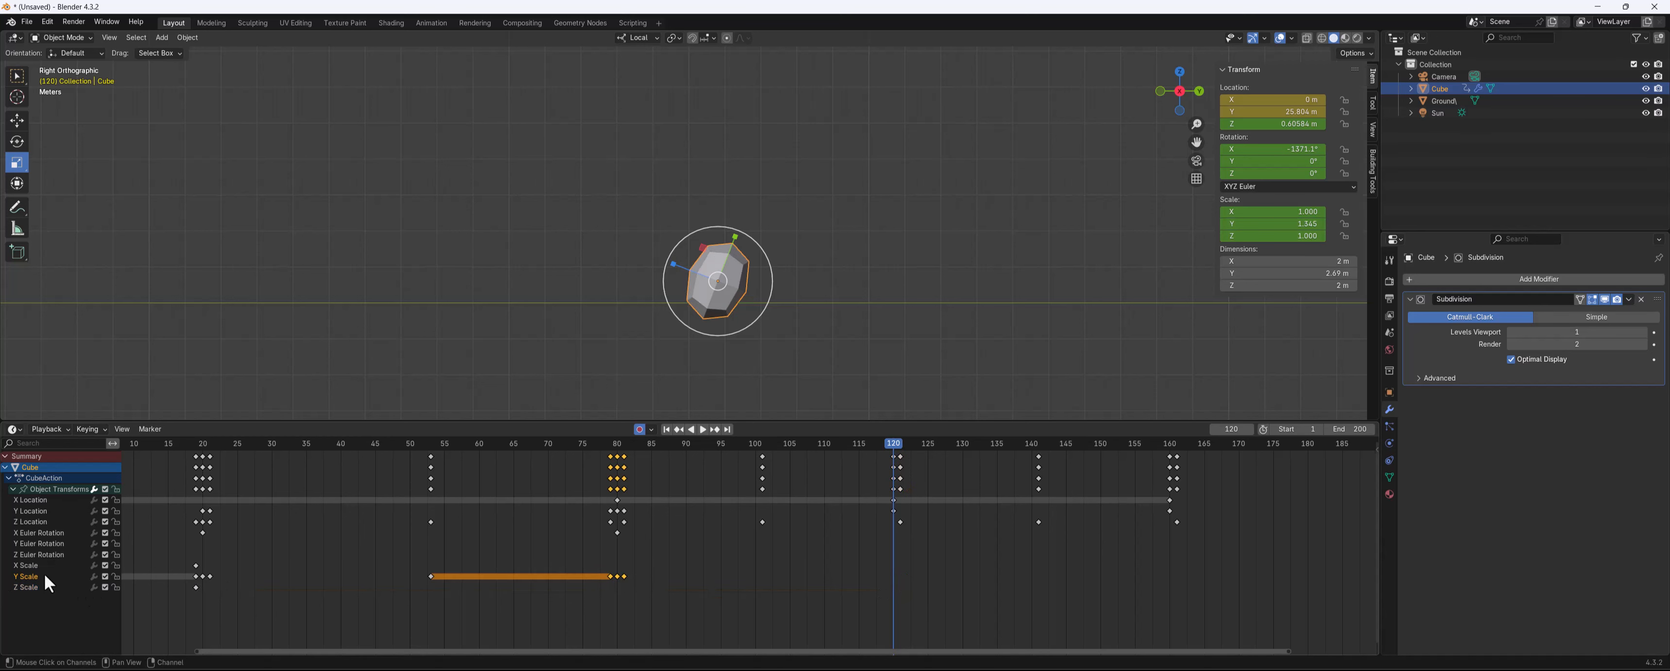
Copy the Y Scale keys at frames 79–81 and paste them at frame 120 in the Y Scale channel only
left_click(623, 578)
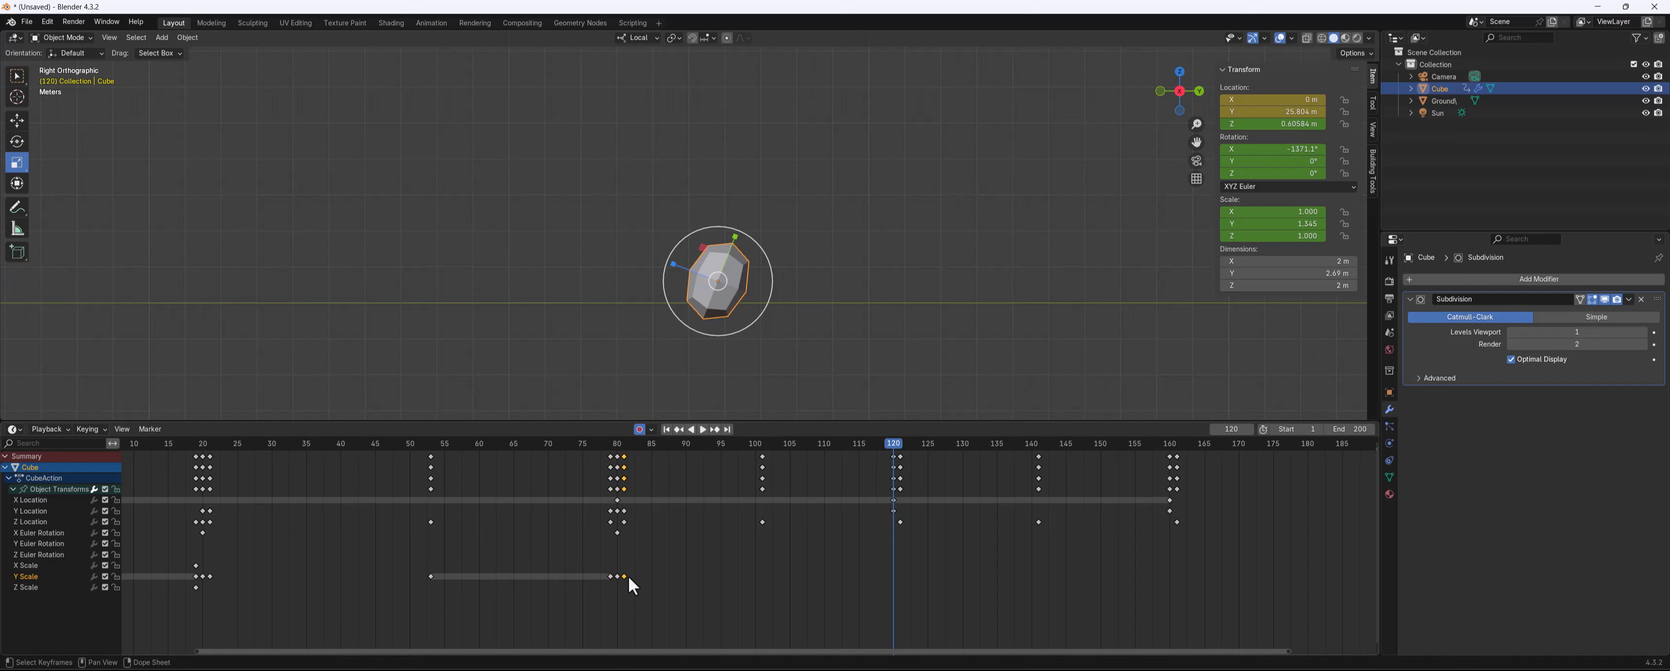
key("ctrl+z")
right_click(620, 579)
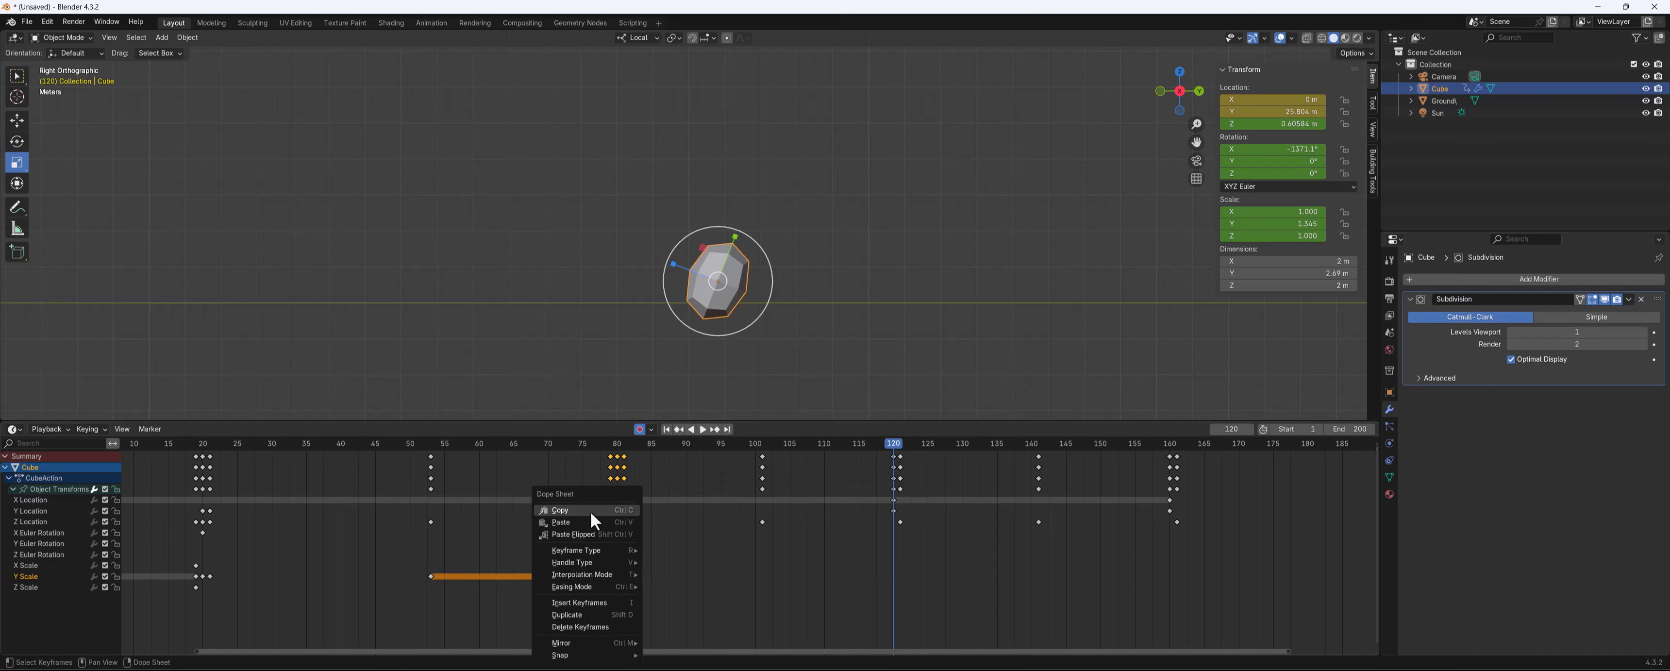
left_click(583, 522)
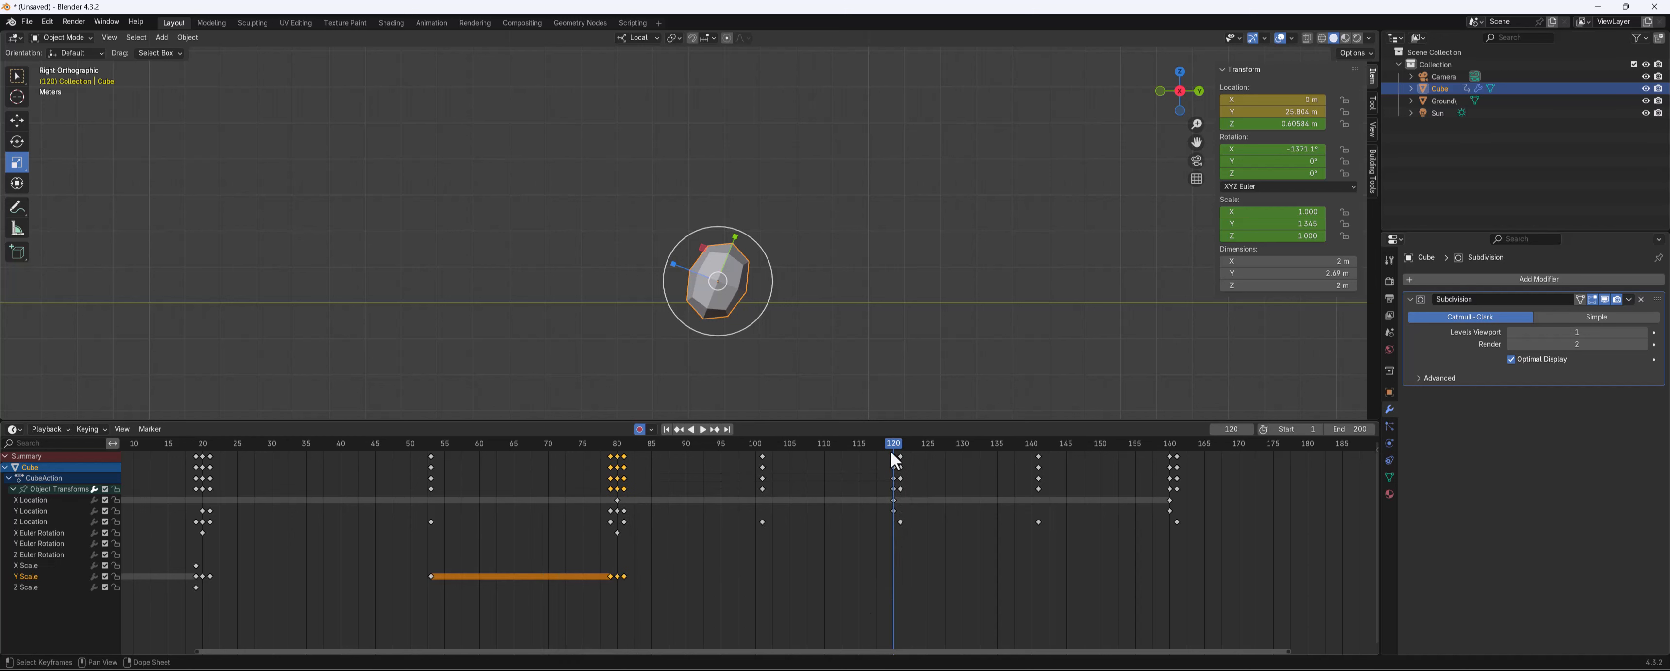
key("ctrl+v")
key("space")
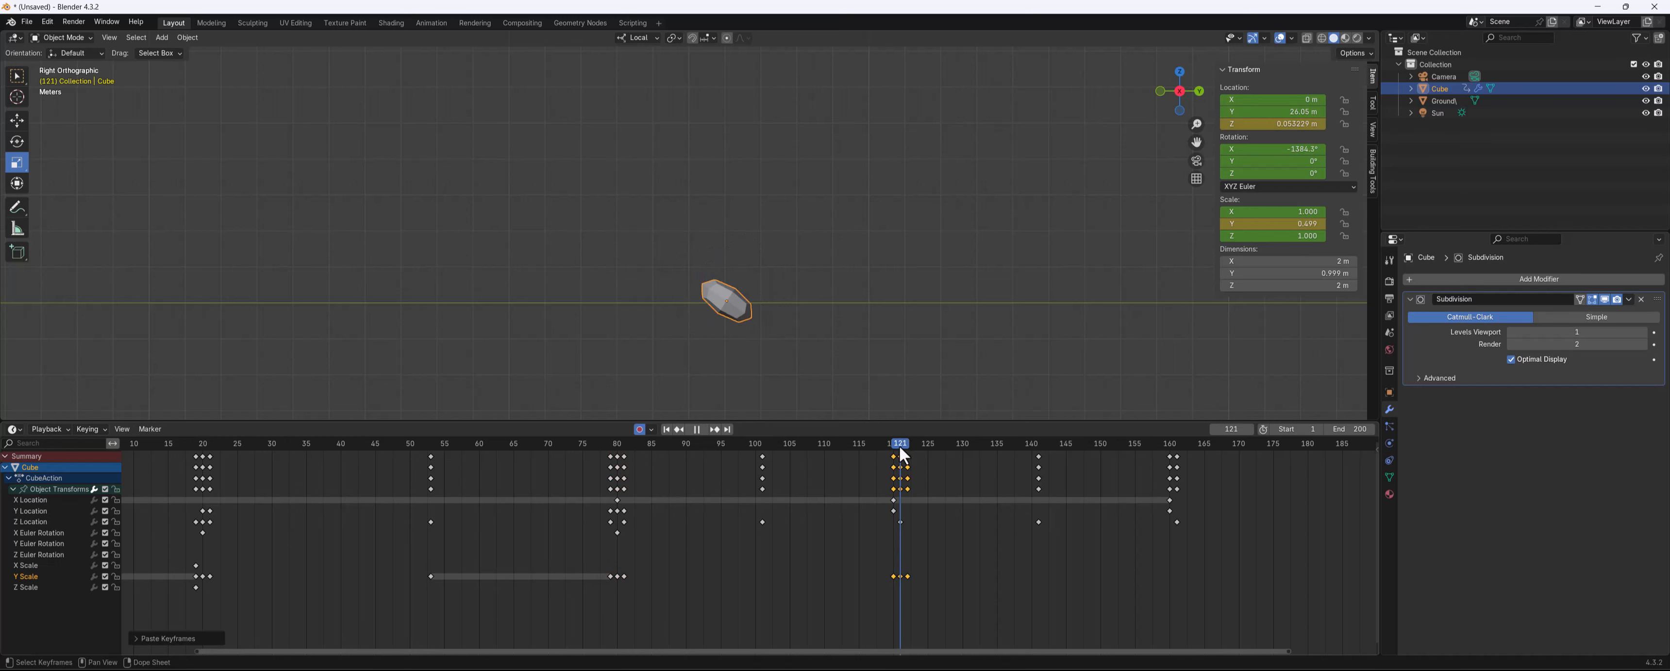
key("Escape")
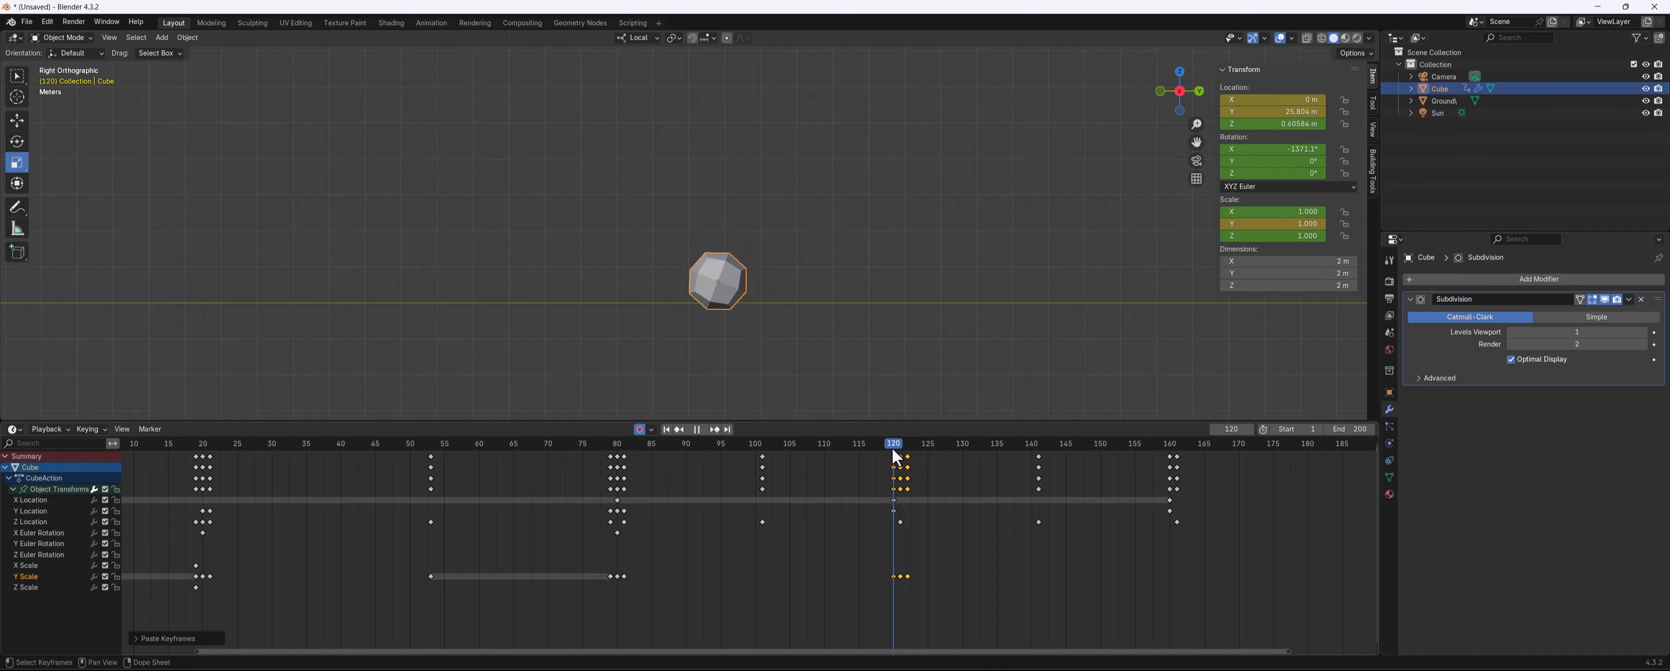
Move the three pasted Y Scale keys one frame earlier so they sit on frames 119–121
scroll(901, 459, "up", 1)
scroll(914, 484, "up", 3)
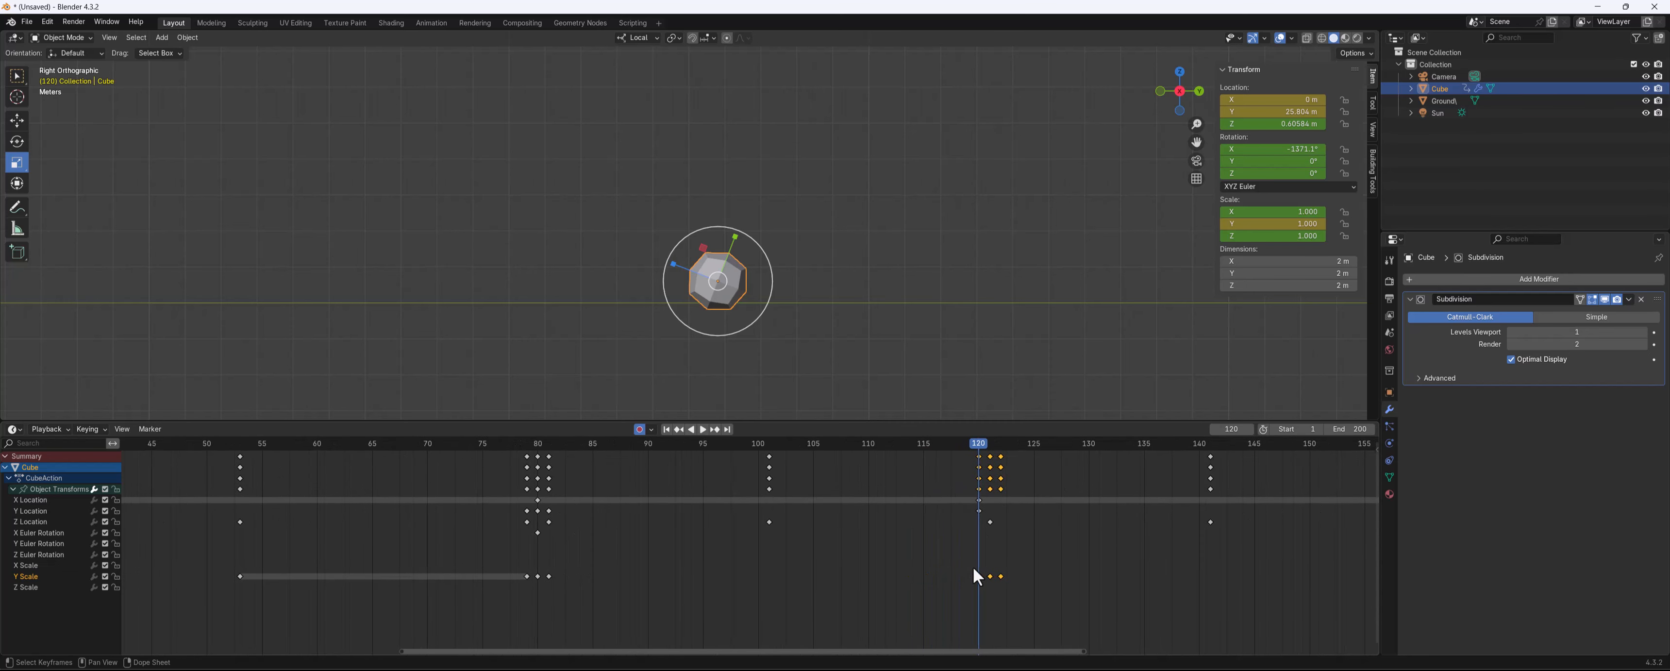
key("g")
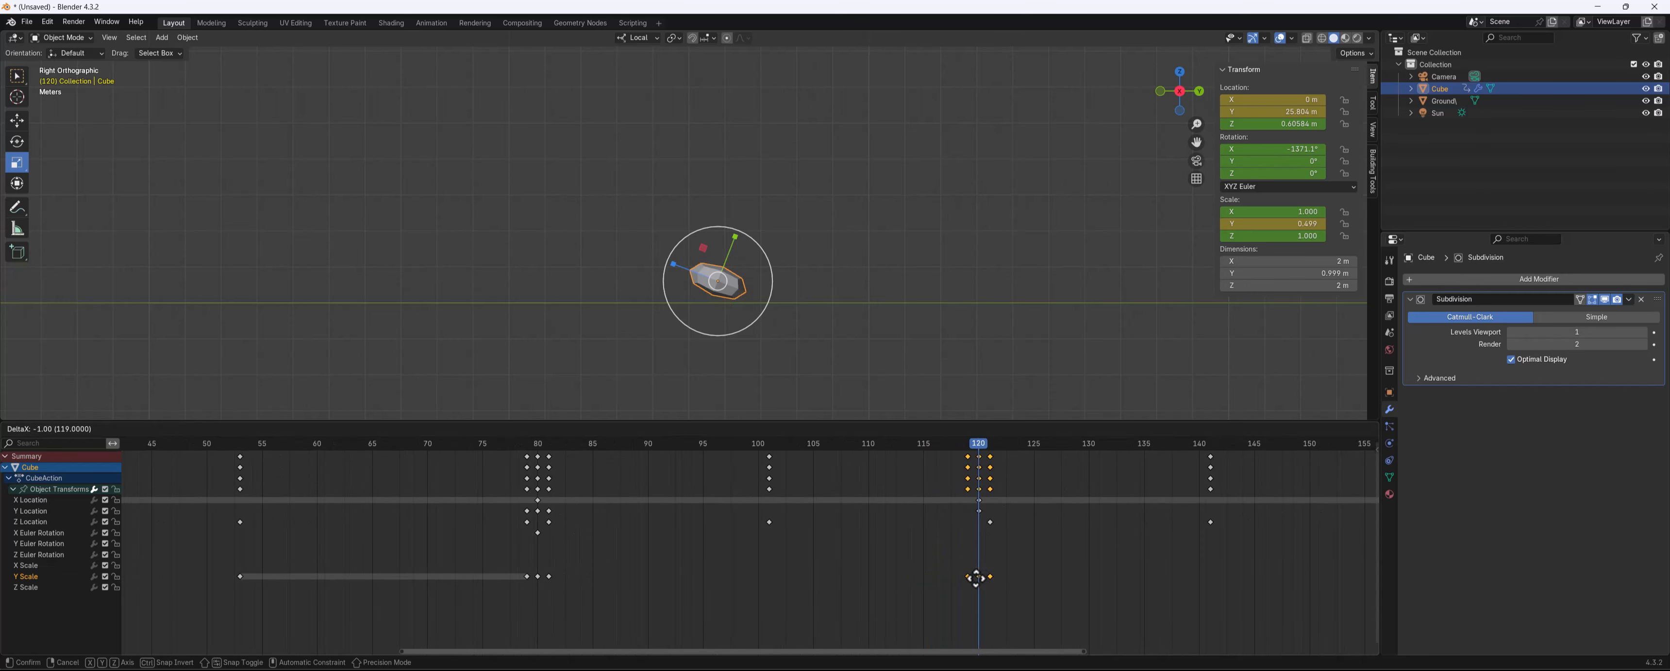
left_click(998, 577)
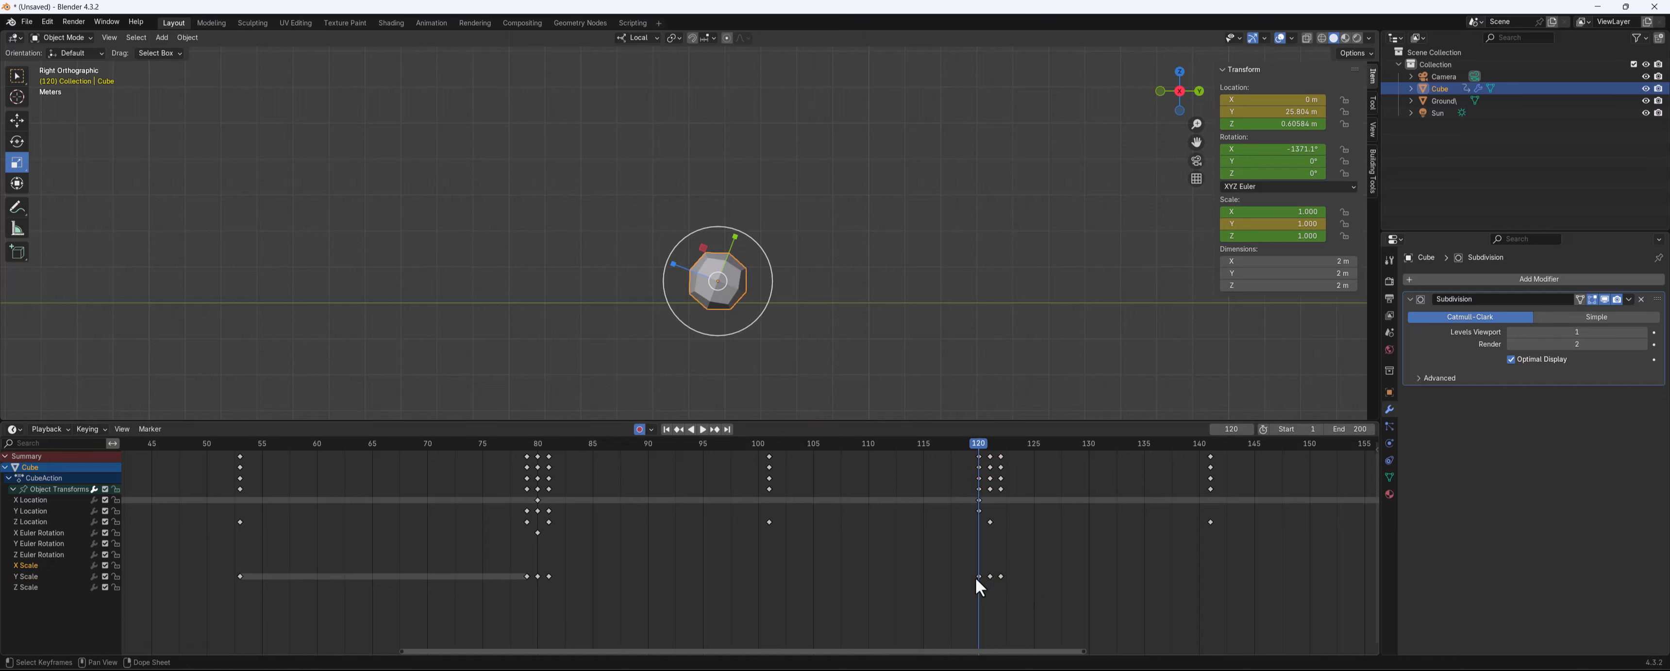
left_click_drag(976, 577, 999, 572)
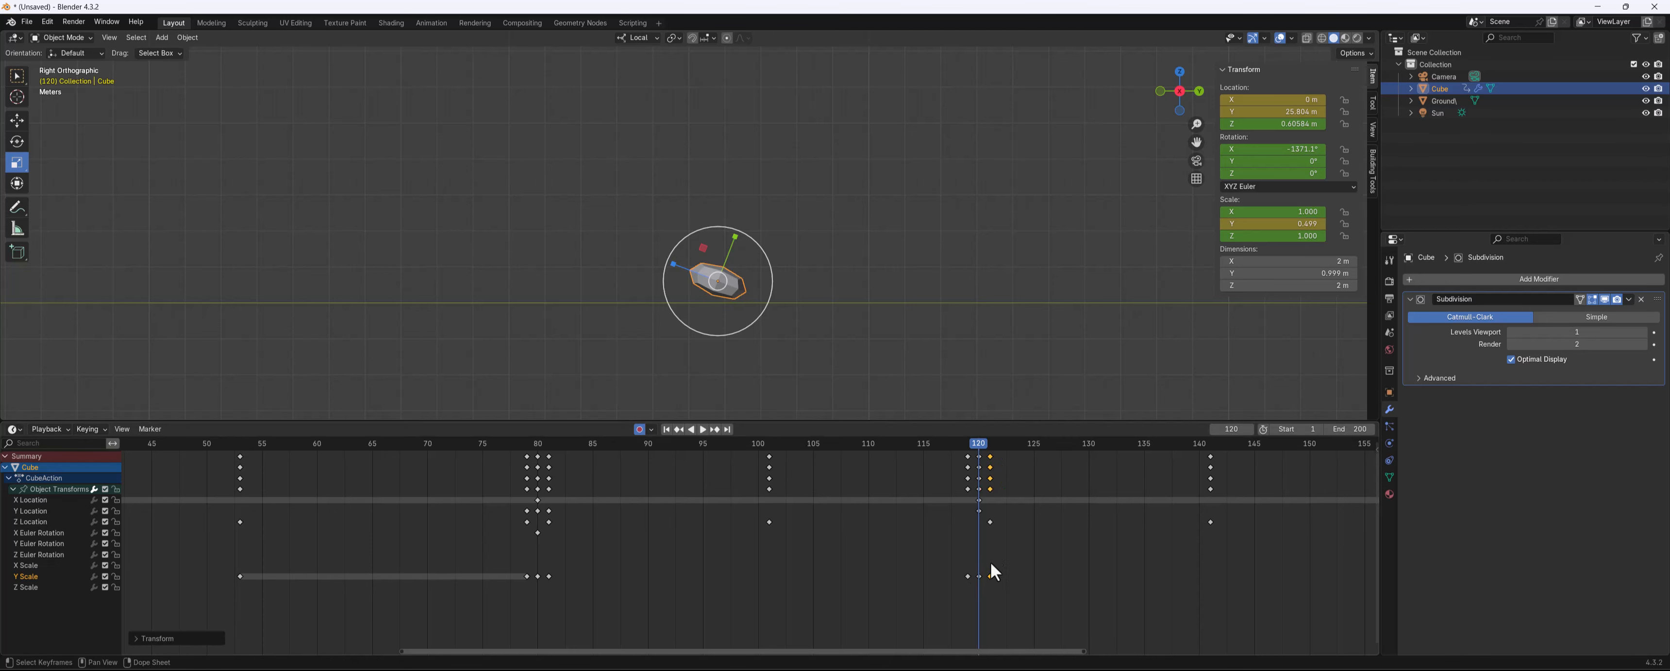
At frame 119, lower the cube to about 0.957 m on Z and set its X rotation to about -1339.8°
key("space")
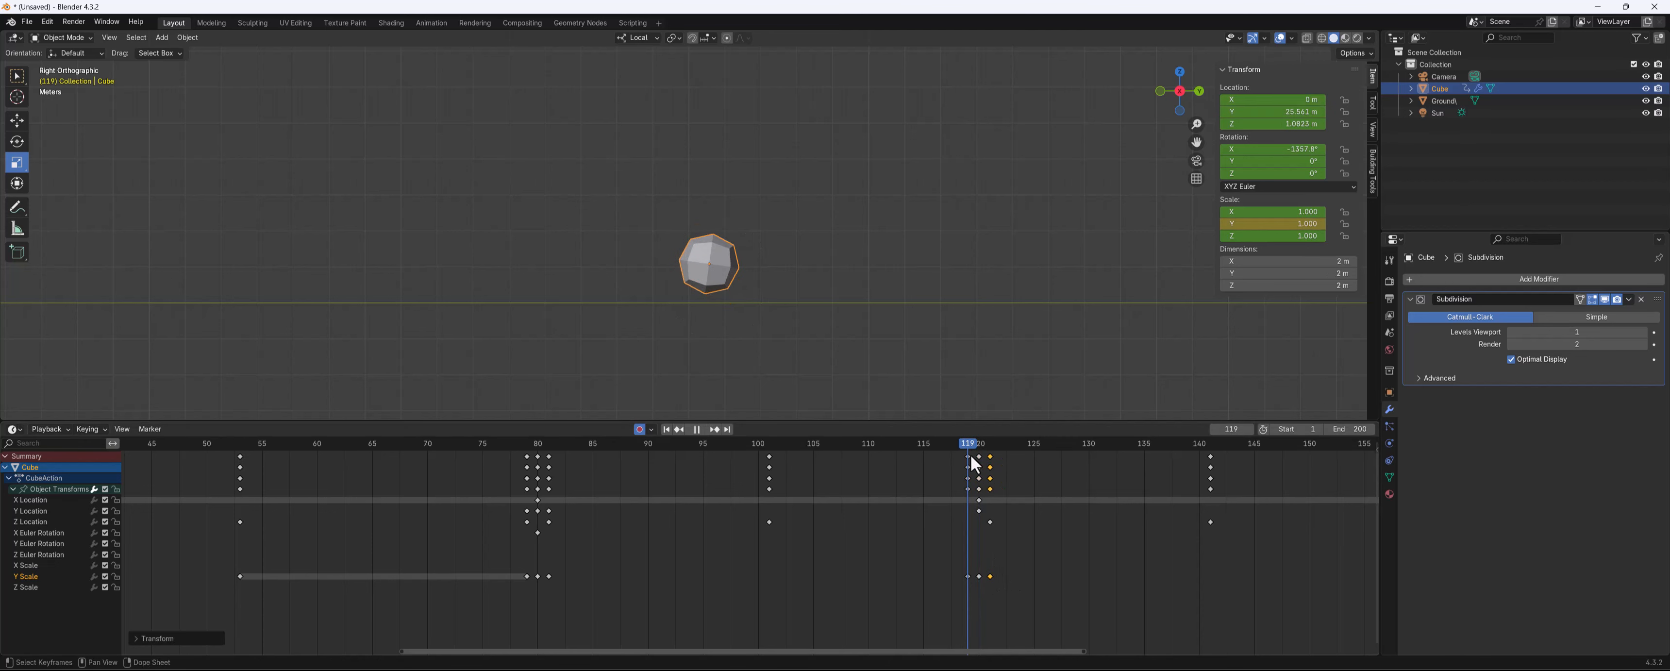
key("space")
key("g")
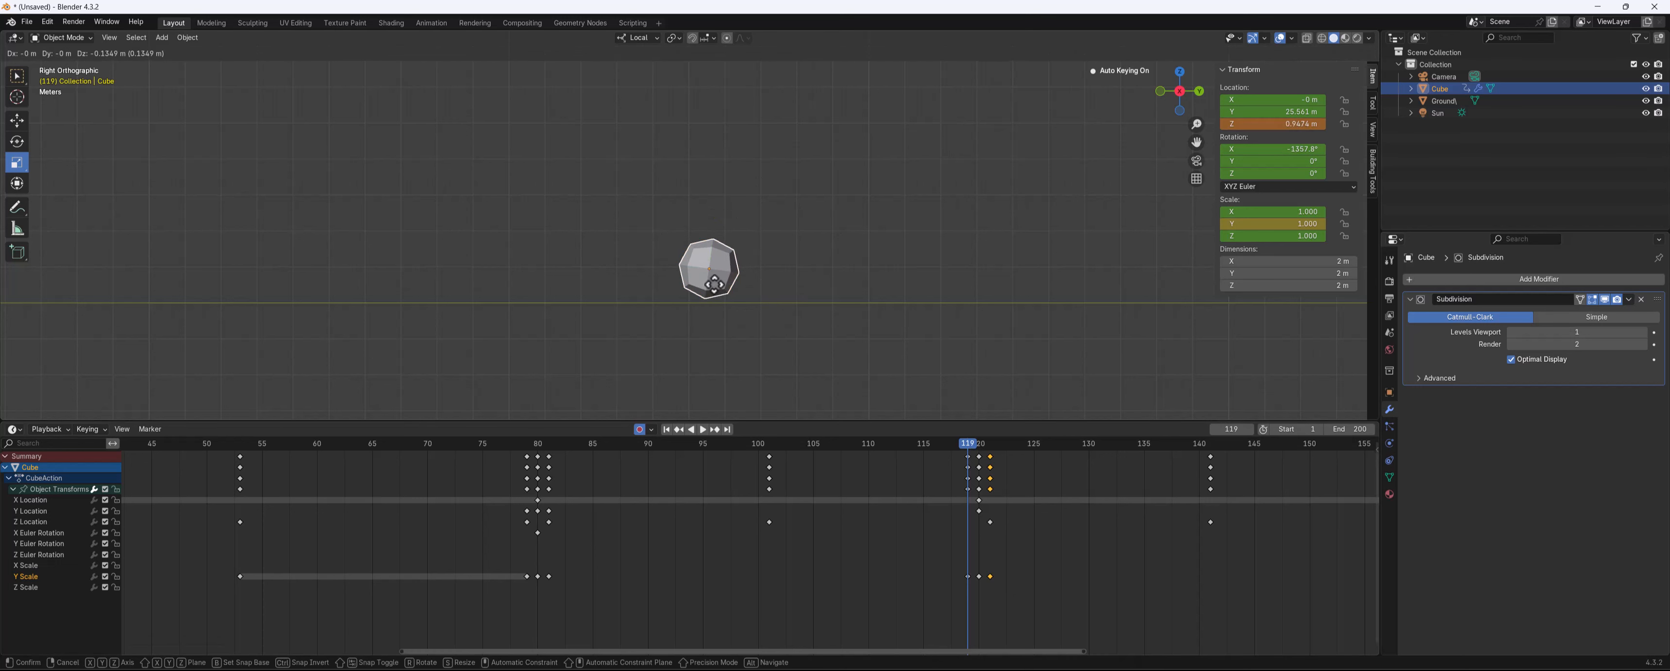
left_click(714, 286)
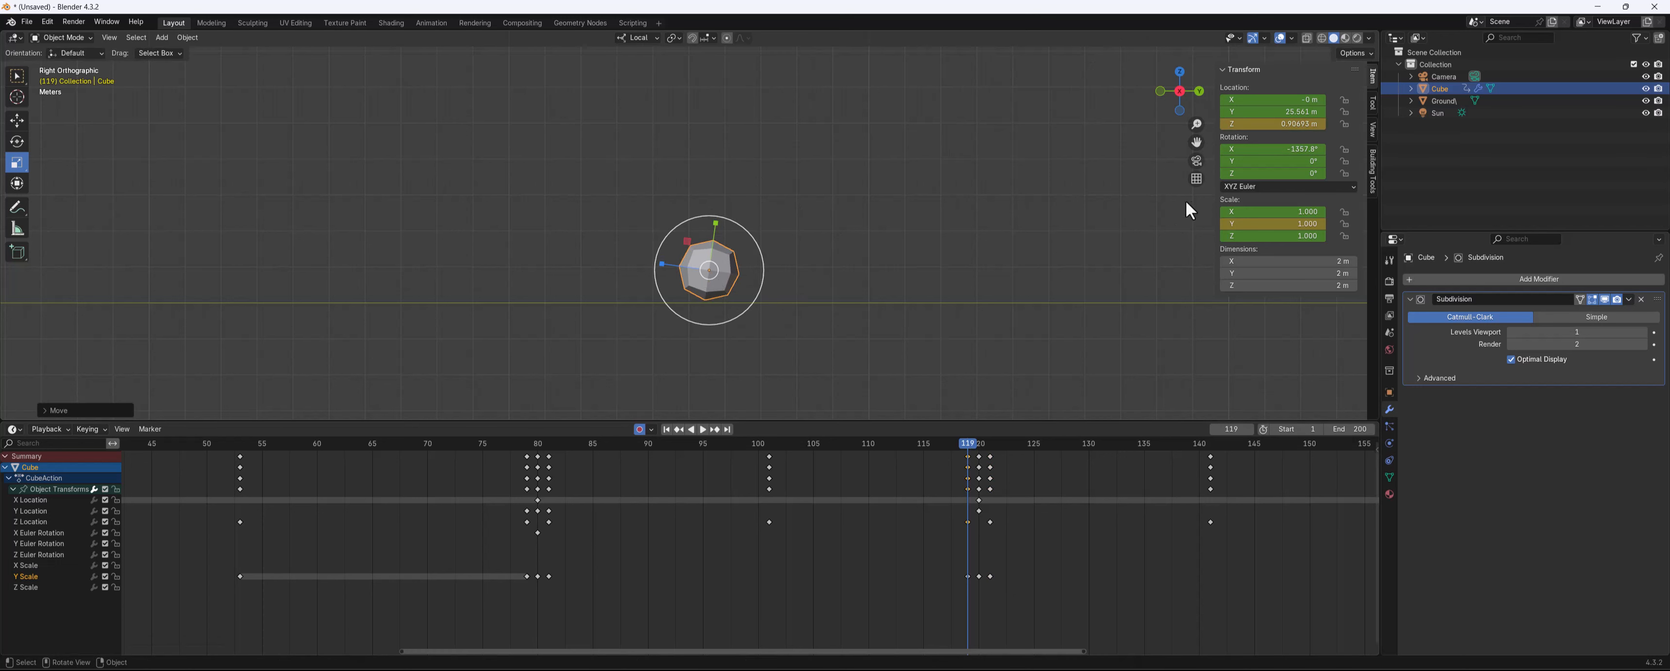
left_click_drag(1303, 151, 1341, 151)
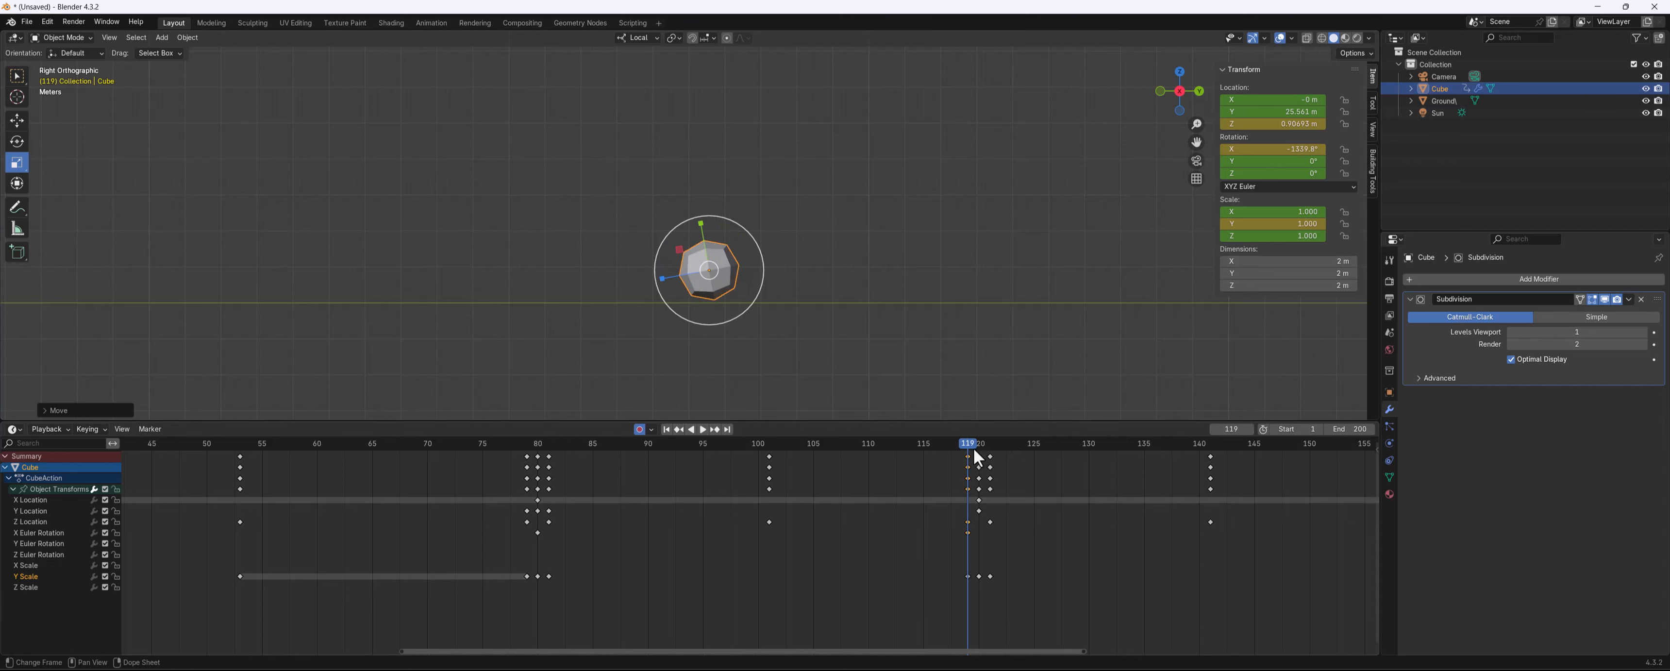
At frame 121, move the stretched cube to about 26.25 m on Y and raise it to about 1.16 m on Z
left_click_drag(970, 445, 994, 456)
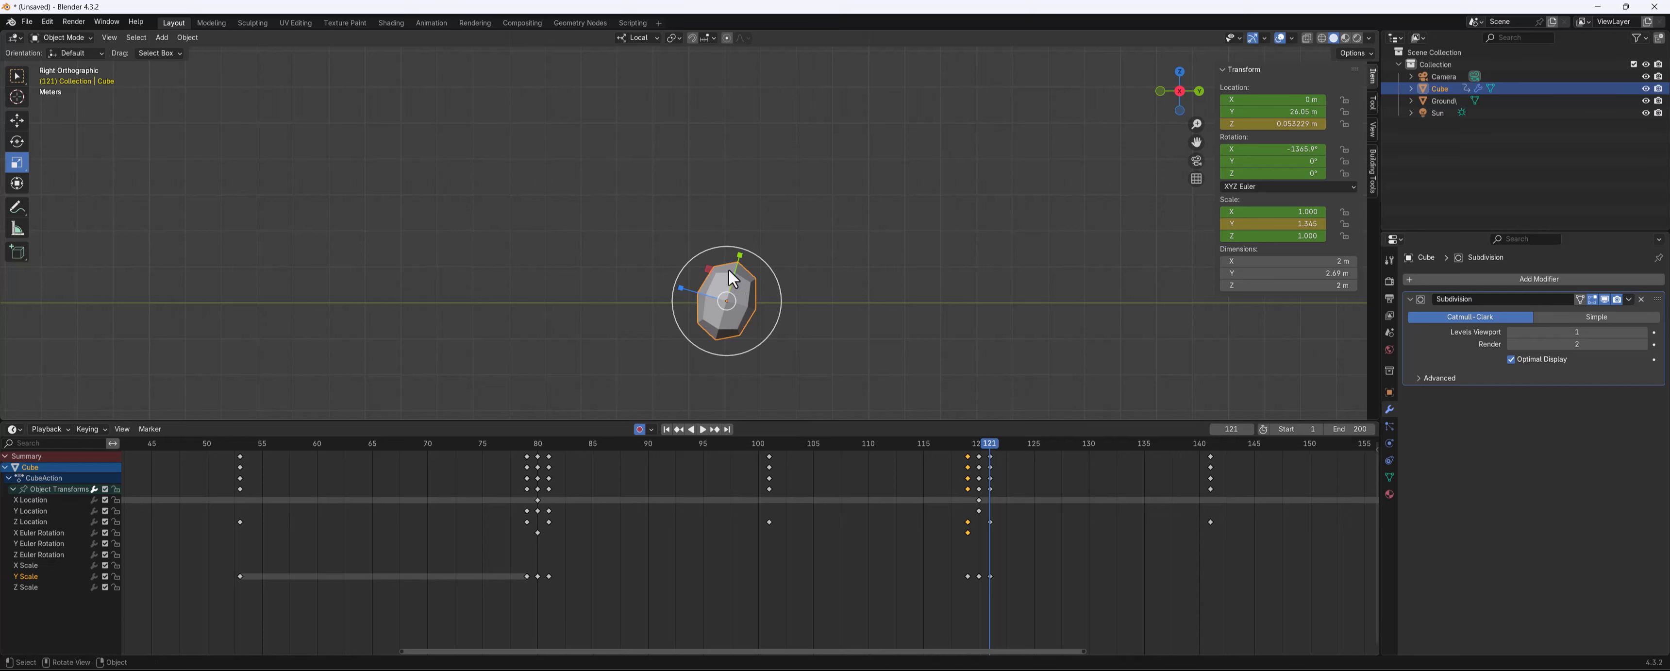
key("g")
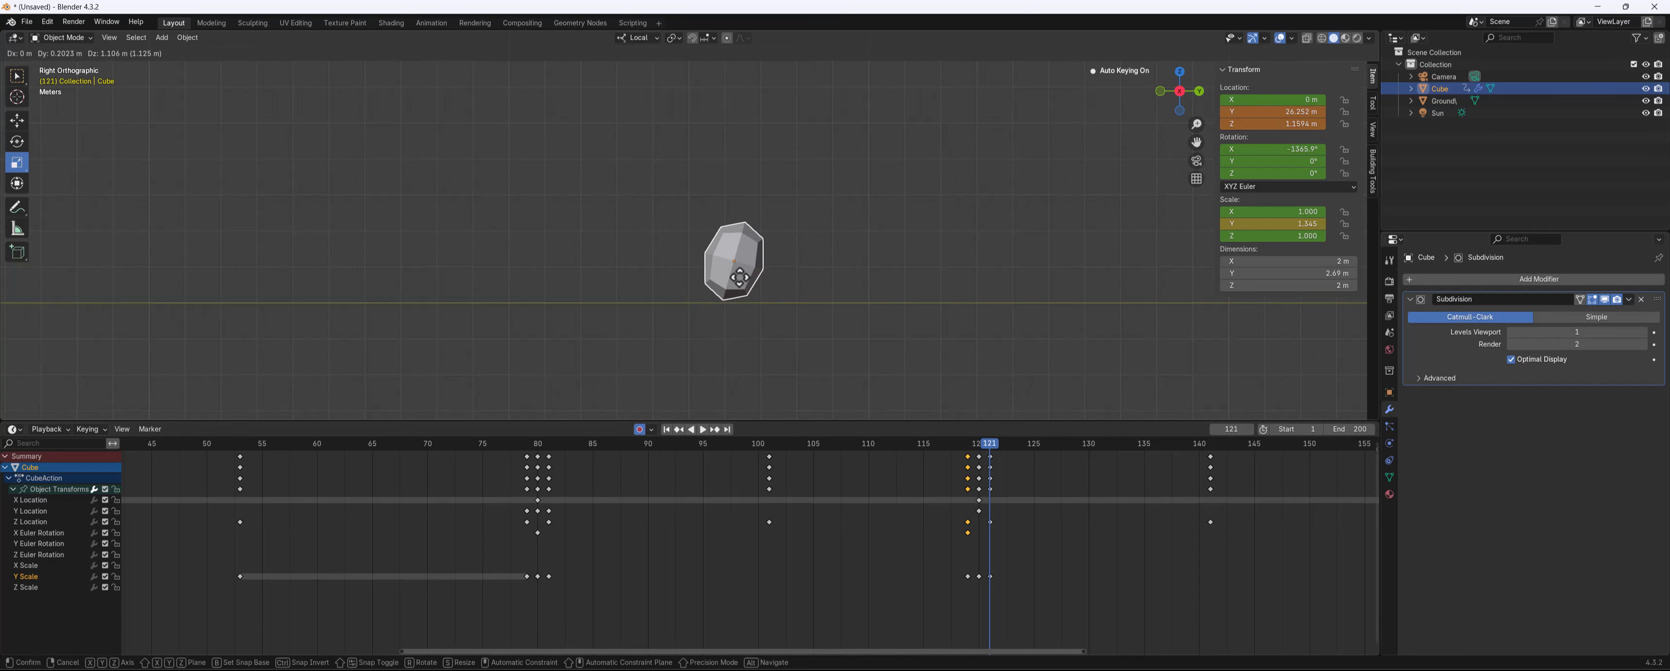
left_click(738, 271)
Frame the cube's whole path in the side view, play from frame 52 past the third impact and examine the bounces
scroll(777, 297, "down", 1)
scroll(947, 324, "down", 10)
middle_click_drag(684, 243, 769, 308, "shift")
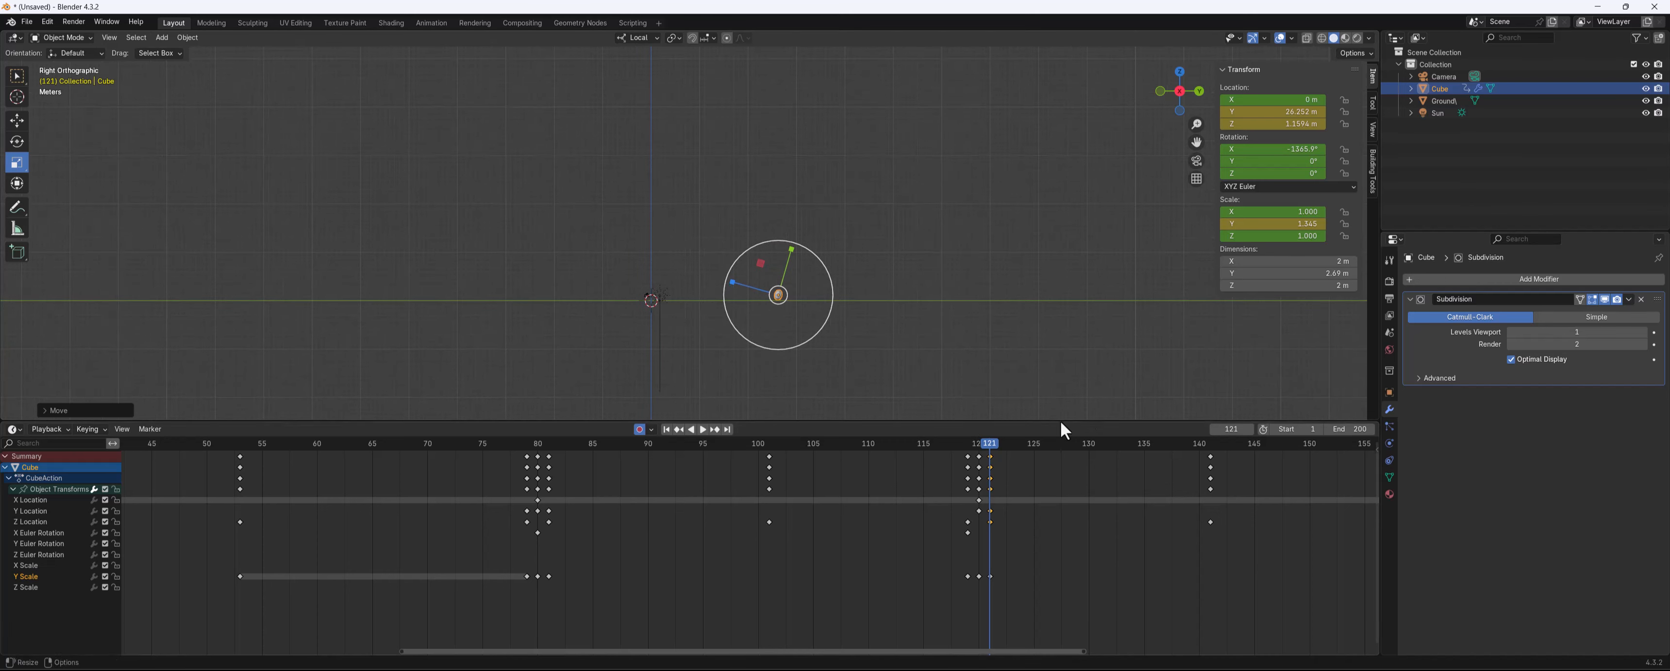
left_click_drag(980, 444, 547, 456)
left_click_drag(241, 466, 230, 466)
scroll(608, 296, "up", 10)
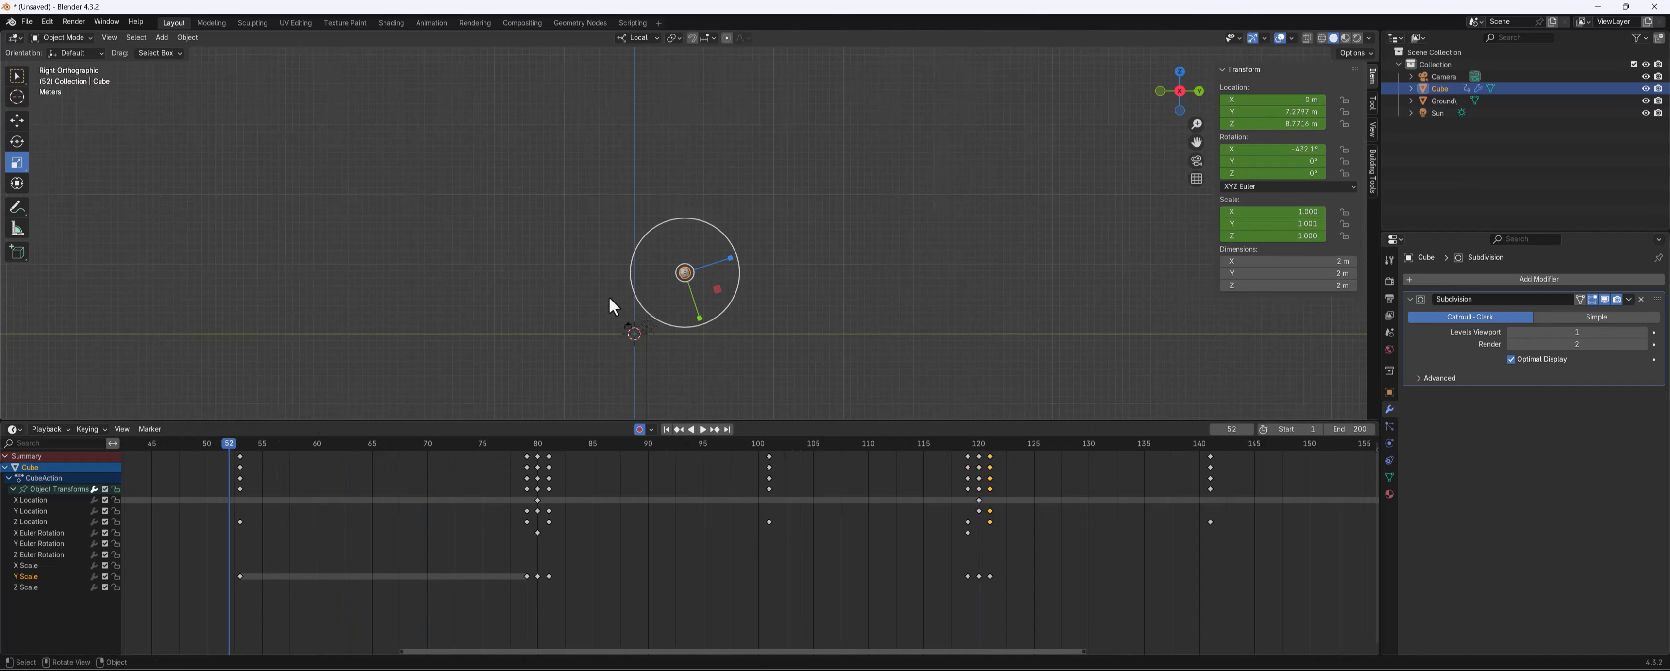
middle_click_drag(813, 310, 741, 164, "shift")
scroll(717, 244, "up", 1)
scroll(717, 245, "down", 2)
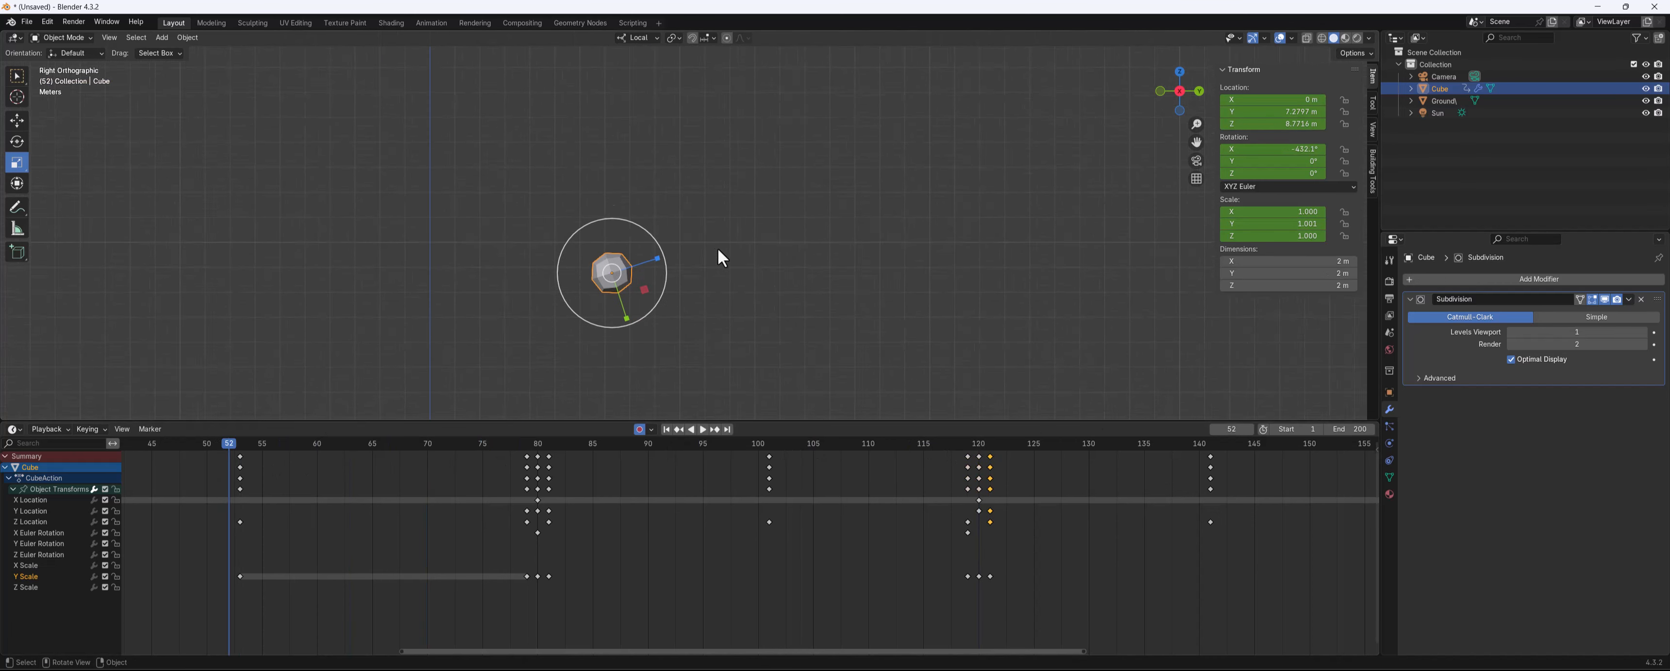
middle_click_drag(718, 248, 698, 200, "shift")
scroll(698, 221, "down", 2)
scroll(699, 224, "up", 1)
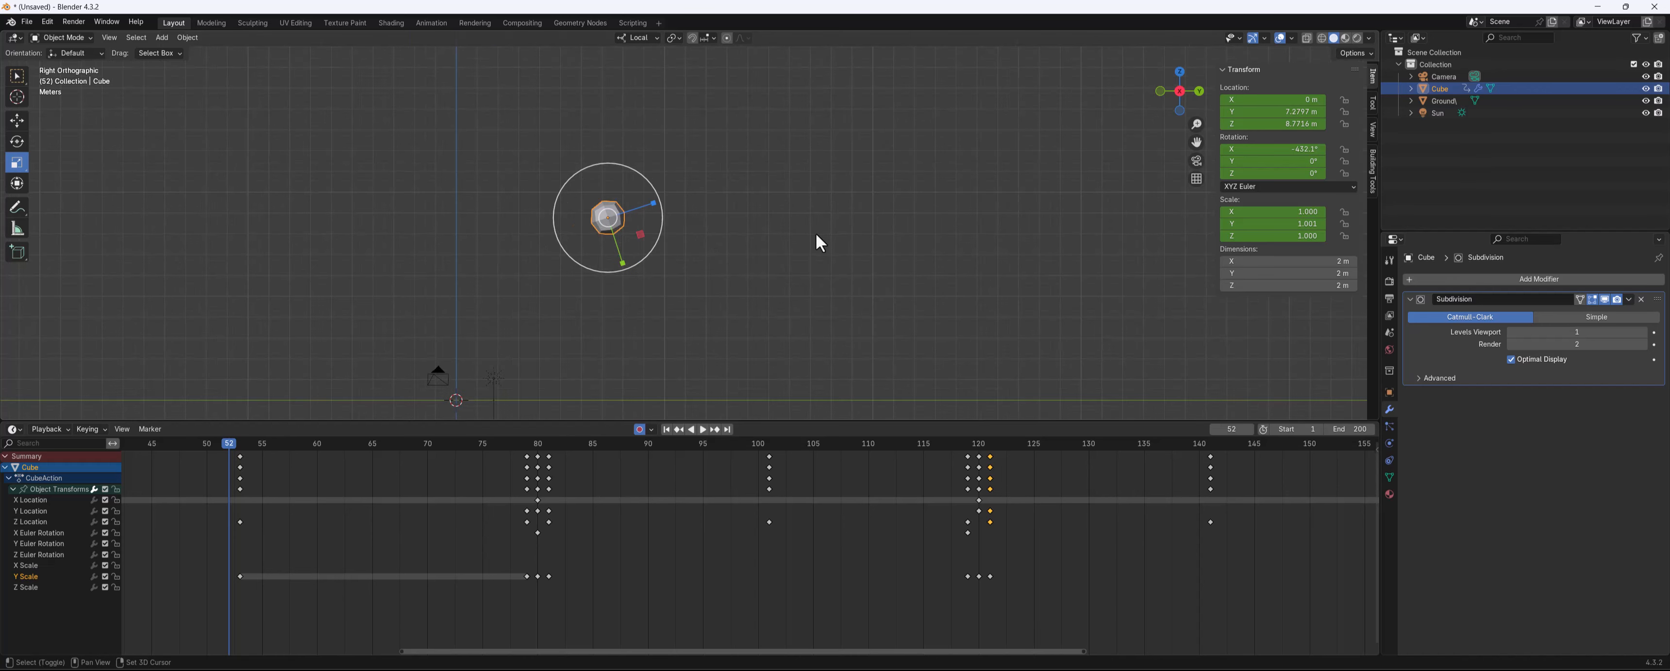
middle_click_drag(816, 232, 692, 237, "shift")
scroll(691, 238, "down", 1)
key("space")
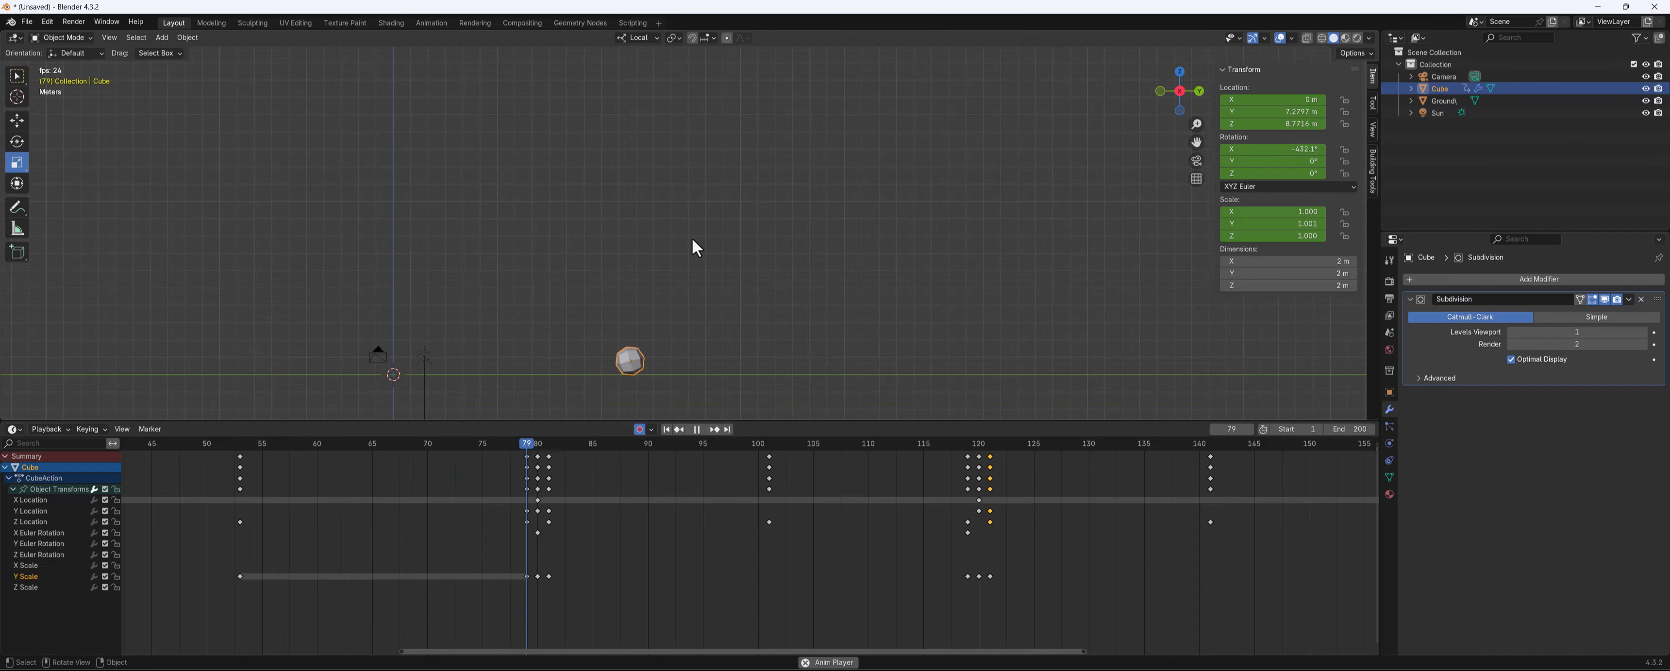
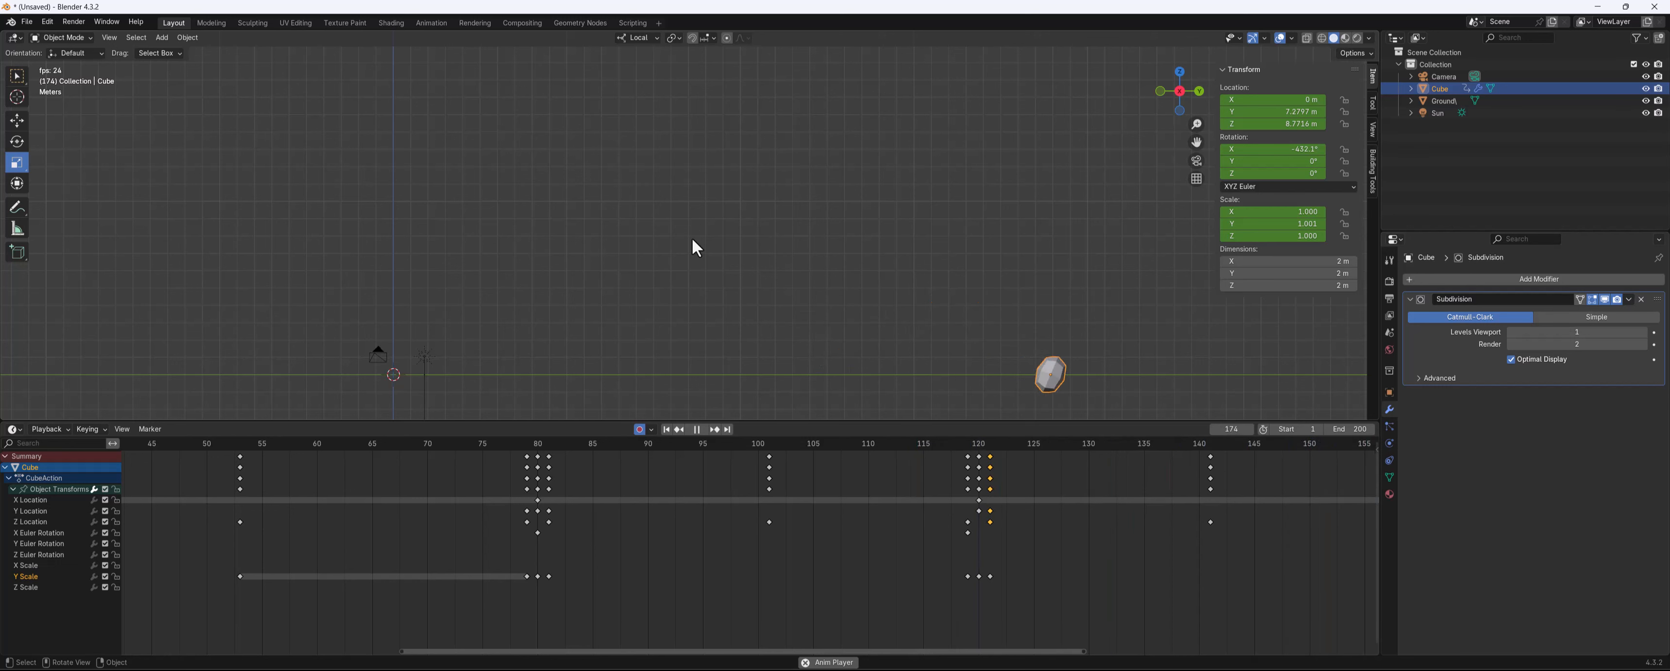
key("space")
Move the cube's Z Location key at the peak of the second bounce to frame 100
left_click_drag(1244, 446, 1154, 525)
left_click_drag(1034, 521, 763, 526)
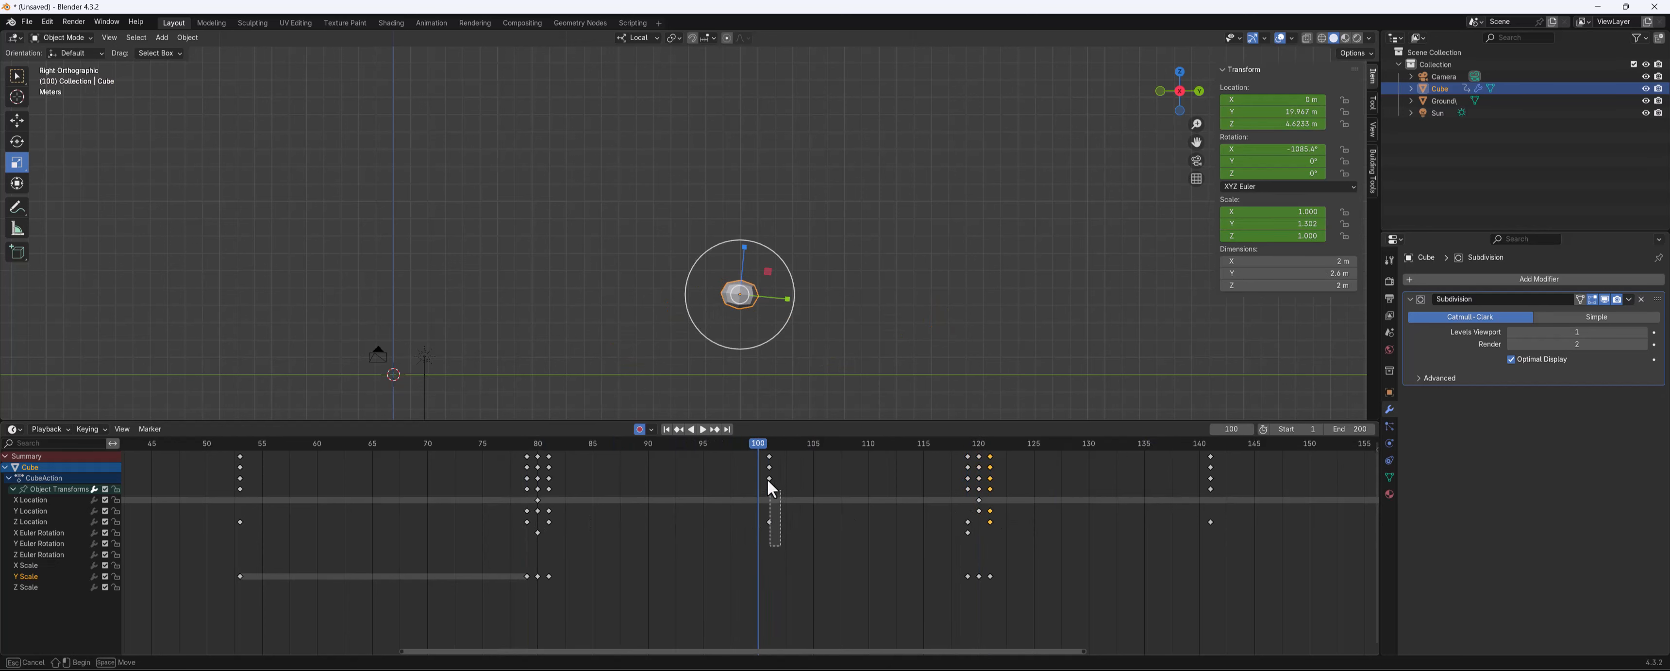
left_click_drag(768, 480, 761, 450)
key("g")
left_click(750, 447)
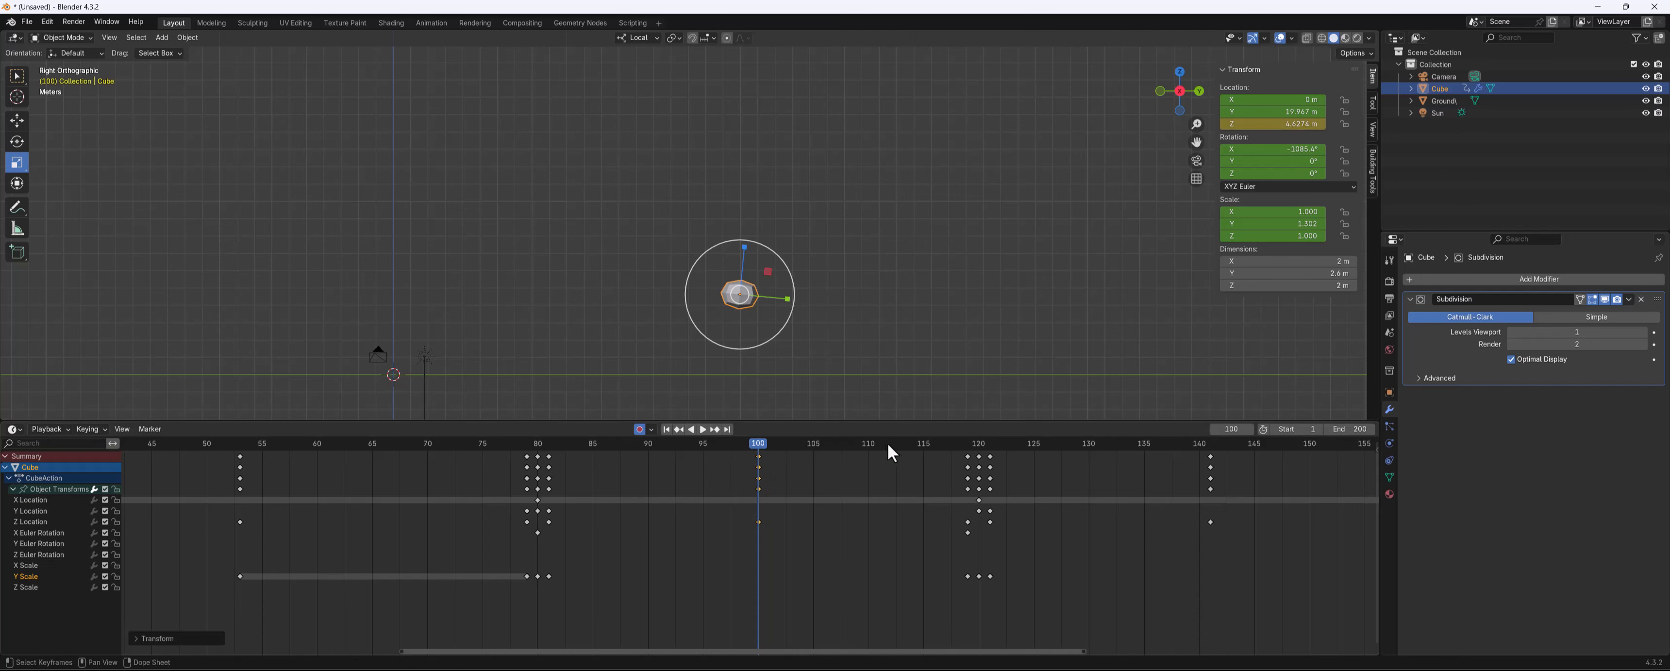
Move all the first-impact keys five frames earlier, to frames 14–16, and play the animation from the start to check the timing
scroll(1020, 529, "down", 5, "ctrl")
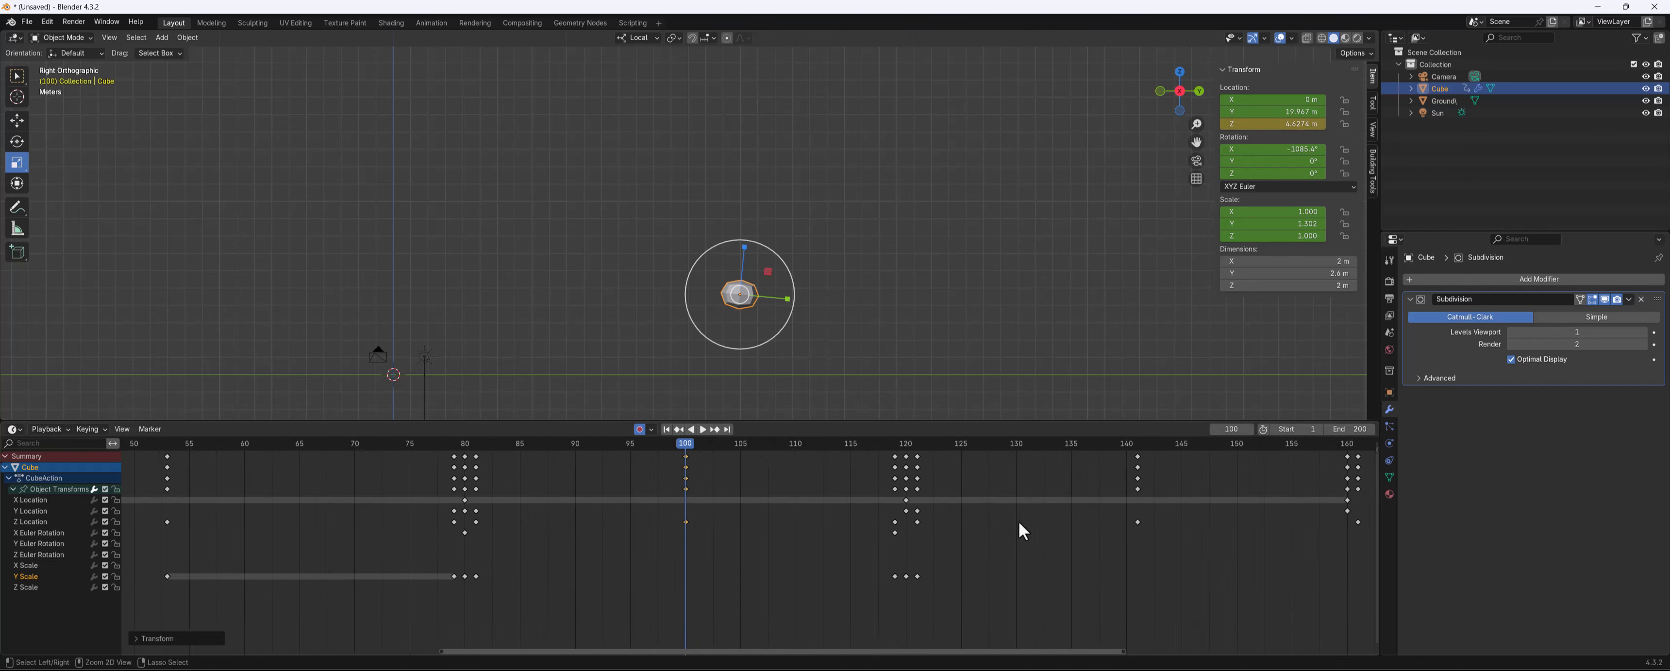
scroll(744, 564, "down", 2)
scroll(739, 564, "down", 3, "alt")
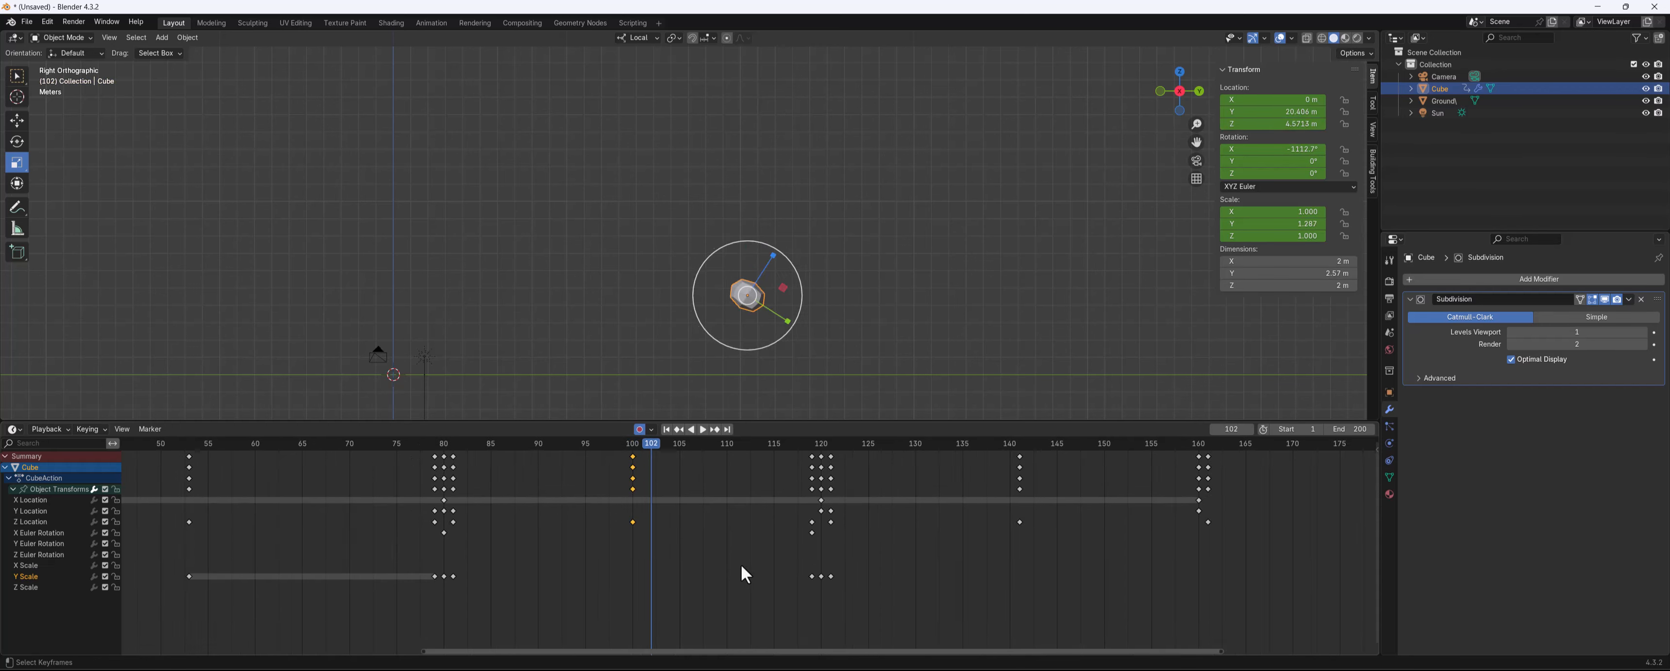
scroll(740, 564, "down", 5)
left_click_drag(448, 447, 492, 503)
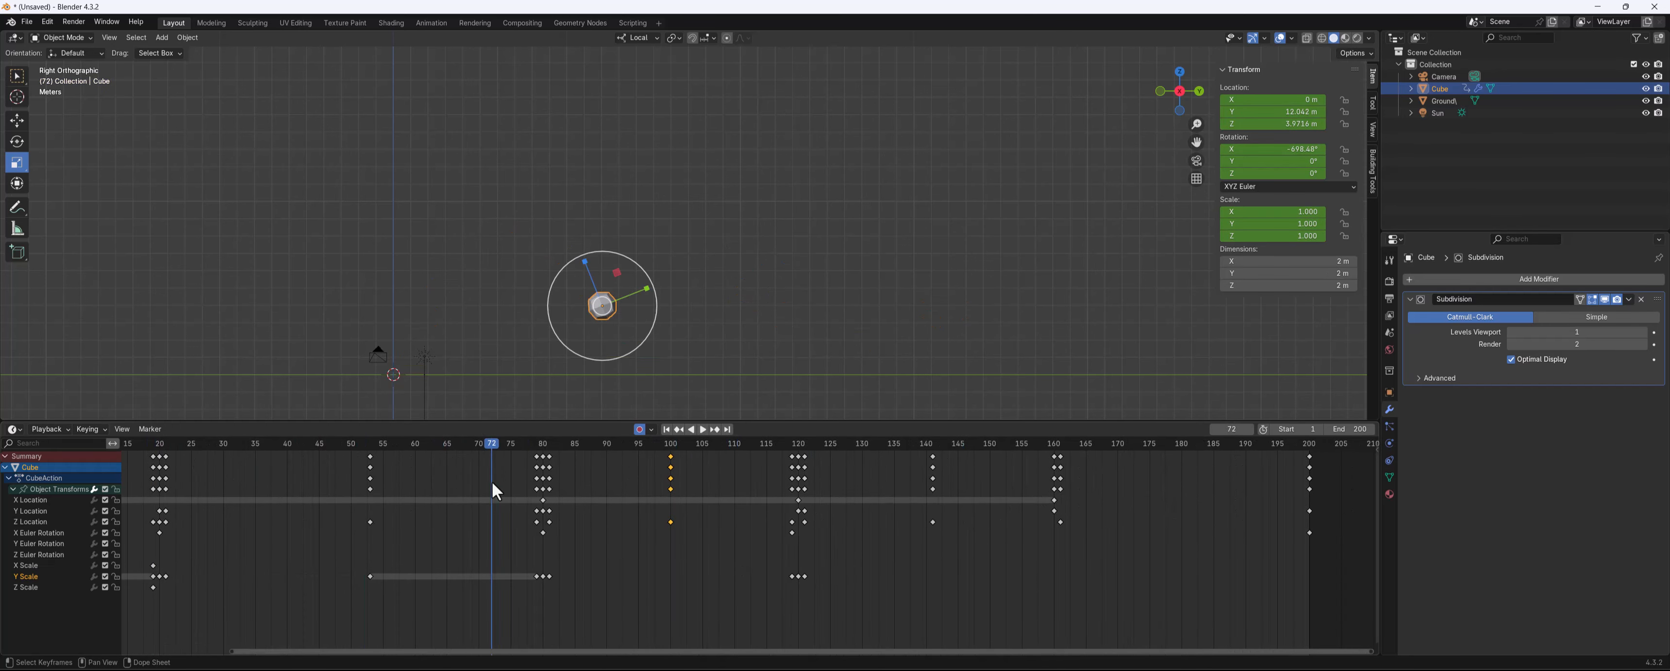
middle_click_drag(416, 517, 721, 517)
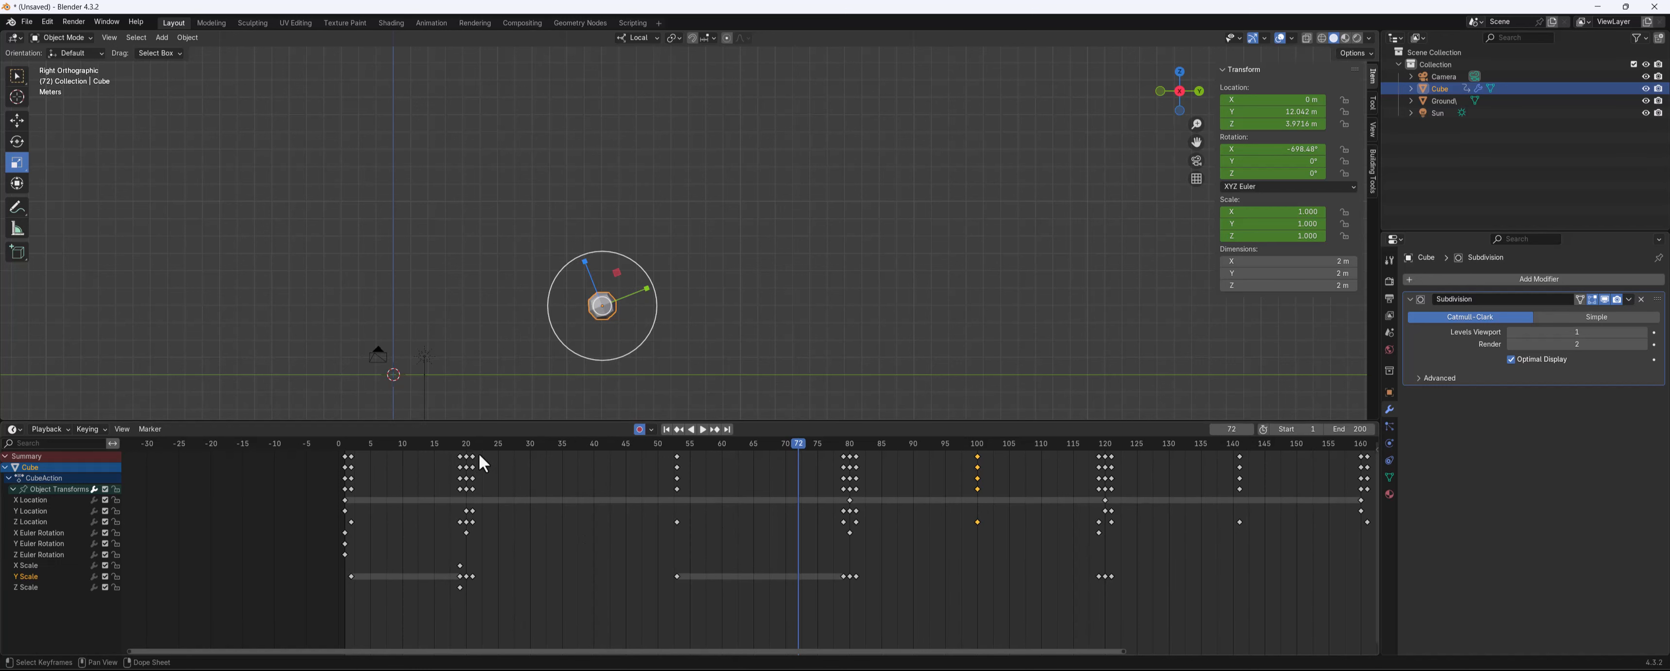
left_click_drag(483, 463, 434, 457)
left_click_drag(383, 440, 326, 439)
key("space")
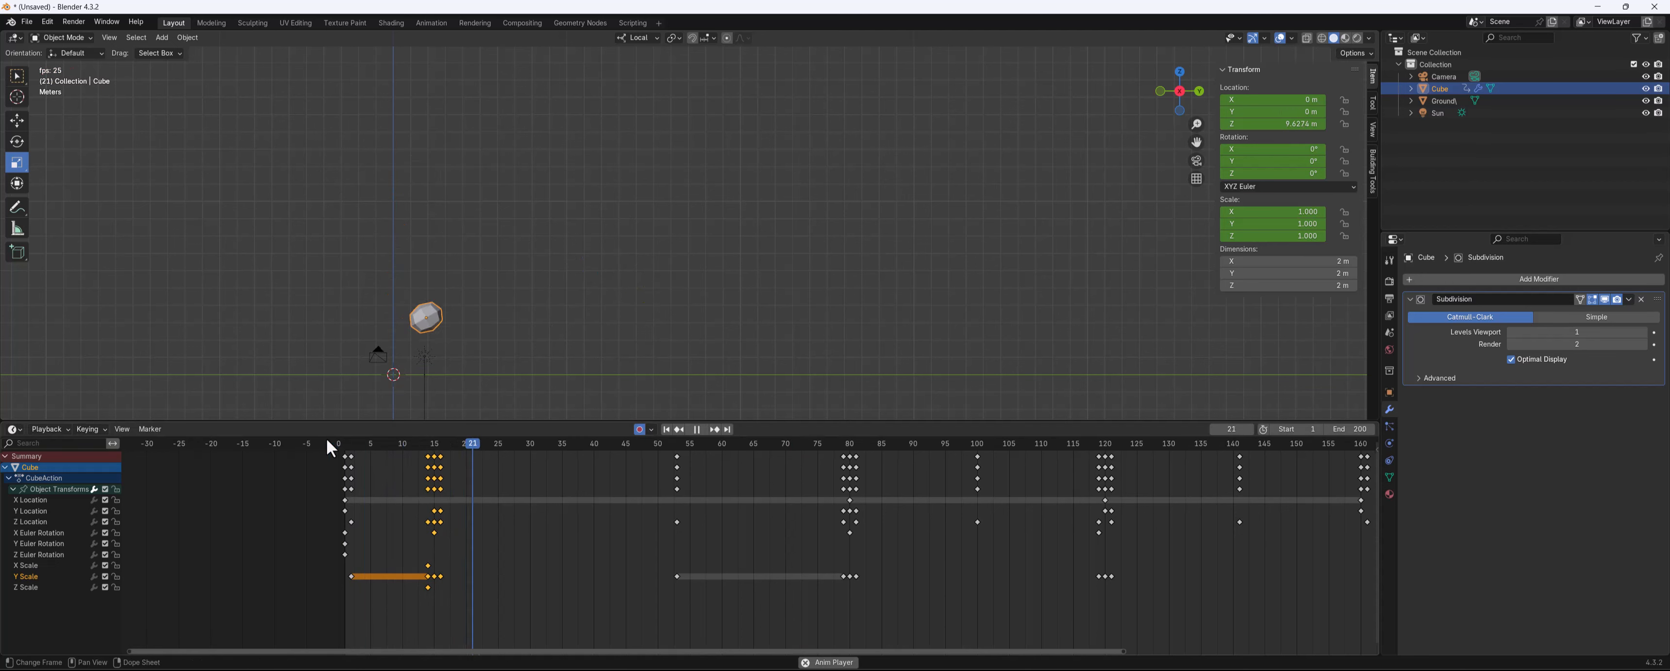
key("space")
Move the first bounce's peak keys to frame 30 and replay the animation from the start
left_click_drag(665, 614, 549, 457)
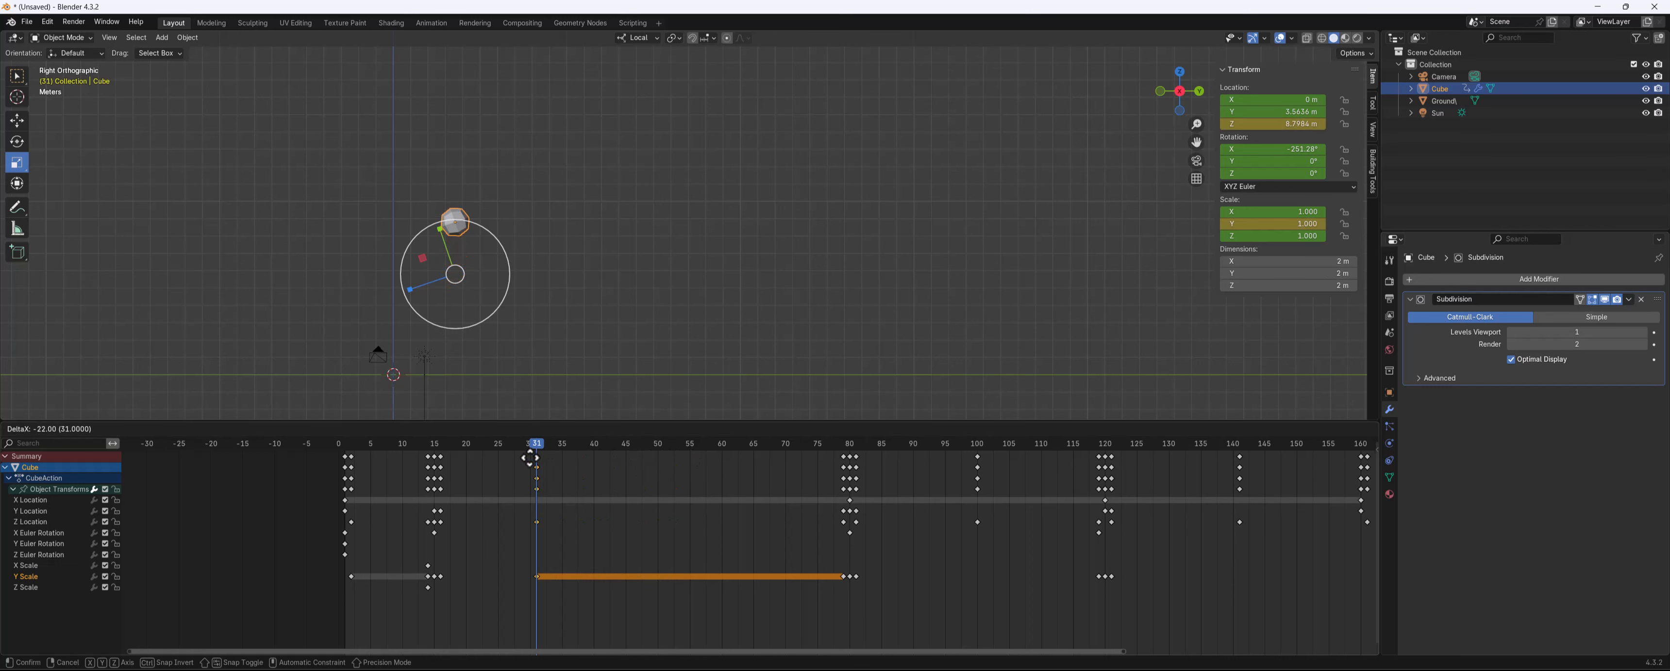
left_click_drag(530, 457, 325, 445)
key("space")
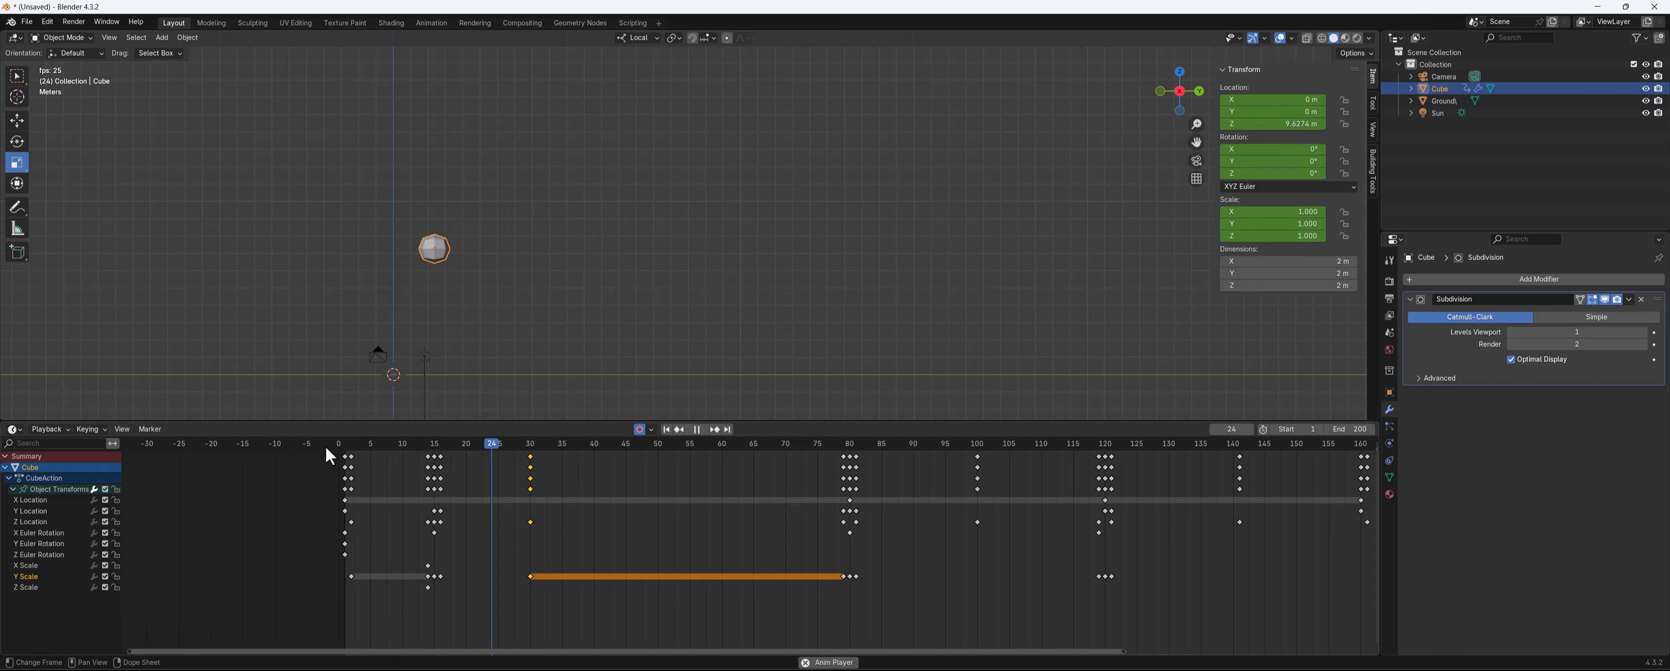
Move the second-impact keys earlier to frames 49–51 and replay the animation from the start
key("space")
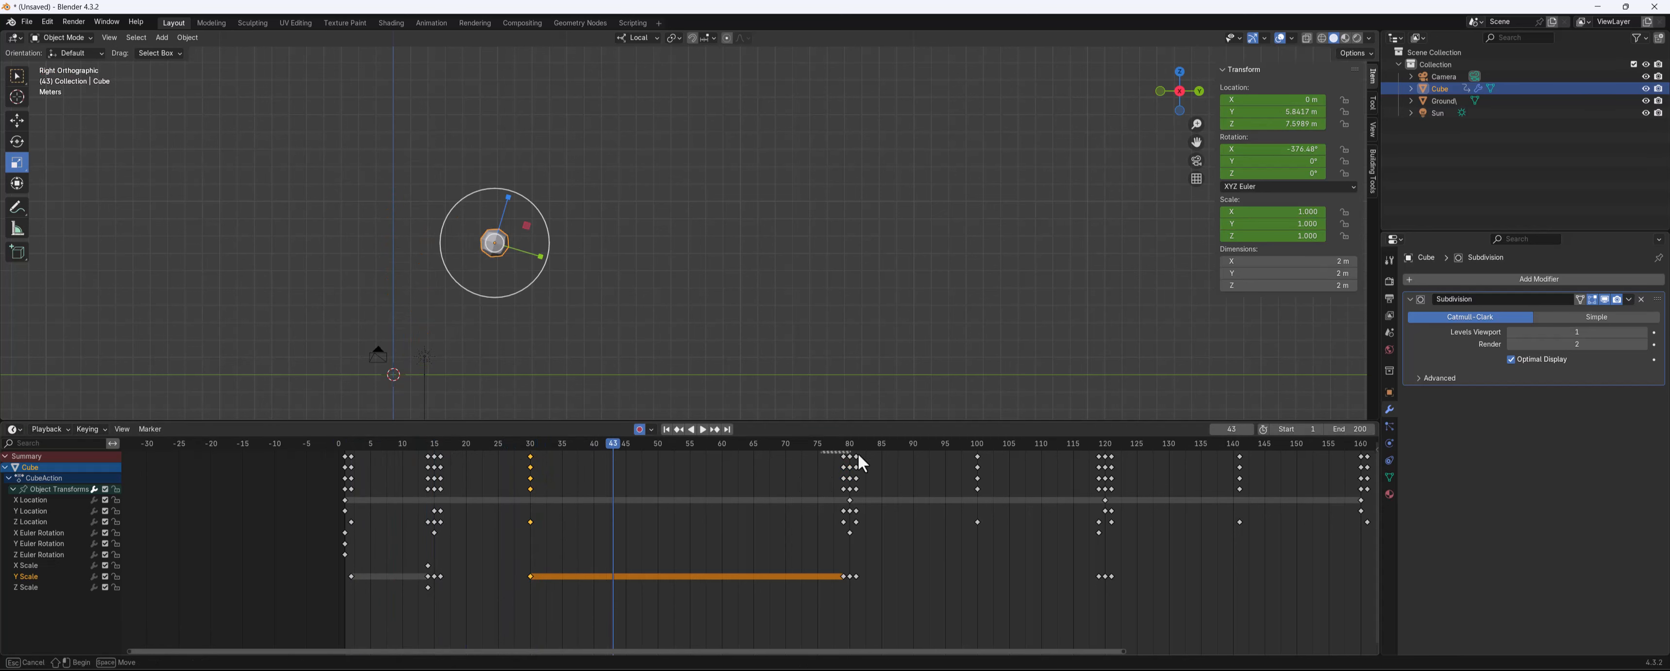
left_click_drag(861, 462, 644, 466)
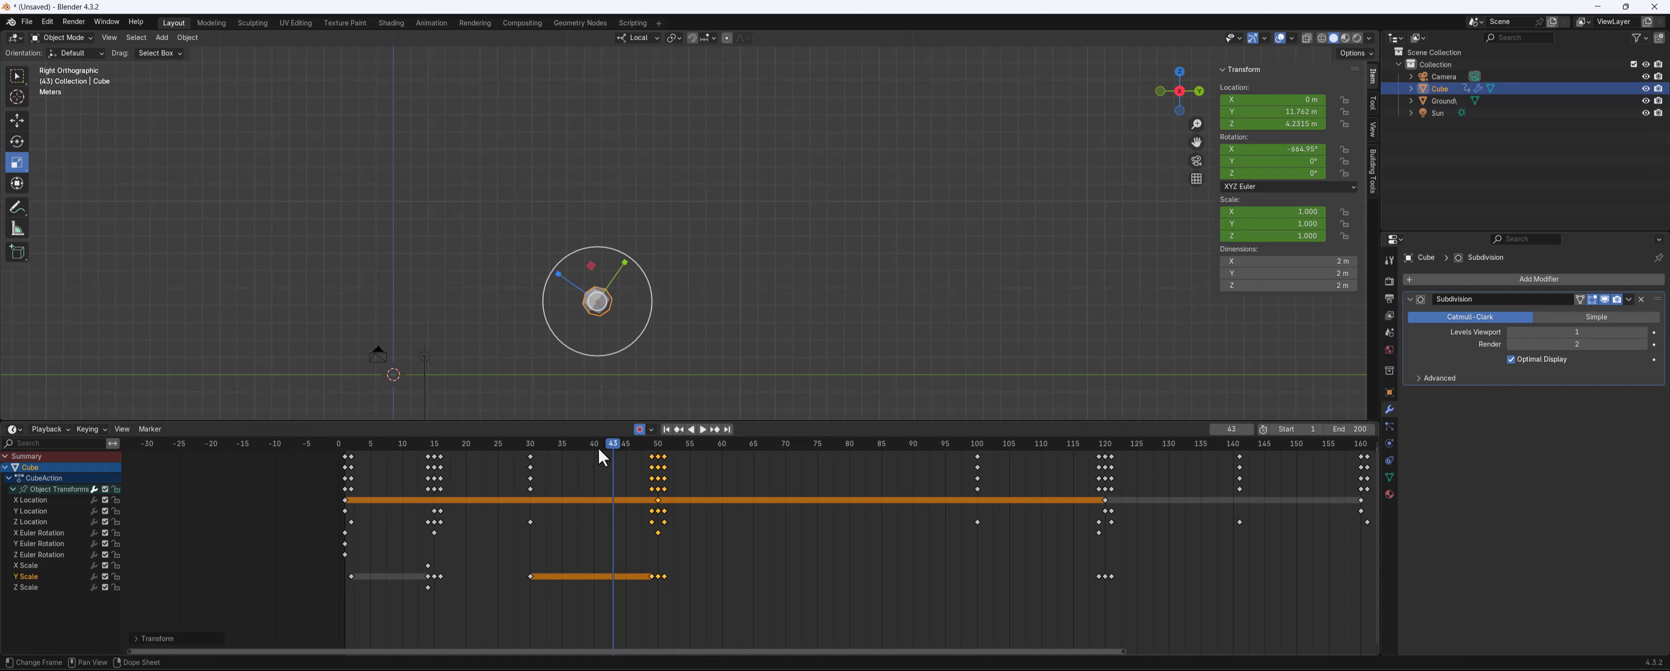
left_click(511, 442)
key("space")
left_click(337, 448)
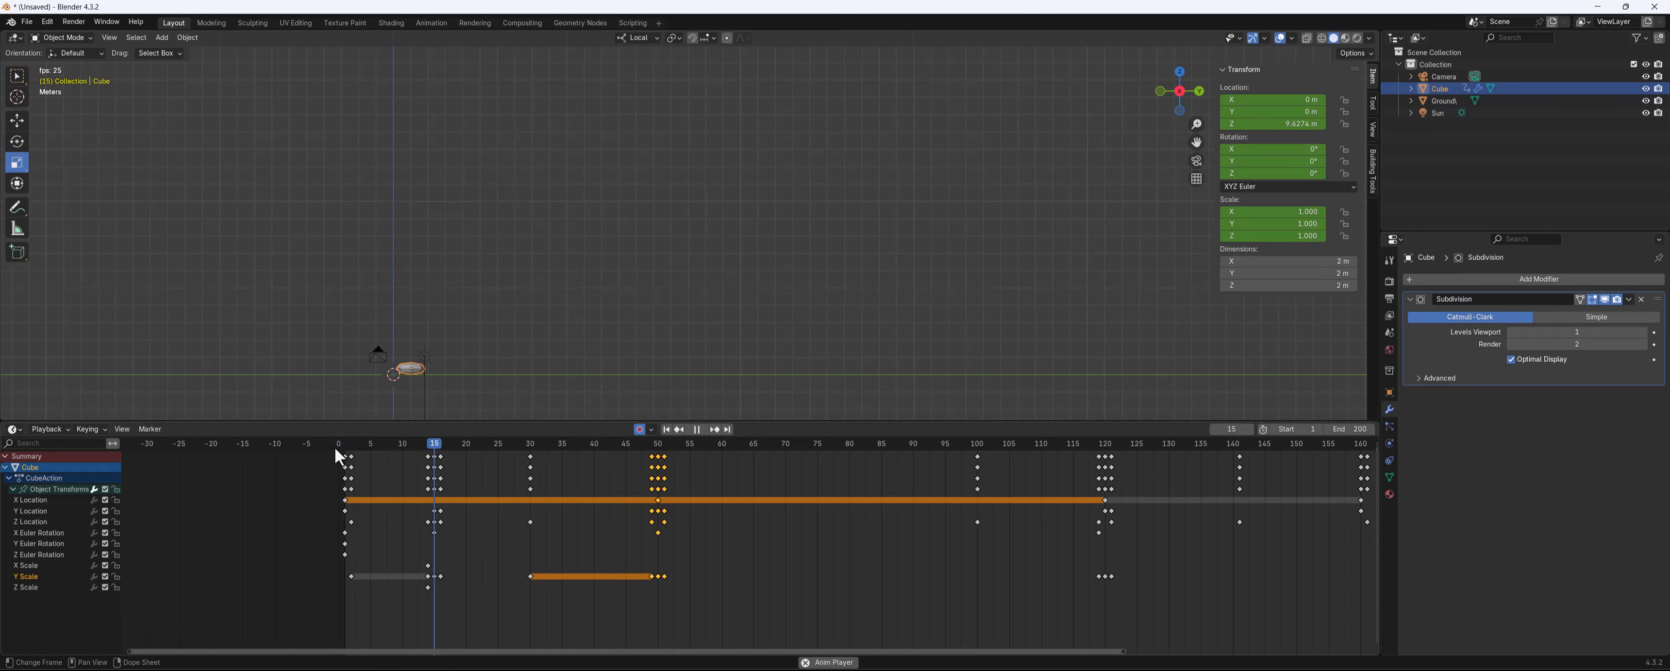
key("space")
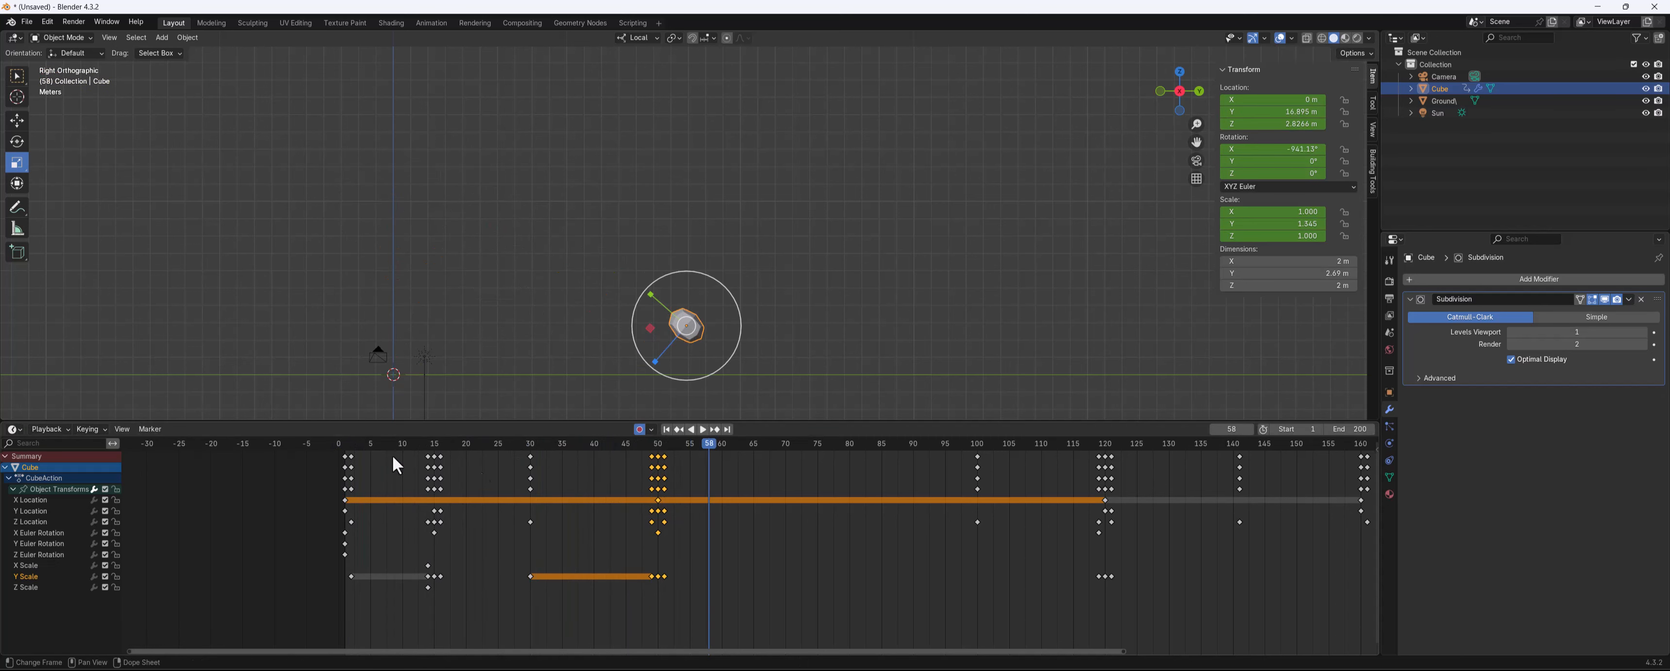
Move the Z Location key at the peak of the second bounce to frame 67
left_click_drag(927, 566, 1003, 457)
key("g")
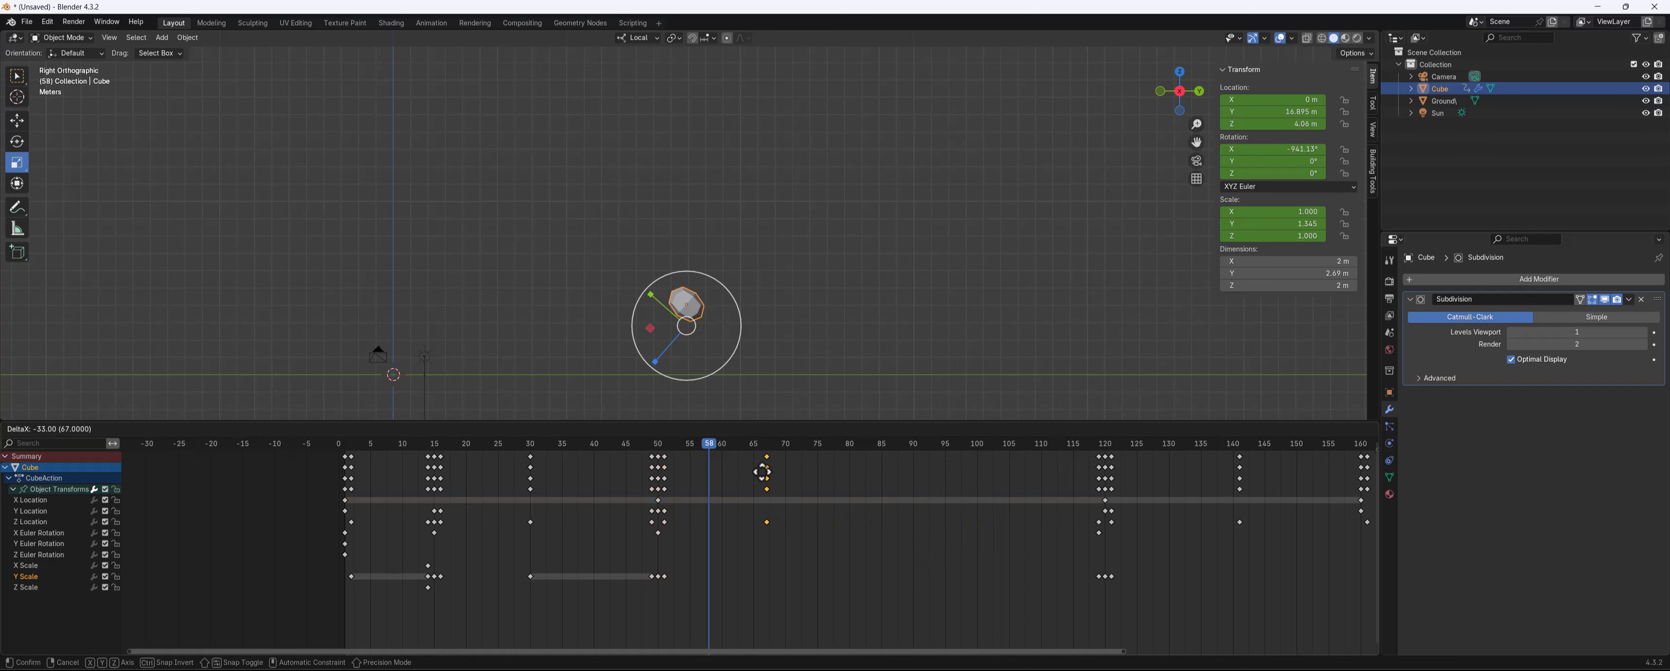
left_click(762, 472)
Move all the third-impact keys earlier to frames 84–86 and replay the animation from the start
left_click_drag(1092, 446, 1015, 462)
left_click_drag(1125, 466, 1087, 455)
key("g")
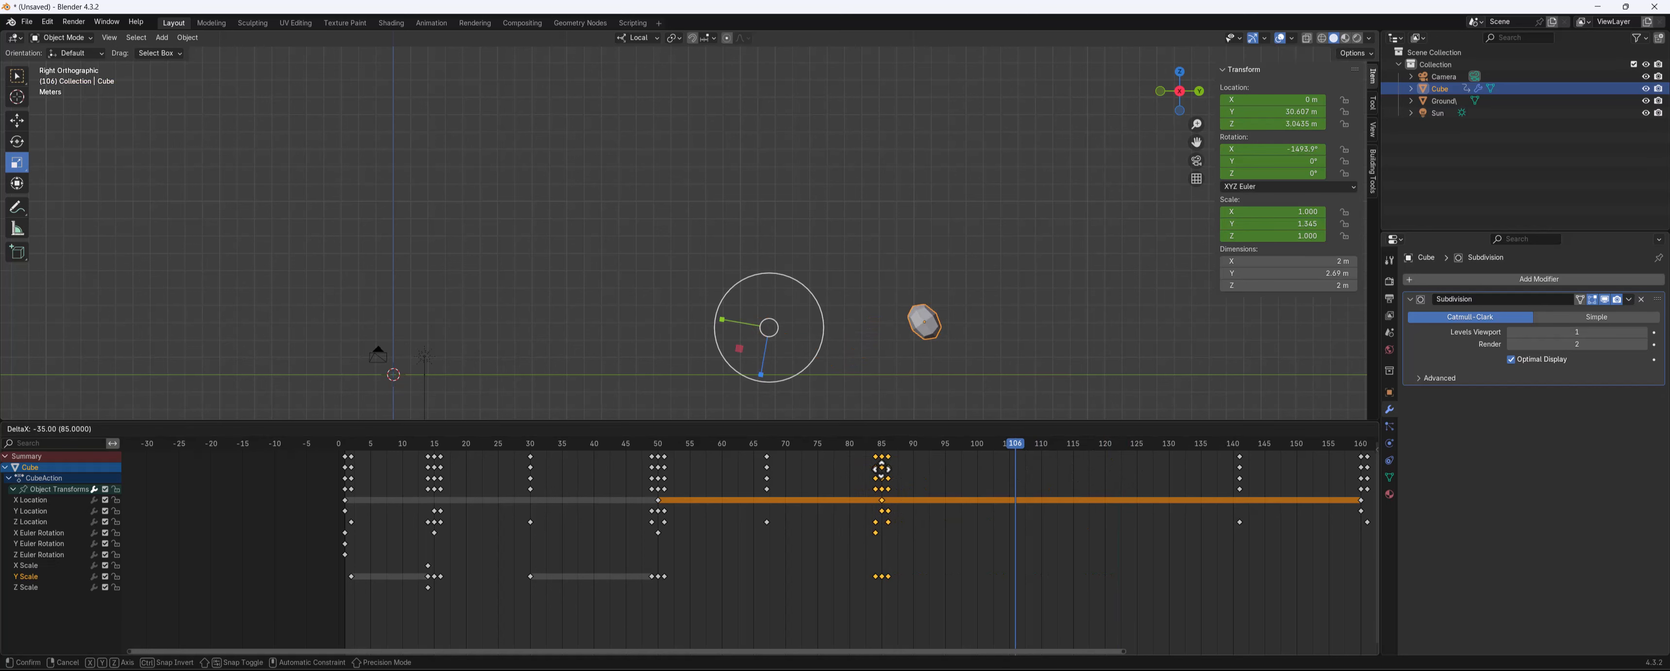
left_click(883, 467)
left_click_drag(730, 447, 334, 447)
key("space")
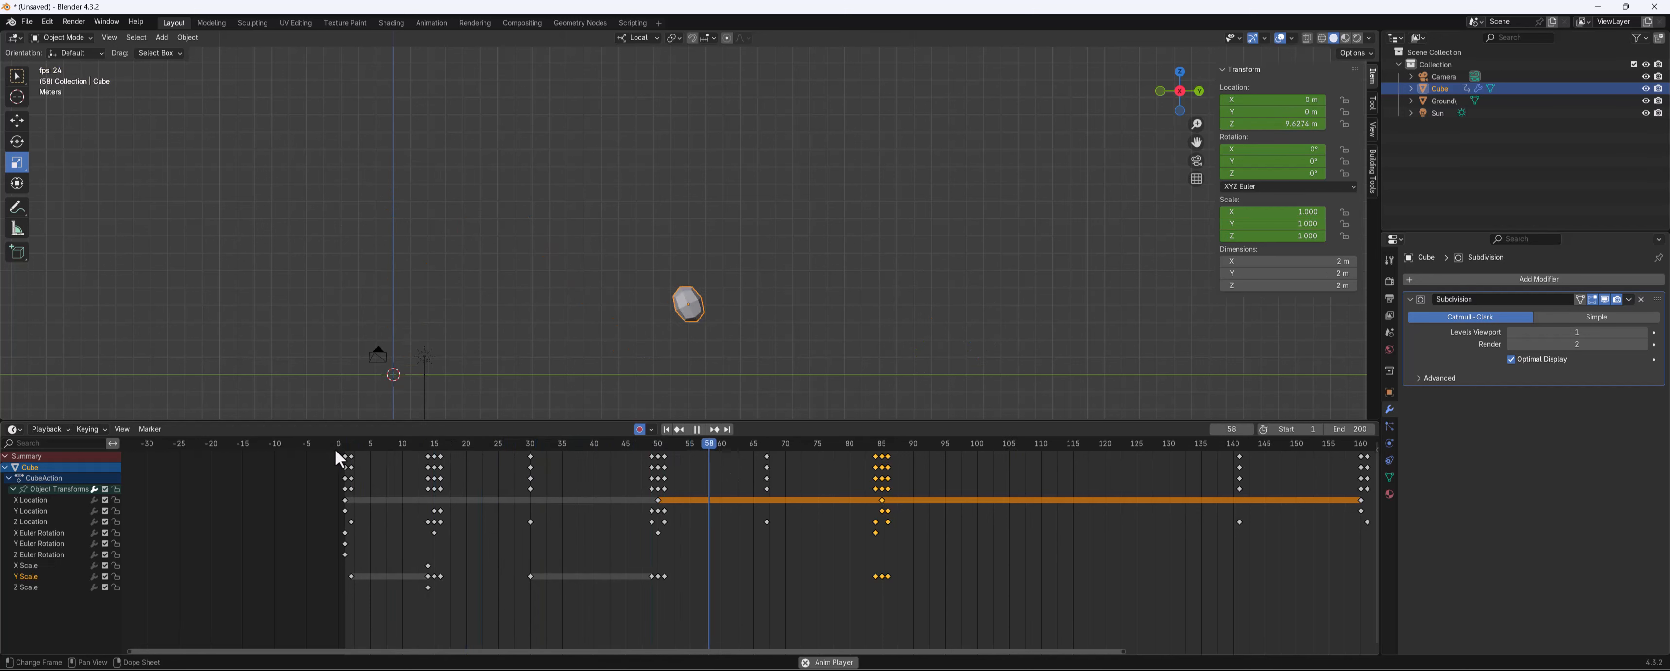
key("space")
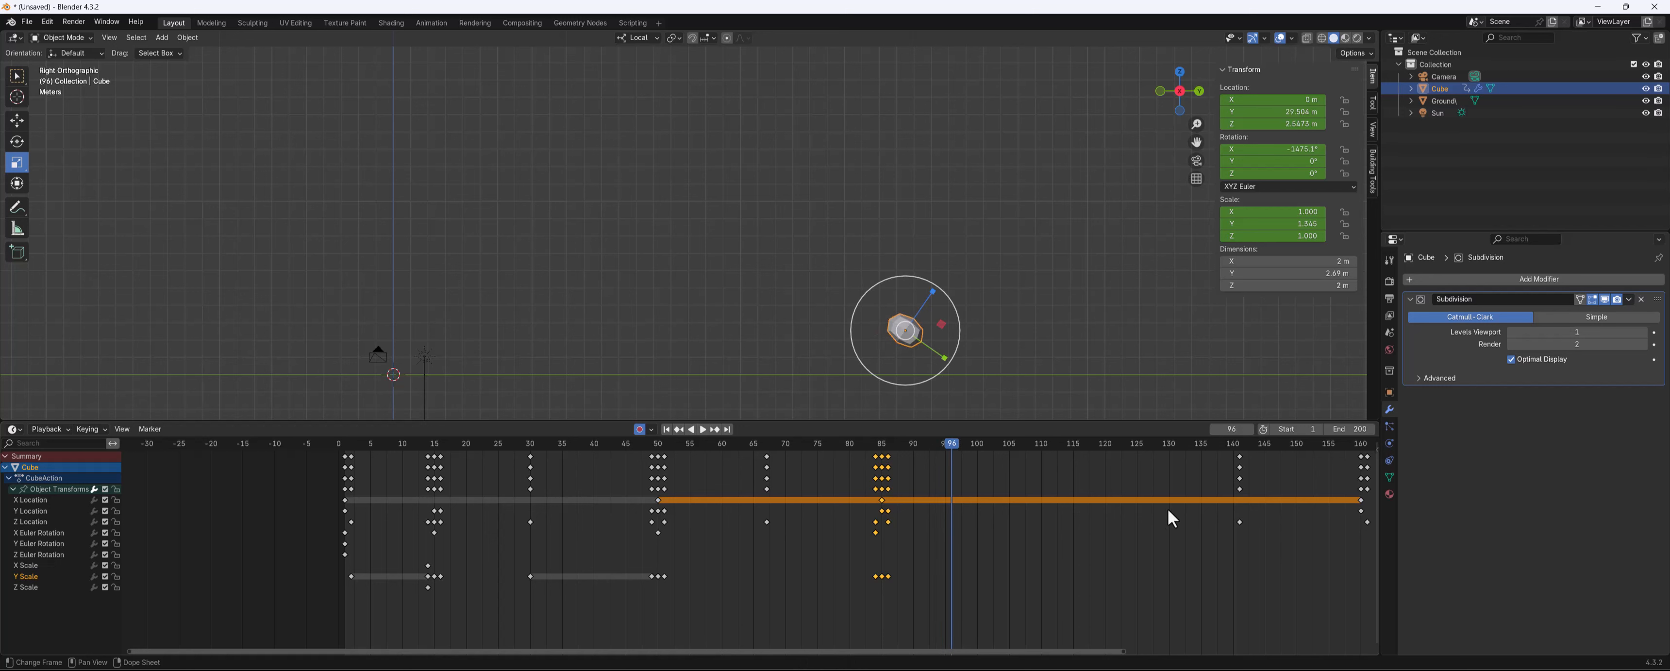
Move the third bounce's peak key to frame 100 and the fourth-impact keys to frames 110–111, checking the timing in playback
left_click_drag(1215, 559, 977, 469)
scroll(1296, 516, "down", 2)
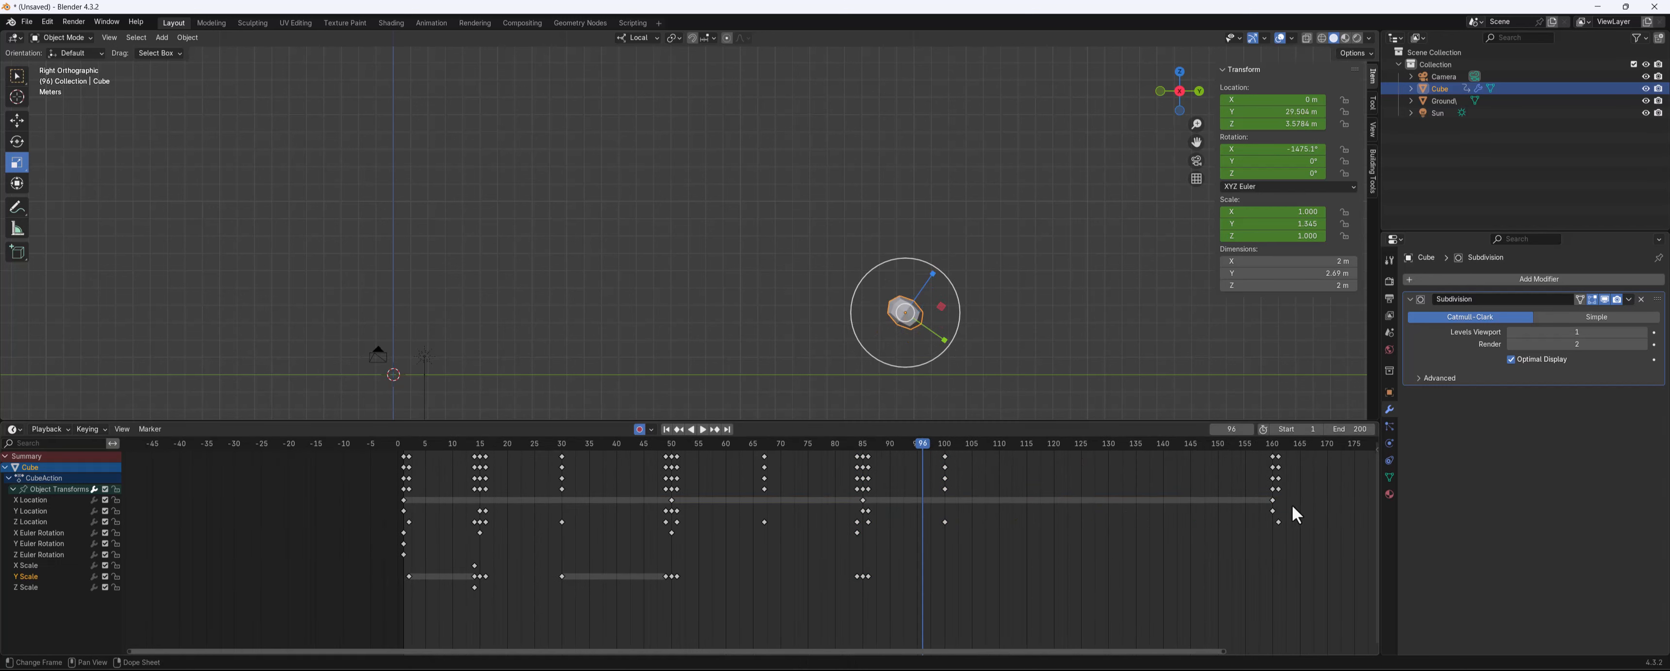
left_click_drag(1276, 467, 982, 467)
key("space")
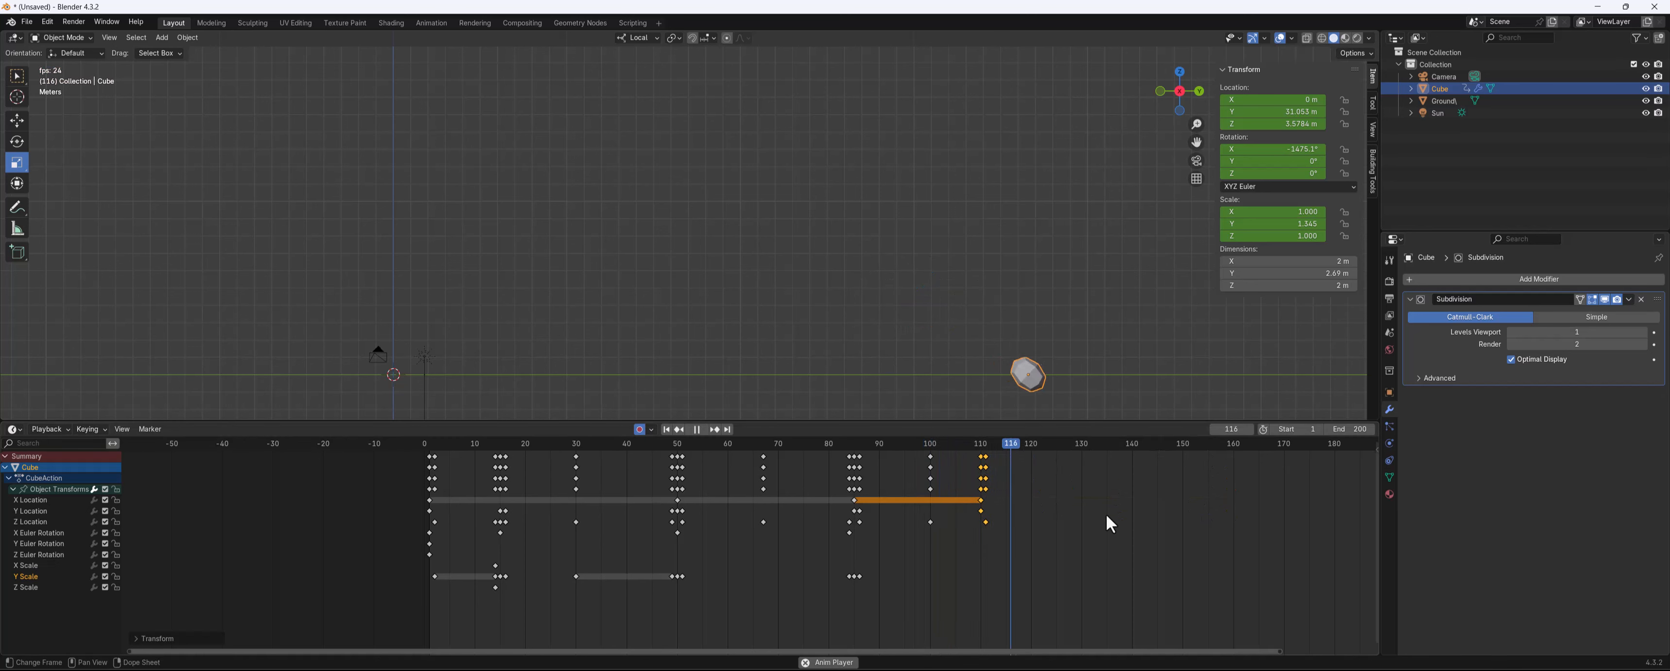
key("space")
Move the final keys at frame 200 earlier to frame 130 and play the whole animation from the start
scroll(1167, 524, "down", 1)
scroll(1170, 531, "down", 1, "ctrl")
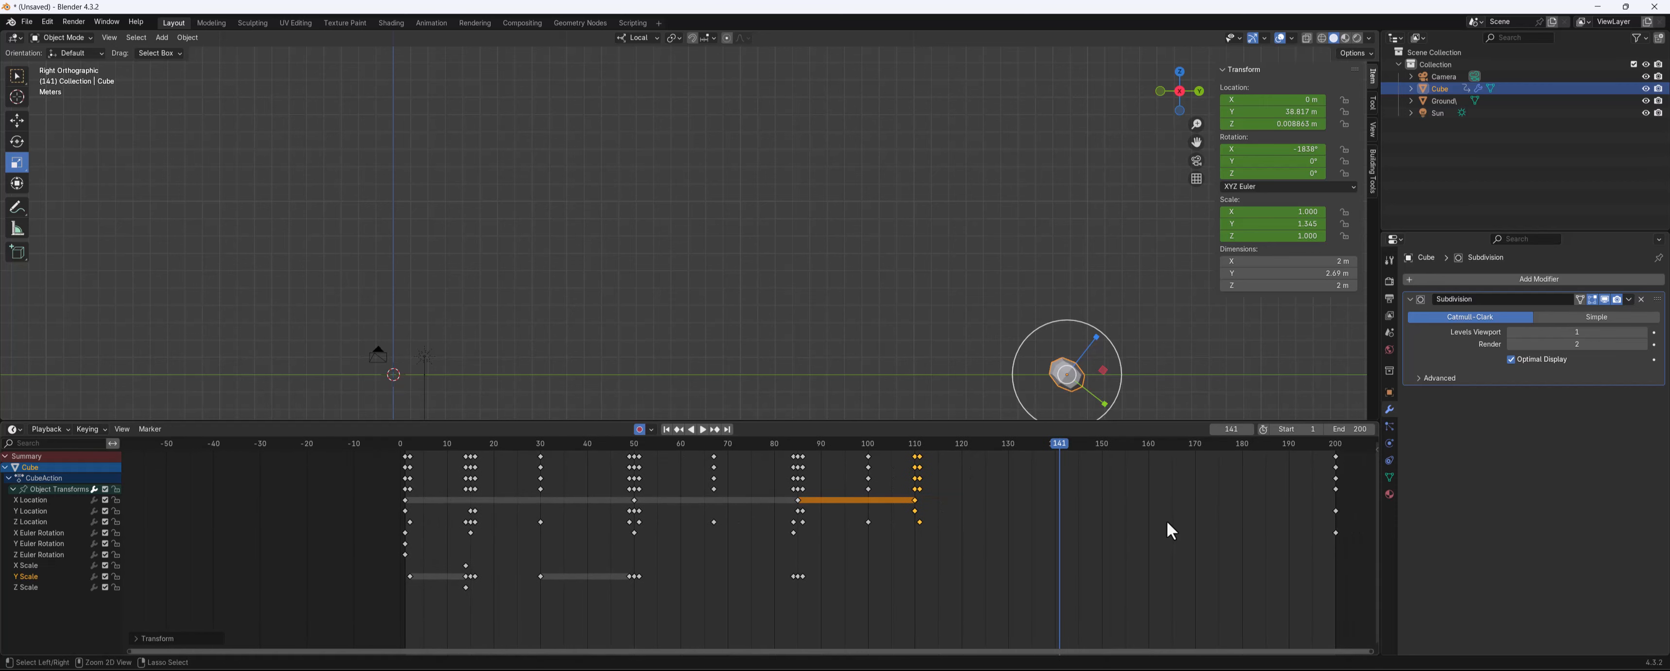
left_click(1333, 466)
left_click_drag(1333, 466, 376, 489)
left_click(974, 445)
key("space")
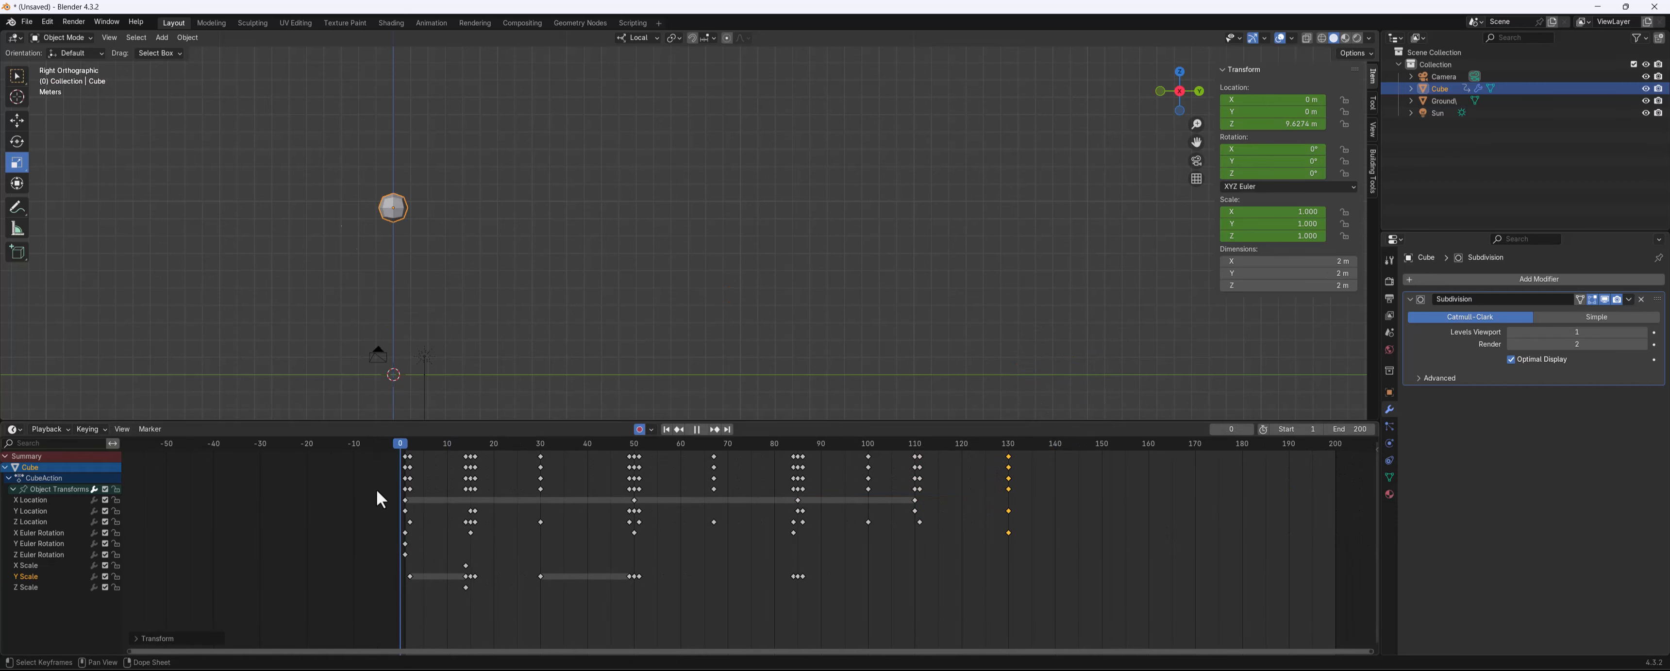
key("space")
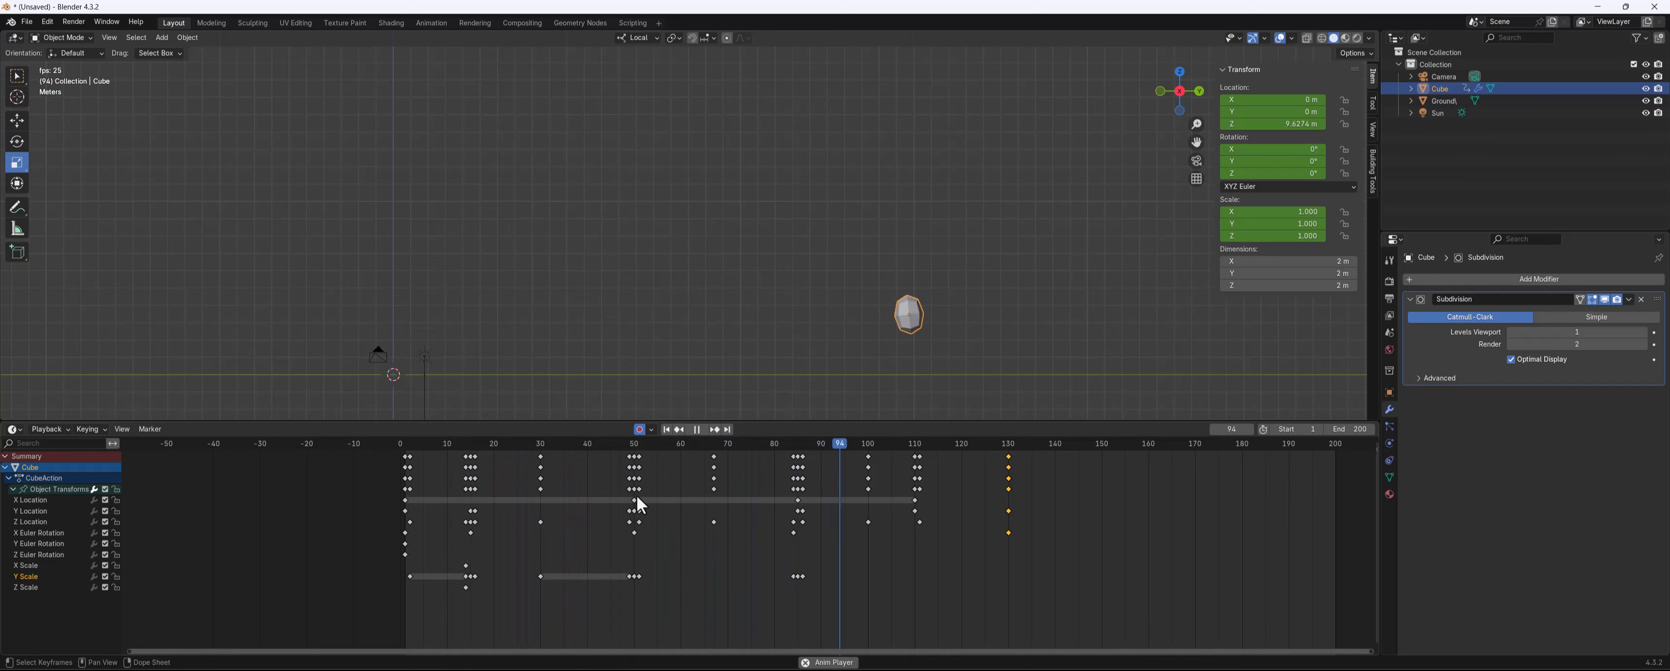
key("space")
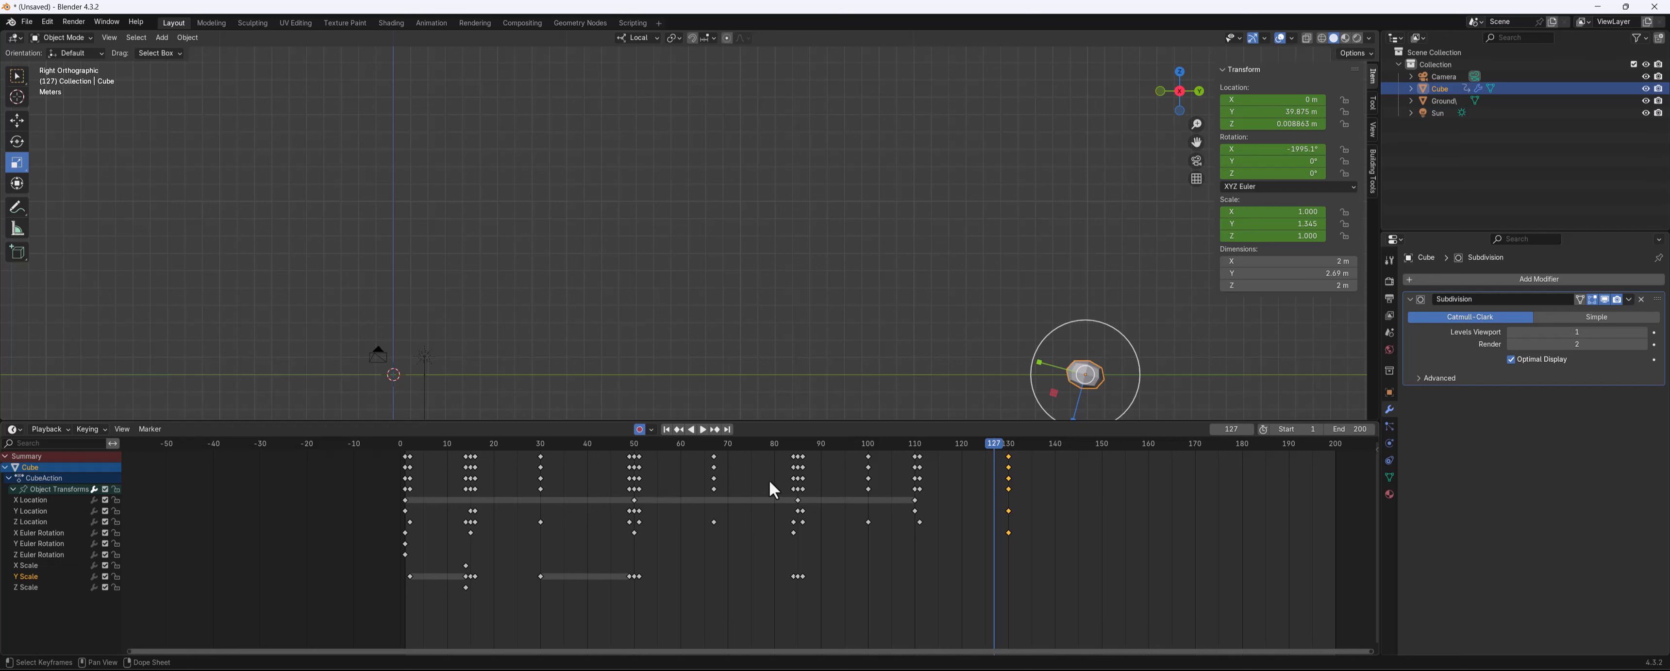
At frame 100, the peak of the third bounce, key the cube's Y Scale at 1.000
left_click_drag(843, 444, 867, 443)
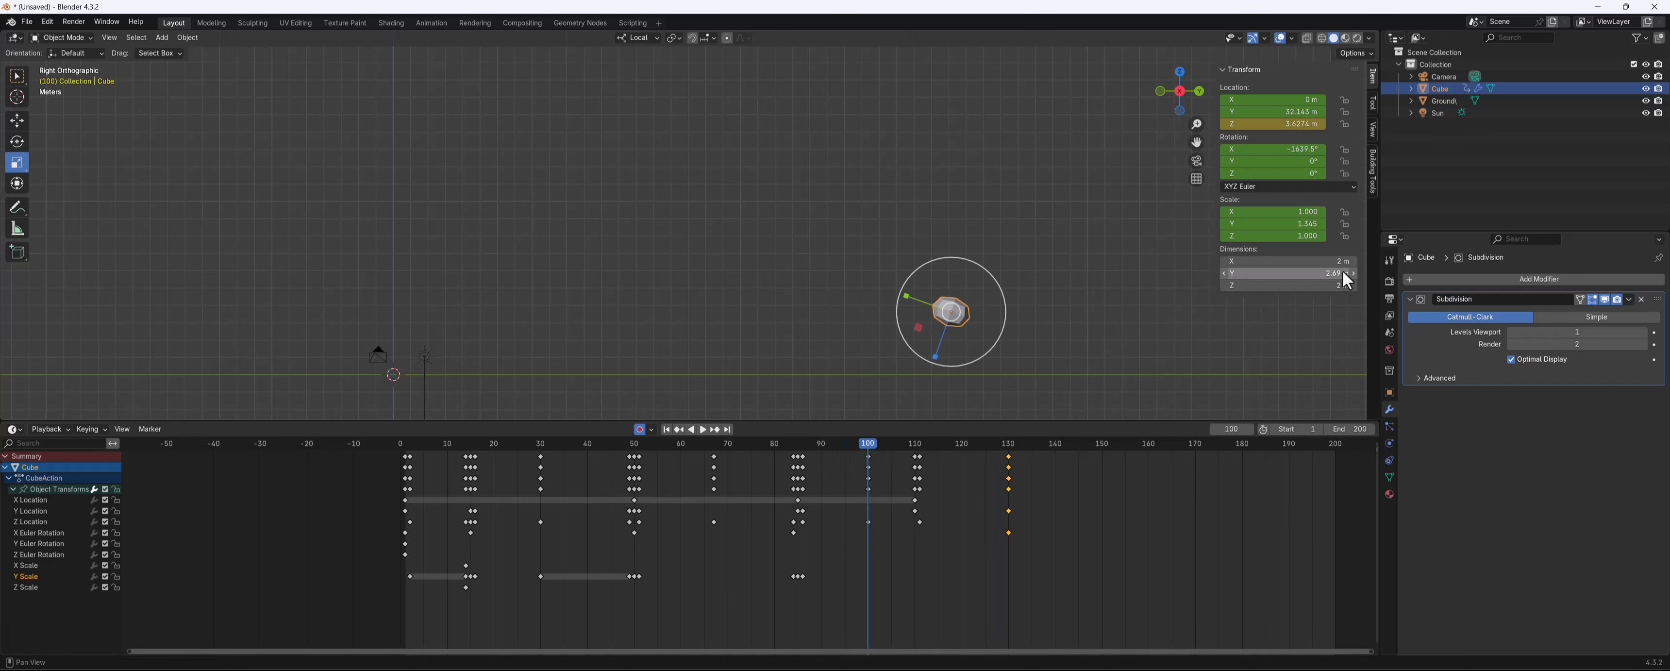
left_click_drag(1306, 211, 1306, 236)
key("Return")
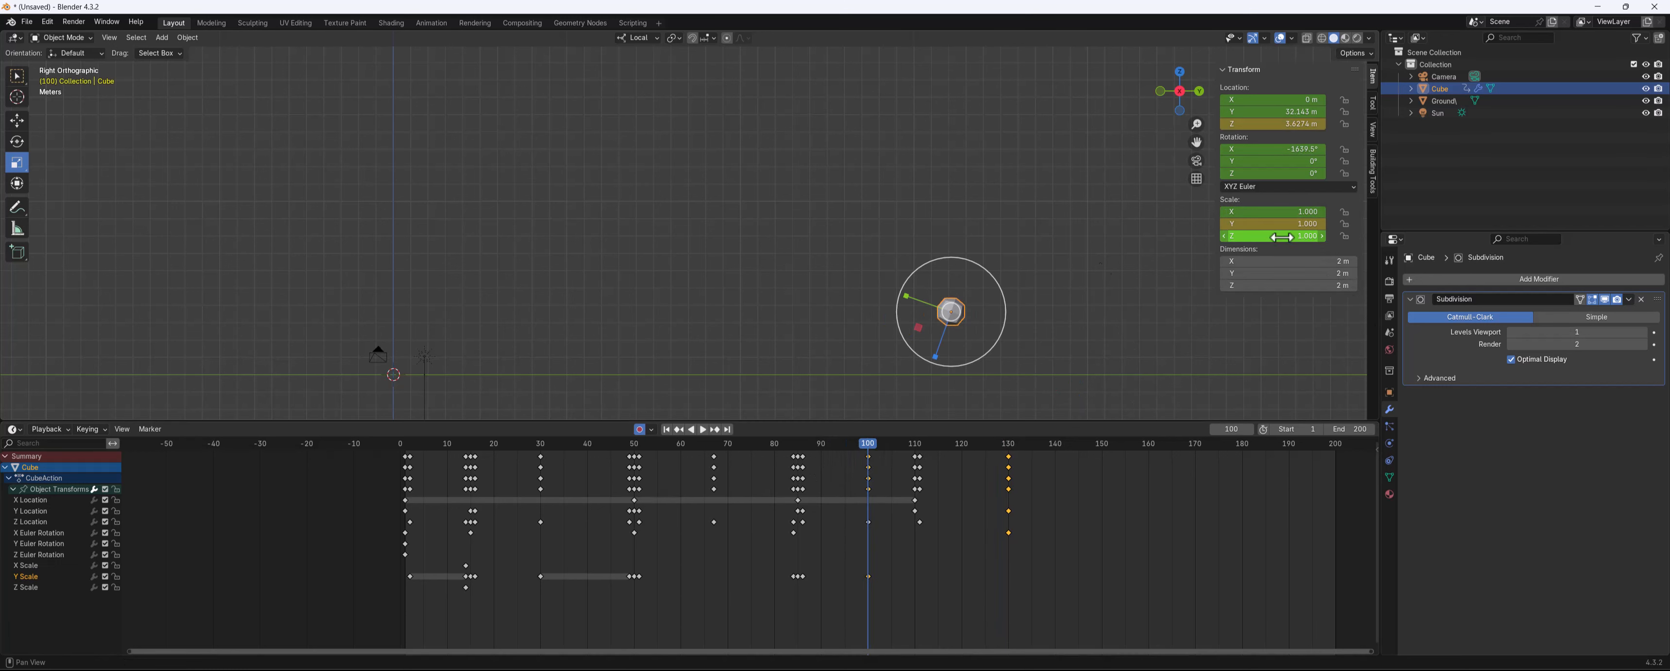
Copy the third impact's three Y Scale keys to the fourth impact, placing them on frames 109–111
scroll(965, 414, "up", 4)
scroll(864, 535, "up", 3)
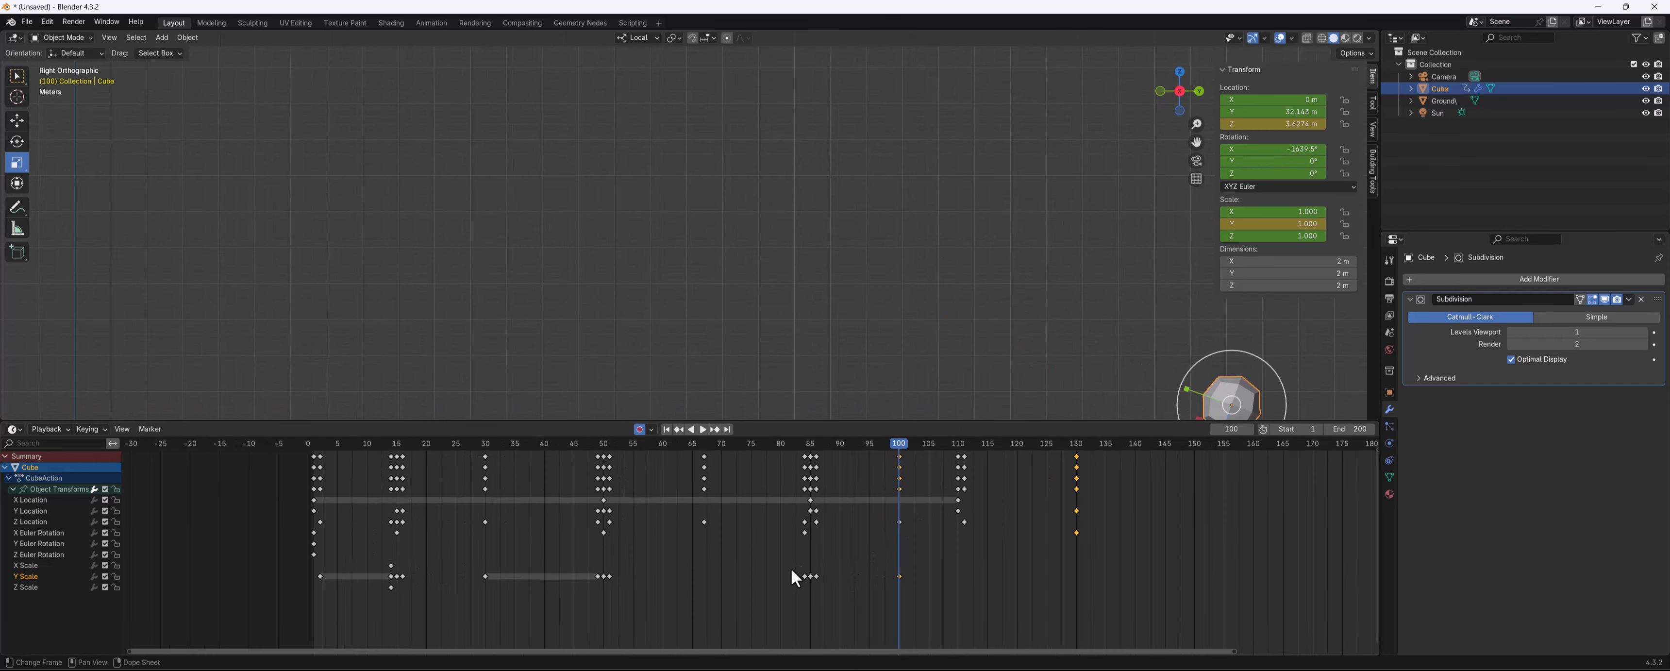
left_click_drag(799, 578, 828, 593)
key("space")
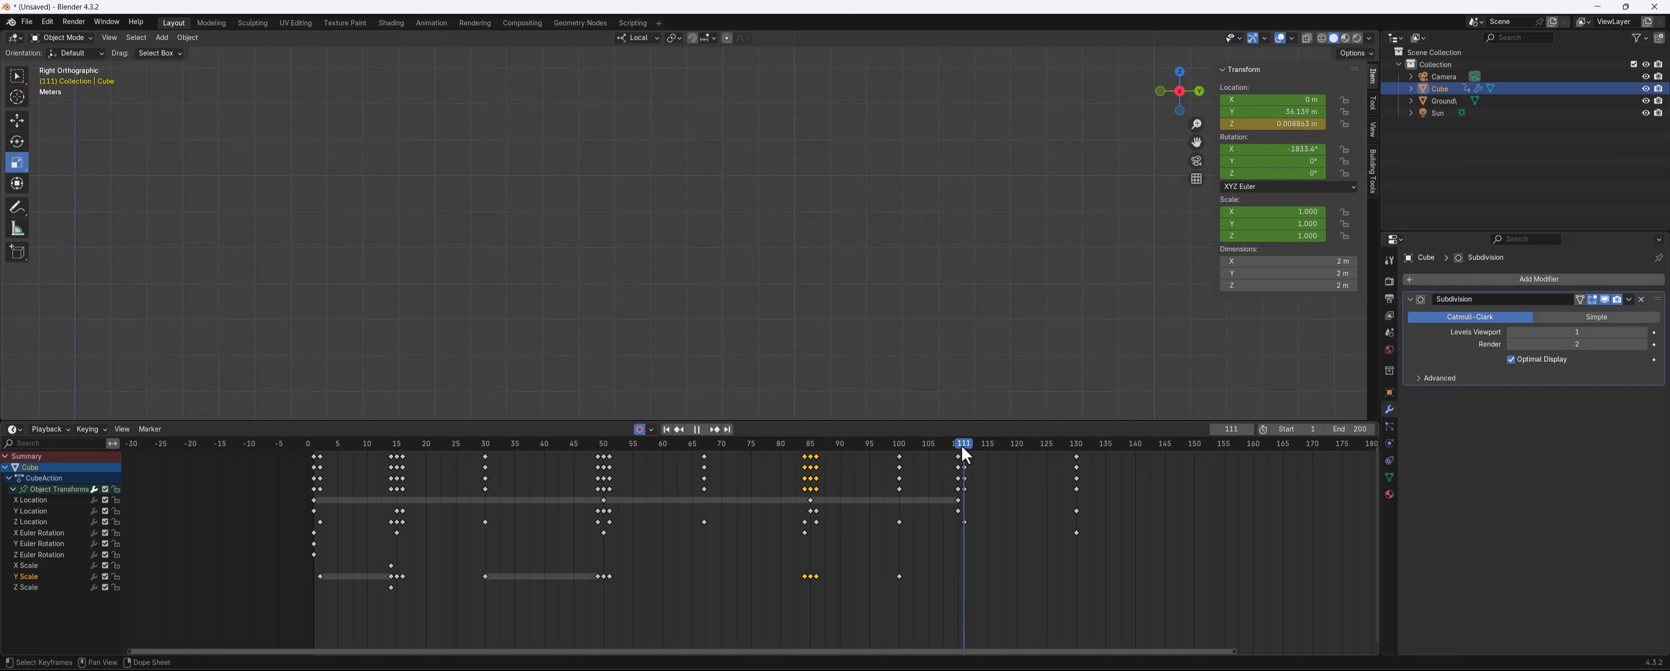
scroll(1126, 347, "down", 3)
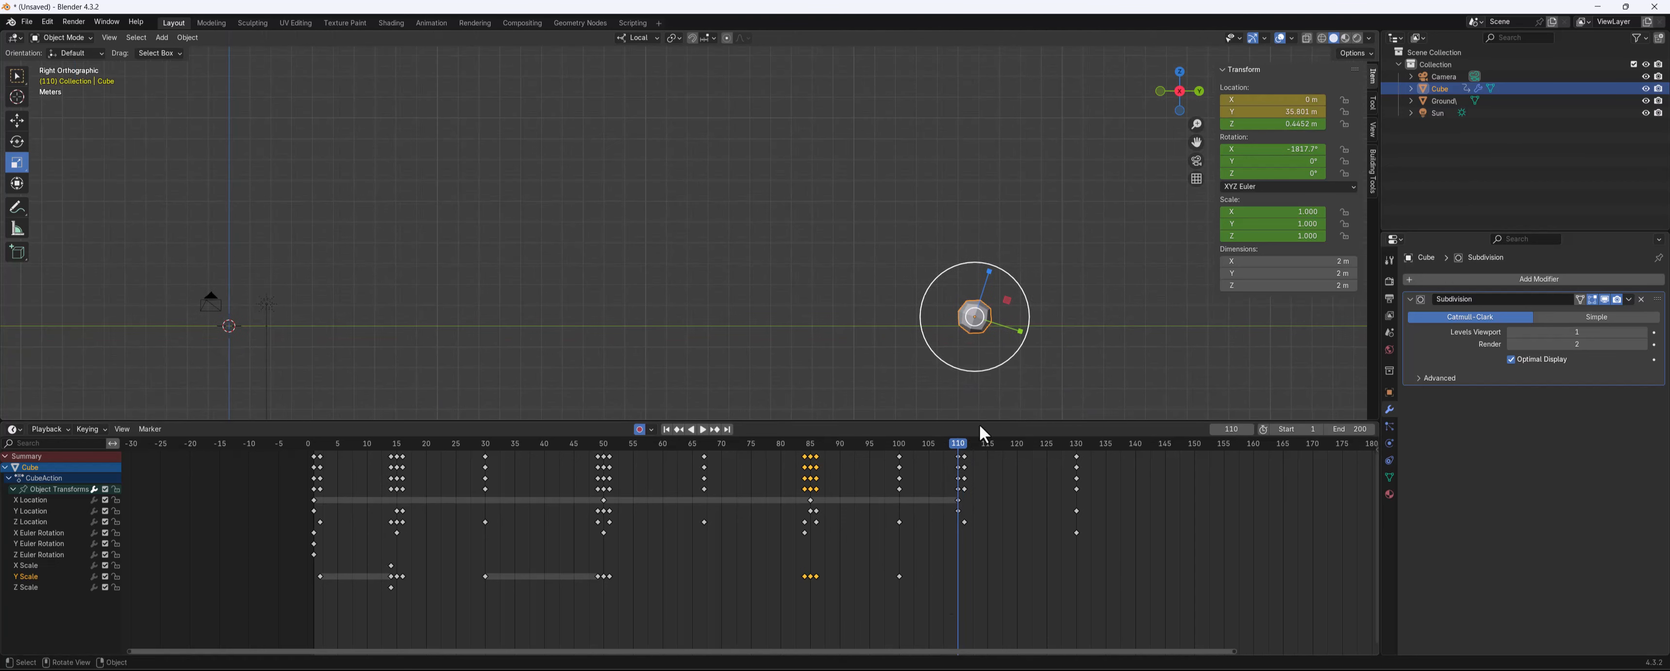
scroll(995, 622, "up", 3)
key("ctrl+v")
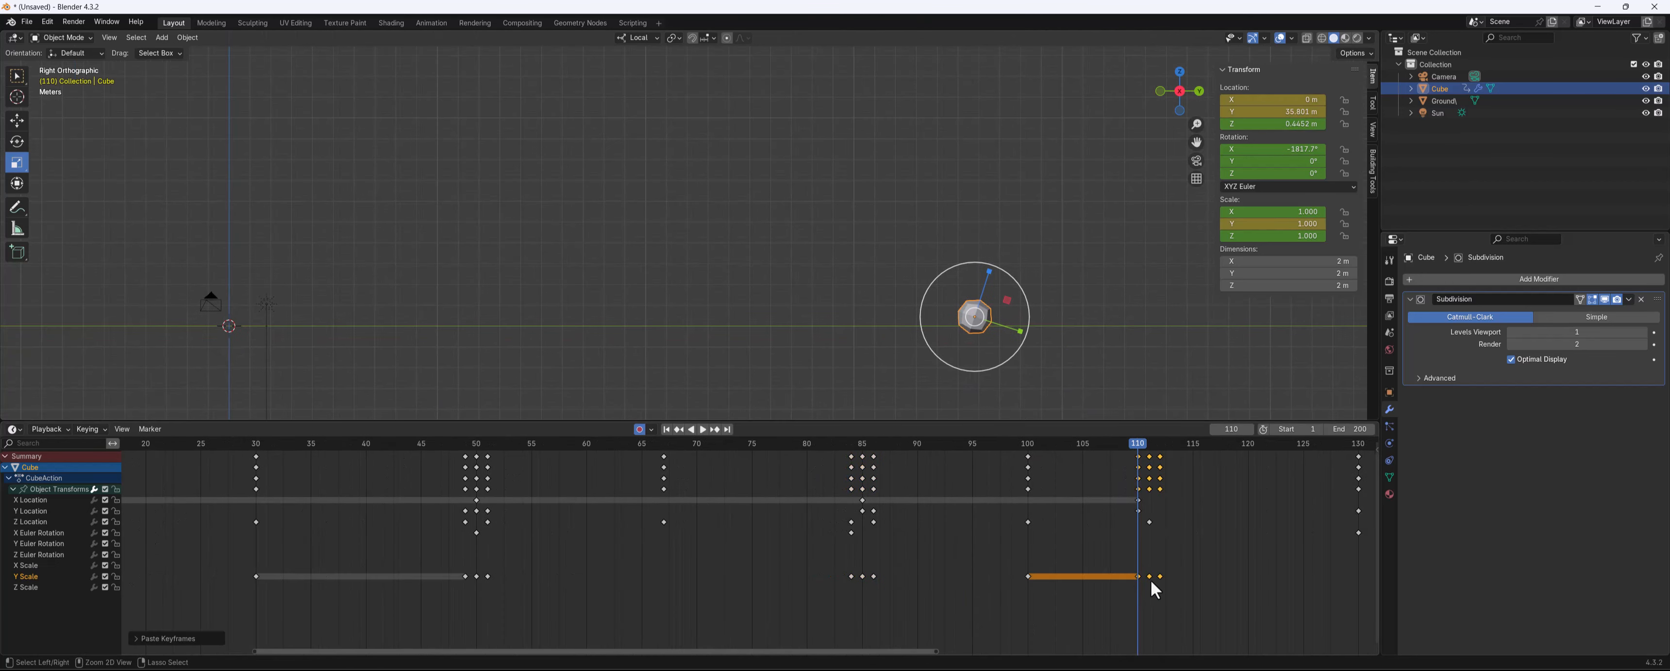
mouse_move(1129, 569)
left_mouse_down()
mouse_move(1163, 578)
mouse_move(1128, 576)
mouse_move(1149, 578)
left_mouse_up()
Check the pose at frames 109–110, then set the X rotation at frame 110 to about -1890° so the squashed cube lies flat
scroll(1020, 324, "up", 3)
middle_click_drag(1024, 275, 840, 148, "shift")
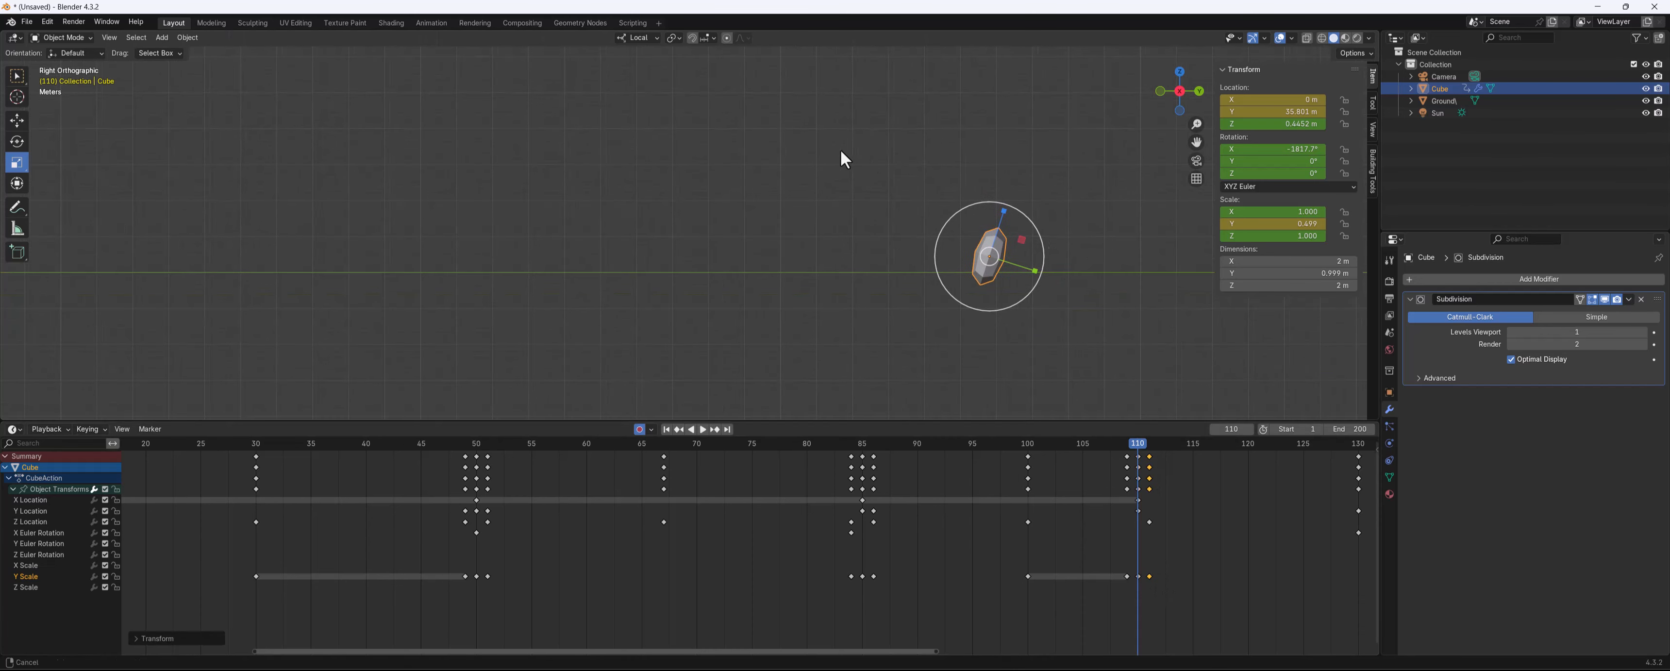
left_click_drag(1090, 440, 1130, 467)
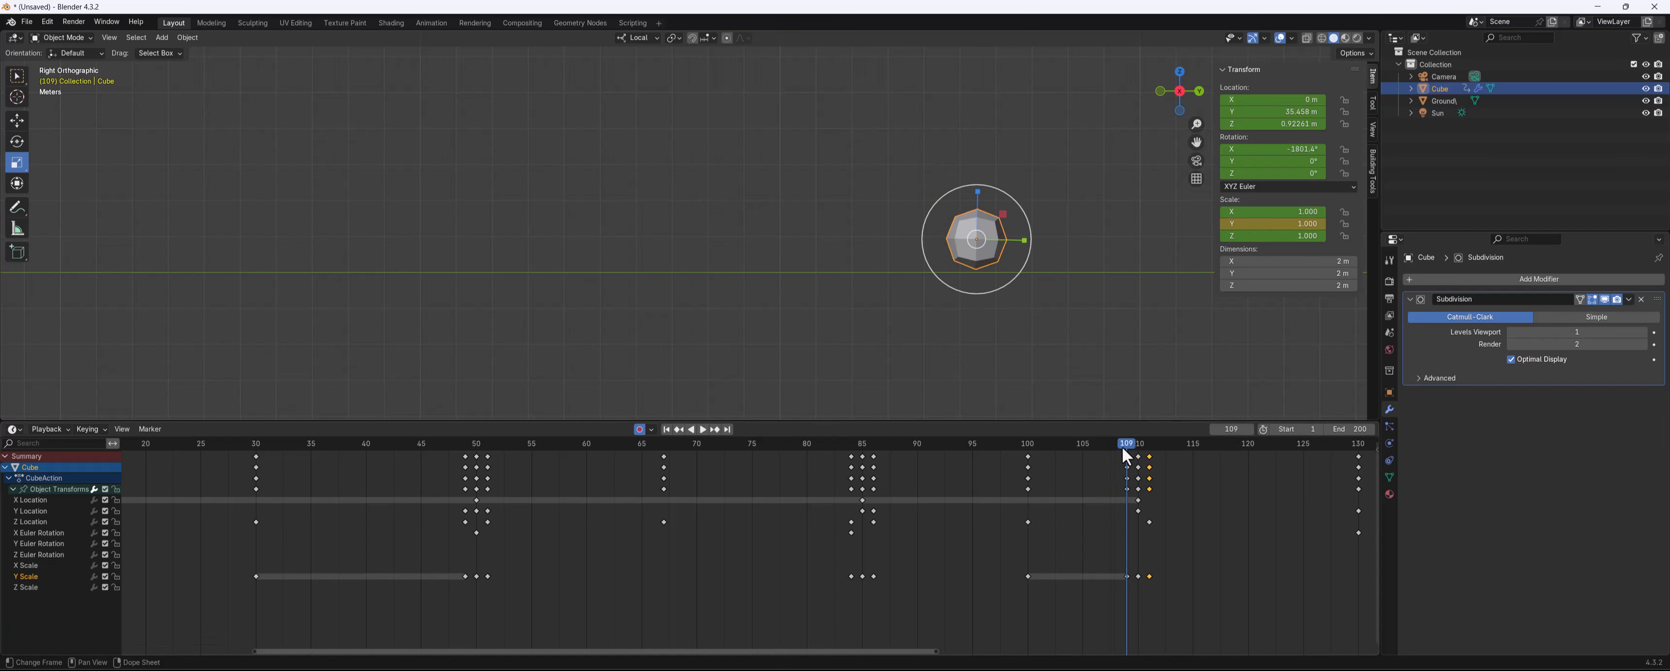
key("space")
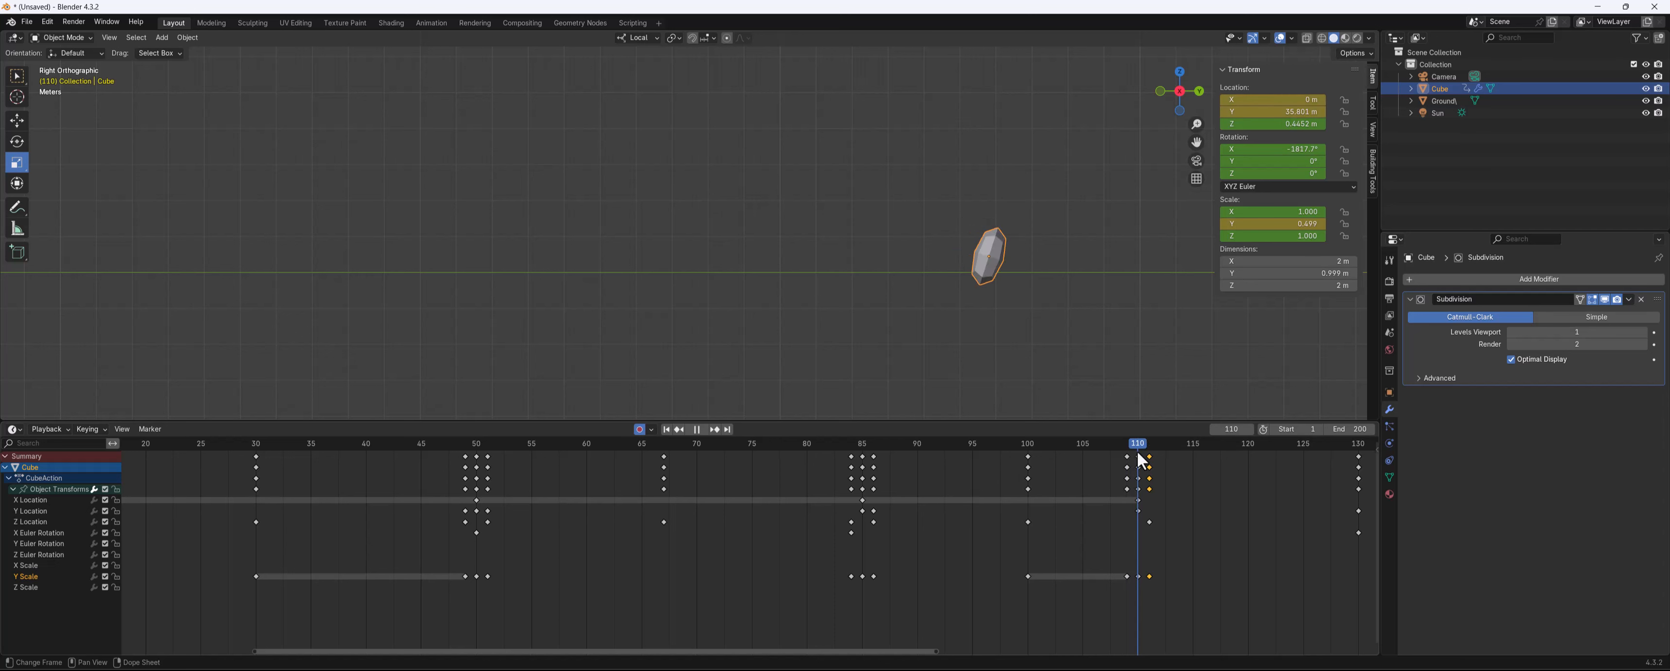
key("space")
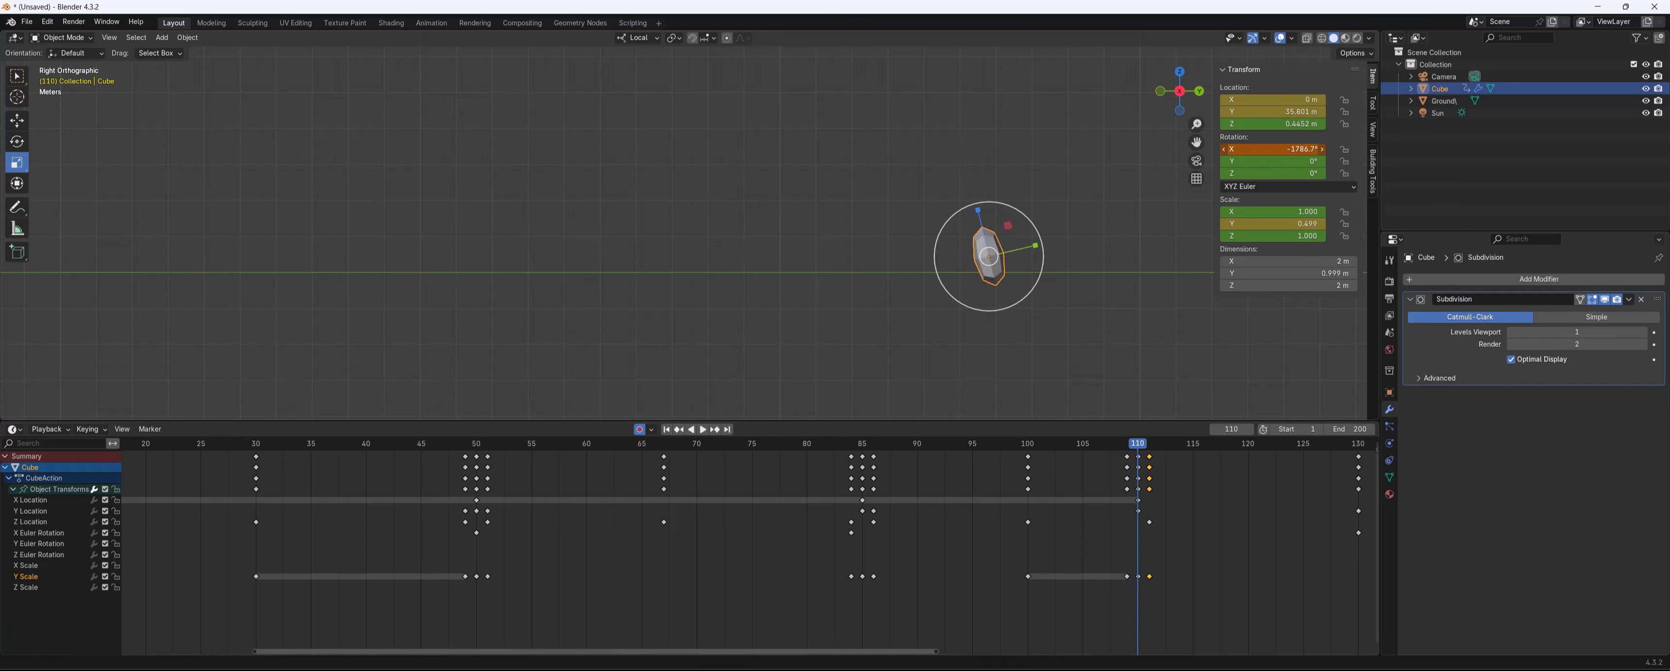
left_click_drag(1283, 149, 1264, 148)
Raise the cube to a Z Location of about 1.18 m at frame 111 and lower the squashed cube onto the ground at frame 110
left_click(1149, 444)
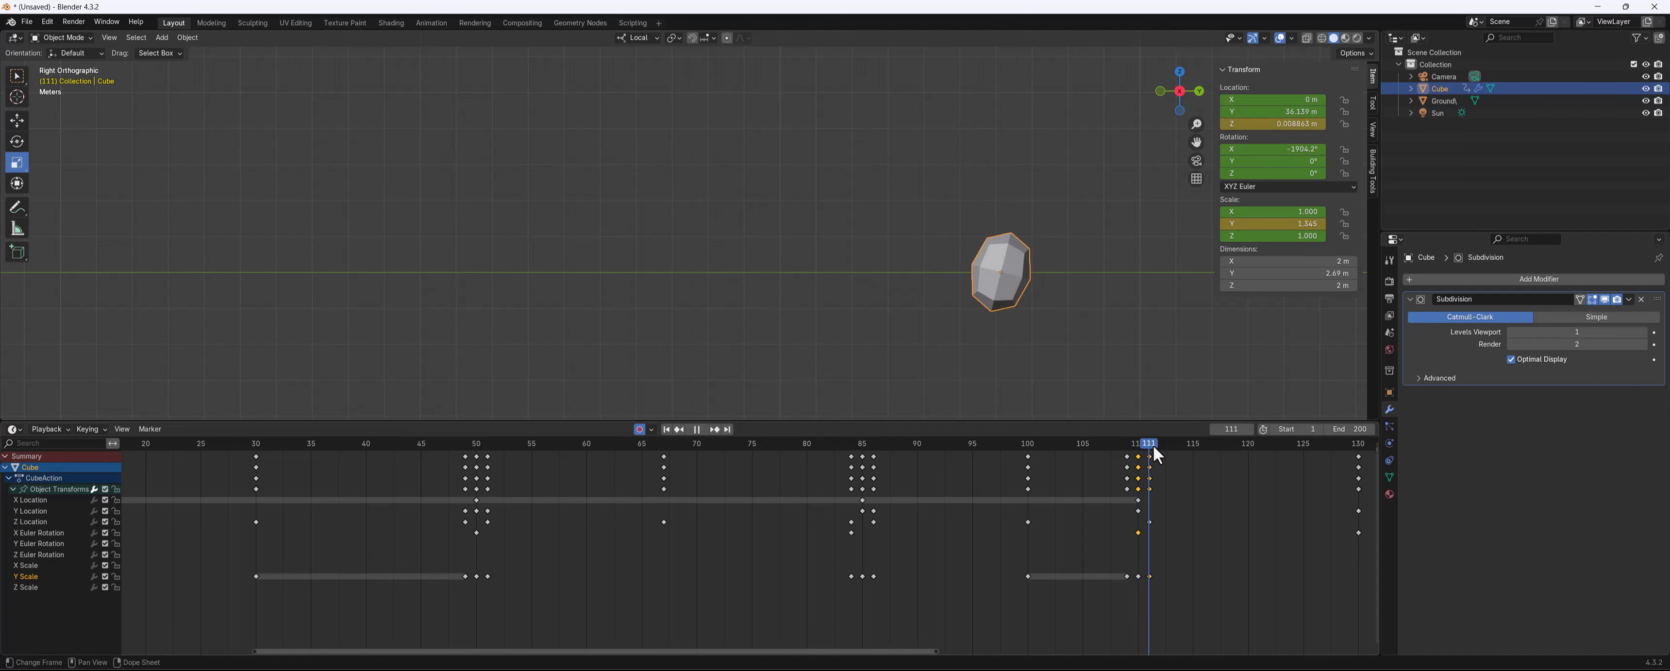
key("g")
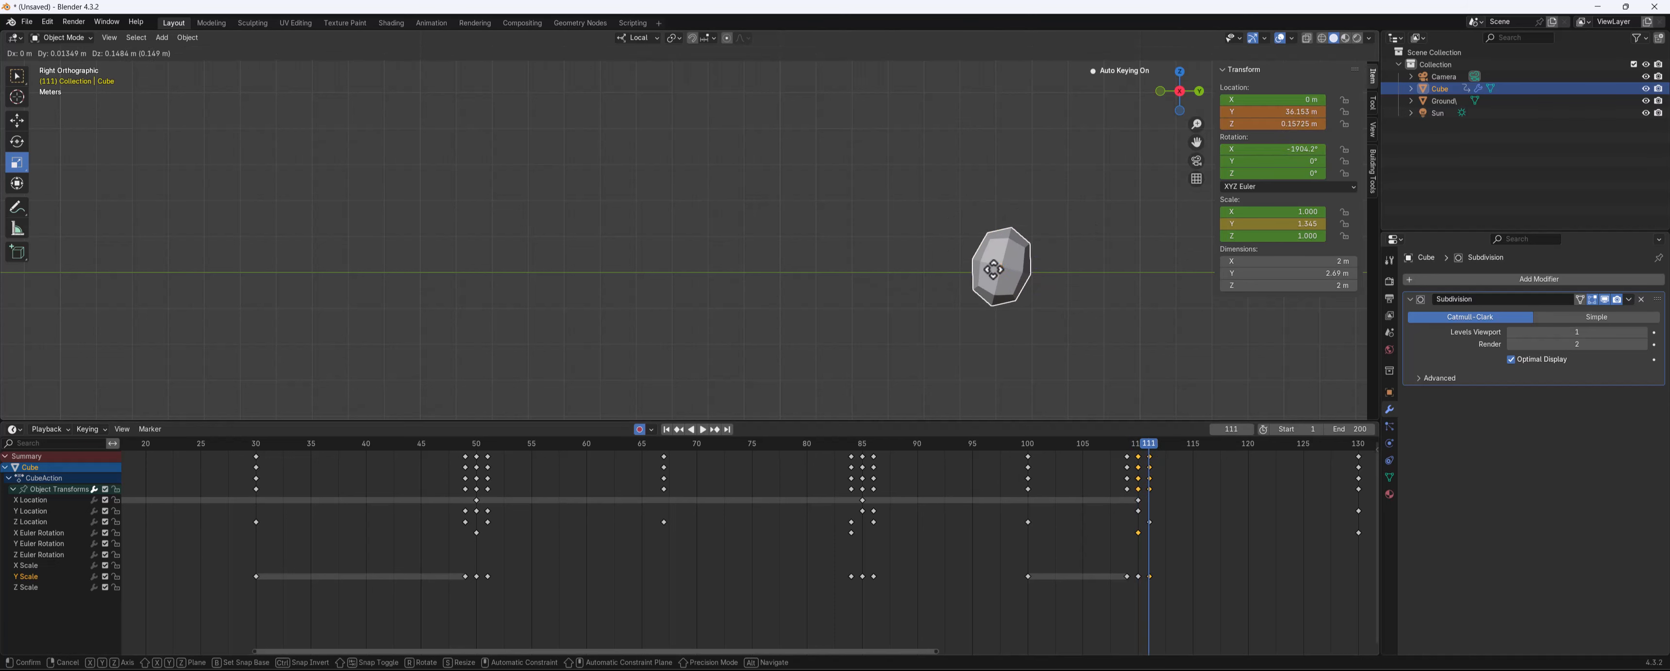
left_click(1001, 240)
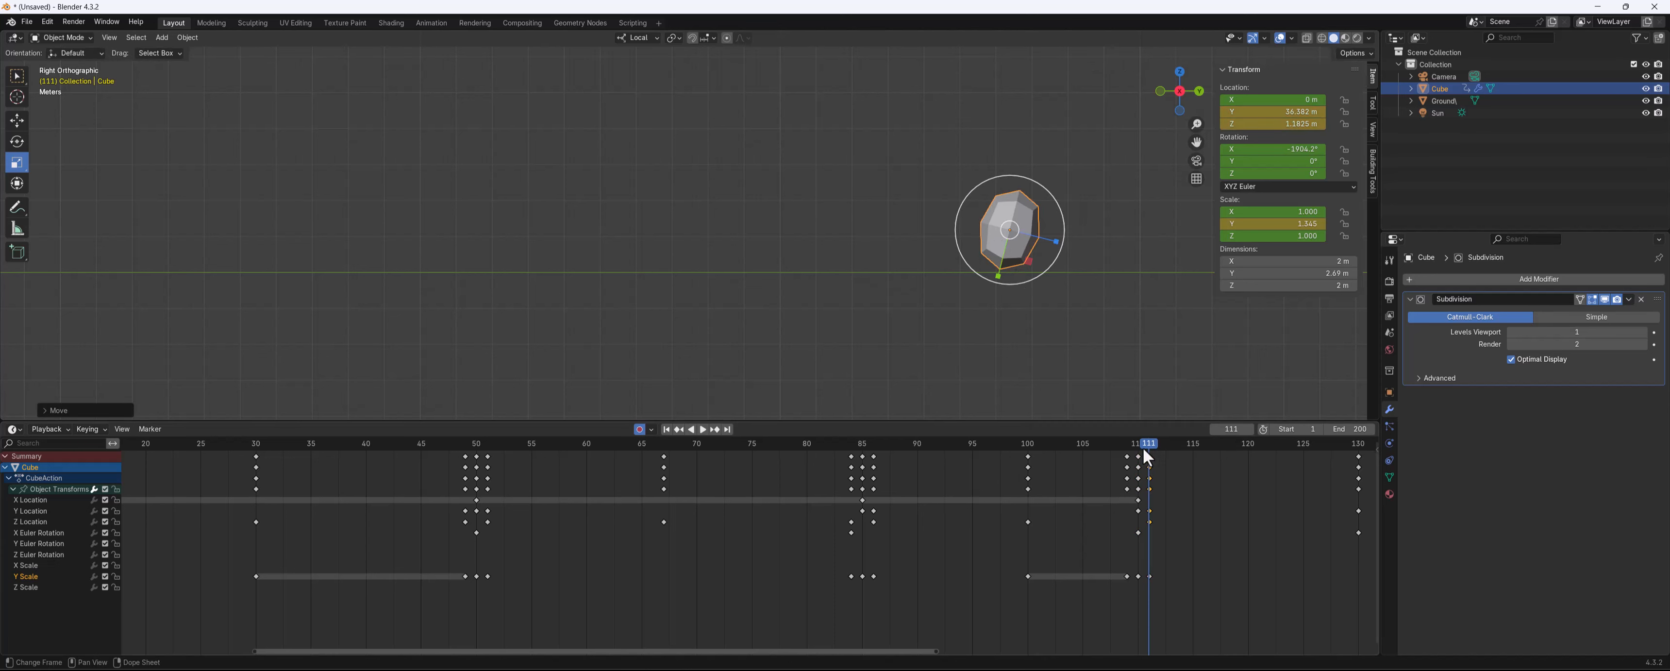
left_click_drag(1148, 447, 1137, 447)
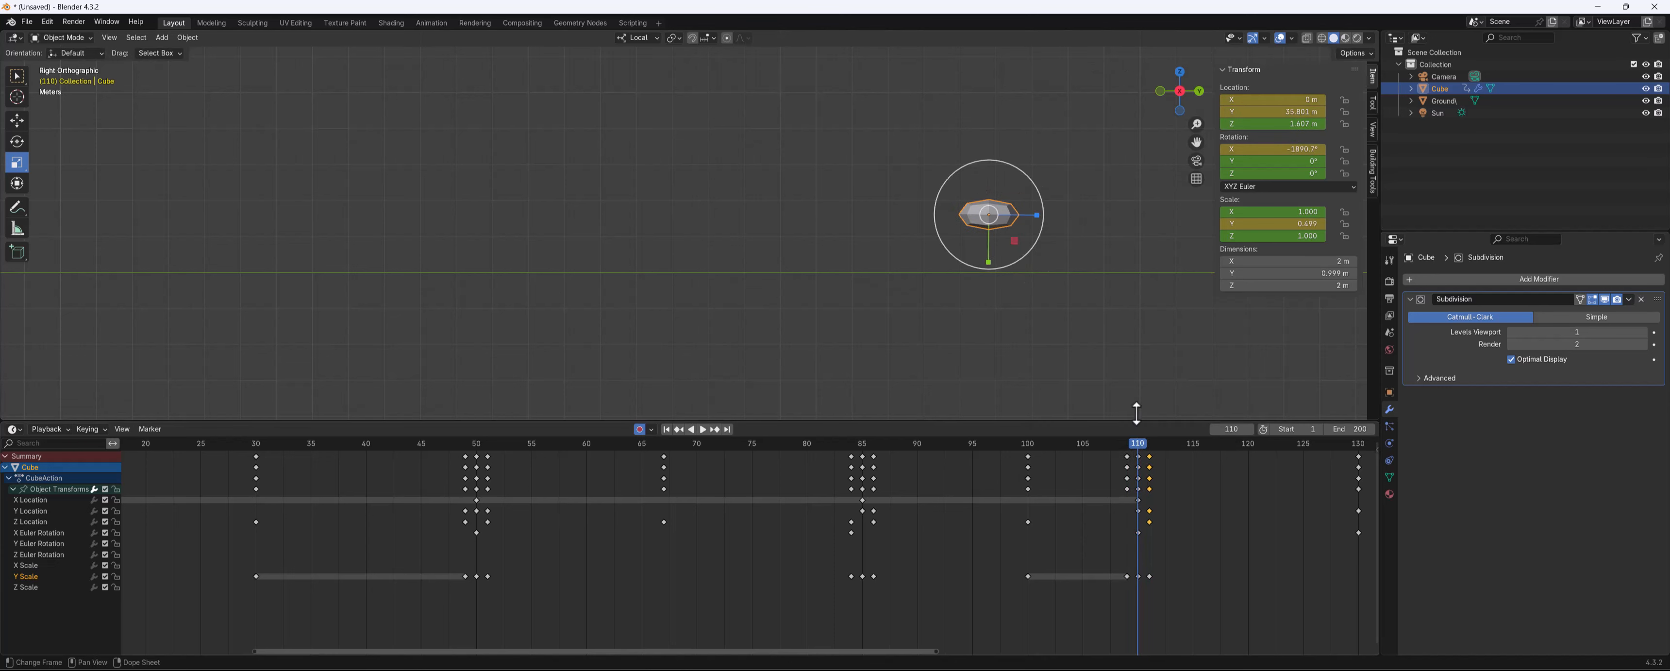
key("g")
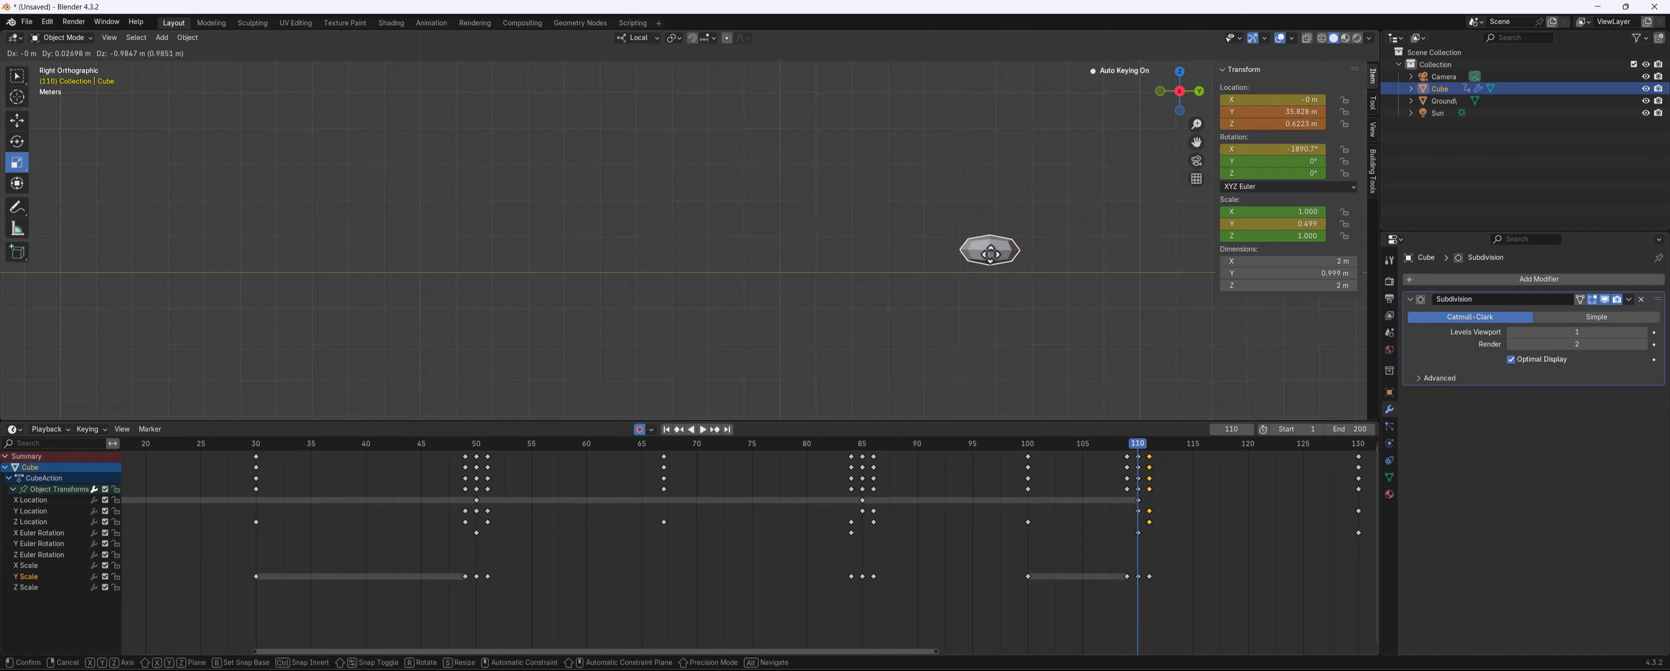
left_click(993, 263)
At frame 111, reduce the cube's Y Scale to 0.900 and lower it to a Z Location of about 0.86 m
mouse_move(1139, 449)
left_mouse_down()
mouse_move(1169, 464)
mouse_move(1137, 453)
mouse_move(1153, 450)
mouse_move(1129, 317)
mouse_move(1128, 447)
mouse_move(1151, 457)
left_mouse_up()
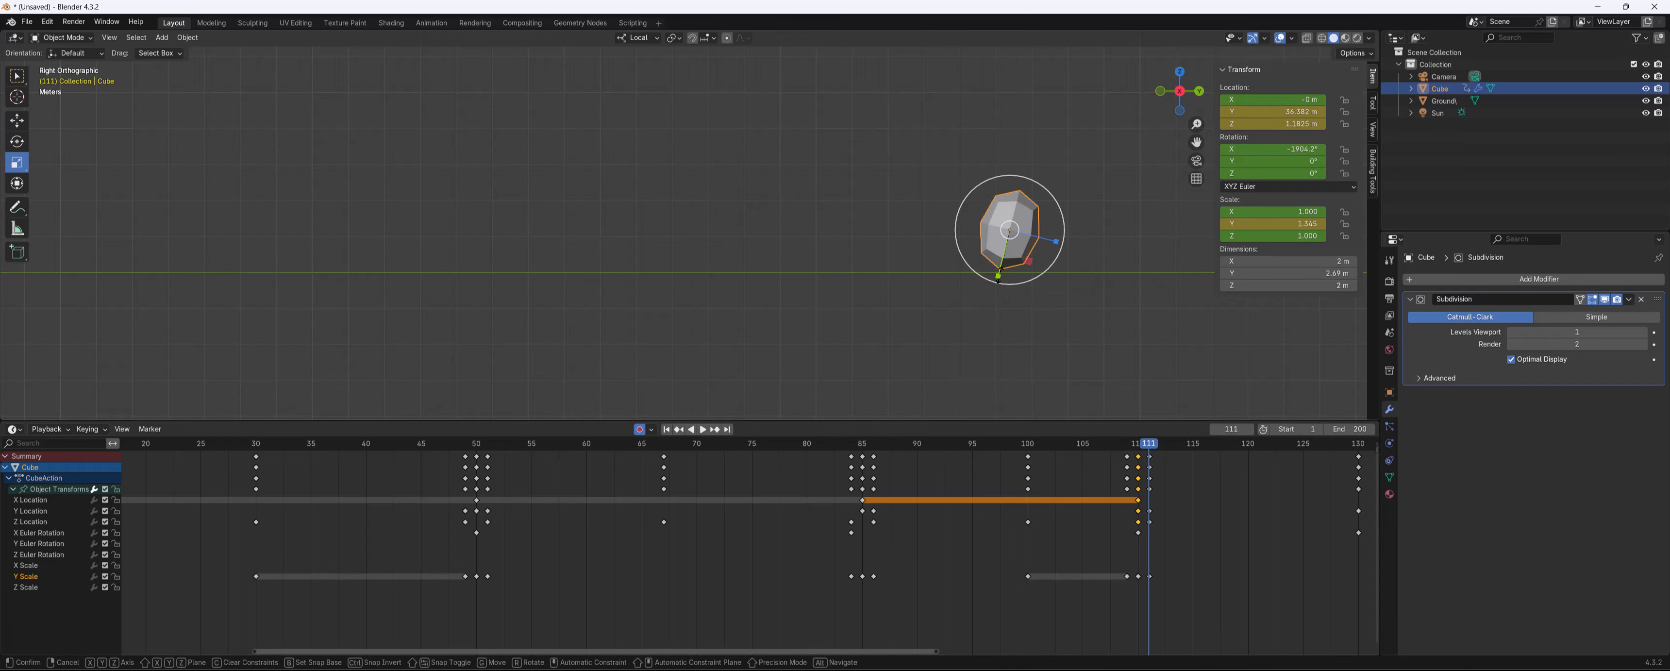
left_click_drag(999, 286, 1013, 244)
key("g")
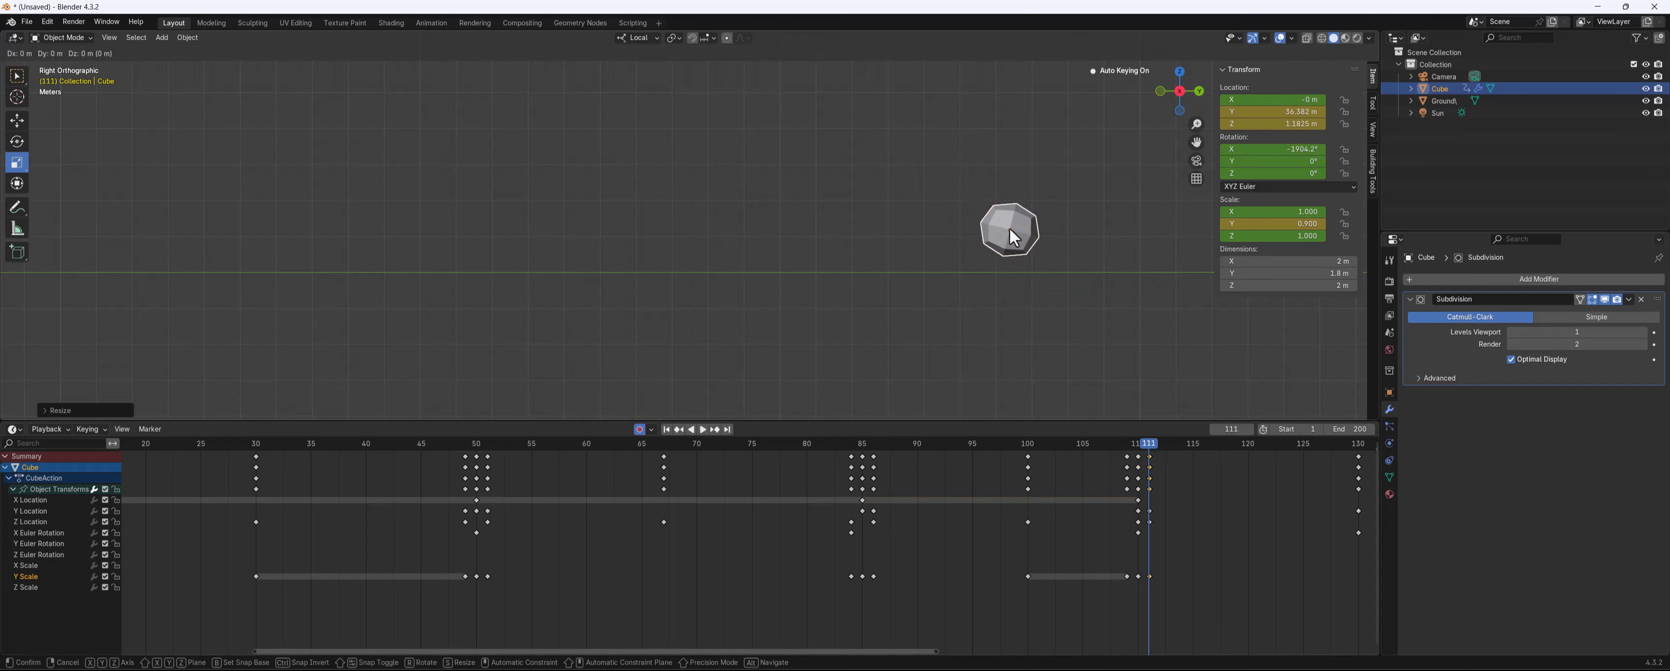
left_click(1007, 240)
Check the motion around the fourth impact, then set the cube's X rotation at frame 111 to -2000°
key("space")
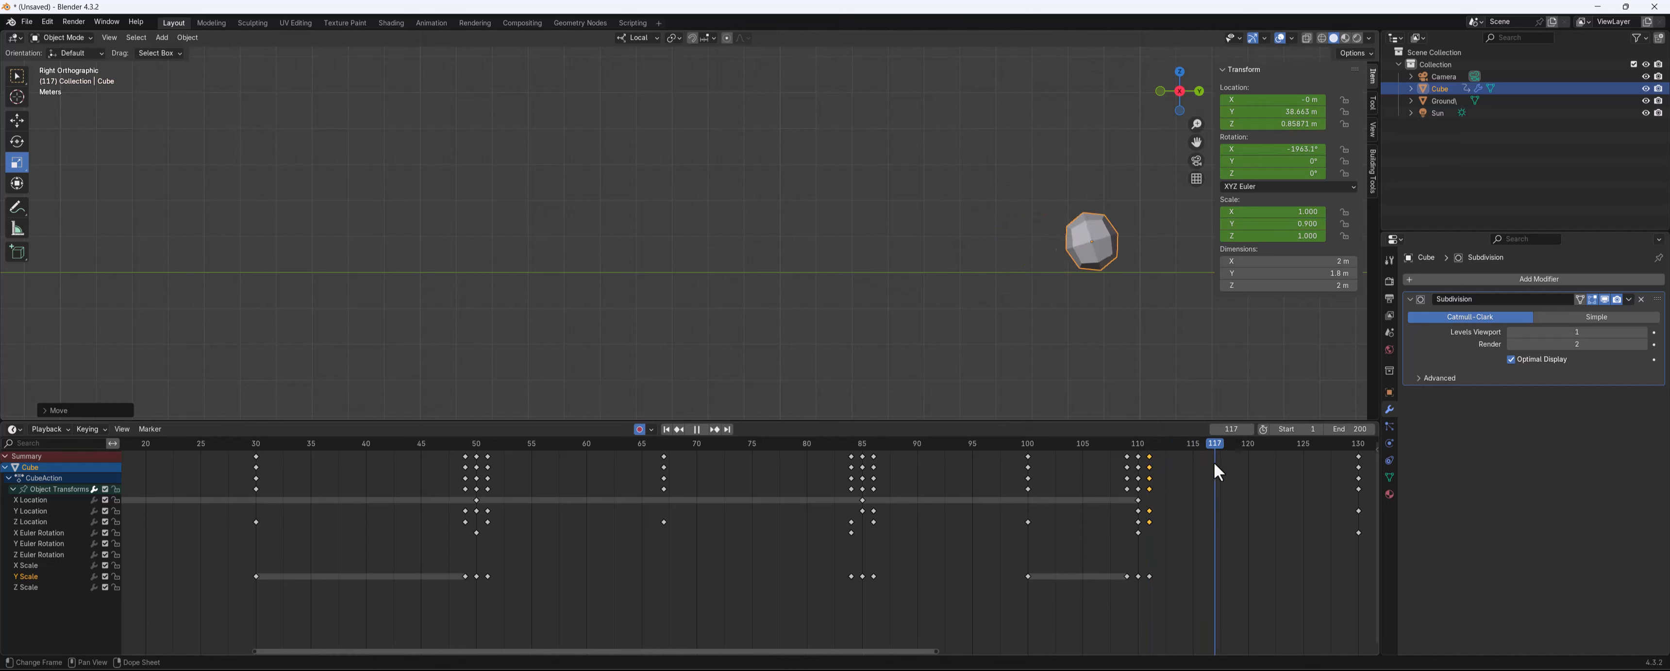
left_click(1107, 454)
left_click_drag(1107, 455, 1148, 457)
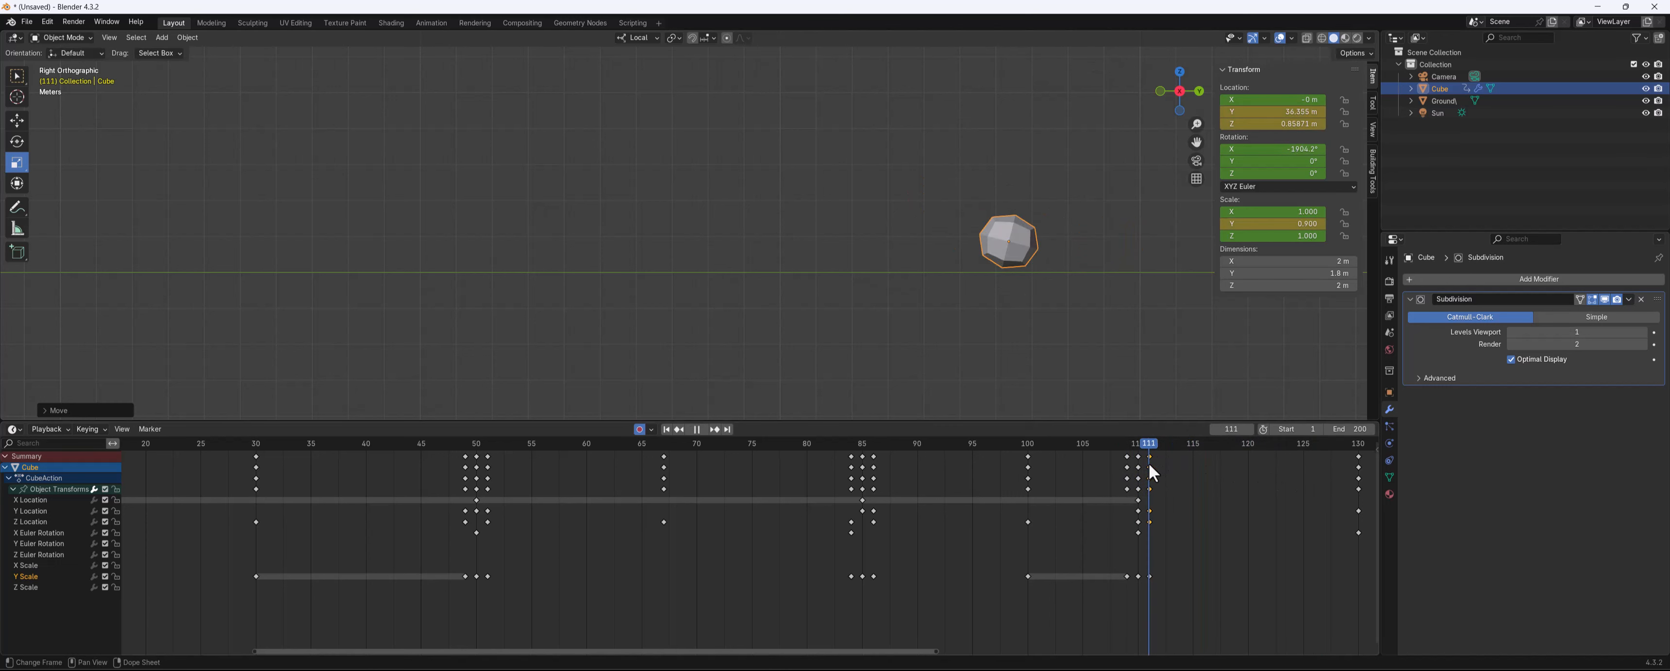
key("space")
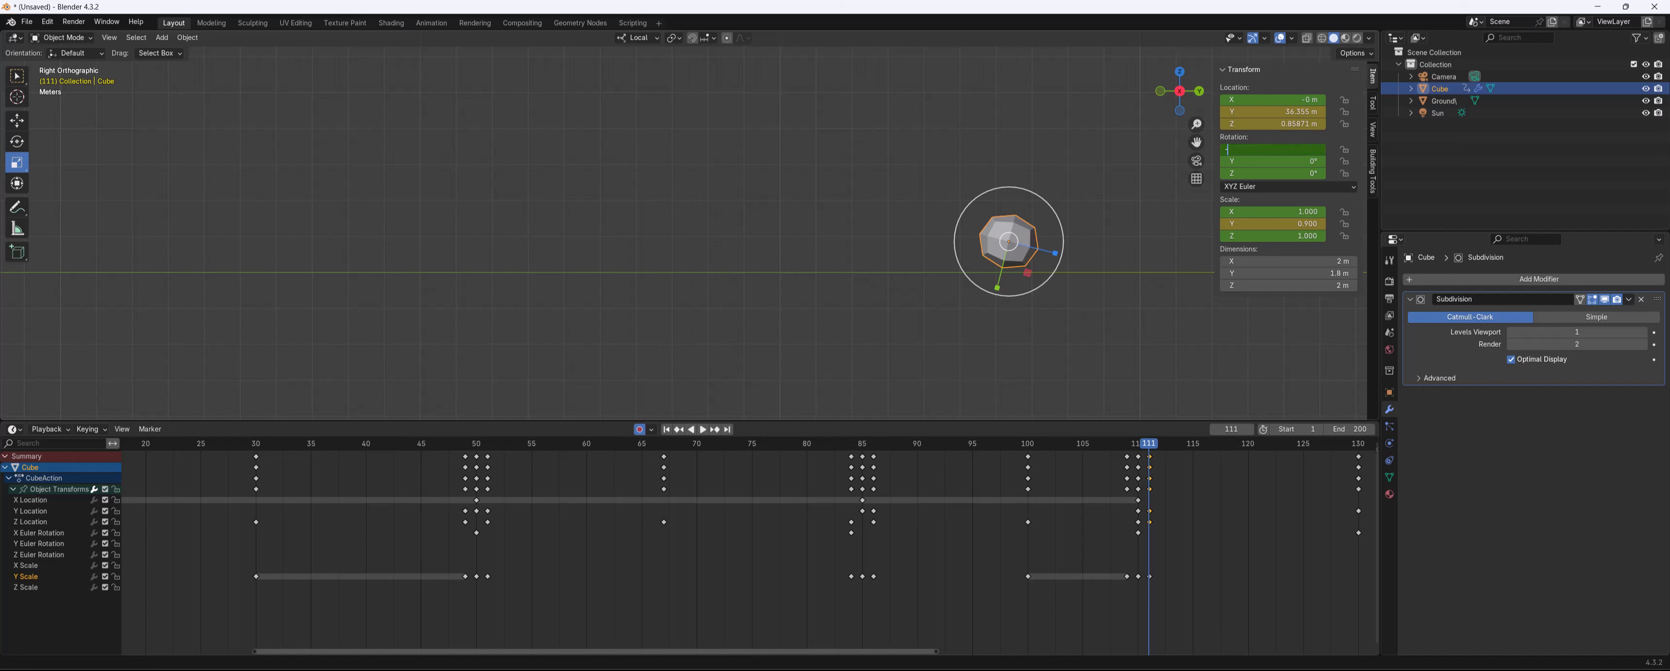
key("Return")
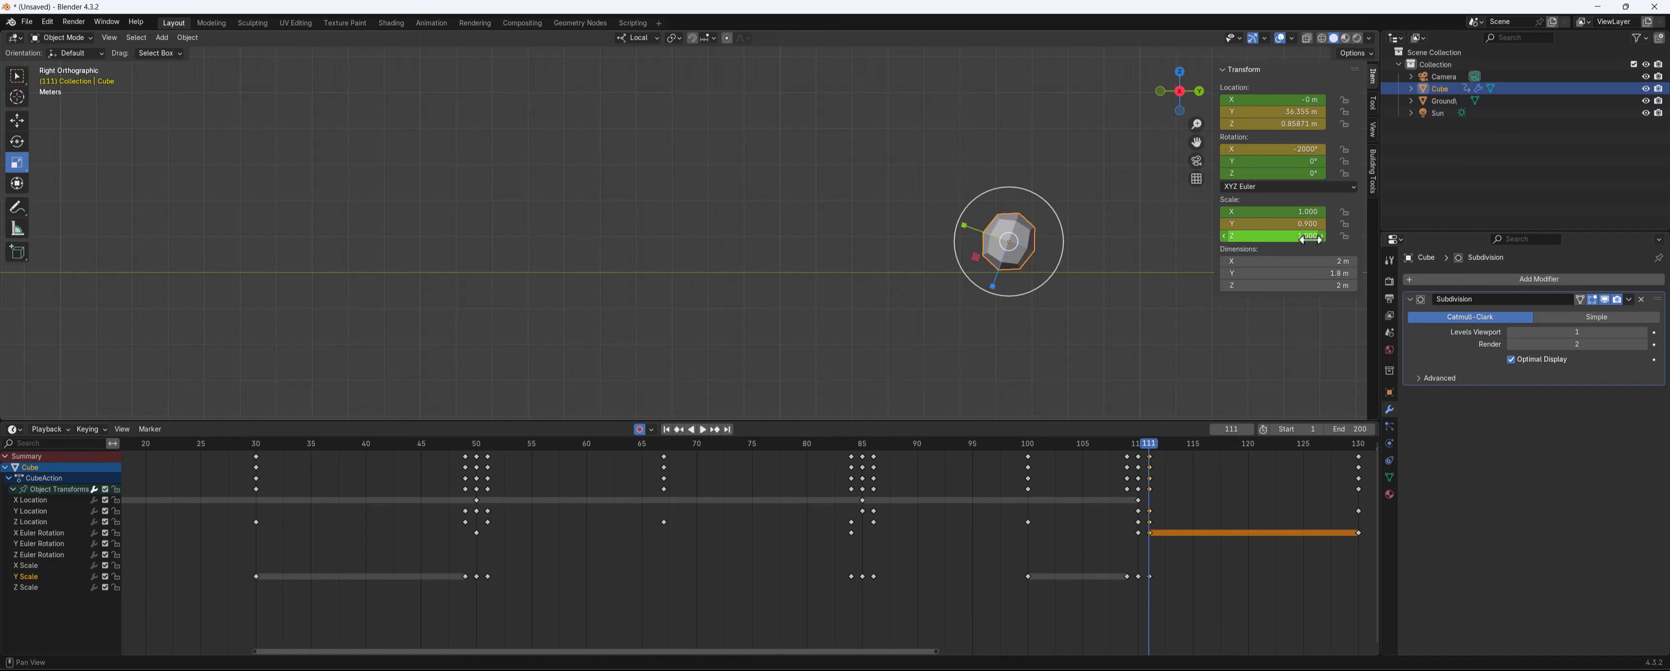
Play the motion after the fourth impact and set the scene's end frame to 140
key("space")
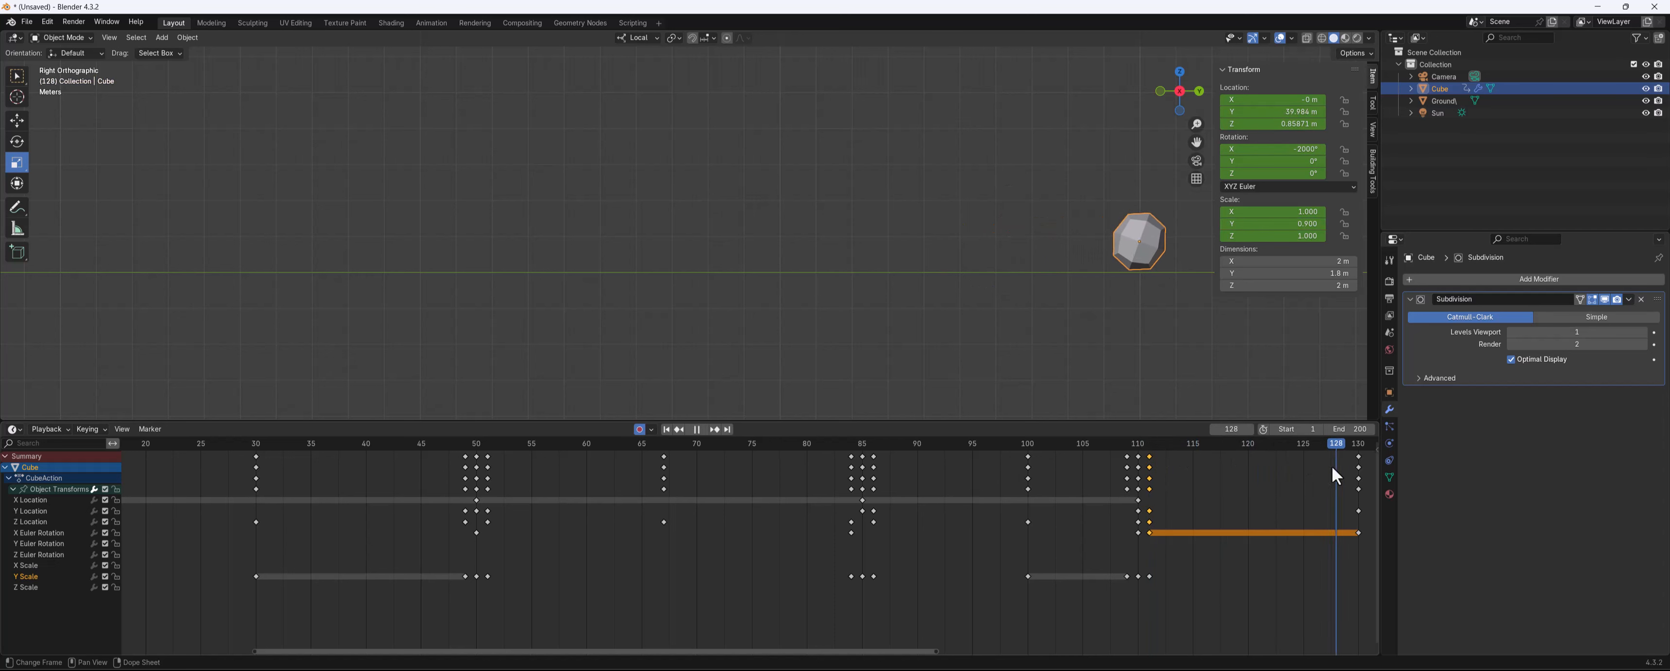
key("space")
scroll(1187, 577, "down", 9, "ctrl")
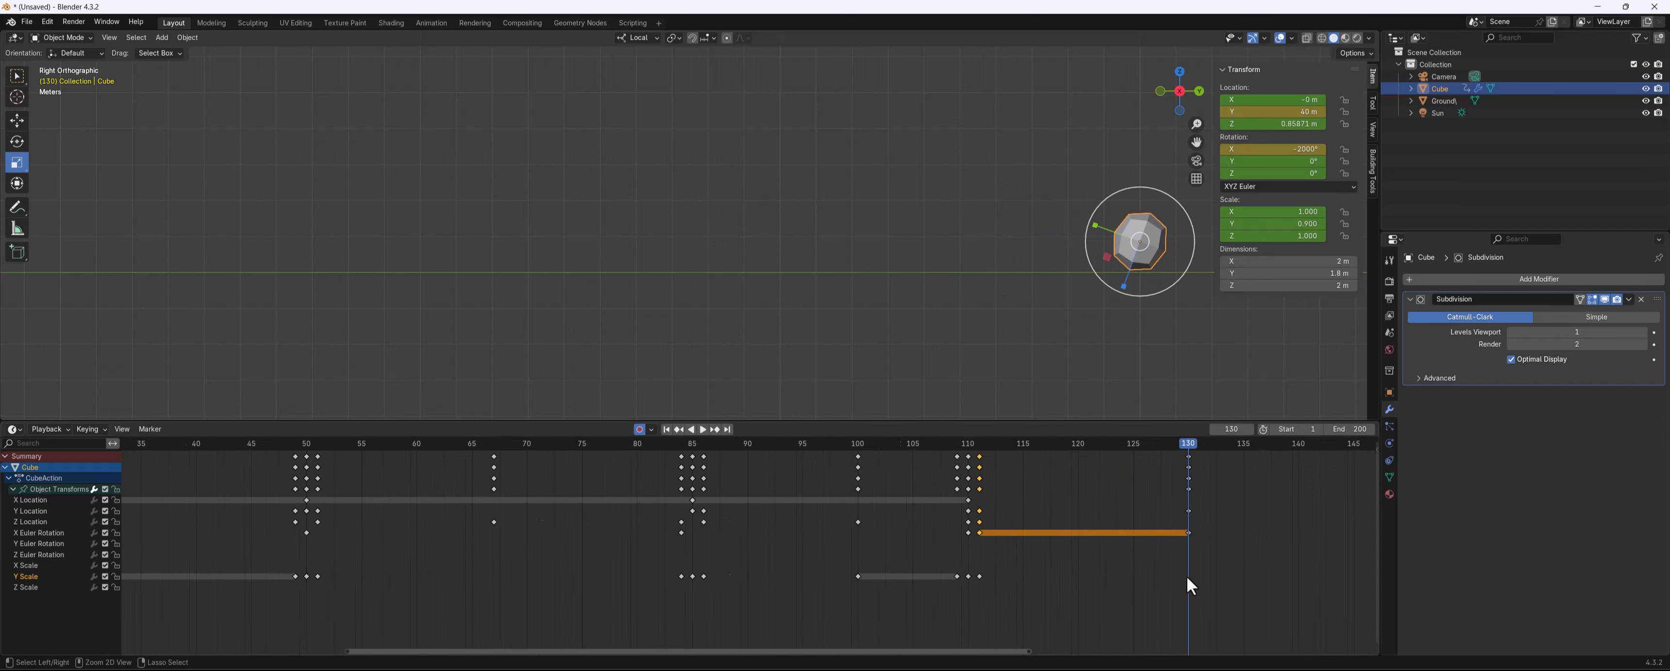
scroll(1181, 556, "down", 3)
scroll(1181, 555, "down", 1)
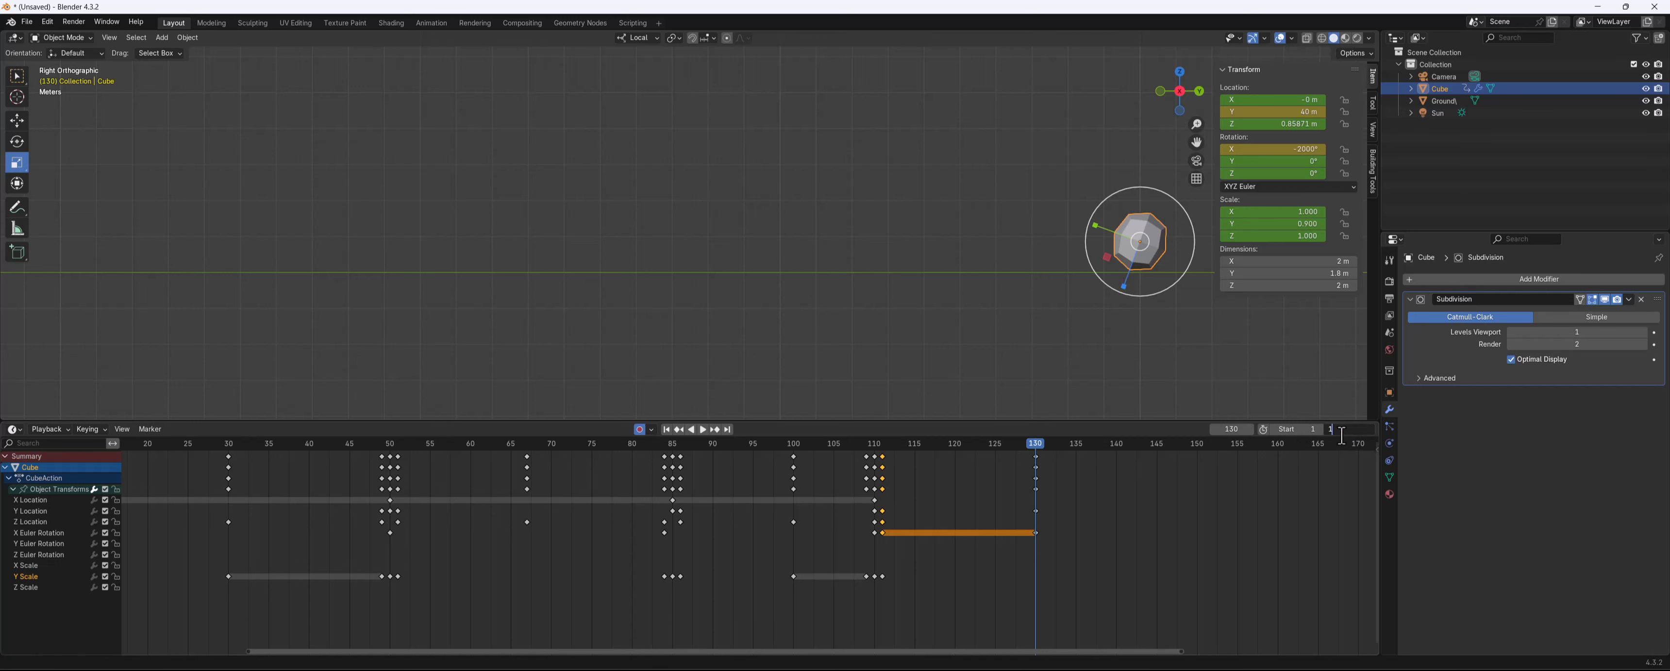
key("Return")
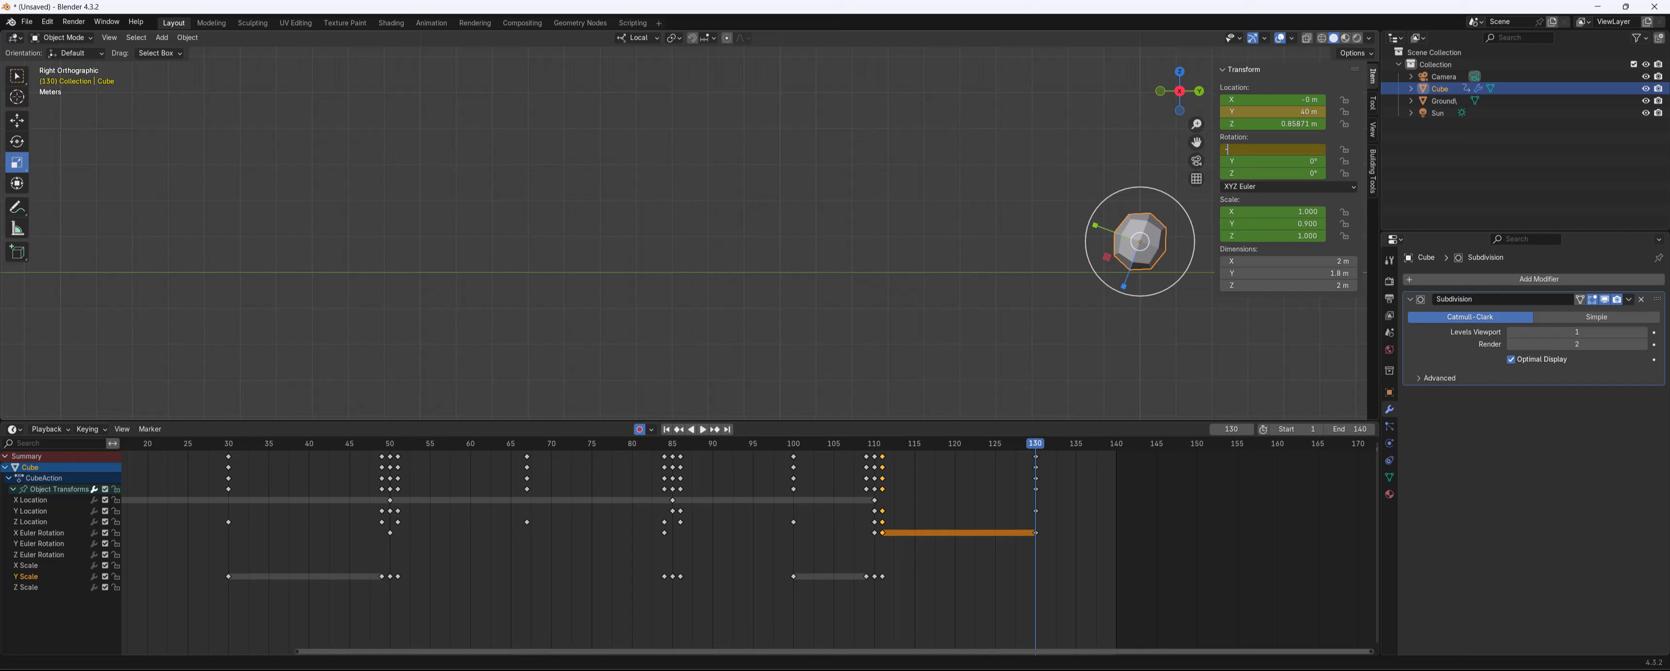
Set the cube's X rotation at frame 130 to -2500° and play the animation to check the full bounce sequence
type("-2500")
key("Return")
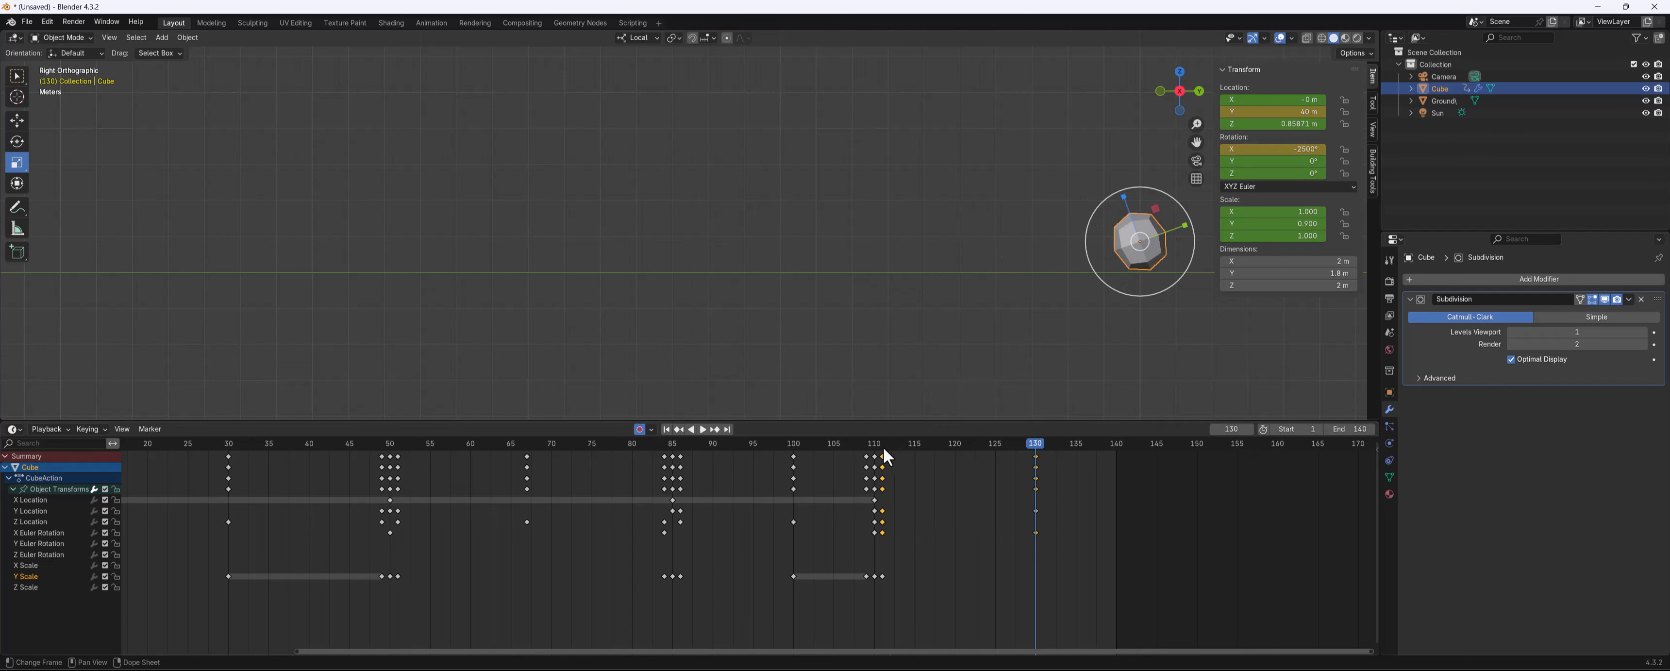
left_click_drag(881, 446, 823, 444)
key("space")
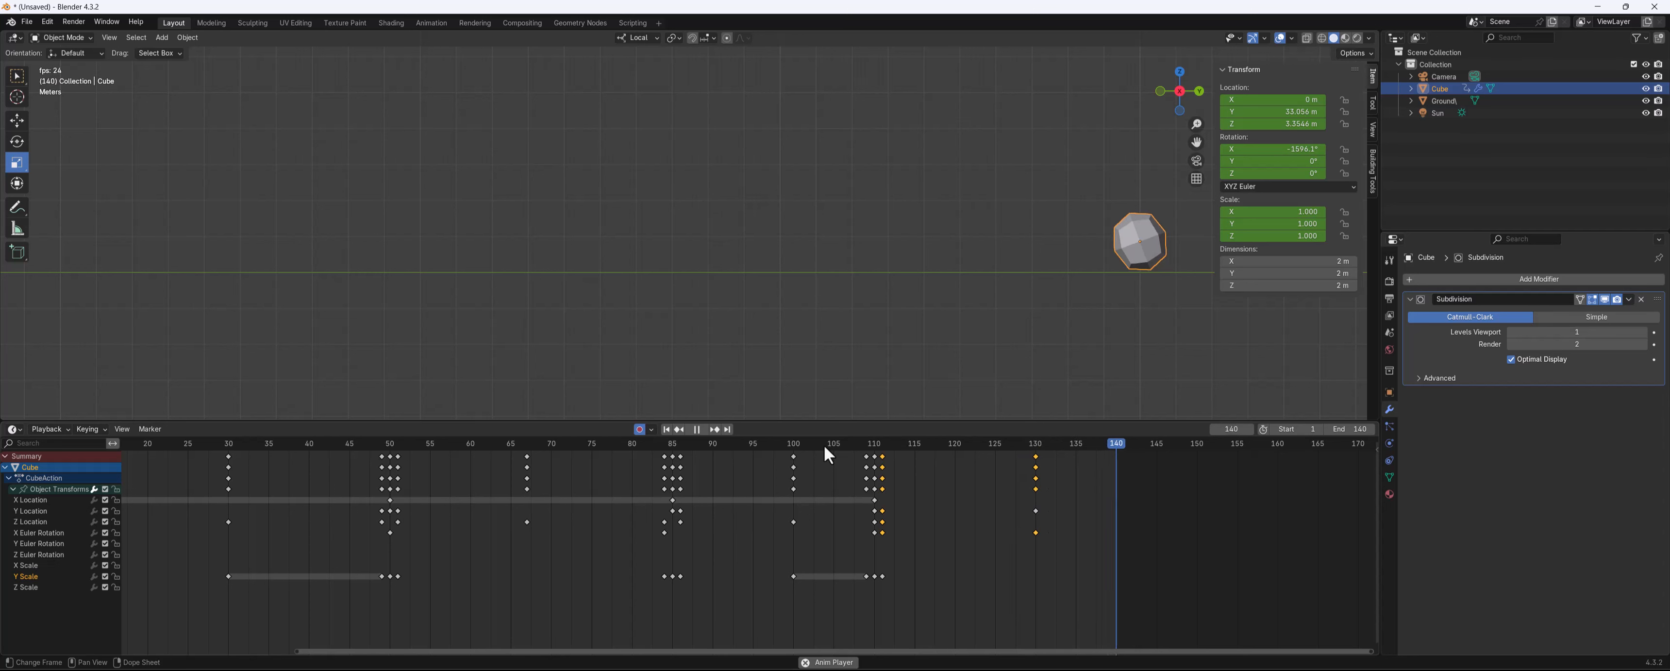
key("space")
scroll(567, 216, "down", 5)
middle_click_drag(567, 218, 708, 268, "shift")
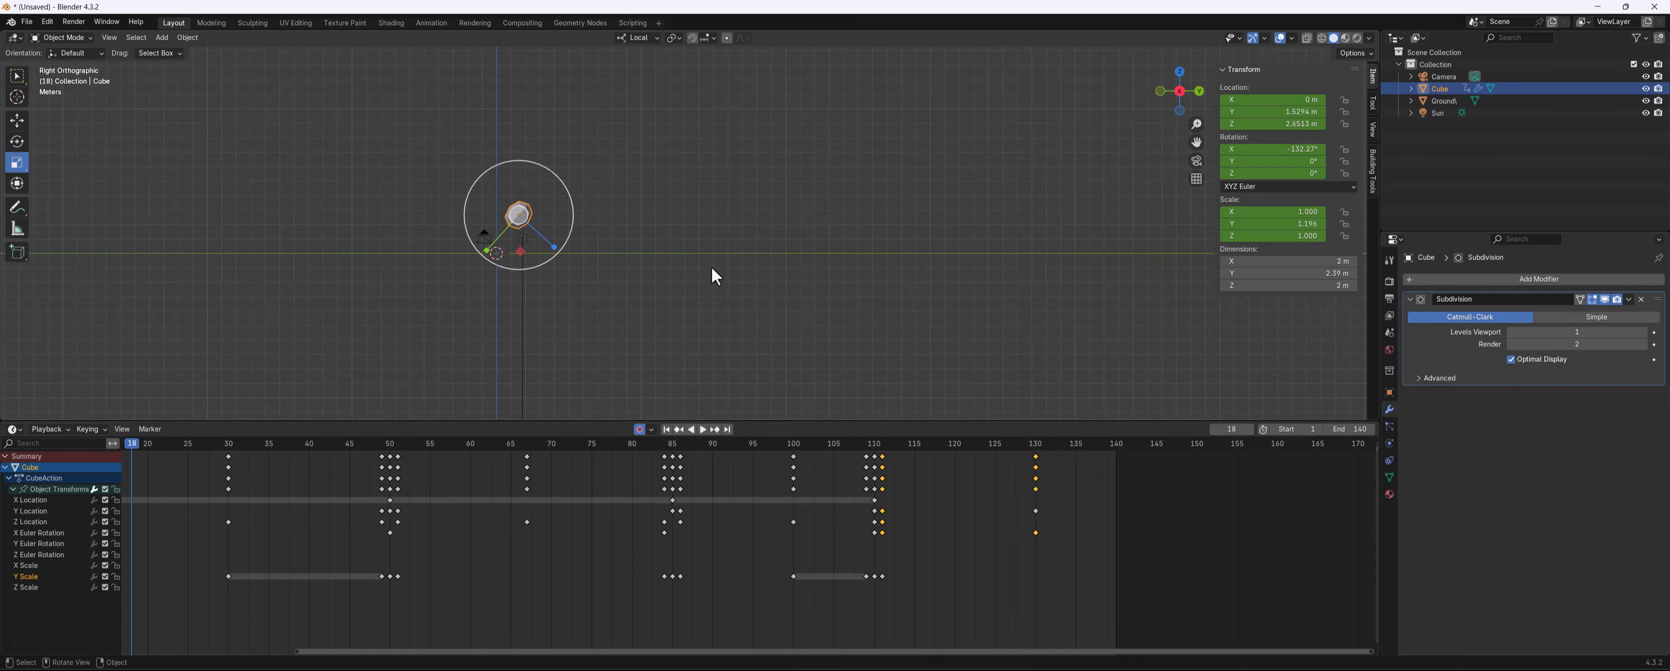
key("space")
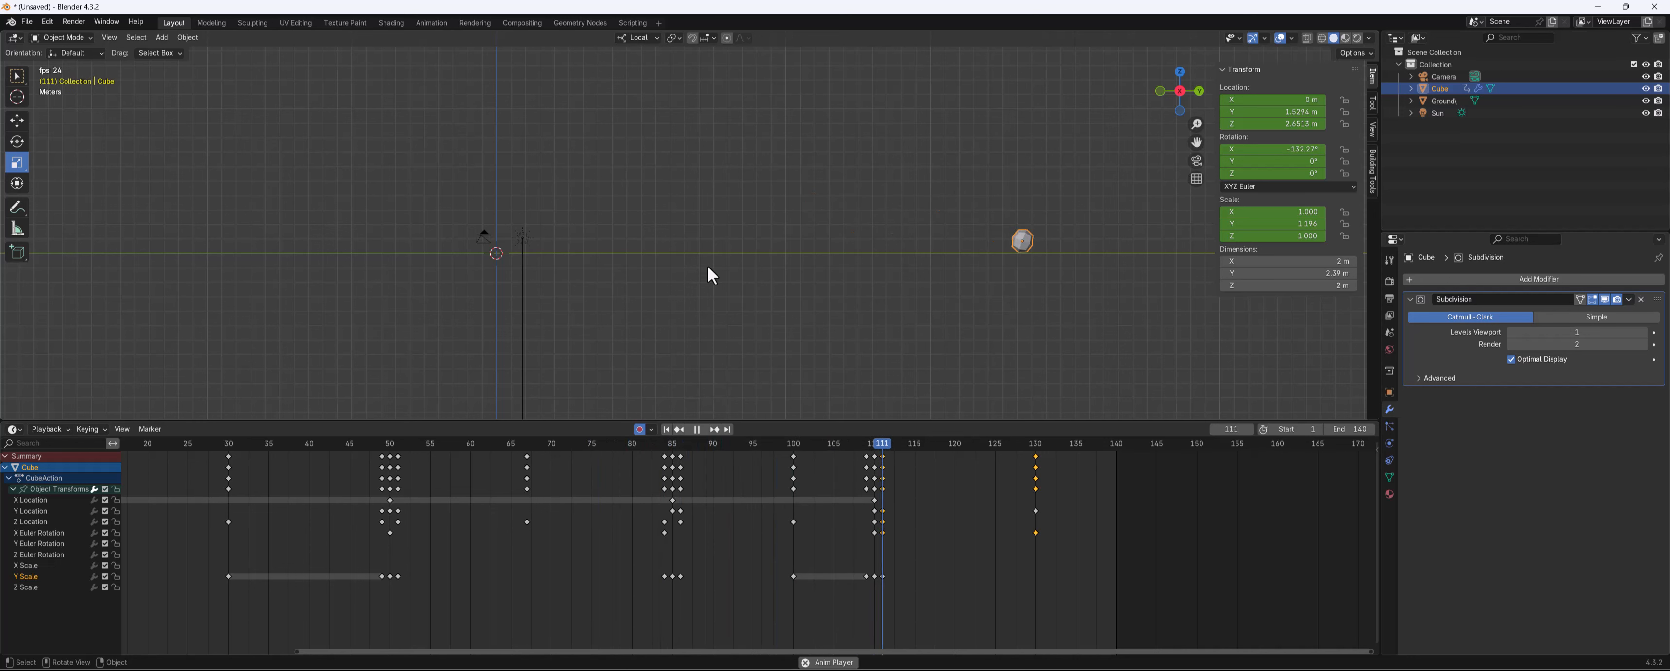
key("space")
At frame 85, lower the squashed cube onto the ground at a Z Location of about 0.47 m
left_click(674, 455)
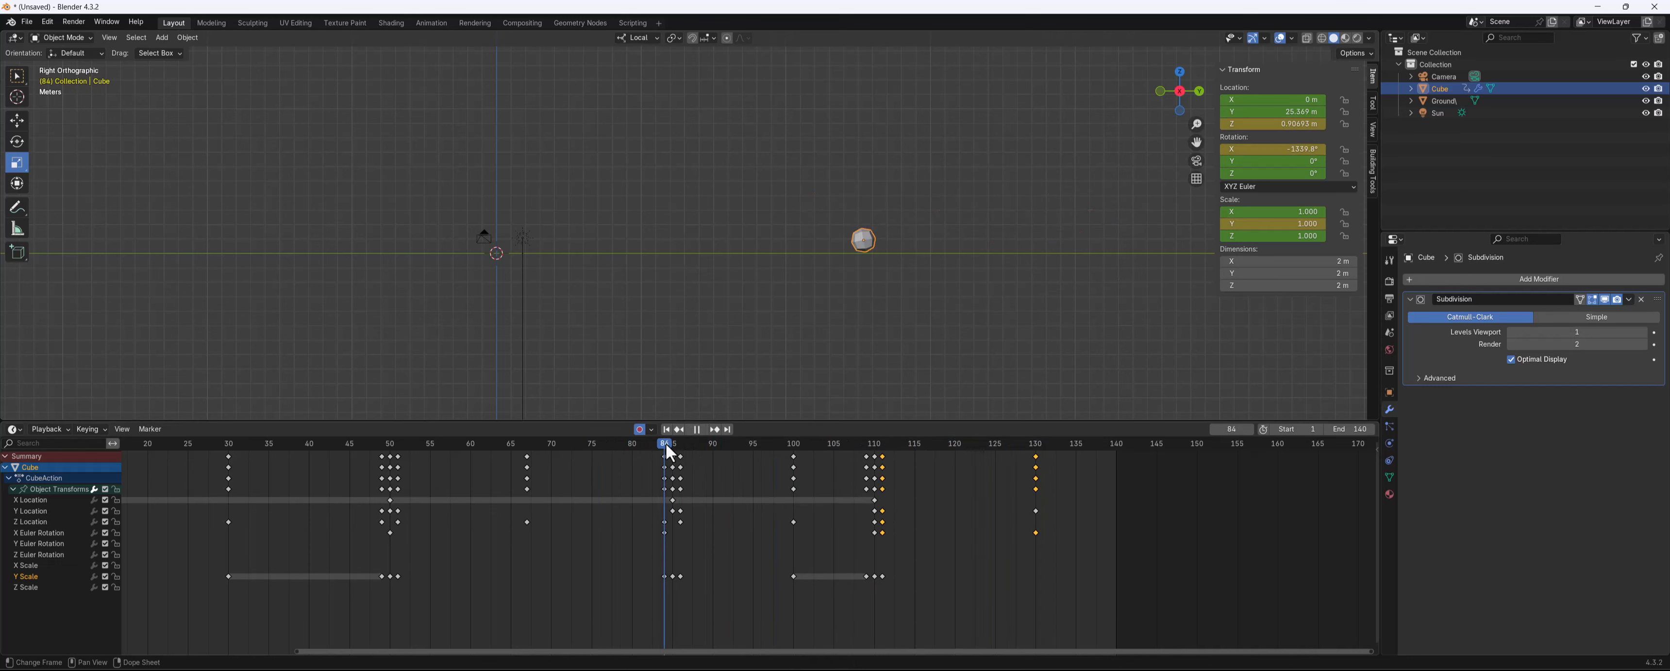
key("space")
scroll(876, 254, "up", 6)
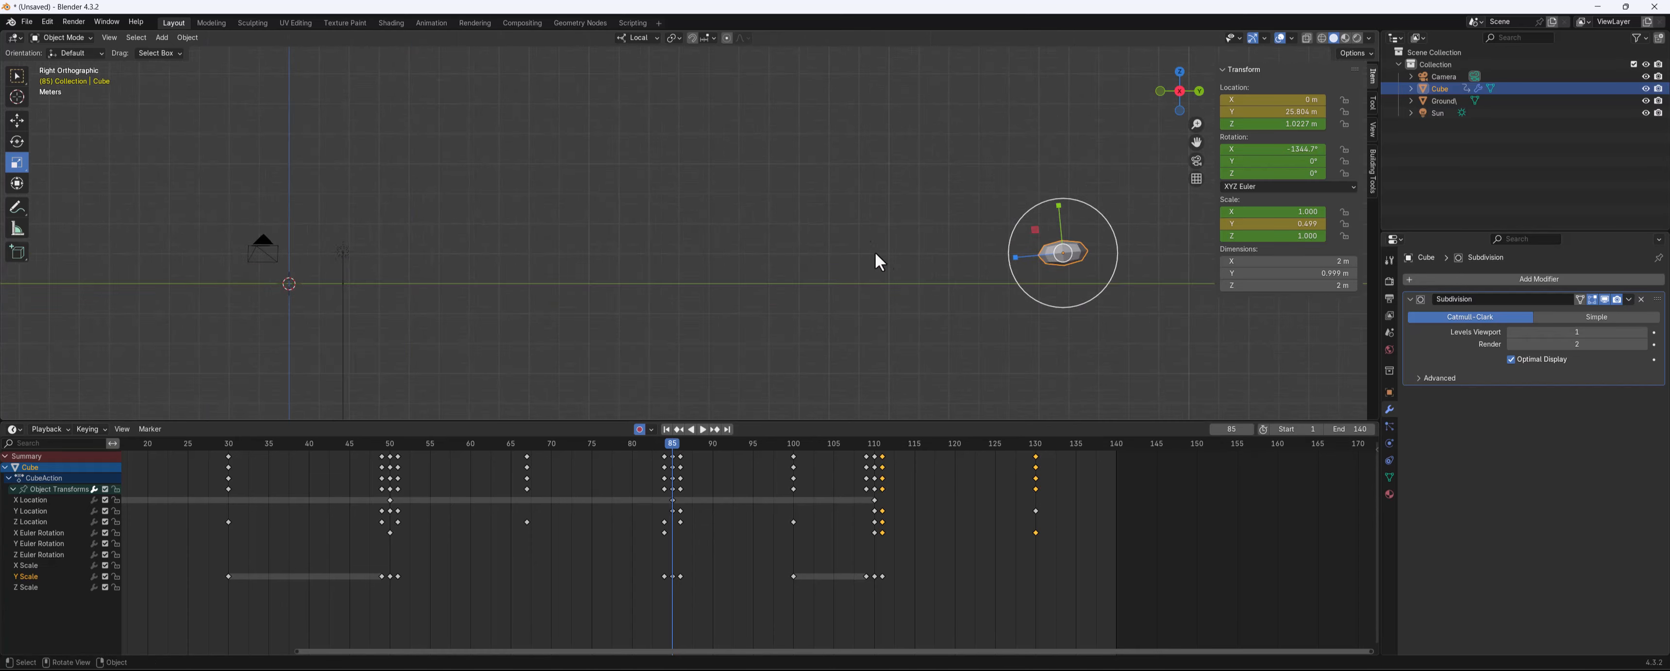
middle_click_drag(894, 270, 616, 207, "shift")
key("g")
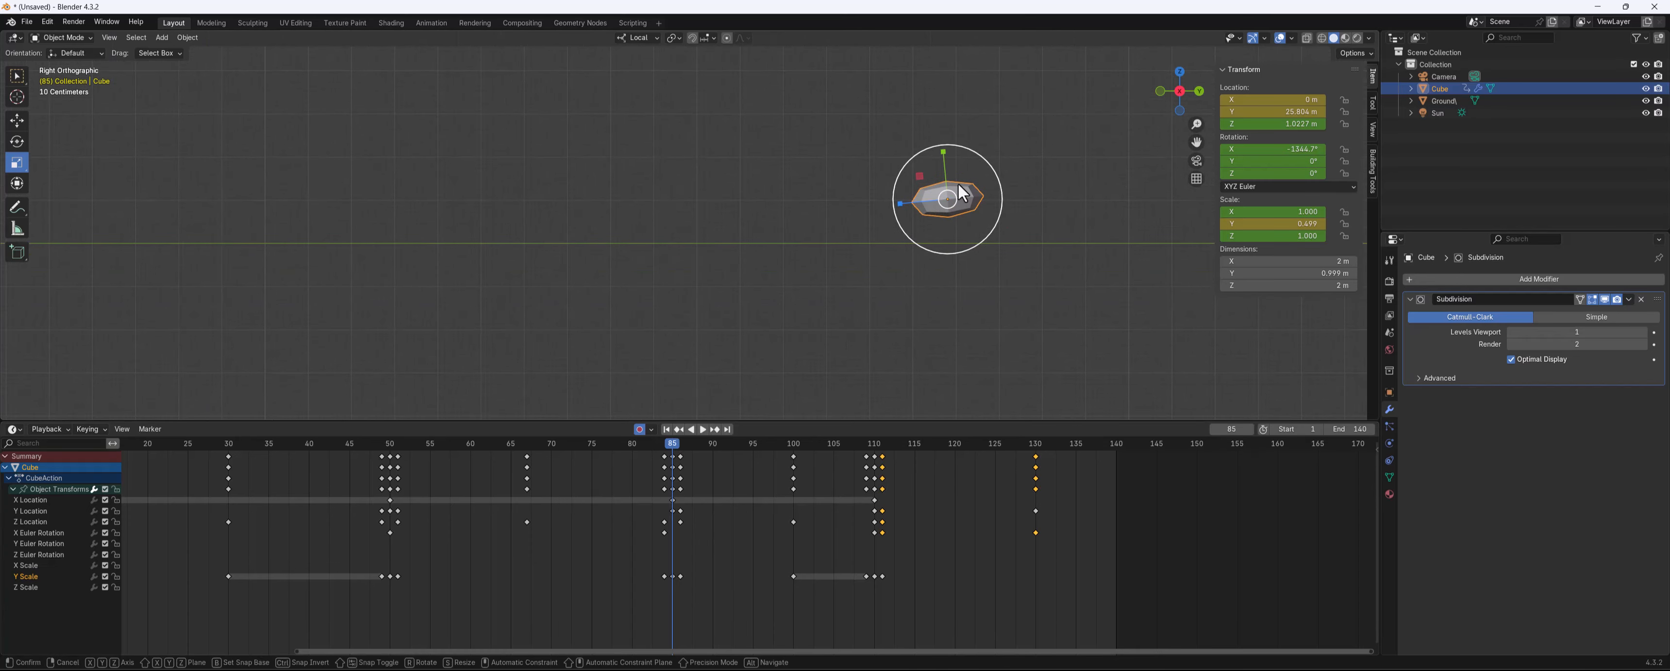
left_click(964, 216)
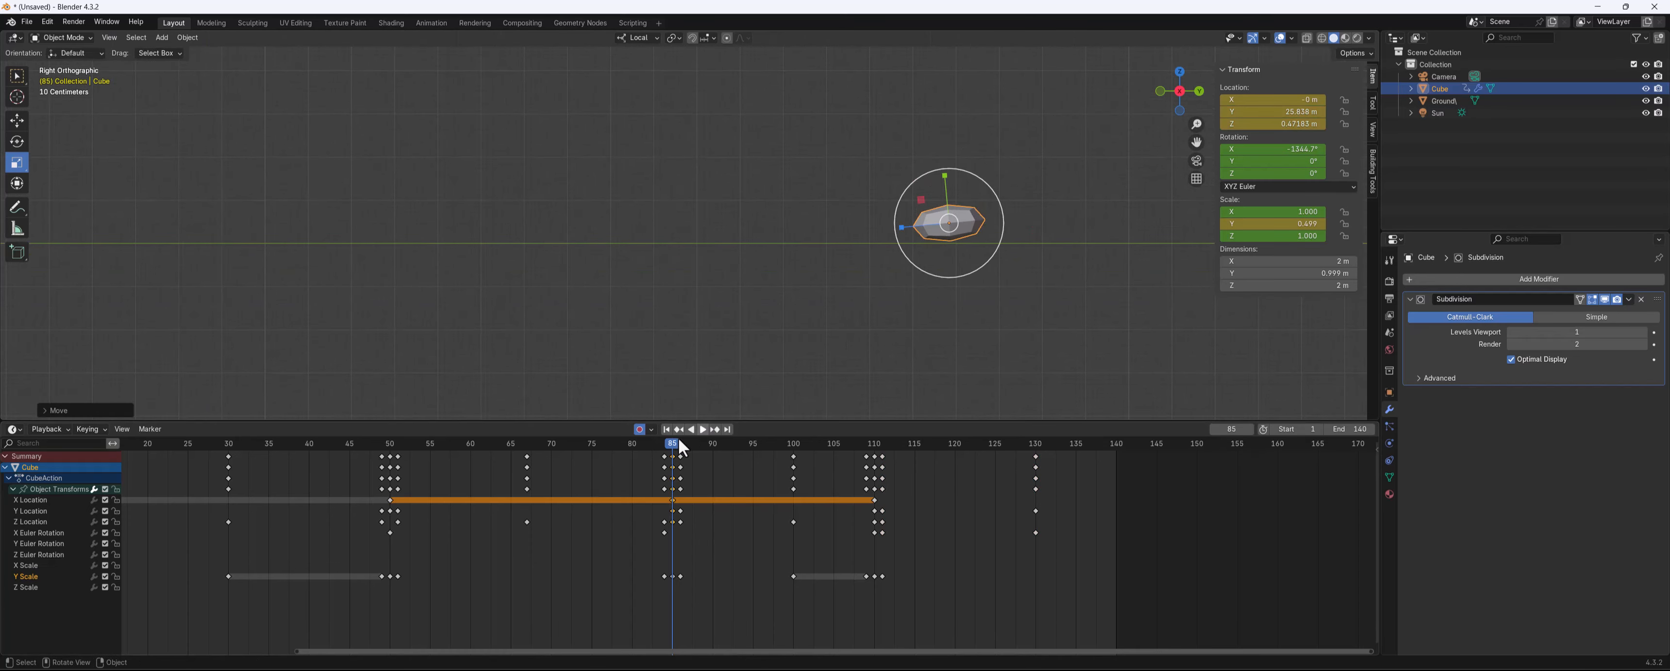
At frame 86, rotate the stretched cube by about 16° so it tilts in the direction of travel
mouse_move(672, 447)
left_mouse_down()
mouse_move(657, 447)
mouse_move(684, 455)
left_mouse_up()
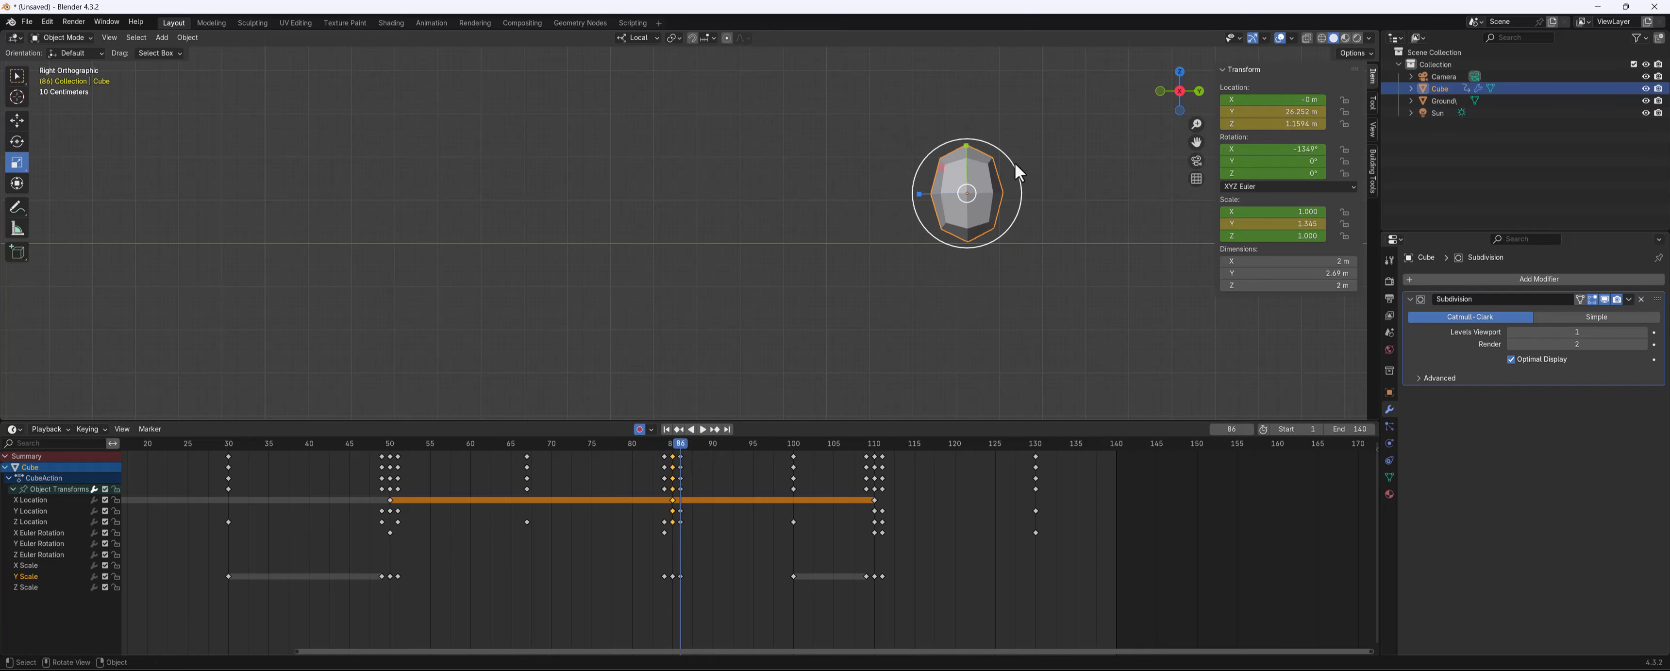
key("r")
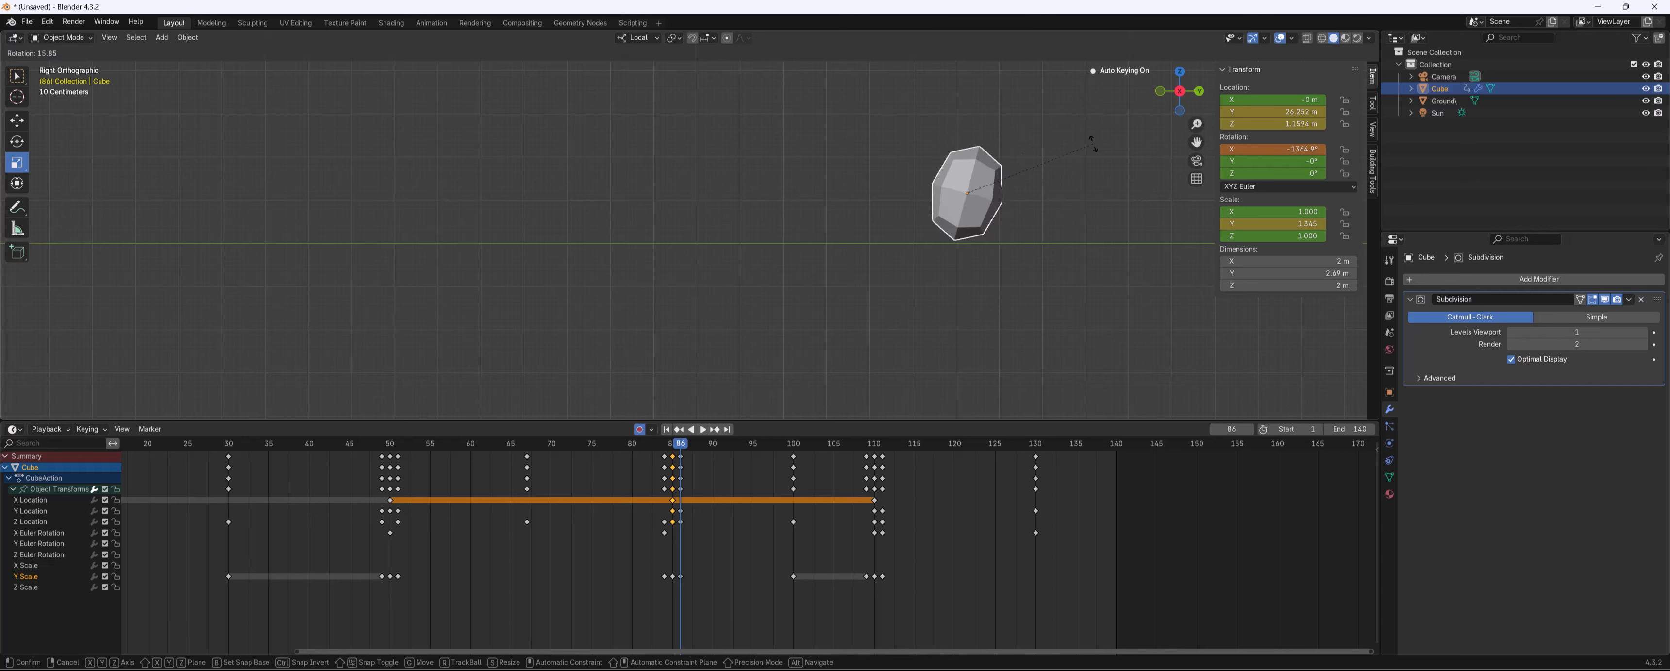
left_click(1093, 145)
At frame 50, lower the squashed cube onto the ground at a Z Location of about 0.46 m
left_click_drag(681, 452, 390, 457)
key("s")
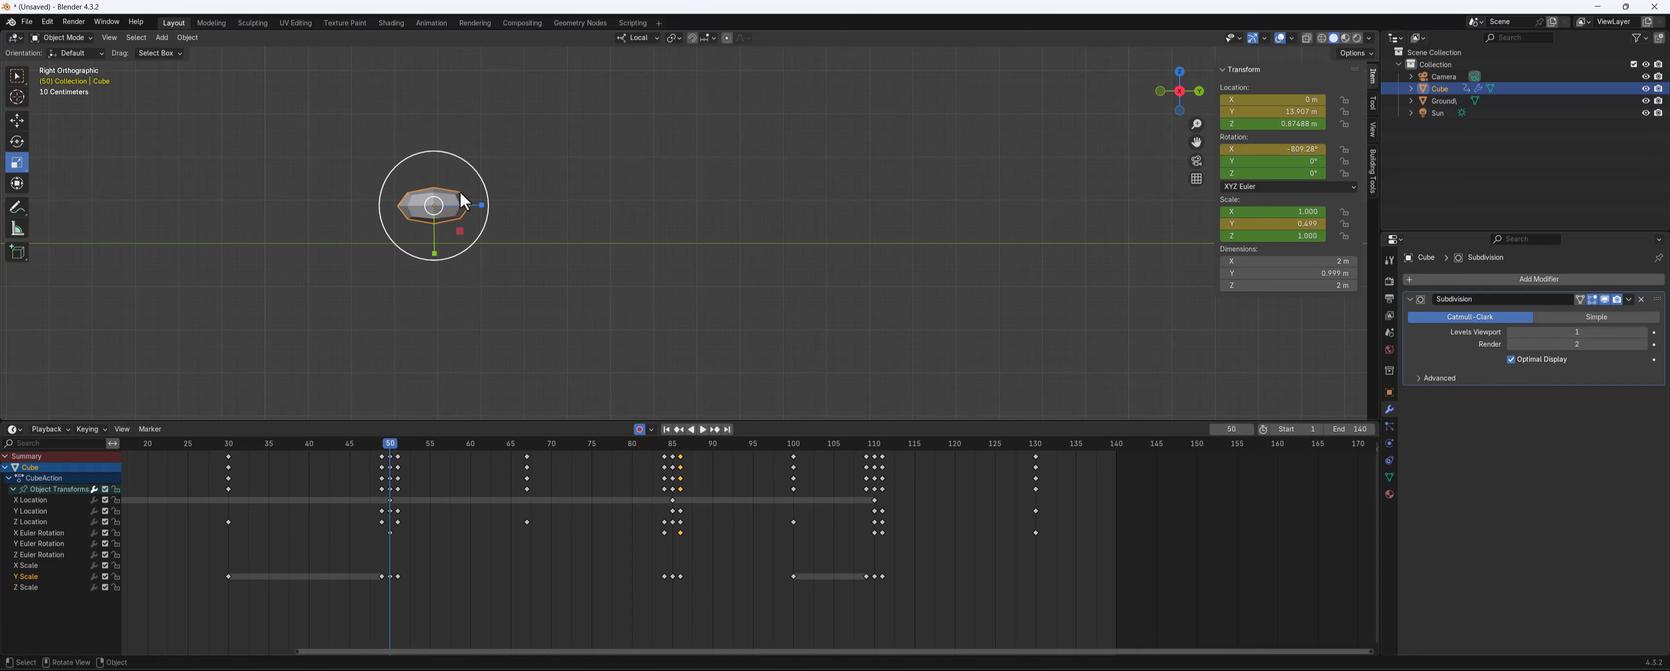
left_click(430, 238)
Try to frame the cube through the camera by orbiting and pulling back the camera at frames 50 and 14
middle_click_drag(593, 151, 711, 235)
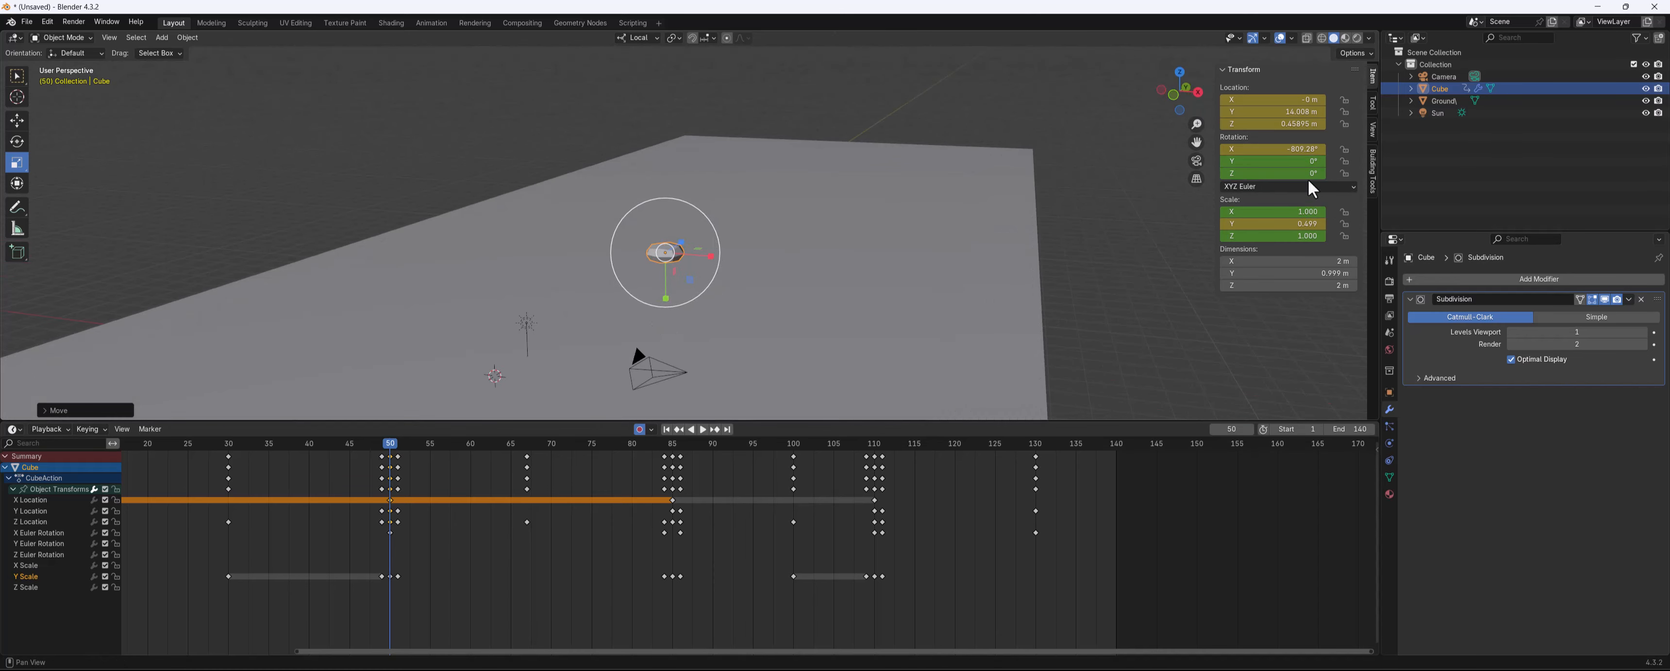
left_click(1196, 160)
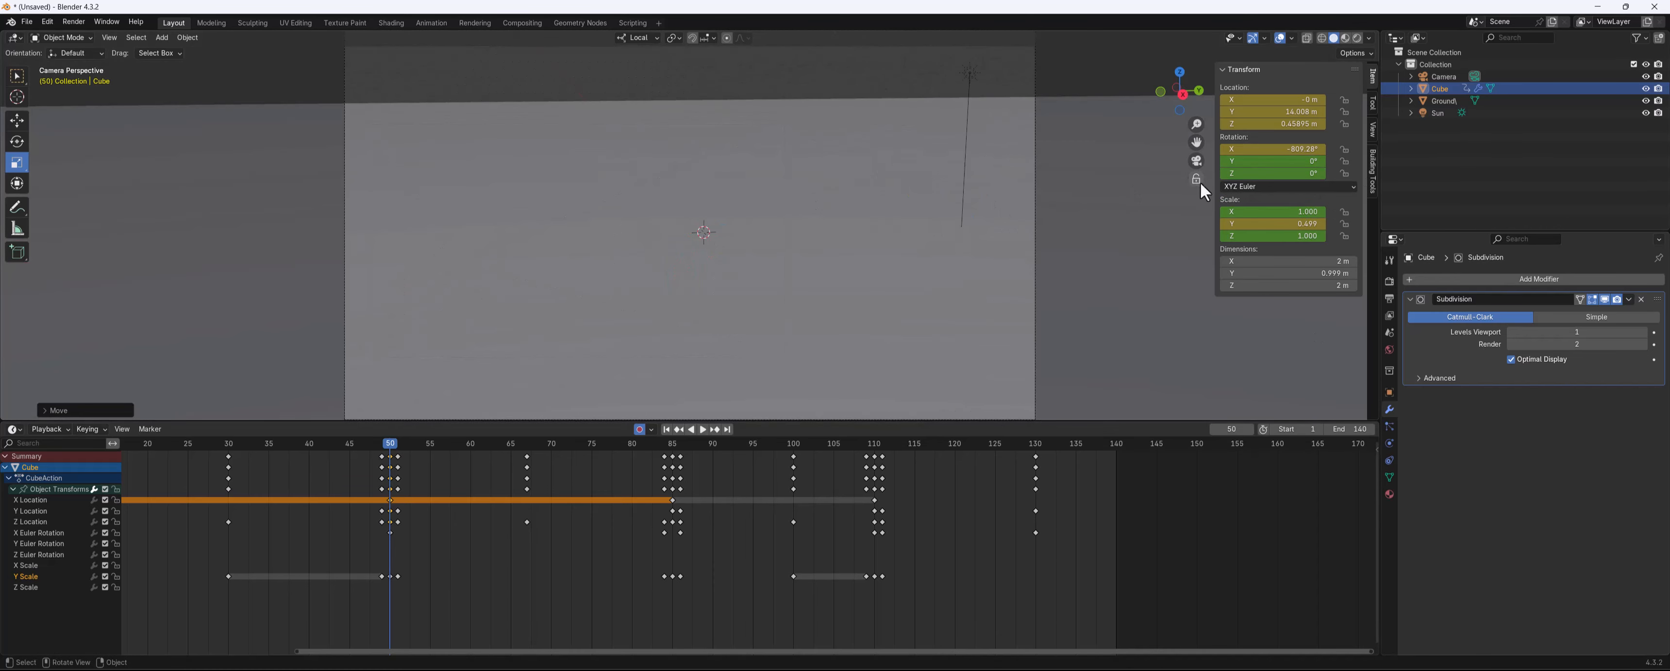
middle_click_drag(689, 146, 825, 148)
scroll(821, 154, "down", 3)
left_click_drag(292, 438, 1351, 430)
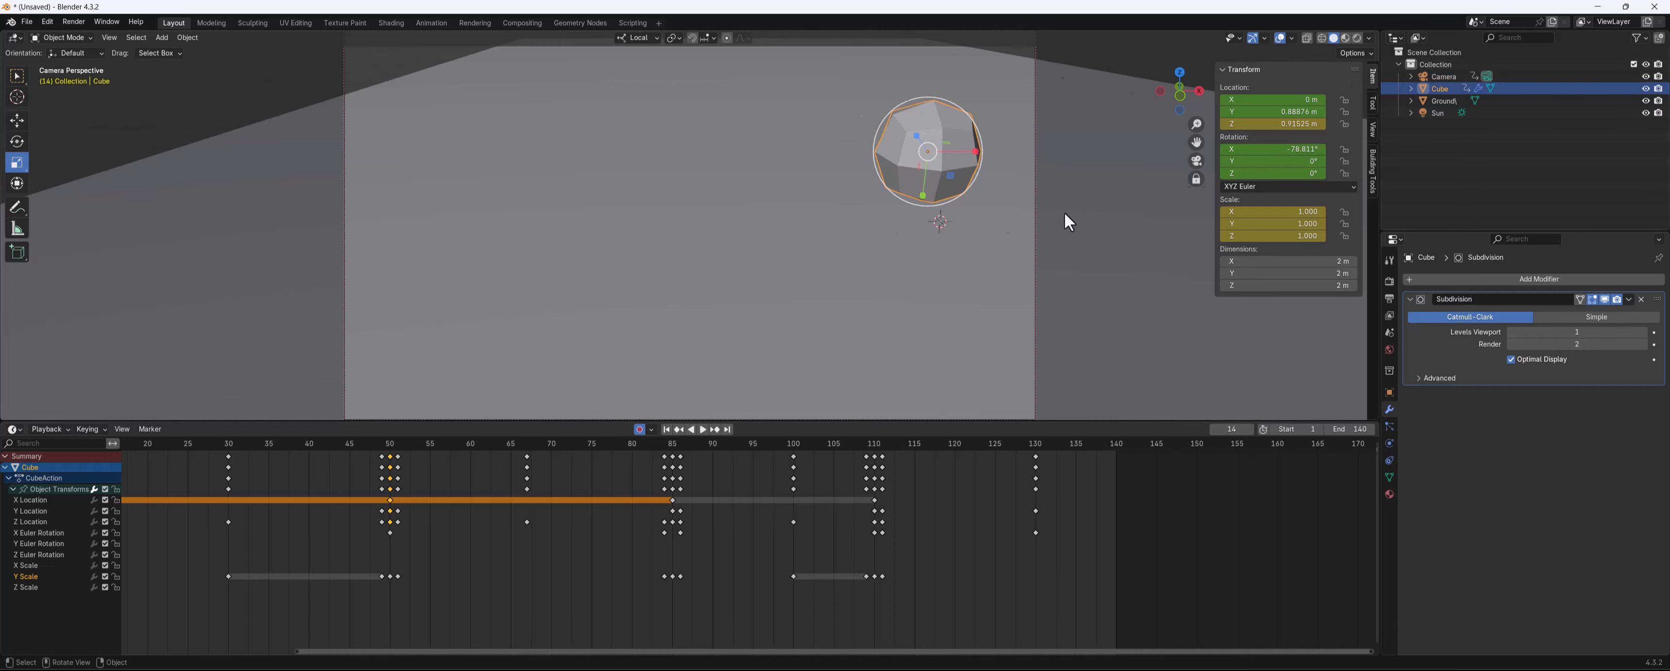
scroll(1009, 233, "down", 2)
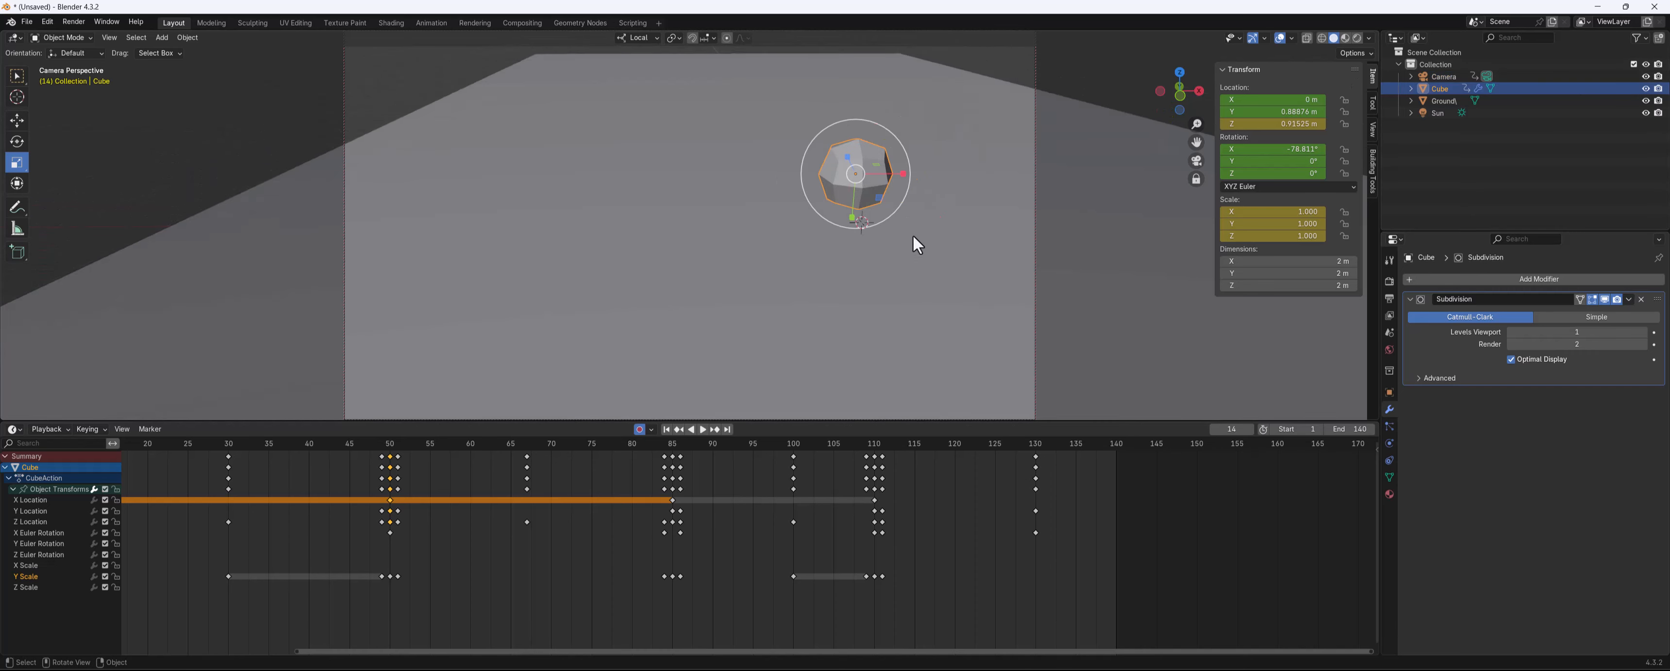
middle_click_drag(916, 245, 779, 250)
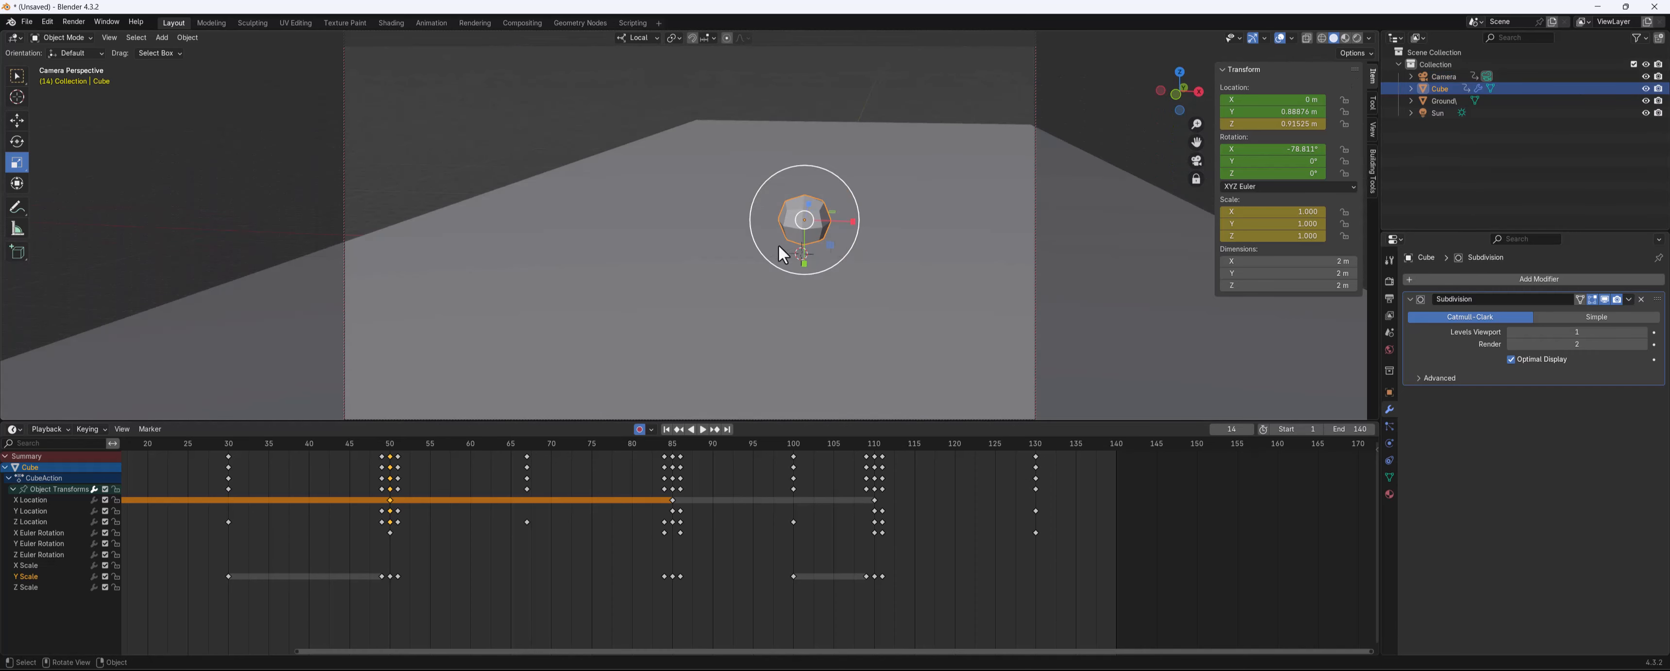
Try to reframe the camera at frame 1 and play the animation through the camera view
scroll(398, 590, "up", 3, "ctrl")
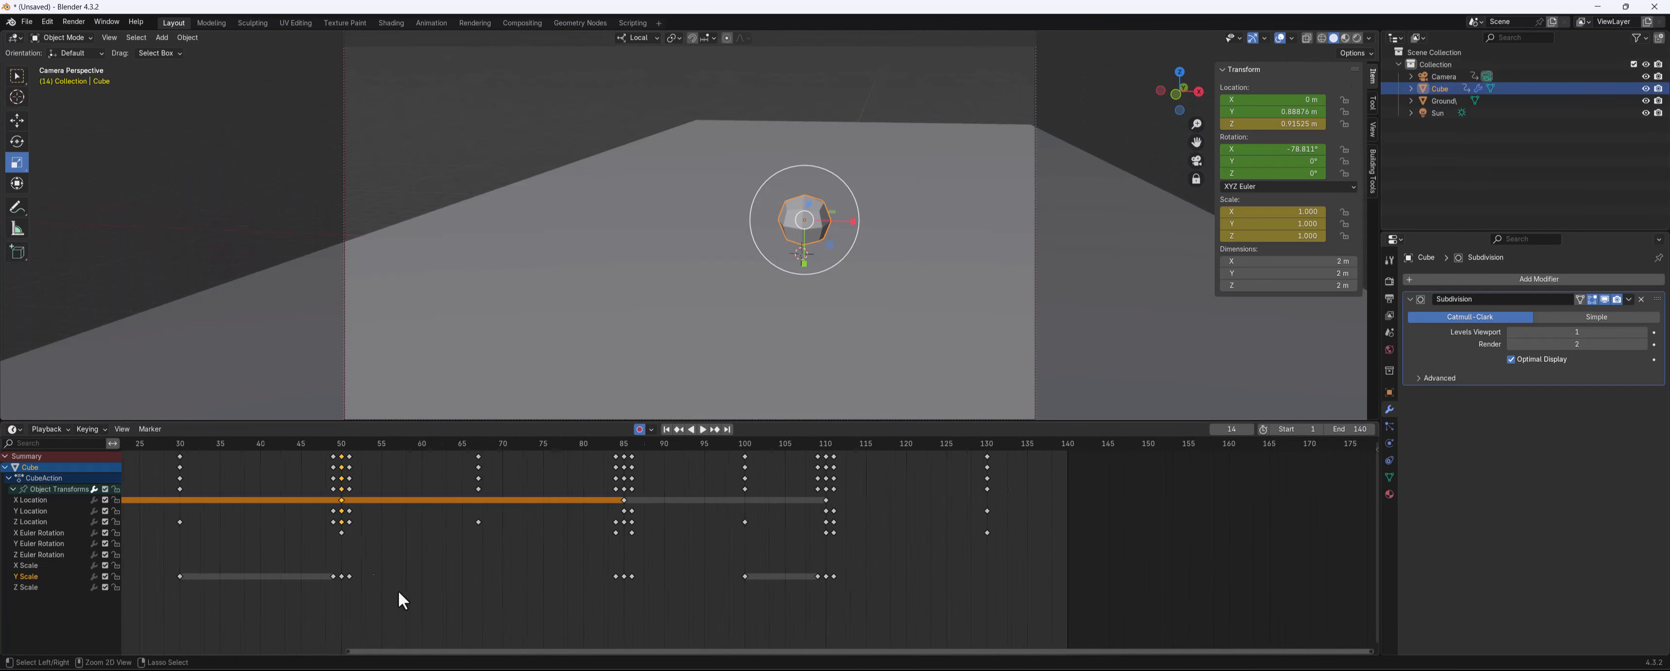
scroll(398, 587, "down", 4, "ctrl")
scroll(398, 587, "down", 1)
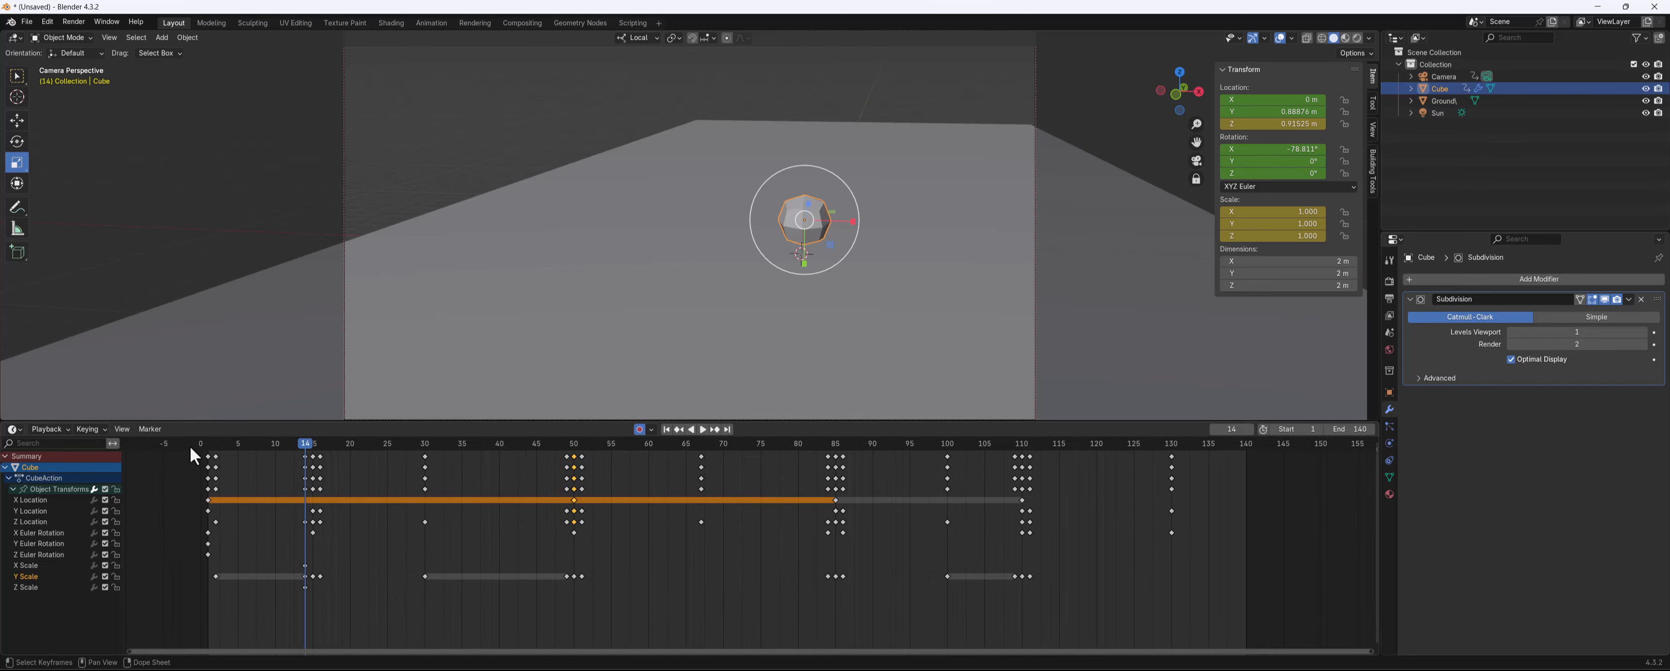
key("shift+Left")
middle_click_drag(593, 273, 844, 262)
key("space")
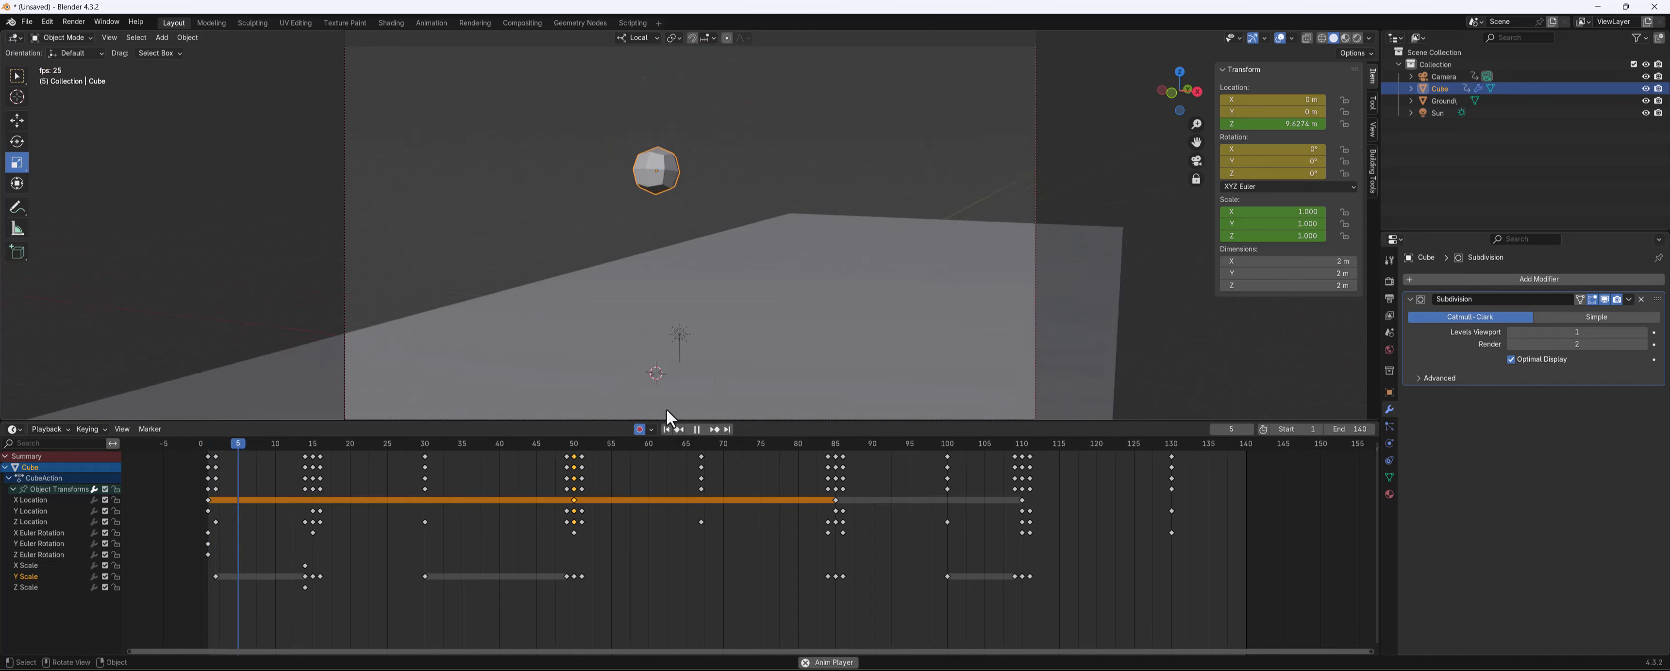
key("space")
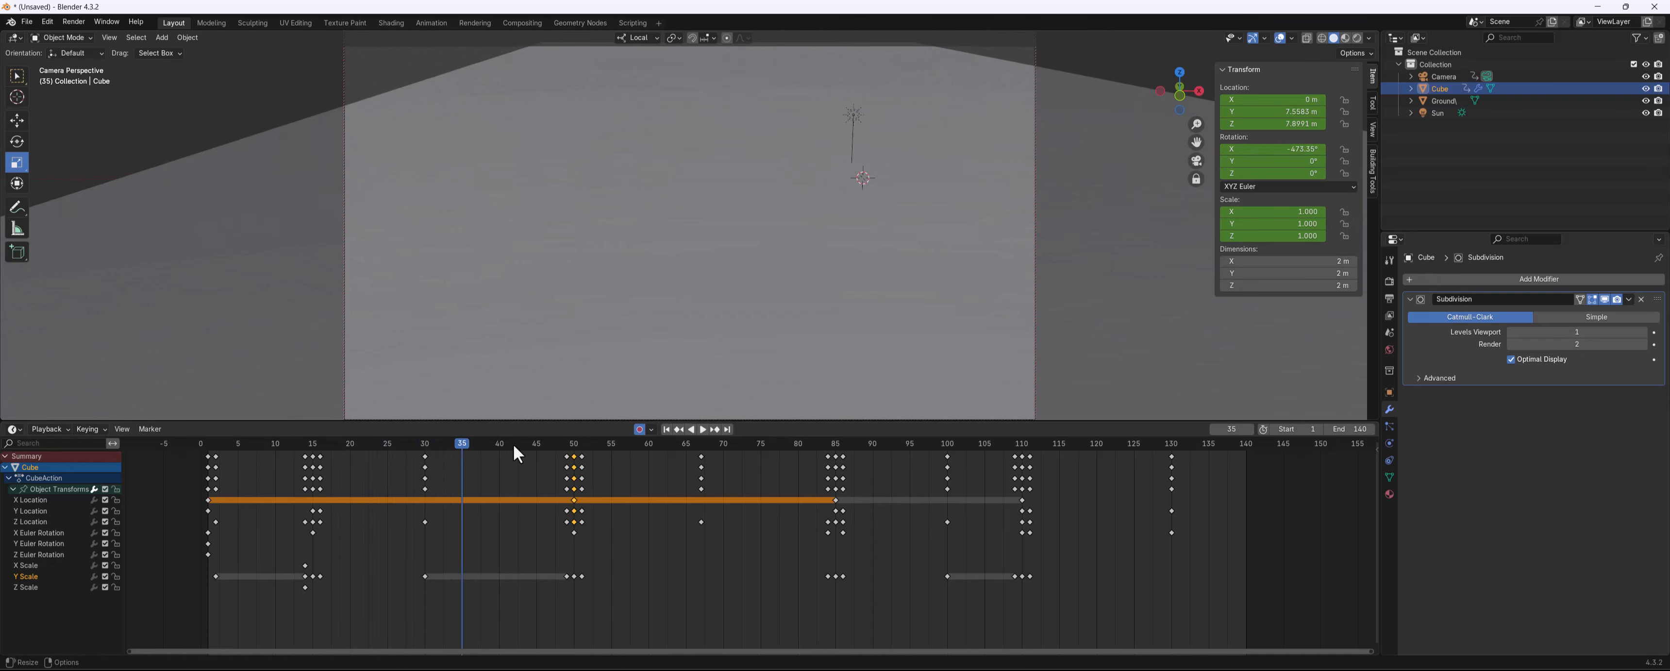
key("ctrl+z")
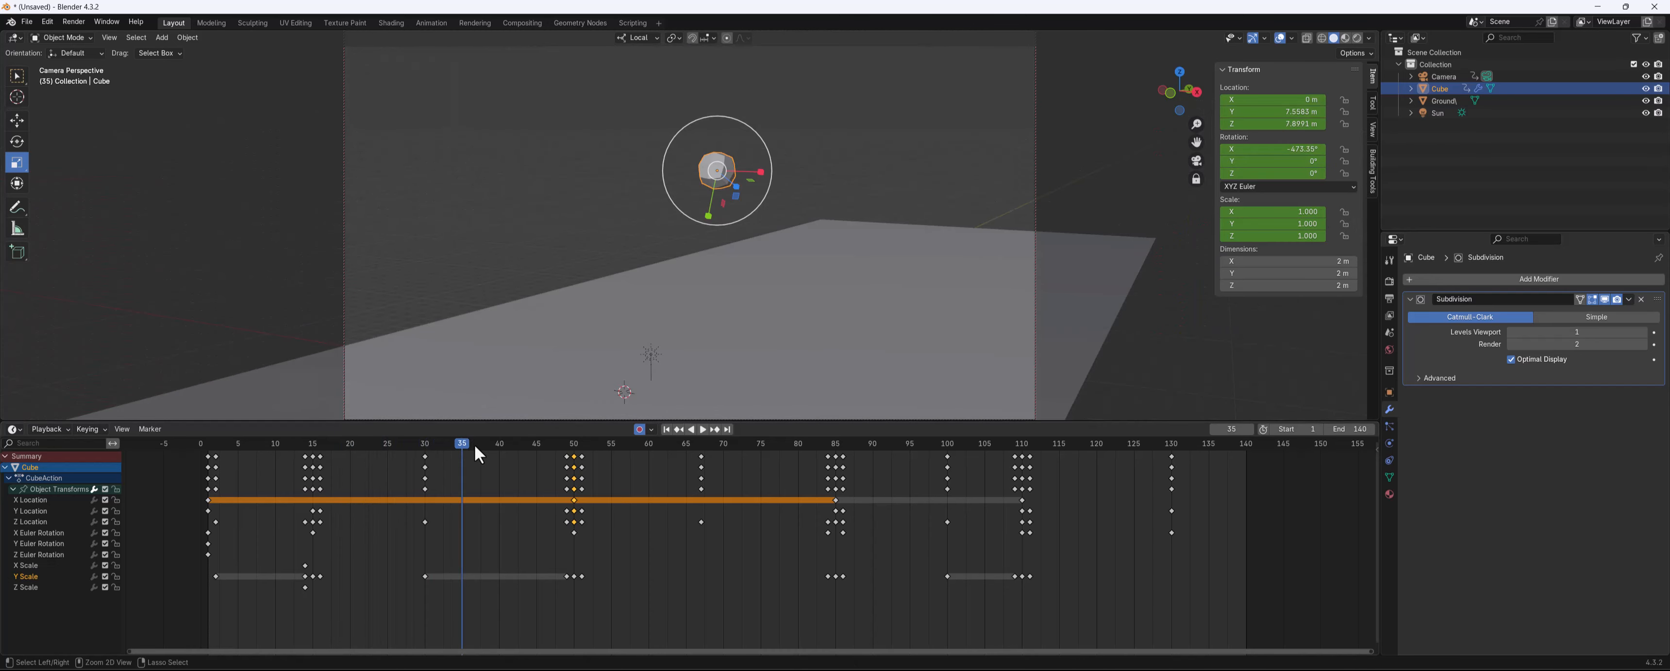
Delete all of the camera's keyframes and turn off auto keying
left_click(8, 479)
left_click(1197, 161)
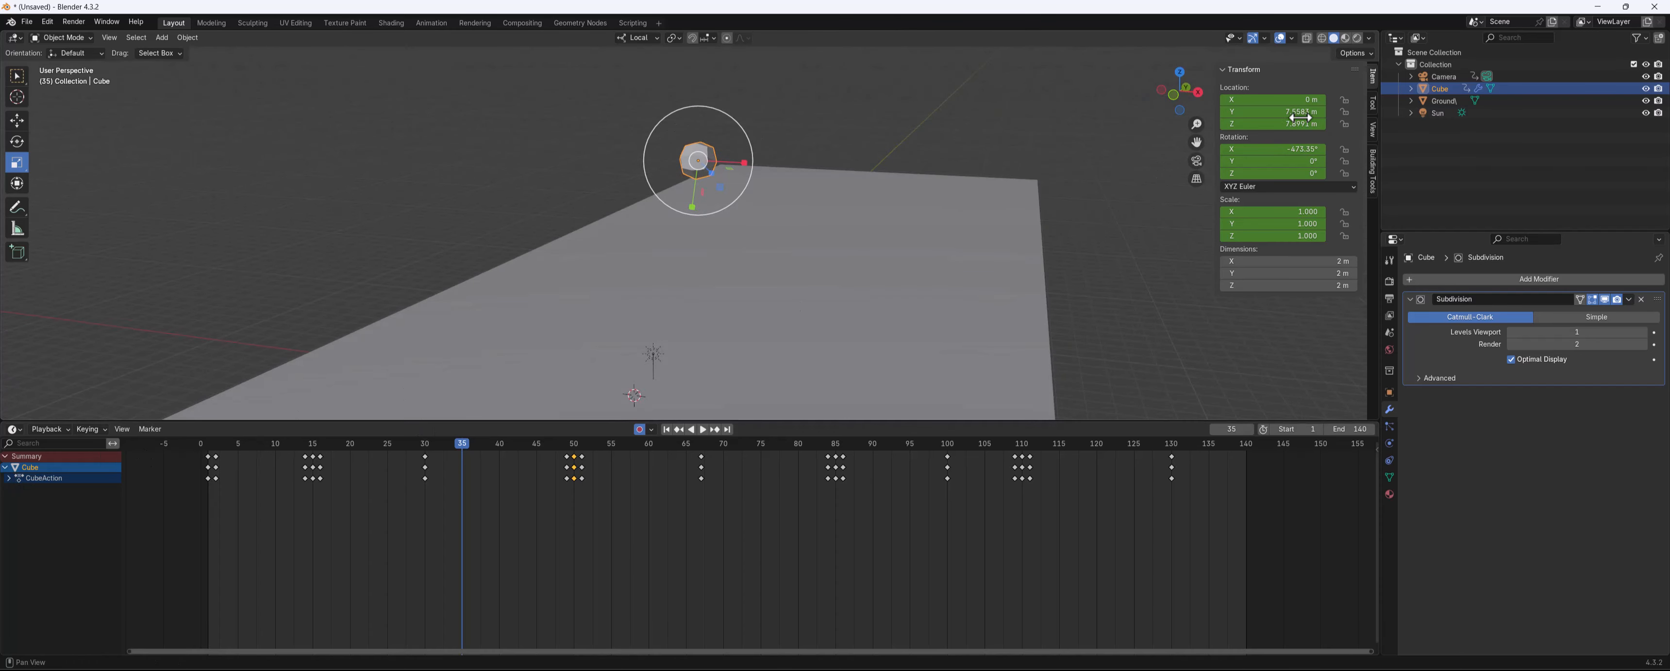
left_click(1443, 77)
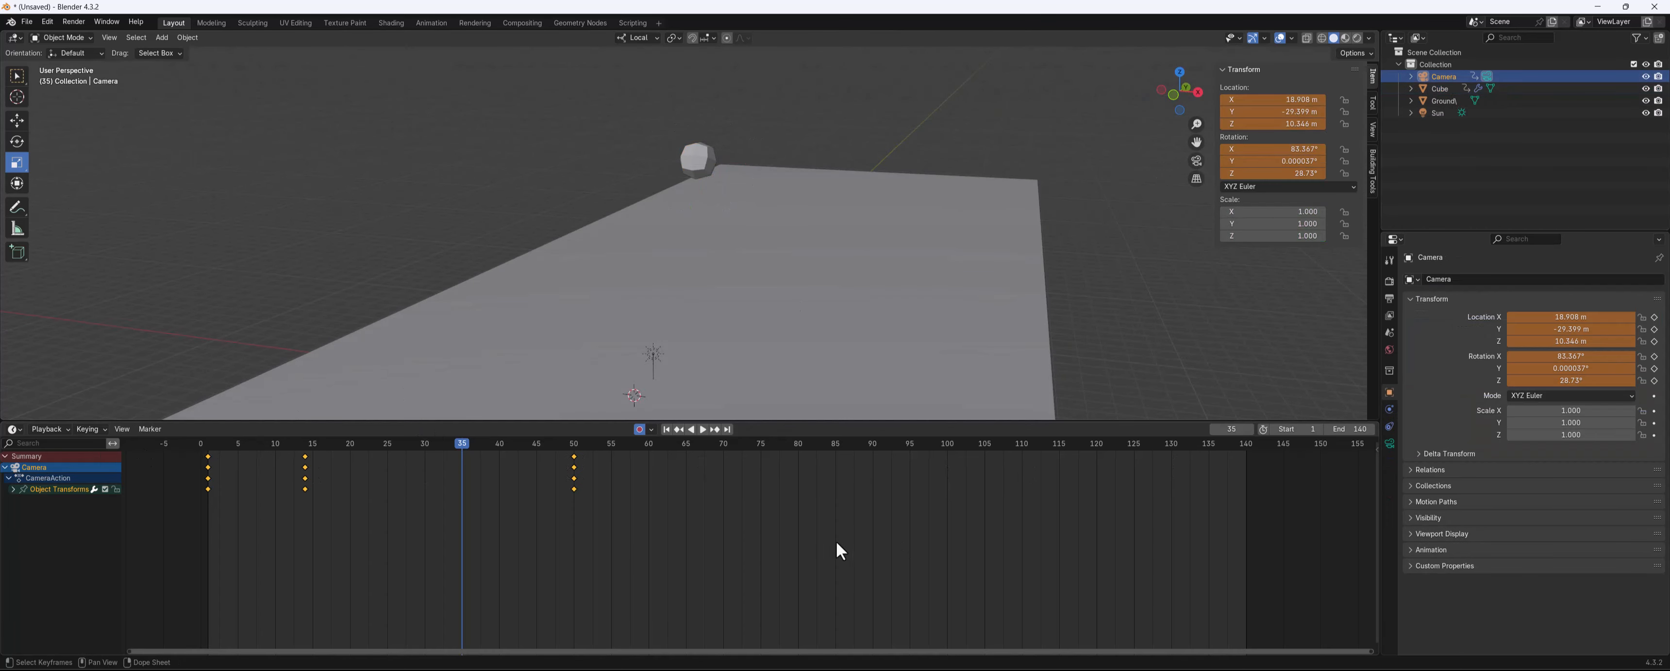
key("x")
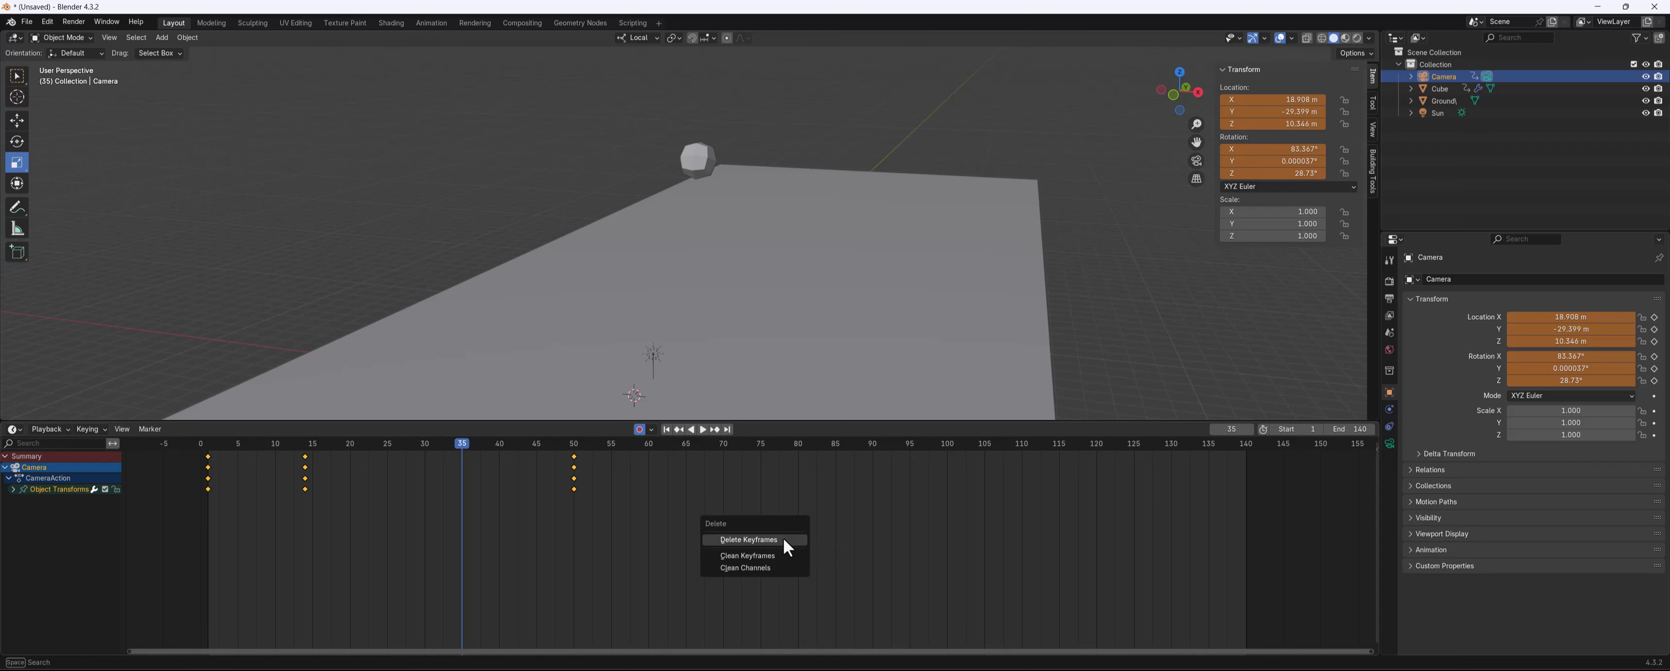
left_click(783, 539)
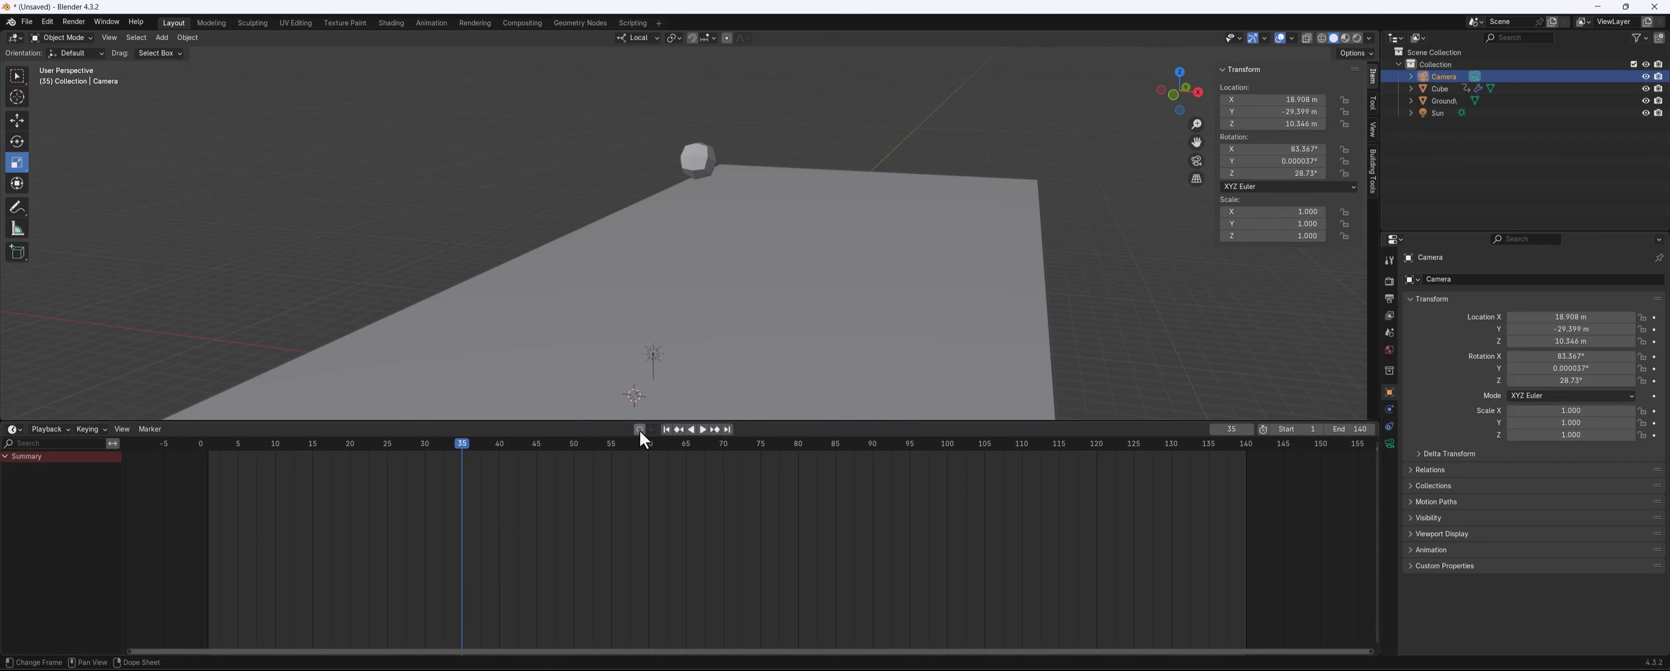
Orbit the camera around the scene through its own view and play the animation from the start to check the framing
left_click(1196, 160)
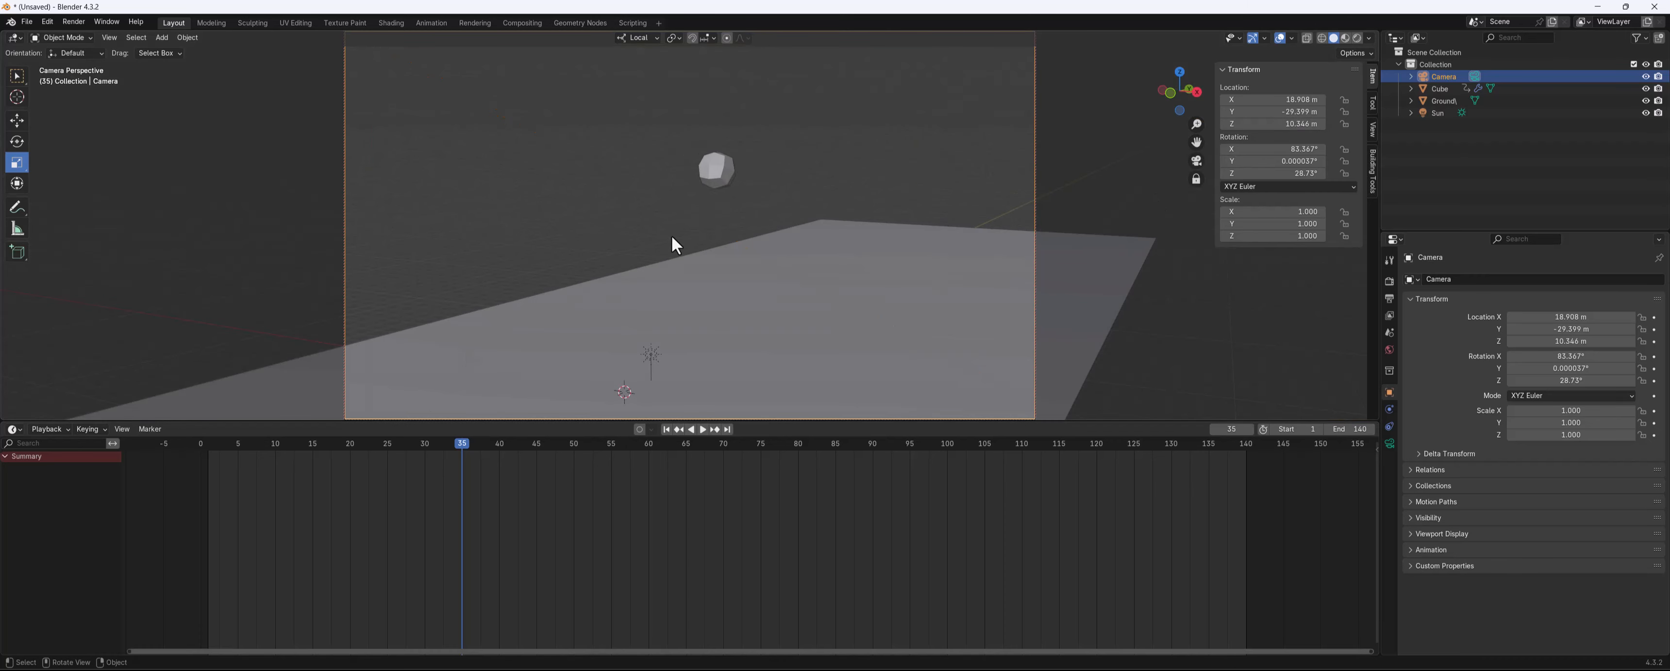
middle_click_drag(673, 238, 791, 194)
left_click(204, 444)
key("space")
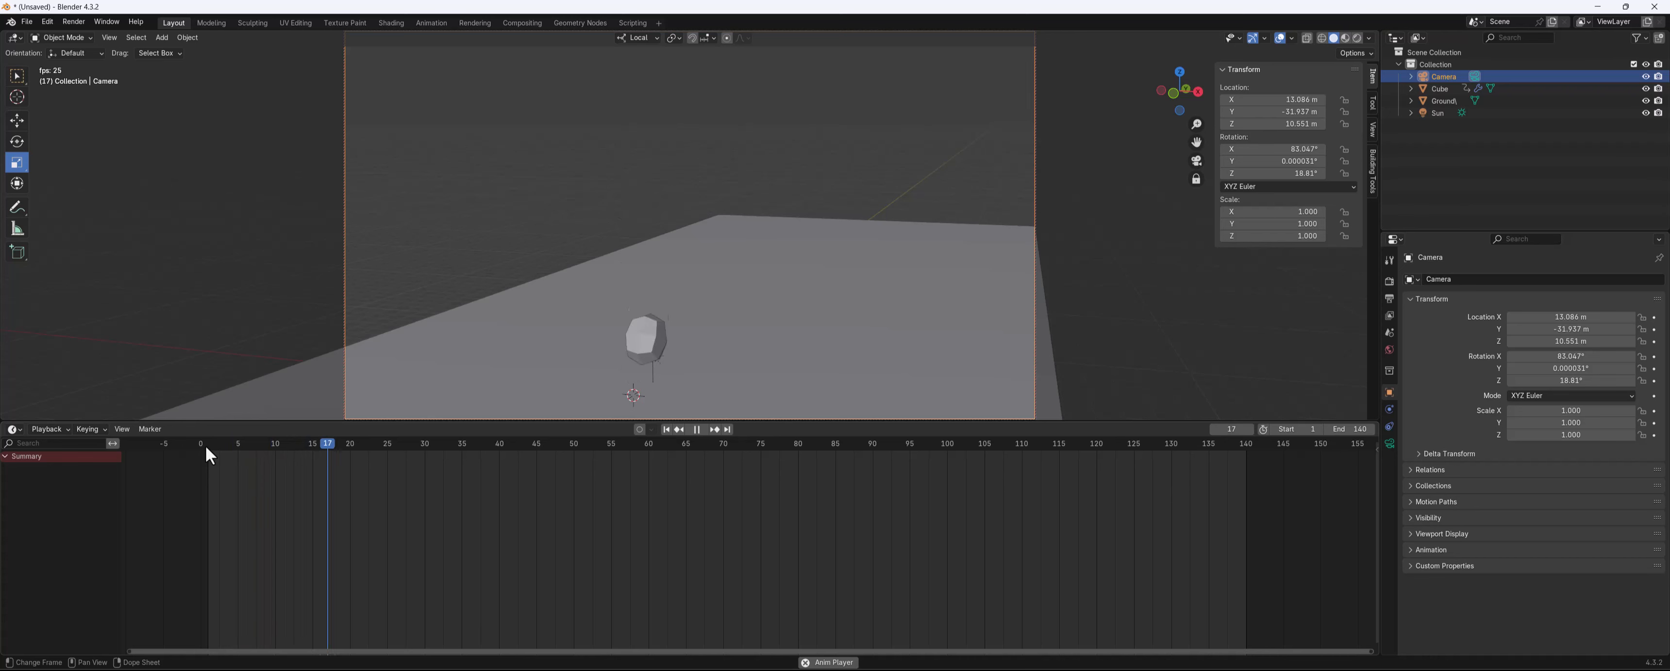
key("space")
Reposition the camera to about X 32.5 m, Y -17.5 m, Z 12.2 m to frame the whole bounce path, and play it back
middle_click_drag(660, 241, 621, 242)
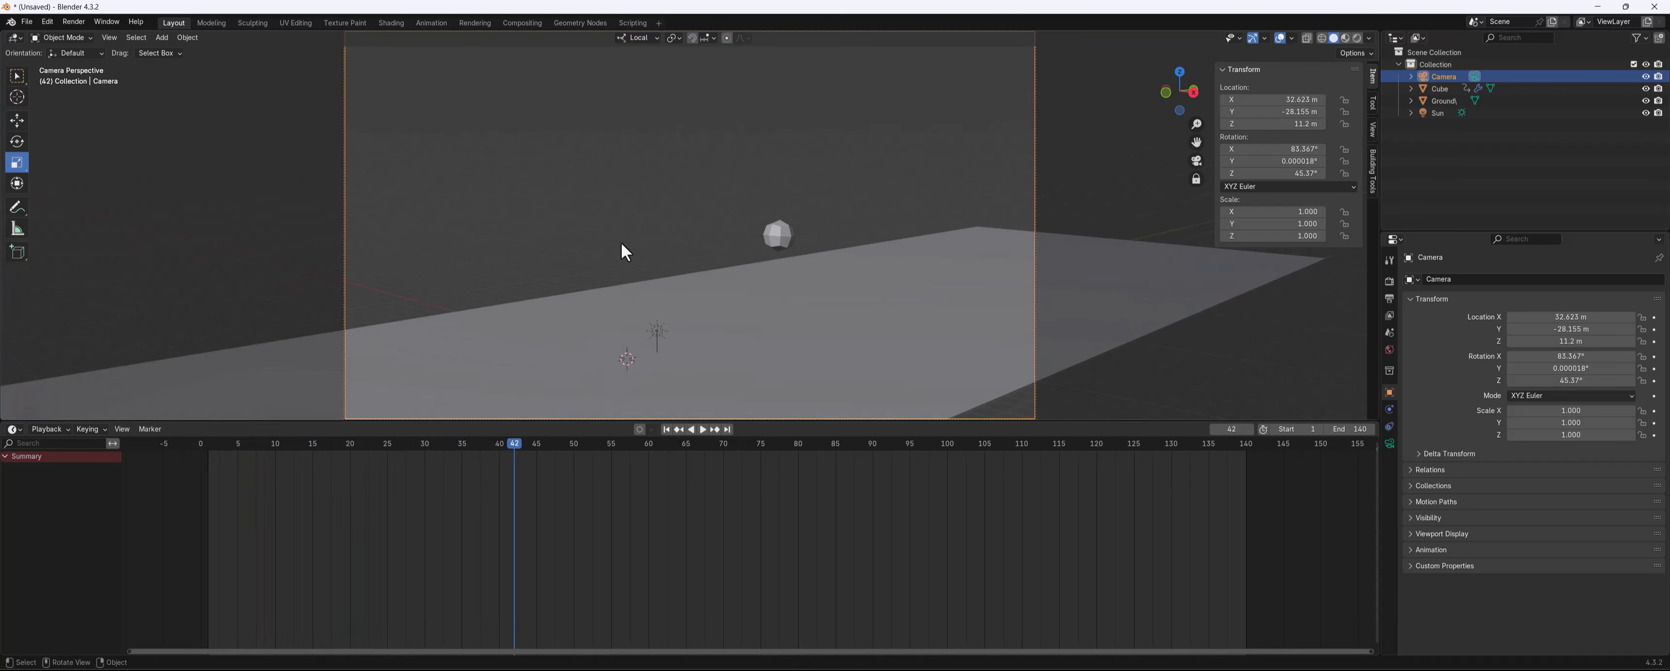
middle_click_drag(862, 239, 707, 273, "shift")
scroll(710, 273, "up", 1)
left_click_drag(508, 443, 177, 447)
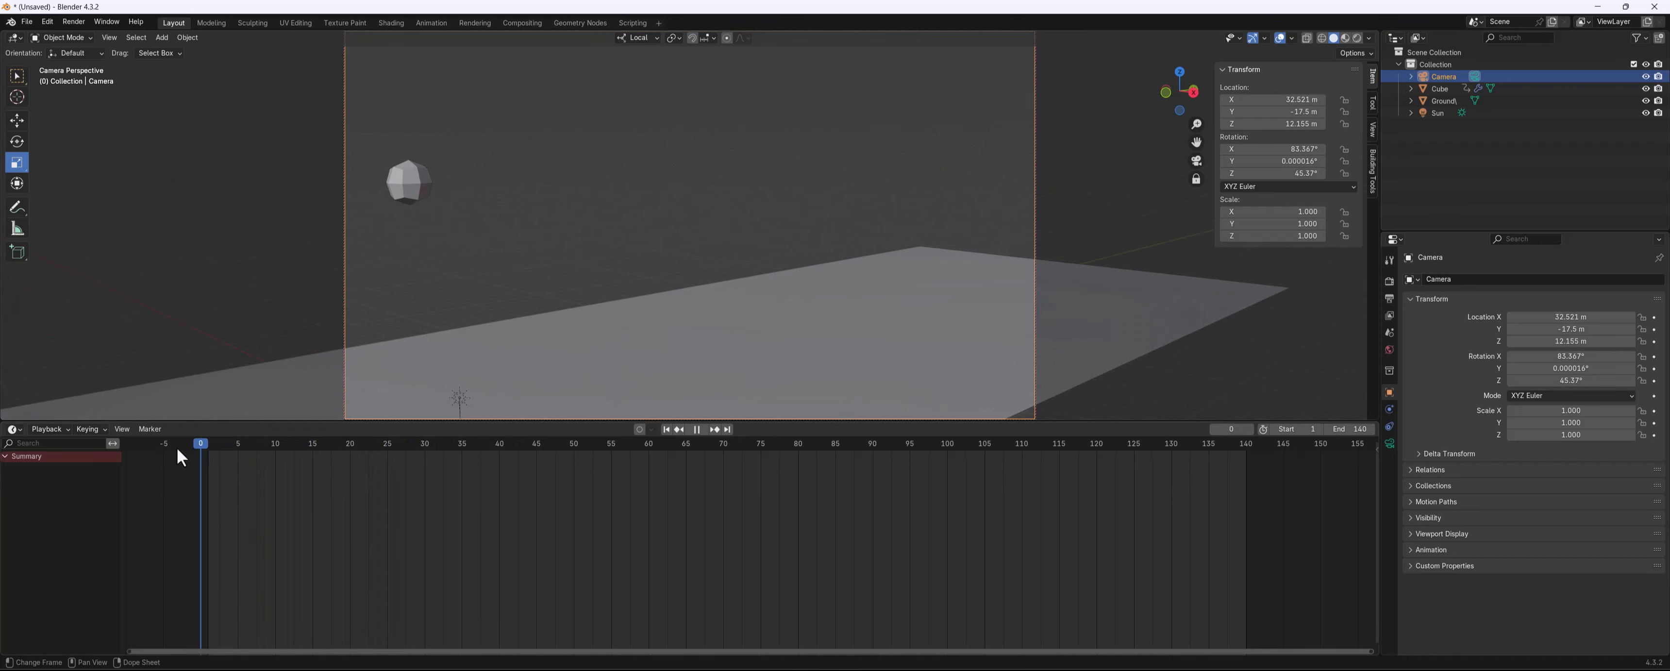
key("space")
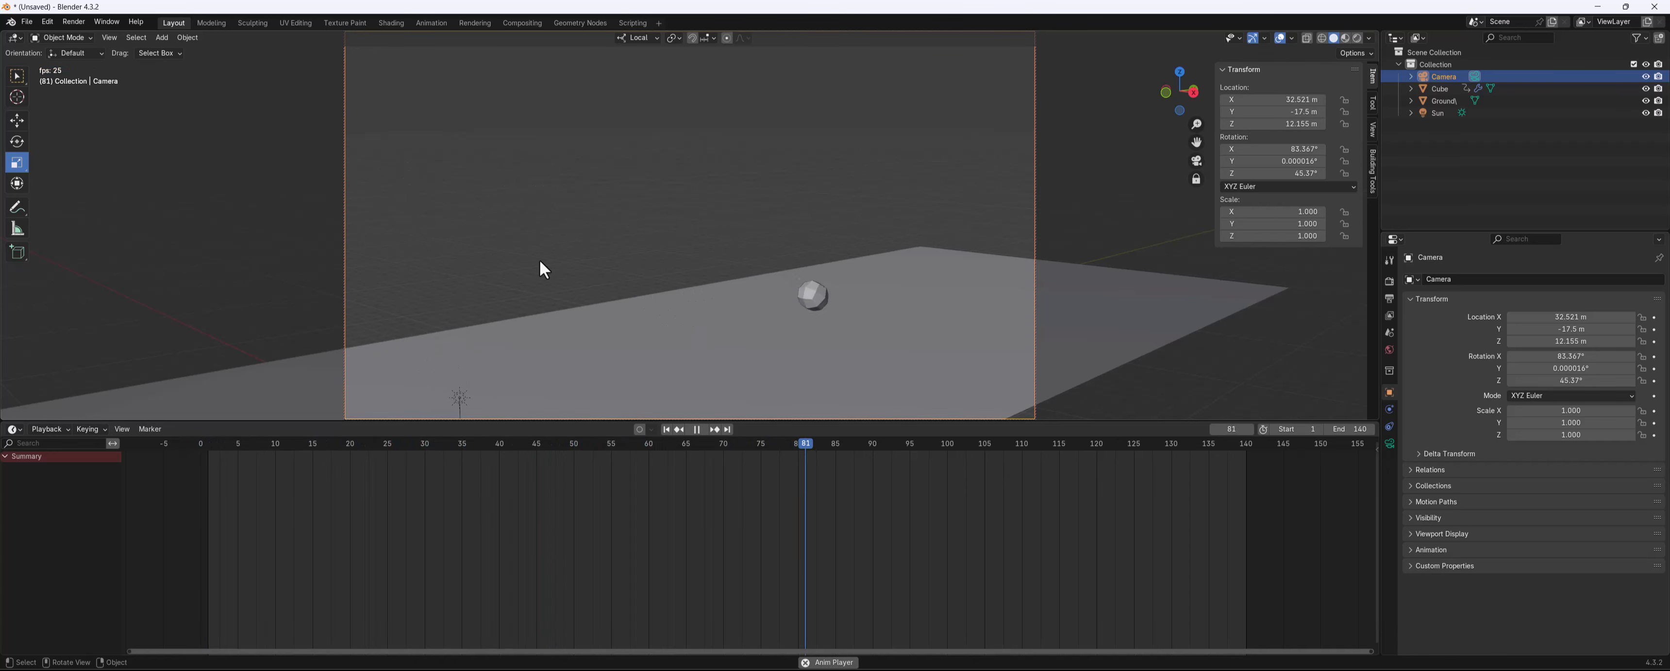
key("space")
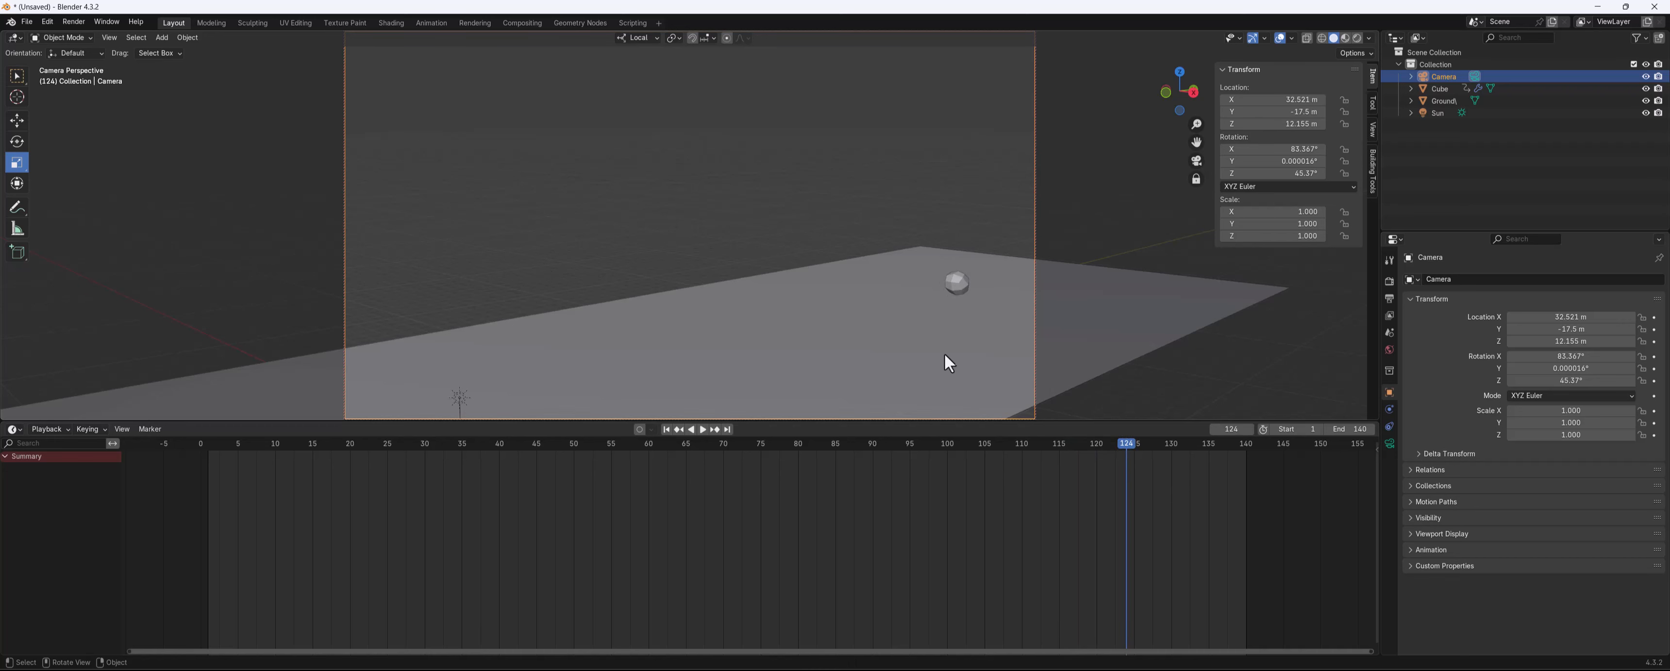
Return to frame 2 and save the project as BouncingBall.blend in the Blender VFX folder
left_click_drag(1134, 438, 216, 438)
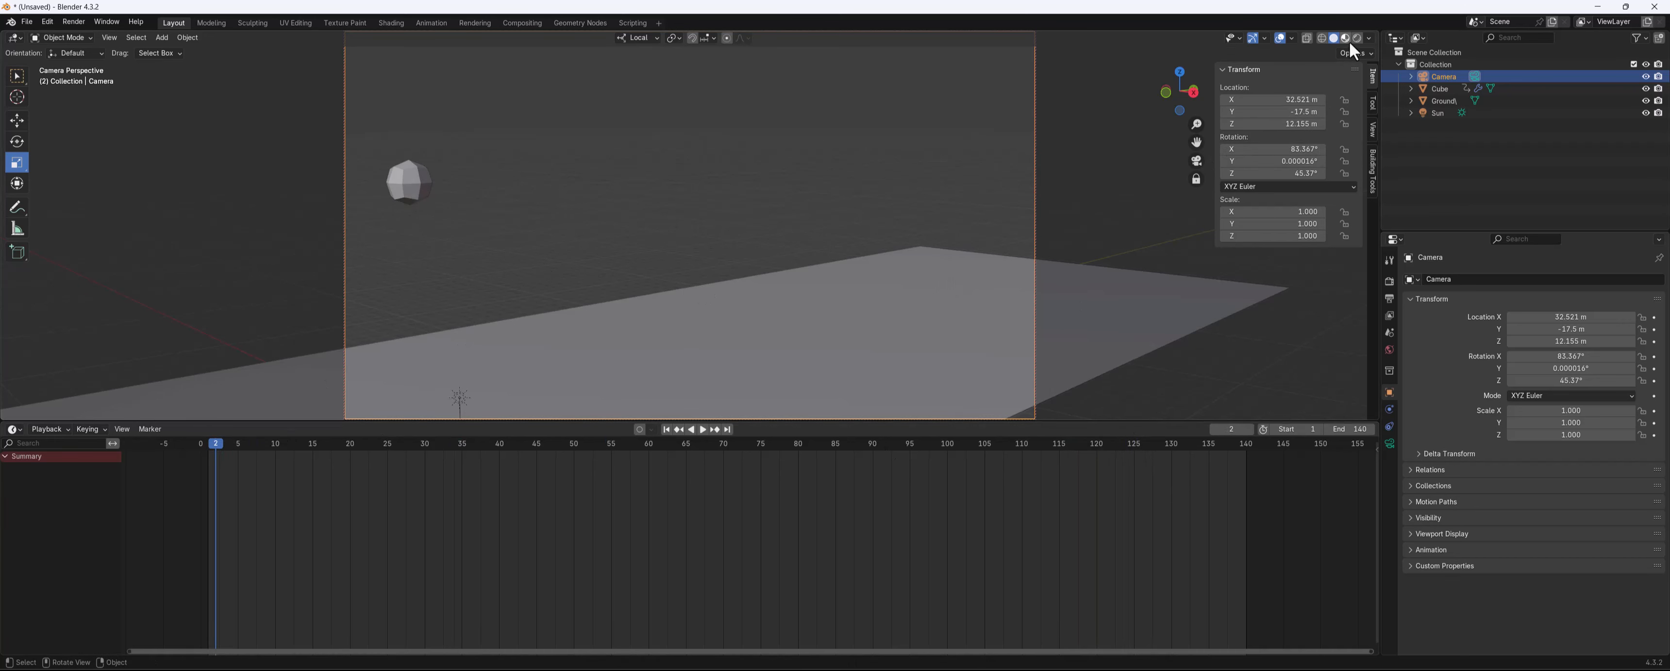
left_click(26, 23)
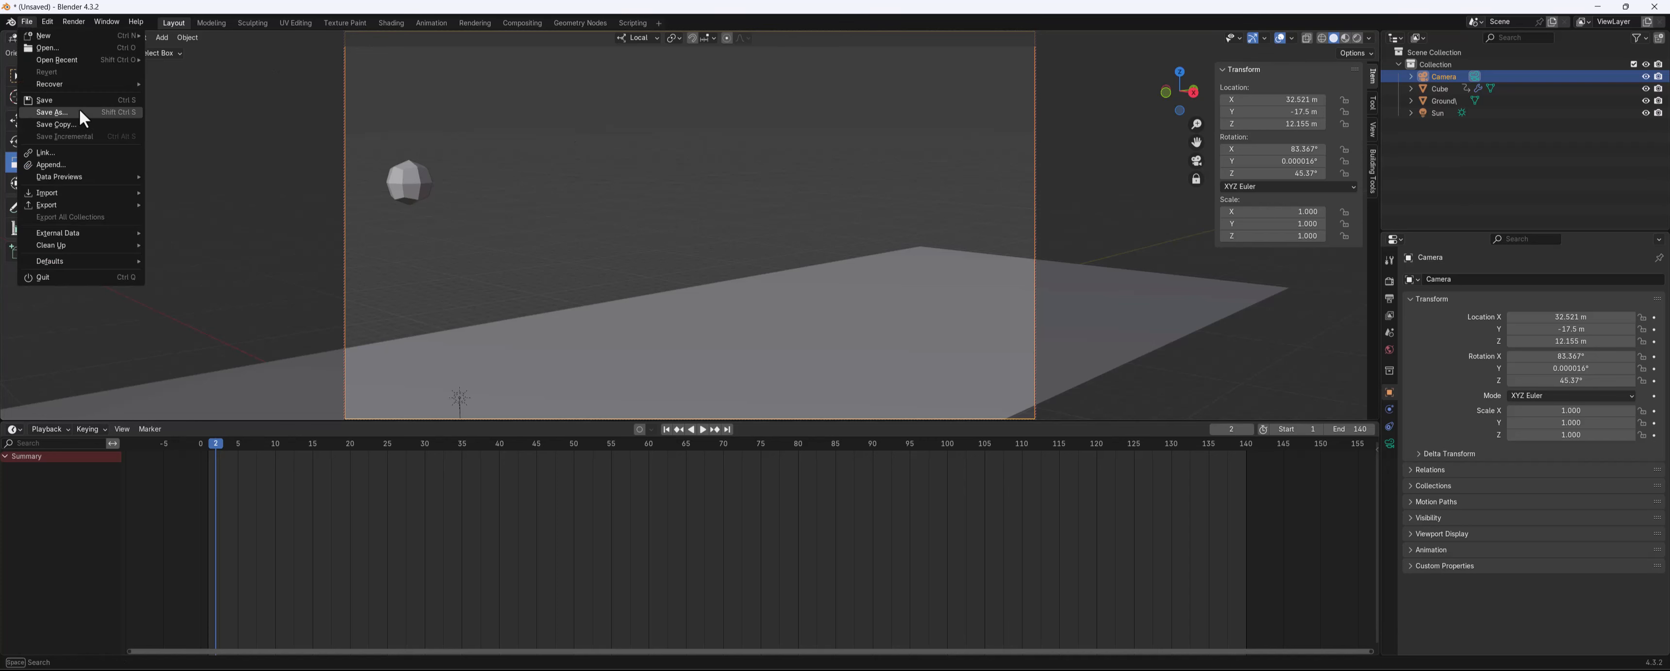
left_click(62, 120)
key("n")
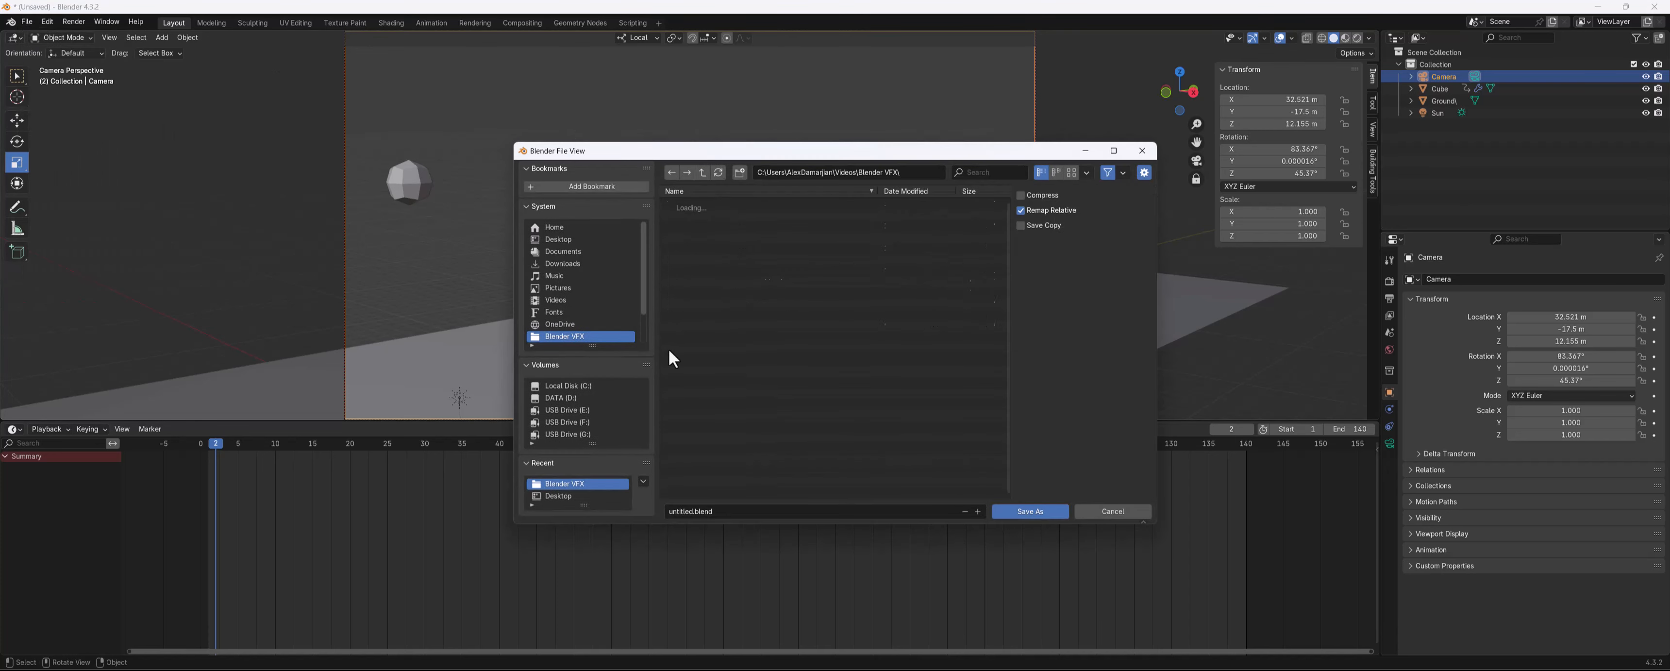
key("b")
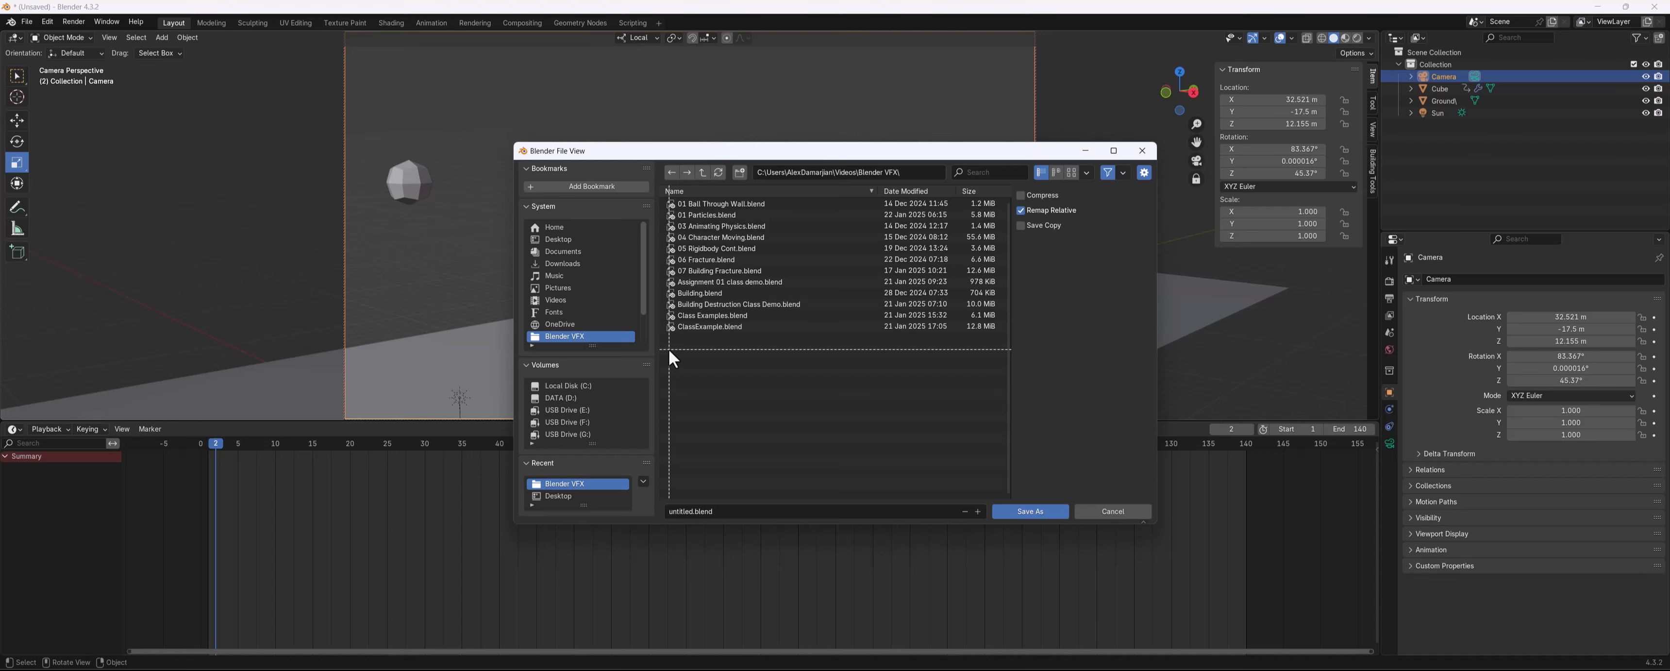
left_click(729, 512)
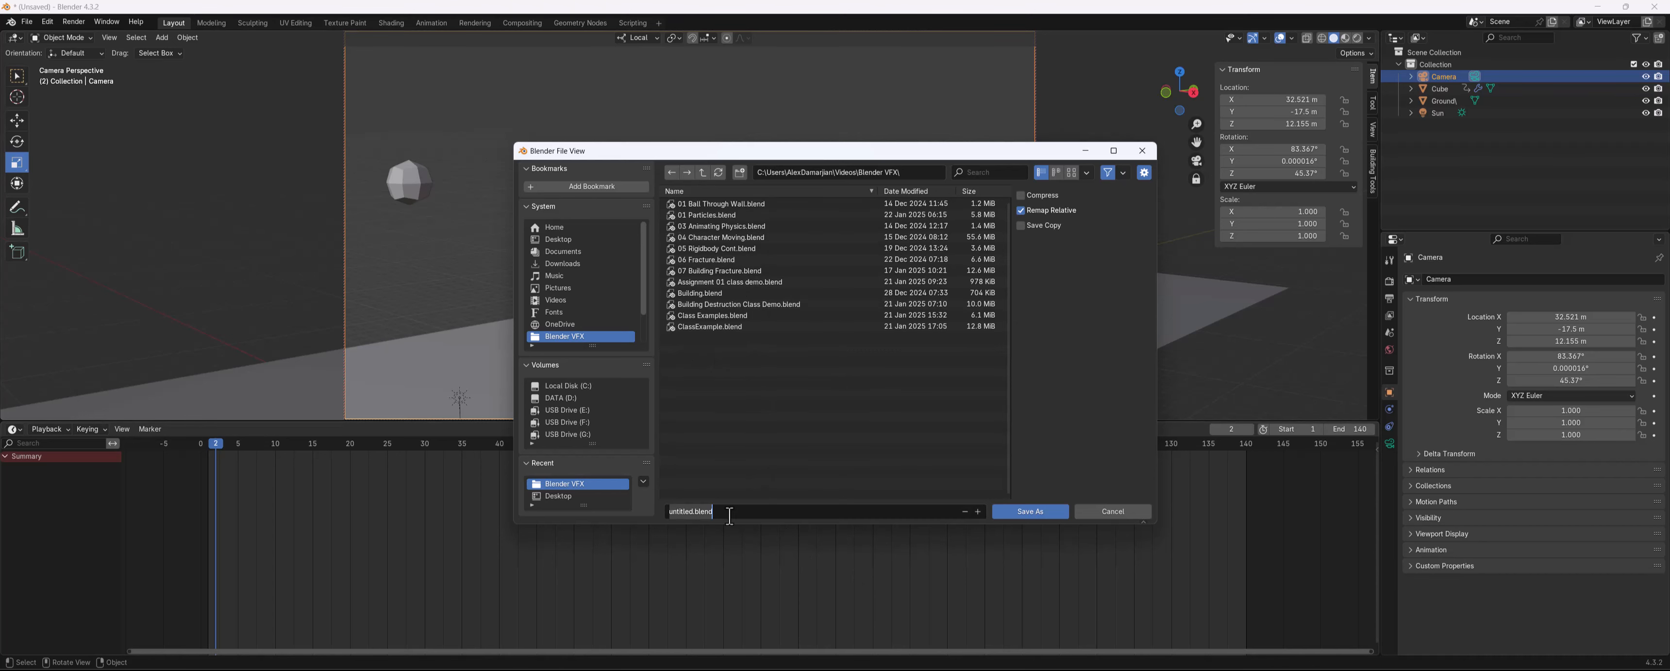
type("BouncingBall.blend")
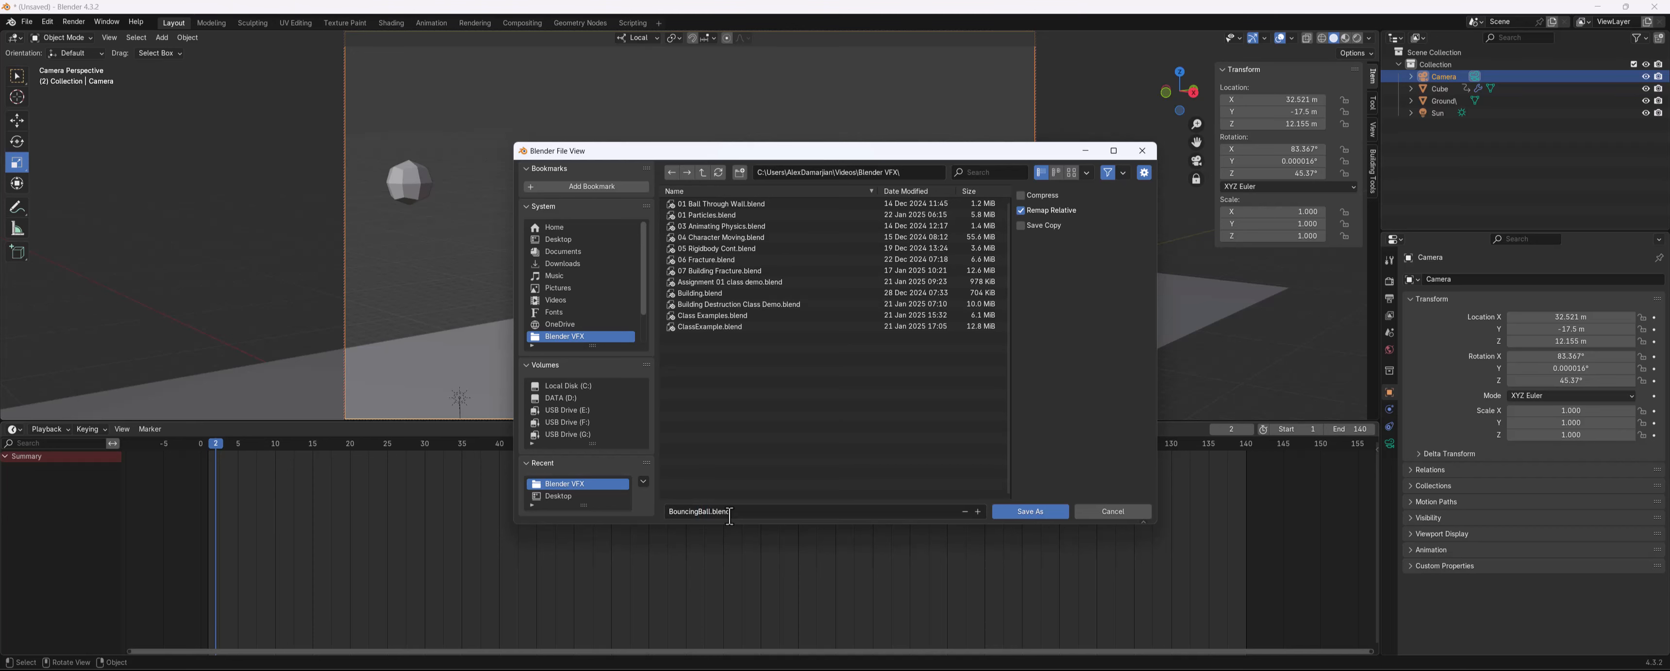
left_click(1026, 512)
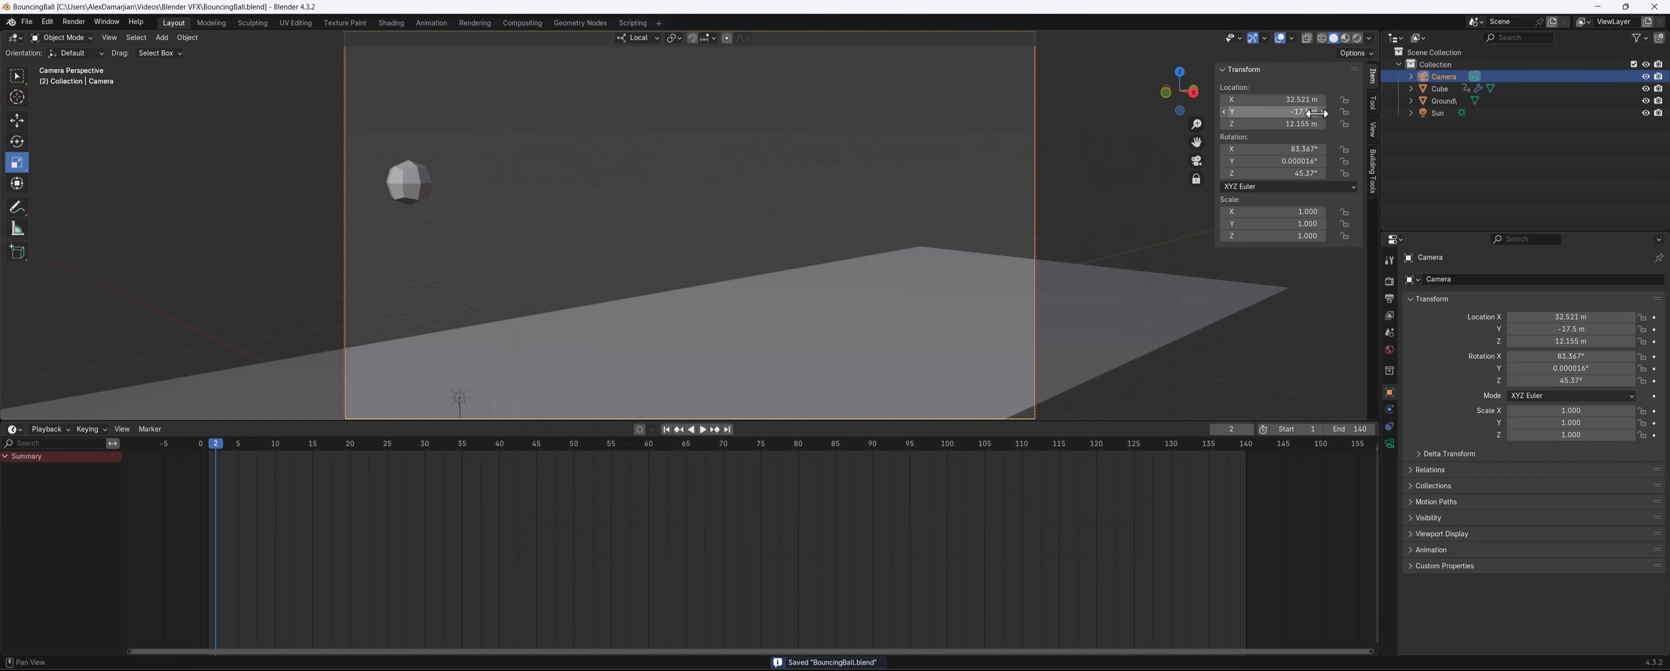
Add a second material named Ball to the cube and set its base color to purple, #B300D7
left_click(412, 170)
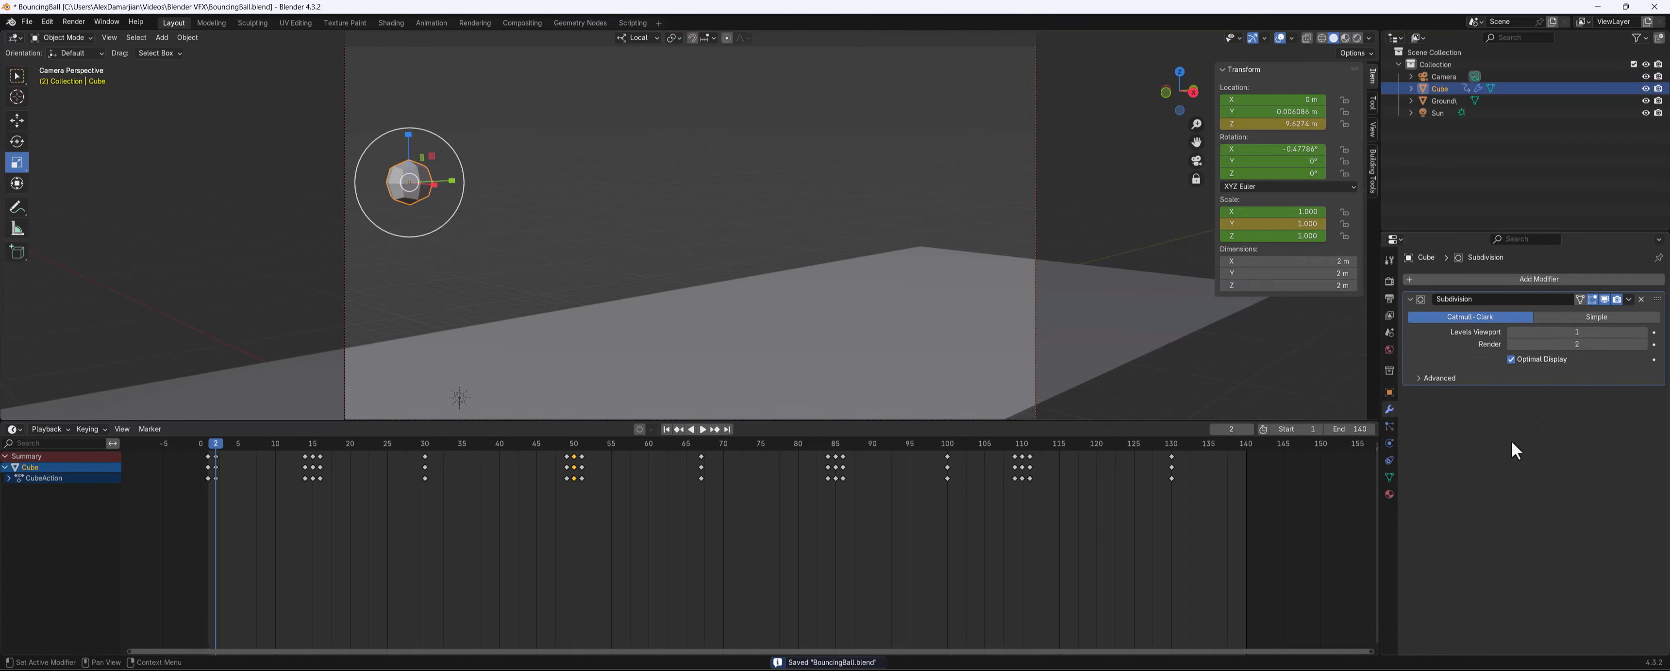
left_click(1388, 494)
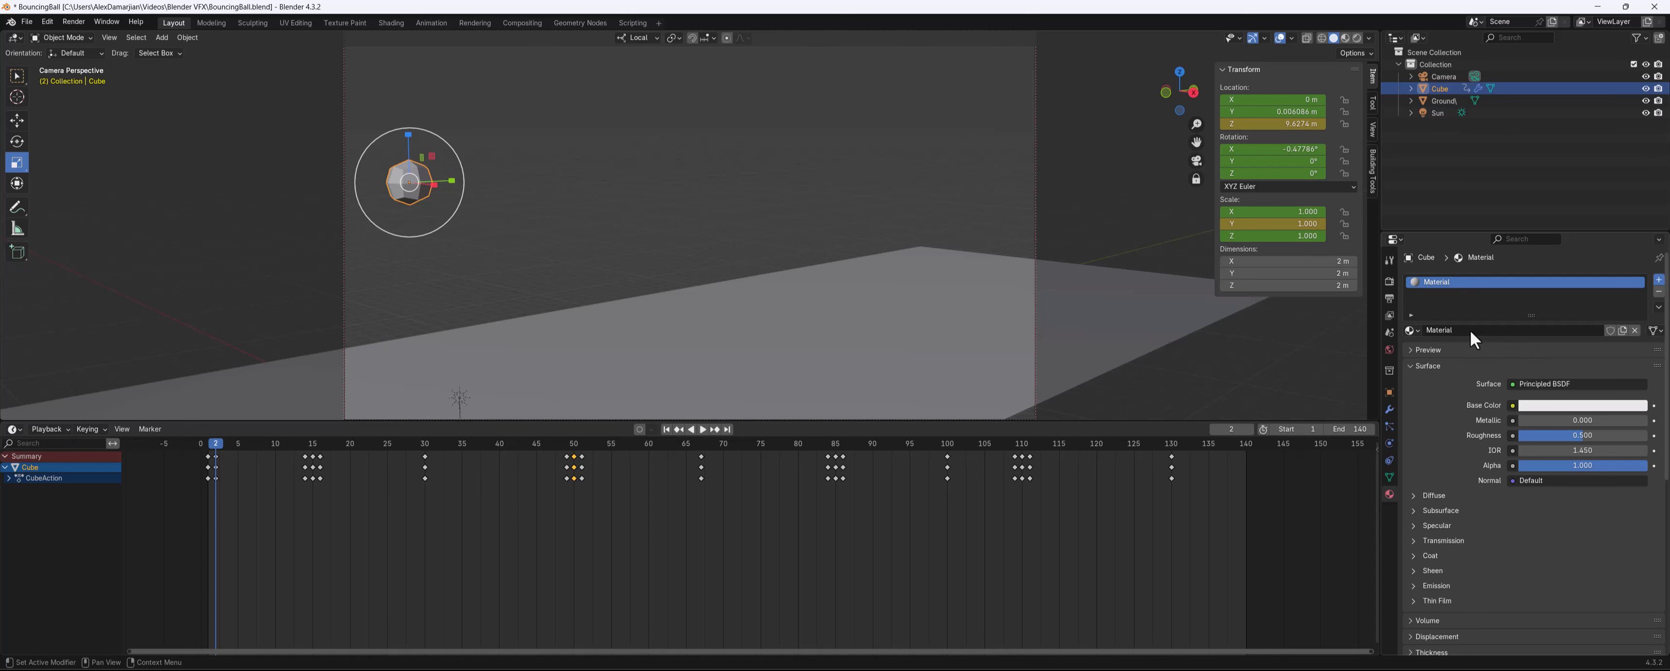
left_click(1658, 279)
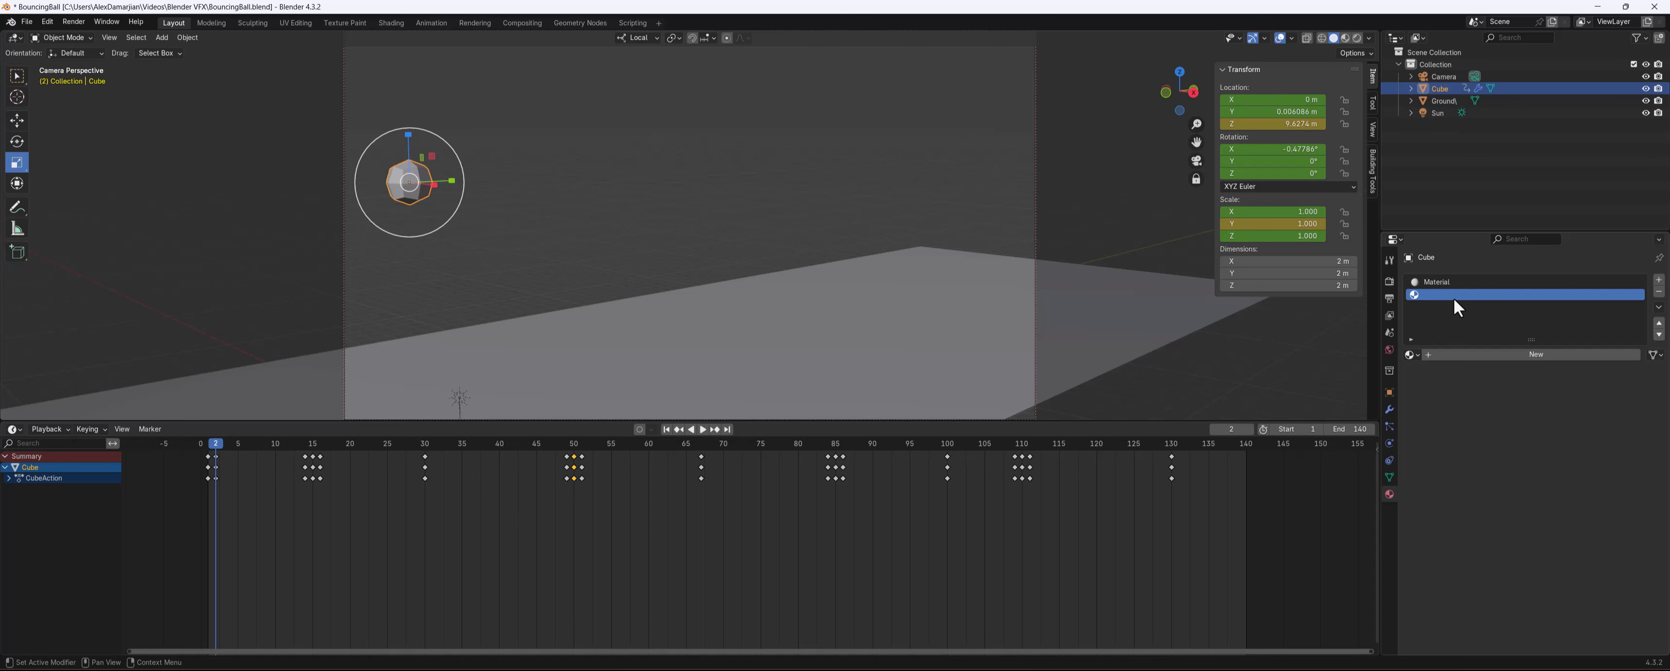
left_click(1452, 354)
double_click(1470, 293)
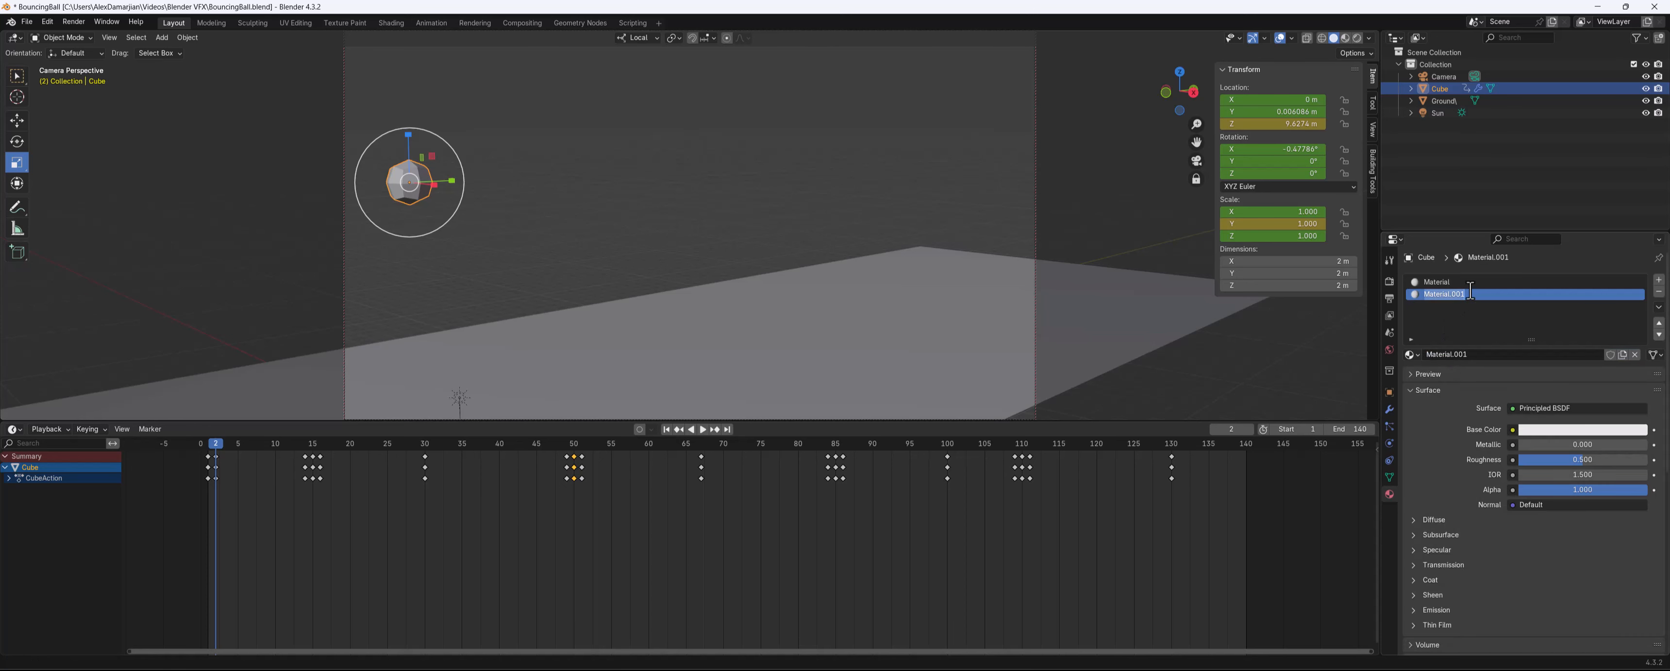
type("Ball")
key("Return")
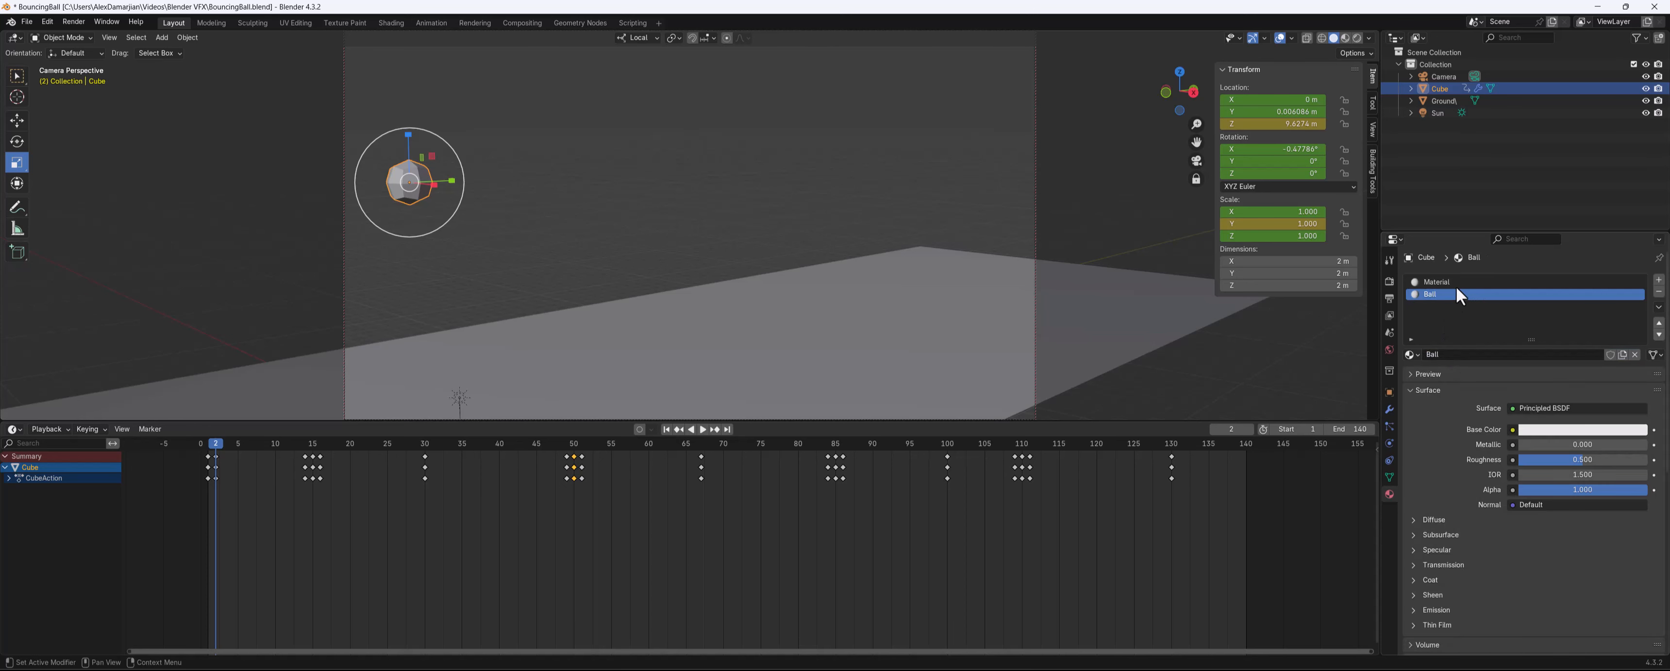
left_click(1556, 431)
left_click_drag(1547, 306, 1629, 297)
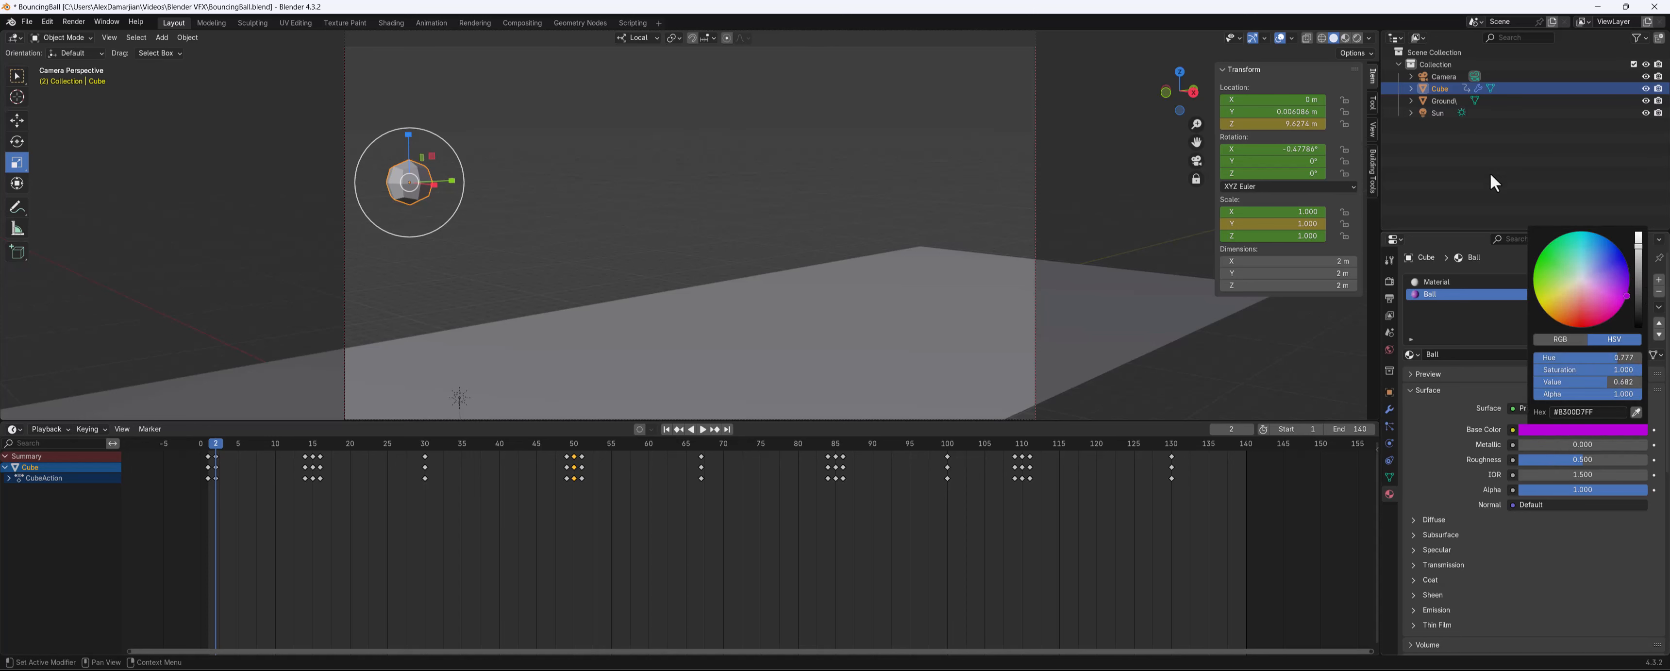
Show the scene with rendered shading and assign the Ball material to all of the cube's faces in Edit Mode
left_click(1358, 38)
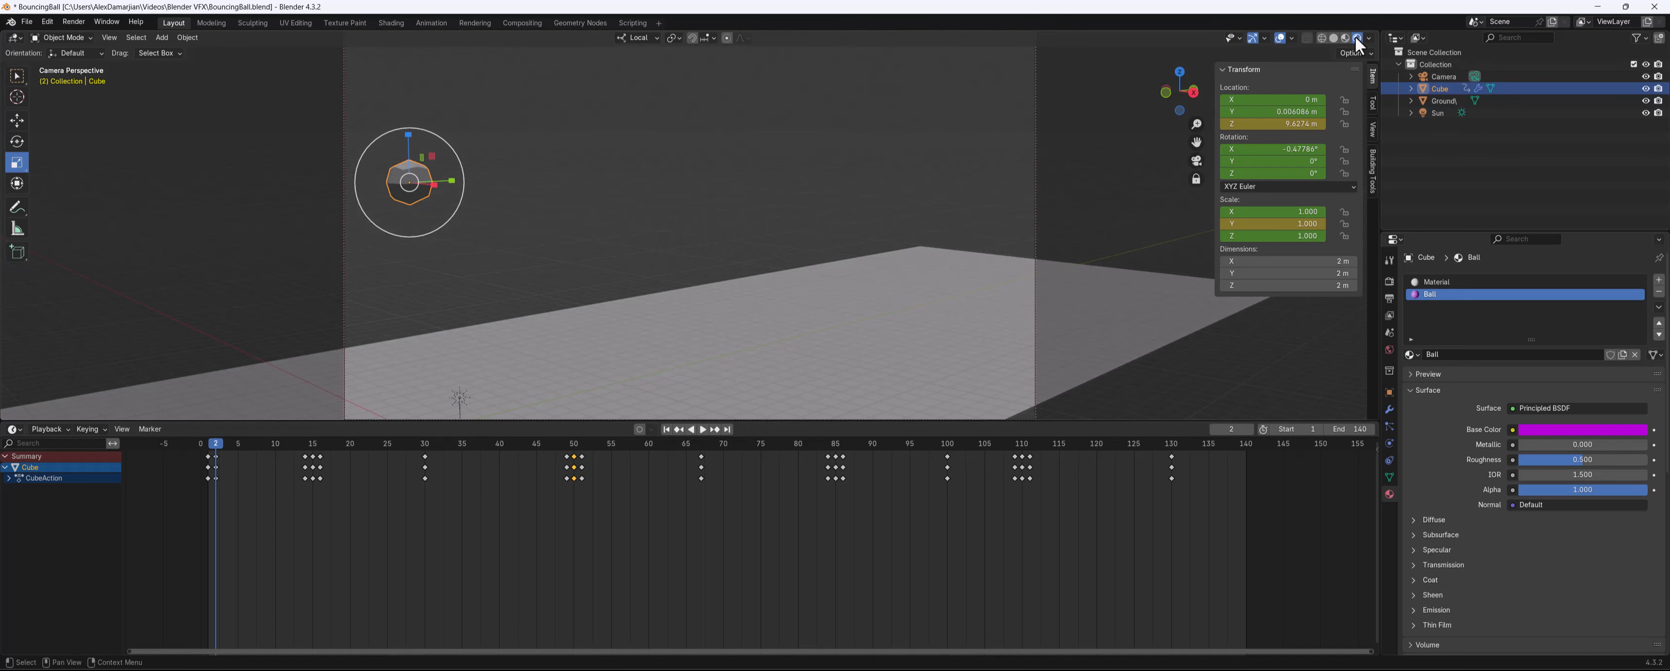
key("ctrl+Tab")
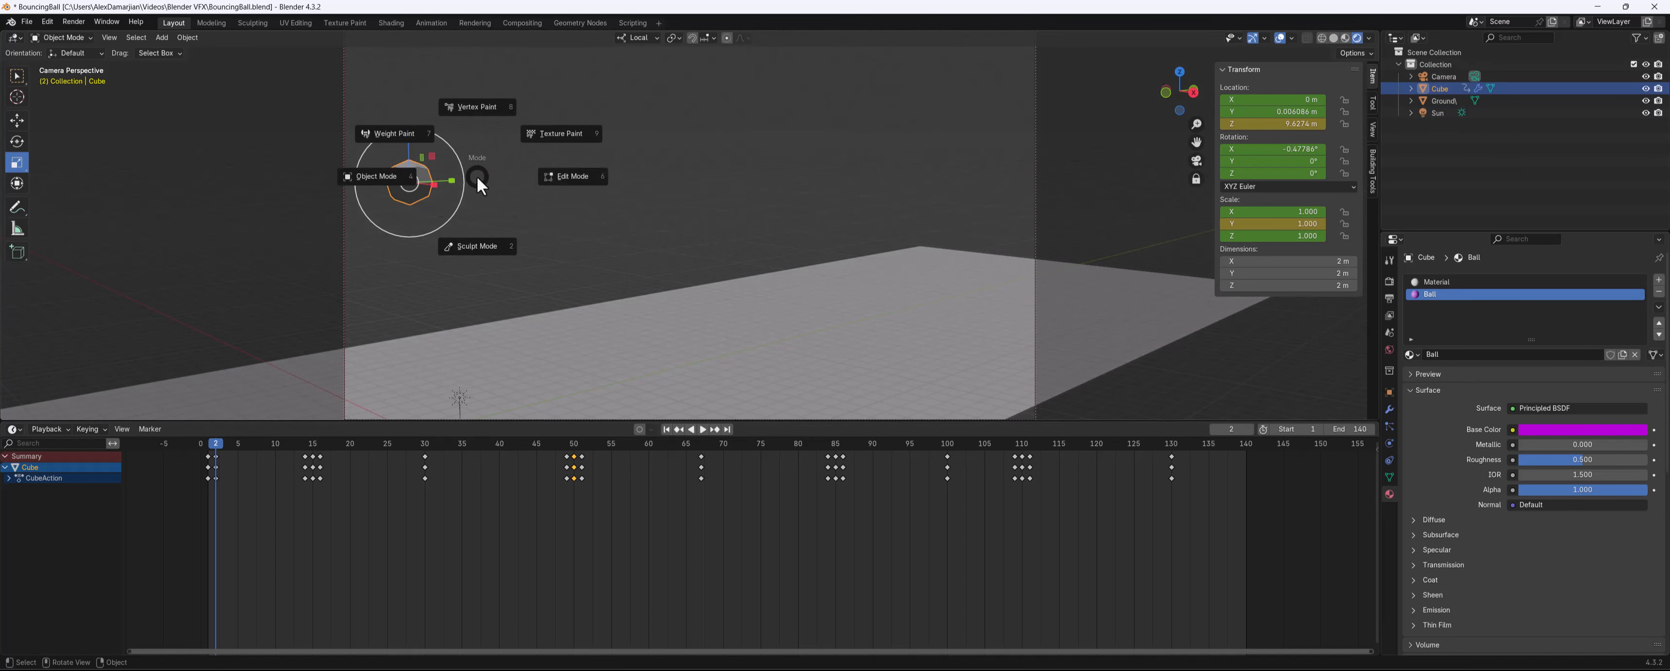
left_click(555, 173)
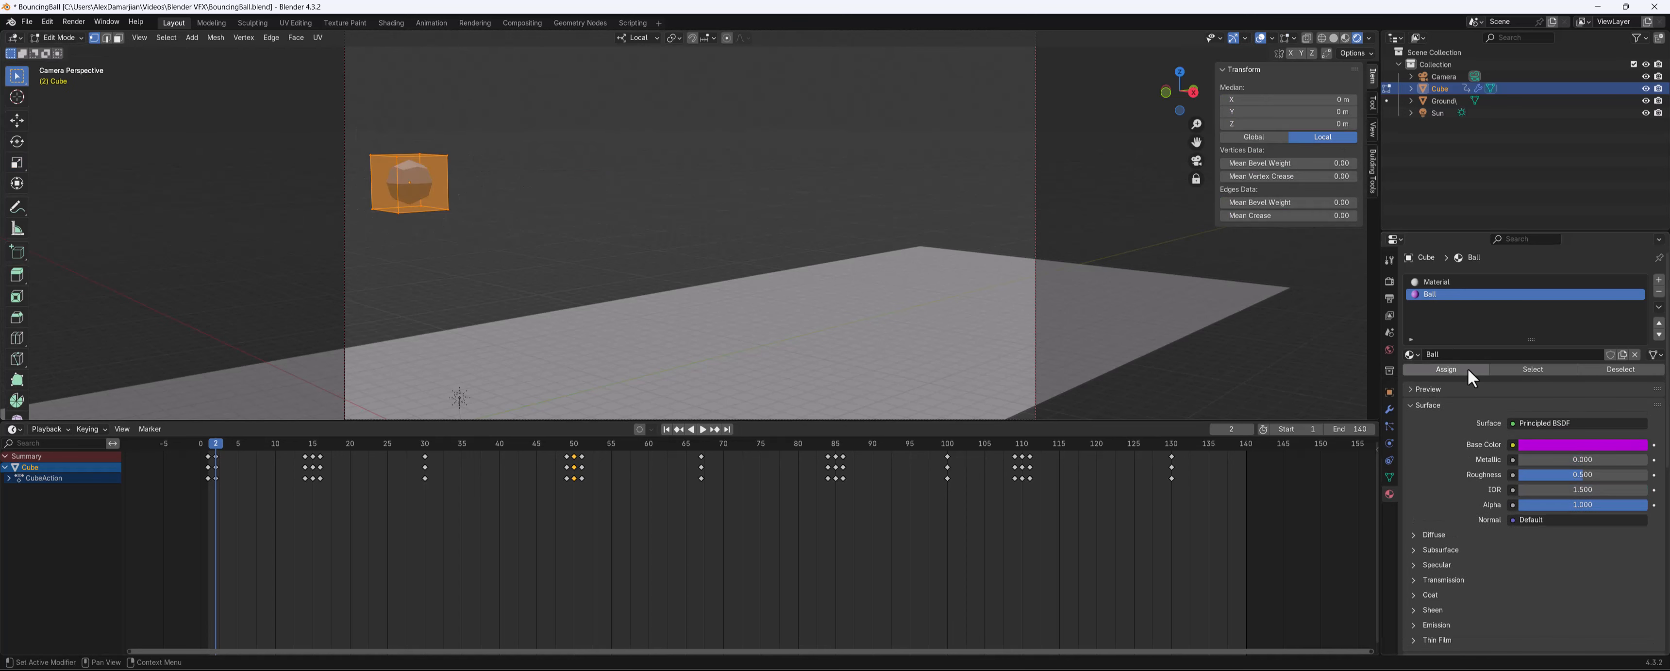
left_click(1462, 370)
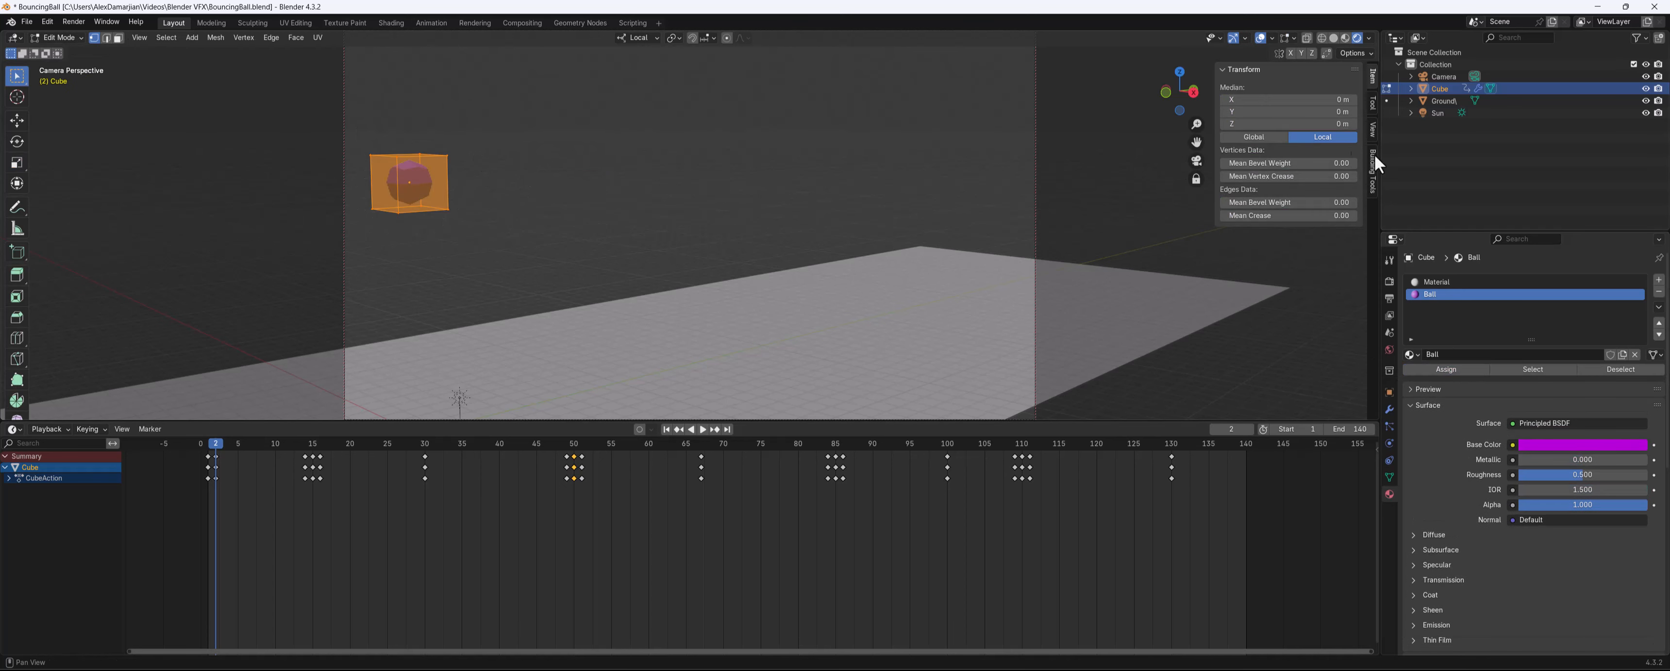
key("ctrl+Tab")
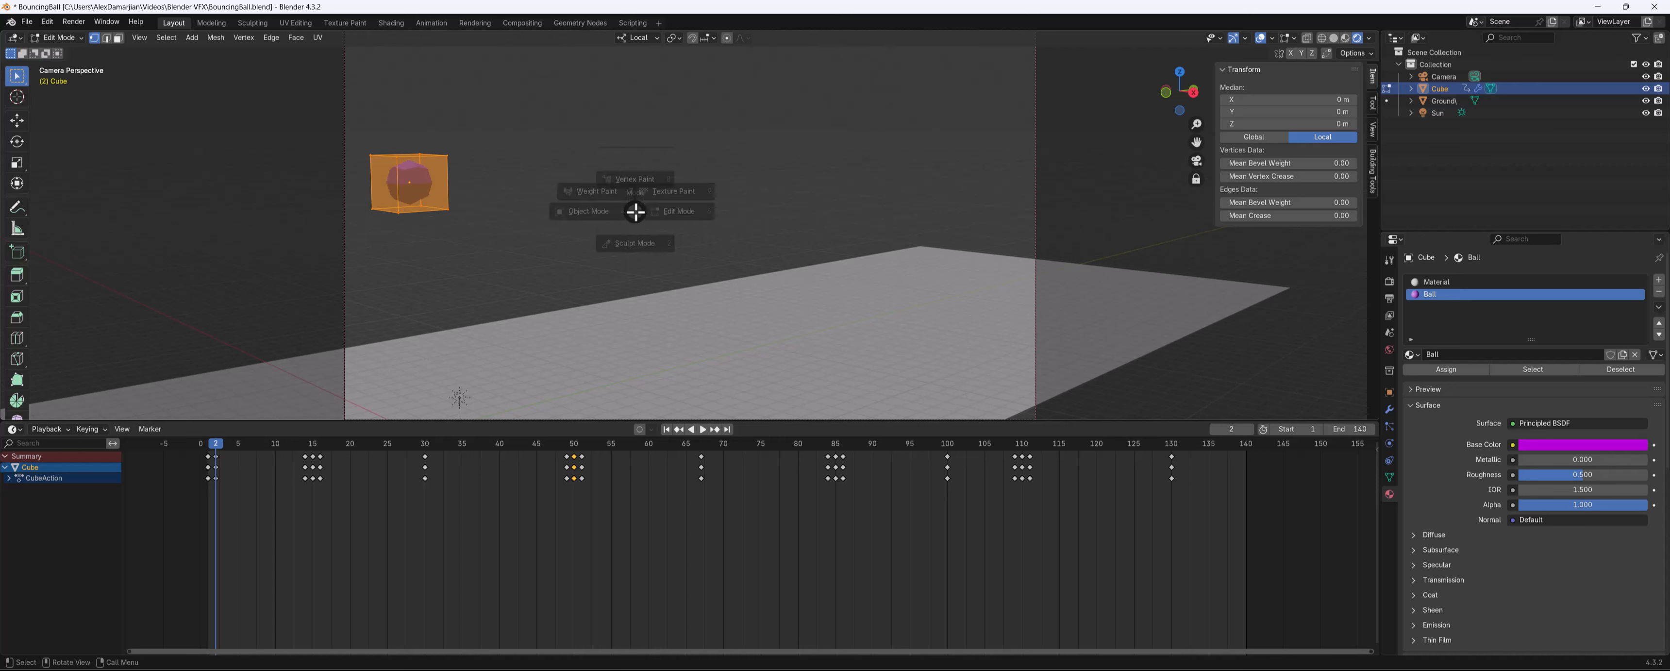
left_click(558, 212)
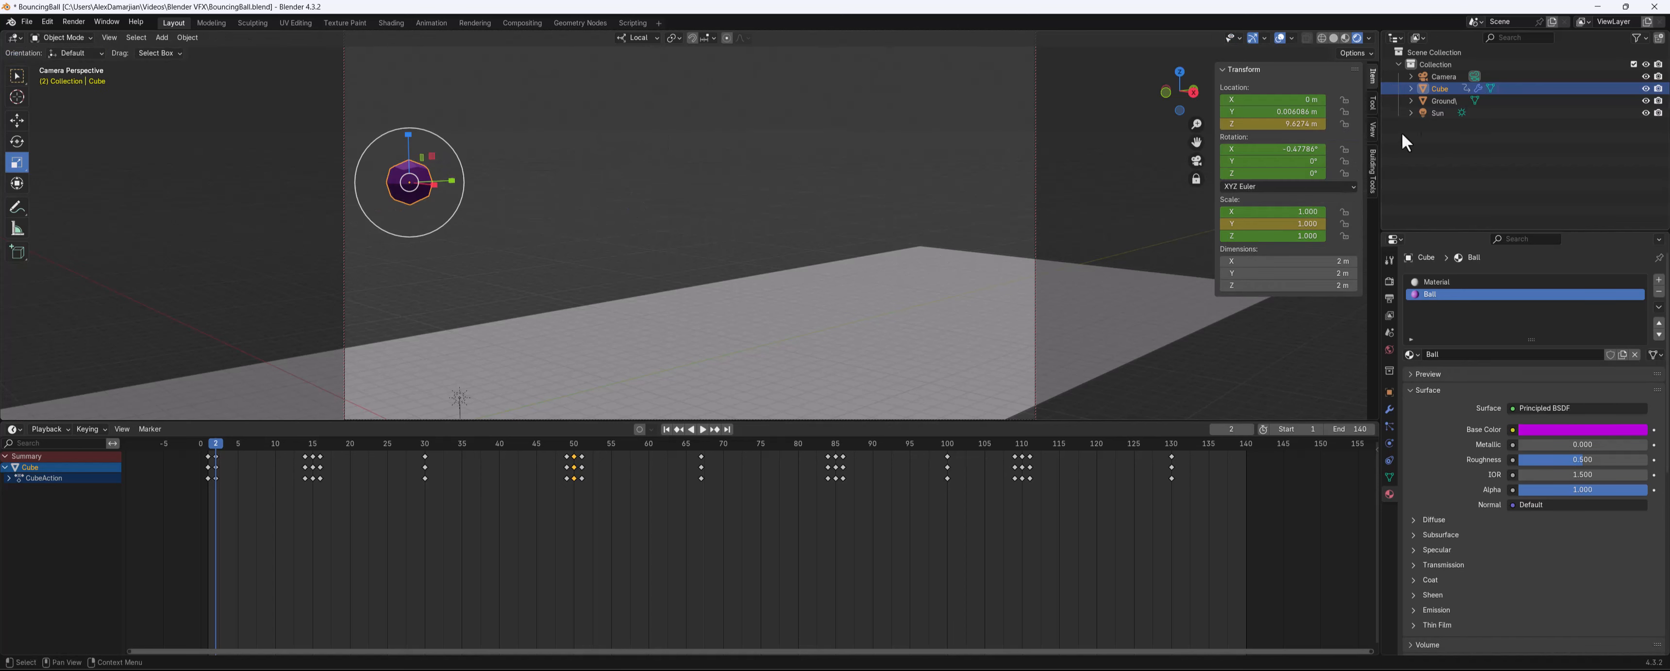
Move the sun light to about X 3.67 m, Y 6.86 m, Z 9.70 m and tilt it to about -0.9° on X
left_click(461, 394)
key("g")
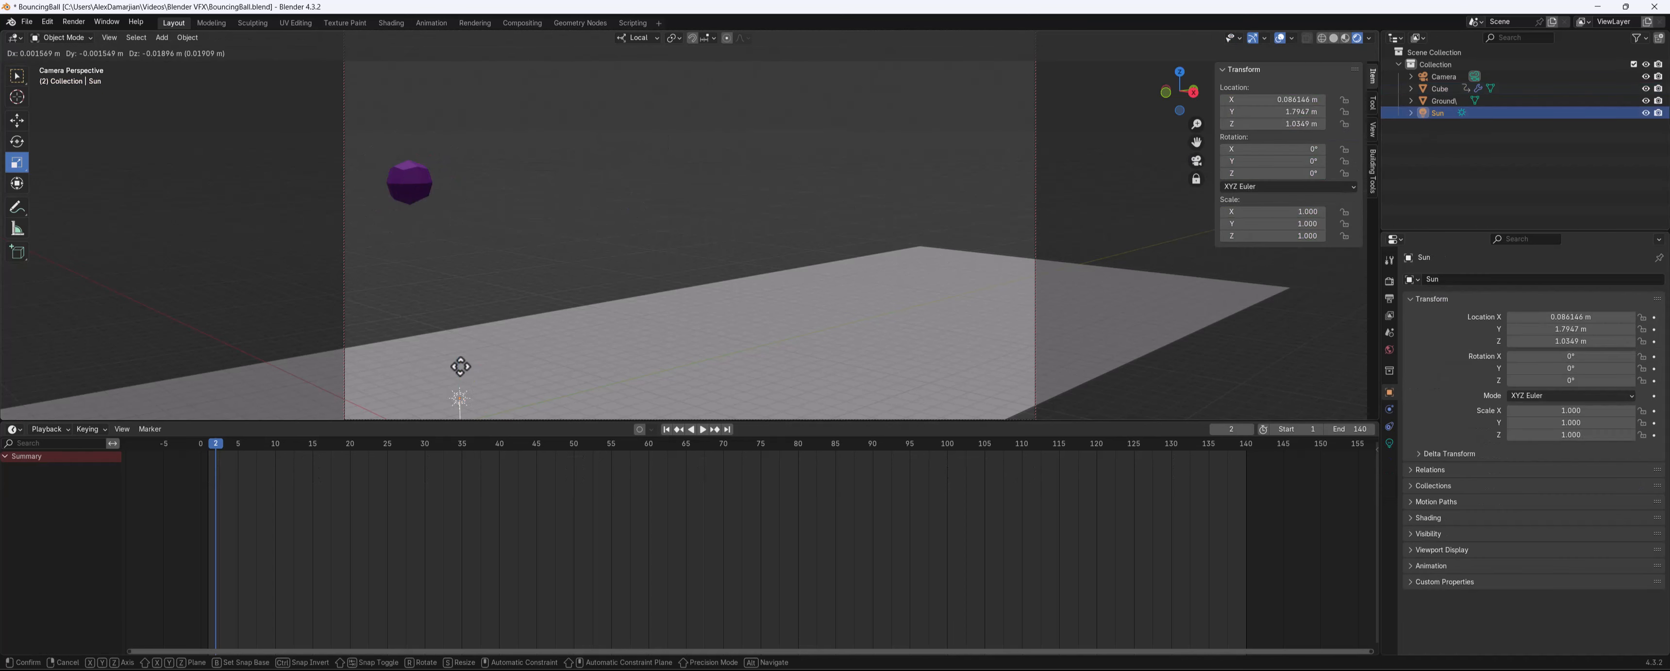
left_click(657, 175)
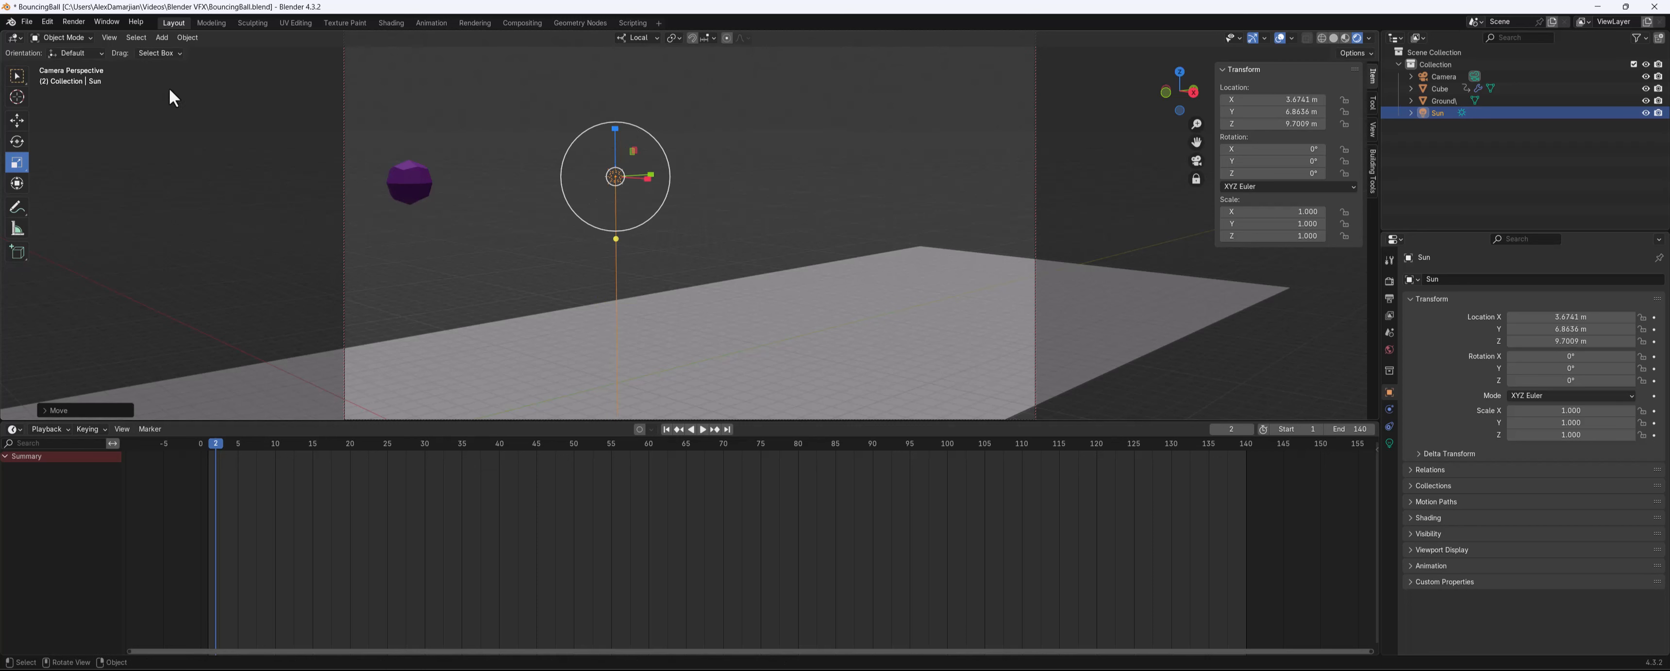
left_click(17, 142)
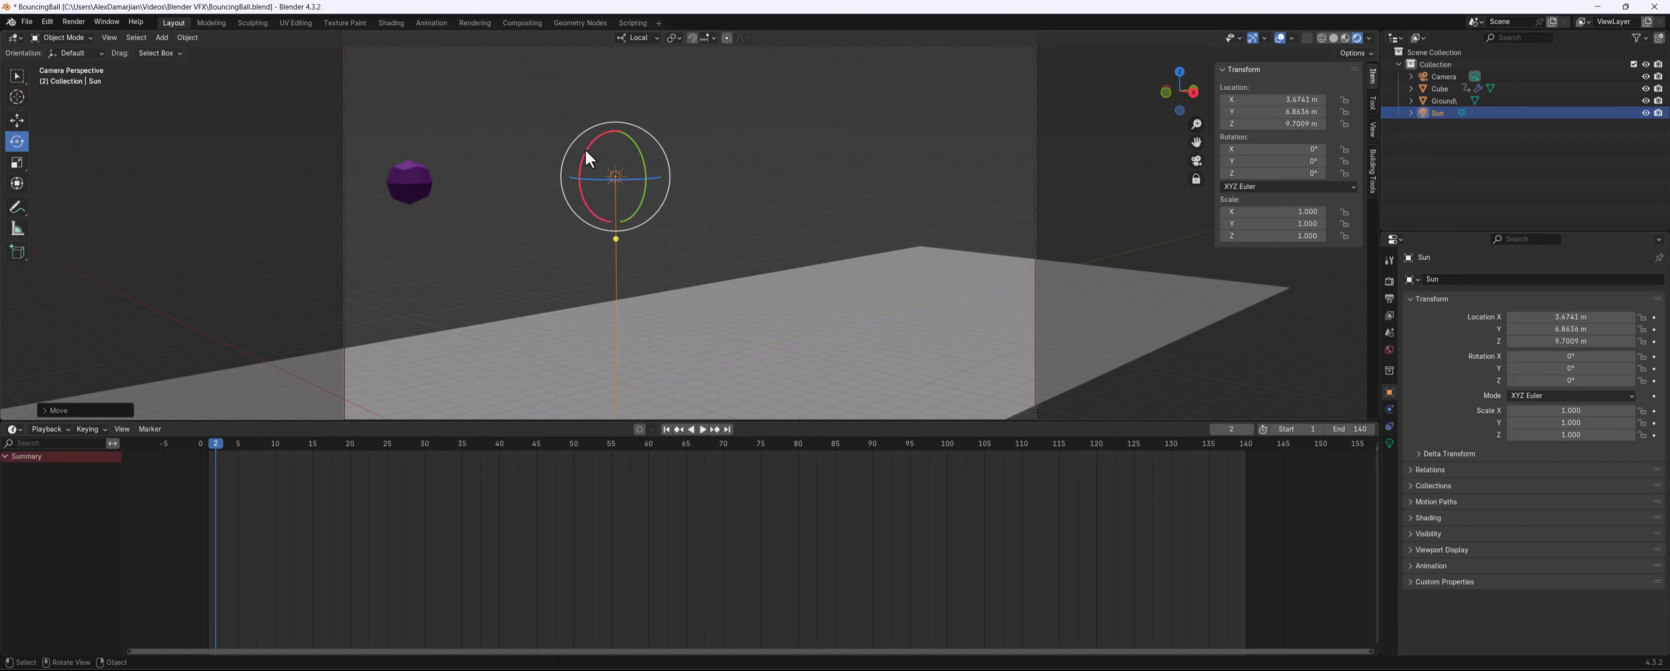
mouse_move(585, 147)
left_mouse_down()
mouse_move(572, 175)
mouse_move(585, 150)
left_mouse_up()
Duplicate the sun light, place the copy at about X 3.92 m, Y 15.95 m, Z 9.43 m, and rotate it to about 178.7° on X
middle_click_drag(1194, 179, 752, 201)
key("shift+d")
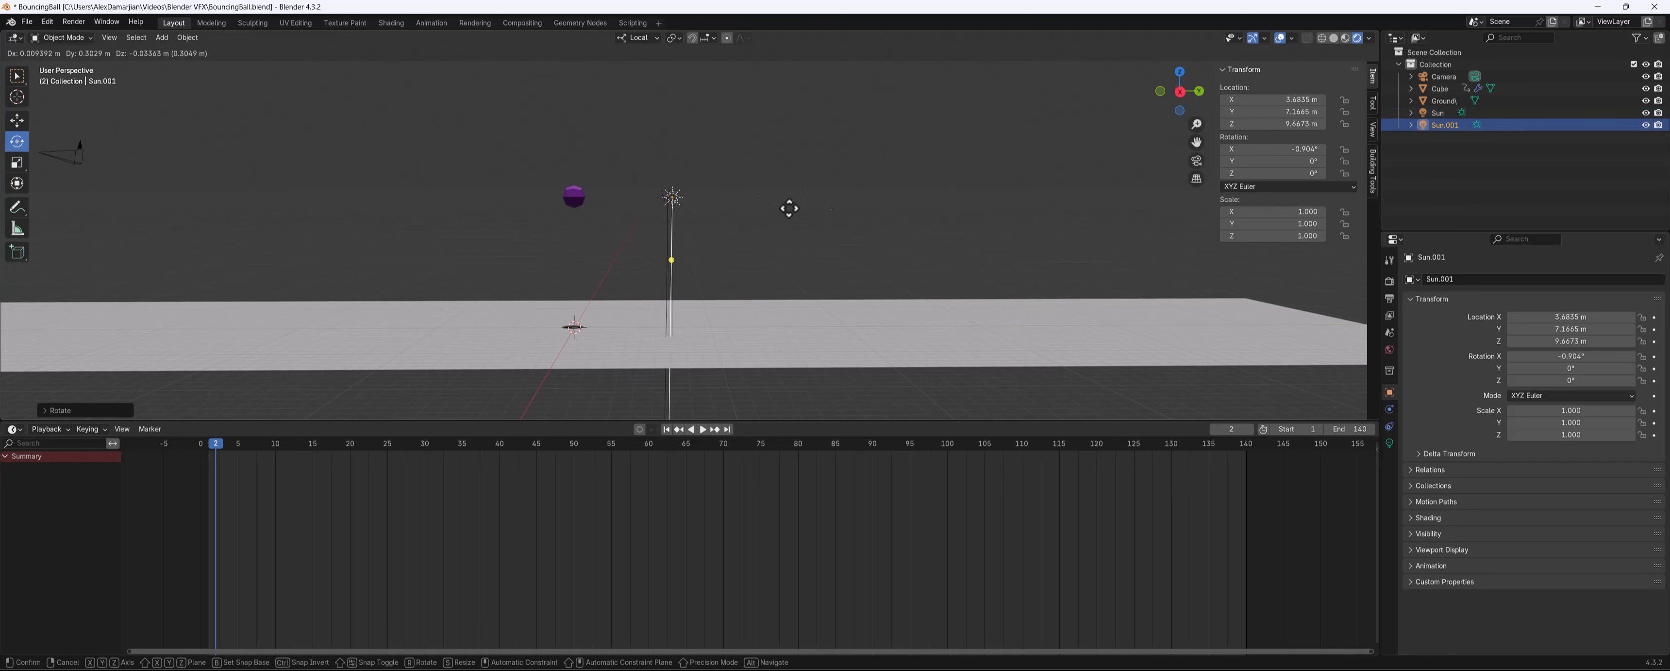
left_click(885, 206)
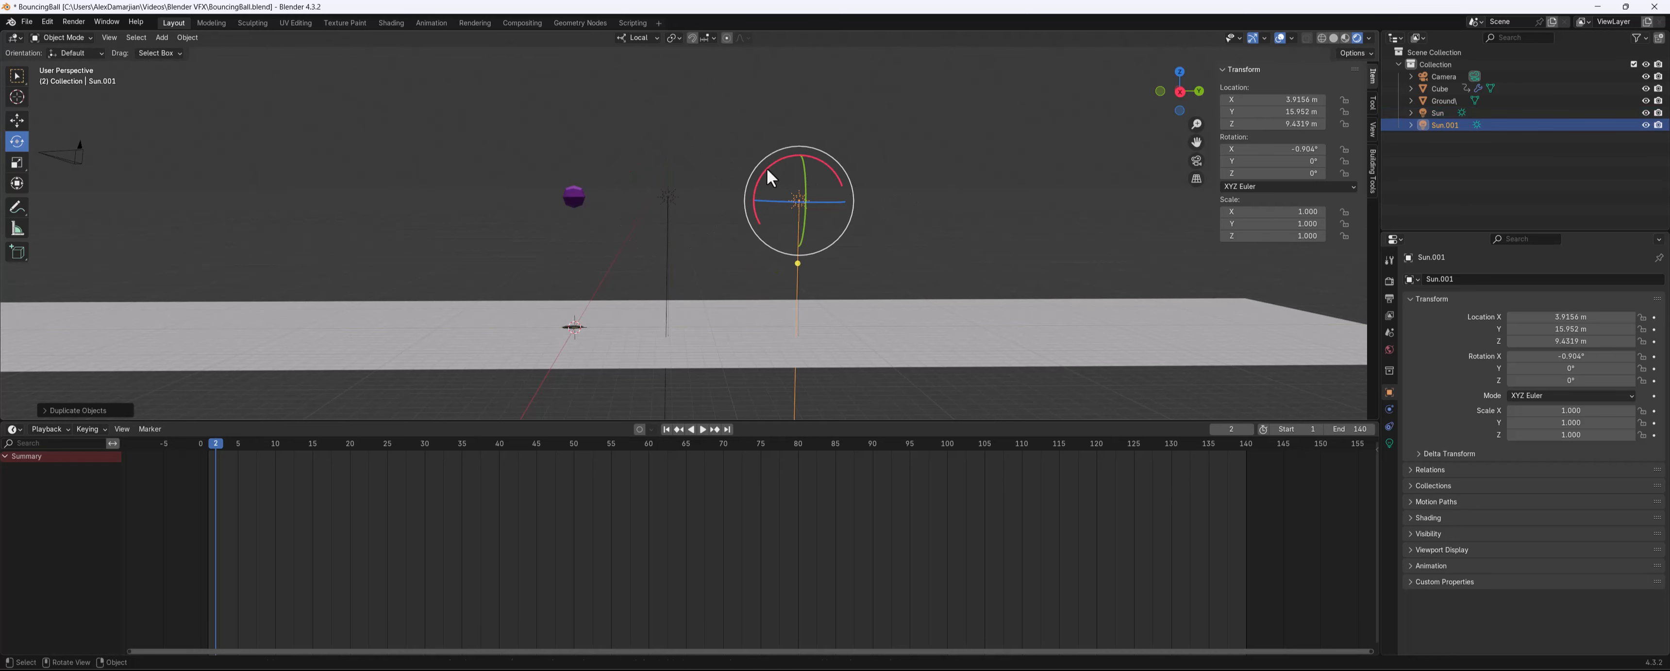
left_click_drag(764, 175, 893, 273)
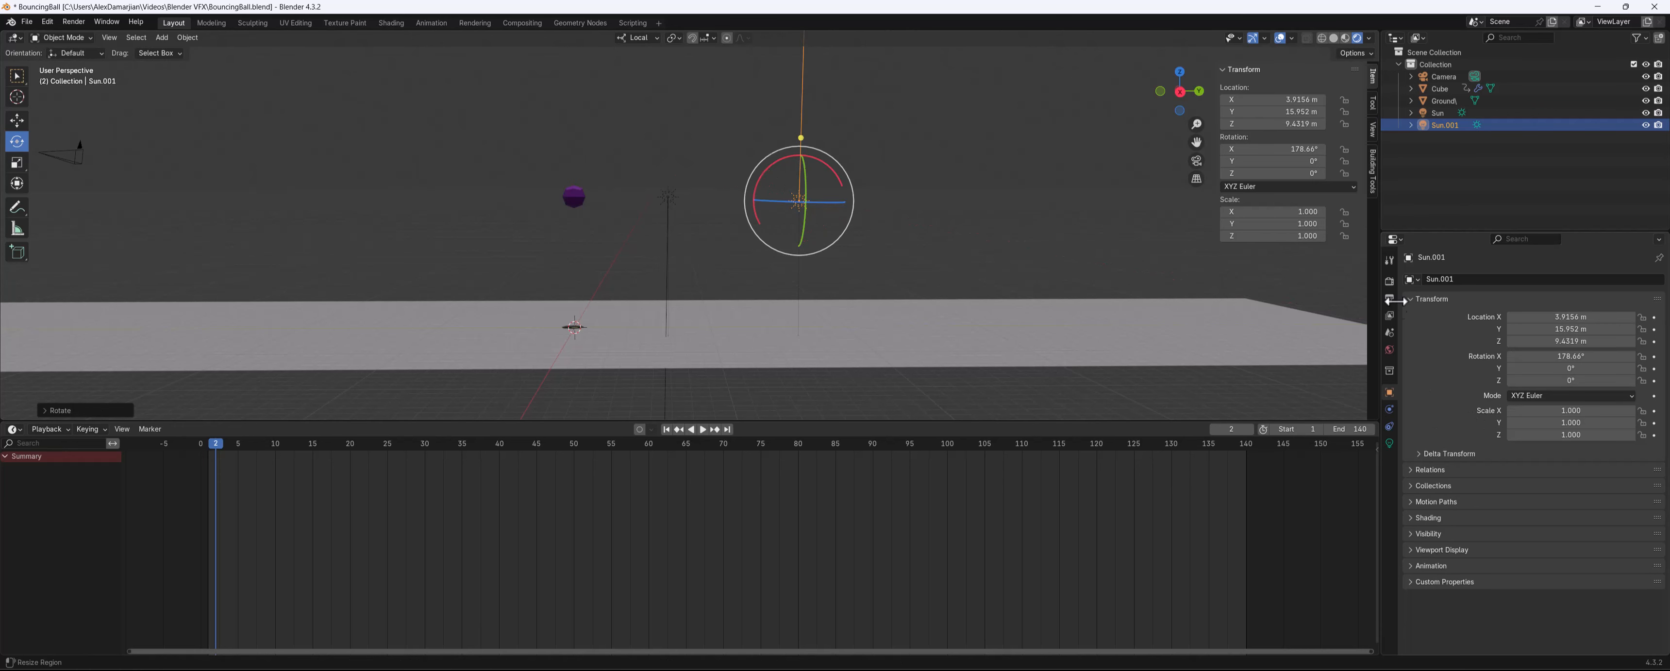
Turn off the duplicated sun's shadow, color it bright green (#00FF1E), and raise its strength to about 2.38
left_click(1389, 261)
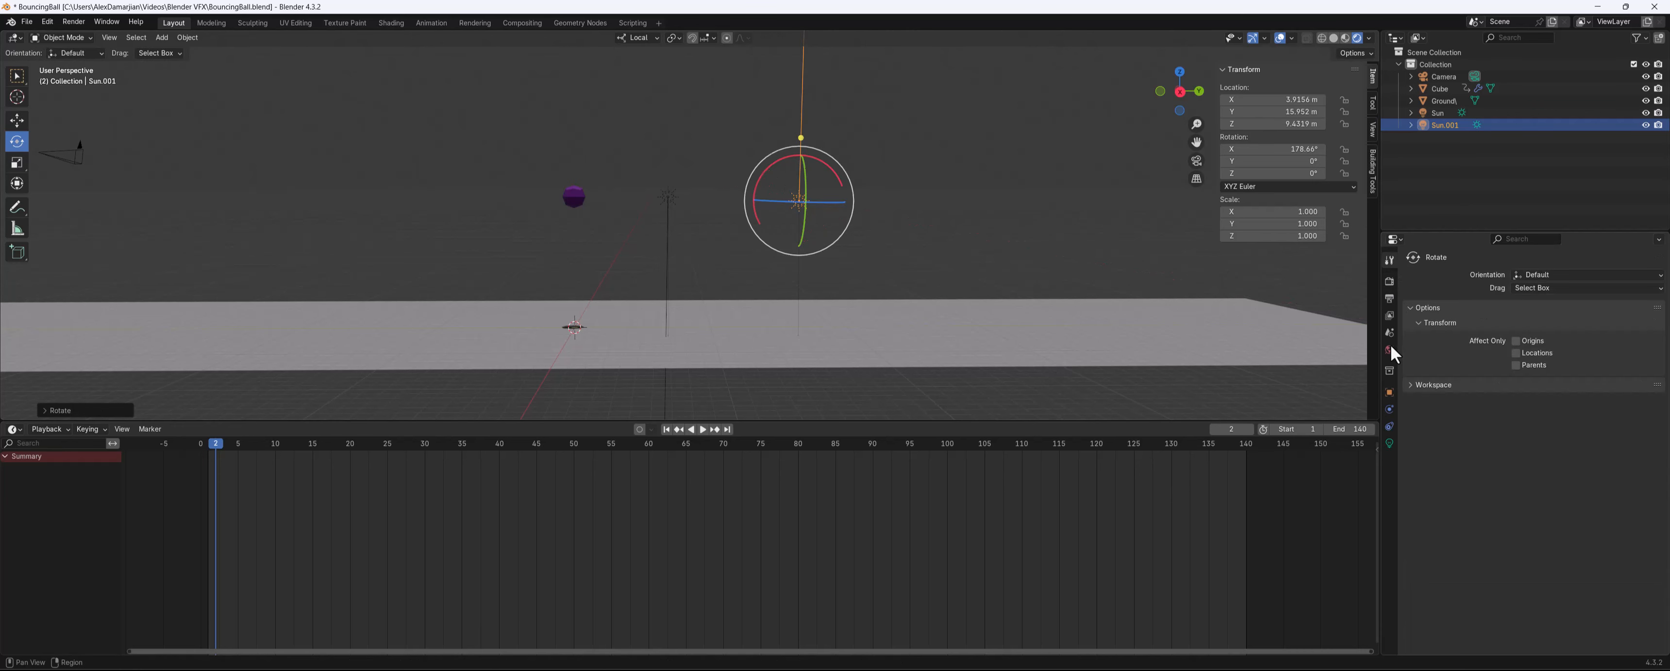
left_click(1389, 443)
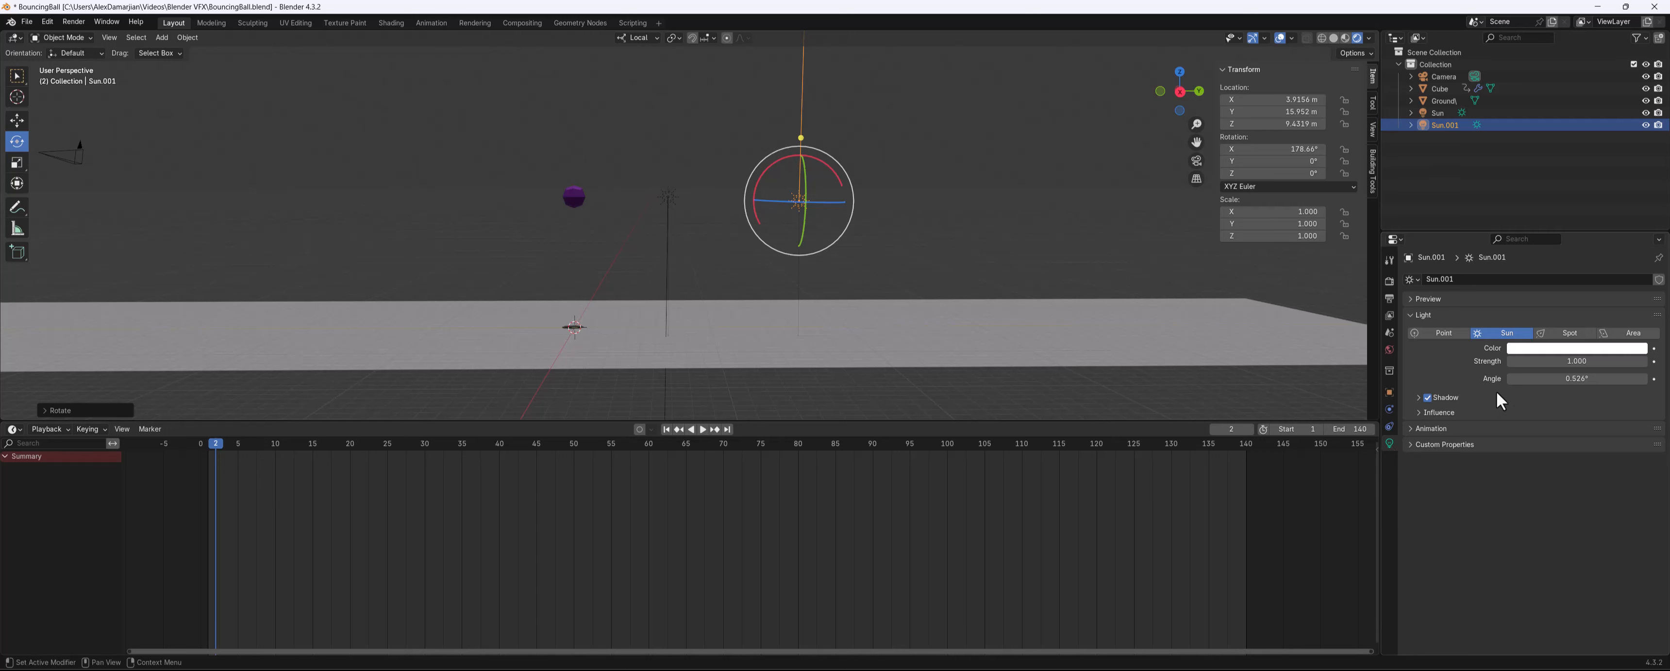
left_click(1577, 349)
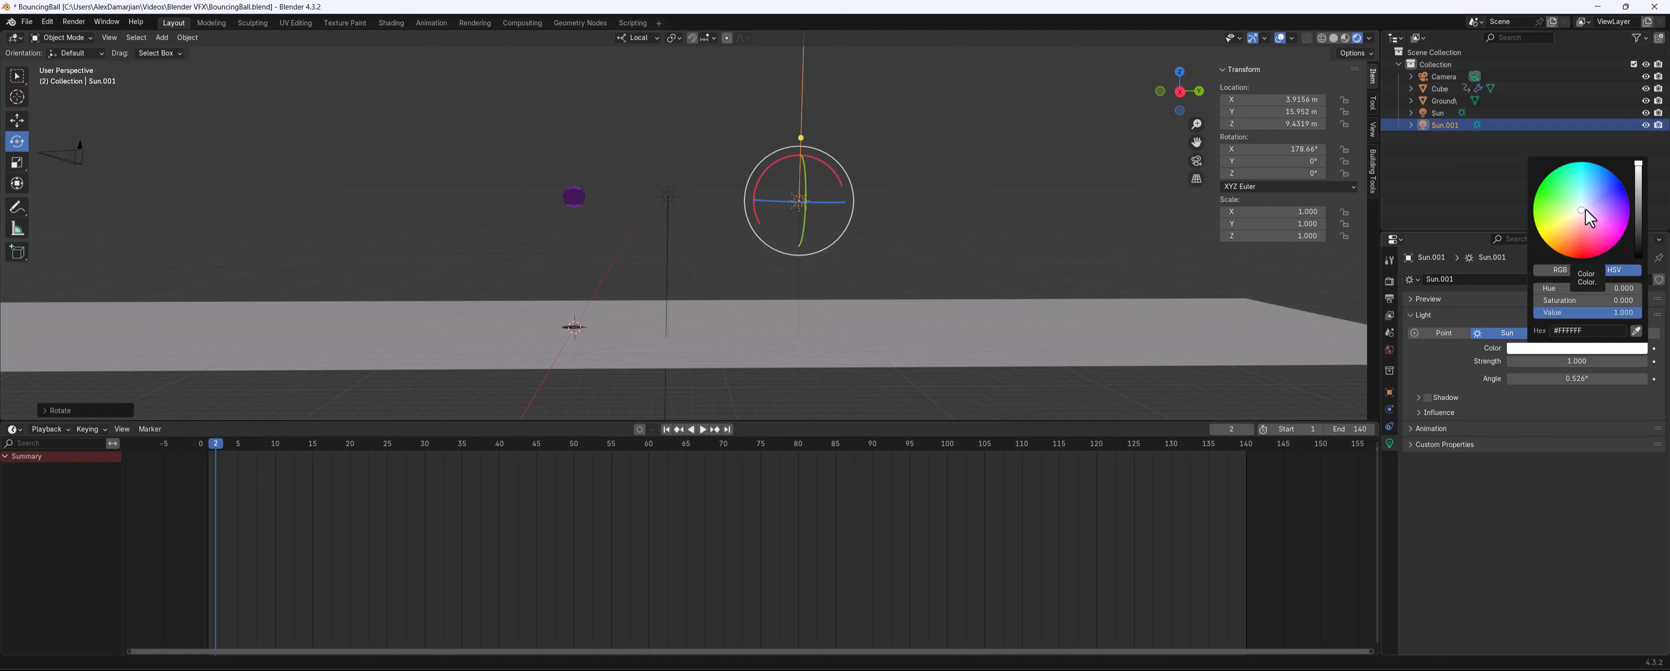
left_click_drag(1585, 210, 1542, 181)
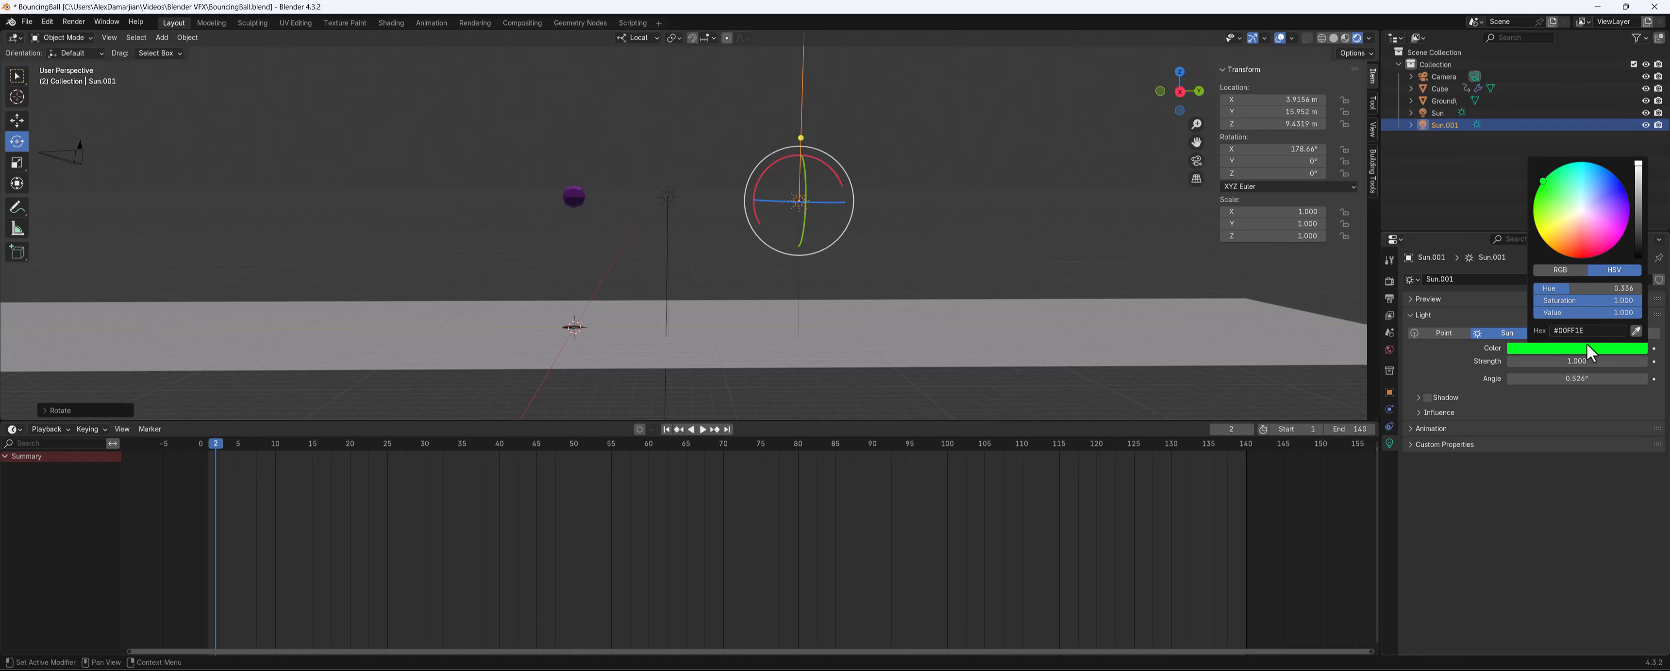
left_click_drag(1588, 361, 1610, 360)
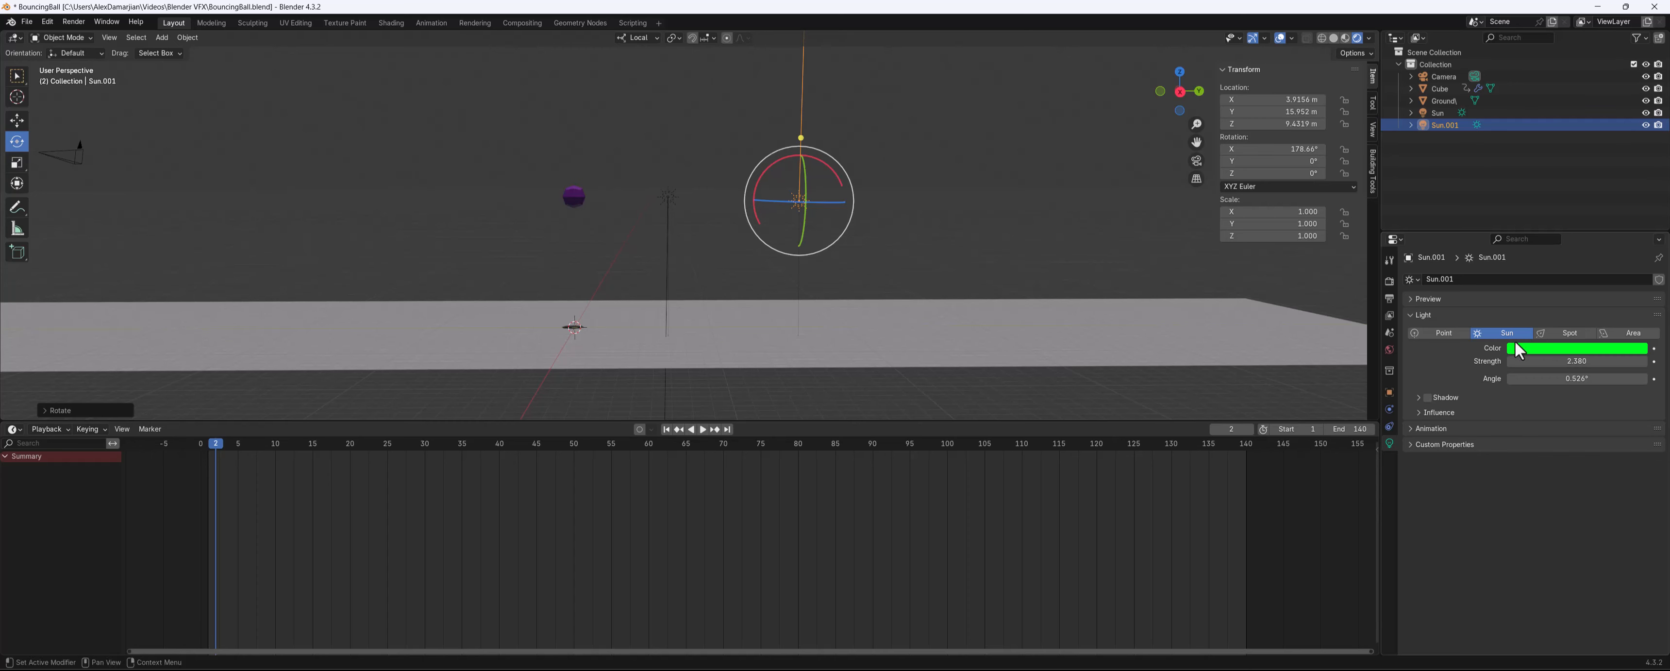
Apply smooth shading to the purple ball
middle_click_drag(603, 224, 596, 168)
right_click(557, 173)
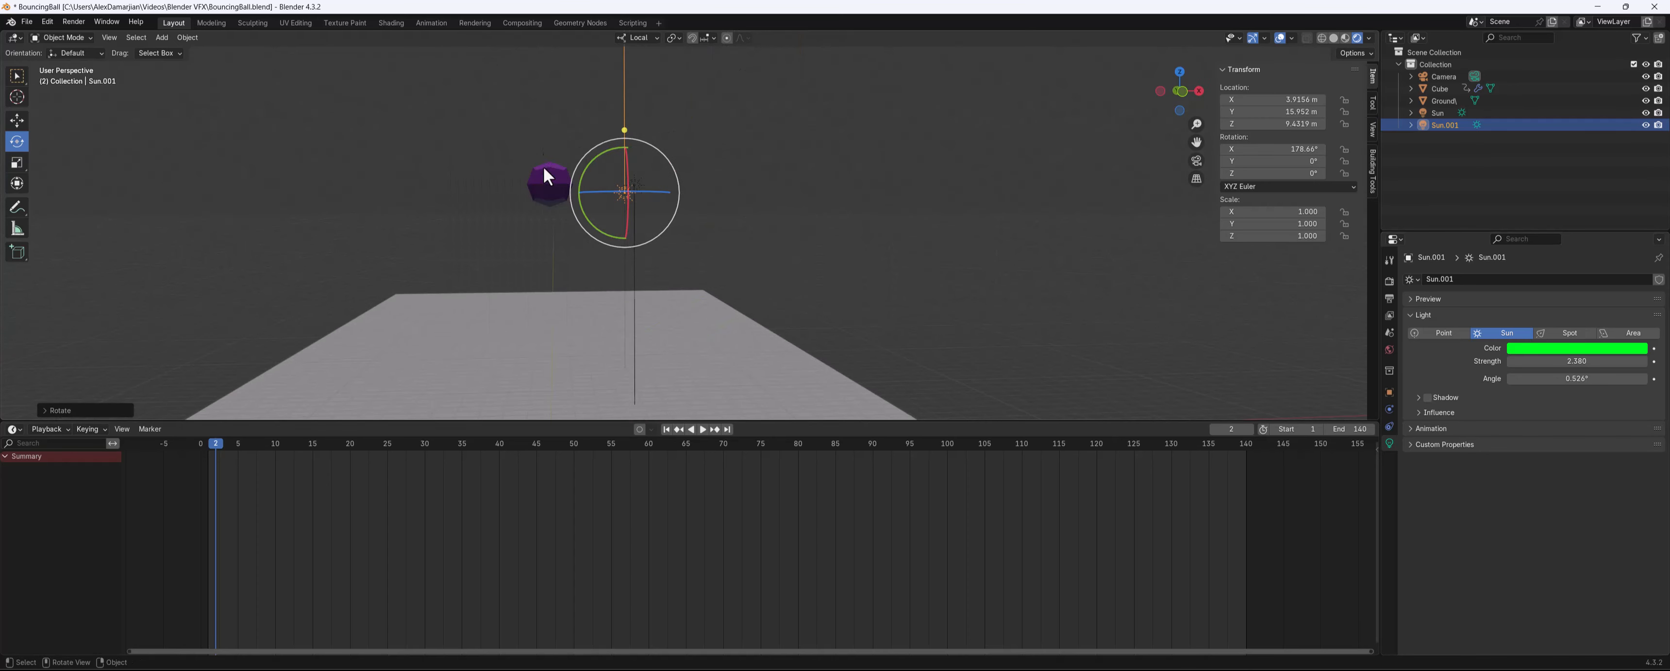
left_click(541, 182)
right_click(540, 185)
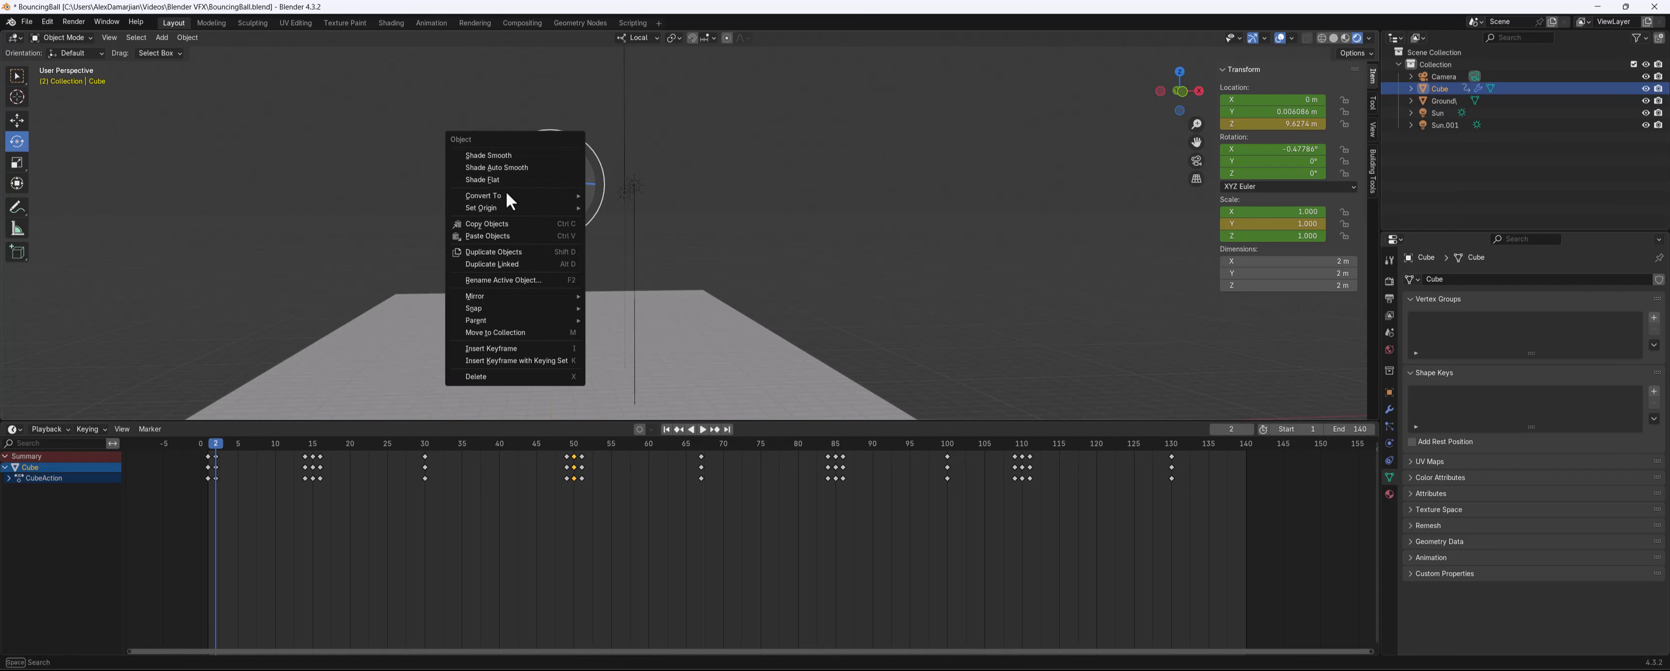
left_click(506, 157)
Set the green sun's angle to about 8.43° and its strength to about 1.65
middle_click_drag(586, 187, 718, 245)
left_click(760, 198)
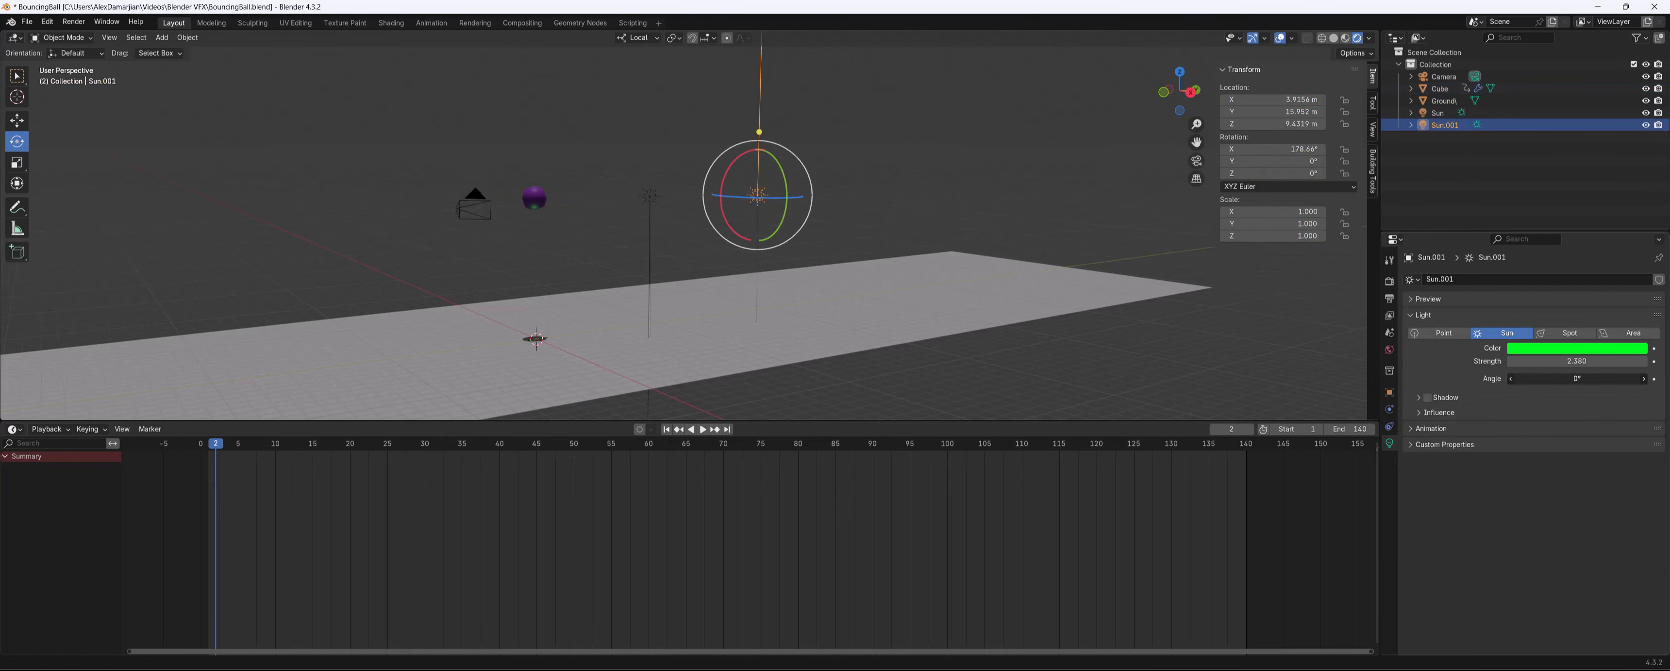
left_click_drag(1583, 378, 1575, 362)
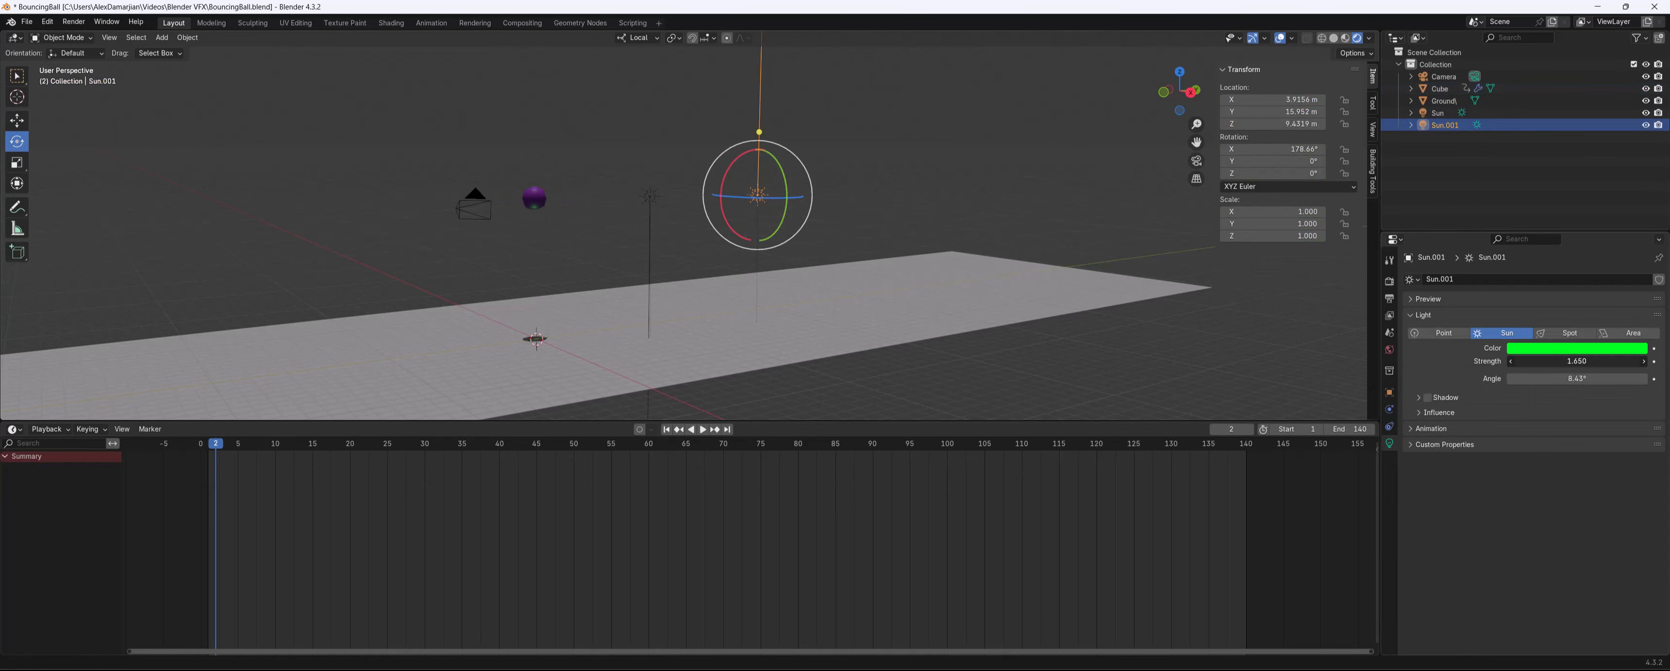
Give the ground plane a new material with a bright green base color
left_click(802, 331)
left_click(1389, 495)
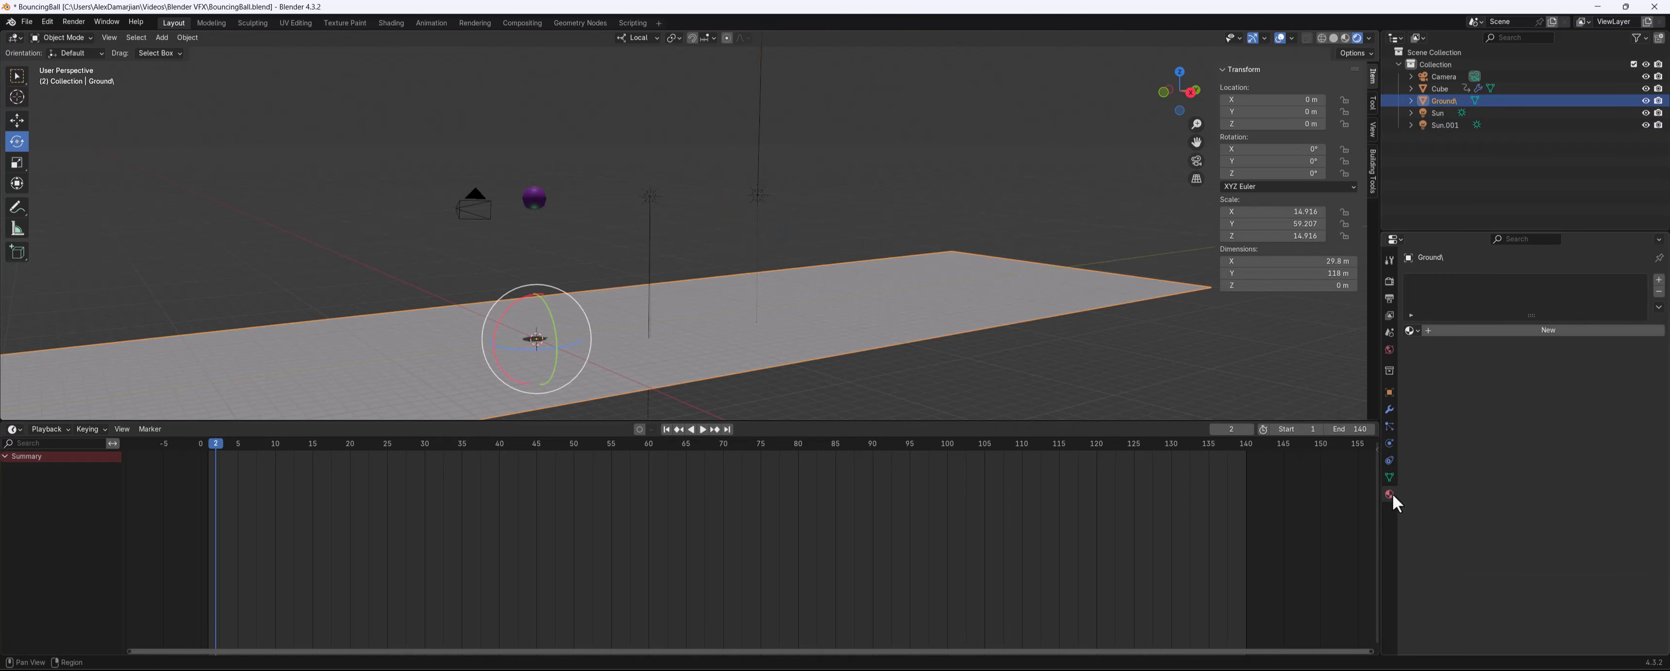
left_click(1550, 332)
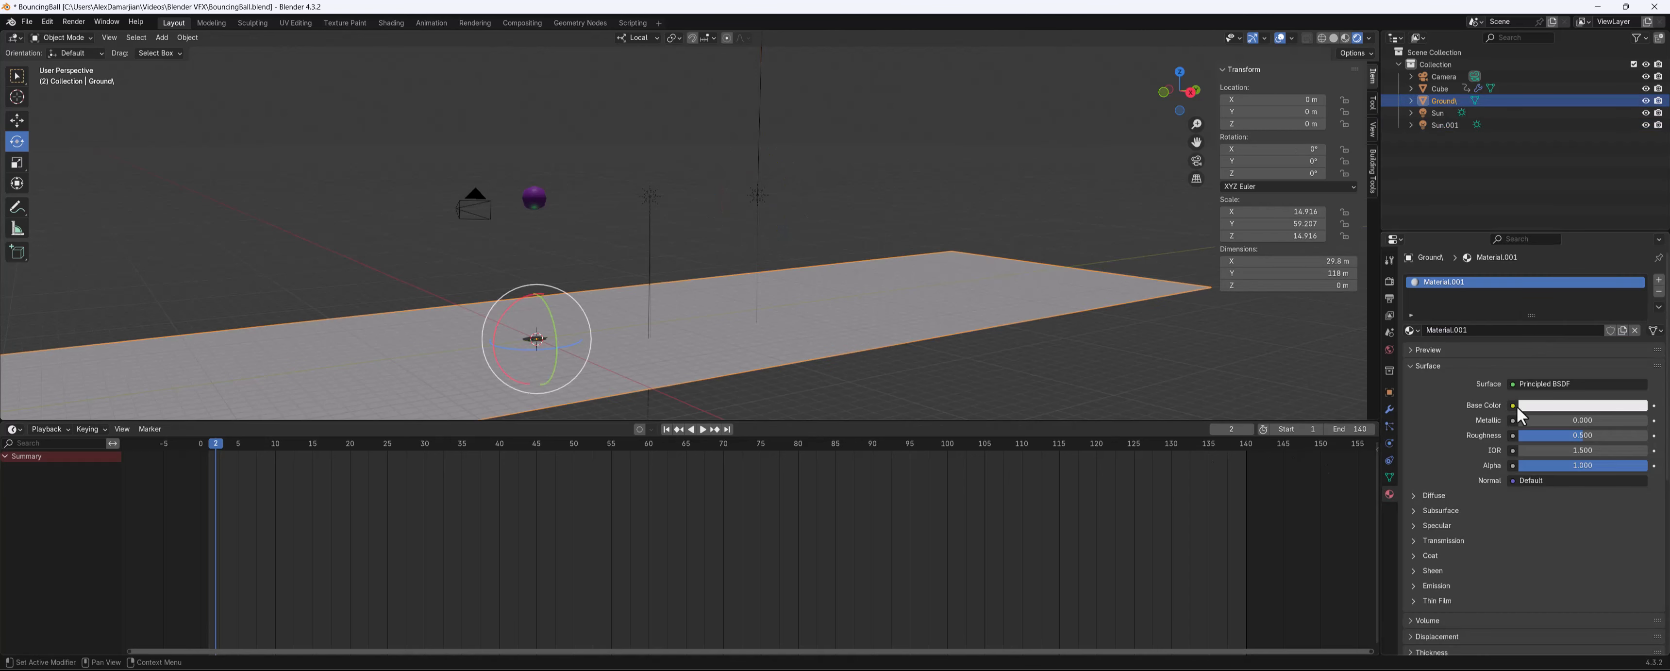
left_click(1519, 407)
left_click_drag(1569, 310, 1544, 232)
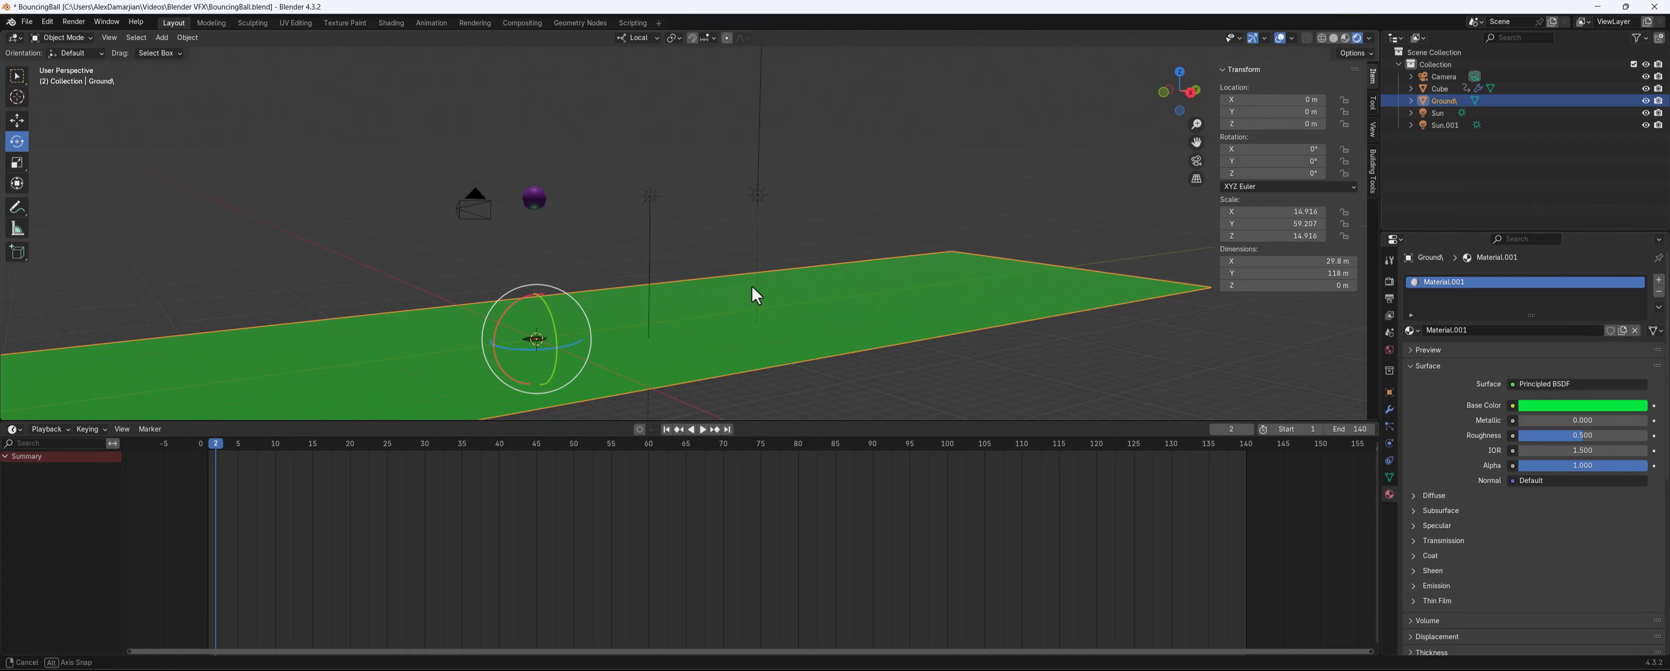
Render the current frame to check the green ground and the ball, and close the render window
middle_click_drag(755, 293, 765, 291)
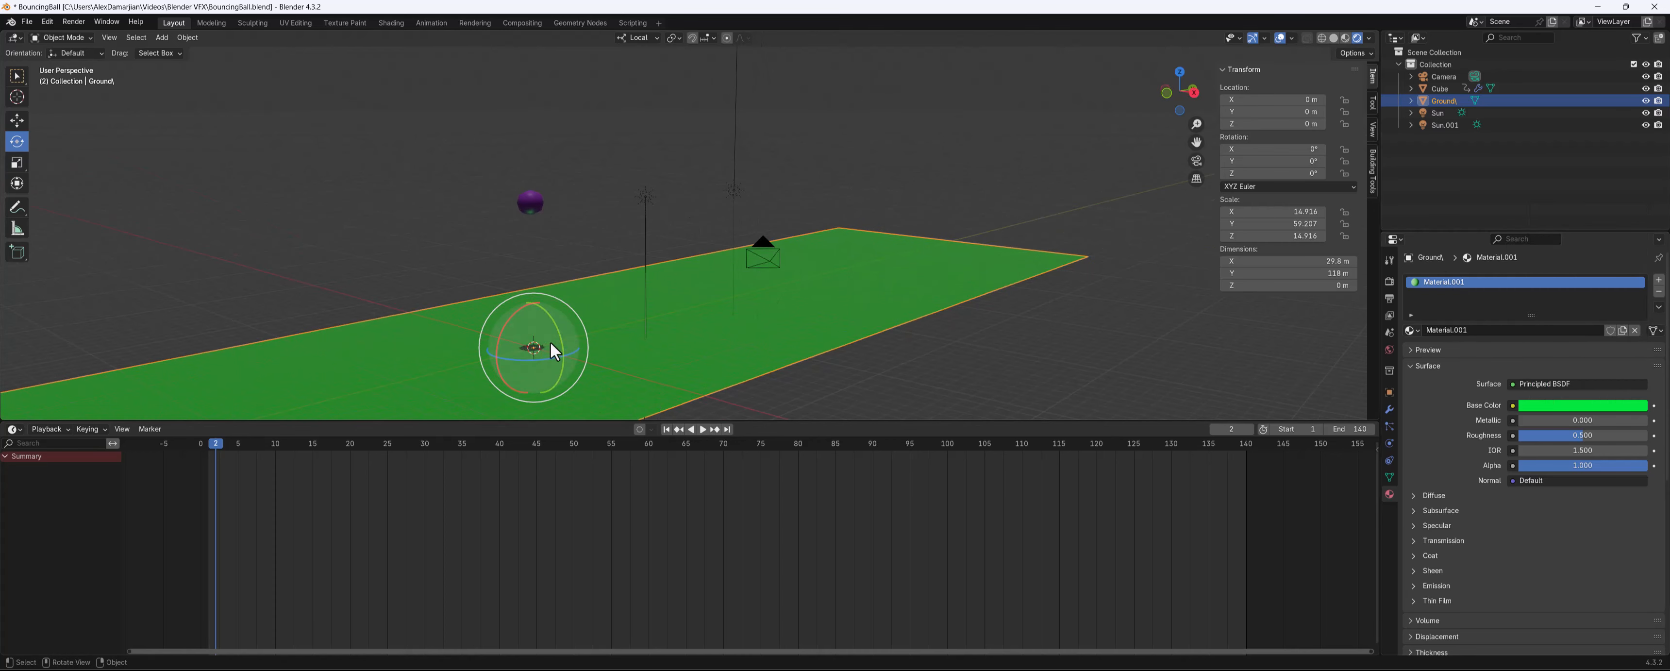
key("F12")
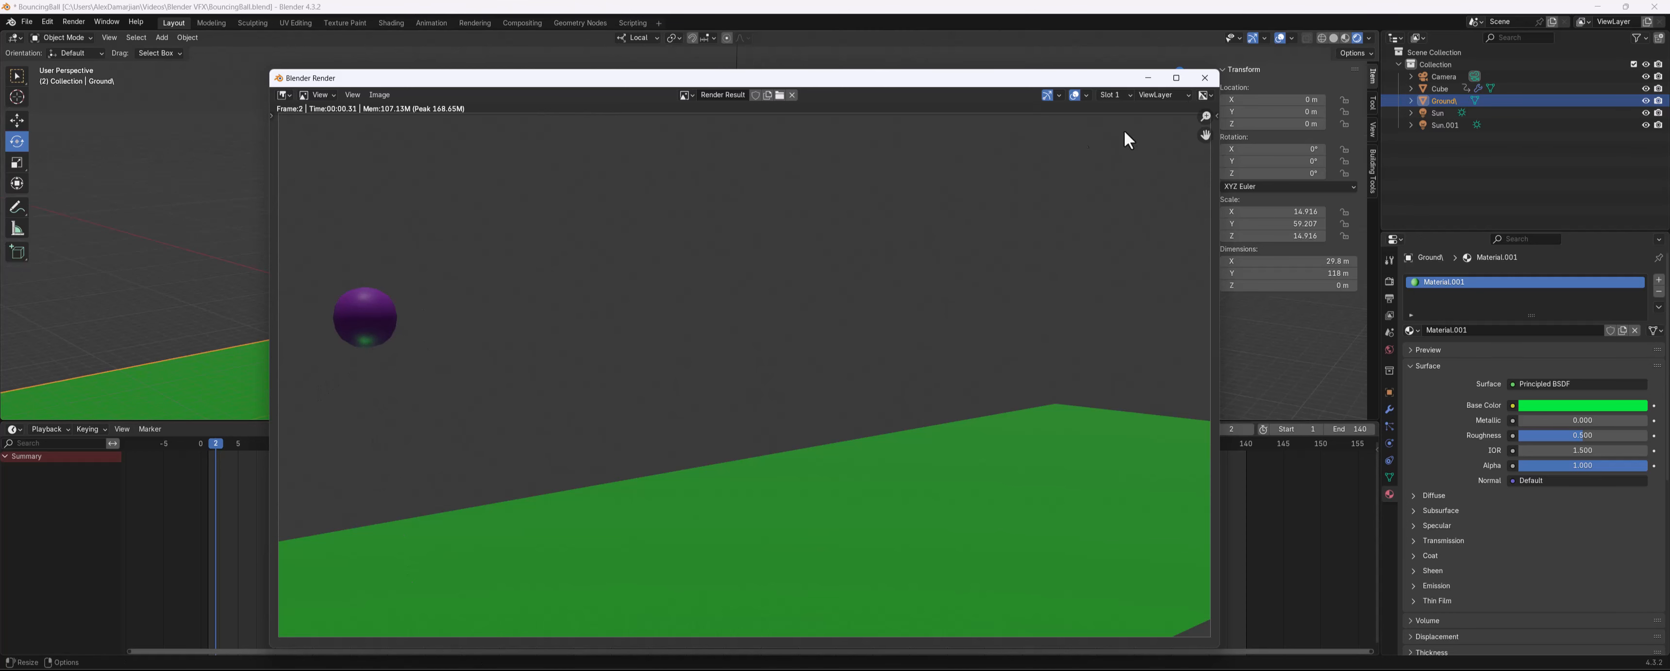
left_click(1207, 79)
Lighten the ball material's base color to pinkish purple (#D377D7) and check it with a test render
left_click(545, 205)
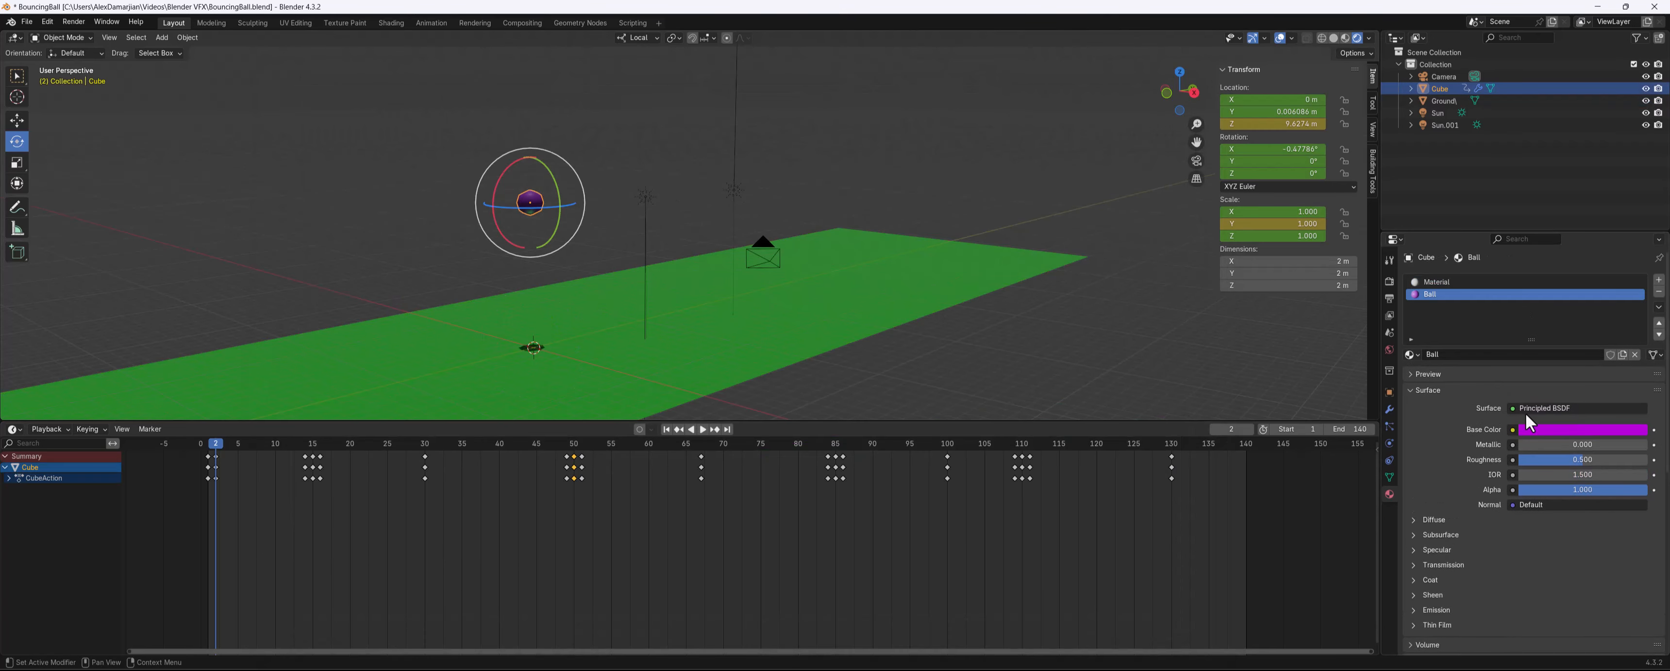
left_click(1564, 428)
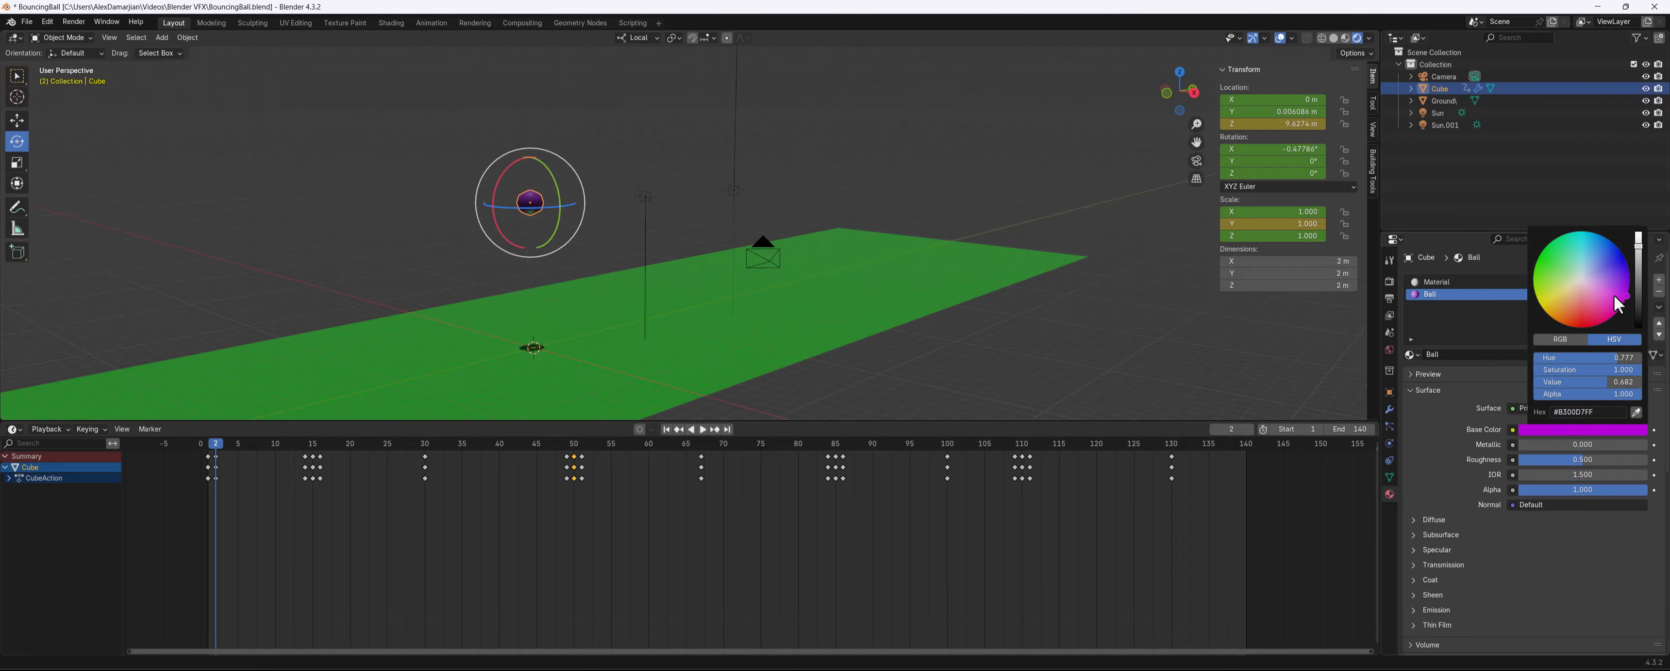
mouse_move(1610, 296)
left_mouse_down()
mouse_move(1567, 275)
mouse_move(1600, 296)
left_mouse_up()
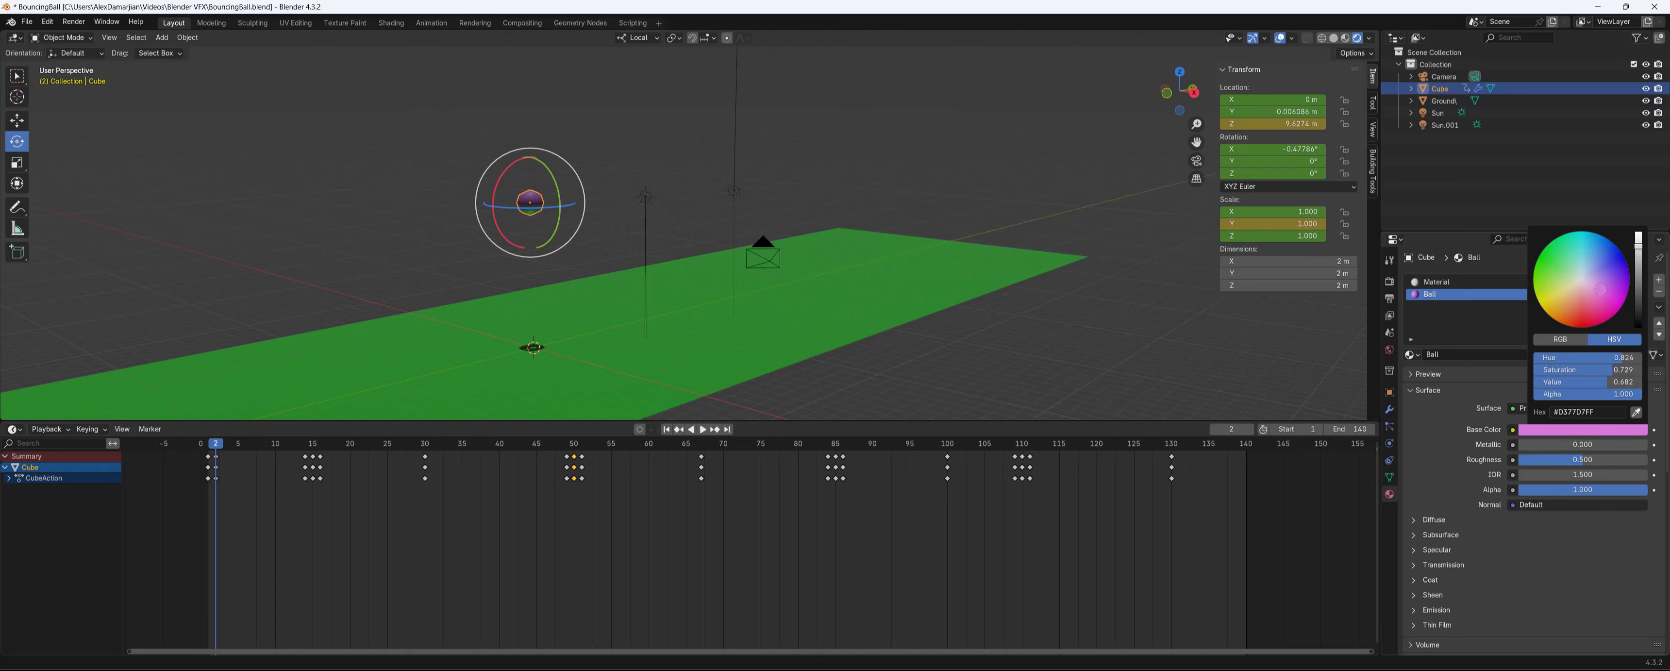
key("F12")
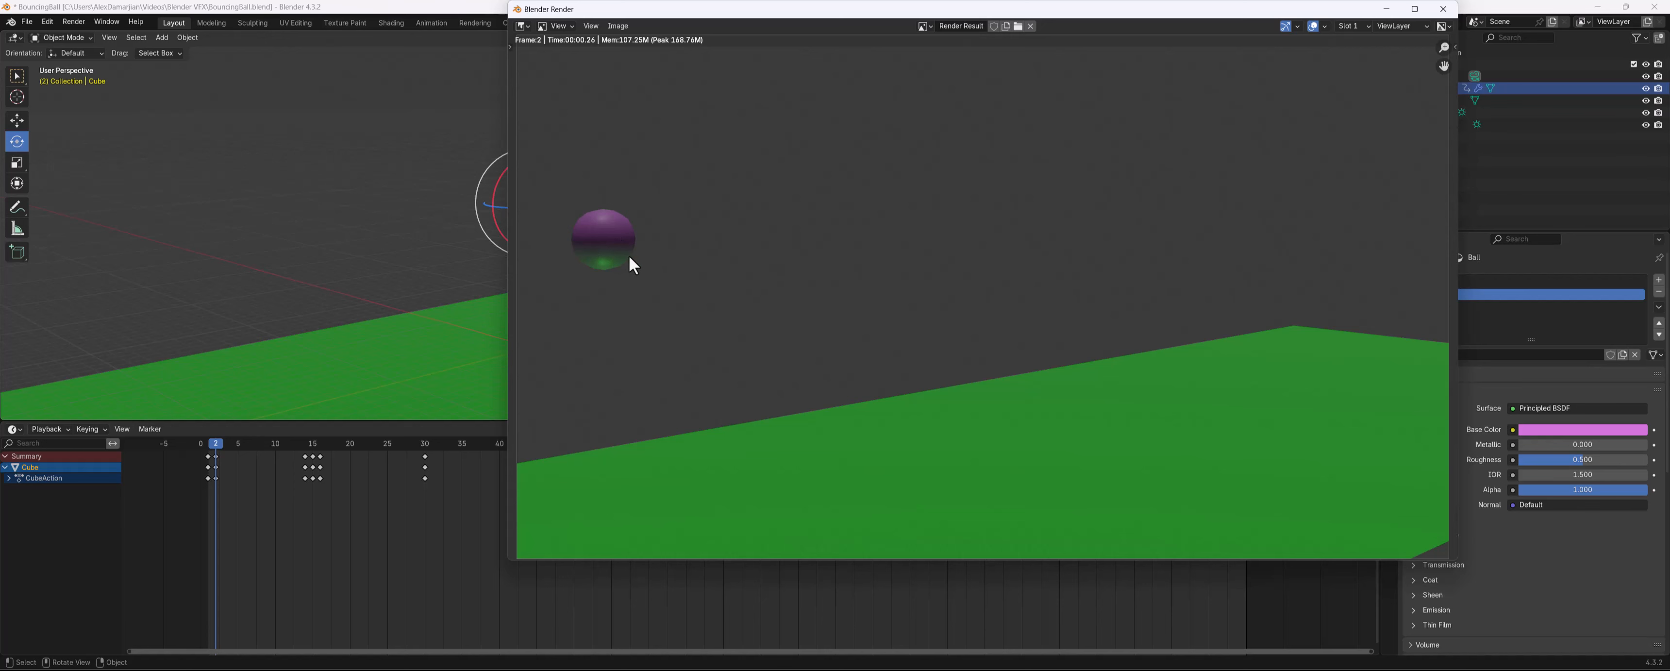
left_click(1443, 9)
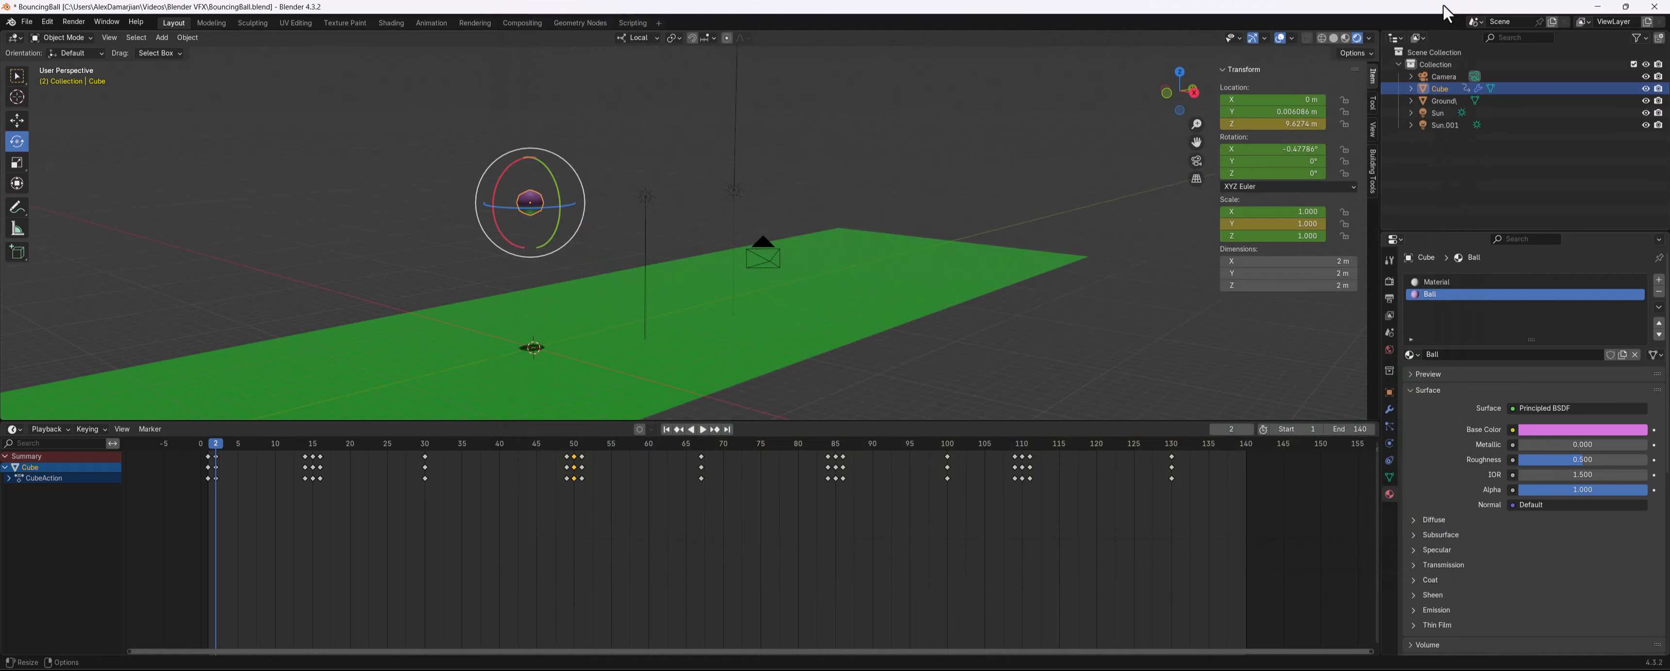
View the scene through the camera, play back the bounce animation, and return the timeline to frame 0
left_click(1390, 297)
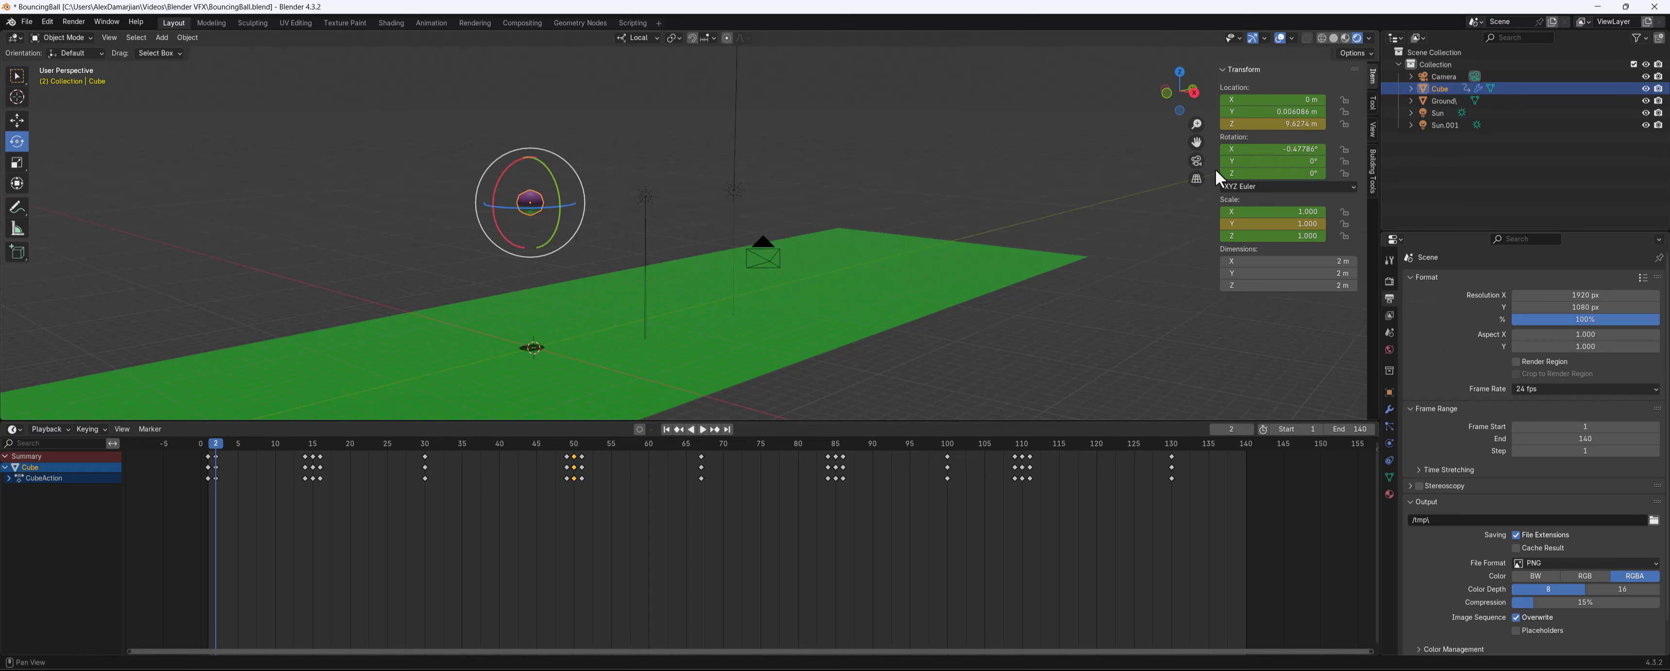
left_click(1197, 161)
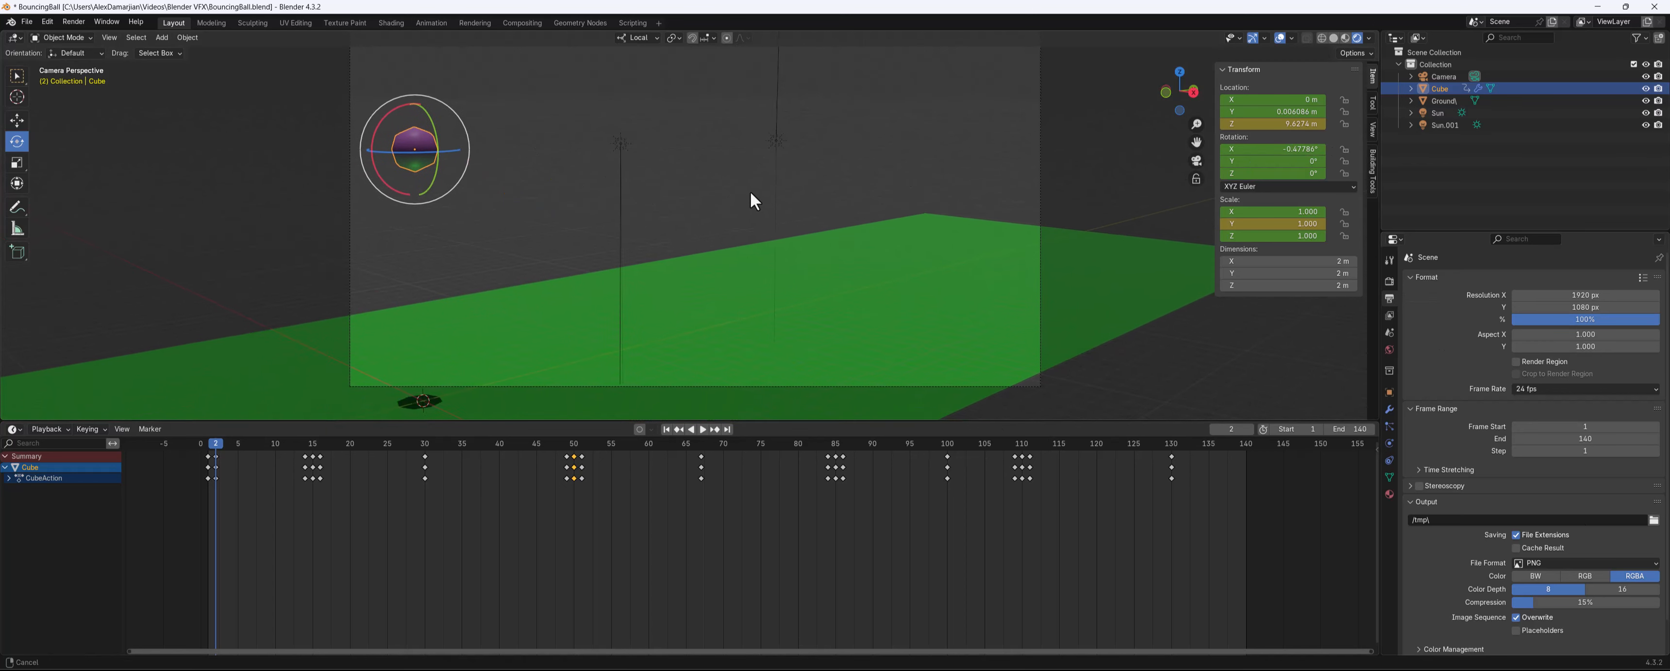
middle_click_drag(750, 201, 772, 179)
left_click(1196, 160)
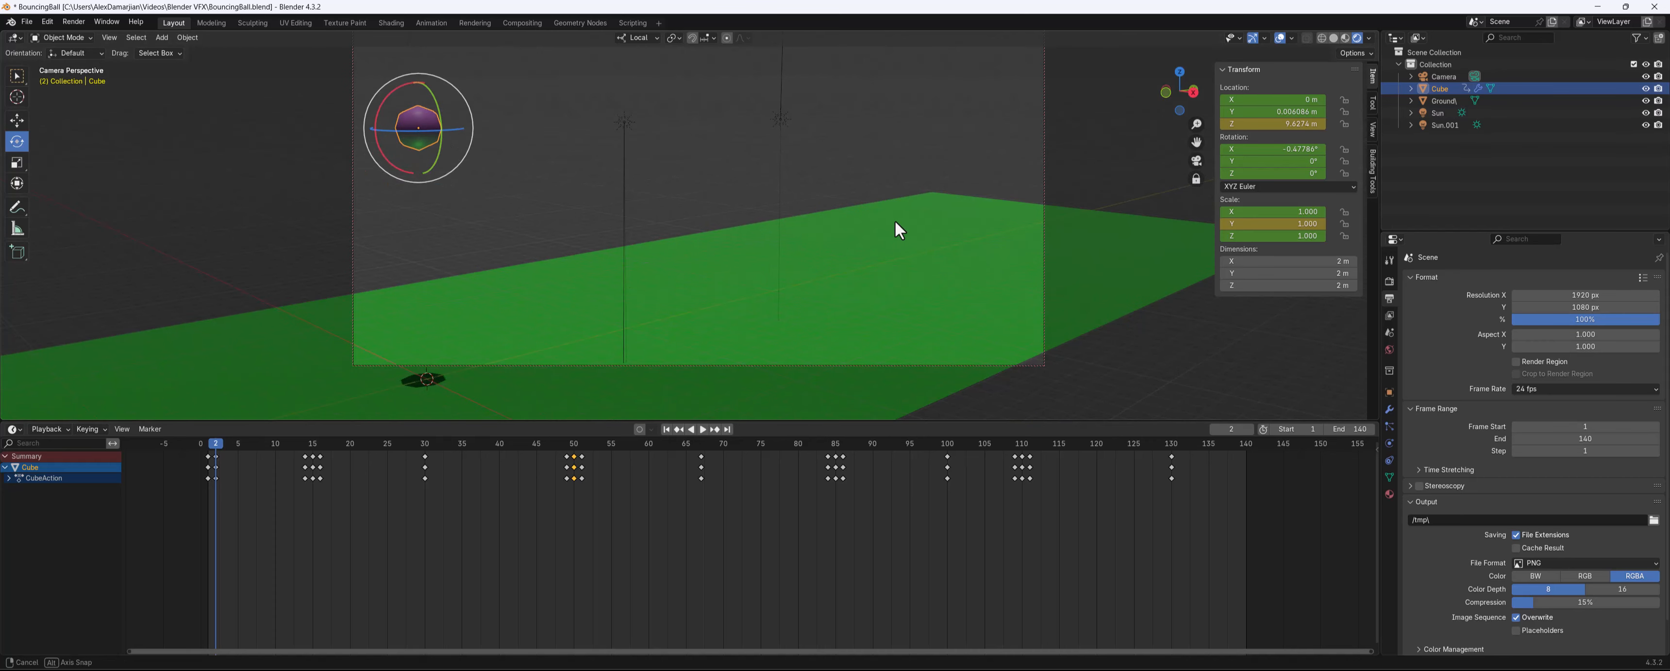
middle_click_drag(897, 242, 887, 212, "shift")
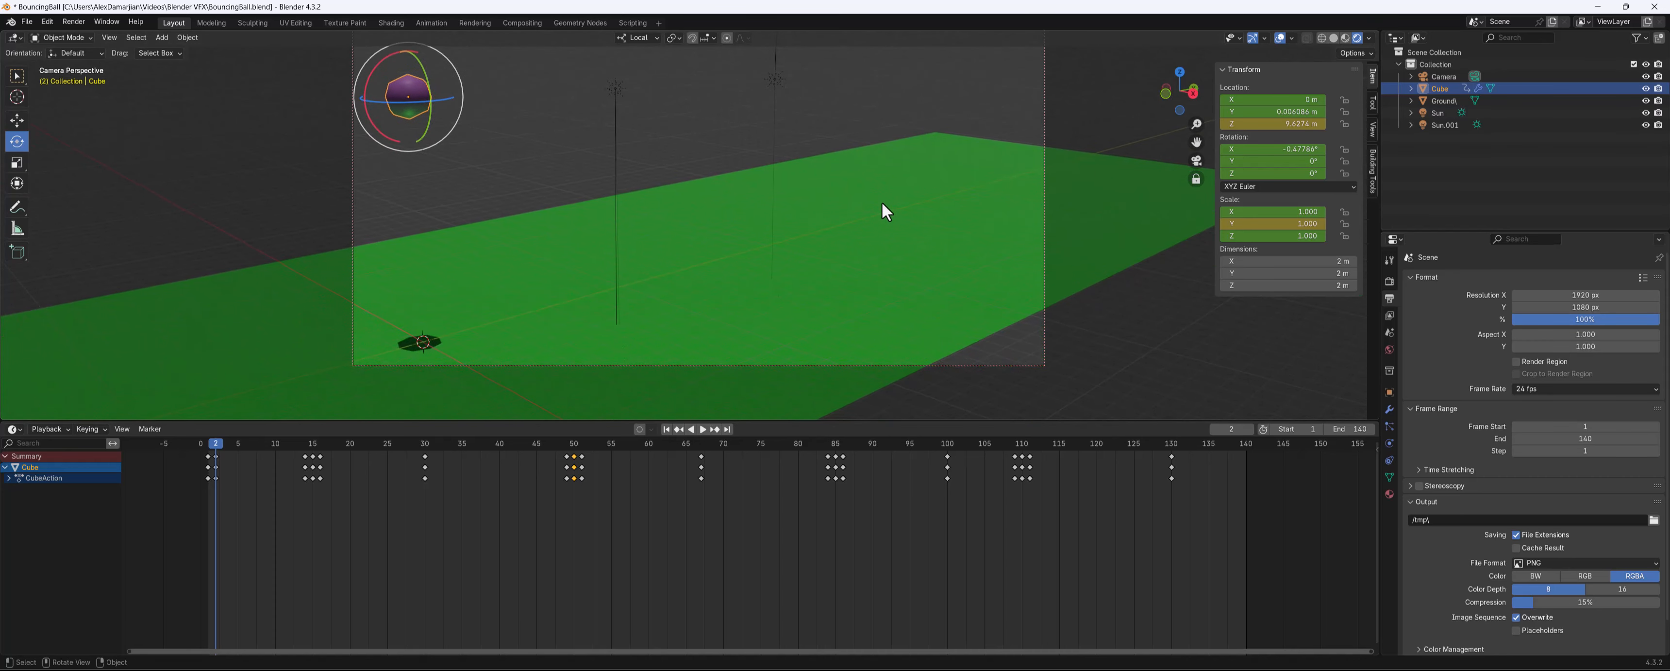
key("space")
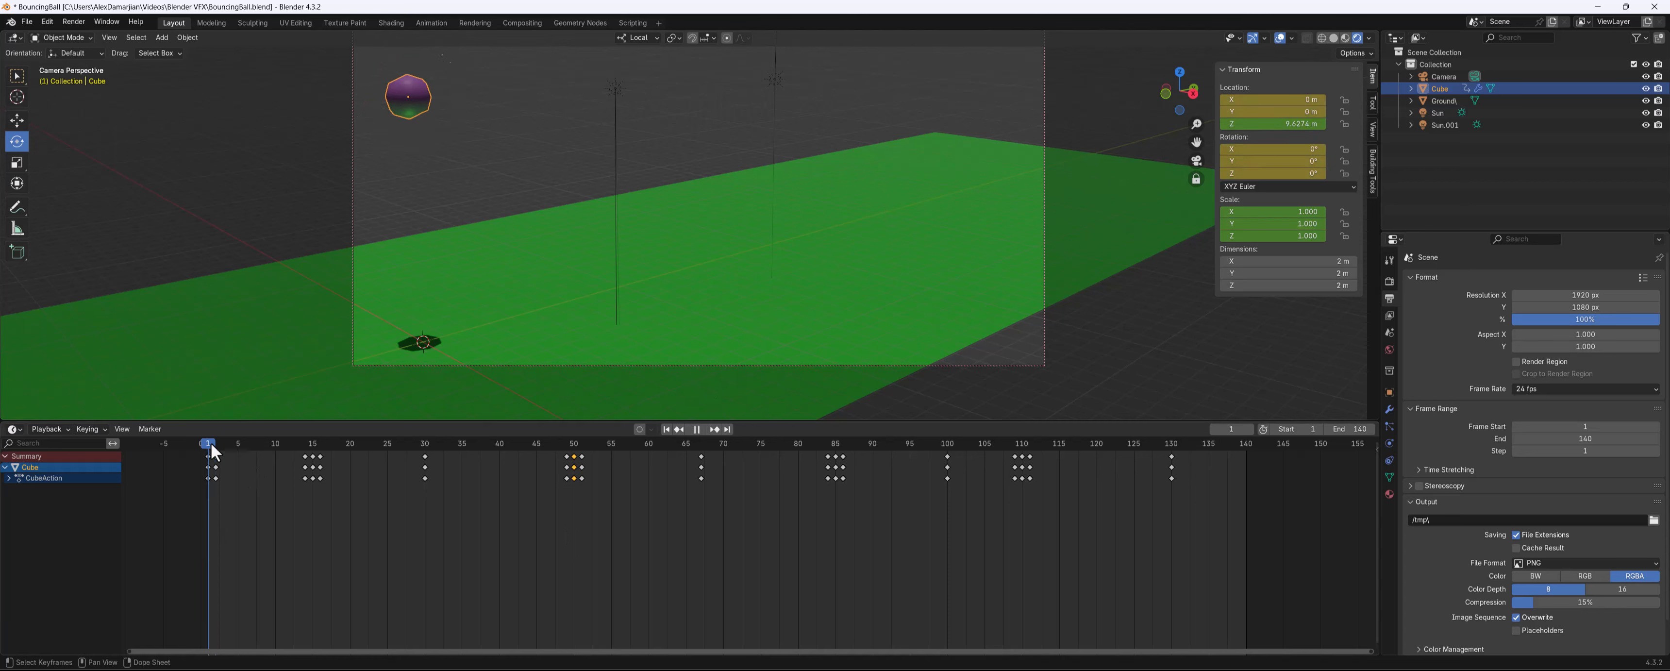
left_click_drag(446, 457, 201, 443)
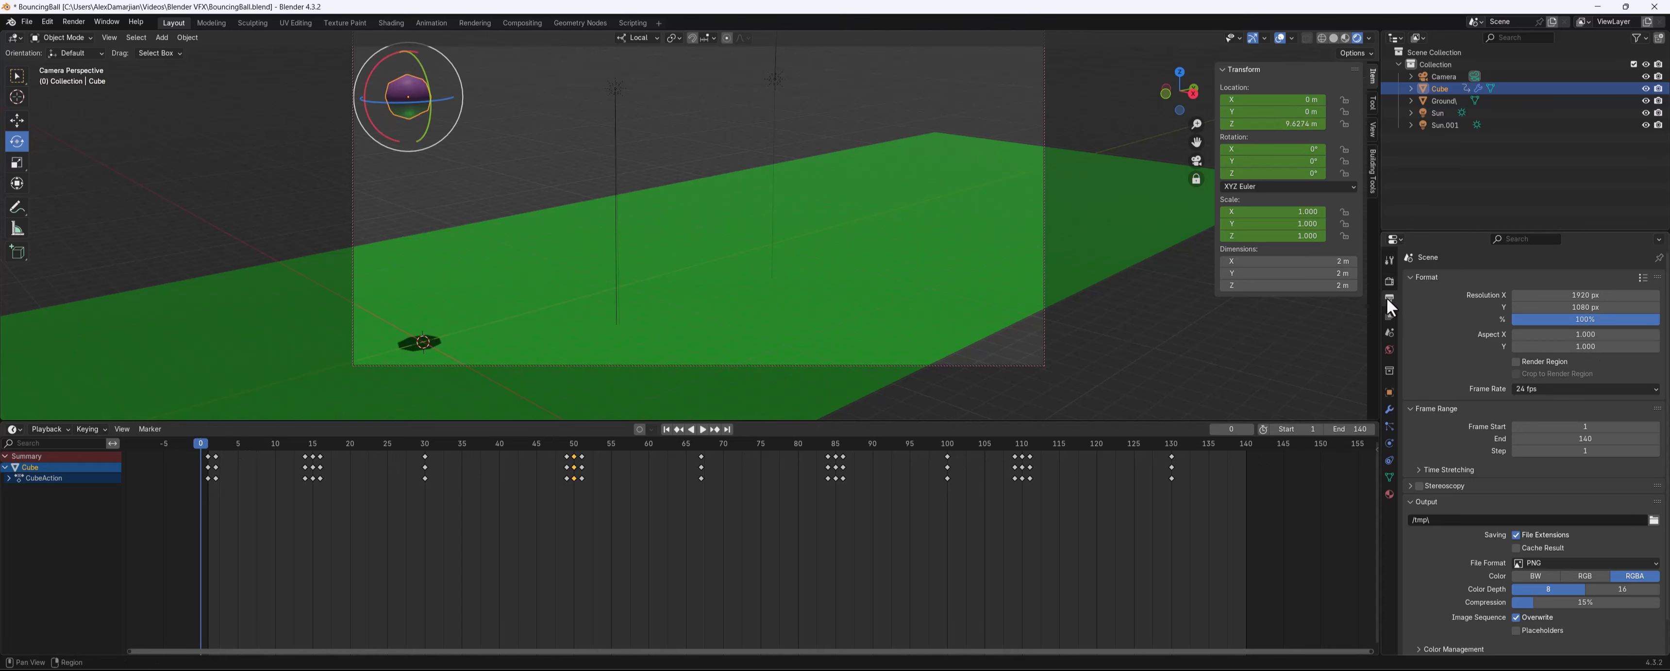
Set the render output path to BouncingBall on the Desktop and the file format to FFmpeg Video
scroll(1473, 360, "down", 2)
left_click(1653, 485)
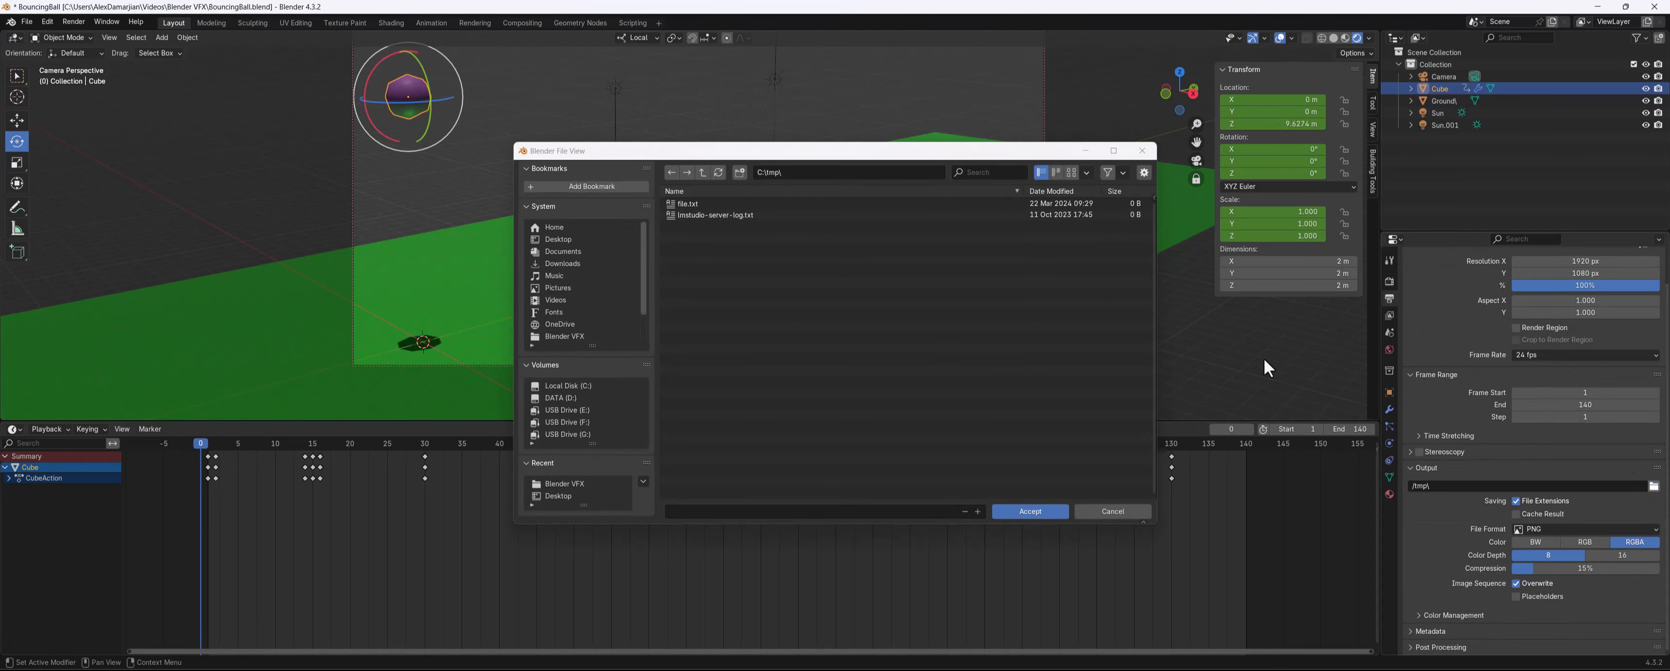
left_click(563, 237)
left_click(736, 512)
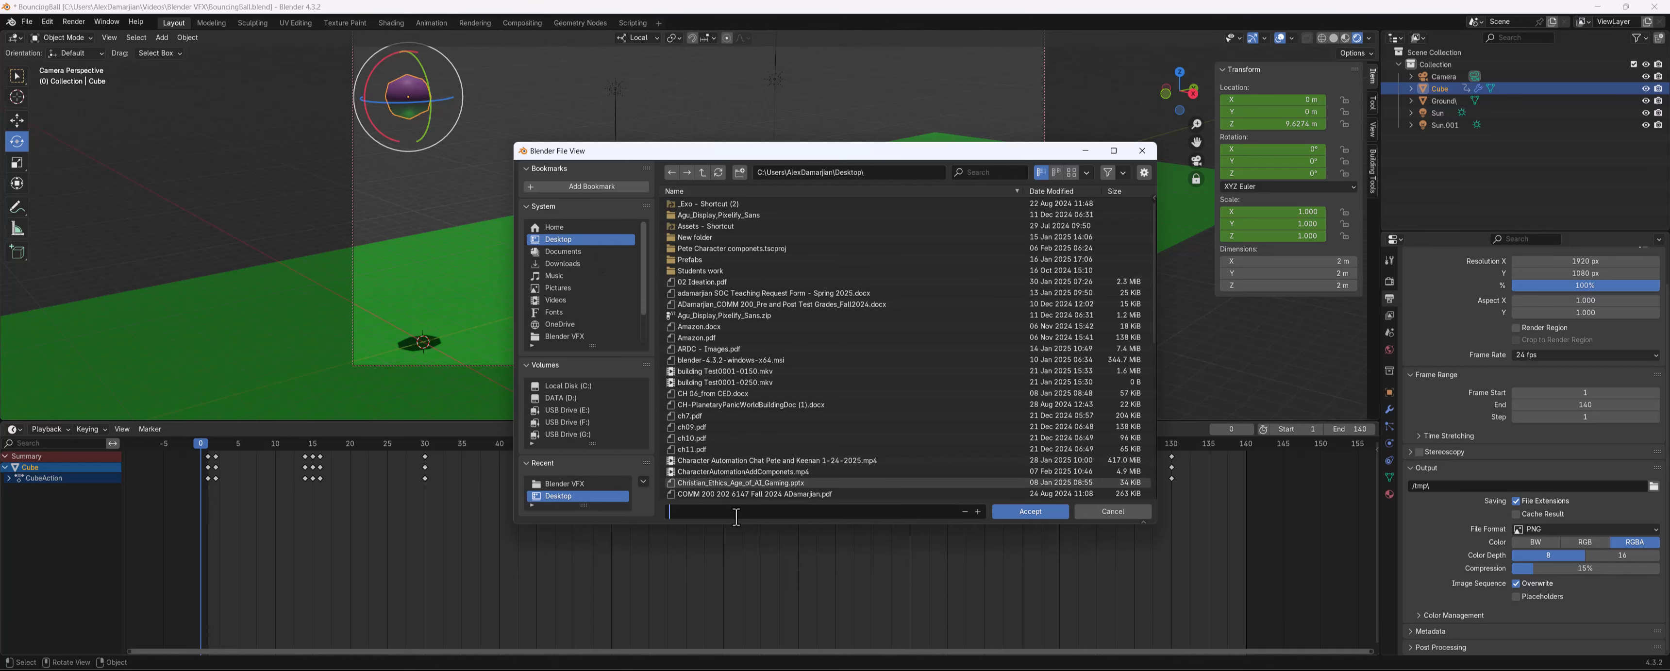
type("BouncingBall")
left_click(1042, 512)
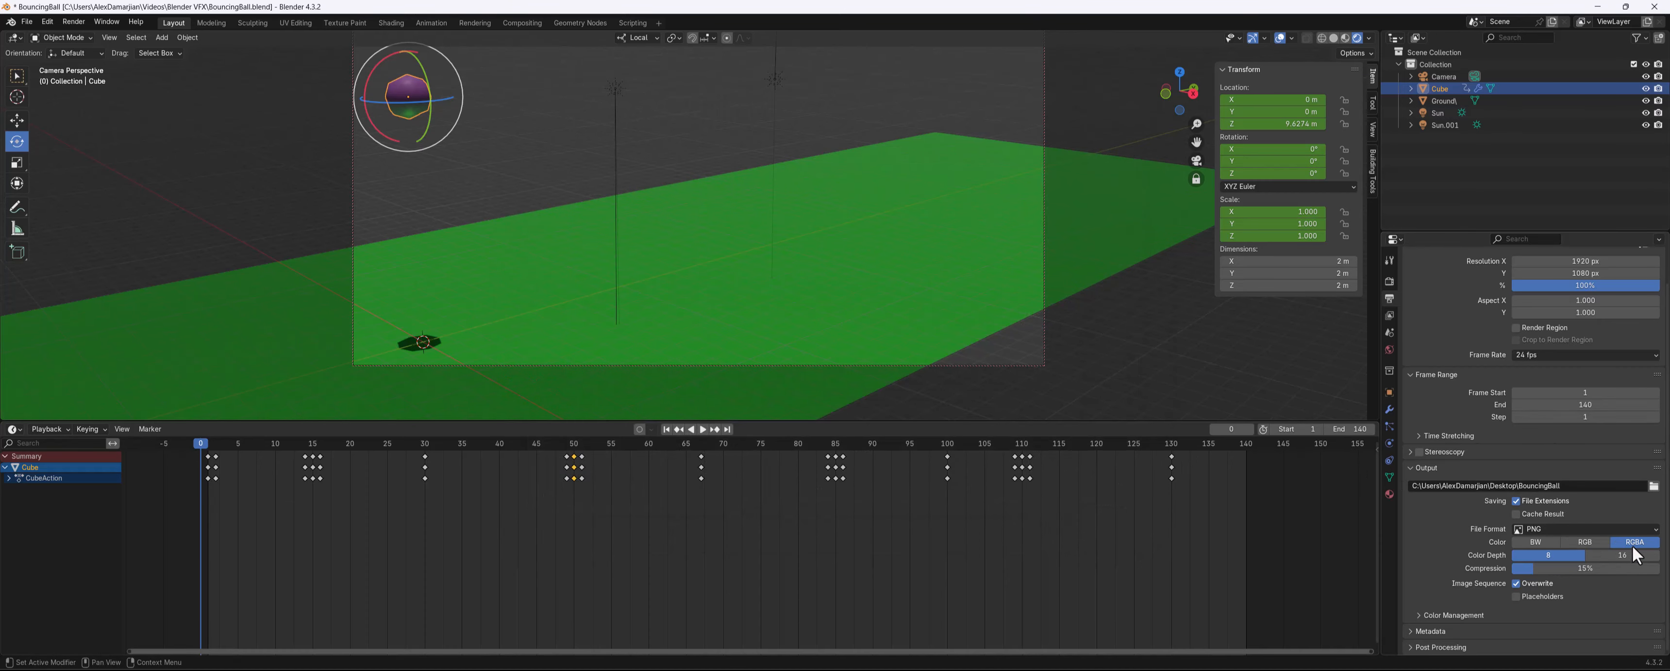
left_click(1652, 530)
left_click(1621, 562)
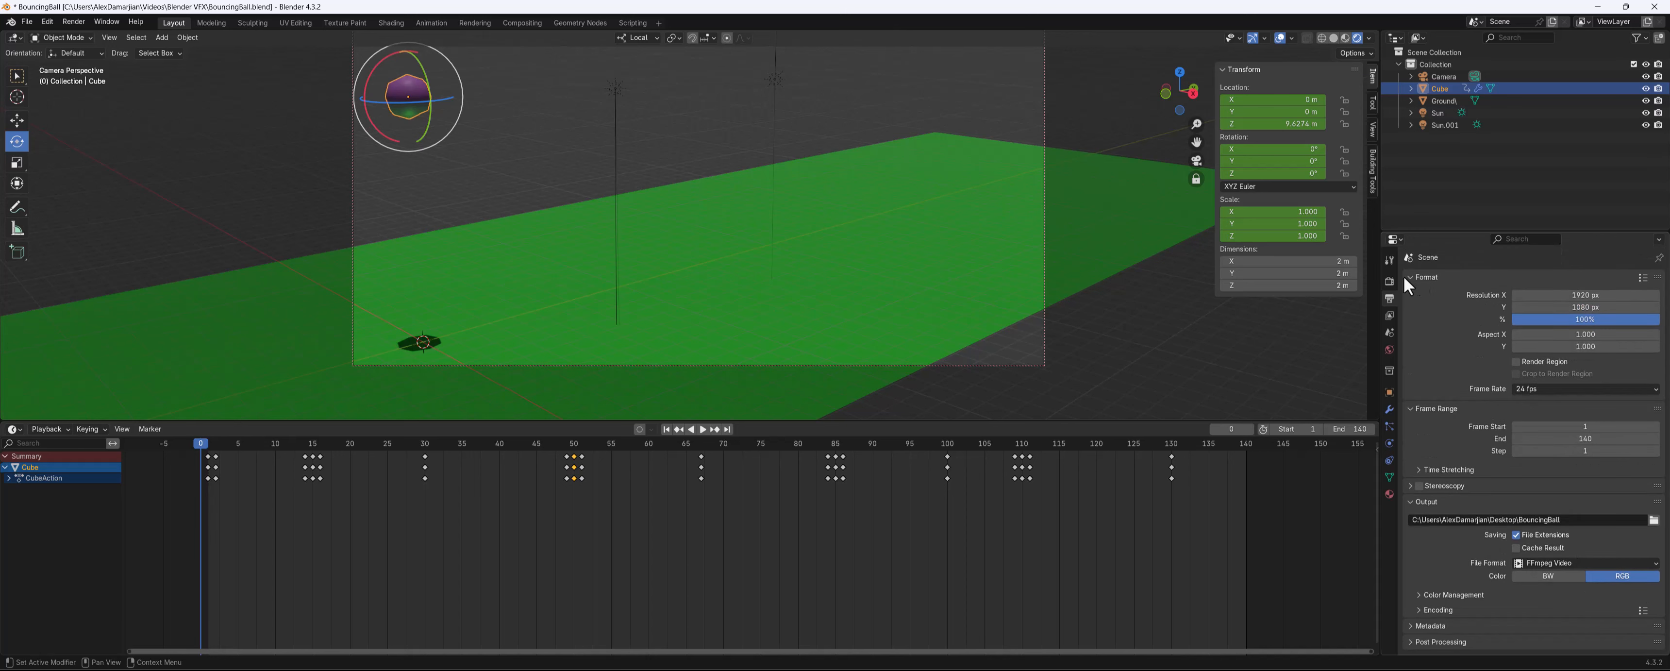
Save the file and set the render level of the ball's Subdivision modifier to 3
left_click(1388, 260)
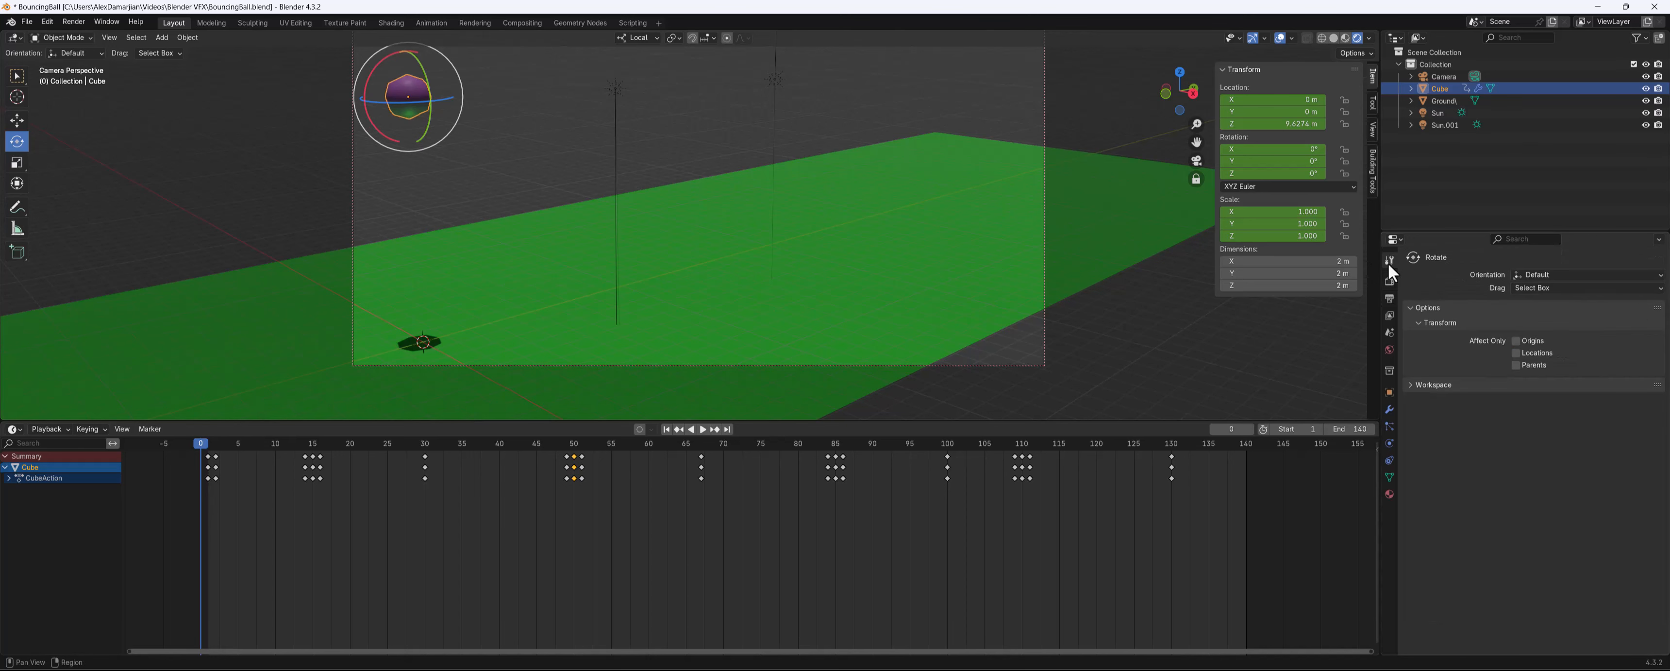
left_click(1390, 414)
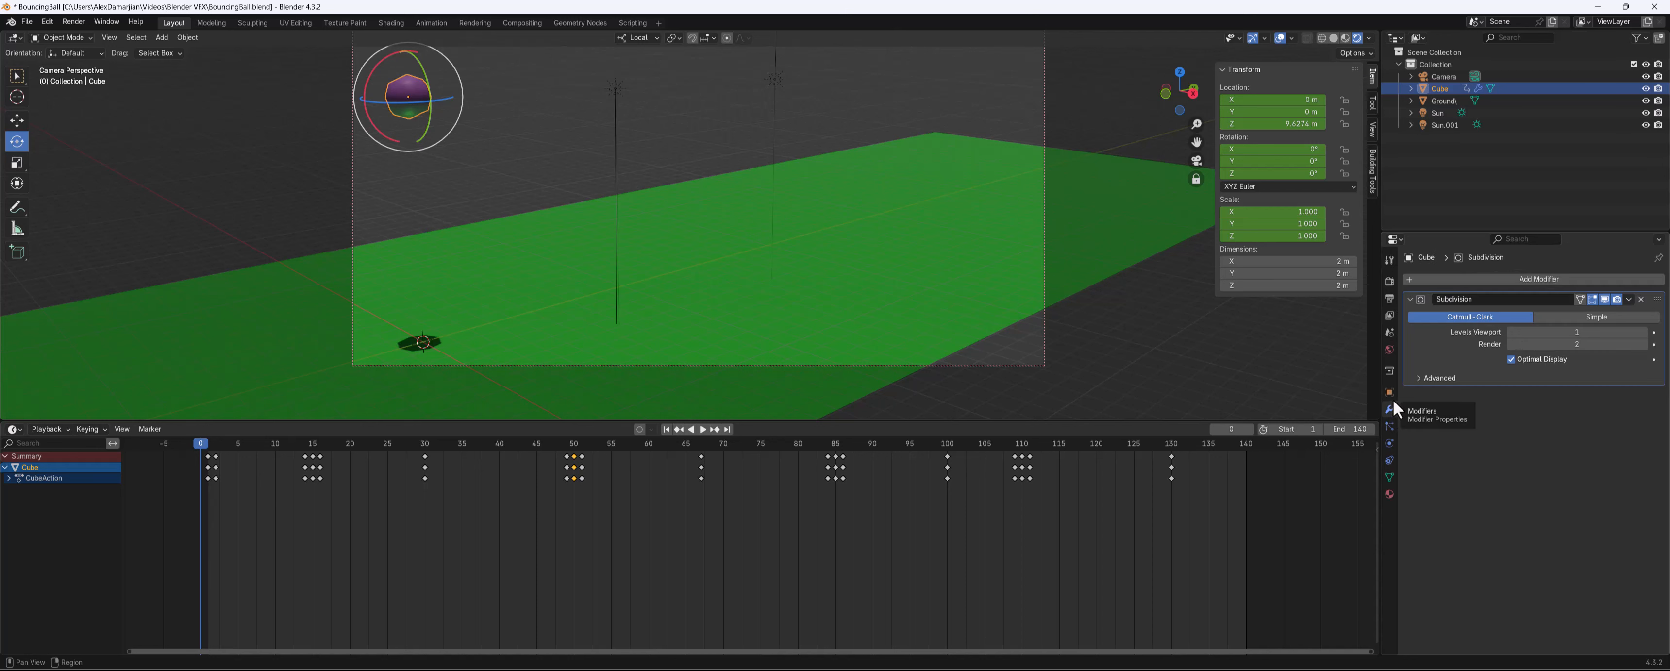
key("ctrl+s")
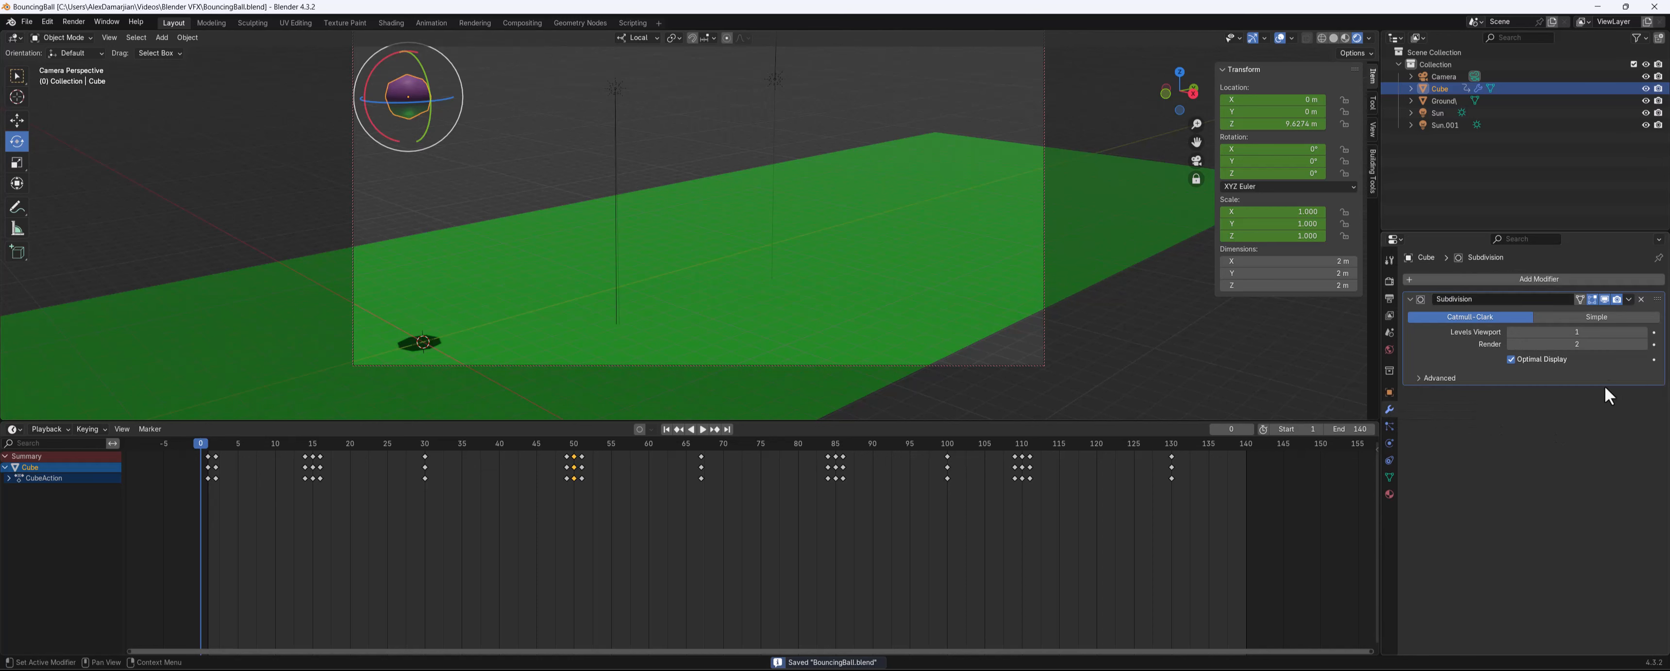
left_click(1643, 344)
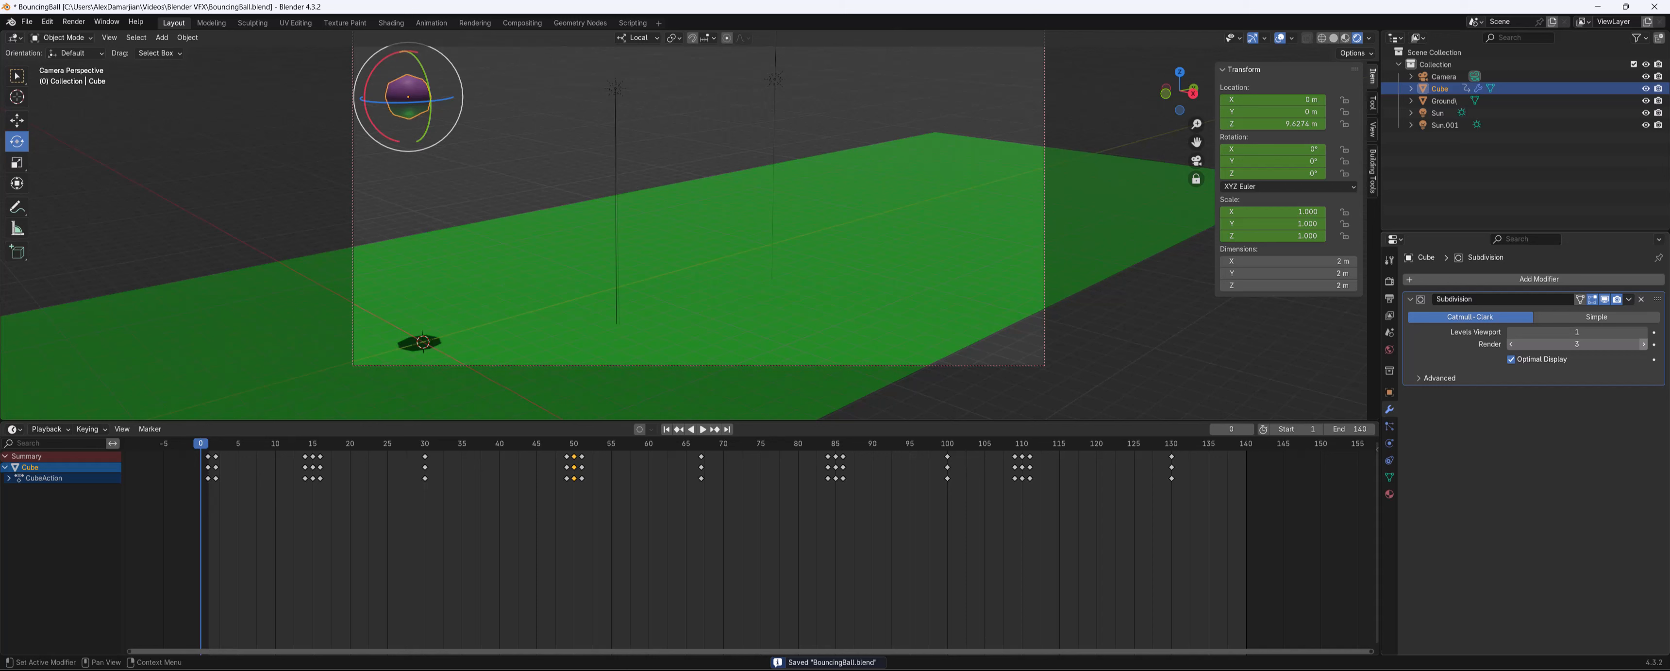
left_click(1643, 345)
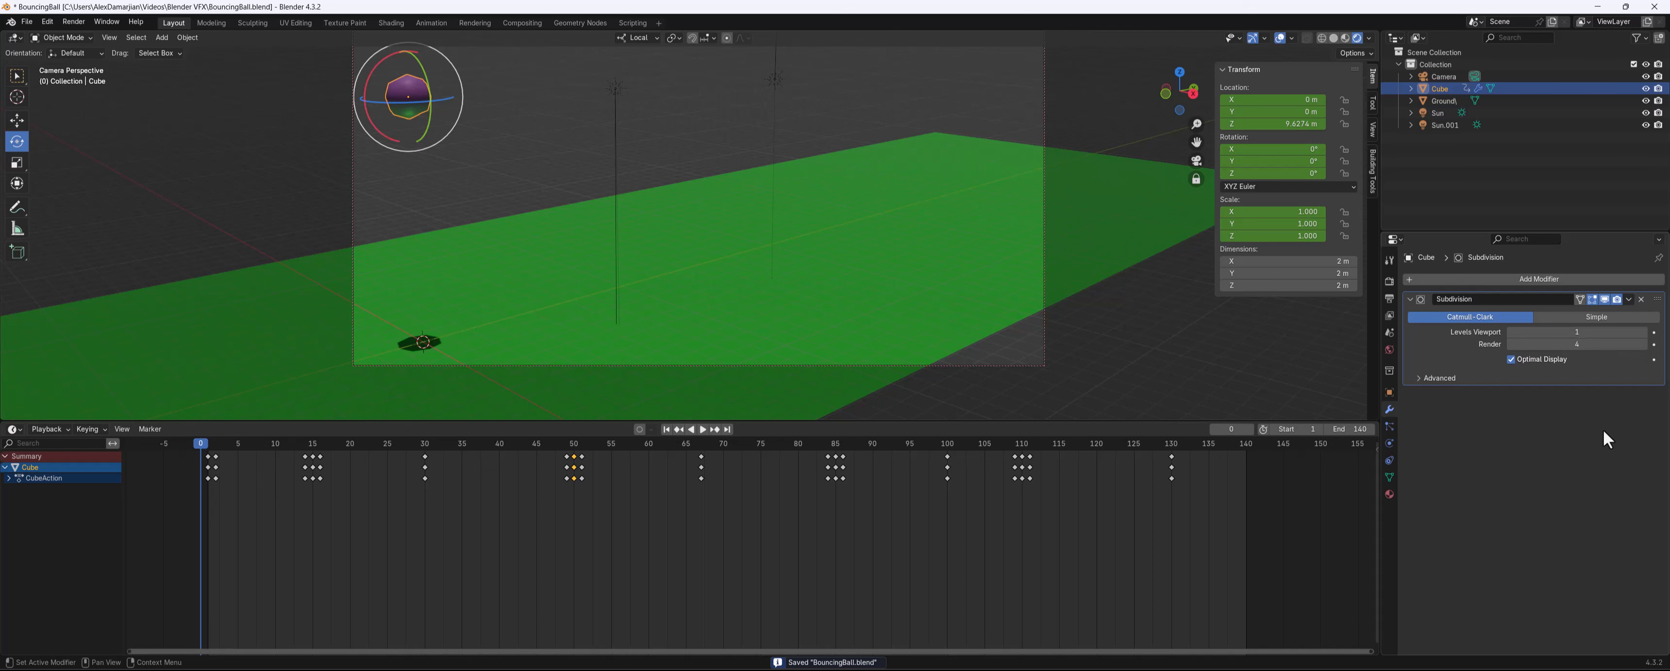
left_click(1512, 345)
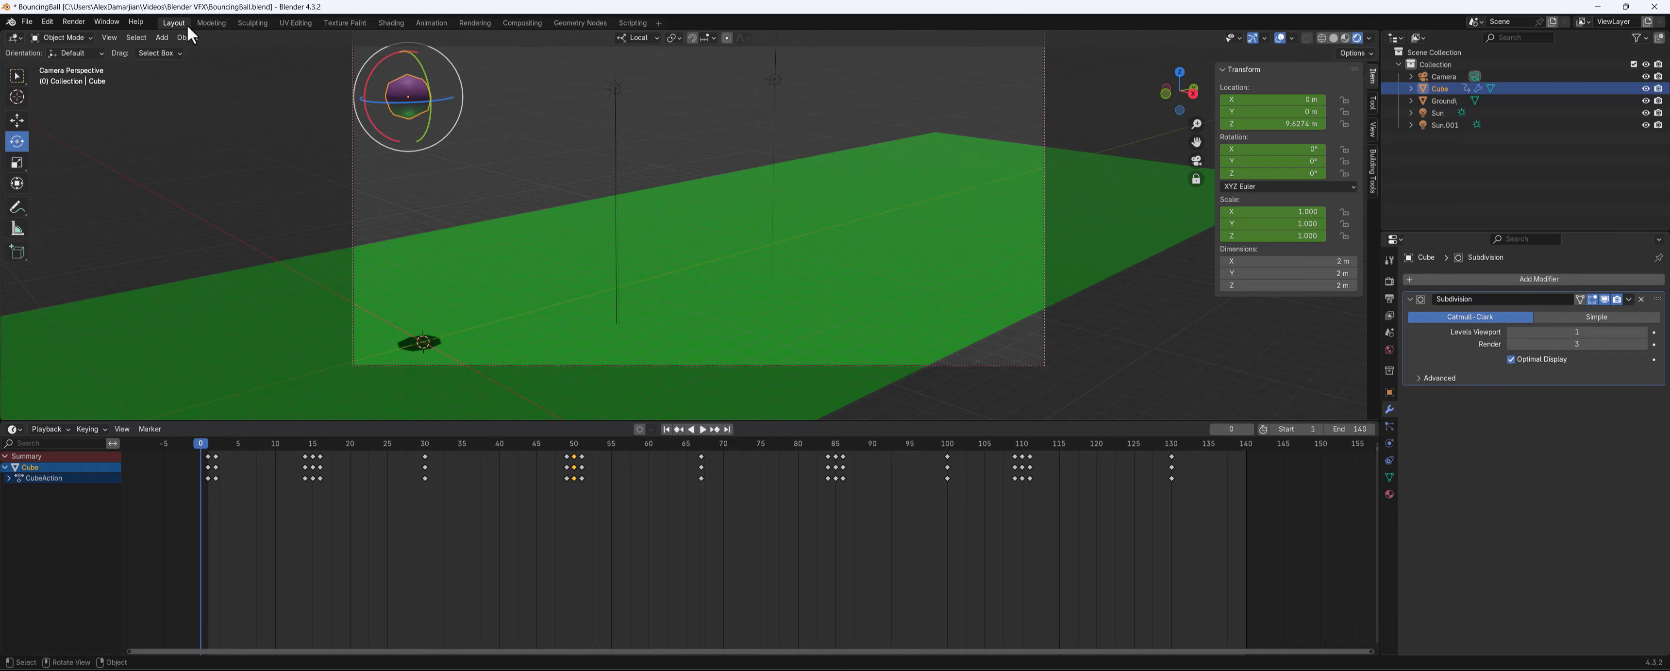
Render the full animation, switch to Media Player and play the rendered BouncingBall0001-0140 video
left_click(78, 22)
left_click(83, 46)
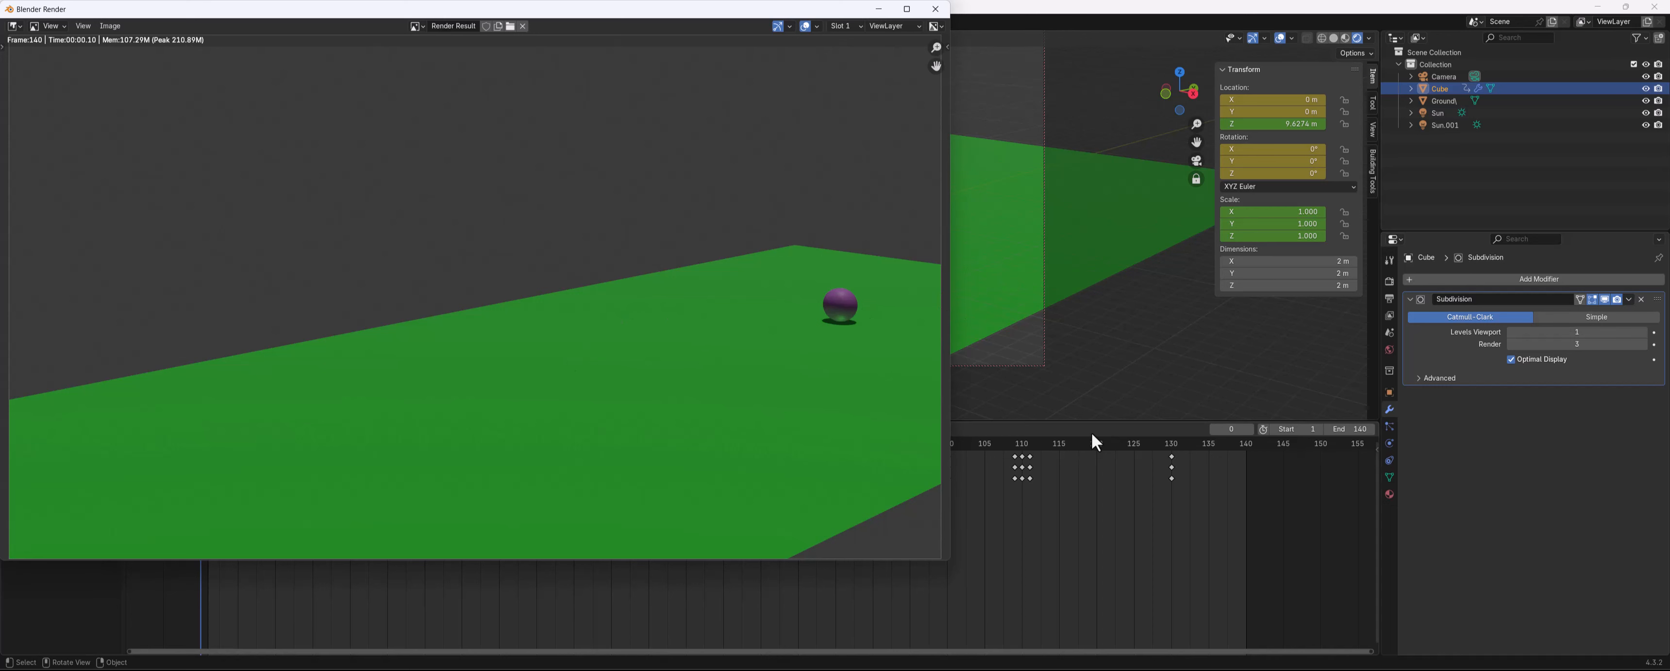
left_click(1011, 665)
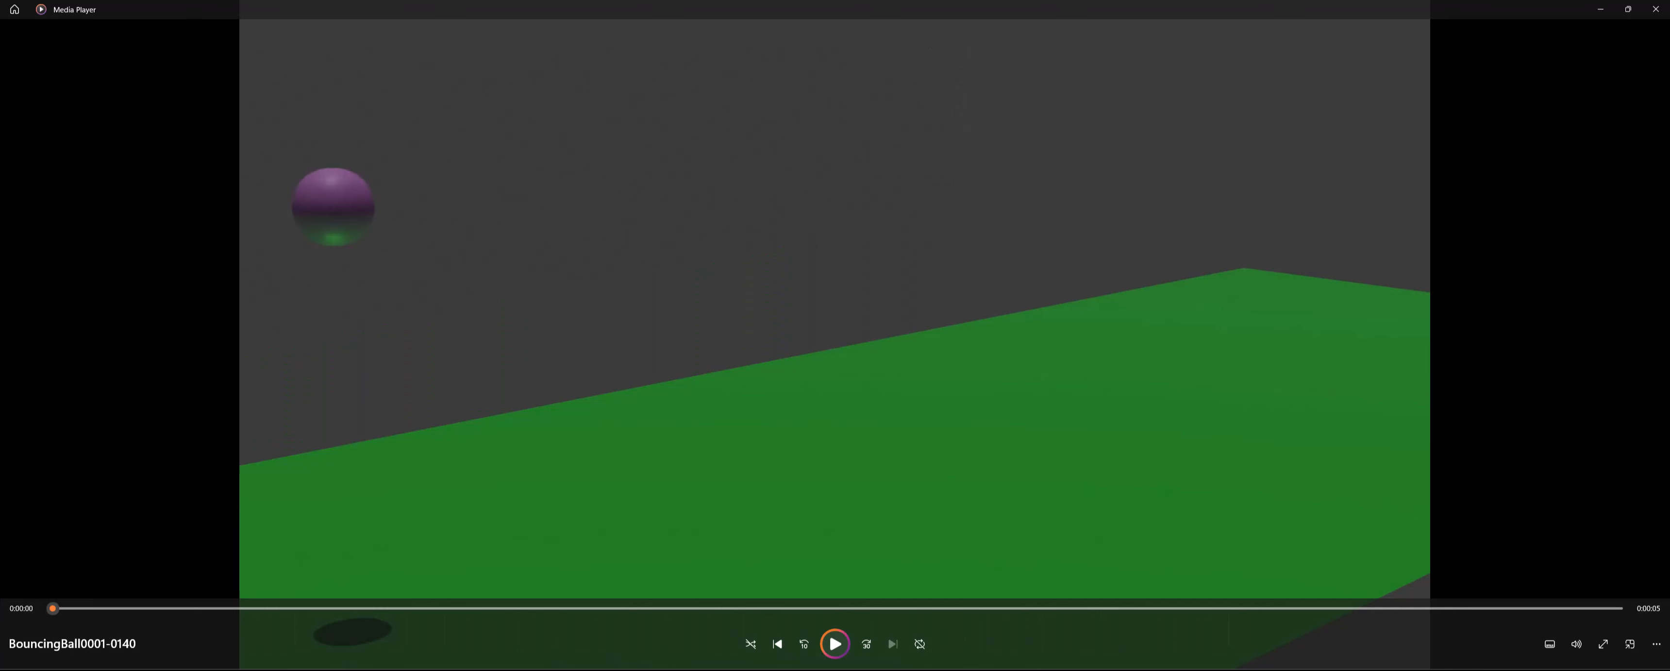
left_click(835, 645)
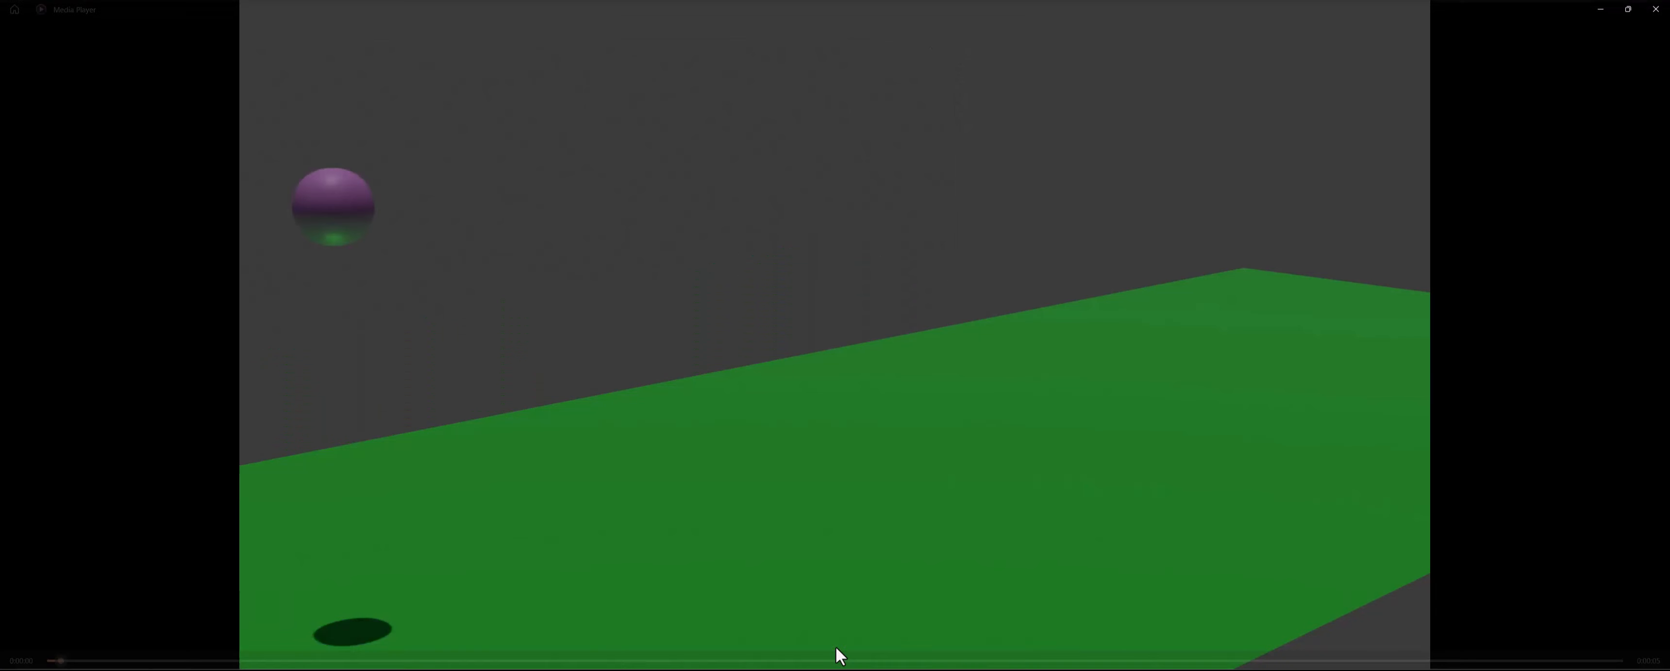